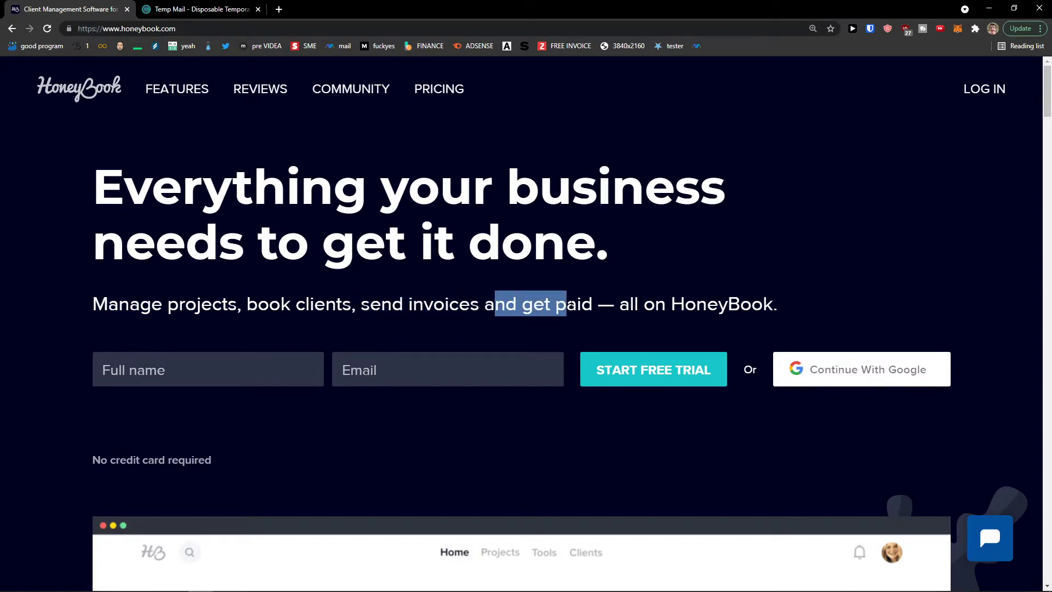
Enter your full name in the HoneyBook sign-up form
scroll(570, 305, "down", 1)
scroll(570, 304, "up", 1)
left_click(189, 380)
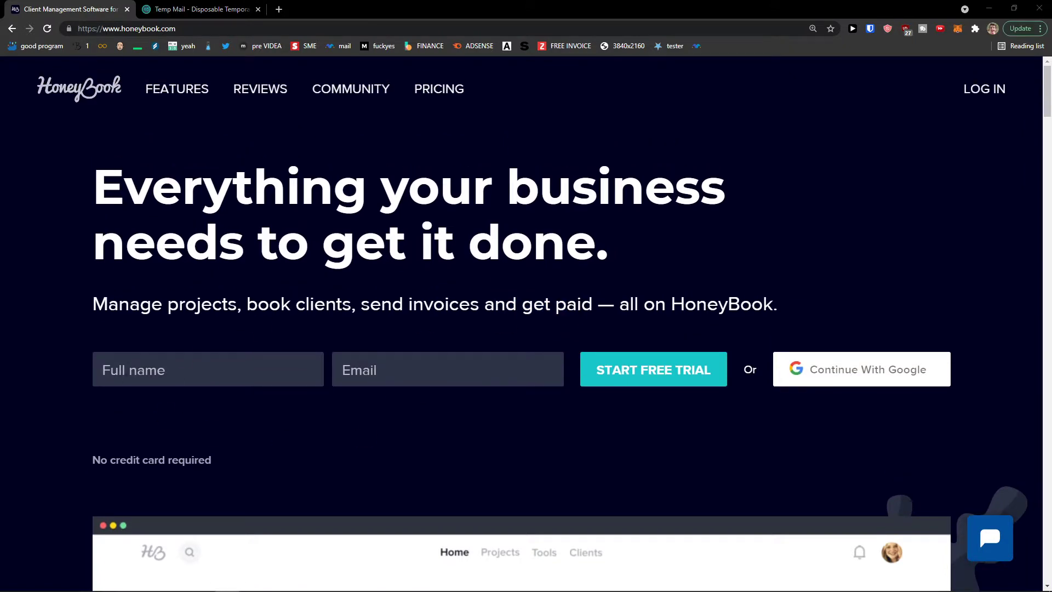
left_click(247, 375)
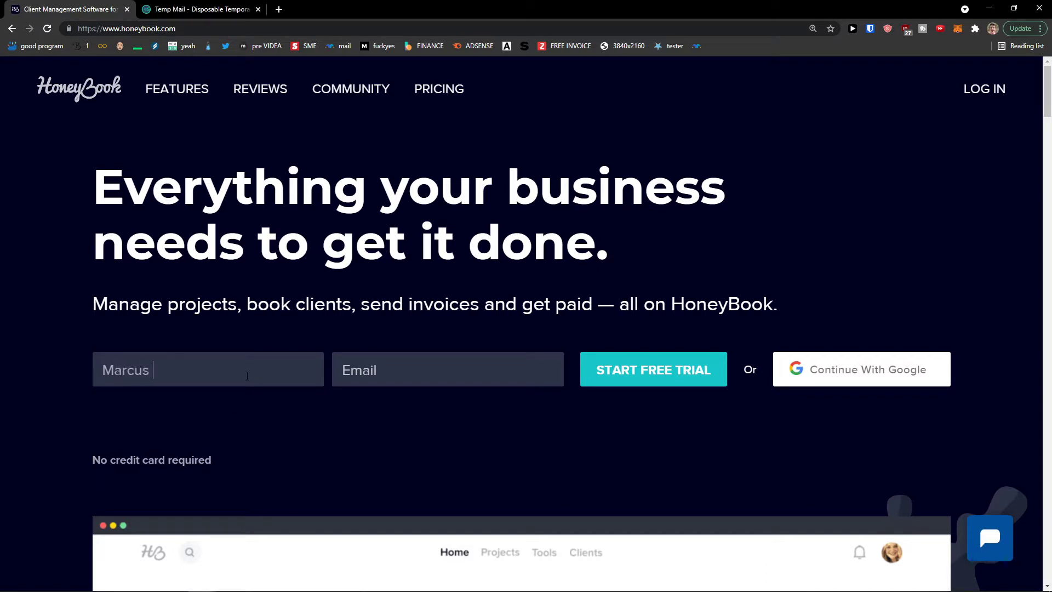
Paste the temporary email address from the Temp Mail tab and start the free trial
left_click(201, 9)
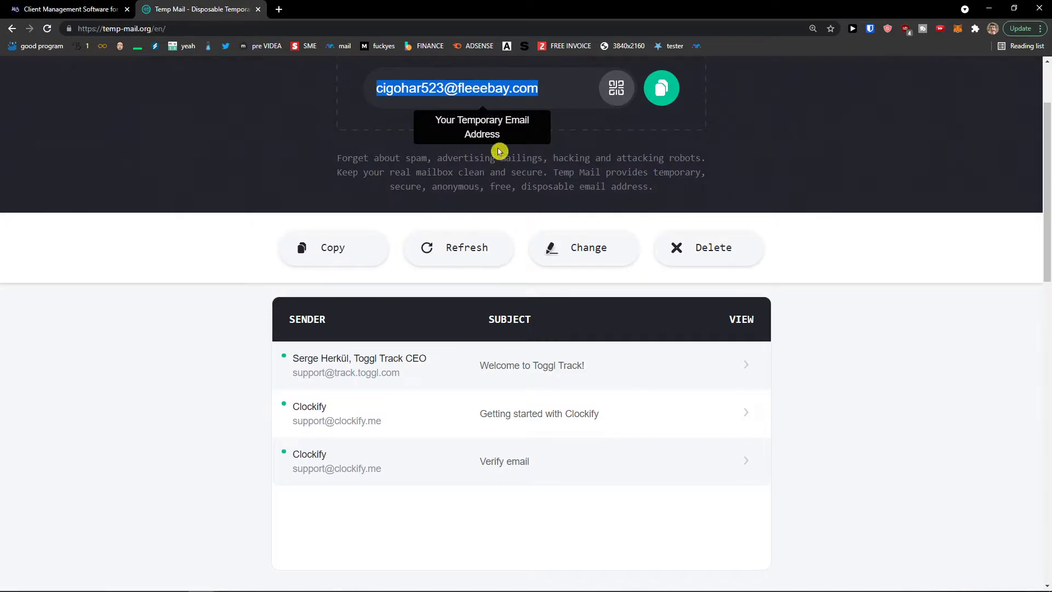
scroll(500, 151, "up", 2)
left_click(78, 5)
left_click(527, 376)
key("ctrl+v")
left_click(649, 378)
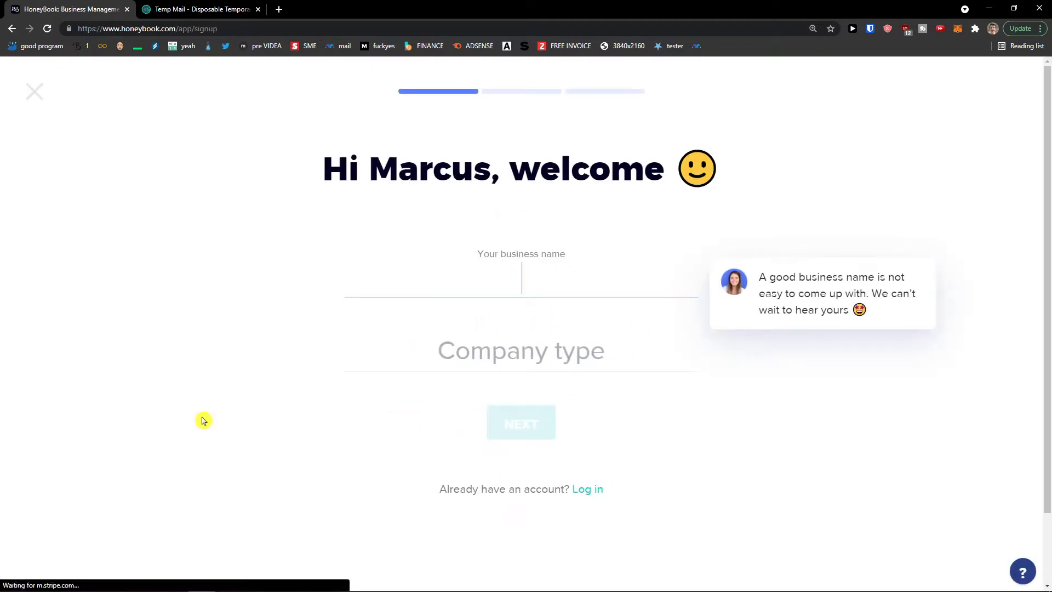
Enter the business name and choose Business Consulting as the company type
key("Tab")
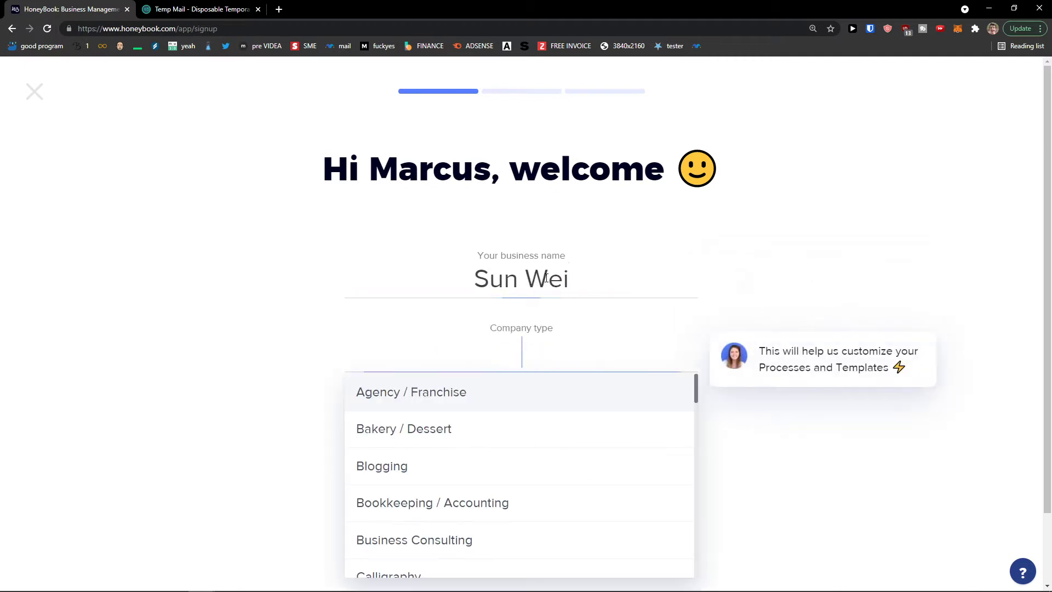
scroll(491, 434, "down", 2)
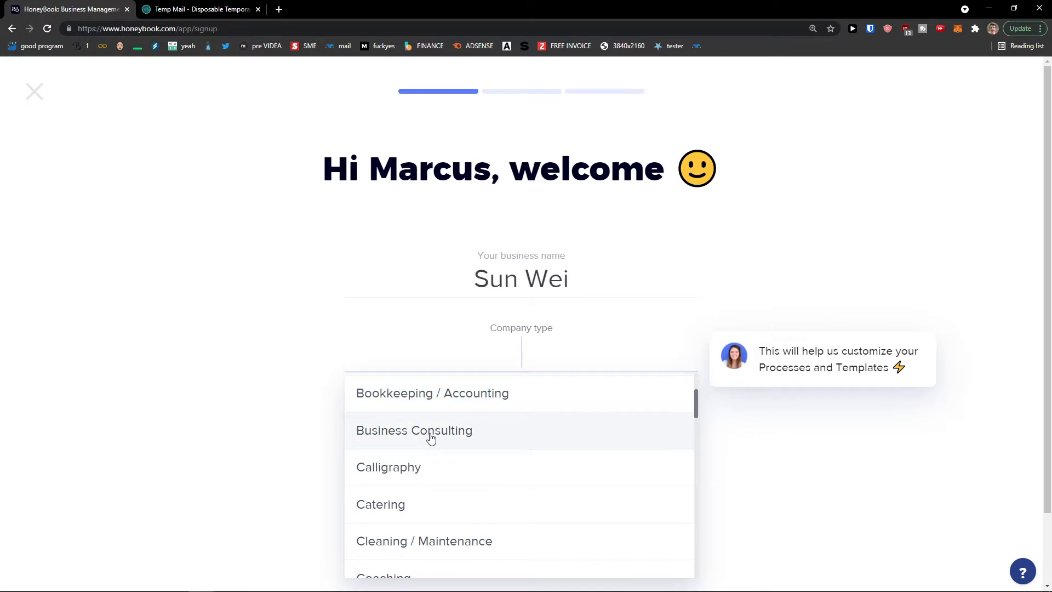
left_click(430, 438)
left_click(206, 420)
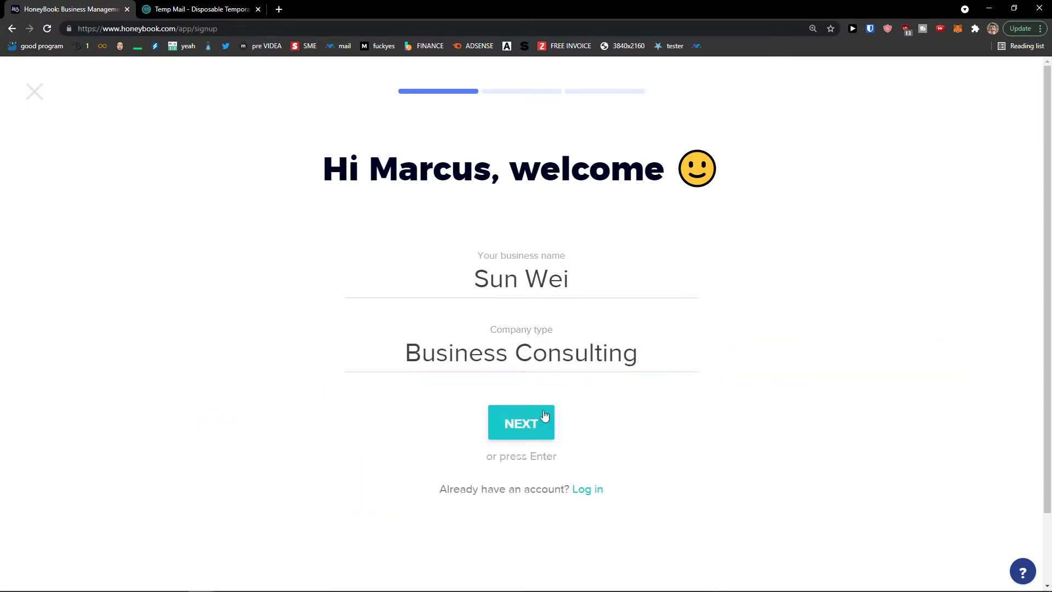
left_click(507, 428)
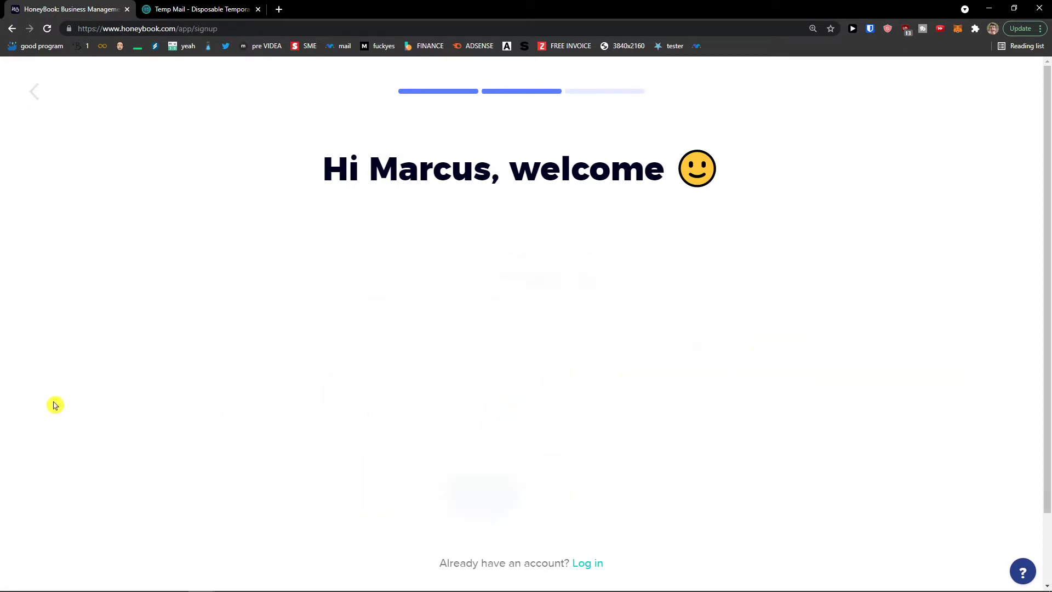
Fill in the phone number and the account password on the contact details step
left_click_drag(368, 279, 521, 334)
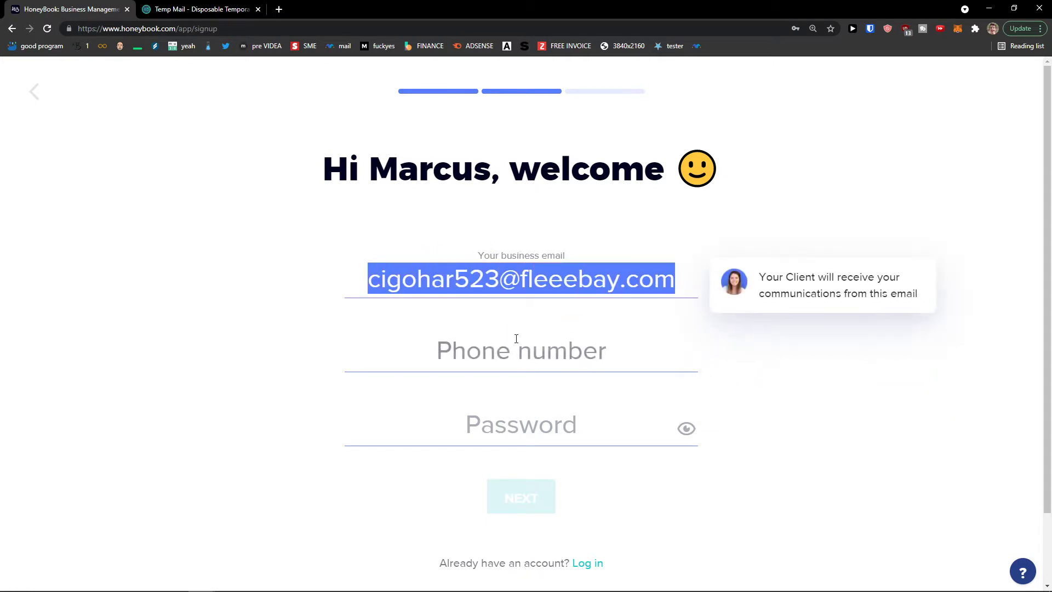
left_click(517, 339)
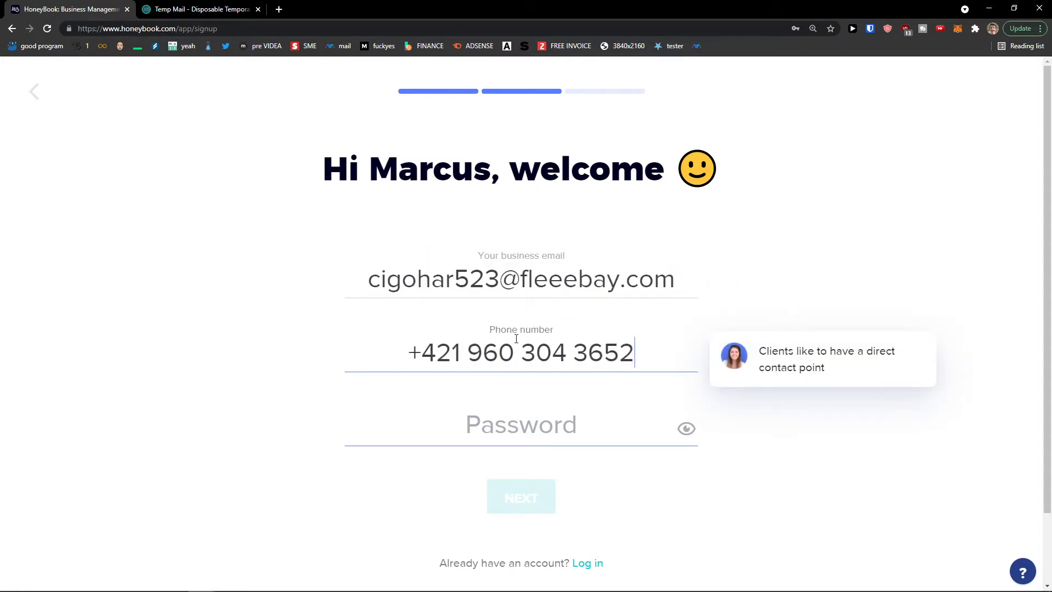
left_click(540, 408)
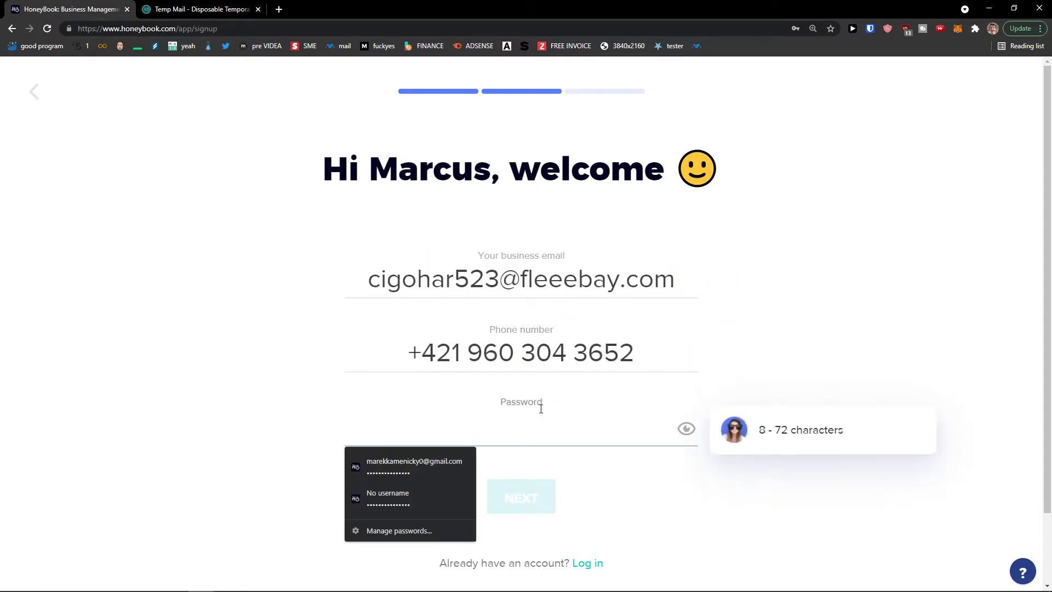
type("••••")
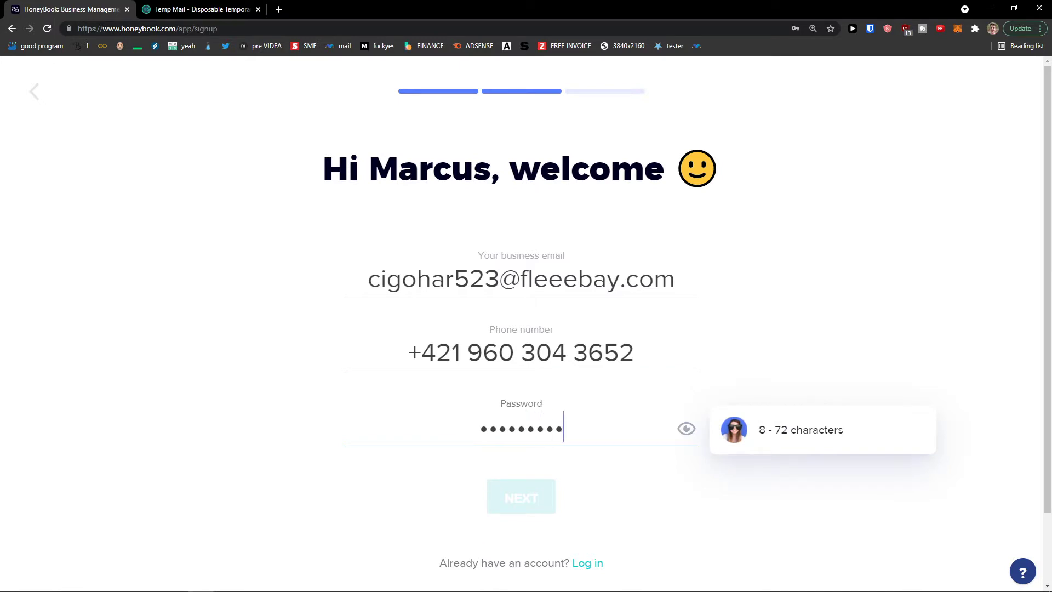
left_click(515, 488)
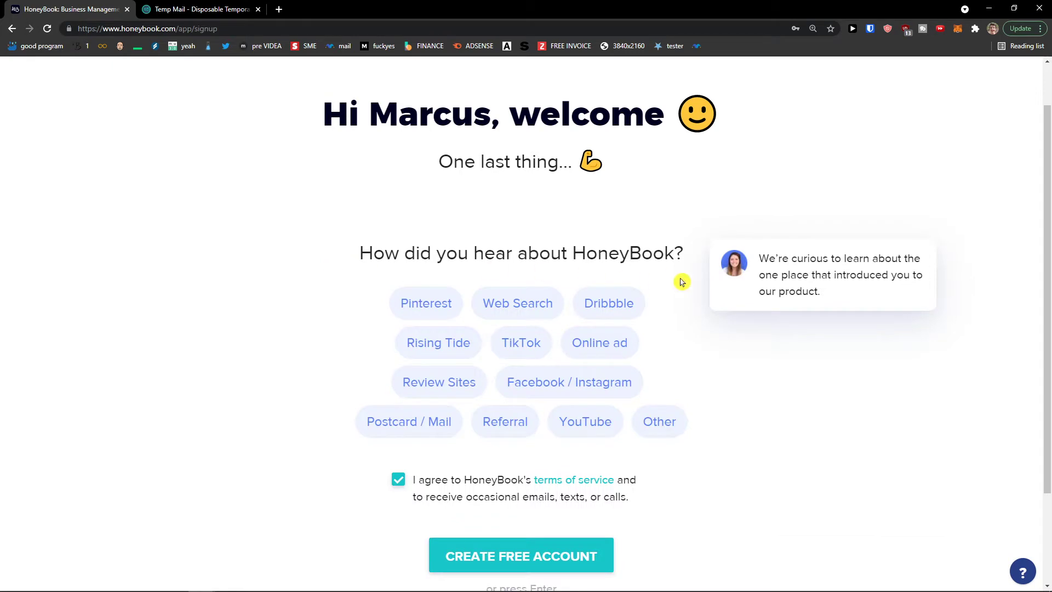
Choose Web Search as the referral source and create the free account
left_click(513, 313)
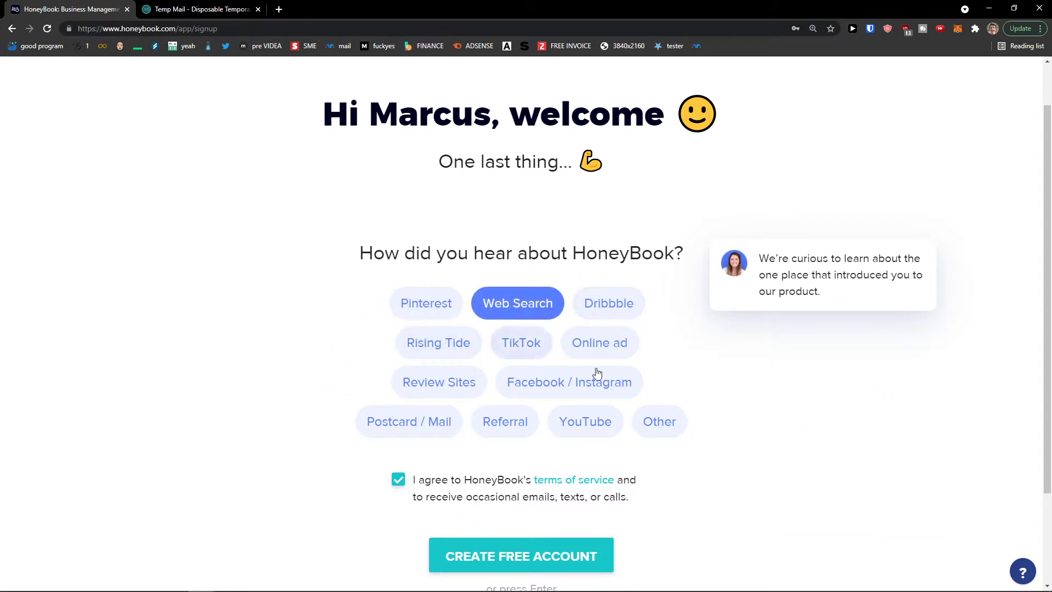
scroll(526, 433, "down", 1)
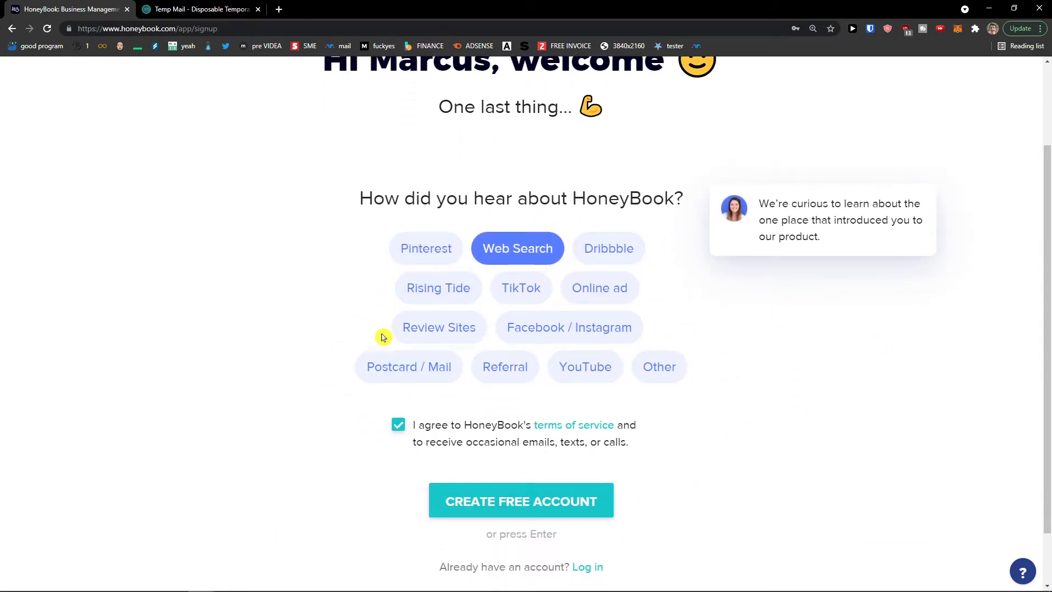
left_click(585, 515)
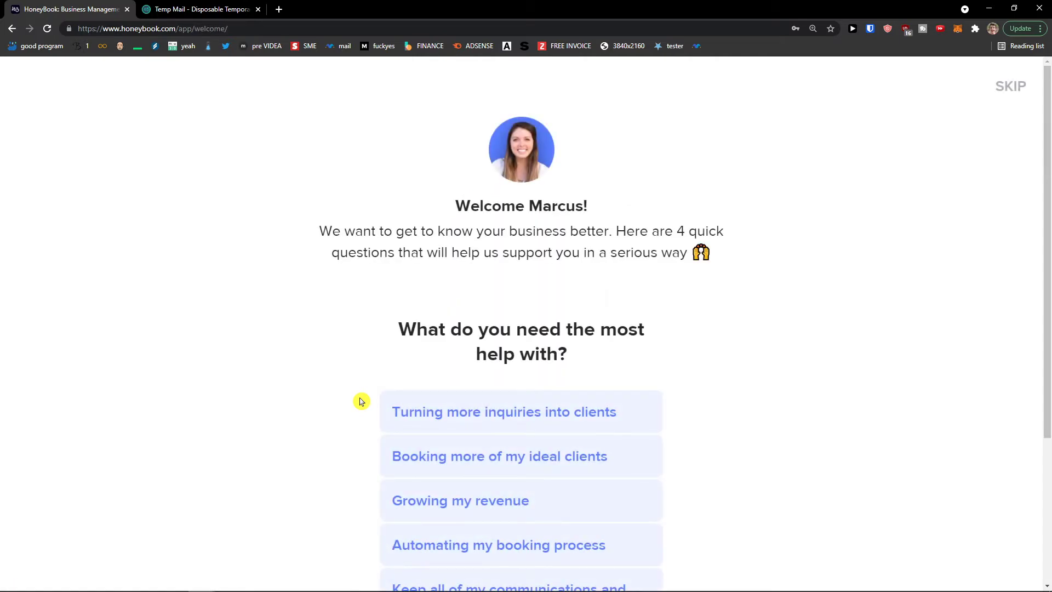
Answer the help question with 'Automating my booking process'
scroll(361, 402, "down", 2)
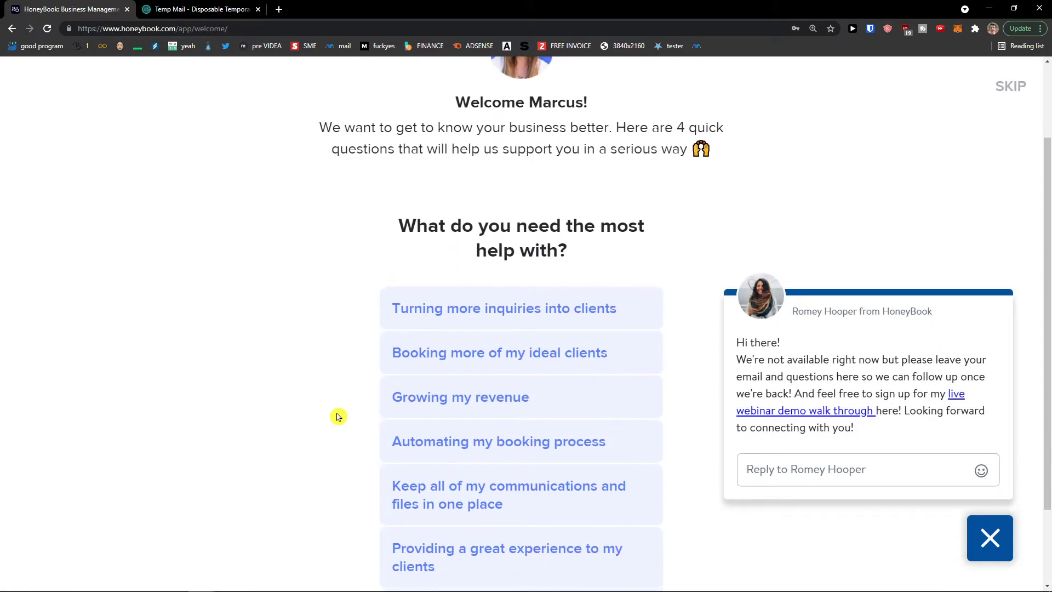
scroll(336, 417, "down", 2)
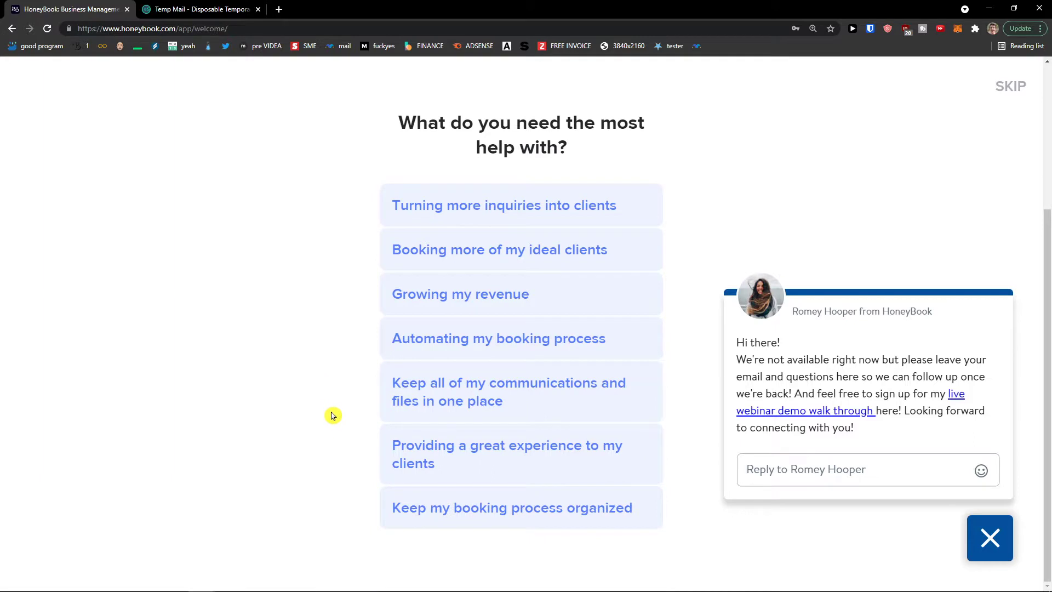
scroll(333, 415, "up", 1)
scroll(332, 415, "down", 1)
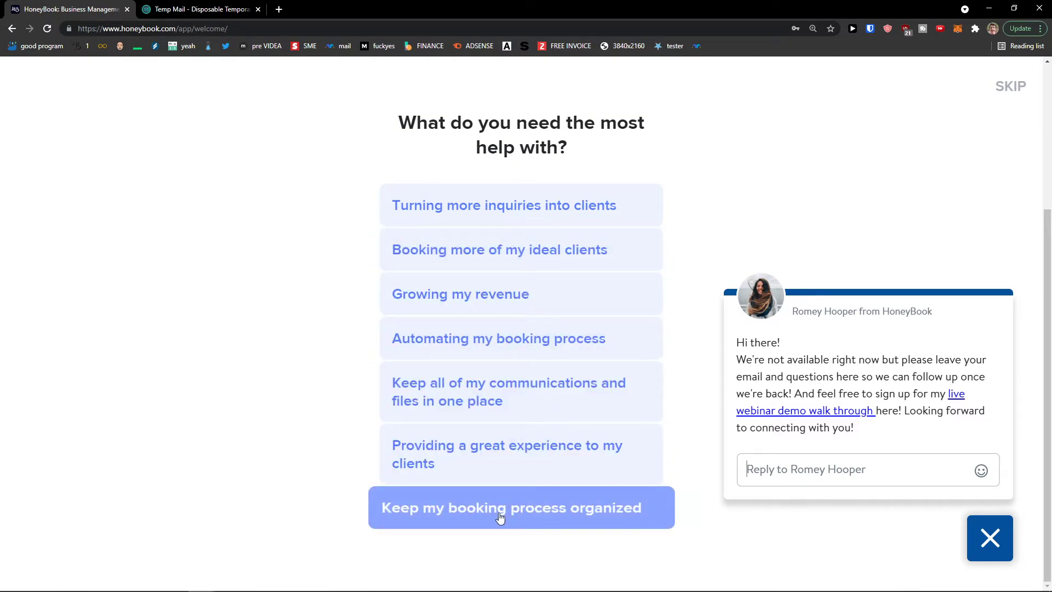
left_click(390, 504)
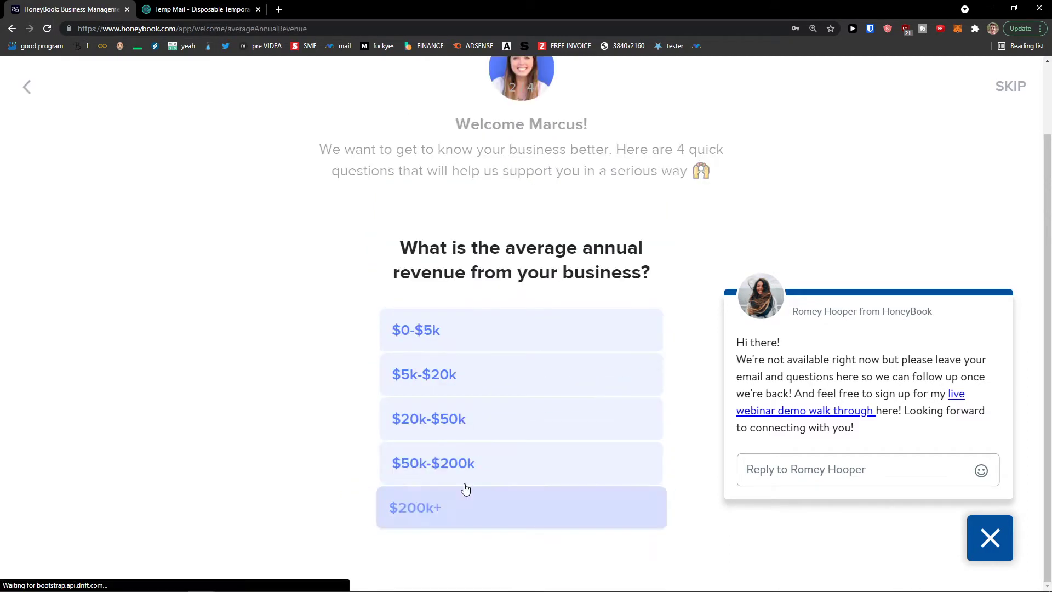
left_click(26, 86)
scroll(403, 488, "down", 2)
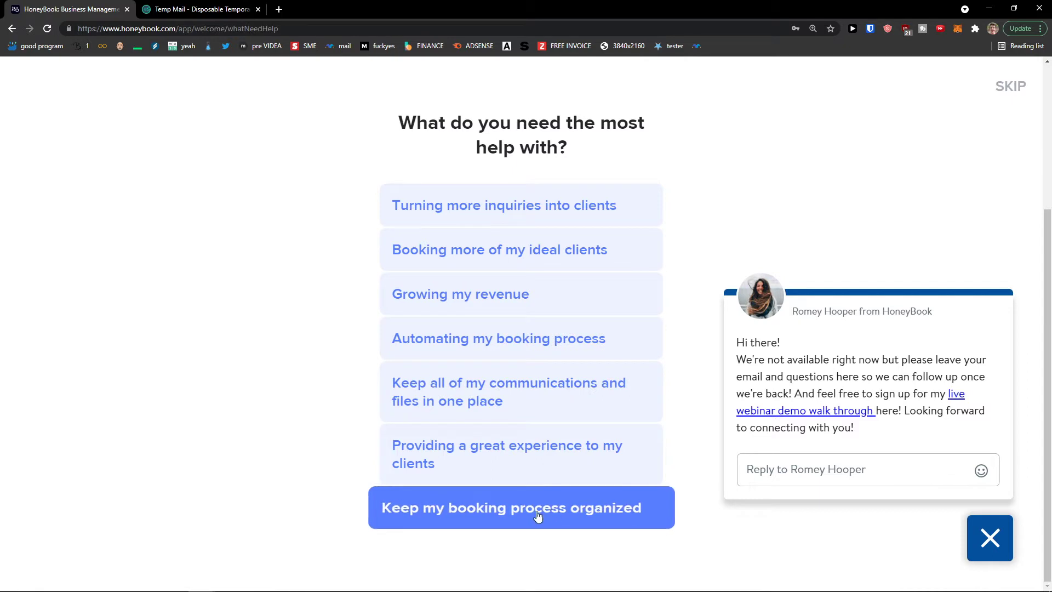
left_click(515, 339)
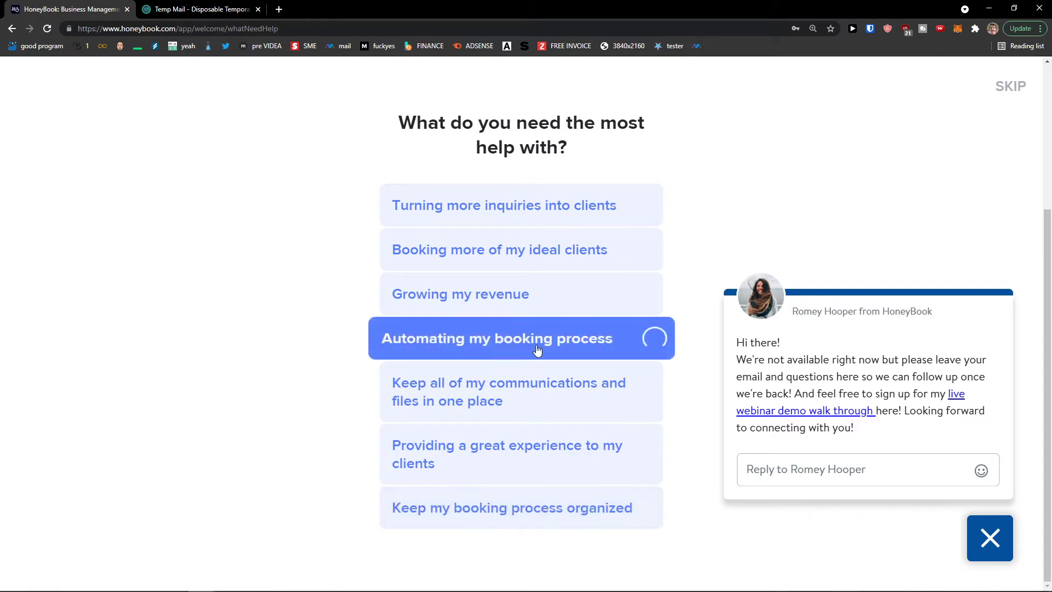
Answer annual revenue as $50k-$200k and time in business as 3-4 years
left_click_drag(398, 247, 660, 277)
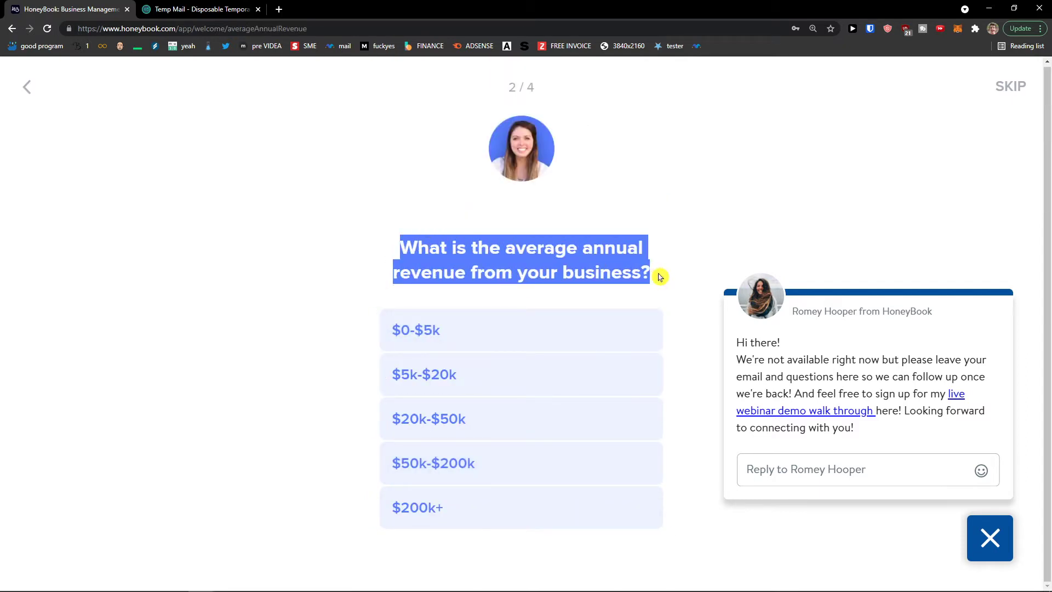
left_click(568, 466)
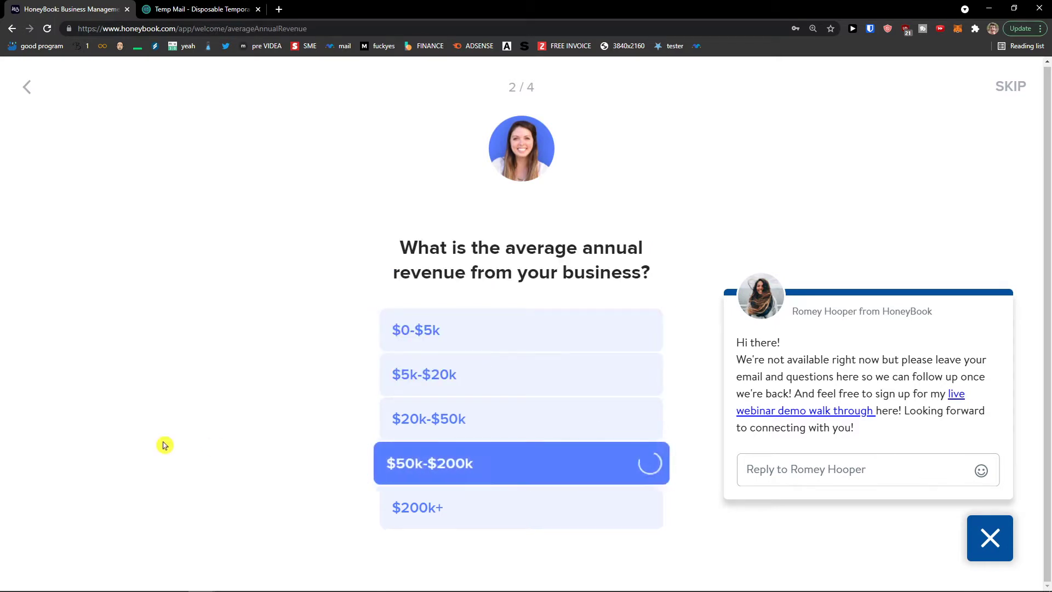
left_click_drag(395, 177, 645, 202)
left_click(634, 201)
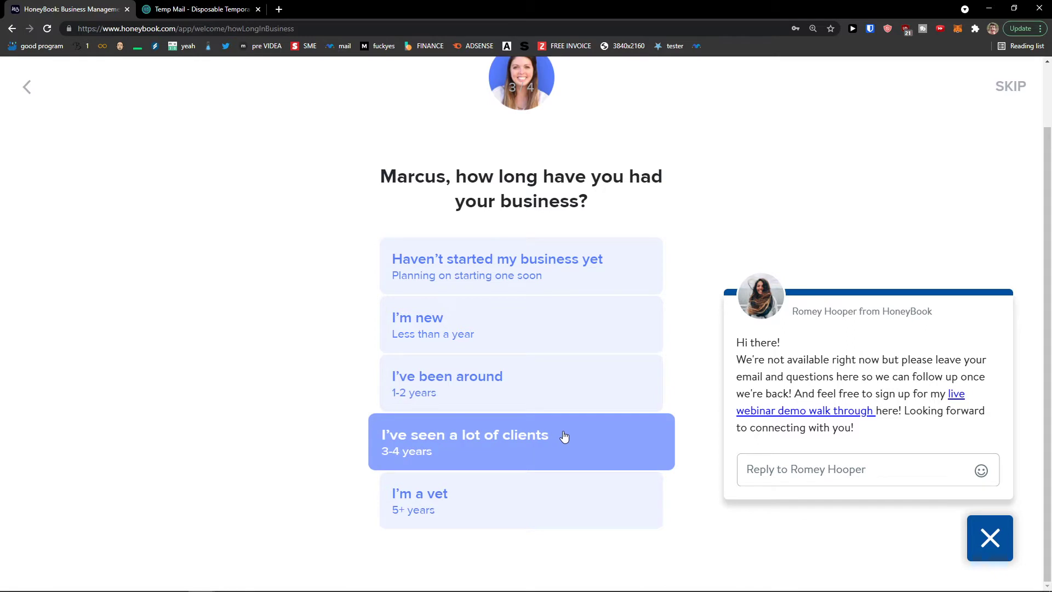
left_click(566, 449)
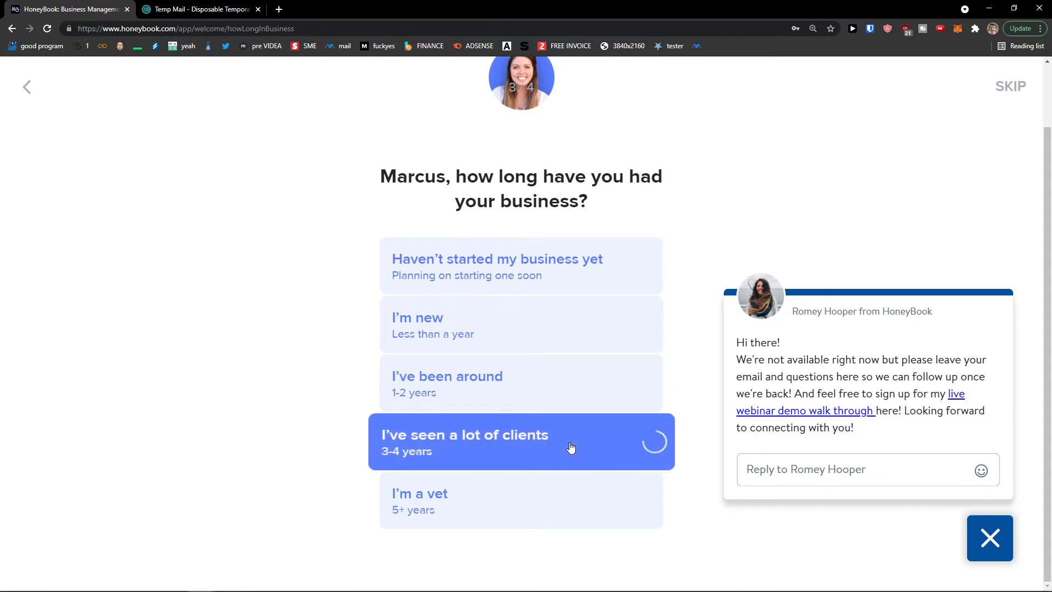
Pick Another CRM as the main tool and go to the dashboard
left_click_drag(386, 167, 618, 212)
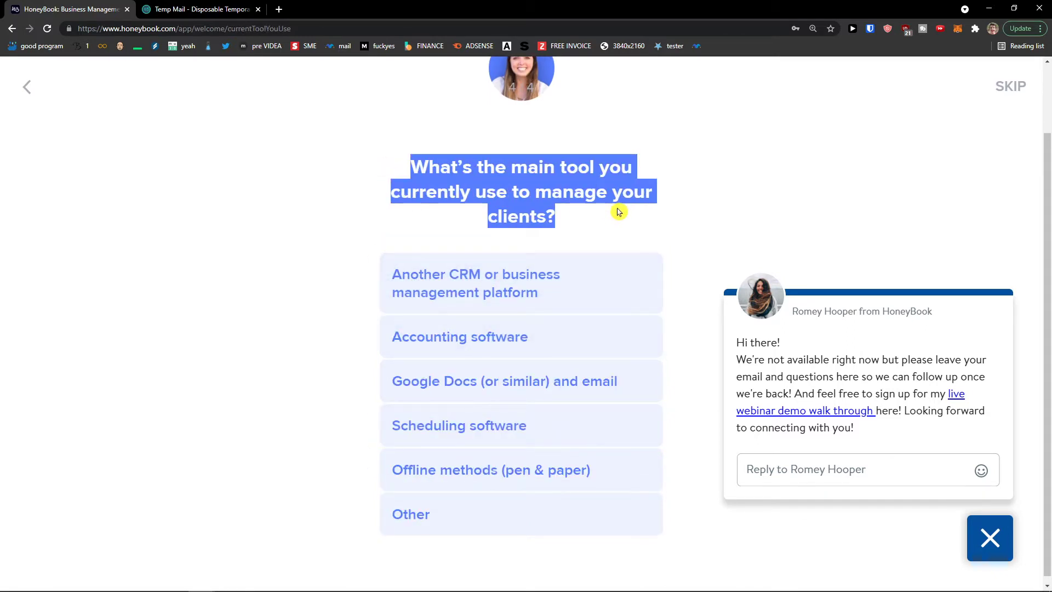
left_click(569, 291)
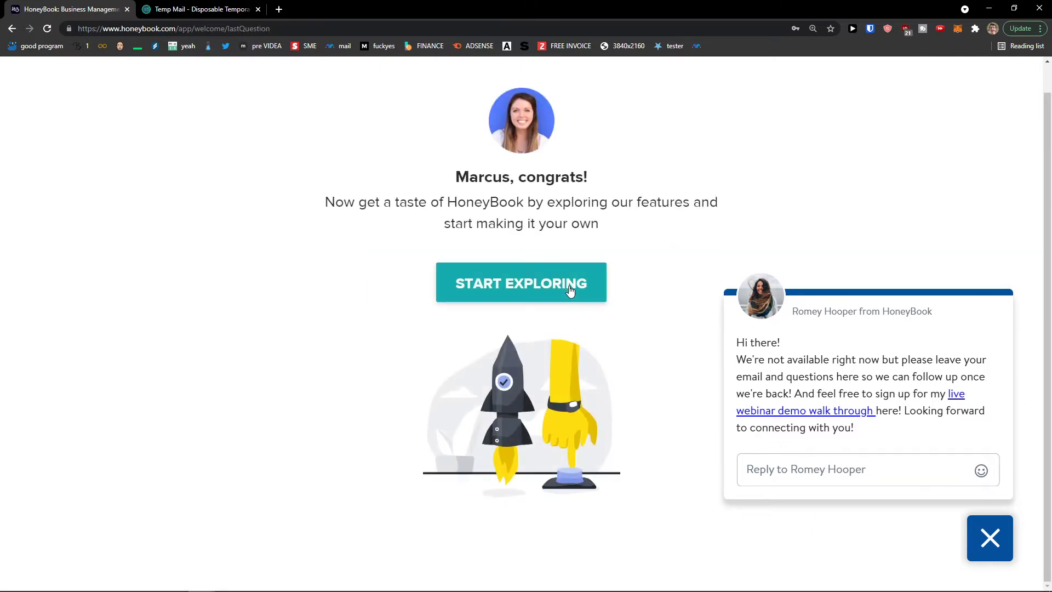
left_click(555, 290)
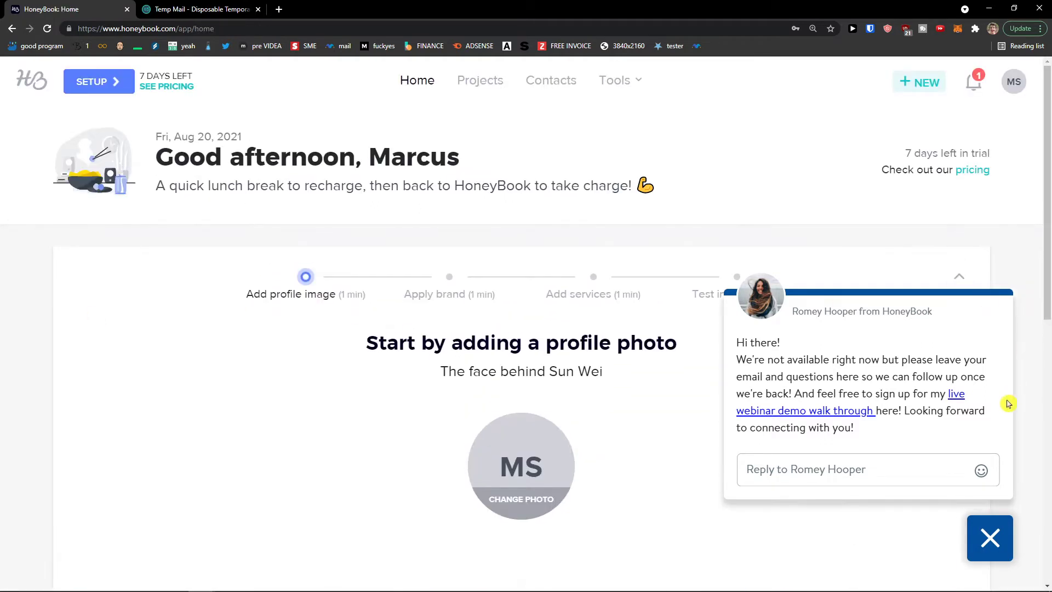
Close the support chat greeting so the profile-photo setup step is visible
left_click(990, 537)
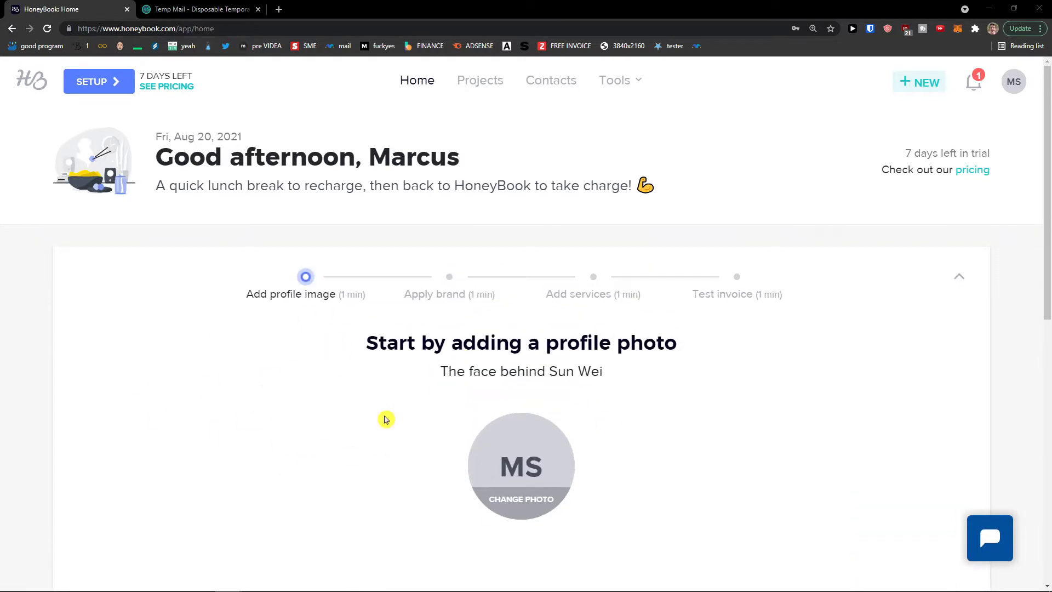
scroll(440, 374, "down", 2)
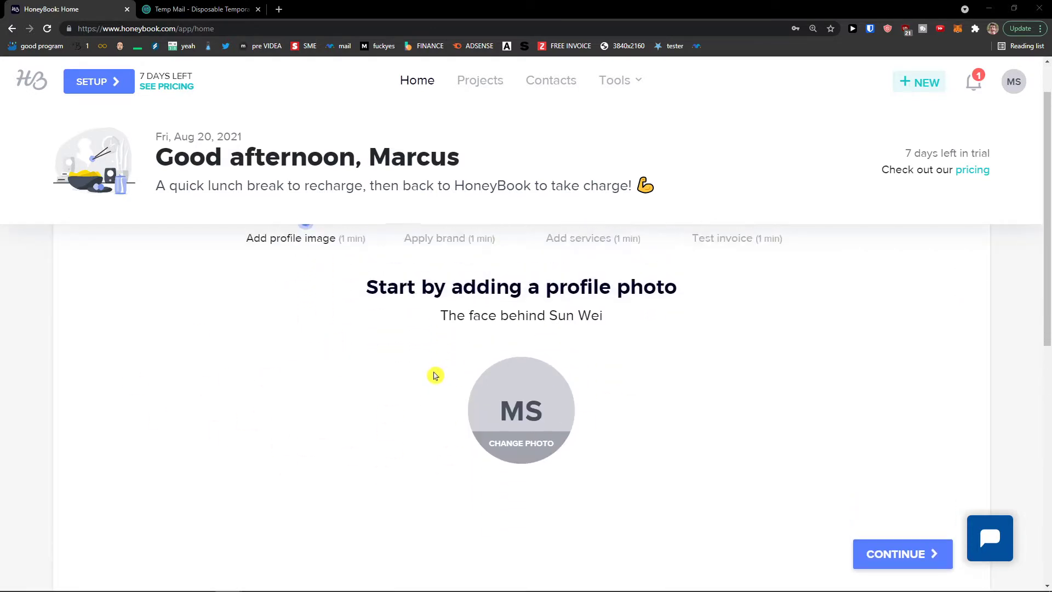
Upload baby-yoda.png as the profile photo and save it
left_click(513, 402)
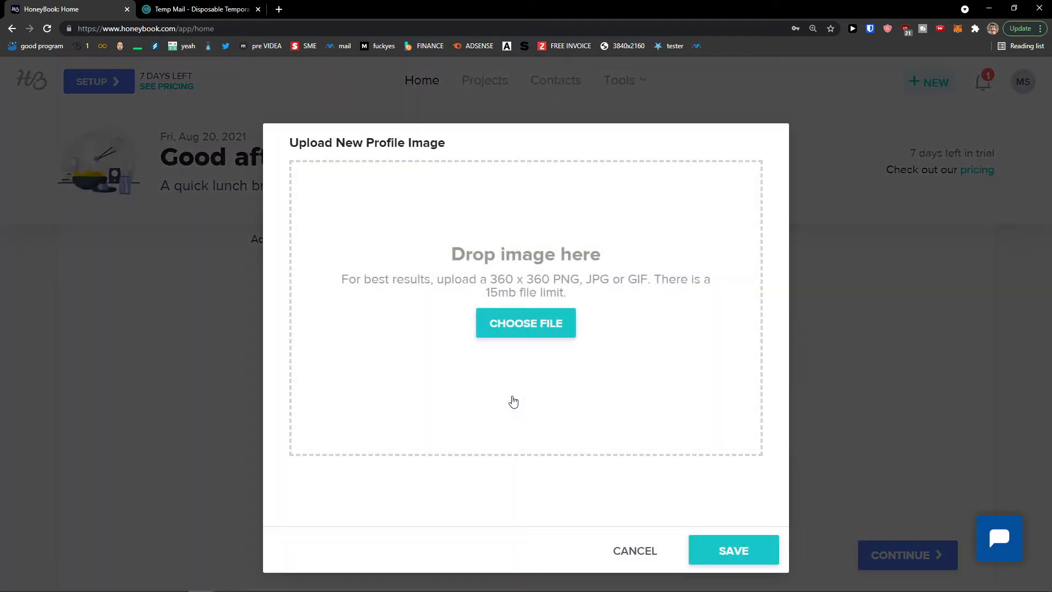
left_click(520, 332)
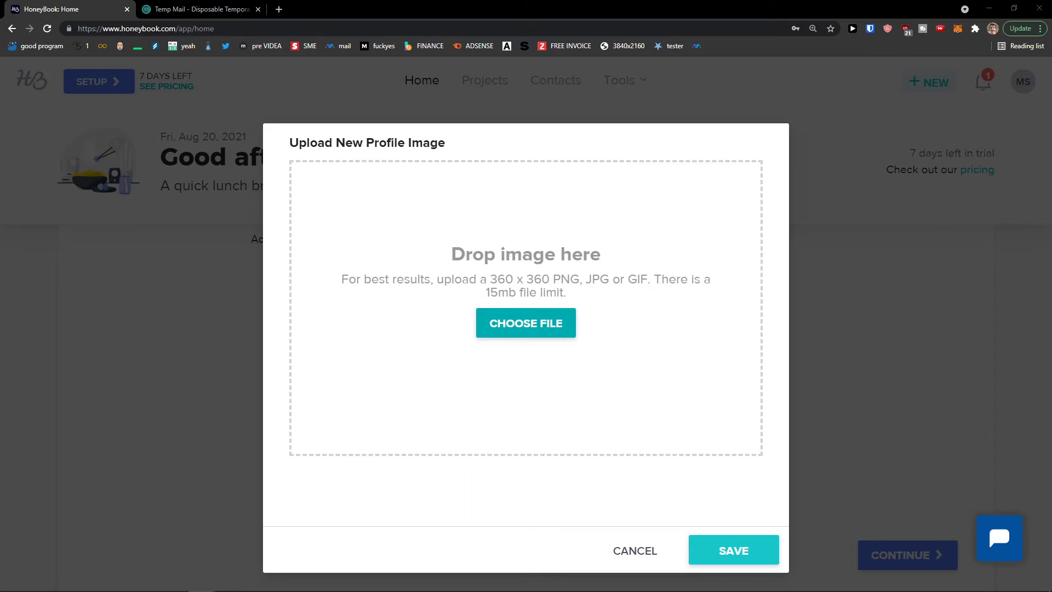
key("Return")
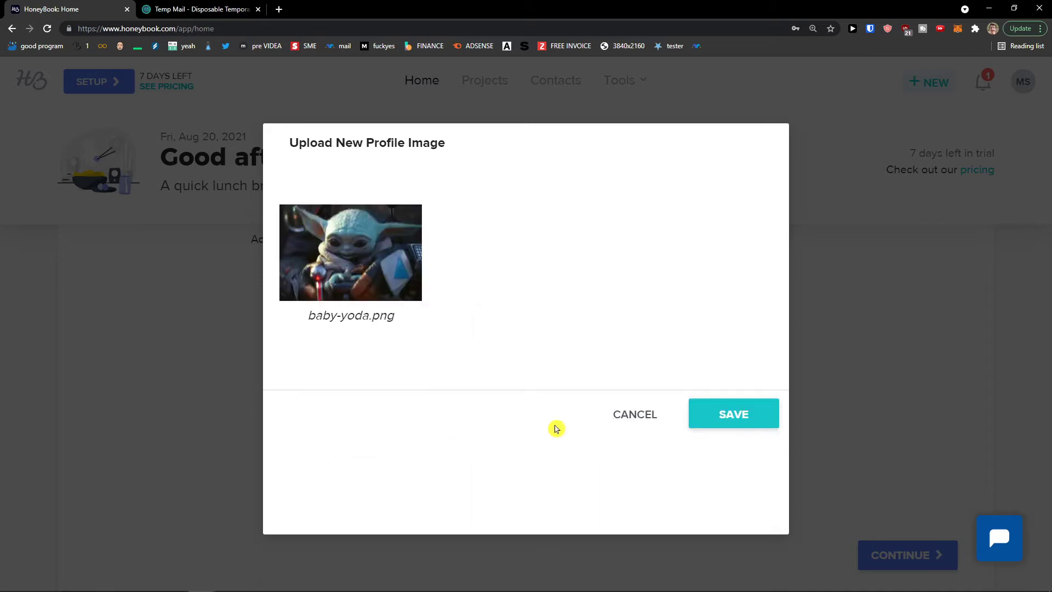
left_click(764, 418)
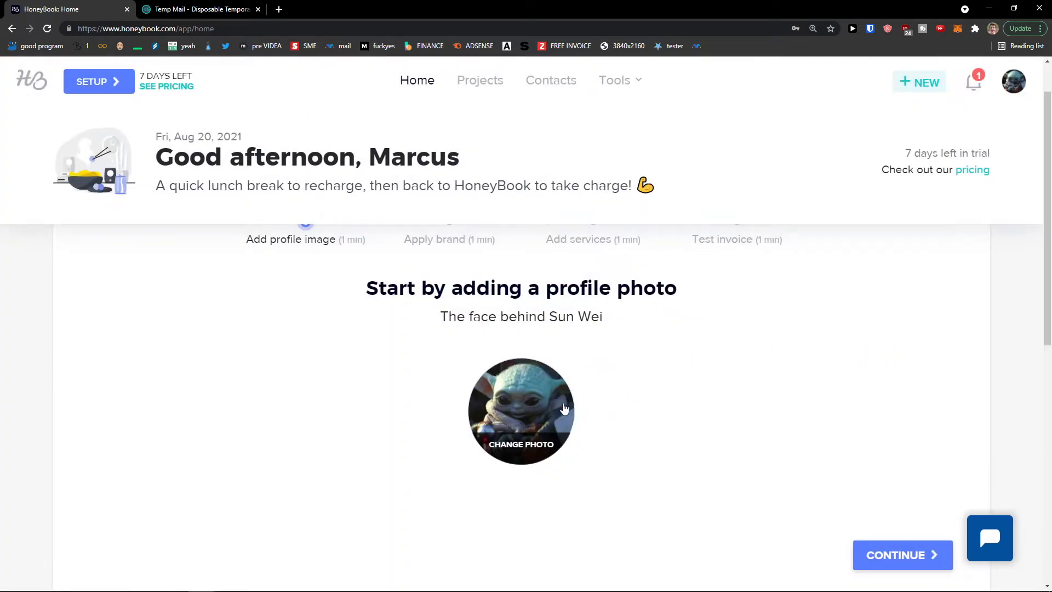
Upload a statue-bust image as the brand logo and advance to the services step
left_click(901, 500)
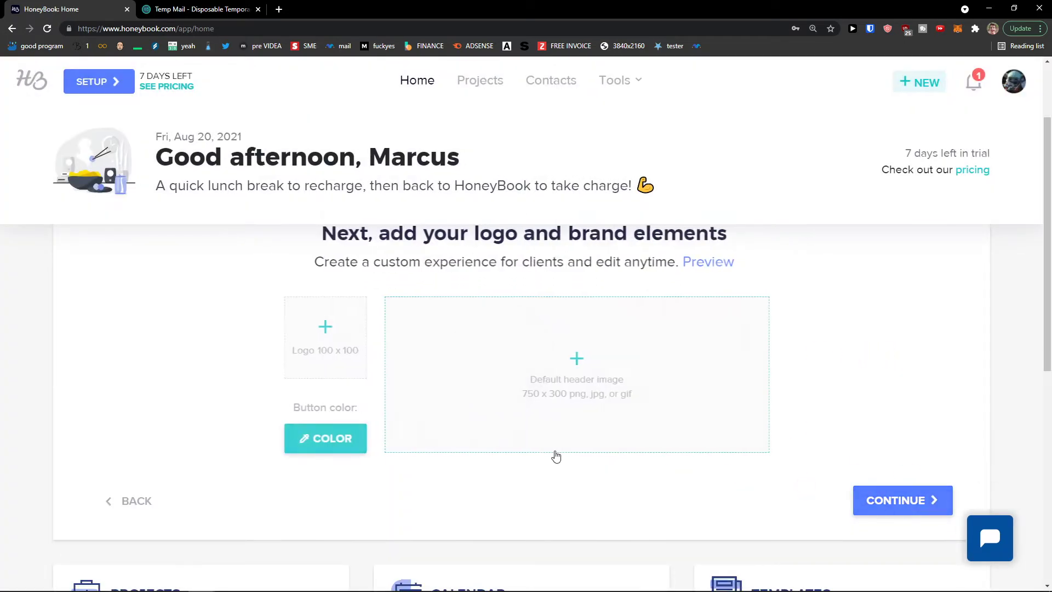
left_click_drag(317, 298, 743, 302)
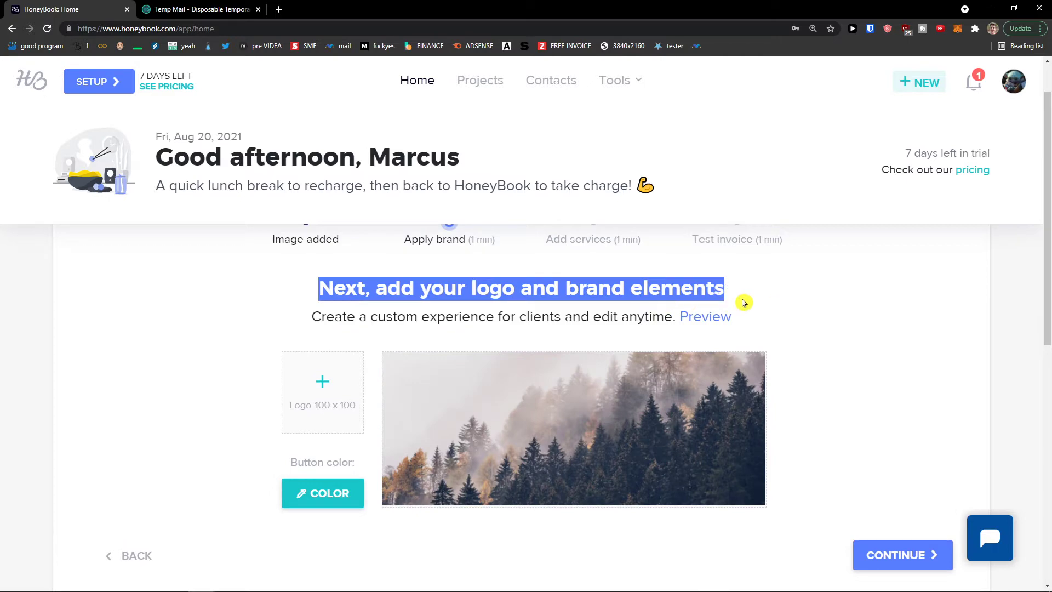
scroll(735, 303, "up", 1)
left_click(305, 279)
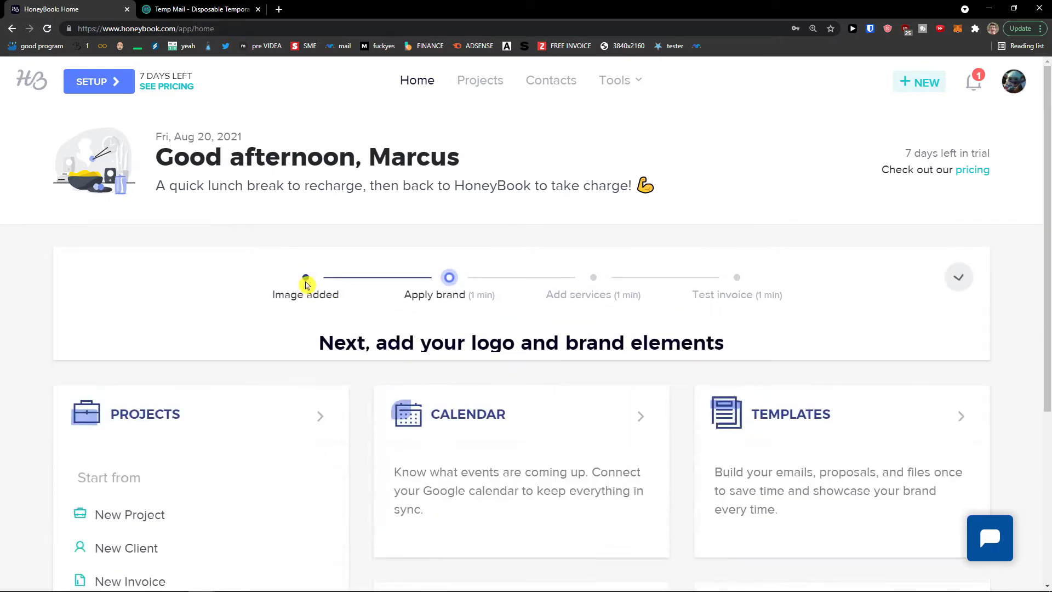
left_click(307, 281)
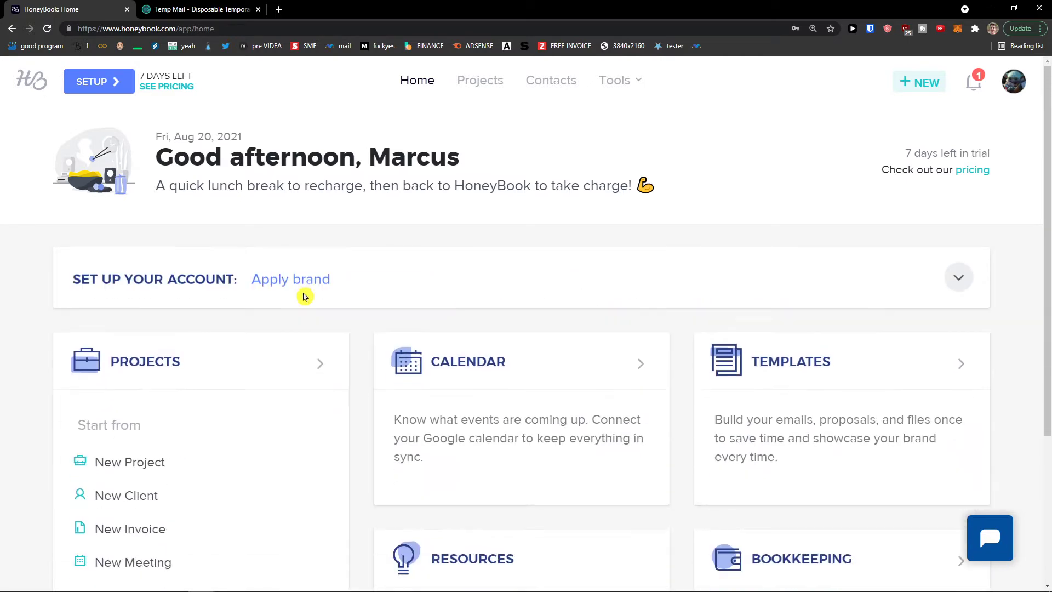
left_click(305, 291)
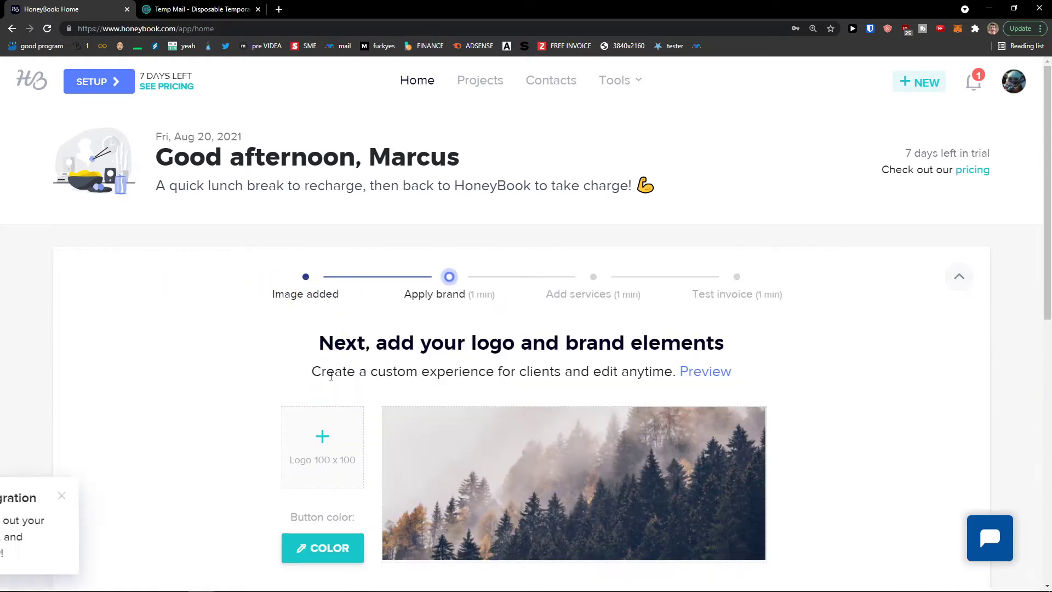
scroll(447, 425, "down", 2)
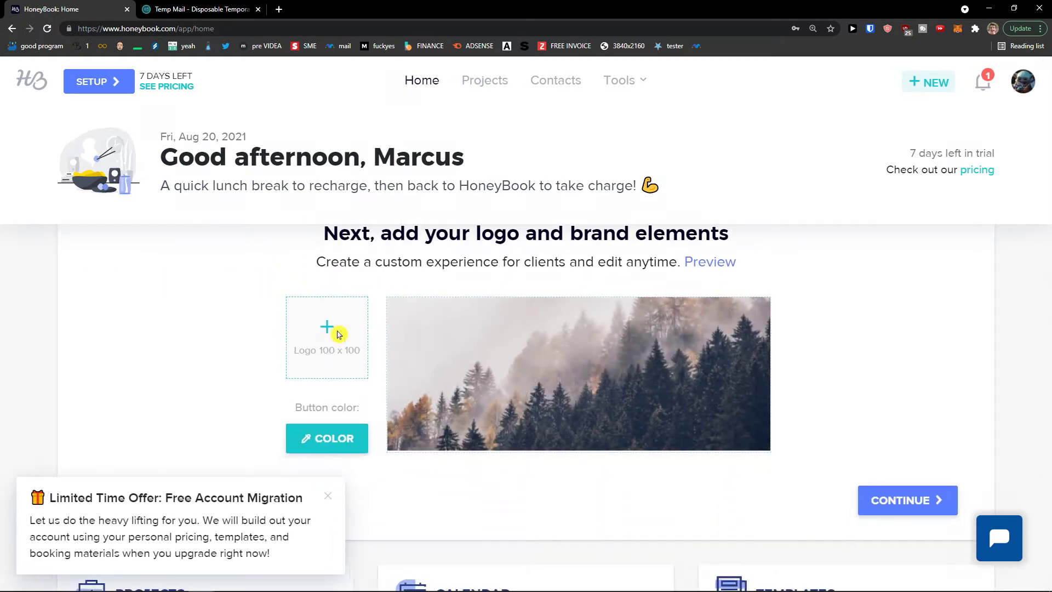
left_click(296, 331)
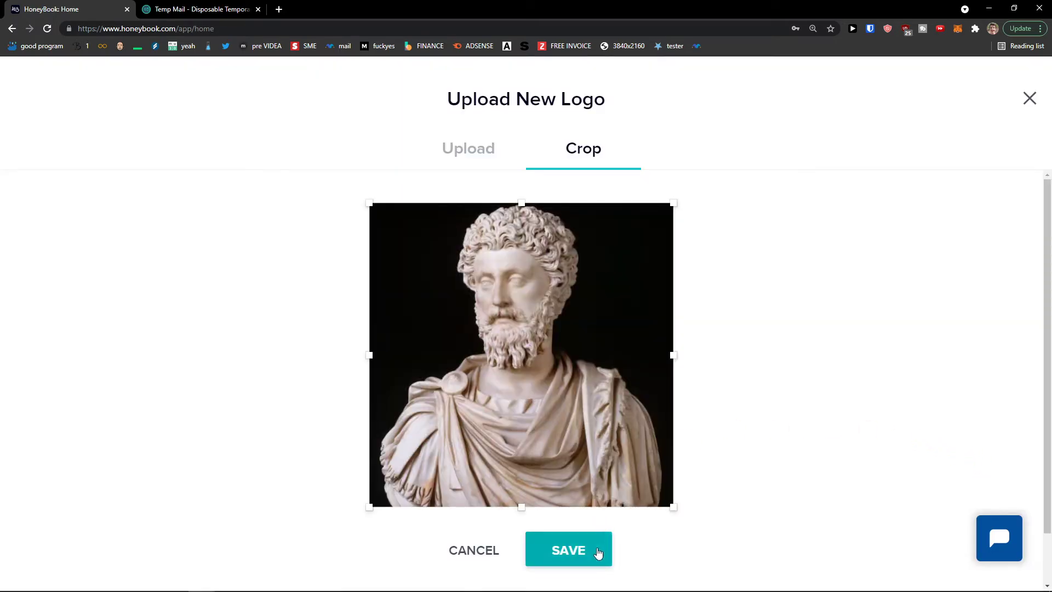
left_click(597, 550)
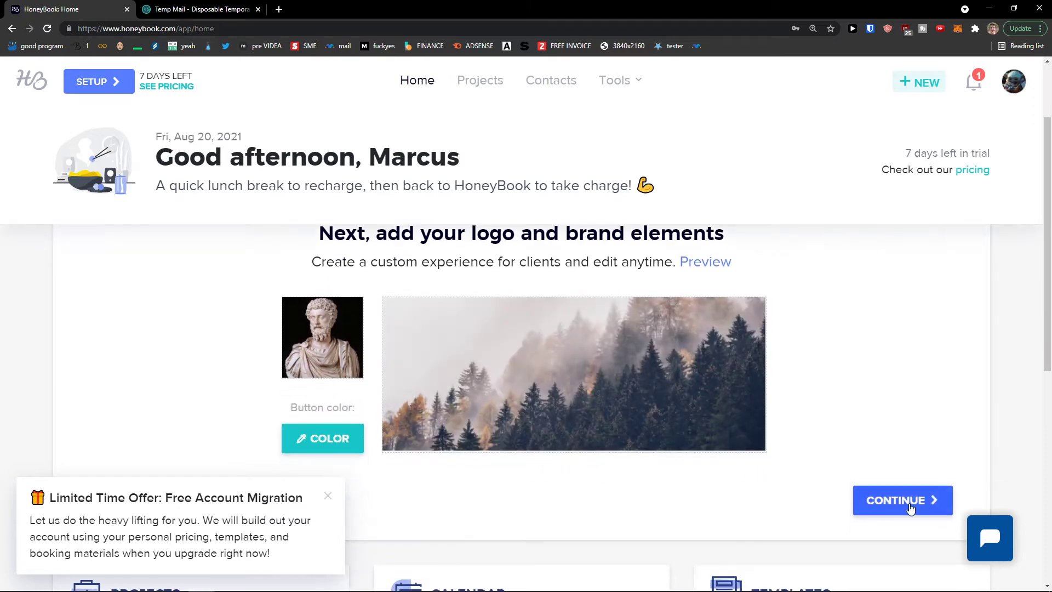
left_click(909, 509)
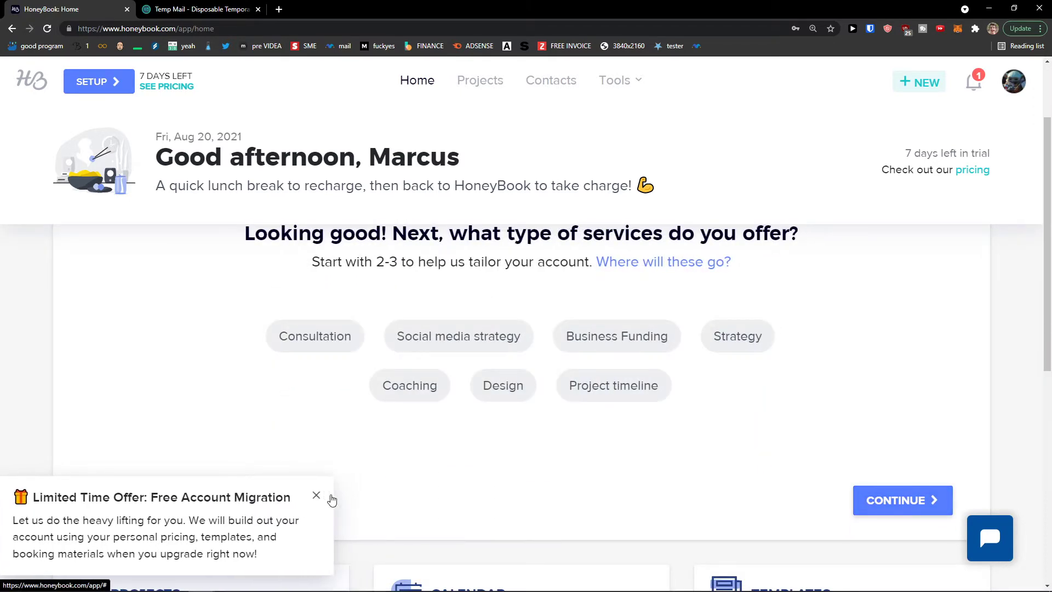
Add Consultation, Social media strategy and Strategy as offered services and finish the step
left_click(321, 496)
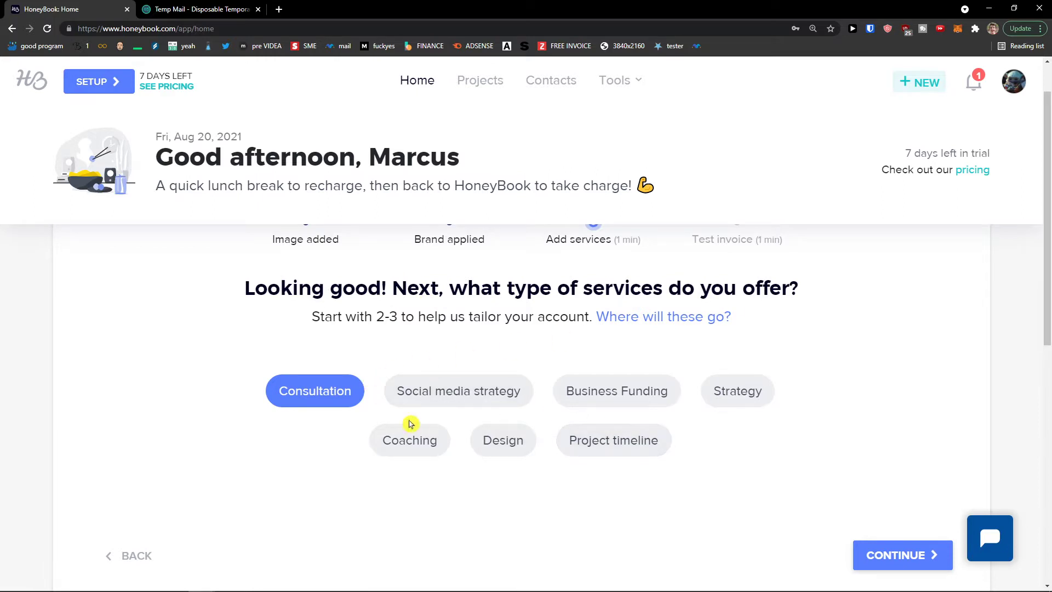
left_click(453, 402)
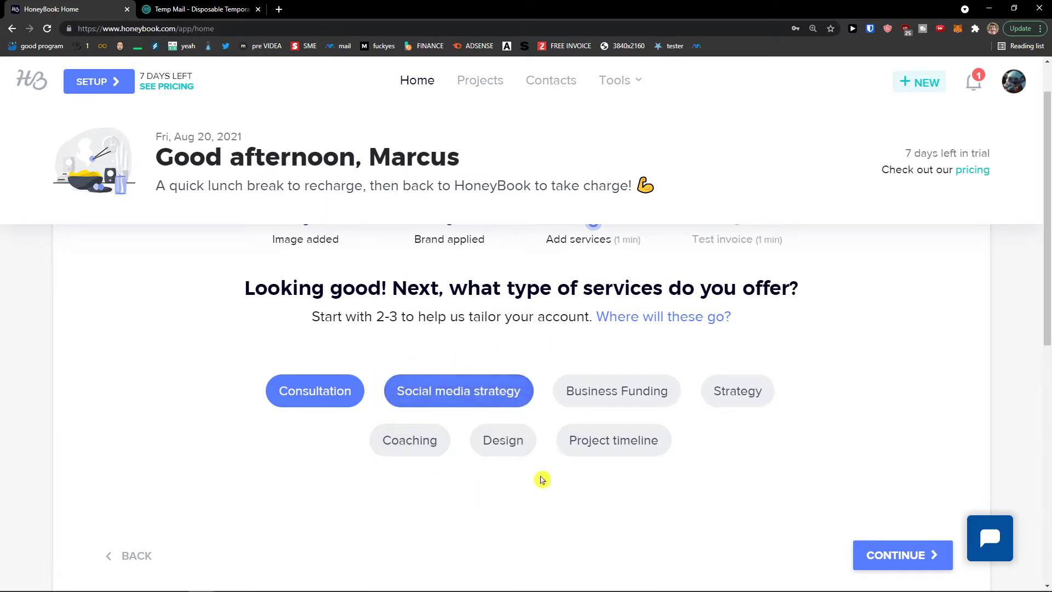
left_click(745, 399)
left_click(905, 556)
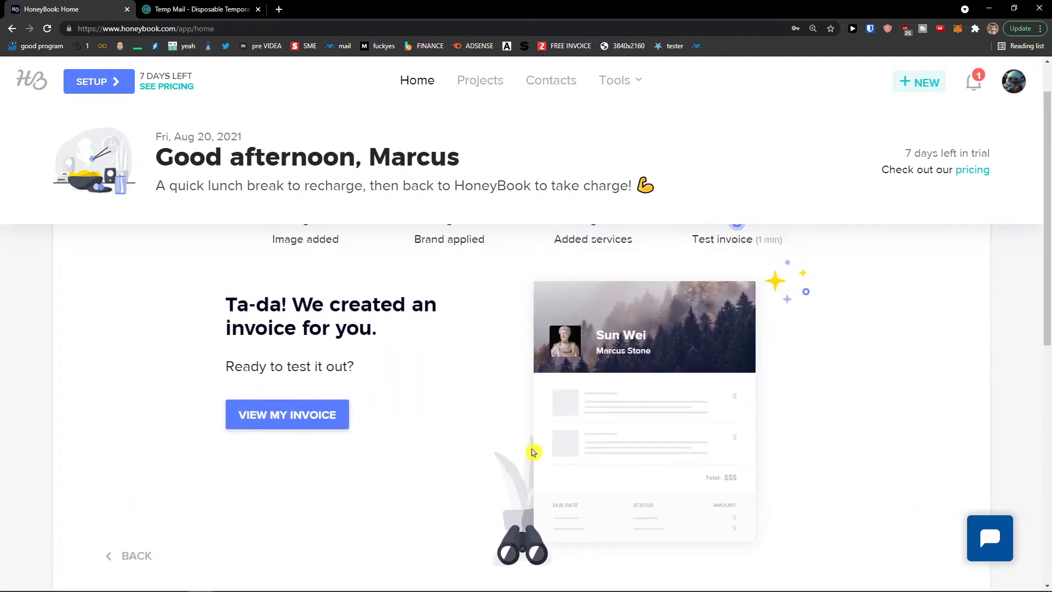
Open the test invoice and review its three $0 items: Consultation, Social media strategy, Strategy
left_click(321, 424)
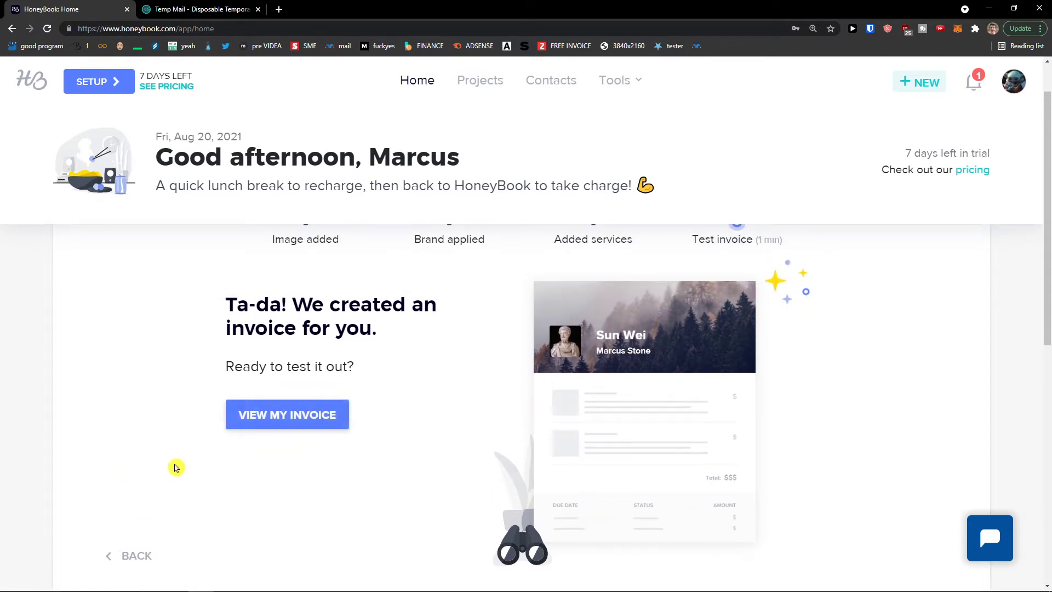
left_click(266, 427)
scroll(469, 390, "down", 4)
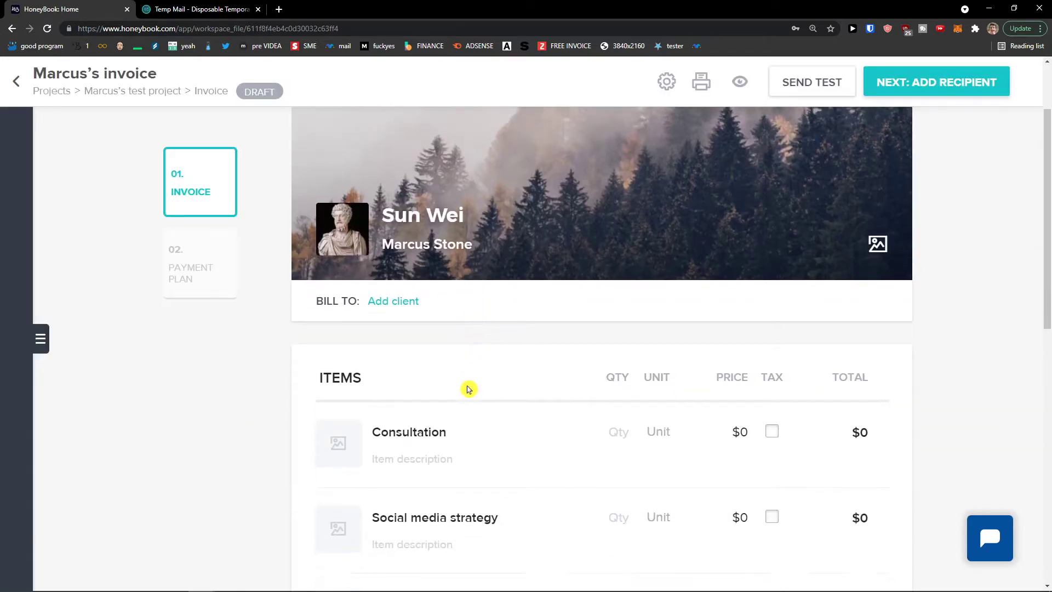
scroll(465, 391, "up", 3)
scroll(466, 390, "down", 10)
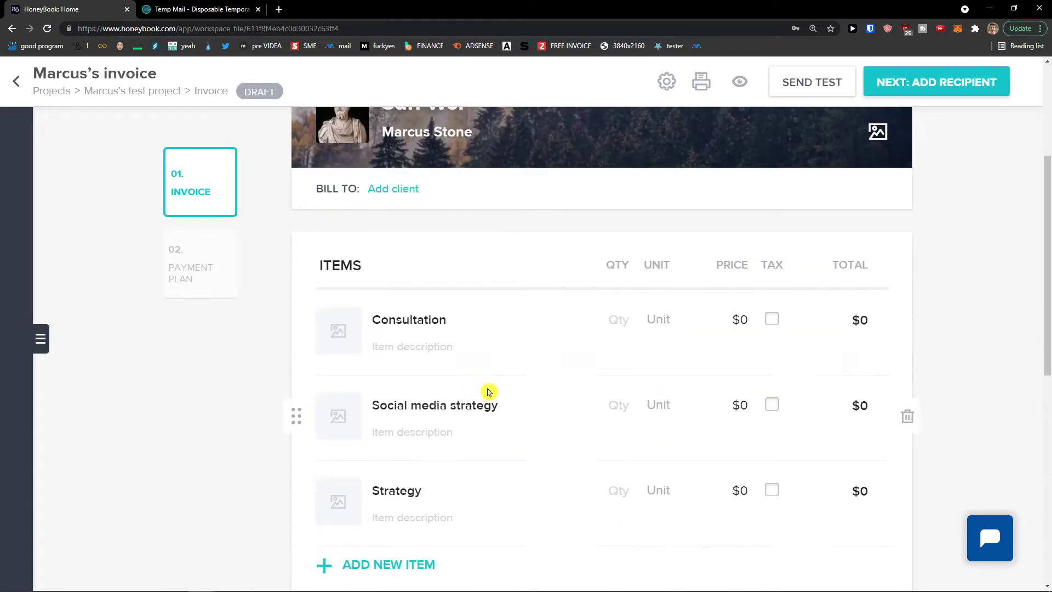
scroll(253, 357, "up", 10)
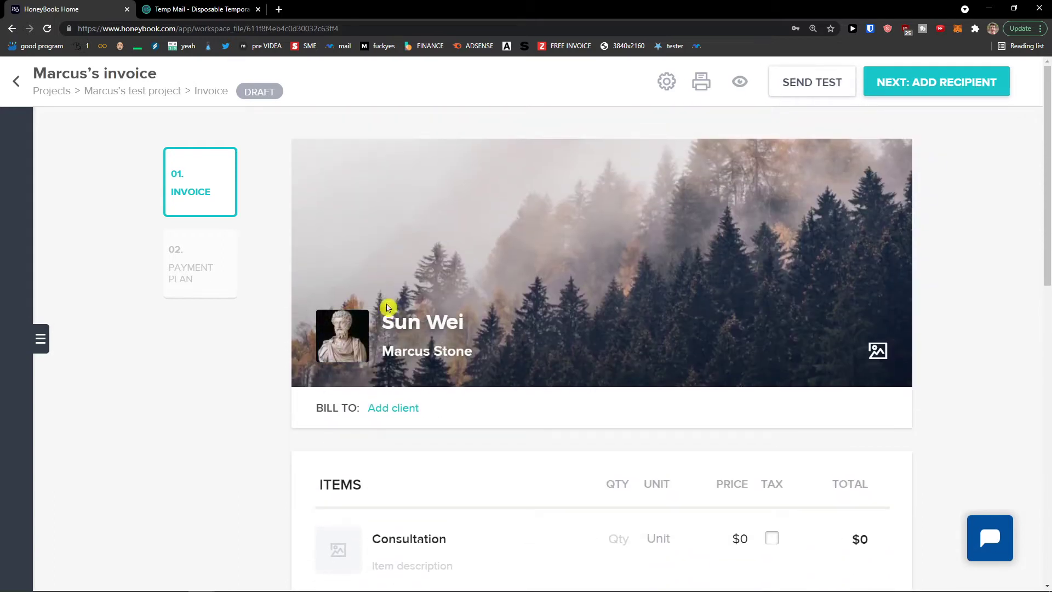
Return to Home and browse the basic-setup-complete next-steps checklist
left_click(20, 82)
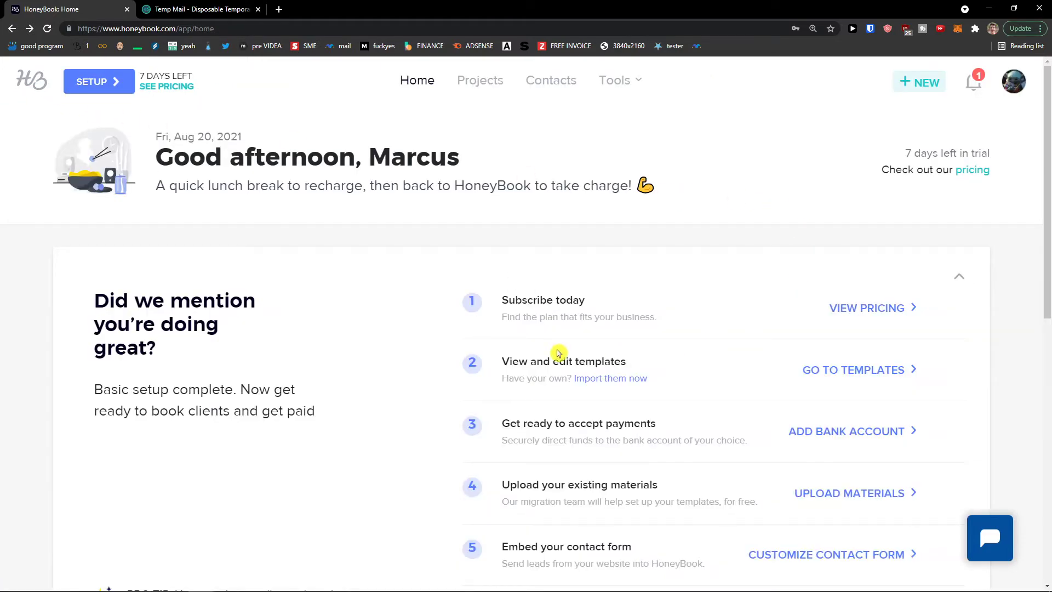
scroll(420, 385, "down", 7)
scroll(420, 385, "down", 2)
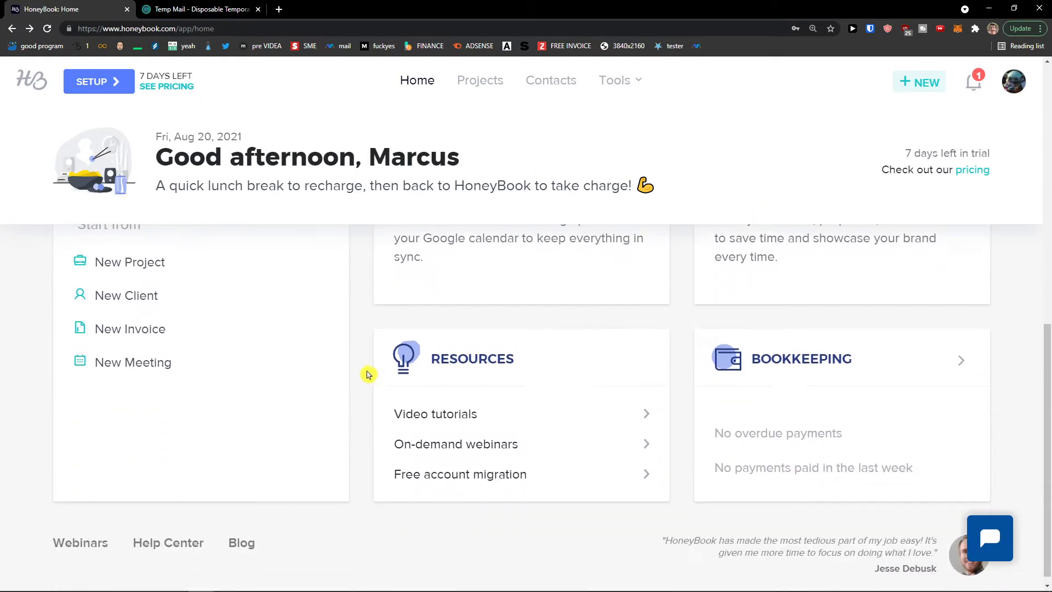
scroll(359, 364, "up", 9)
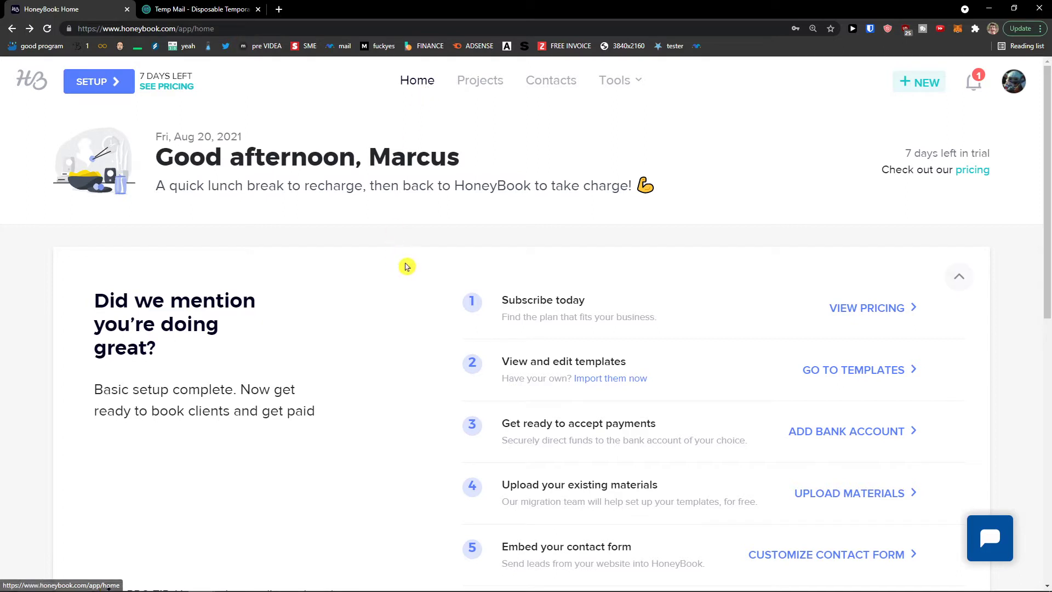
scroll(329, 274, "down", 1)
scroll(395, 313, "down", 1)
scroll(489, 327, "up", 2)
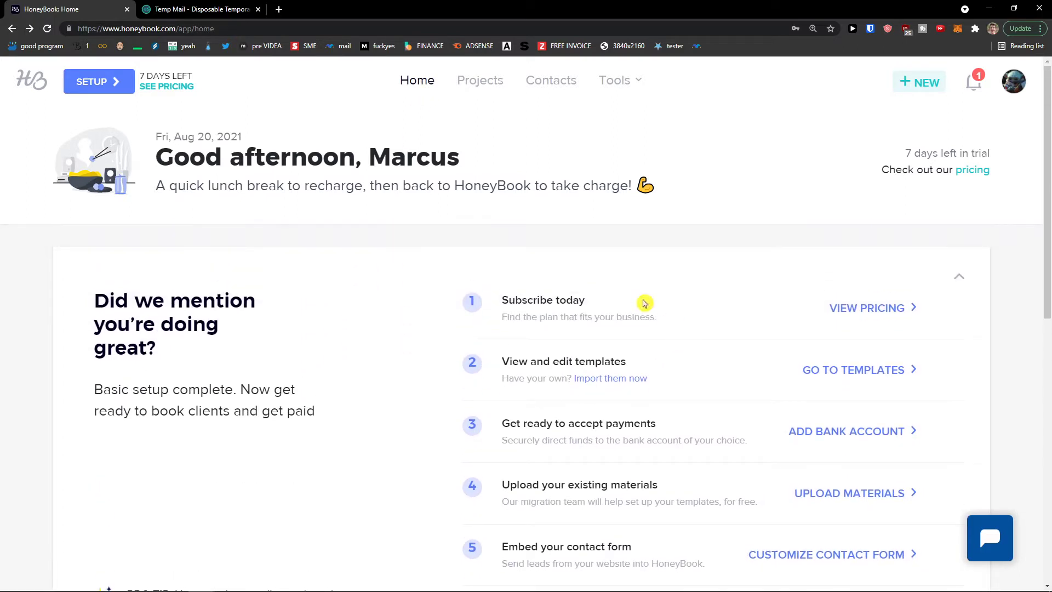
scroll(526, 331, "down", 1)
scroll(523, 331, "up", 1)
scroll(683, 331, "down", 1)
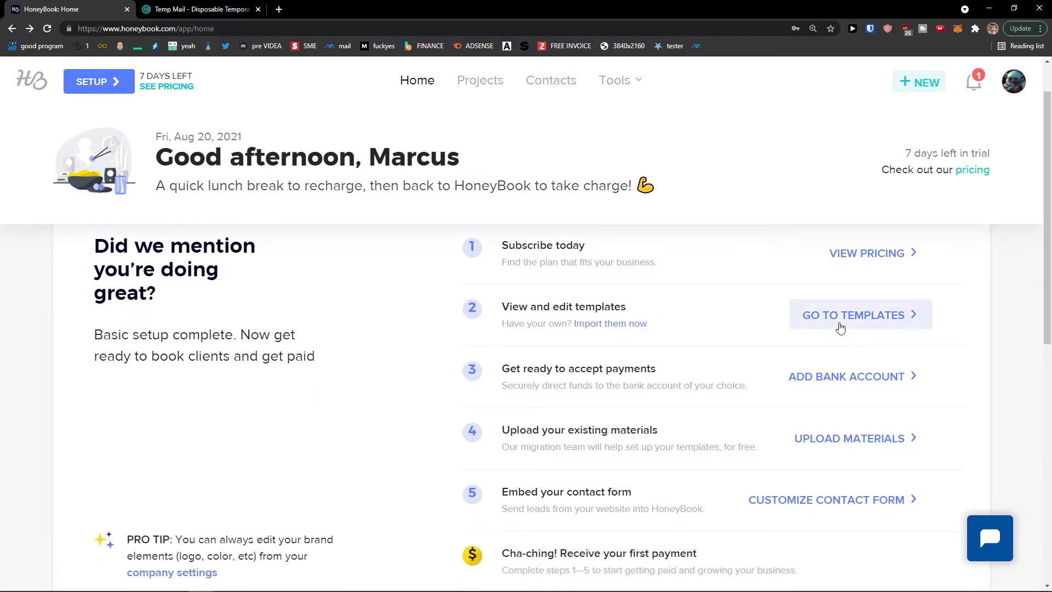
scroll(767, 323, "down", 1)
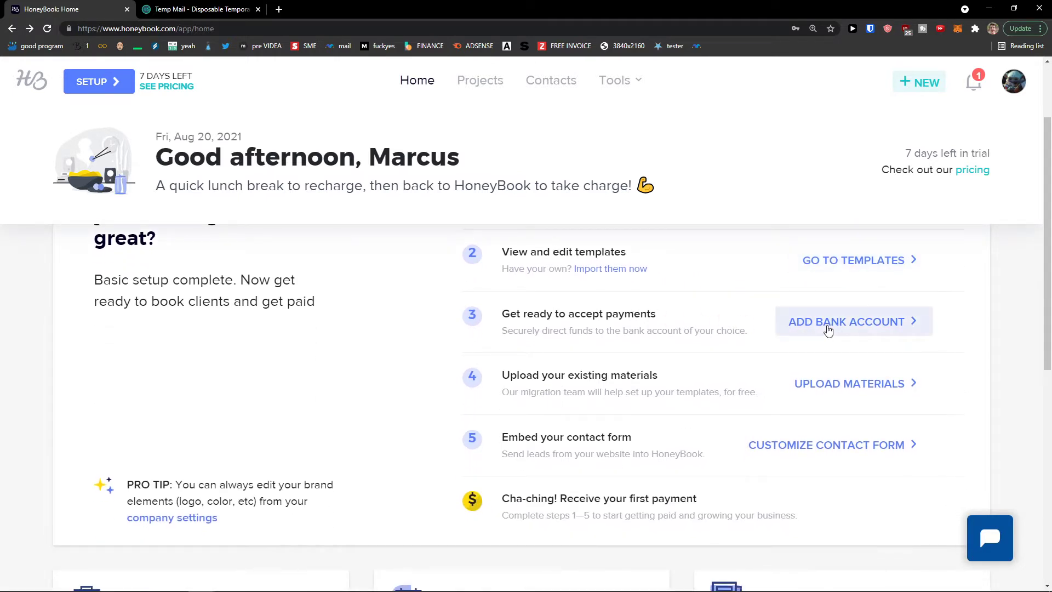
scroll(789, 380, "down", 1)
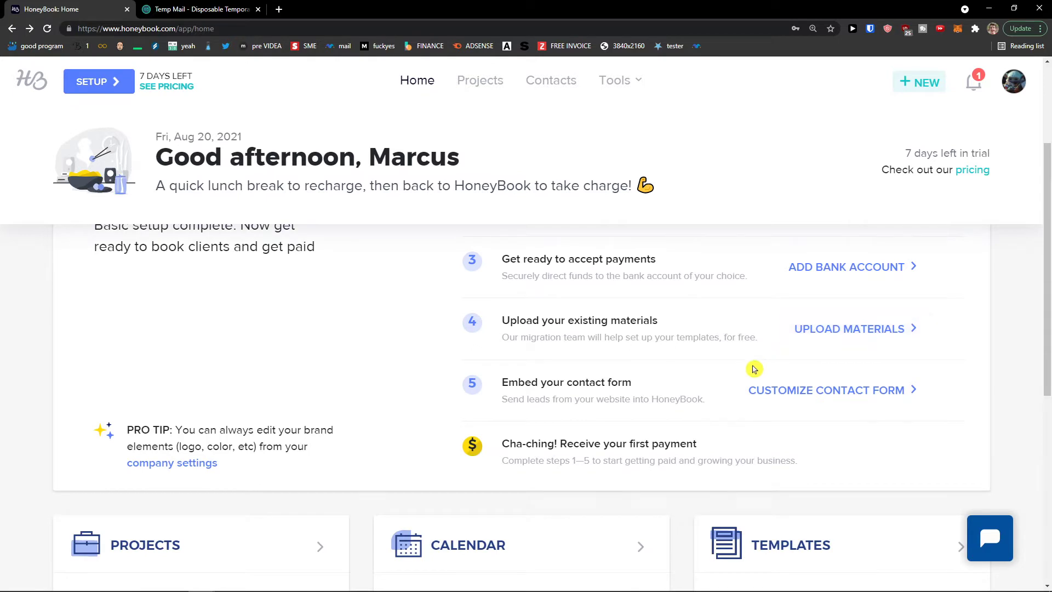
scroll(755, 369, "down", 1)
scroll(811, 343, "down", 4)
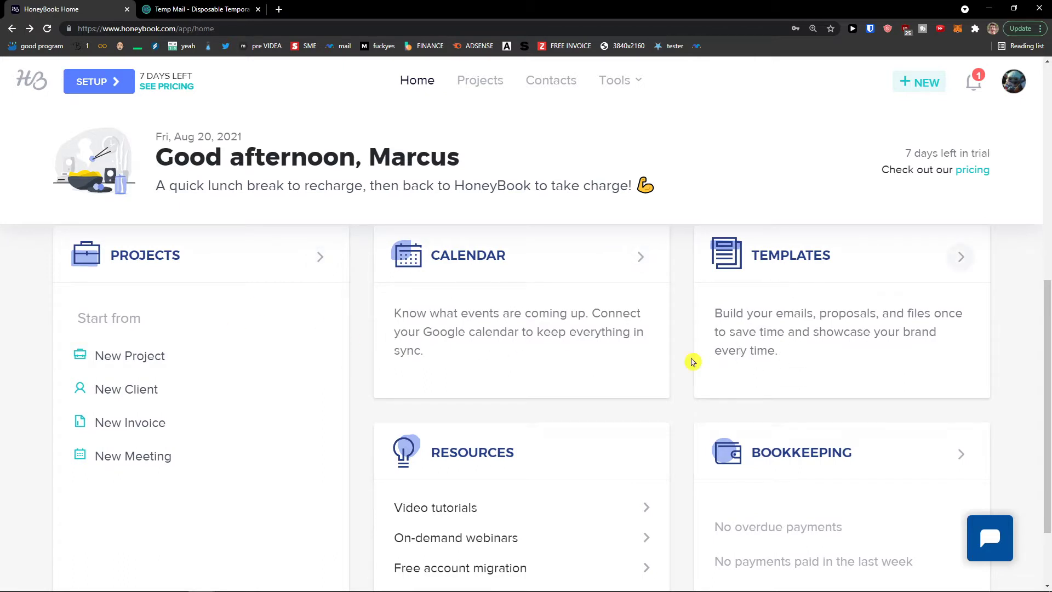
scroll(685, 360, "down", 2)
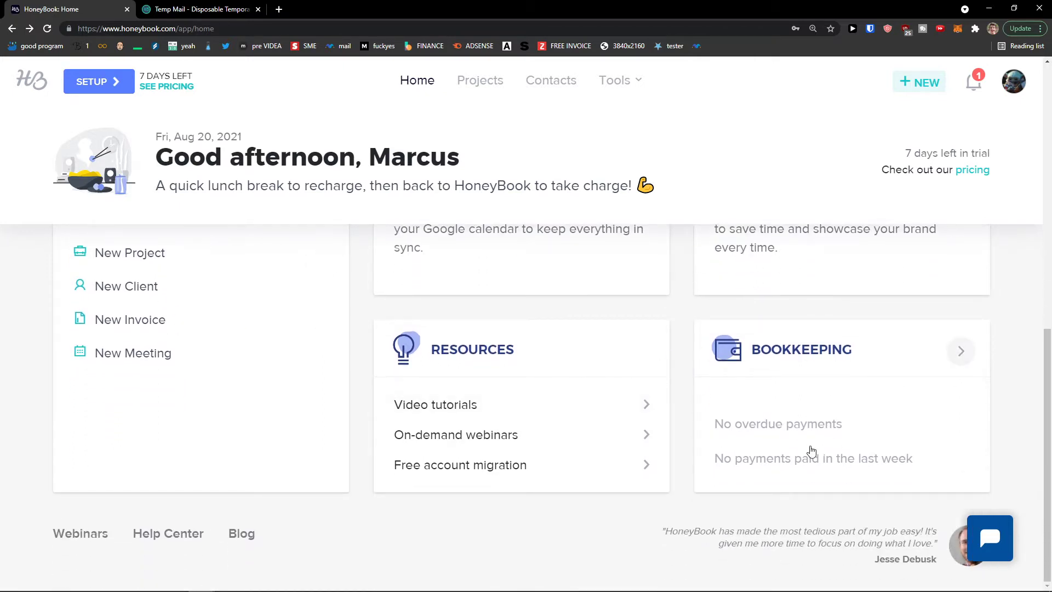
scroll(507, 427, "up", 12)
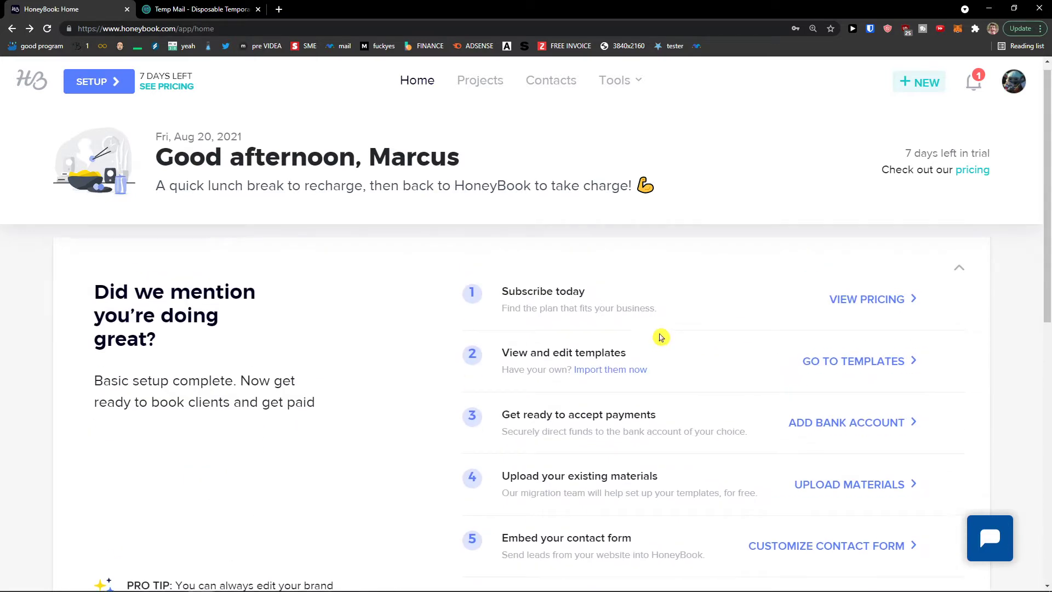
Visit the projects pipeline, dismiss its onboarding overlay, then go to the Contacts page
left_click(473, 83)
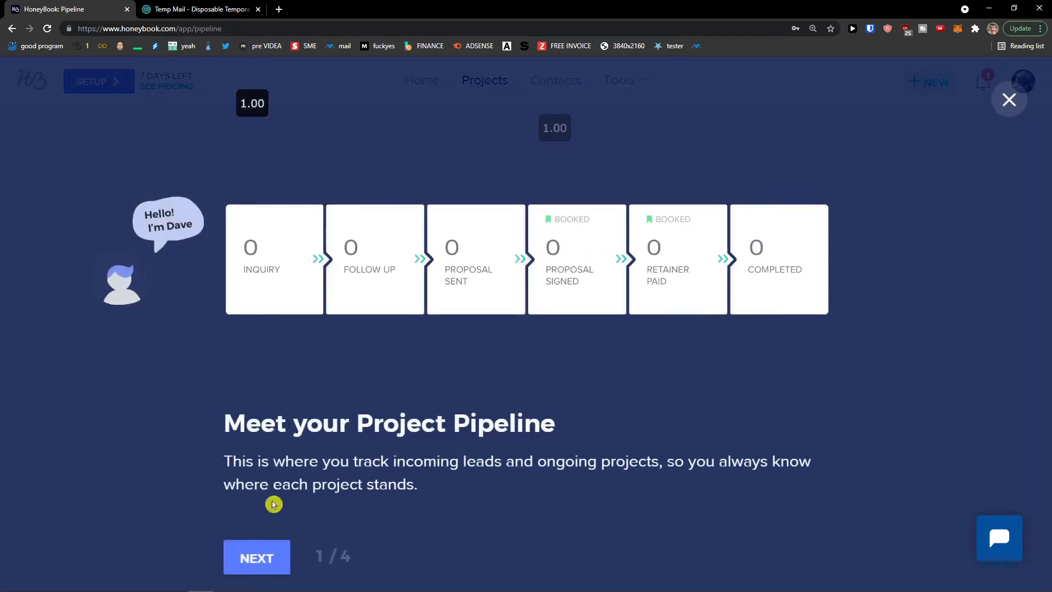
left_click(1009, 101)
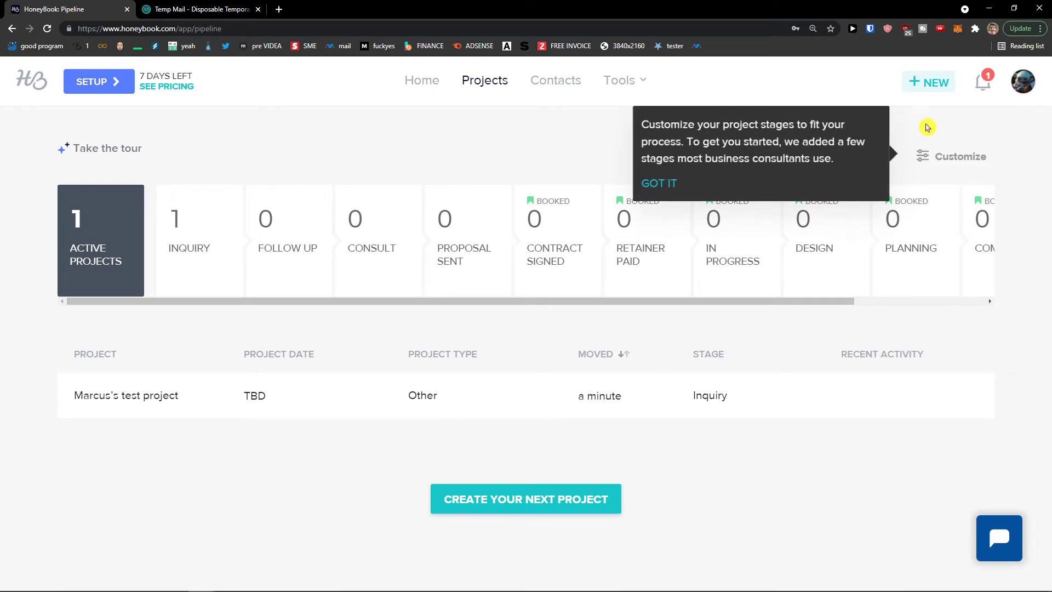
left_click(551, 81)
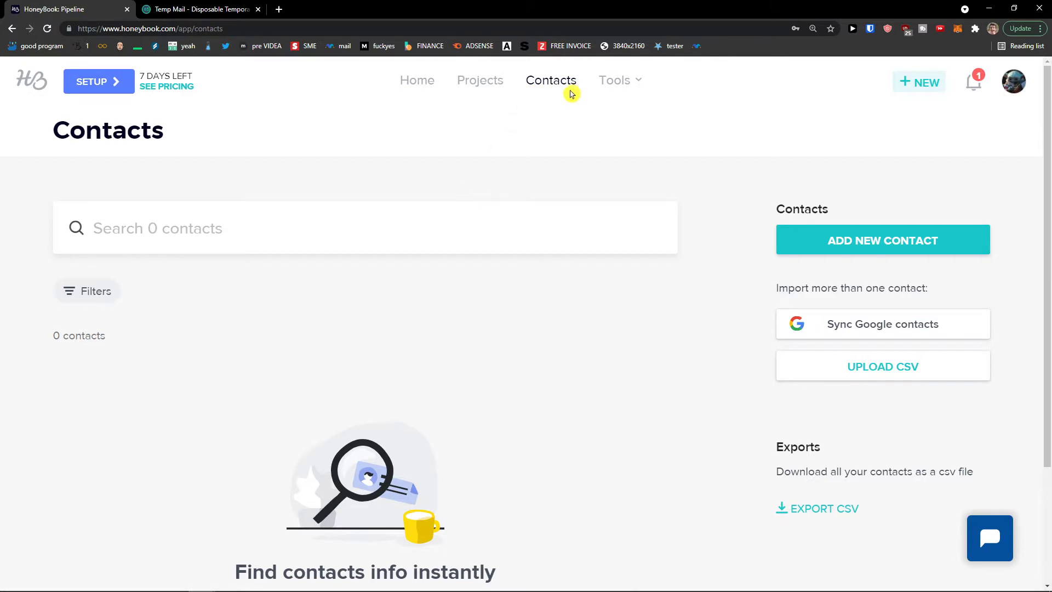
Expand the full Tools list, then open the account menu from the profile avatar
left_click(615, 82)
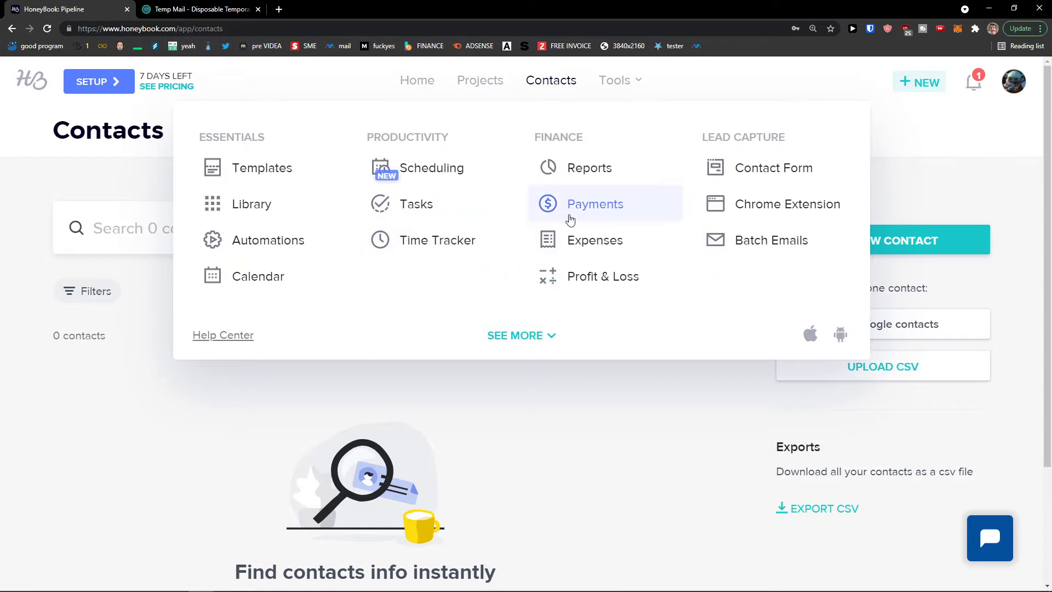
left_click(535, 335)
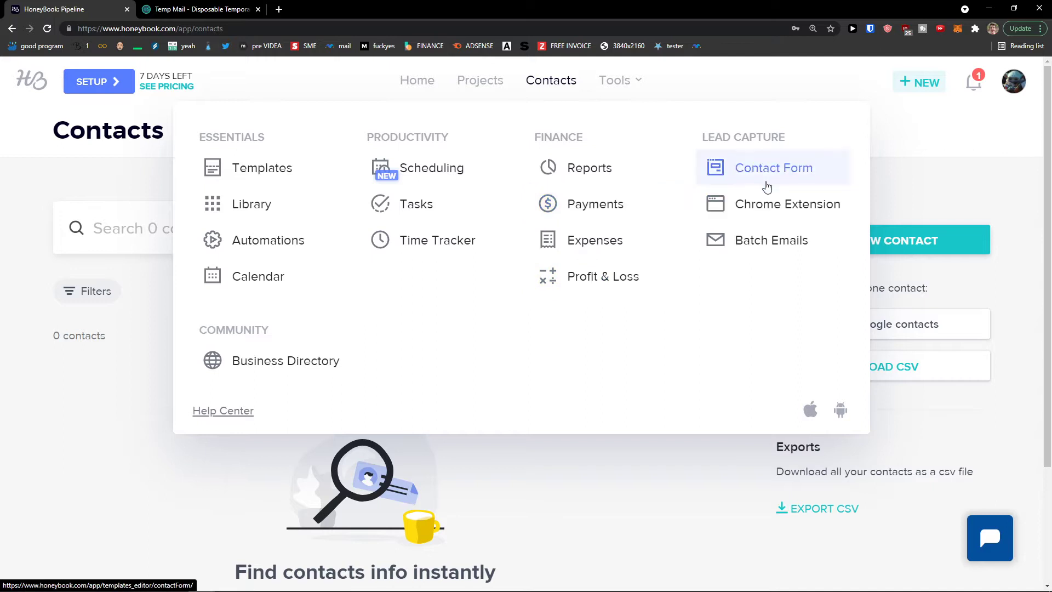
mouse_move(620, 88)
left_click(1014, 90)
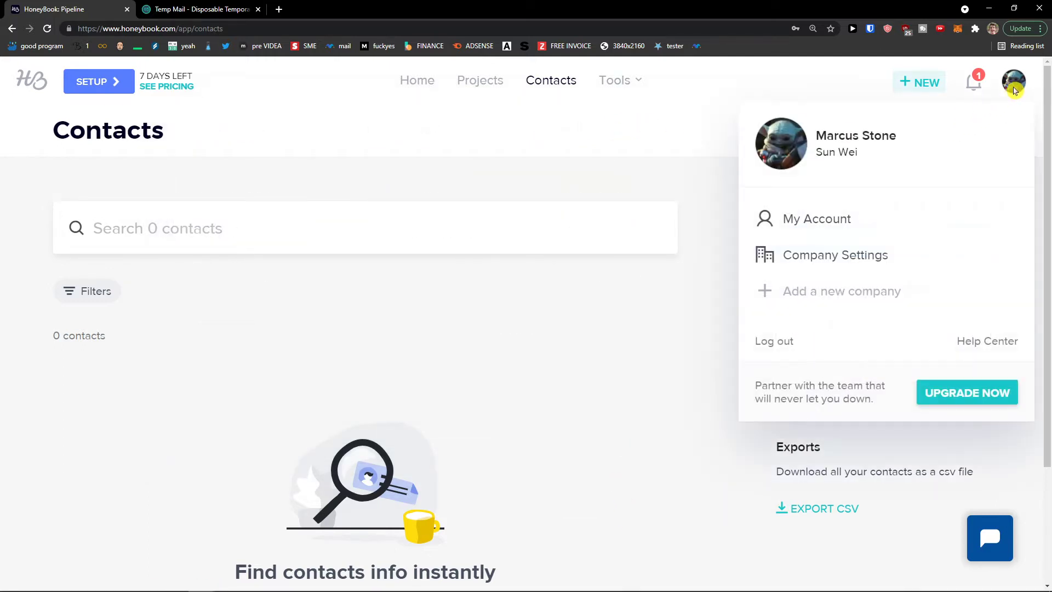
Open Company Settings and look through the Company Brand fields, including the one-line description
left_click(874, 265)
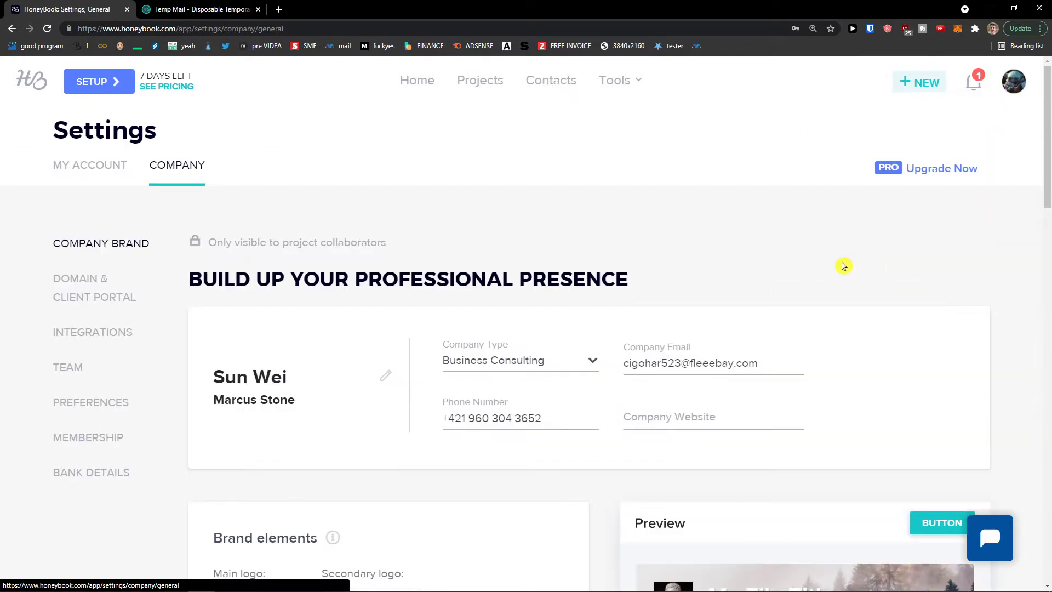
scroll(518, 278, "down", 3)
scroll(514, 279, "down", 10)
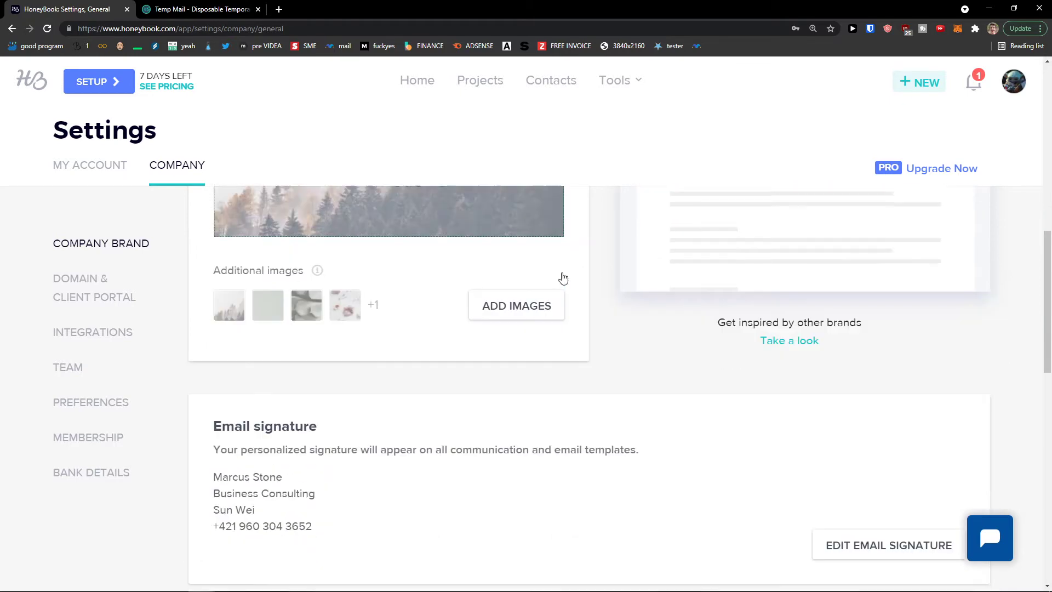
scroll(598, 303, "up", 1)
scroll(587, 298, "down", 4)
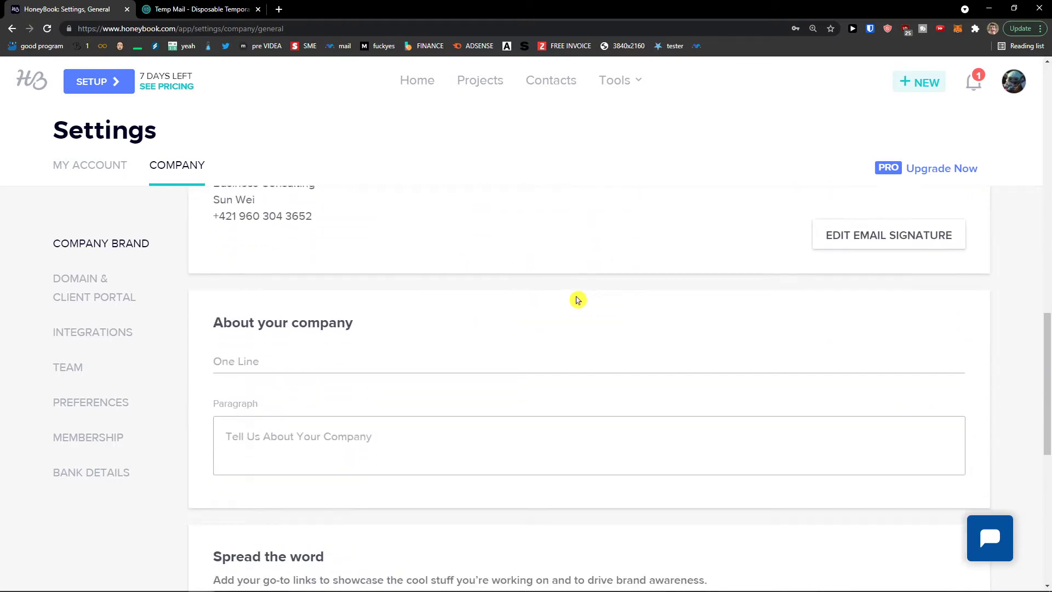
left_click(473, 311)
scroll(418, 371, "down", 4)
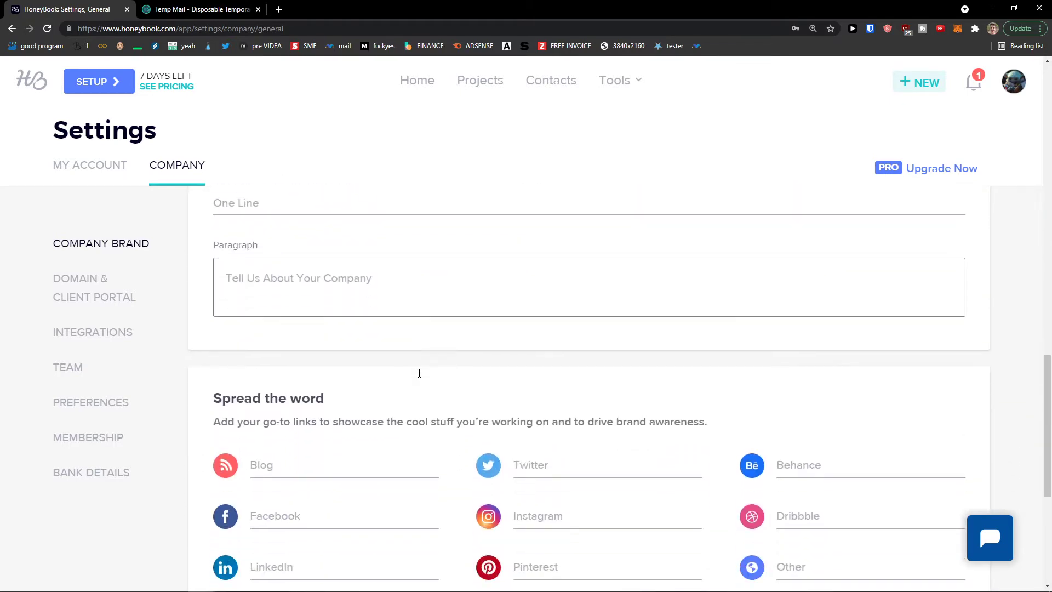
scroll(436, 343, "down", 4)
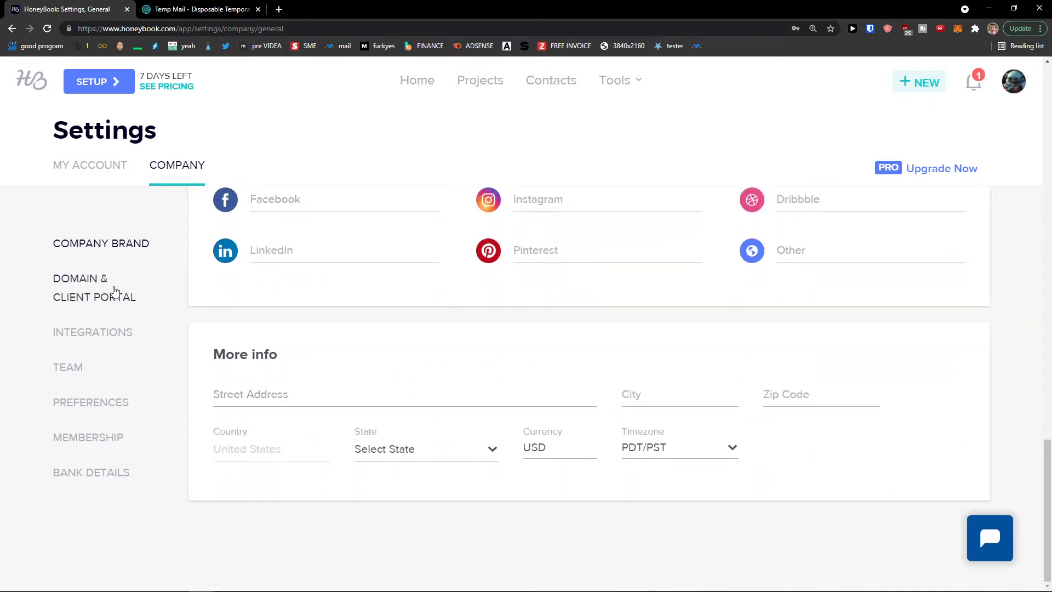
Look over the Domain & Client Portal settings, then bring up the Team page with the sole Owner
left_click(99, 294)
scroll(165, 318, "down", 5)
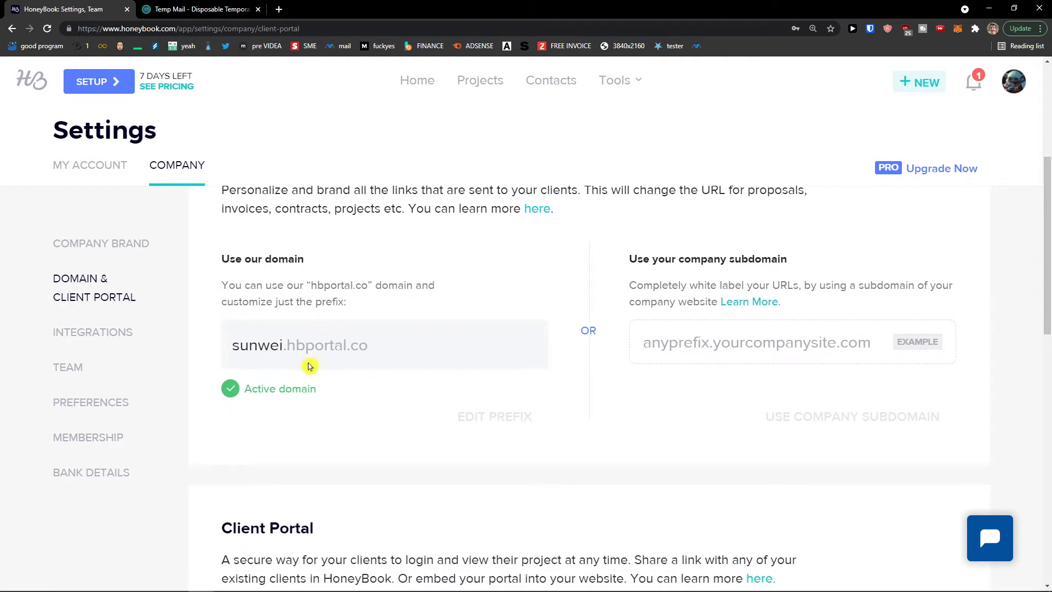
scroll(685, 328, "down", 6)
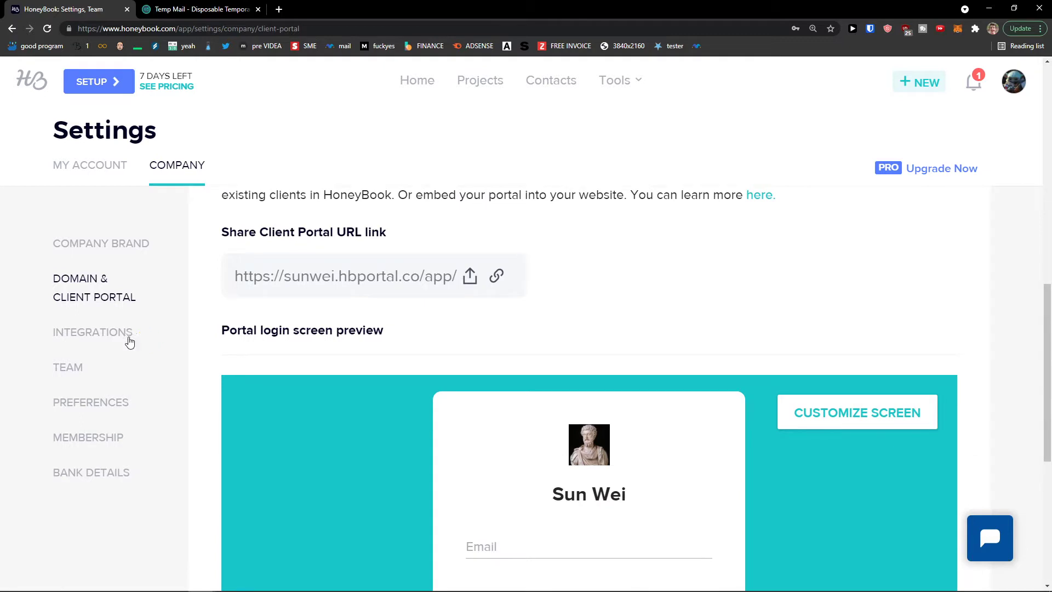
left_click(82, 370)
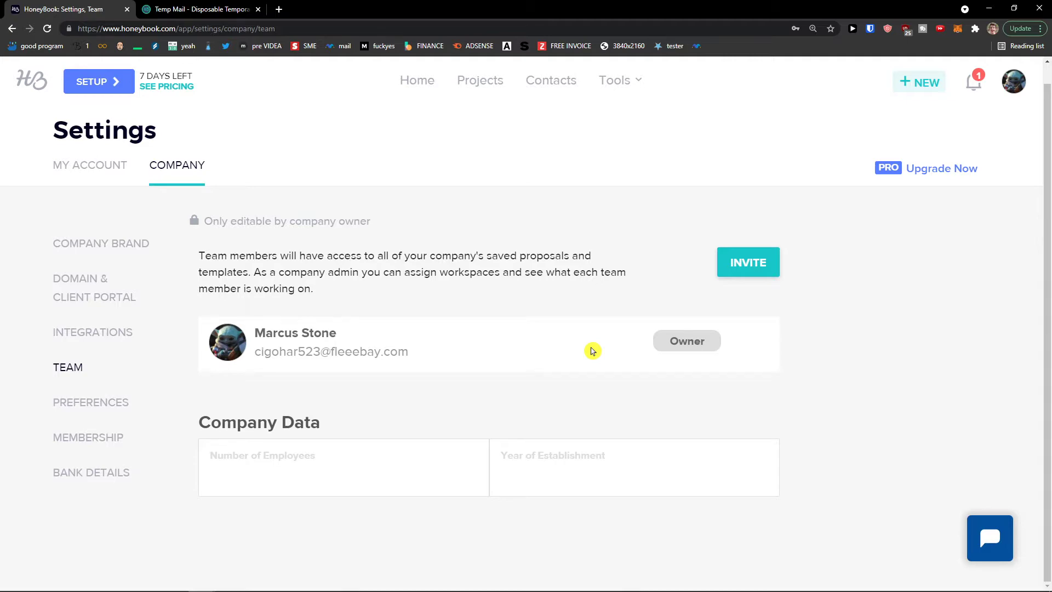
In company Preferences, toggle the 3-day unviewed-file reminder on and back off, then view Payment reminders
left_click(127, 411)
scroll(207, 400, "down", 1)
scroll(207, 399, "down", 5)
scroll(196, 393, "up", 1)
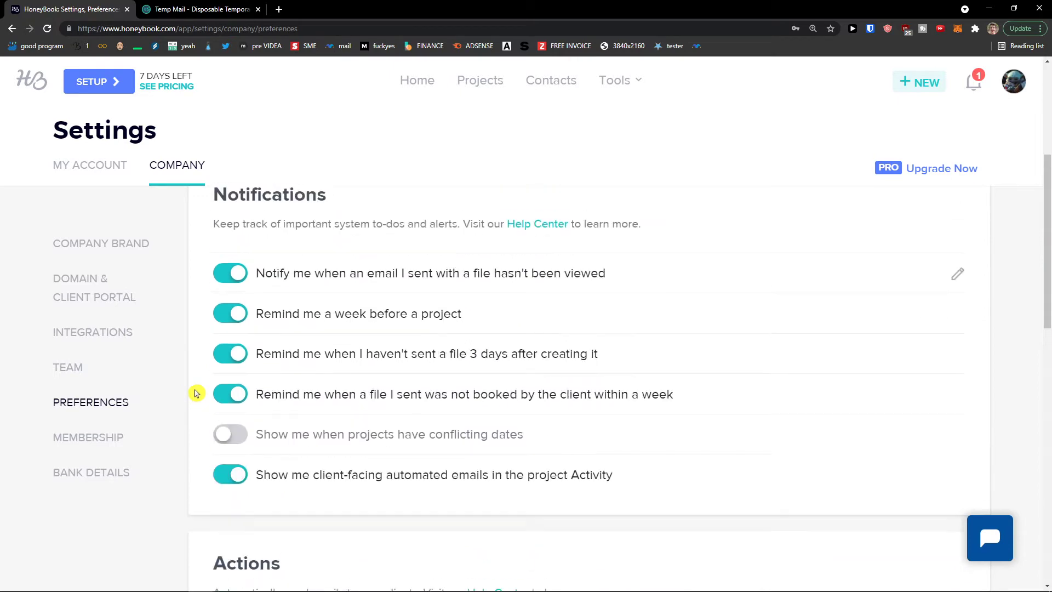
scroll(196, 393, "down", 6)
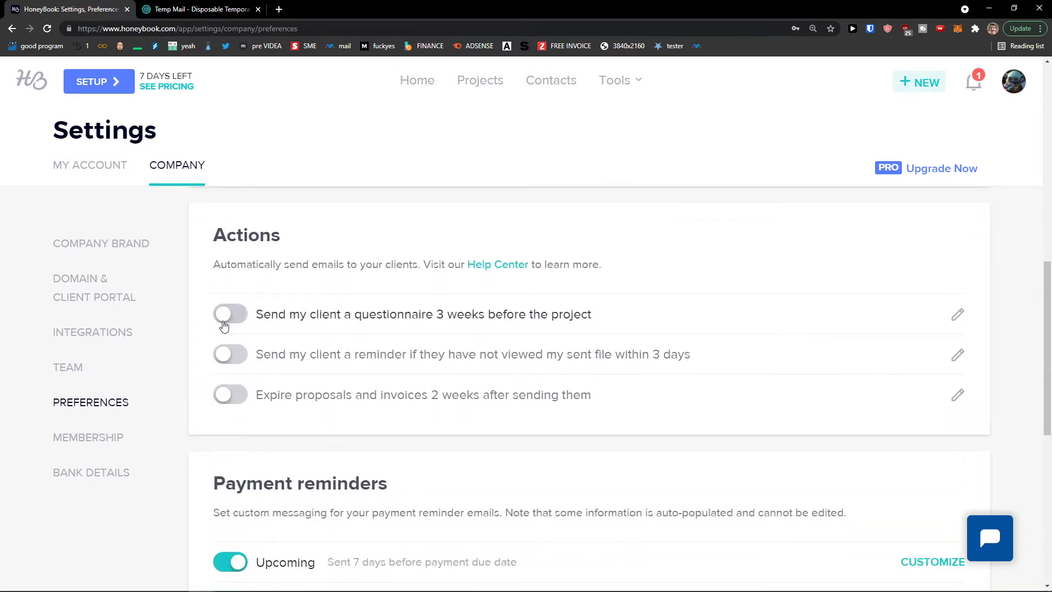
left_click(231, 354)
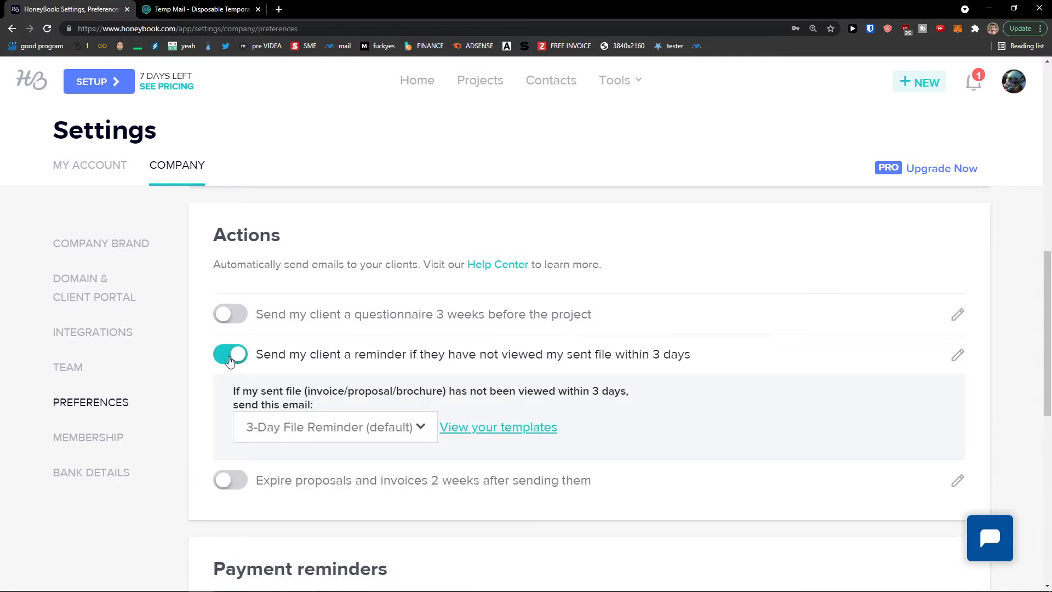
left_click(230, 360)
scroll(199, 364, "down", 4)
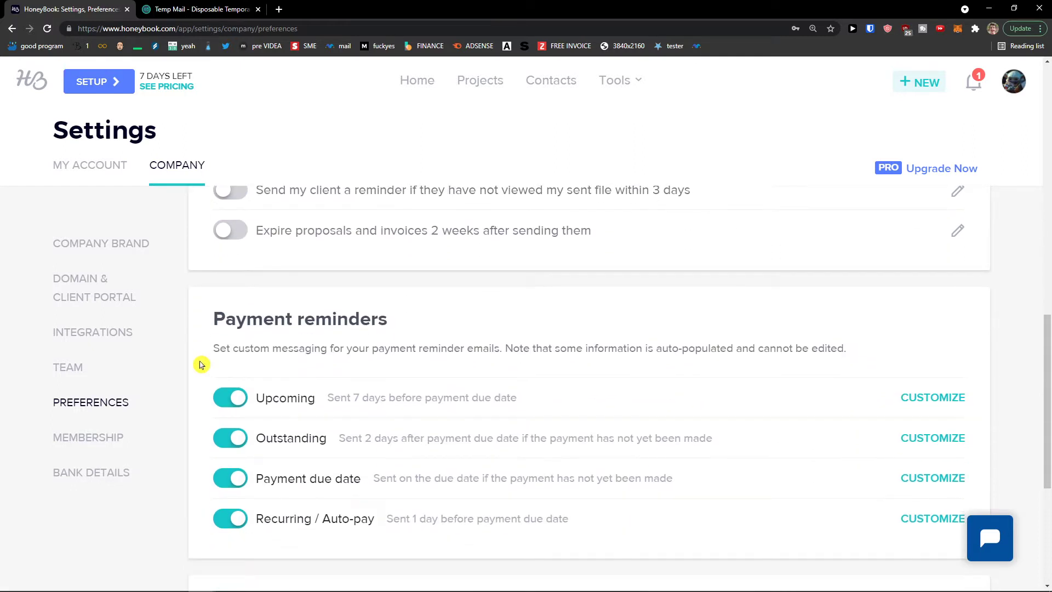
scroll(200, 365, "down", 1)
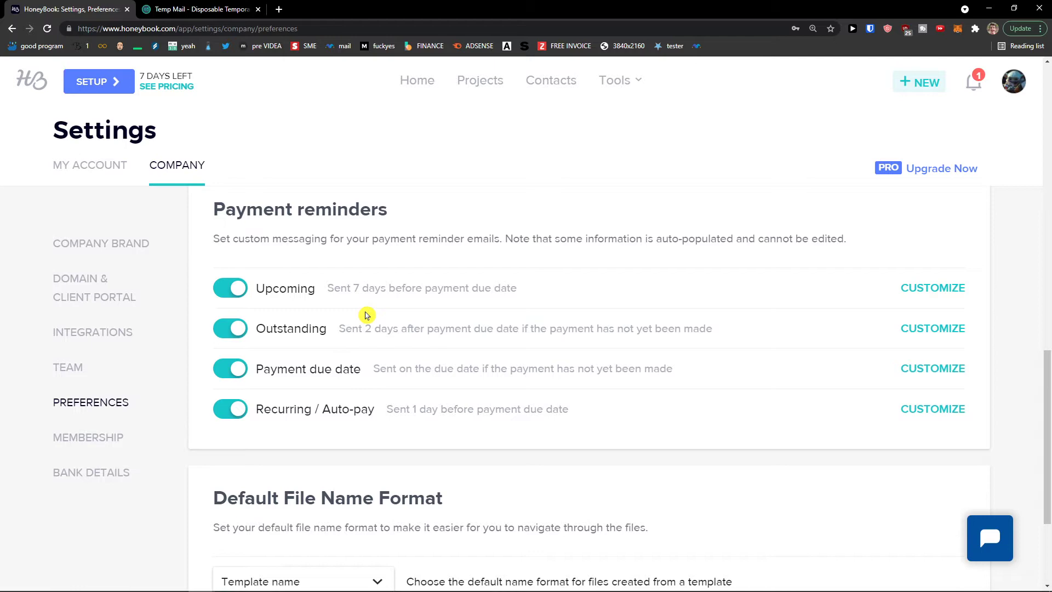
Preview the Upcoming reminder email, then open the Outstanding 'Your payment is overdue' email for customizing
left_click(931, 290)
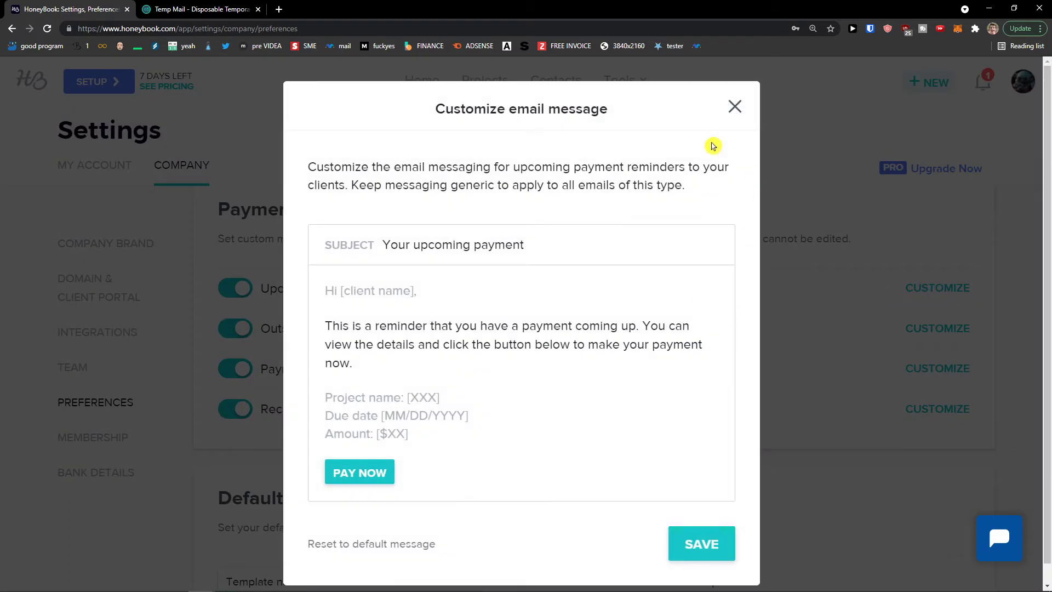
left_click(735, 108)
left_click_drag(359, 329, 891, 338)
left_click(942, 328)
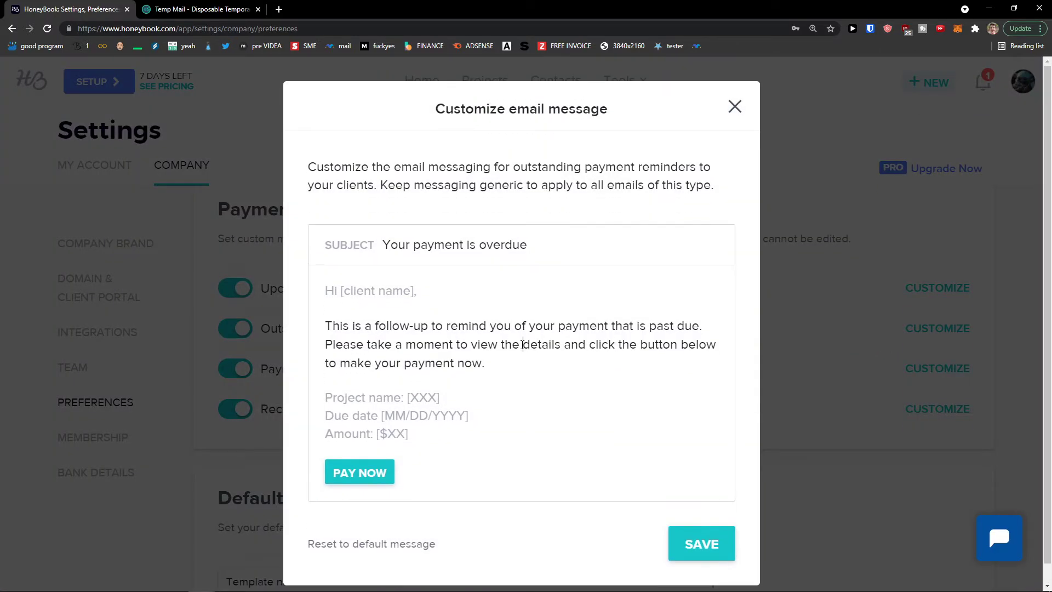
Close the reminder editor, browse Membership and Bank Details, then return Home and go to Contacts
left_click(726, 116)
scroll(562, 313, "down", 3)
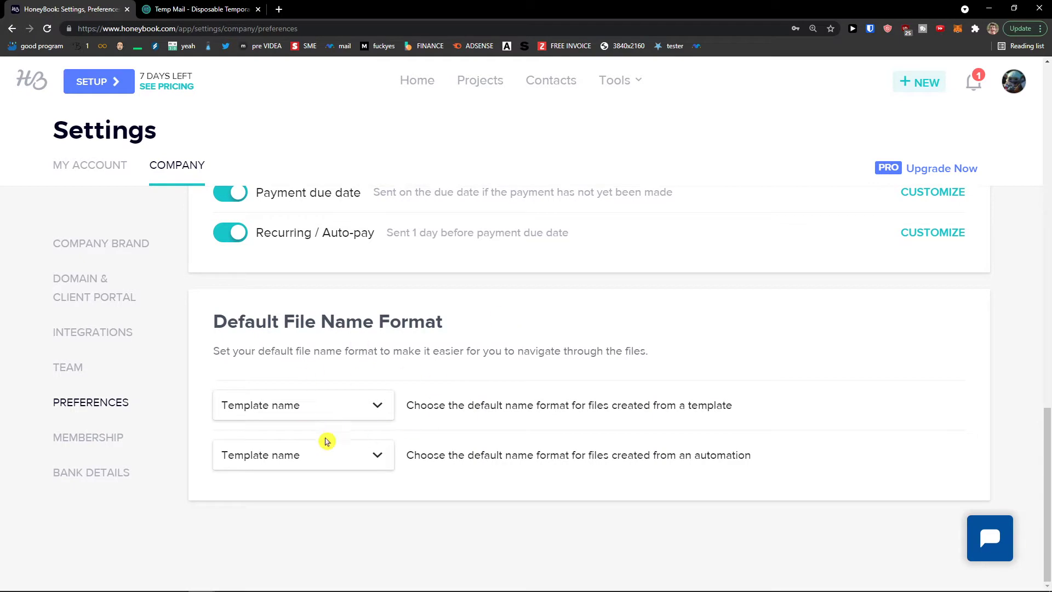
left_click(109, 437)
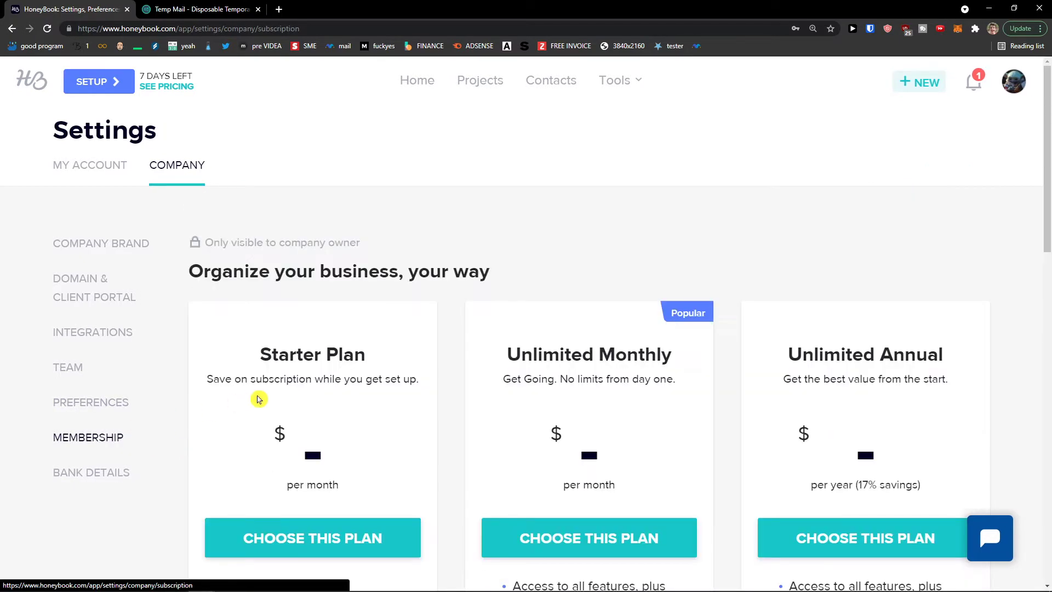
left_click(109, 472)
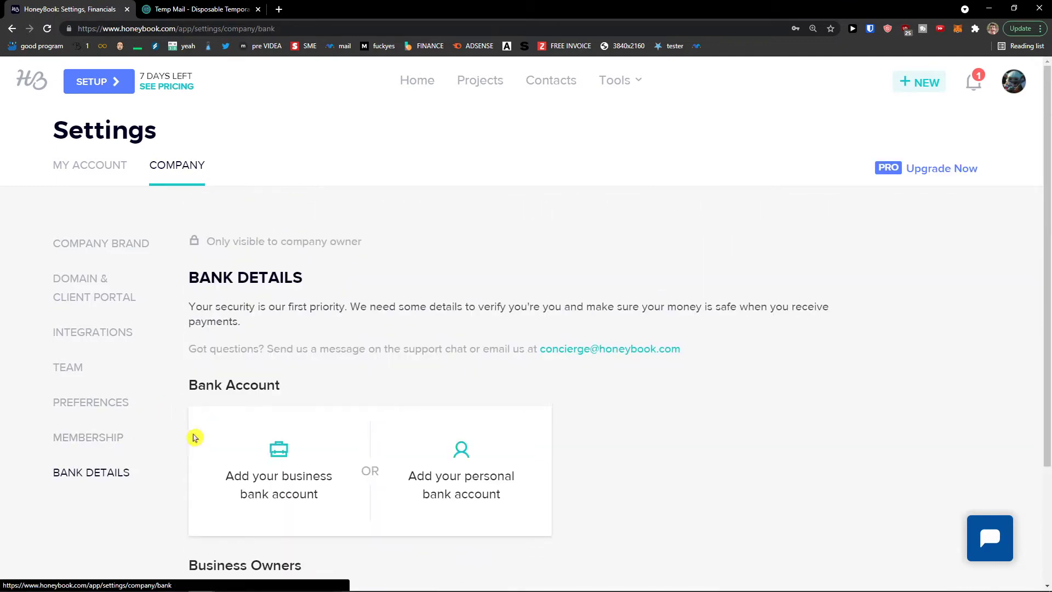
scroll(336, 363, "down", 2)
scroll(353, 373, "up", 2)
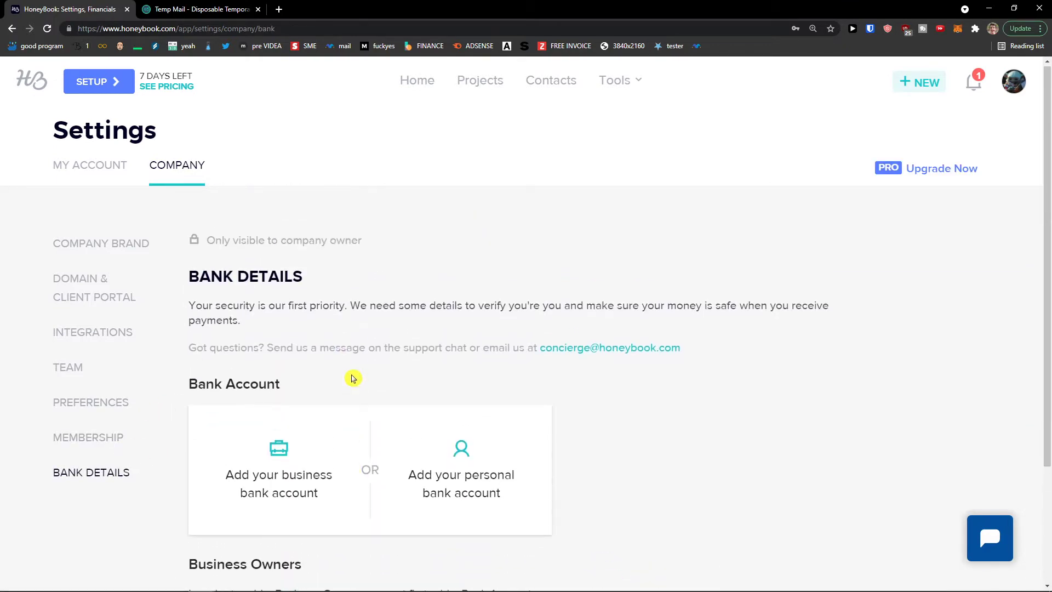
scroll(299, 443, "down", 2)
scroll(293, 447, "up", 2)
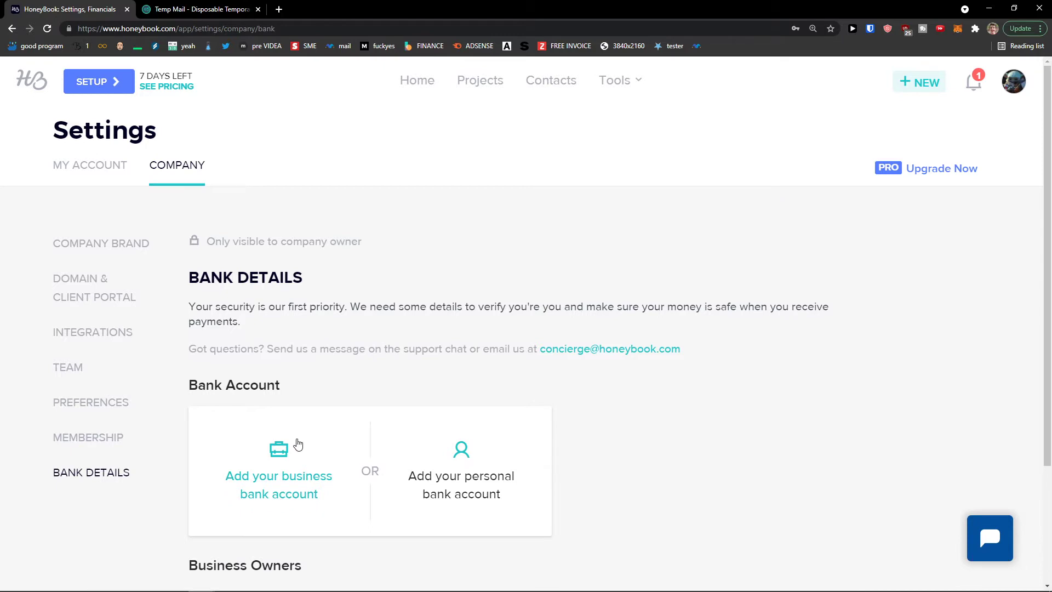
left_click(31, 80)
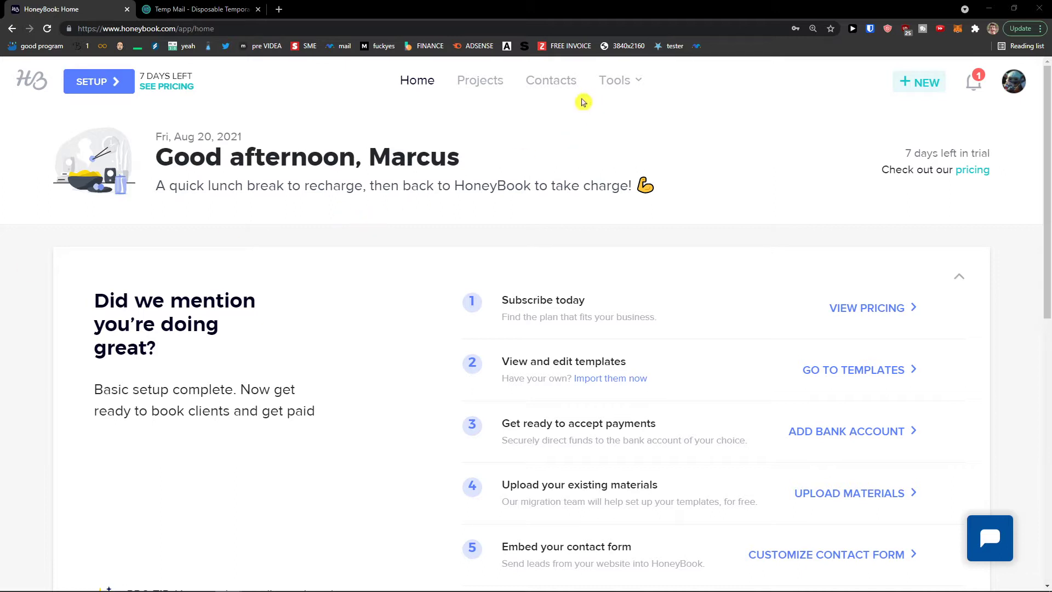
left_click(559, 91)
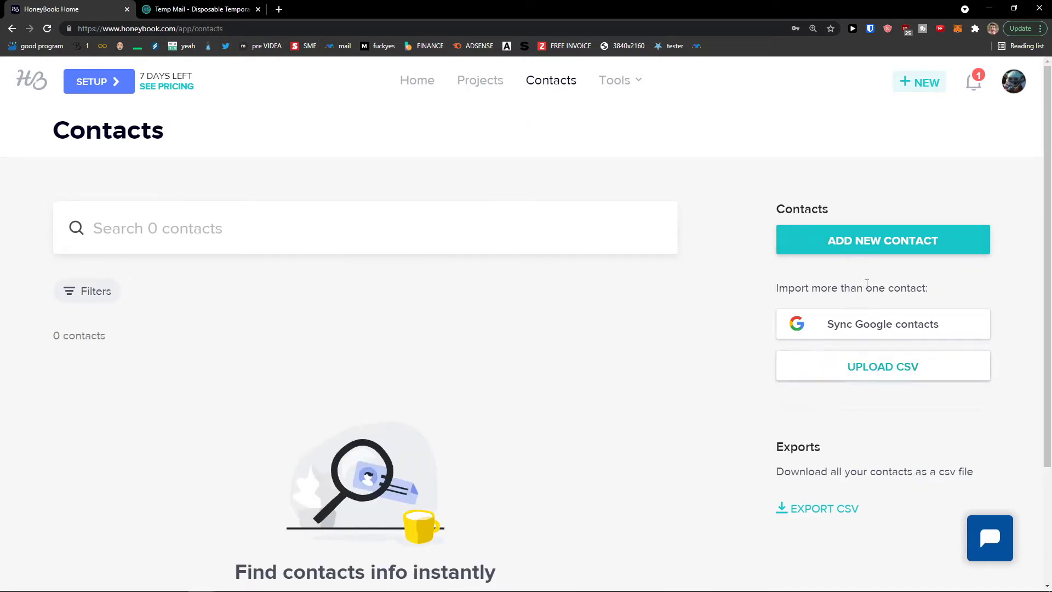
Start a new contact with the client's e-mail and full name, copying the e-mail into the mailing address
left_click(846, 240)
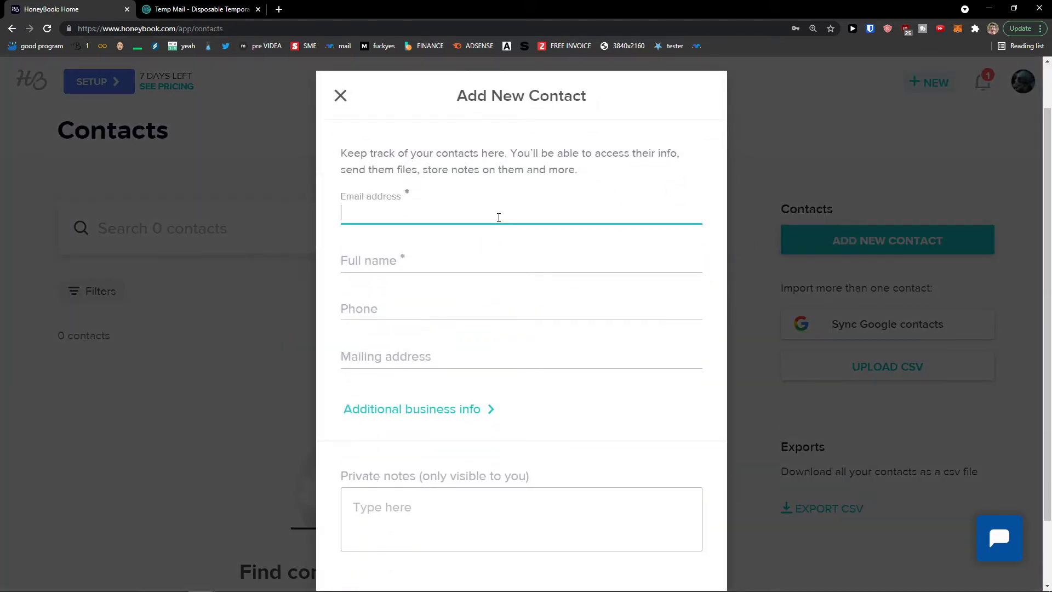
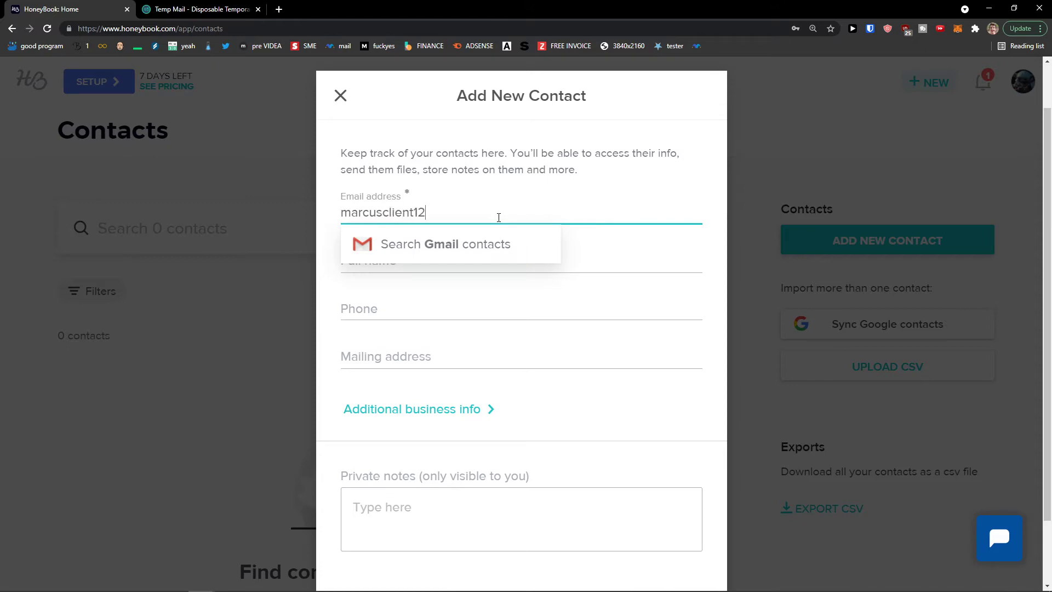
key("Tab")
type("Marcus Client")
key("Tab")
key("Tab")
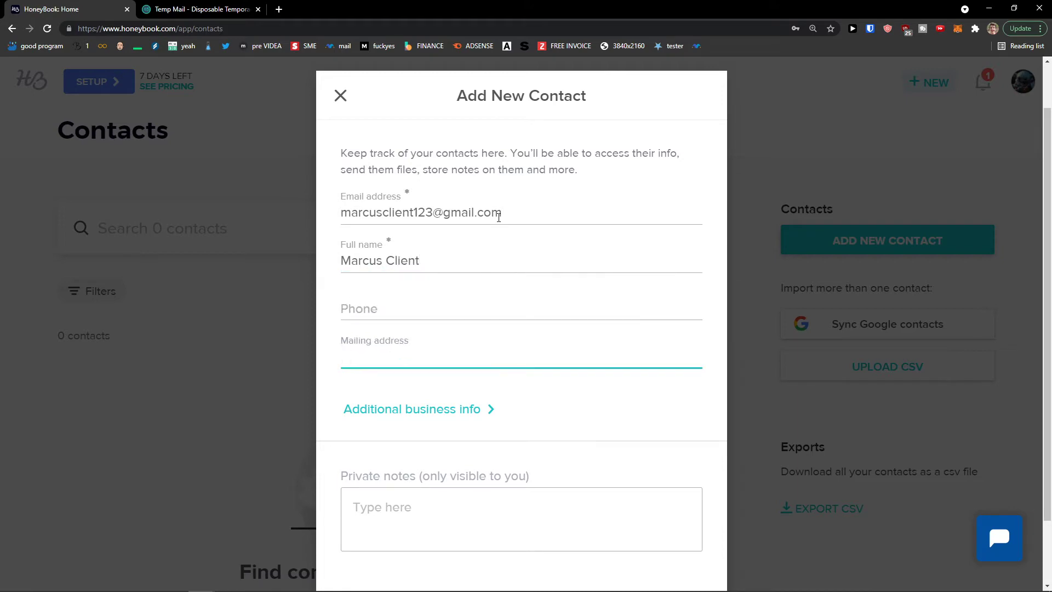
left_click(500, 217)
key("ctrl+a")
key("ctrl+c")
left_click(465, 356)
key("ctrl+v")
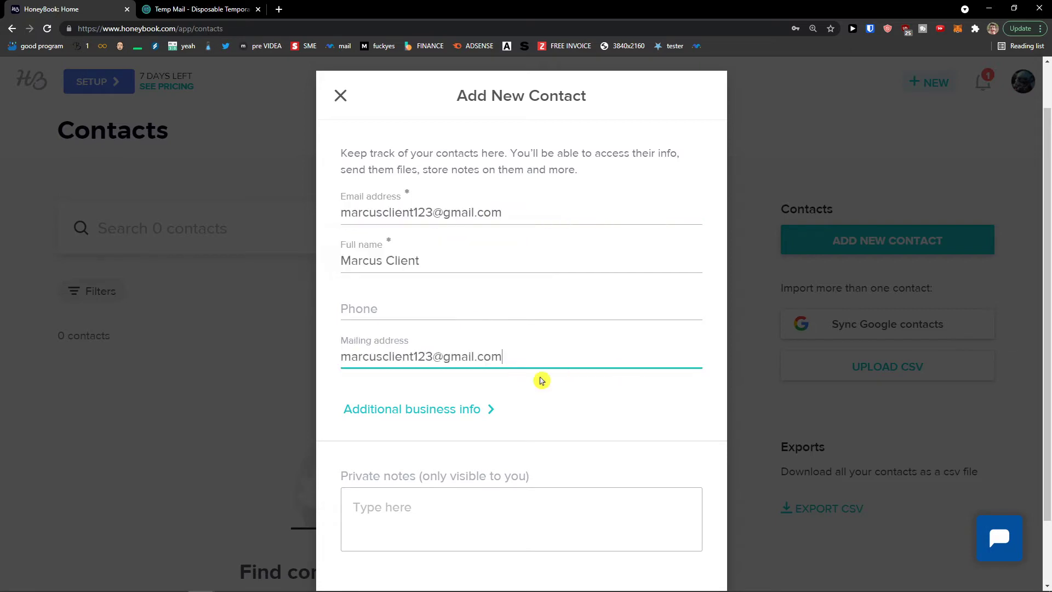
left_click(541, 381)
Set the contact's company type to Blogging, fill in the company details, and save the contact
scroll(576, 386, "down", 1)
left_click(460, 361)
scroll(470, 354, "down", 2)
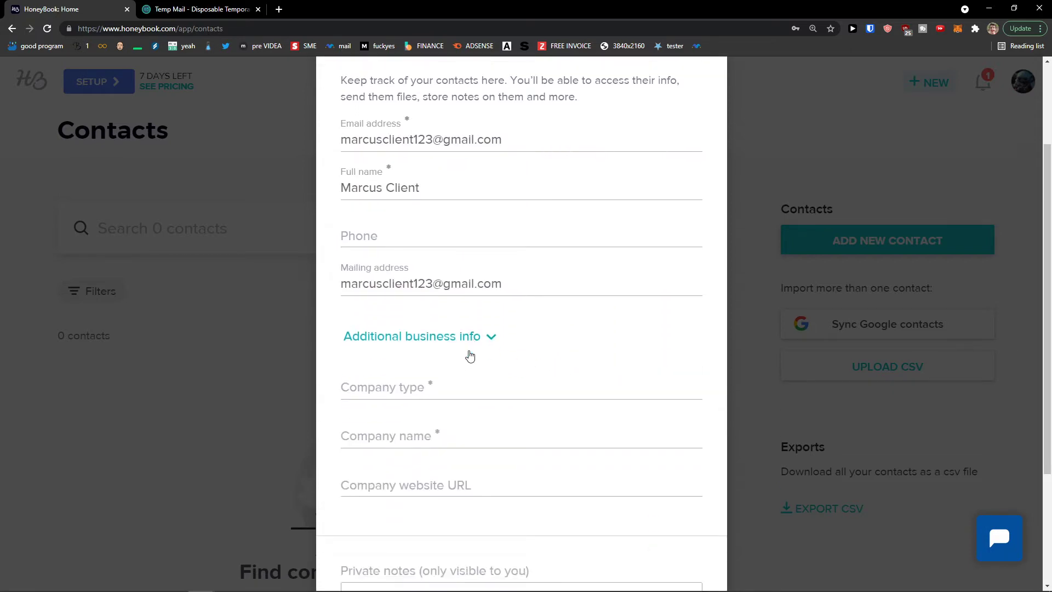
left_click(457, 300)
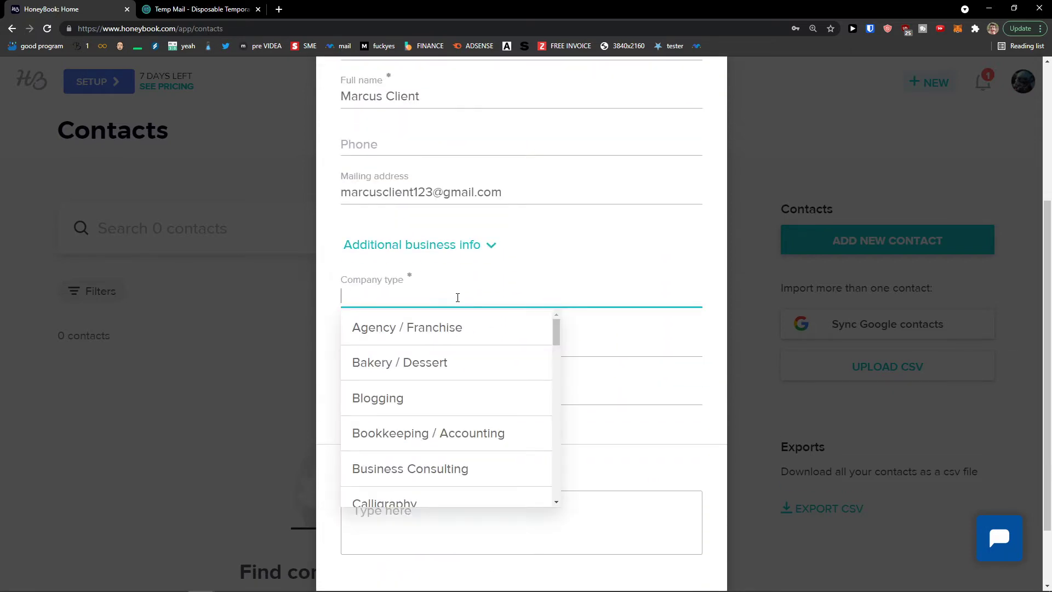
left_click(430, 398)
left_click(486, 342)
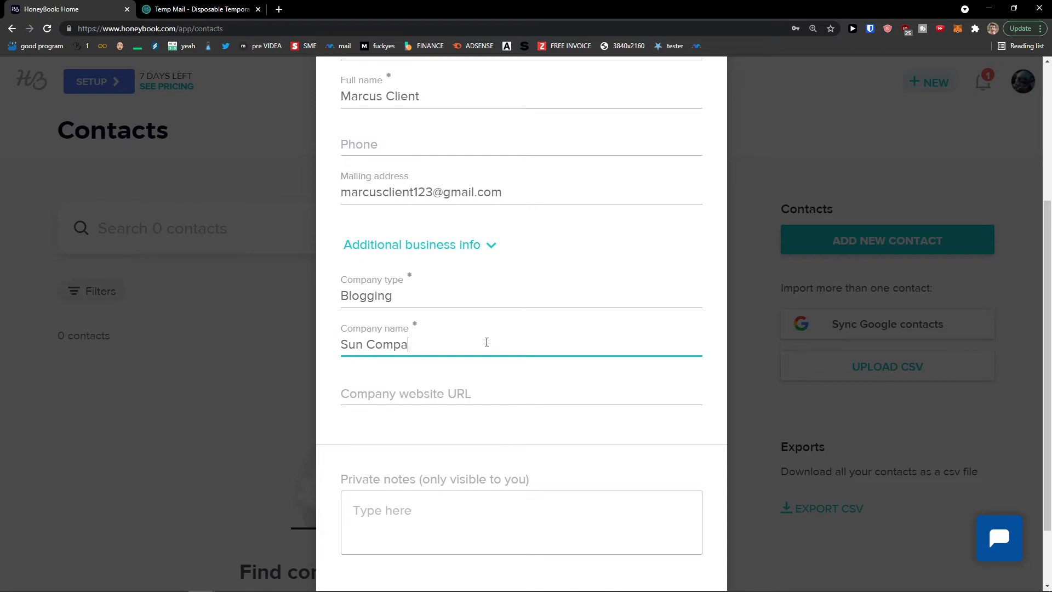
key("ctrl+plus")
key("ctrl+plus")
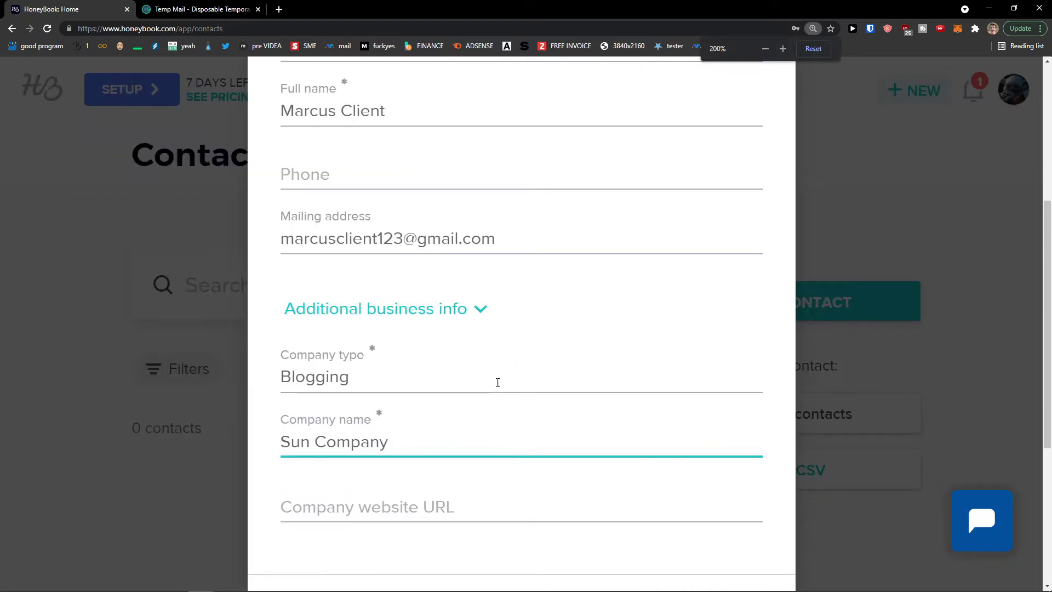
left_click(476, 506)
scroll(488, 524, "down", 4)
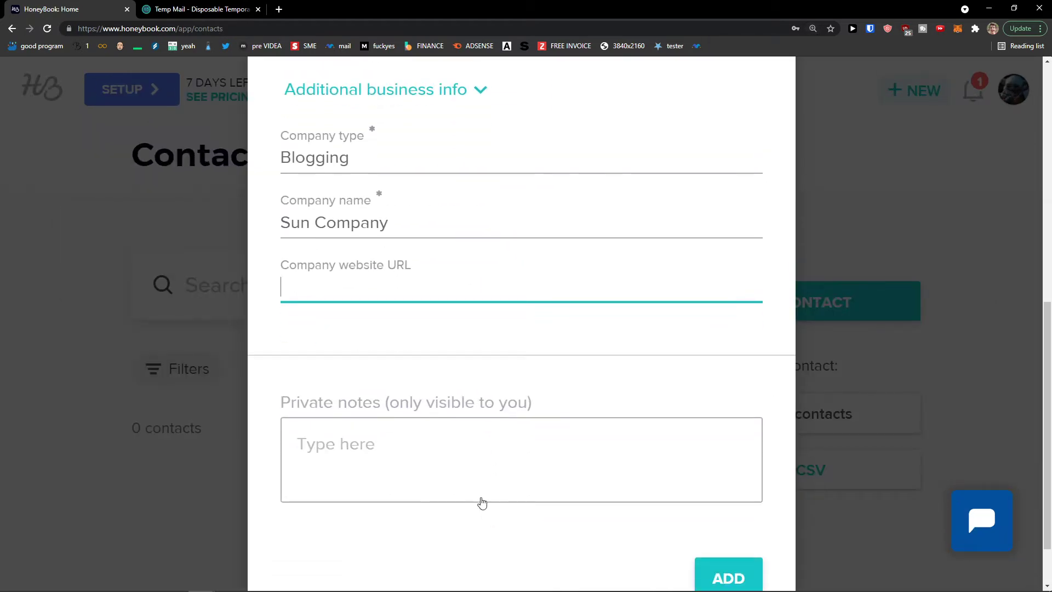
scroll(458, 470, "down", 2)
scroll(575, 507, "up", 6)
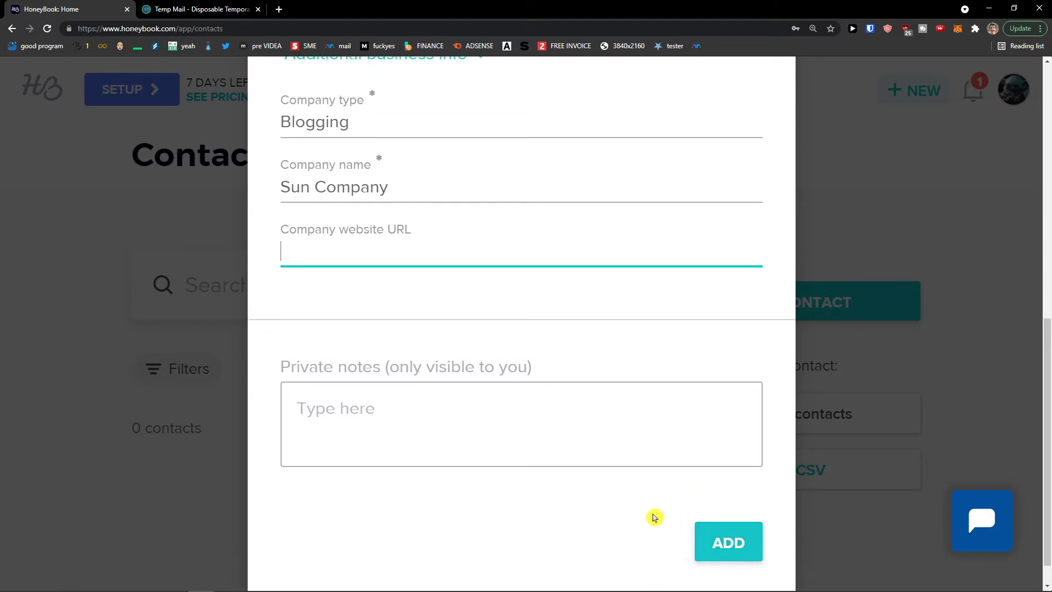
scroll(570, 509, "down", 5)
scroll(570, 510, "up", 6)
scroll(570, 512, "up", 3)
scroll(570, 512, "down", 10)
left_click(706, 519)
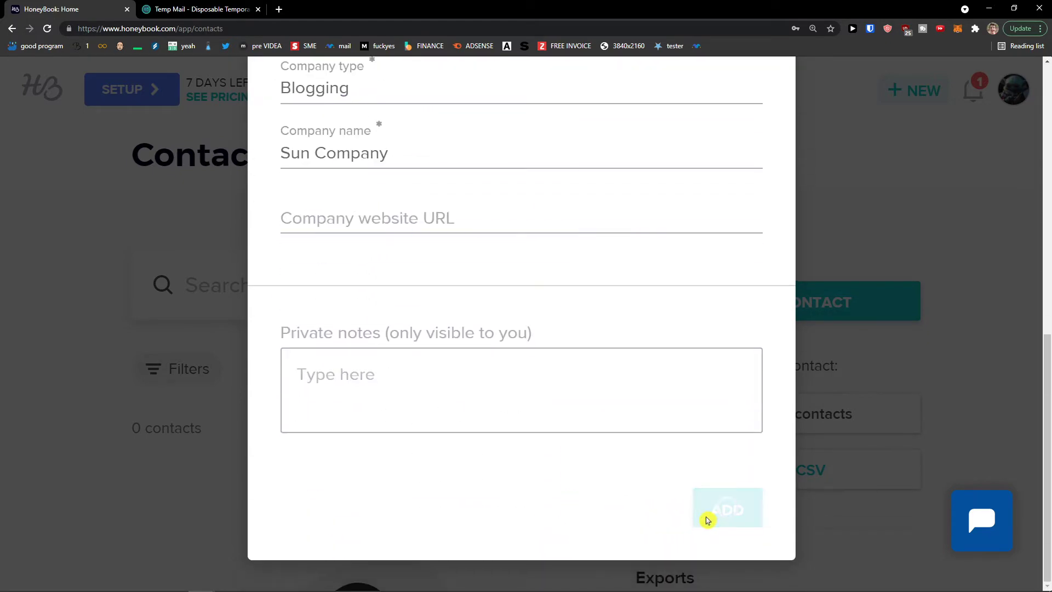
Zoom out to review the Contacts list showing 1 contact, then go to the Projects pipeline
scroll(580, 486, "down", 2)
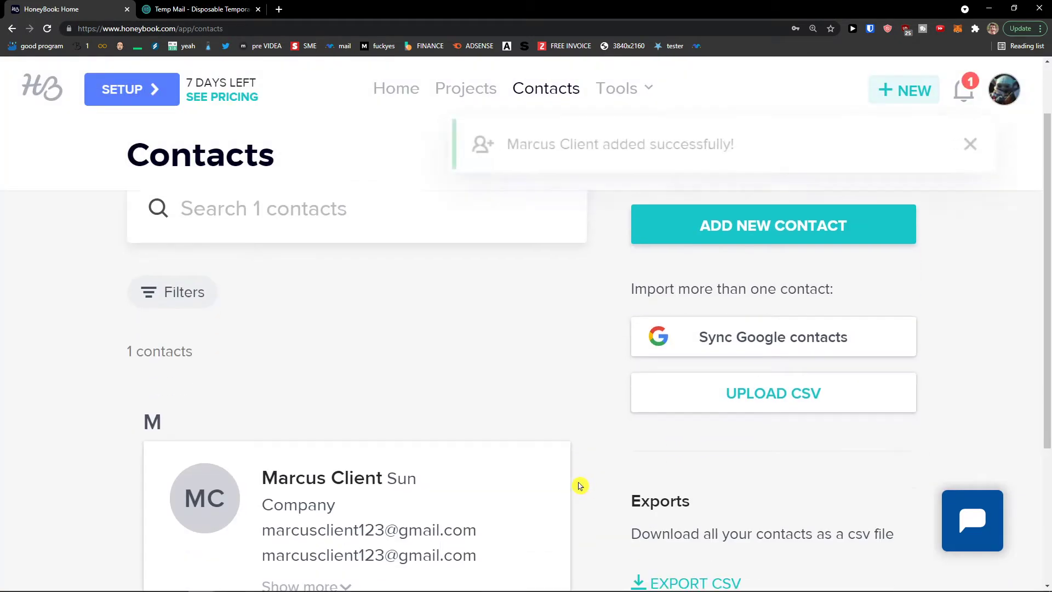
key("ctrl+minus")
scroll(578, 486, "up", 2)
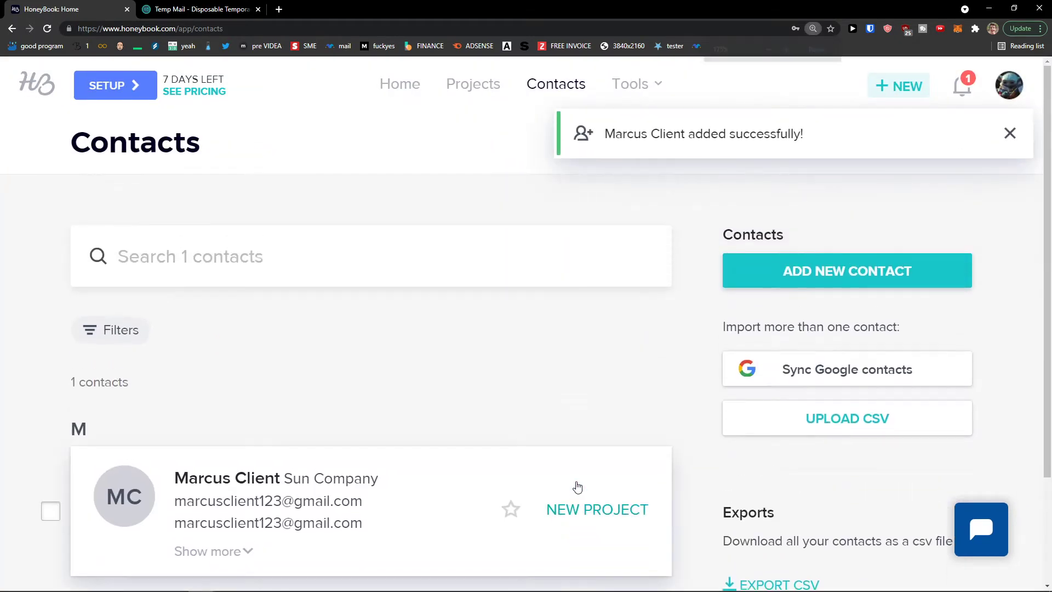
scroll(353, 538, "down", 2)
scroll(356, 531, "up", 2)
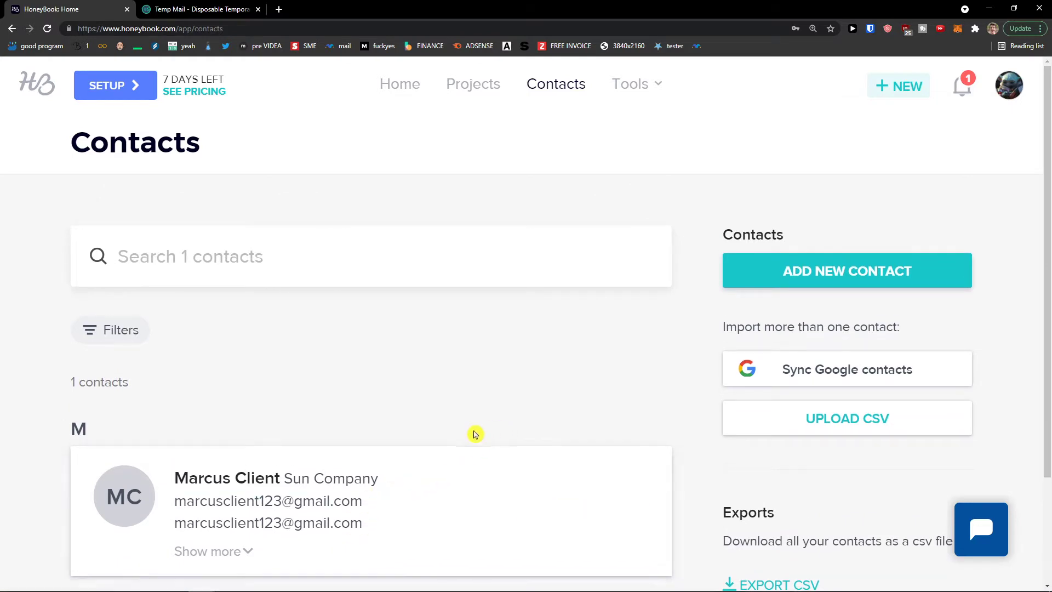
scroll(454, 425, "down", 1)
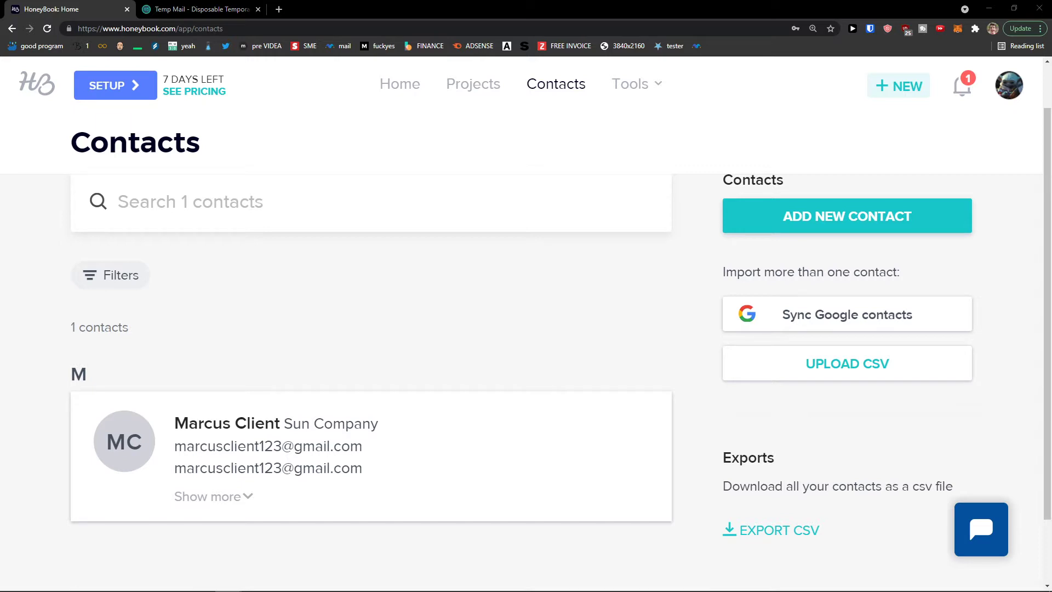
left_click(483, 95)
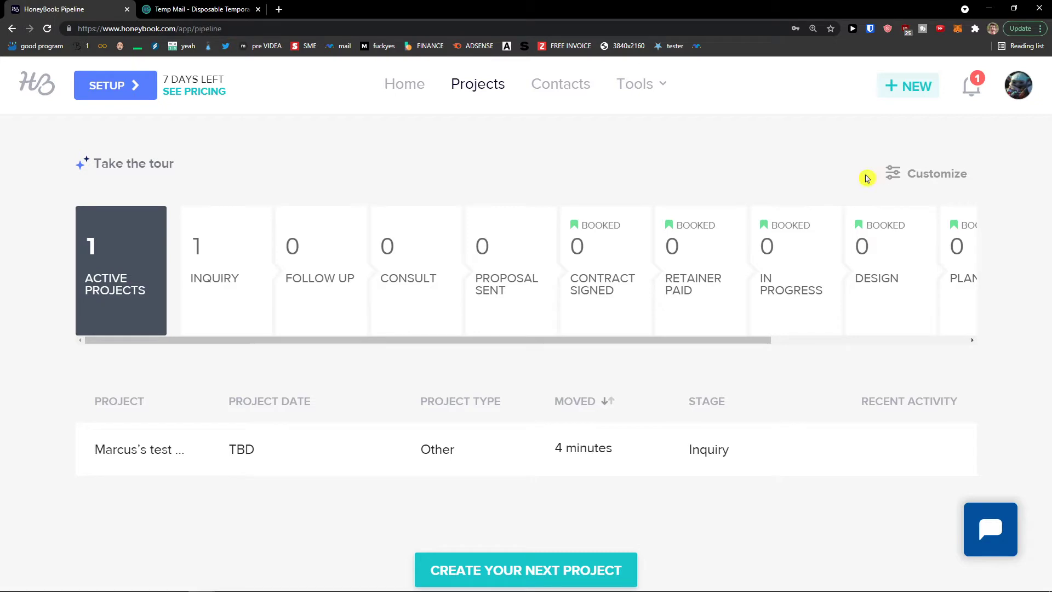
left_click(149, 164)
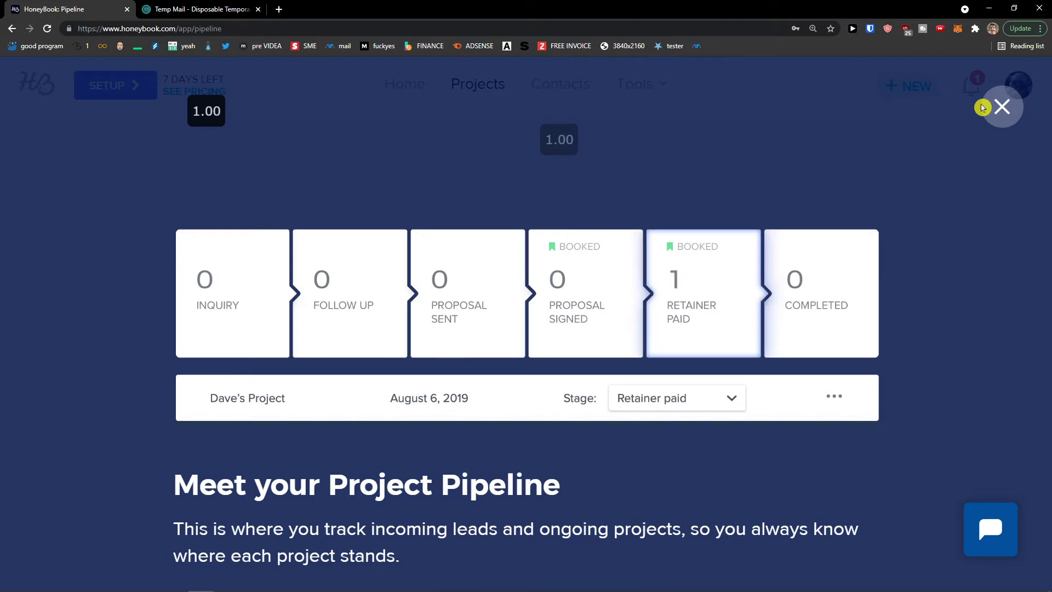
left_click(1002, 109)
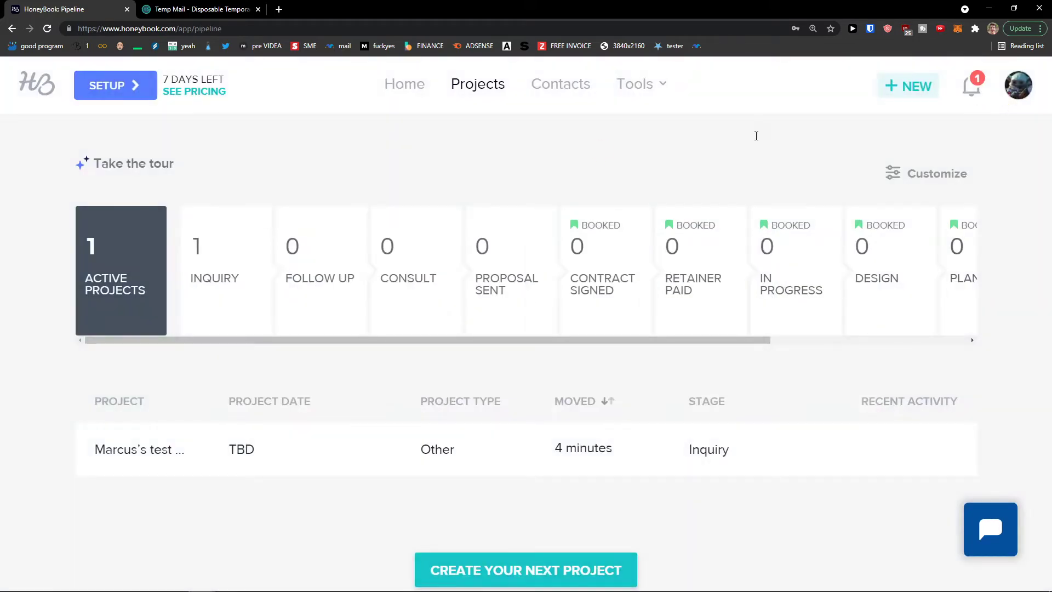
Open the pipeline customization settings and adjust the existing stage cards
left_click(916, 174)
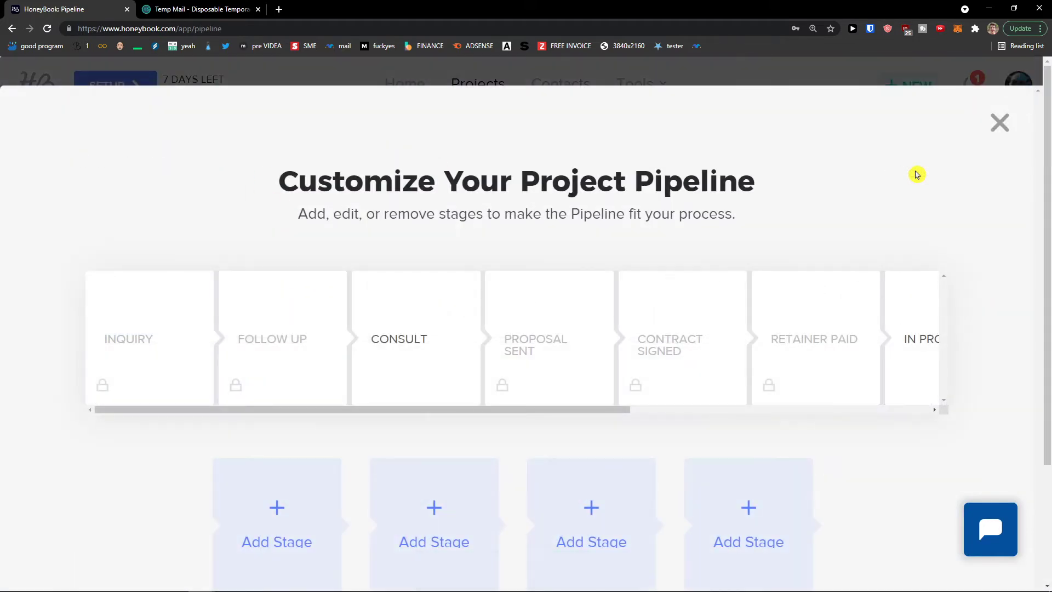
left_click(999, 122)
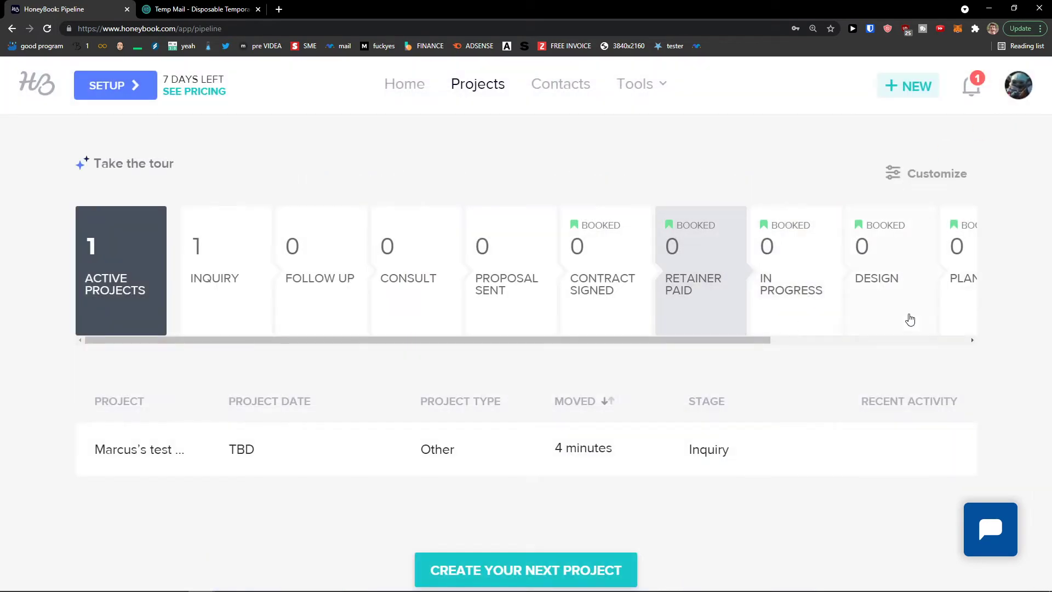
left_click(929, 176)
scroll(197, 364, "down", 1)
left_click_drag(217, 362, 255, 359)
left_click(262, 372)
mouse_move(196, 297)
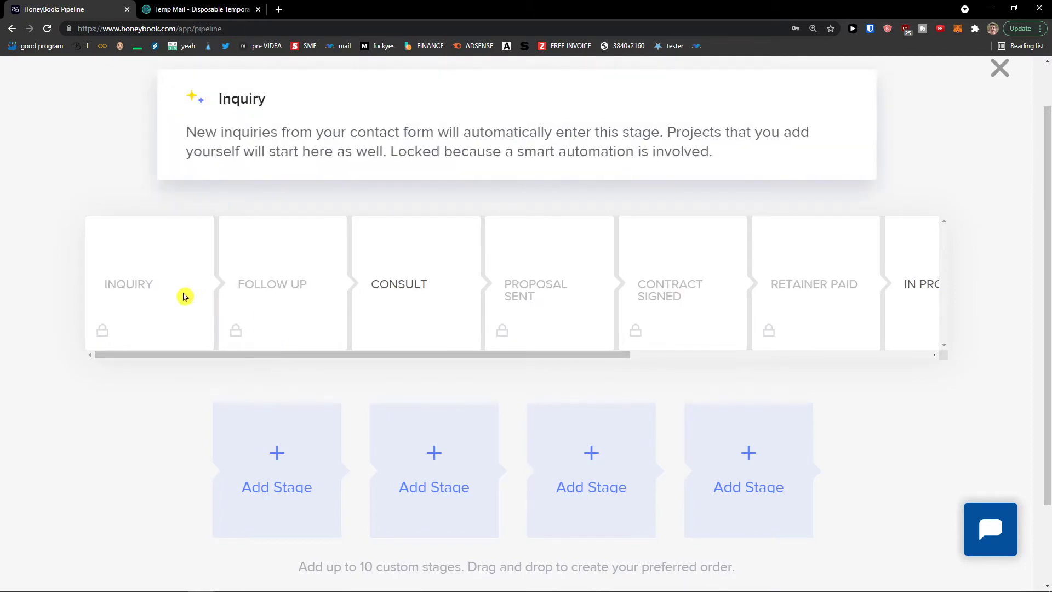
mouse_move(264, 297)
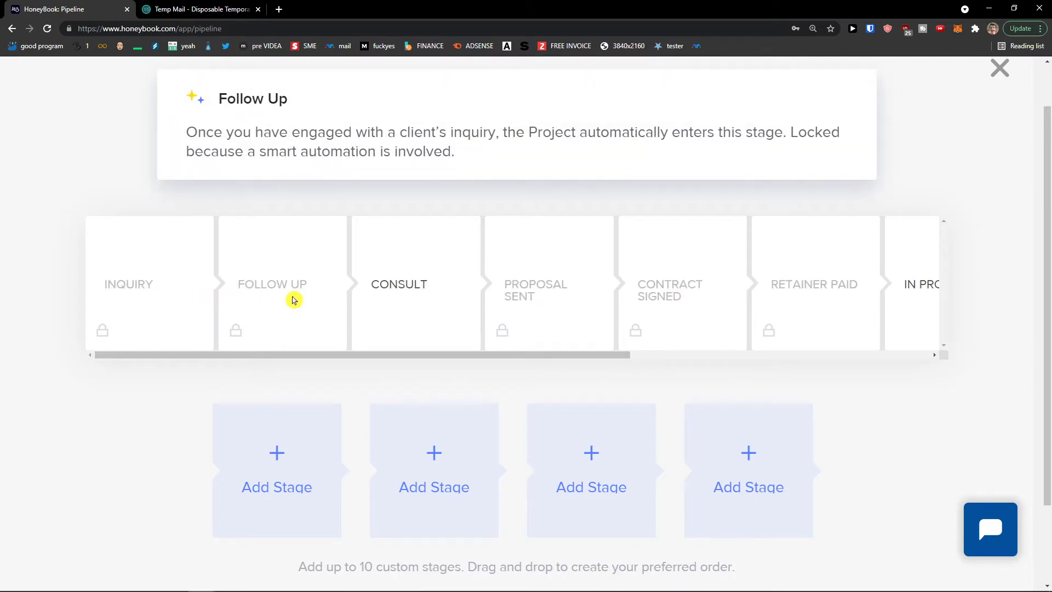
mouse_move(367, 356)
left_mouse_down()
mouse_move(675, 360)
mouse_move(358, 357)
left_mouse_up()
Add a Stopped stage, place it right after Inquiry, and save the pipeline
left_click(282, 455)
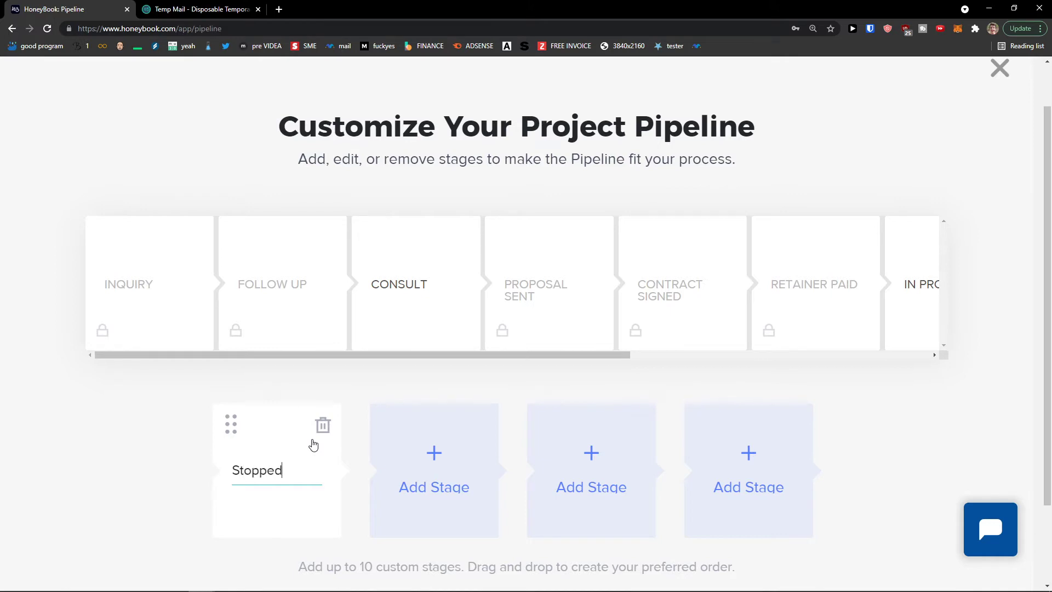
left_click_drag(228, 422, 303, 298)
left_click_drag(242, 364, 456, 411)
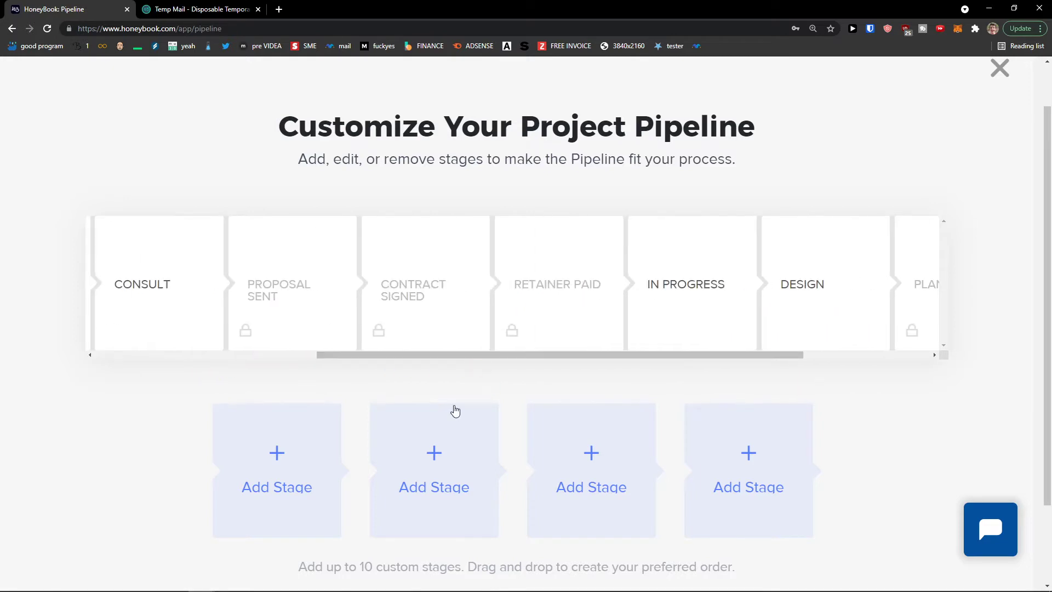
scroll(365, 411, "down", 2)
scroll(575, 482, "up", 2)
left_click_drag(422, 364, 568, 366)
mouse_move(601, 324)
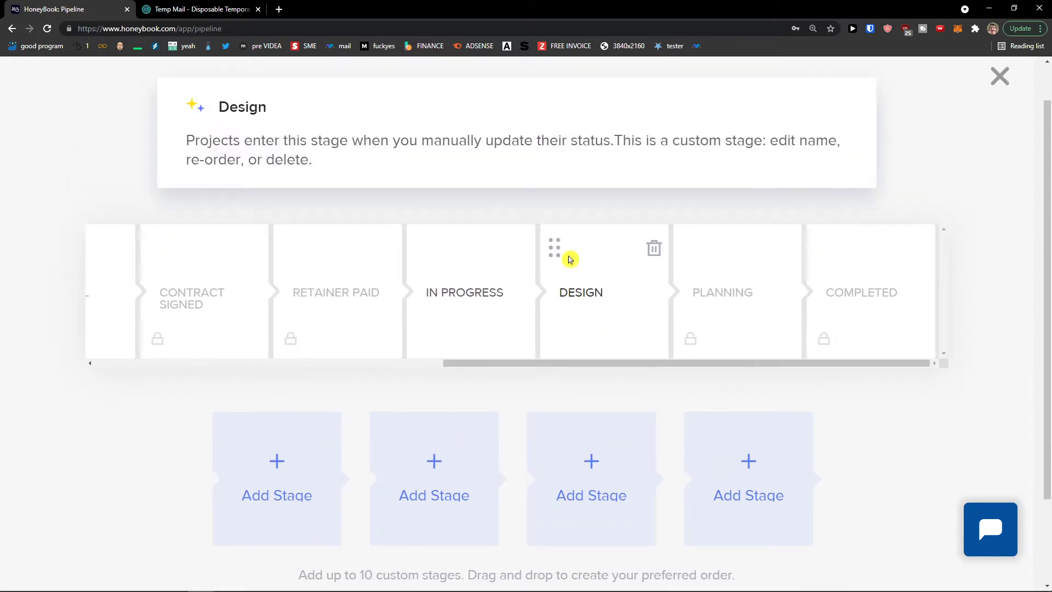
scroll(535, 397, "down", 2)
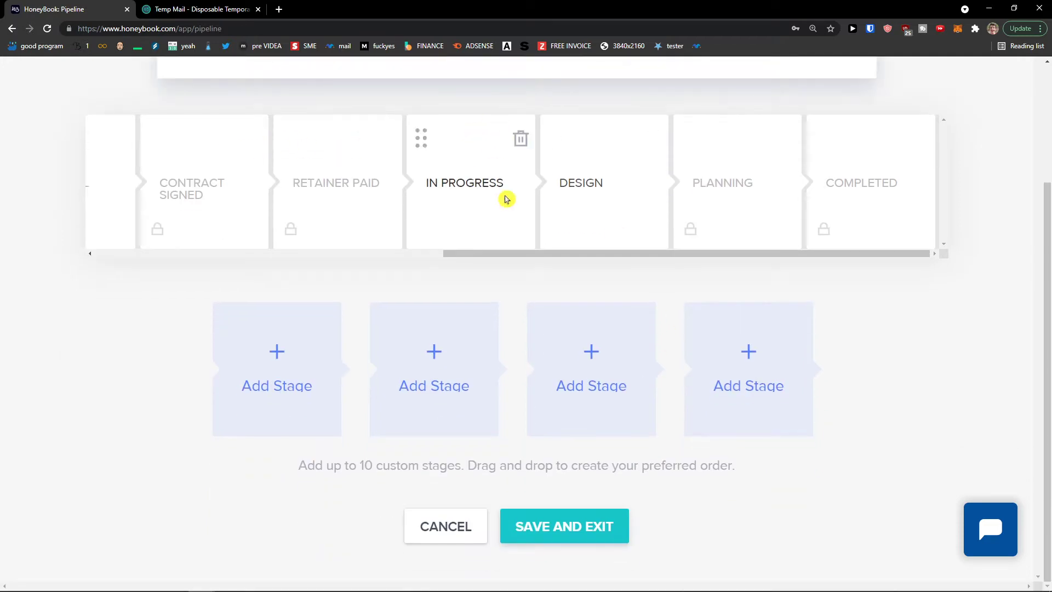
left_click(563, 533)
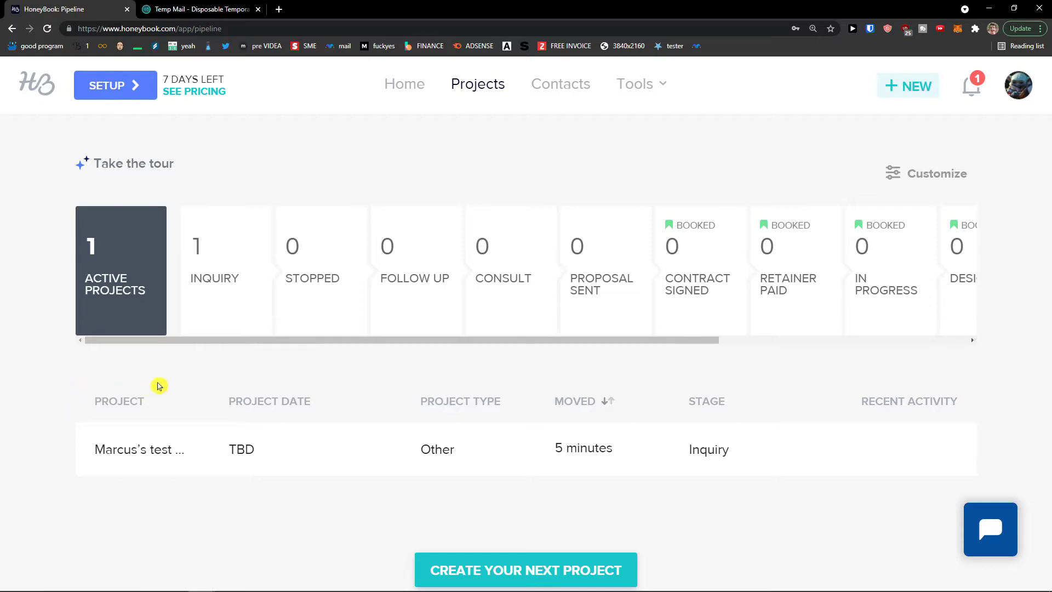
mouse_move(179, 465)
Start a new project named Sun with project type Strategy
left_click(901, 89)
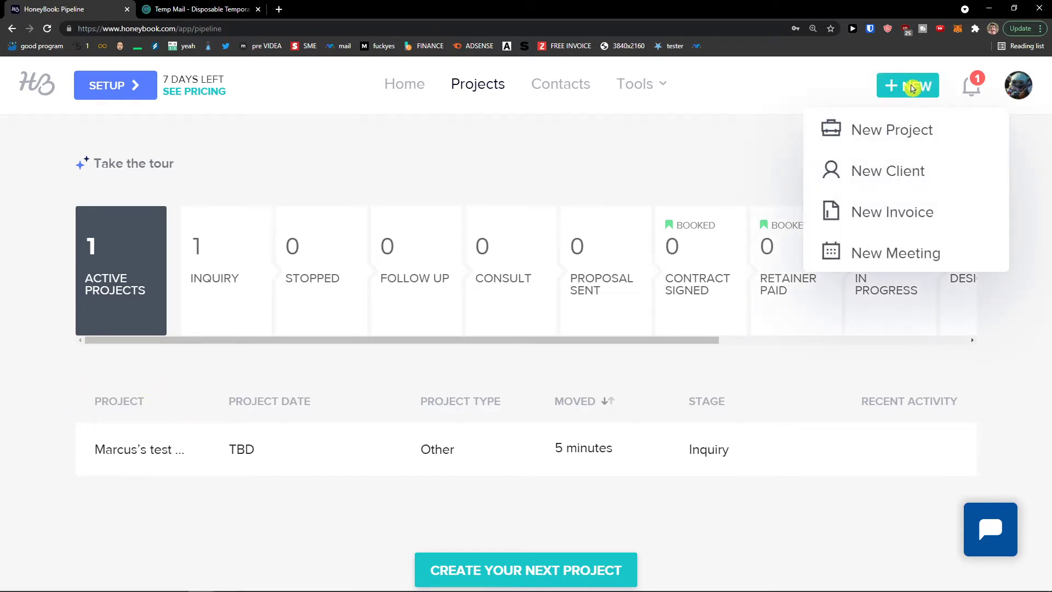
left_click(971, 86)
left_click(912, 88)
left_click(888, 142)
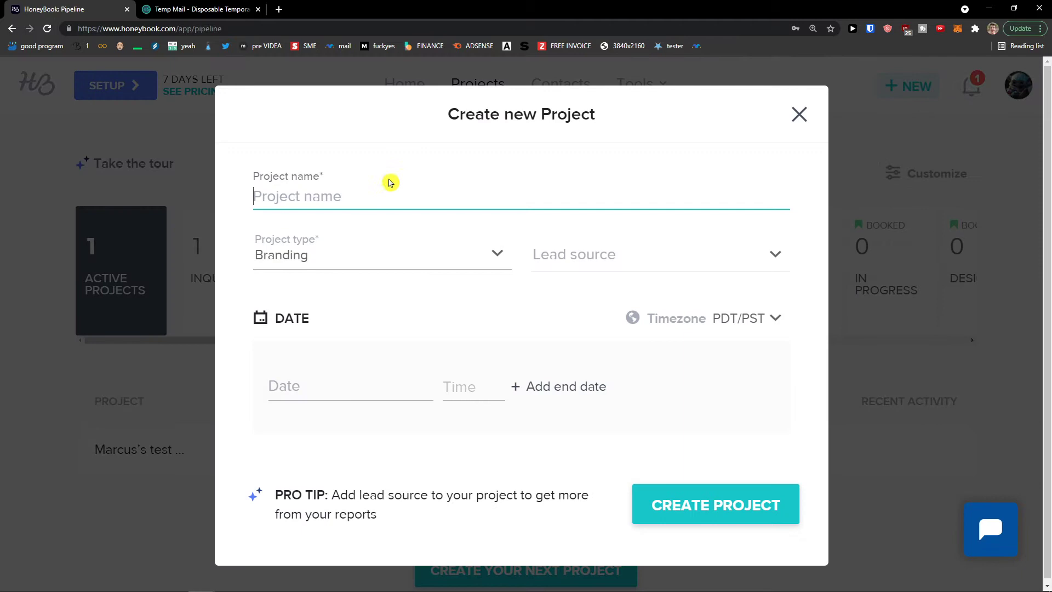
type("Sun Project")
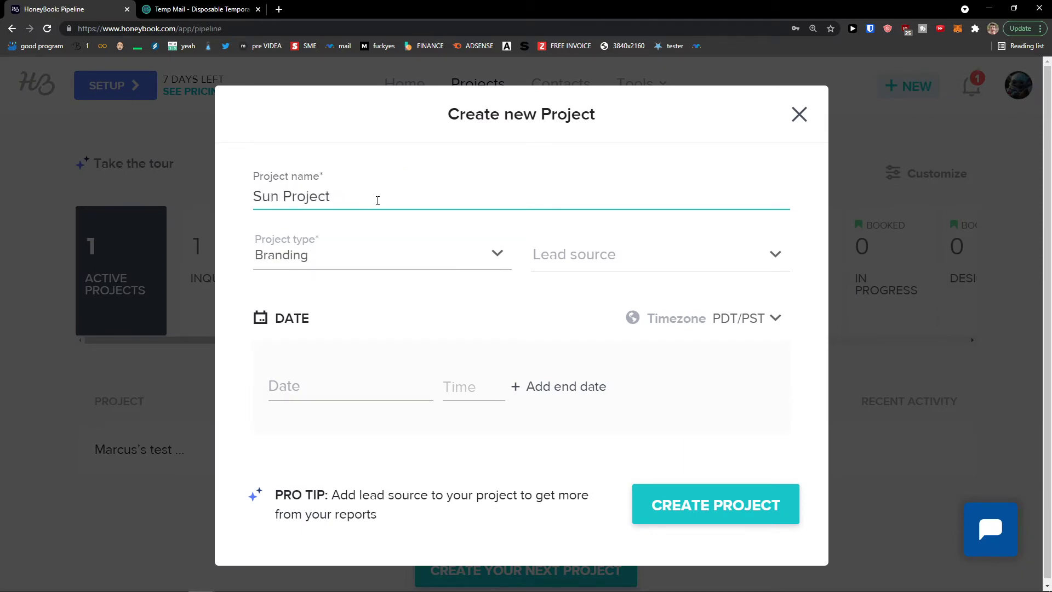
left_click(356, 254)
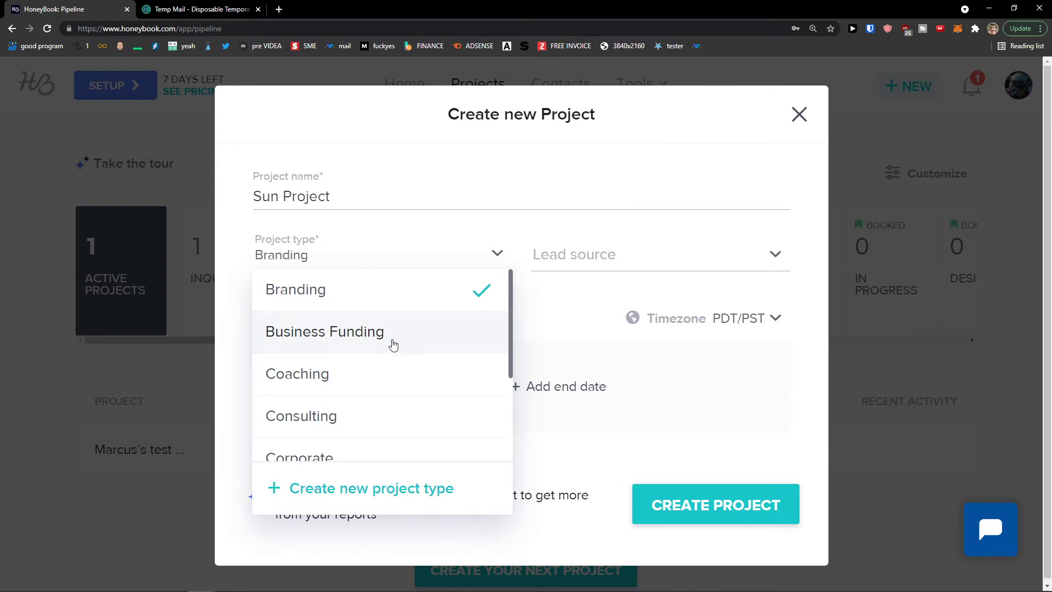
scroll(393, 344, "down", 4)
scroll(402, 357, "down", 1)
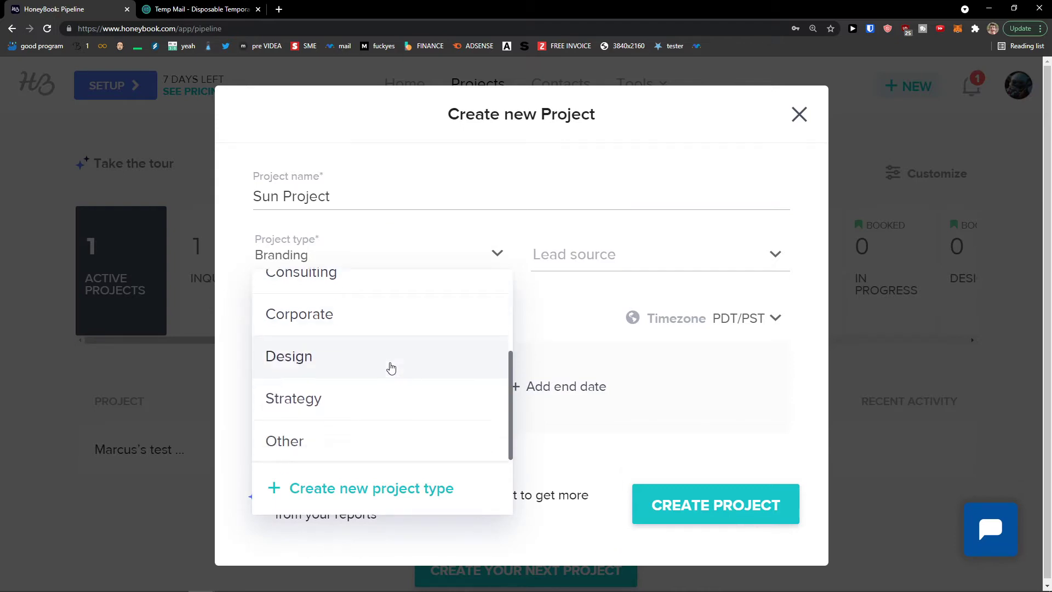
left_click(382, 395)
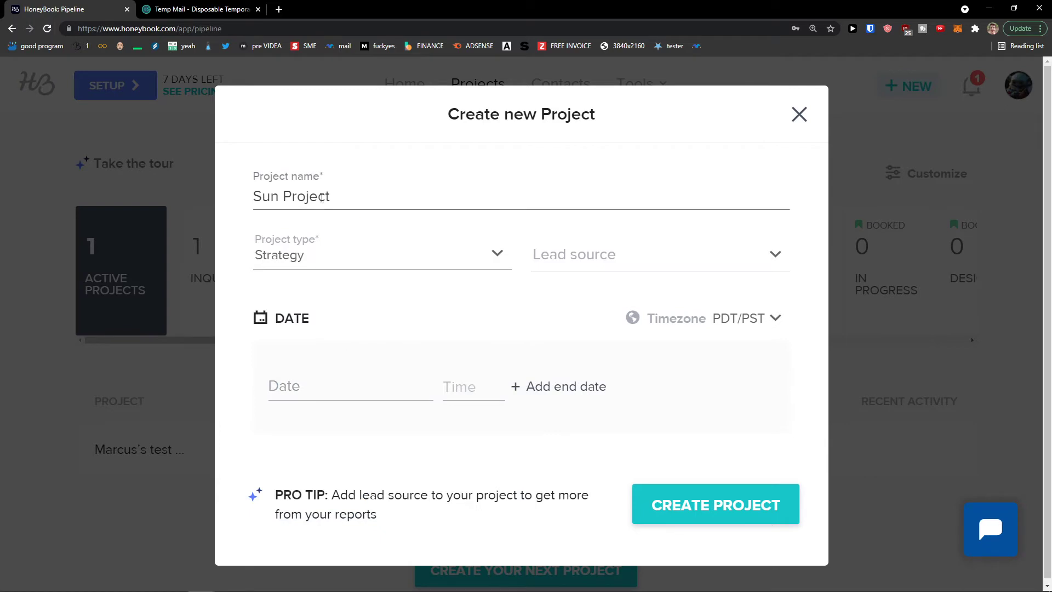
Set lead source to Facebook, date Aug 20, 2021 at 1:00 pm, and create the project
left_click(592, 265)
scroll(614, 329, "down", 1)
scroll(622, 351, "up", 1)
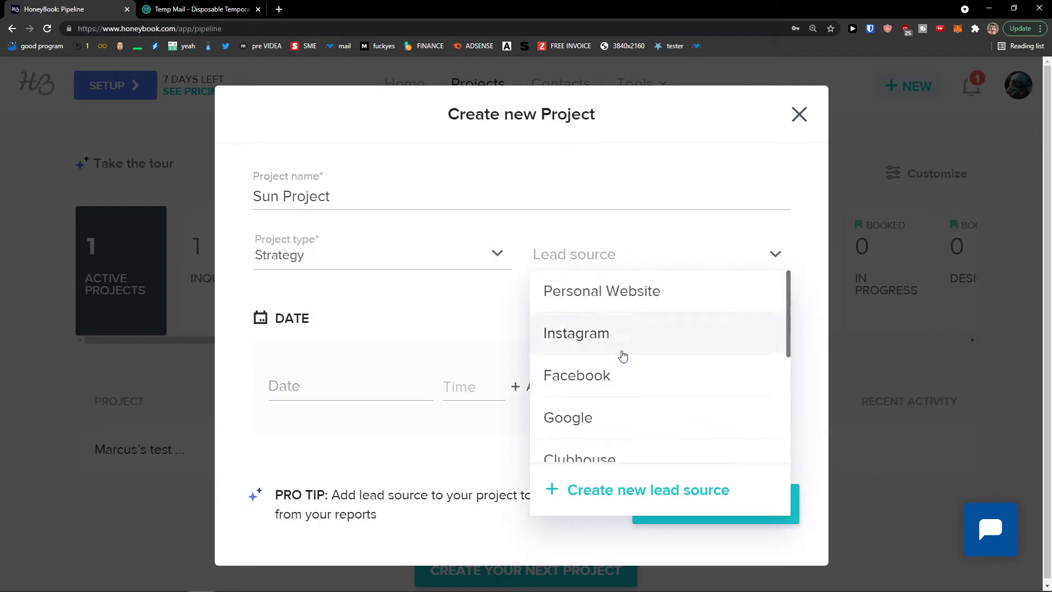
scroll(606, 375, "down", 1)
scroll(607, 351, "up", 1)
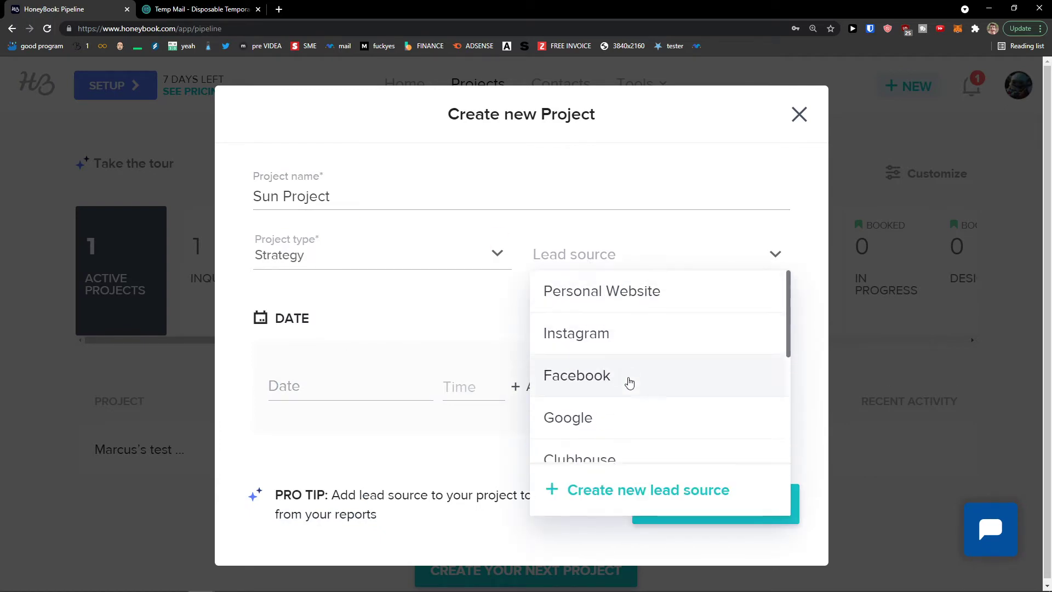
left_click(618, 291)
left_click(616, 271)
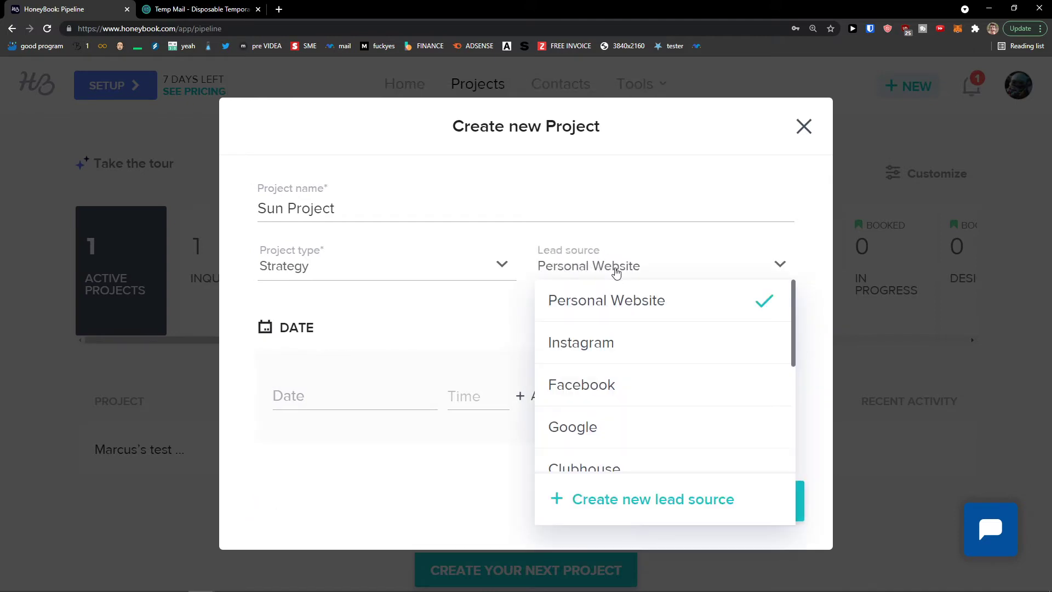
left_click(598, 383)
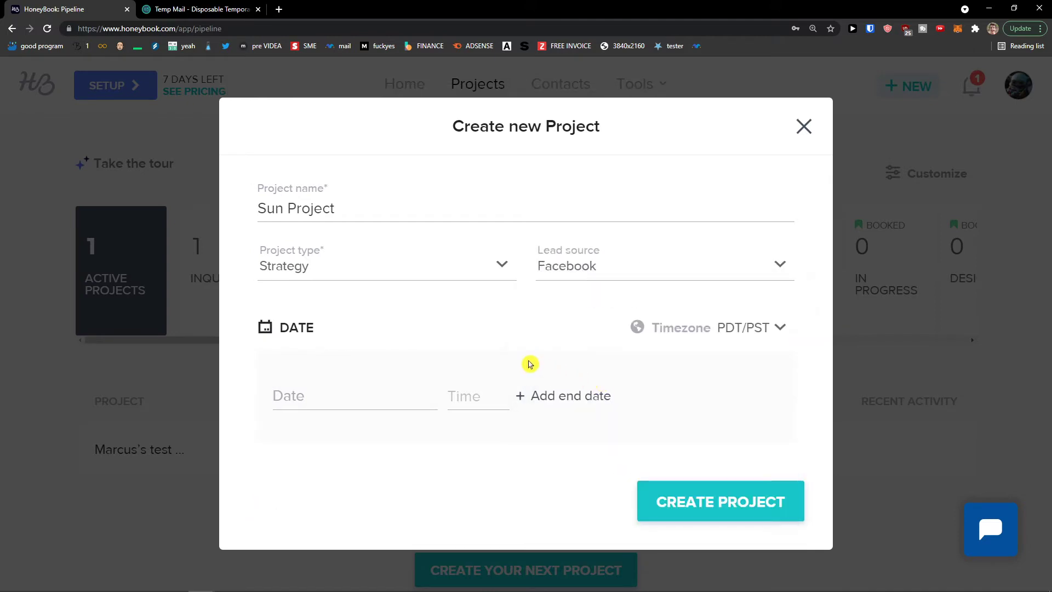
left_click(350, 392)
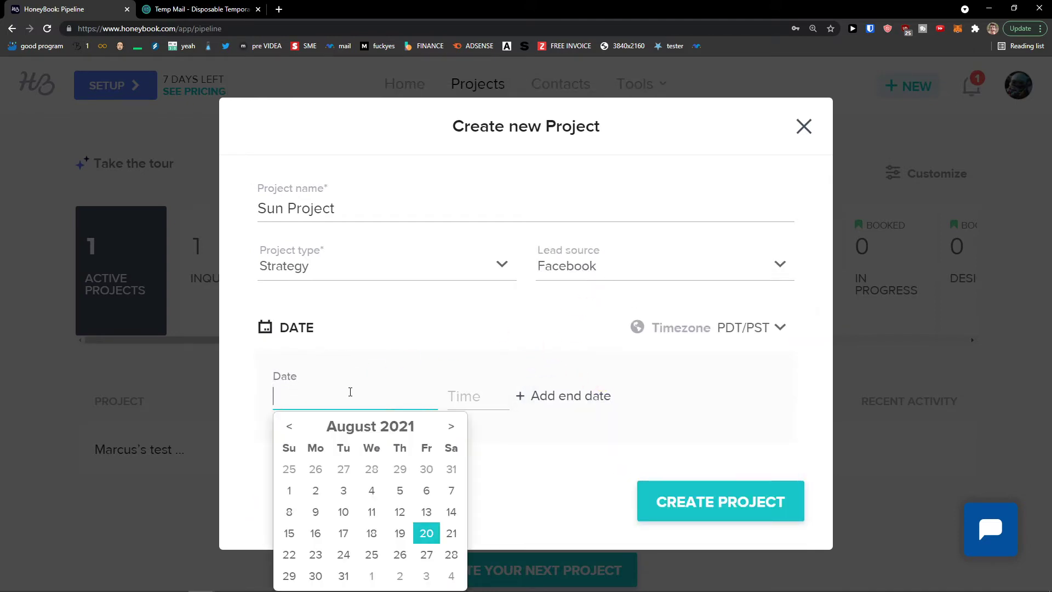
left_click(425, 539)
left_click(469, 396)
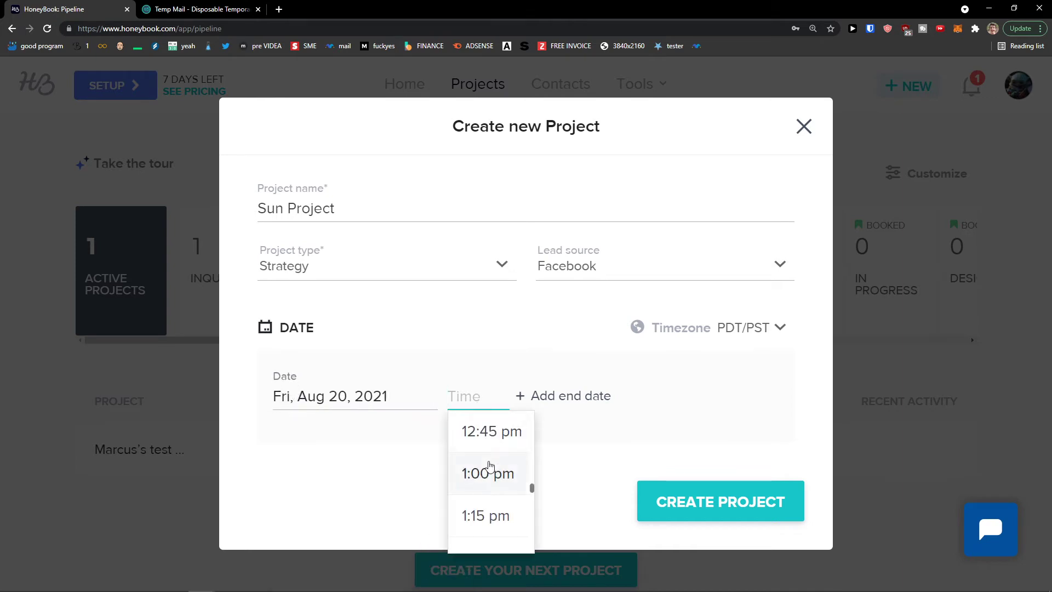
left_click(485, 481)
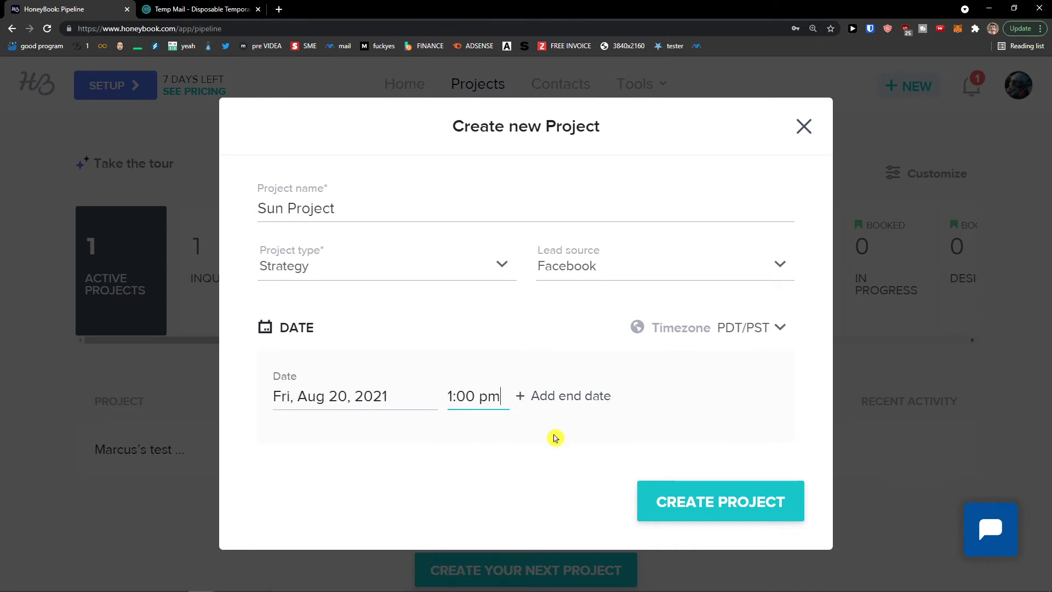
left_click(685, 500)
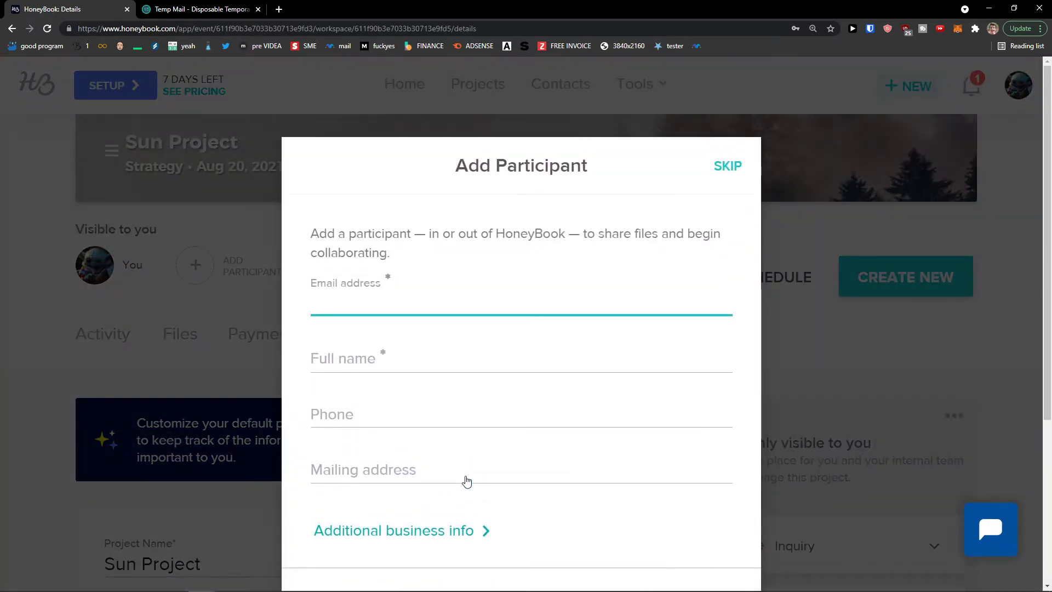
Add a client participant to the Sun Project with their e-mail address, full name and phone number
left_click_drag(336, 234, 469, 250)
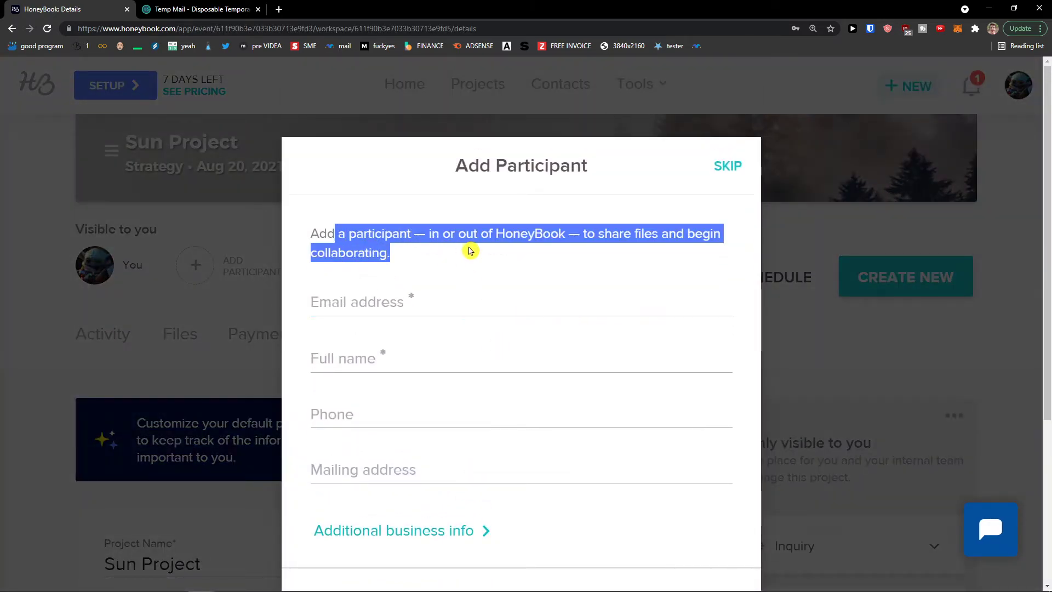
left_click(540, 300)
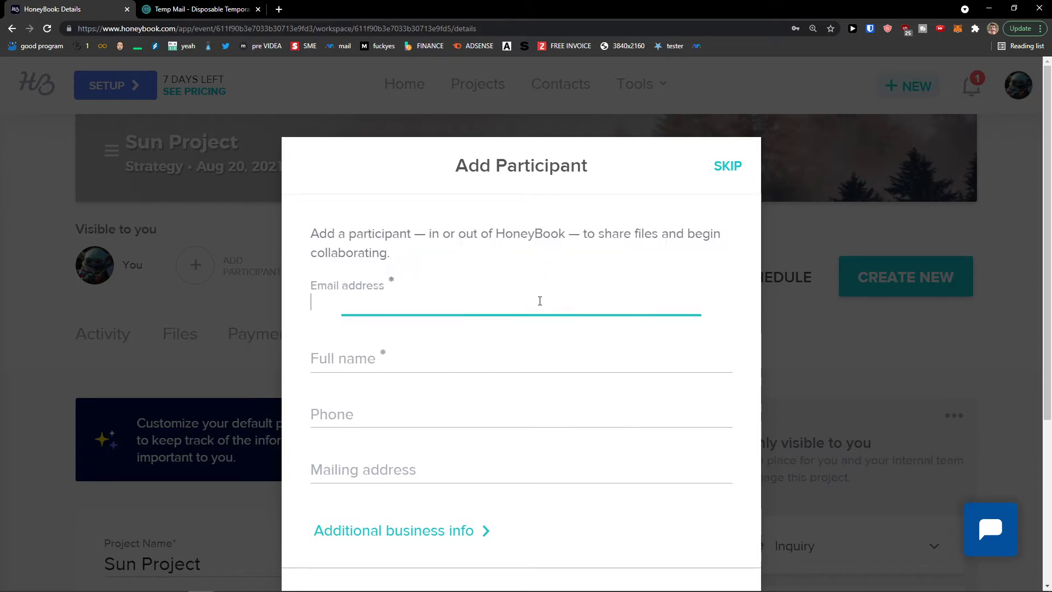
scroll(500, 340, "down", 4)
scroll(500, 343, "up", 4)
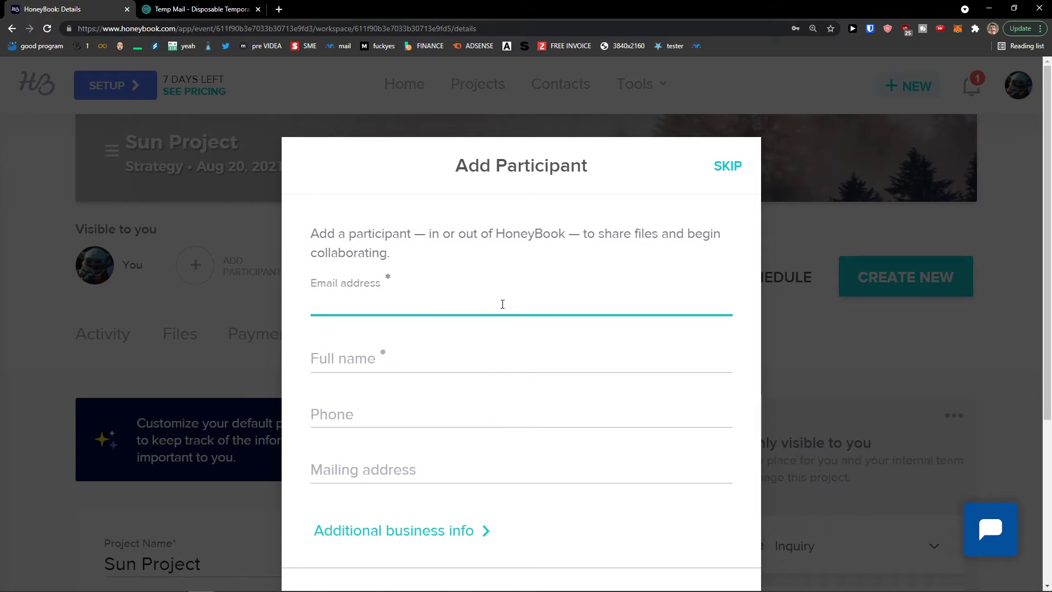
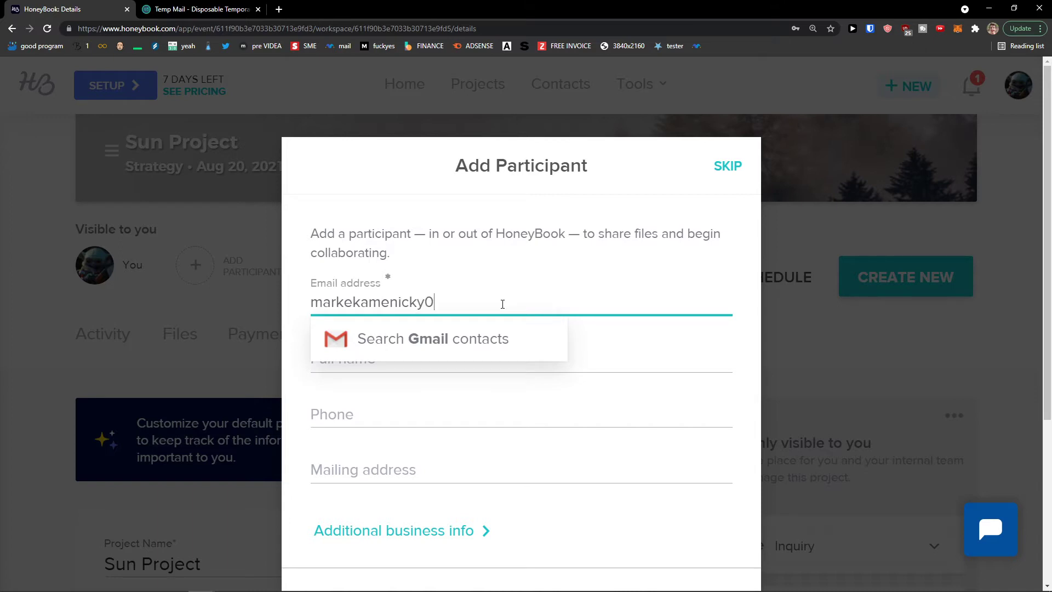
key("Tab")
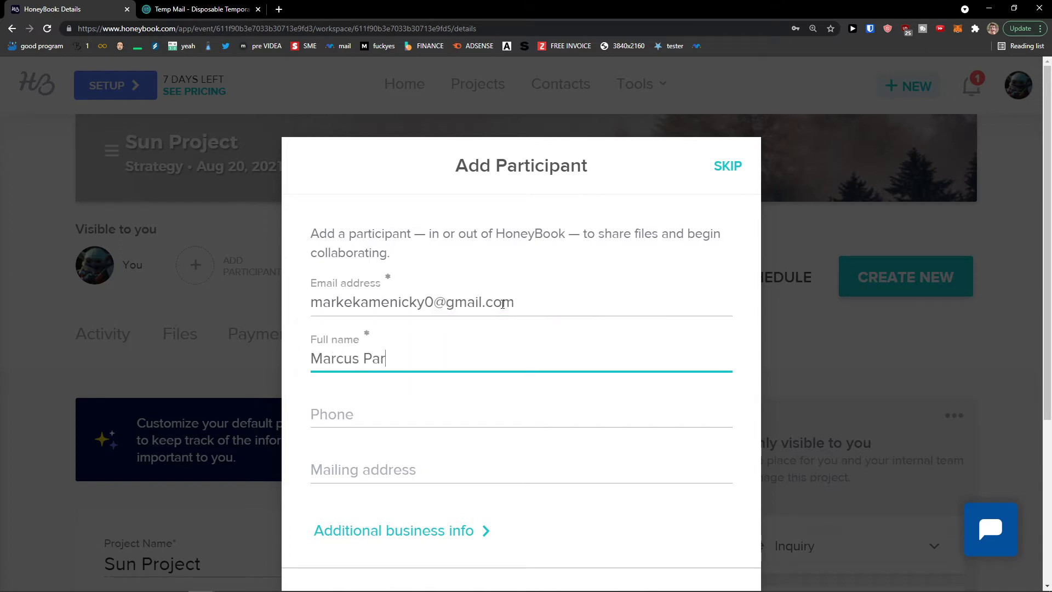
key("Tab")
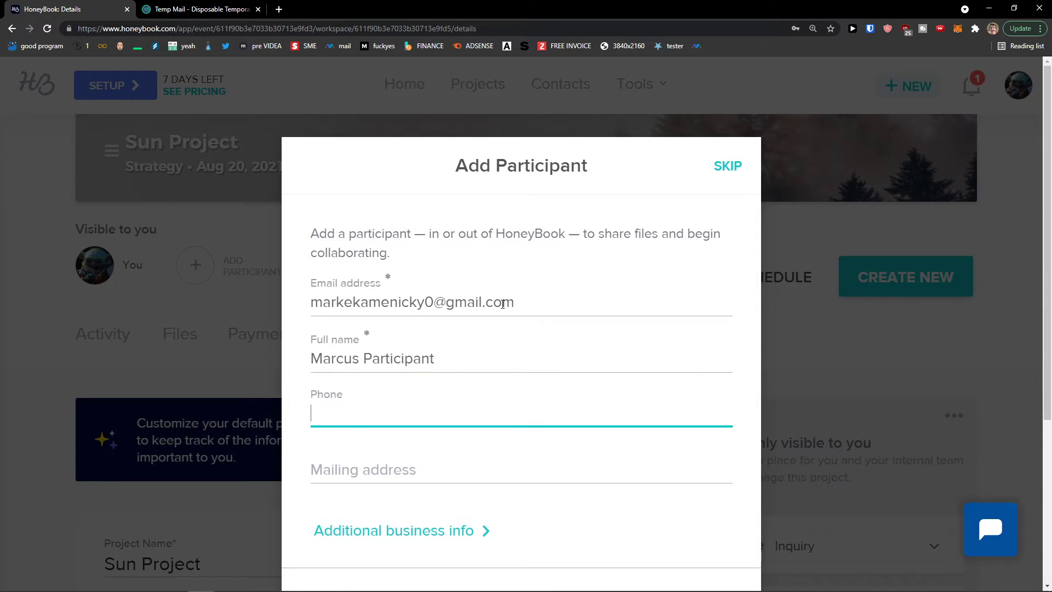
key("Tab")
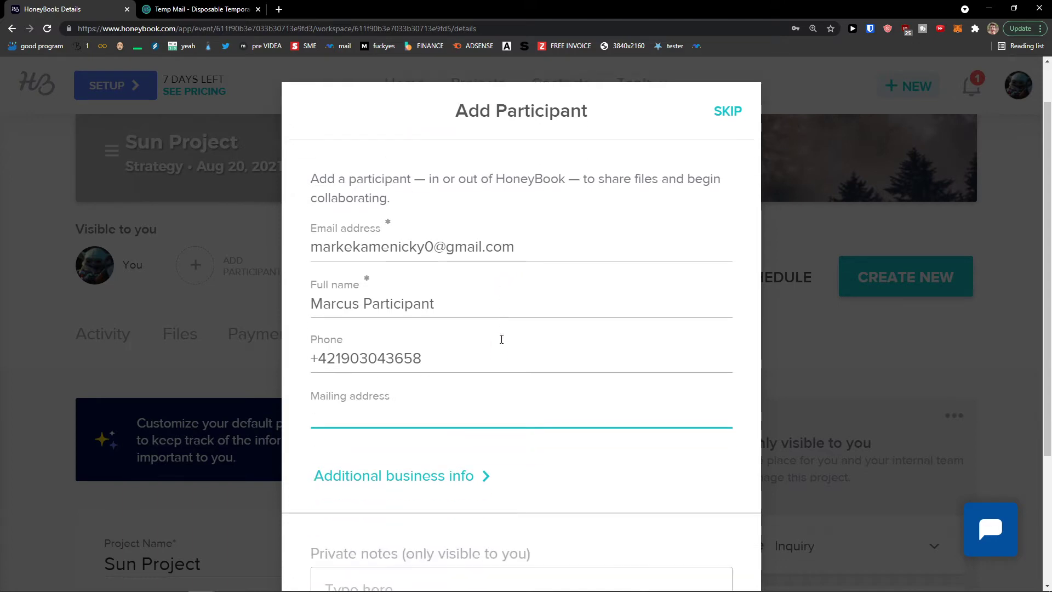
scroll(388, 405, "down", 3)
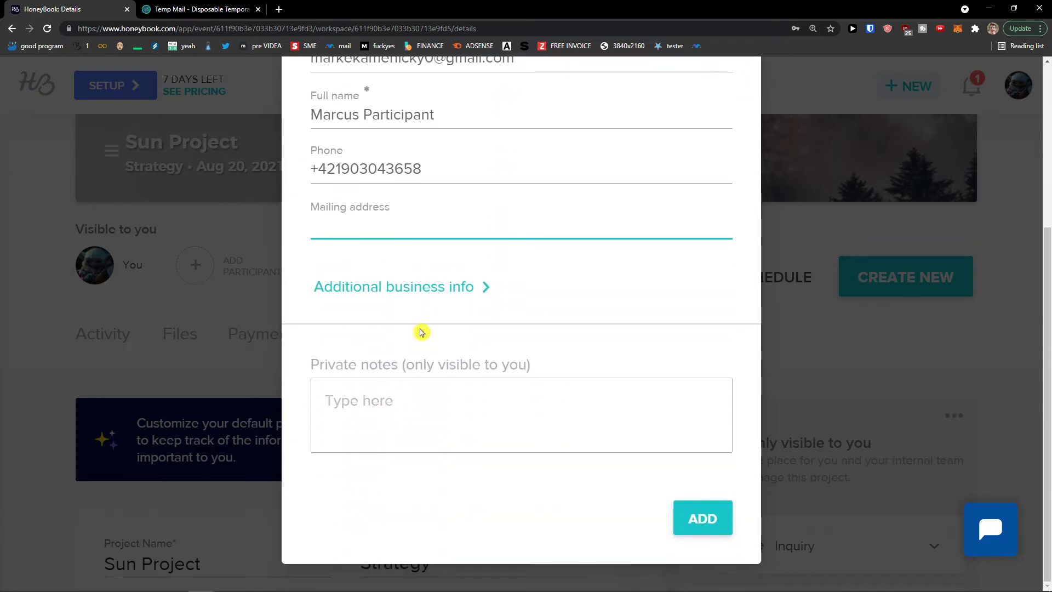
left_click(443, 290)
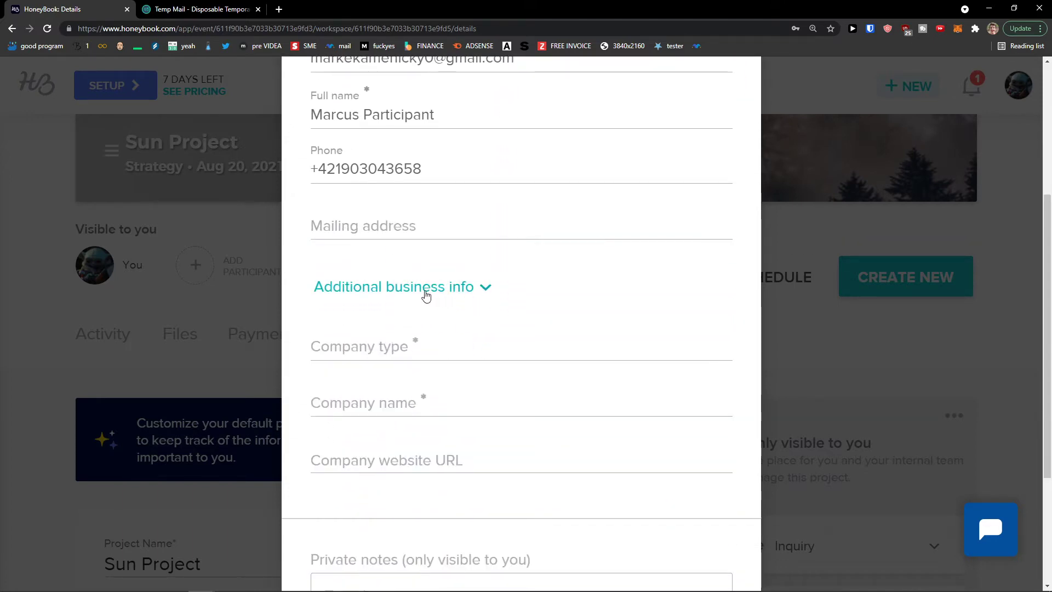
left_click(432, 295)
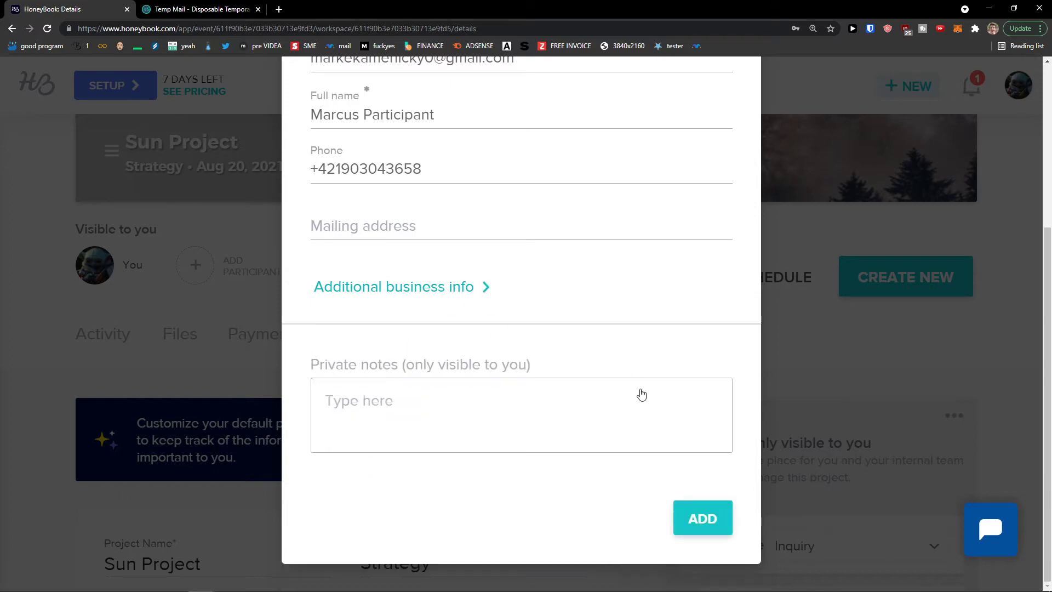
left_click(702, 523)
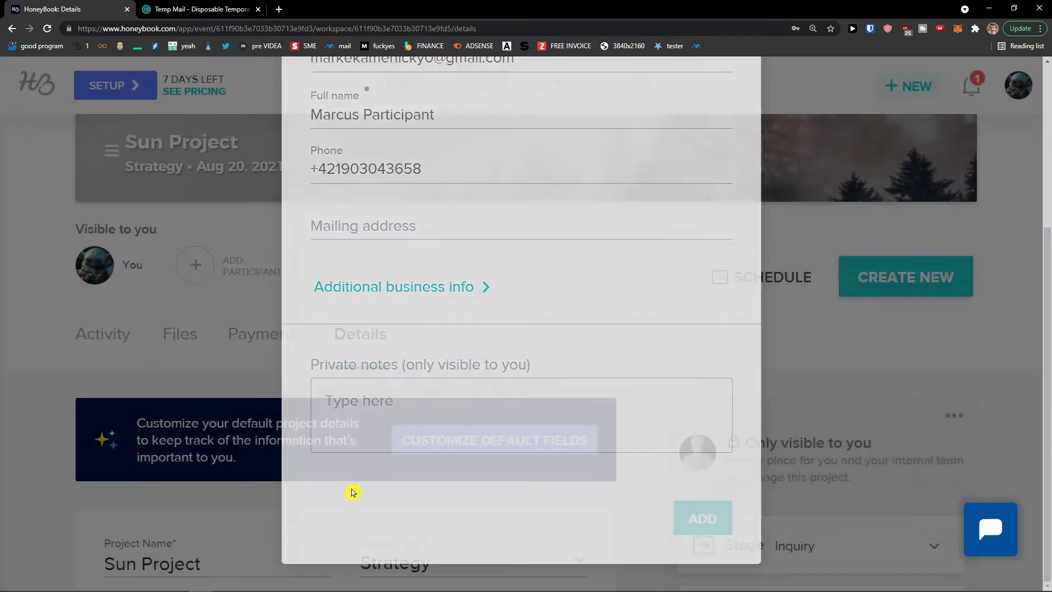
Look through the Sun Project's Activity feed
scroll(306, 447, "down", 1)
scroll(219, 378, "up", 2)
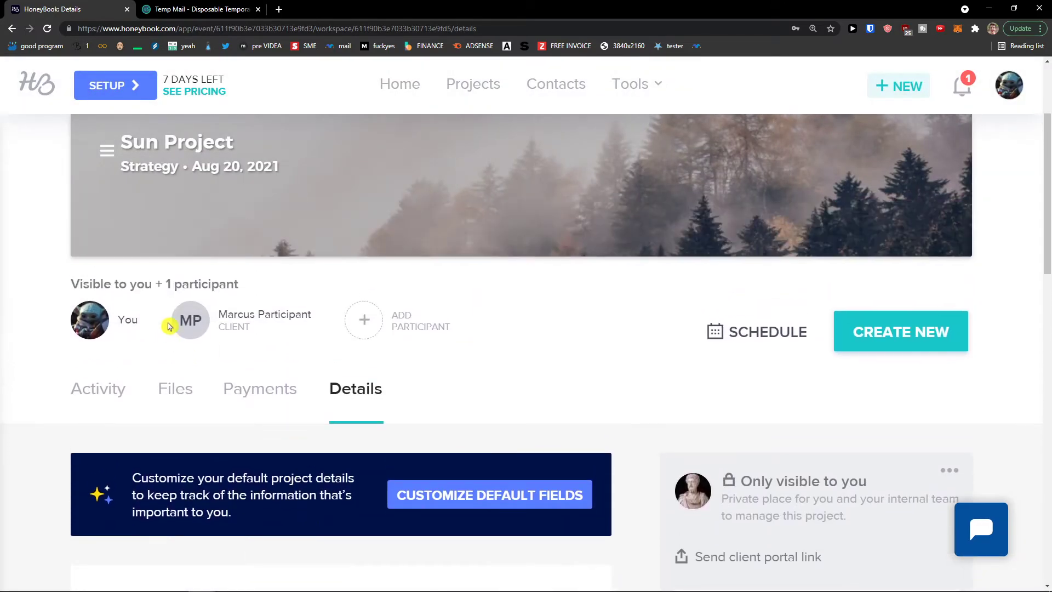
scroll(167, 326, "up", 1)
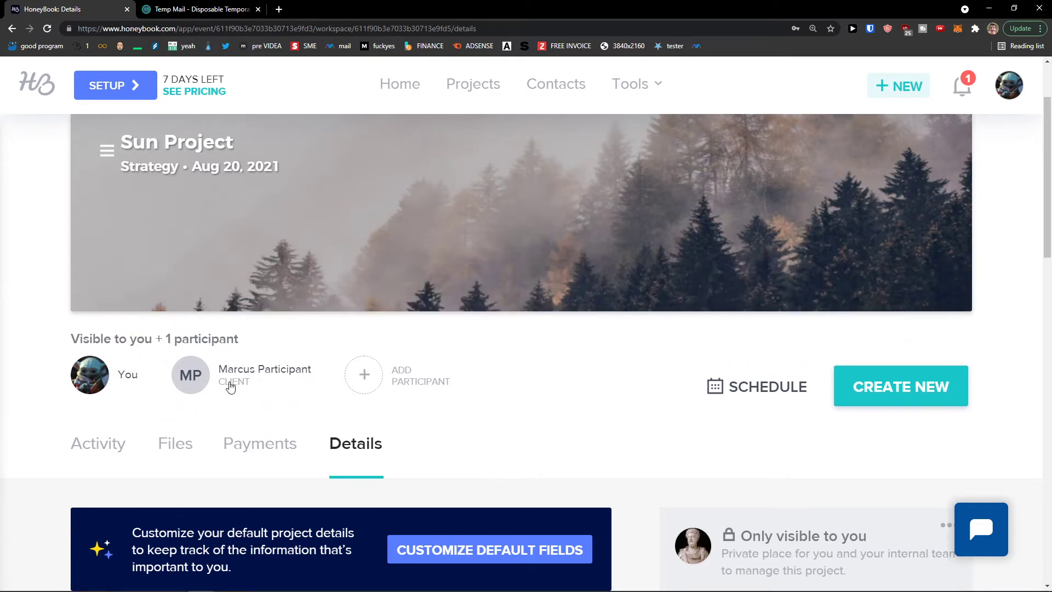
scroll(263, 384, "up", 2)
scroll(227, 386, "down", 4)
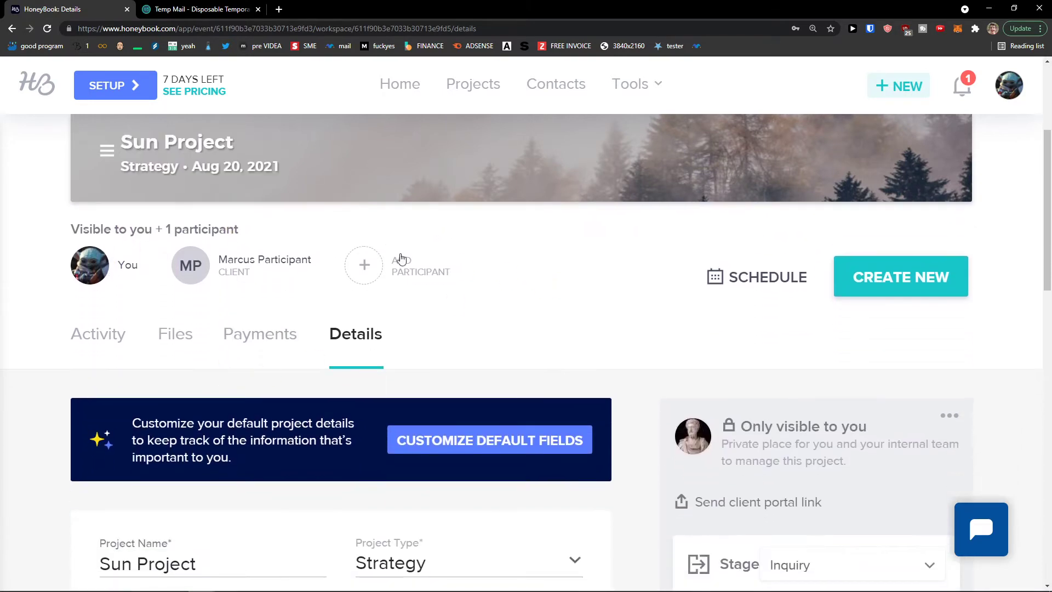
scroll(363, 282, "down", 3)
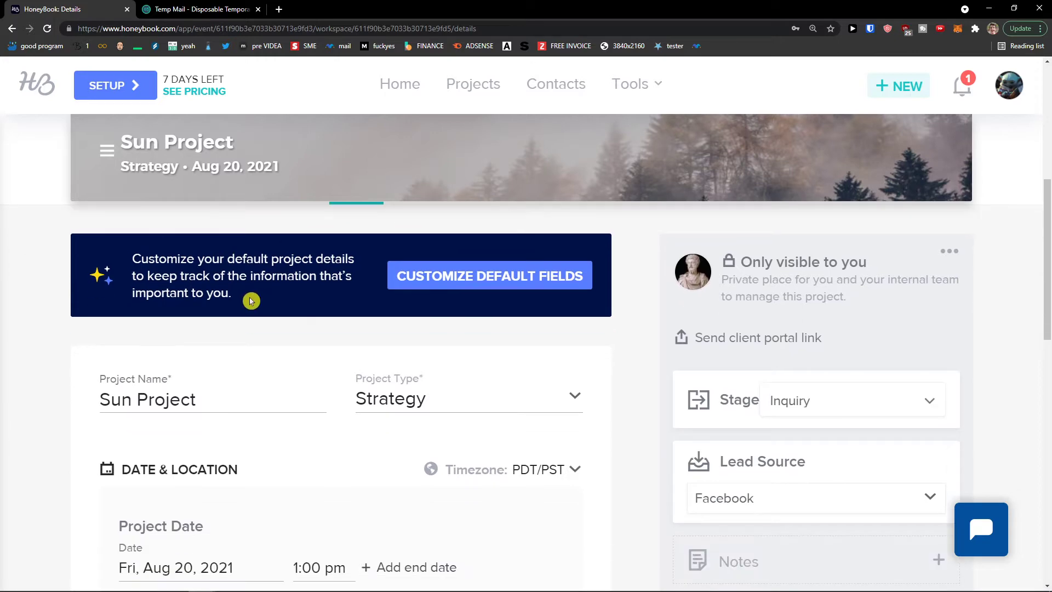
scroll(252, 301, "up", 3)
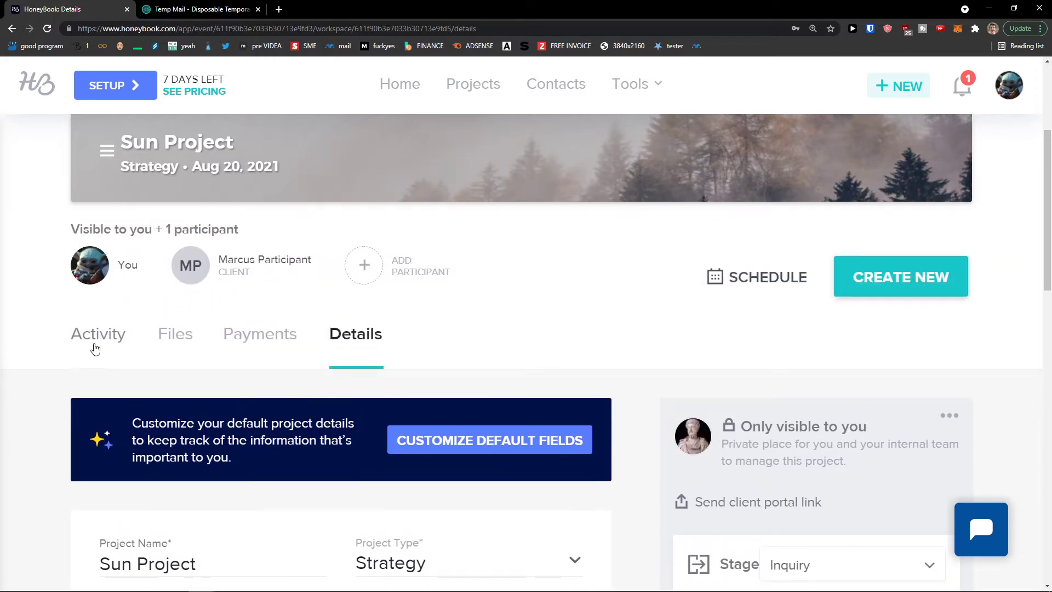
left_click(94, 347)
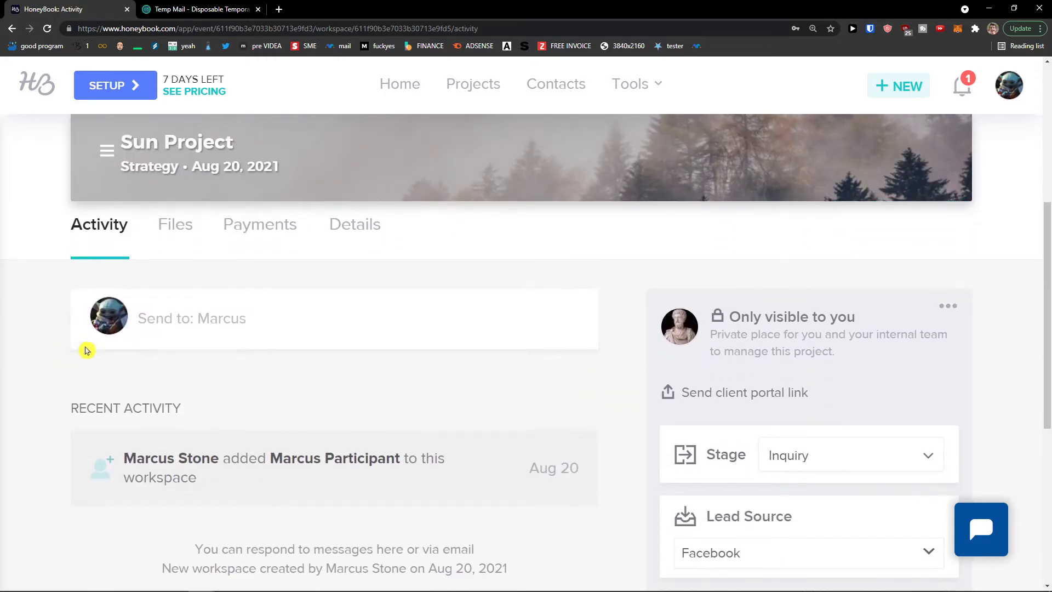
scroll(237, 422, "down", 5)
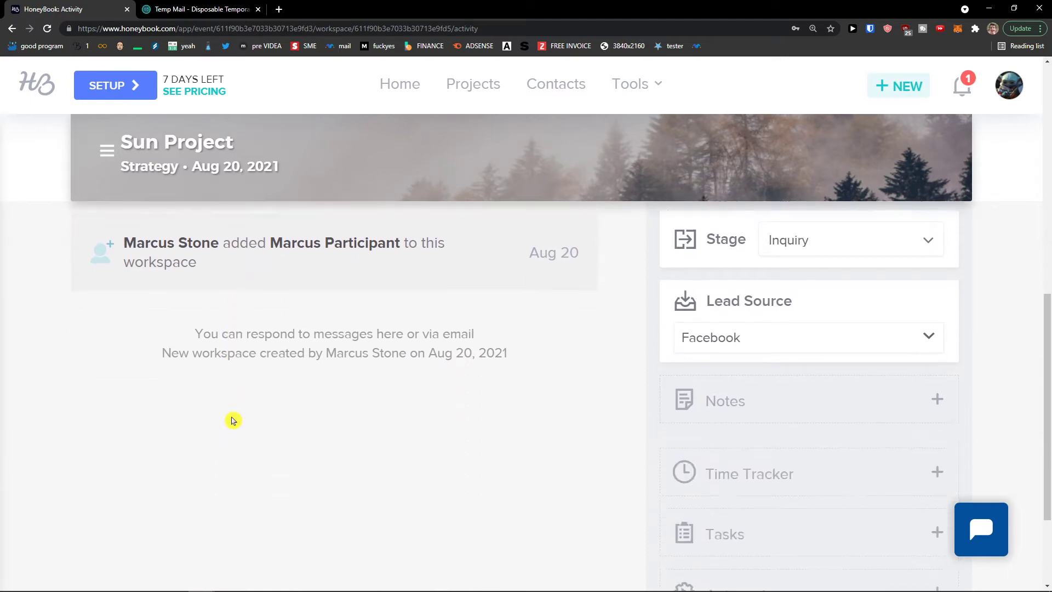
scroll(228, 417, "up", 2)
scroll(227, 418, "up", 3)
Check the project's Files, then its Payments tab, which shows no payments yet
left_click(171, 340)
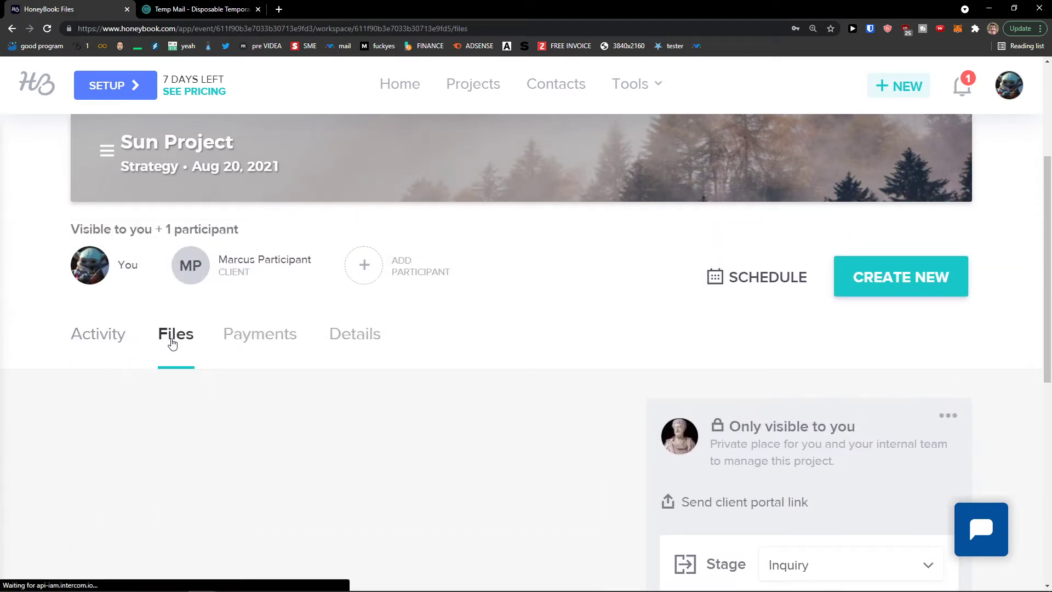
scroll(197, 397, "down", 6)
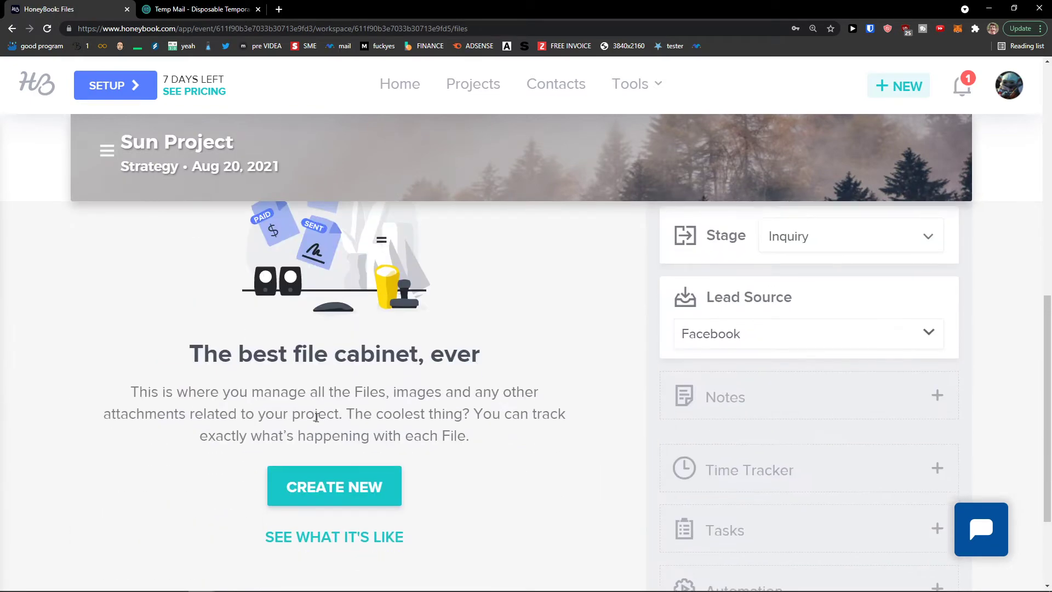
scroll(298, 469, "up", 6)
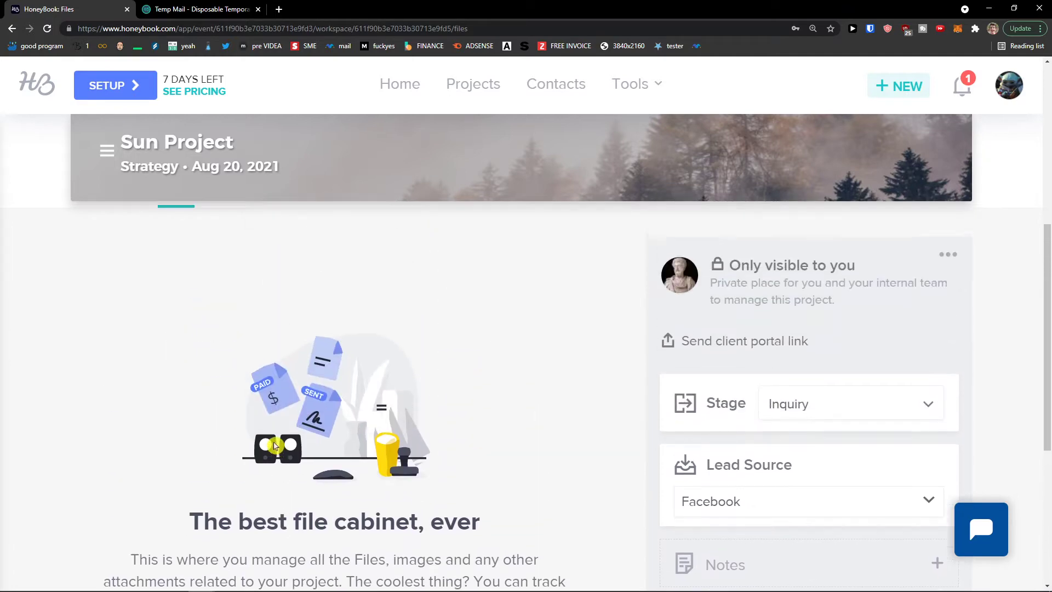
scroll(267, 405, "up", 1)
left_click(260, 339)
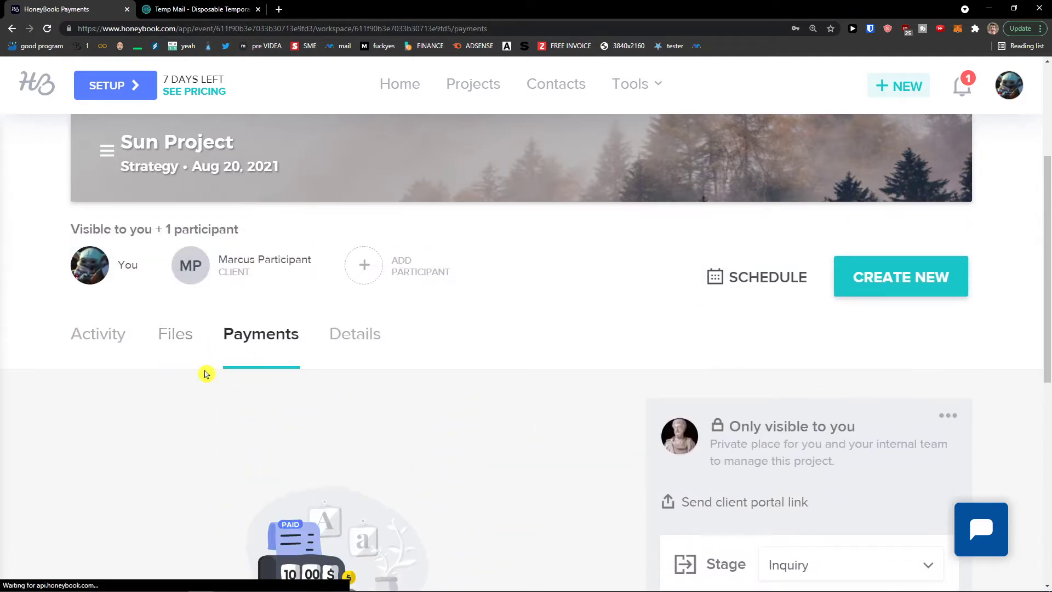
scroll(169, 395, "down", 6)
scroll(286, 451, "up", 6)
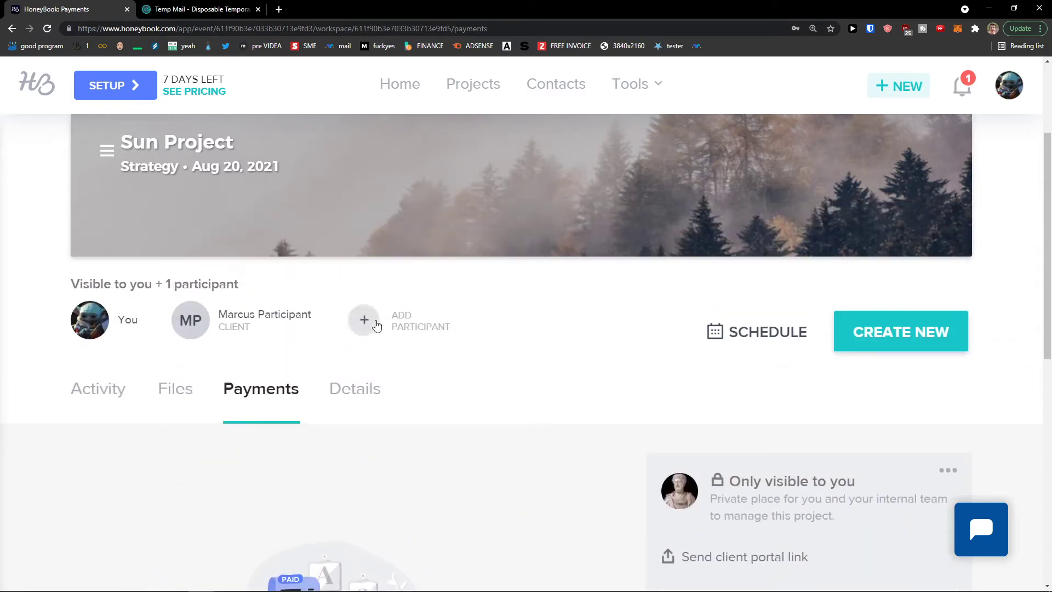
Review the Details tab's Strategy type, Facebook lead source and Aug 20, 2021 date, zoomed out
left_click(335, 402)
scroll(335, 402, "down", 7)
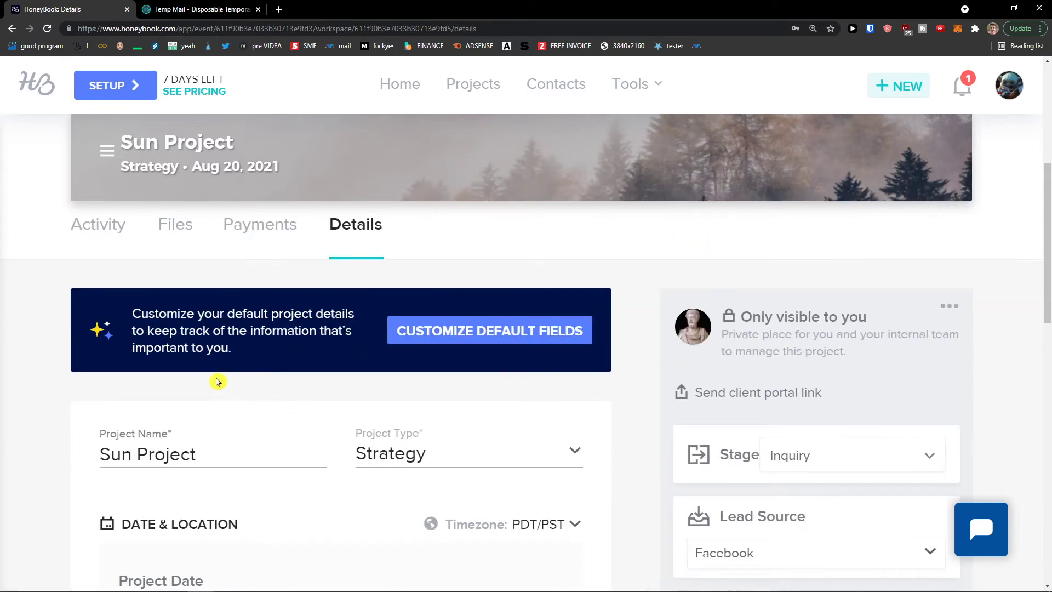
scroll(260, 387, "down", 7)
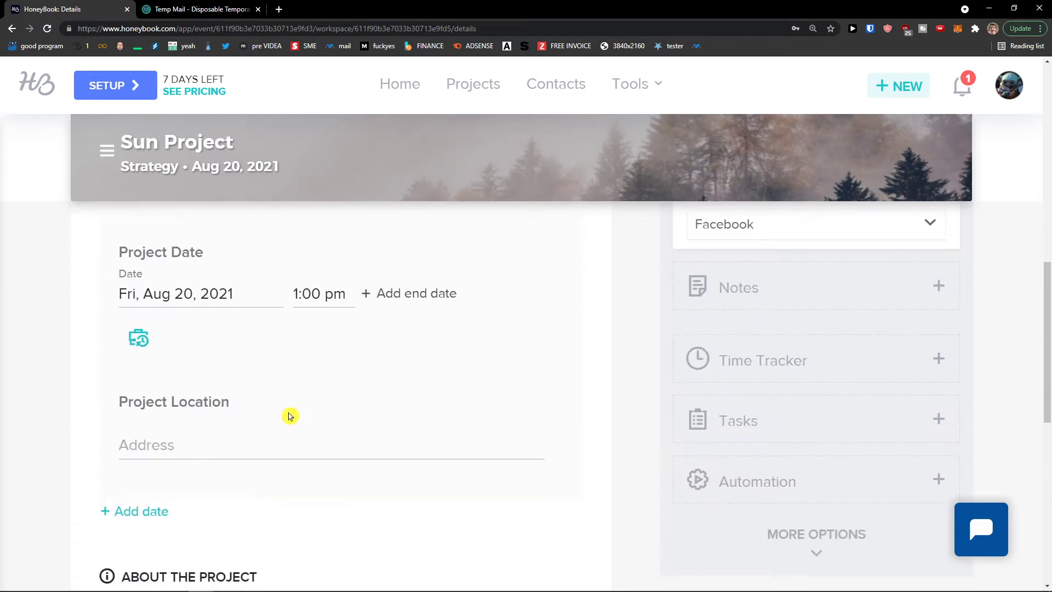
scroll(280, 417, "down", 4)
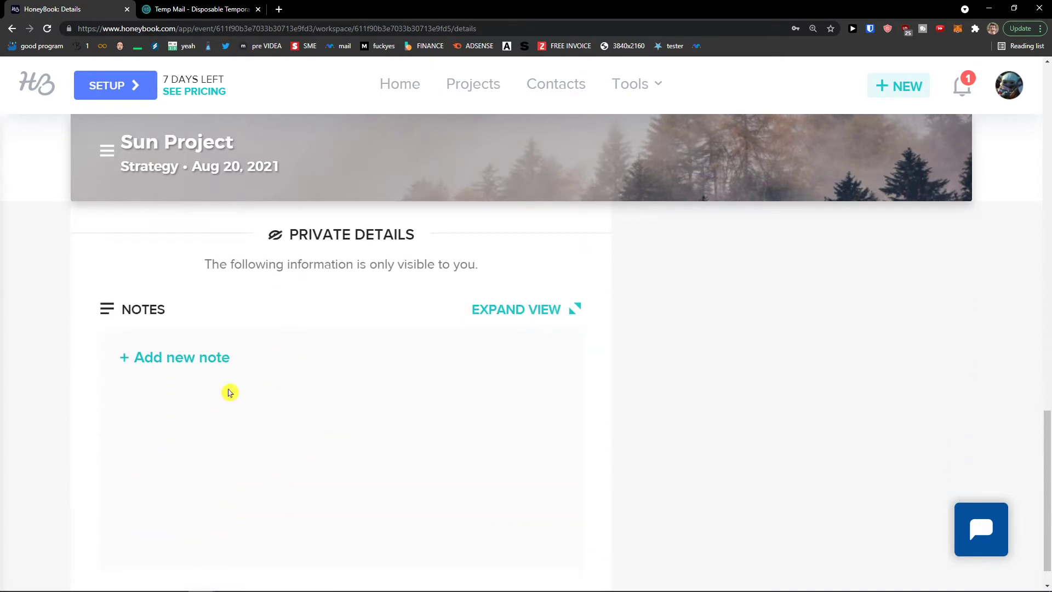
key("ctrl+minus")
key("ctrl+minus")
scroll(272, 433, "up", 10)
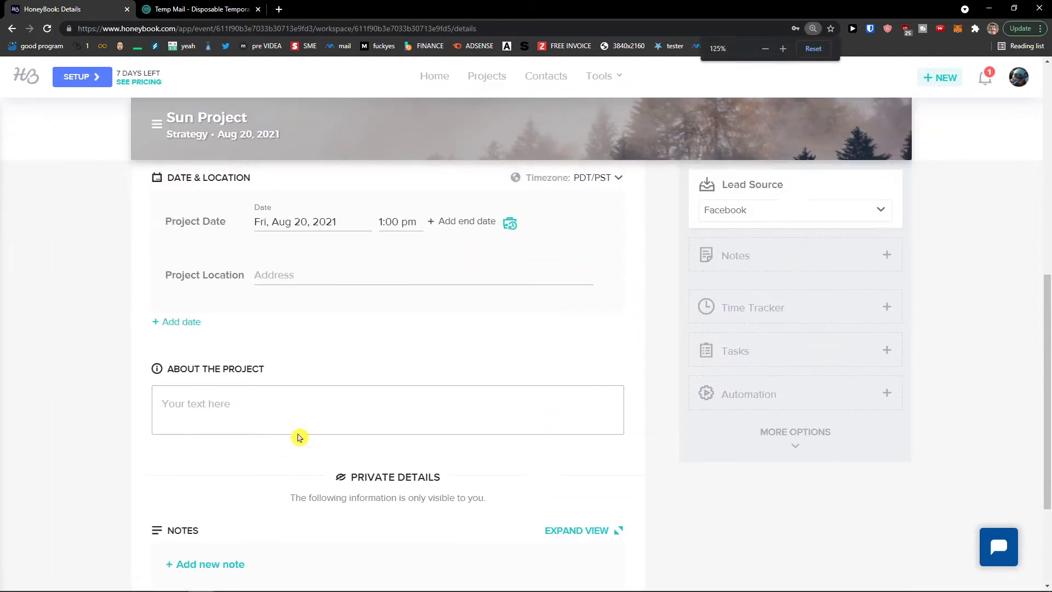
scroll(299, 437, "up", 1)
scroll(299, 436, "down", 1)
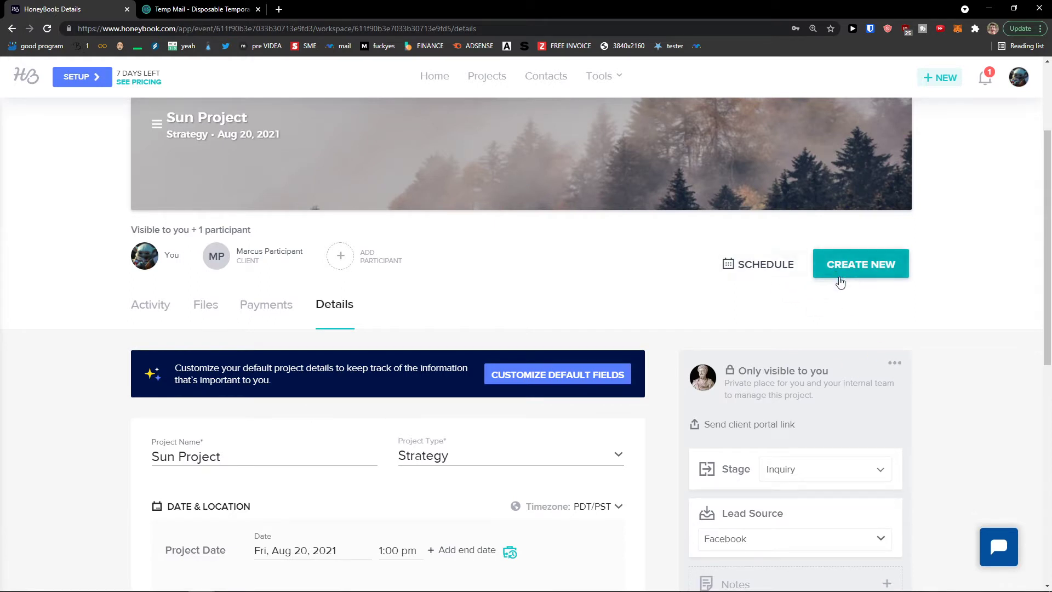
Open the Create New list of file types and close it again
scroll(805, 305, "up", 3)
left_click(839, 403)
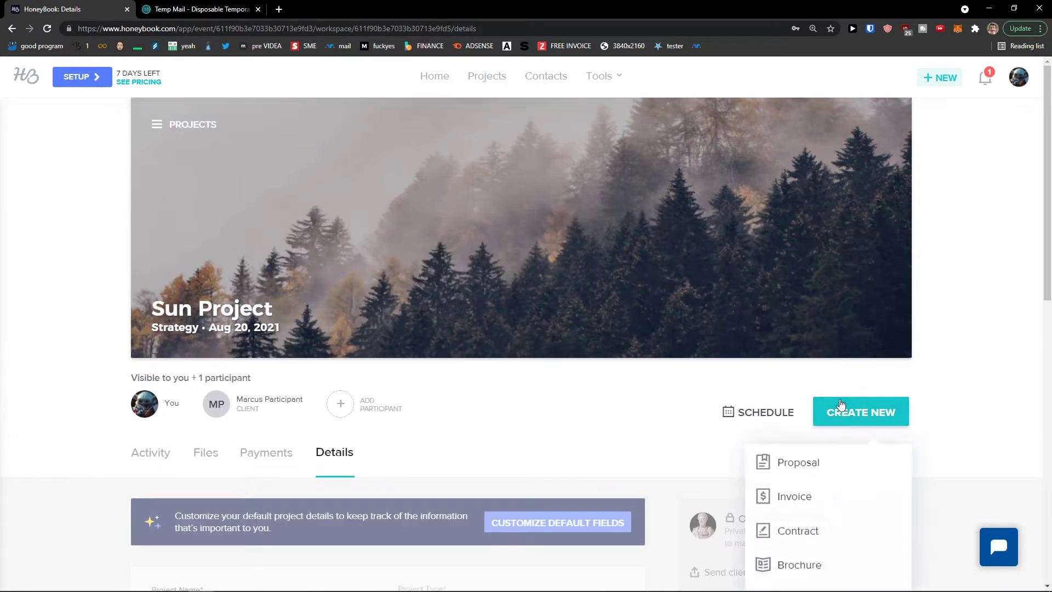
scroll(767, 410, "down", 2)
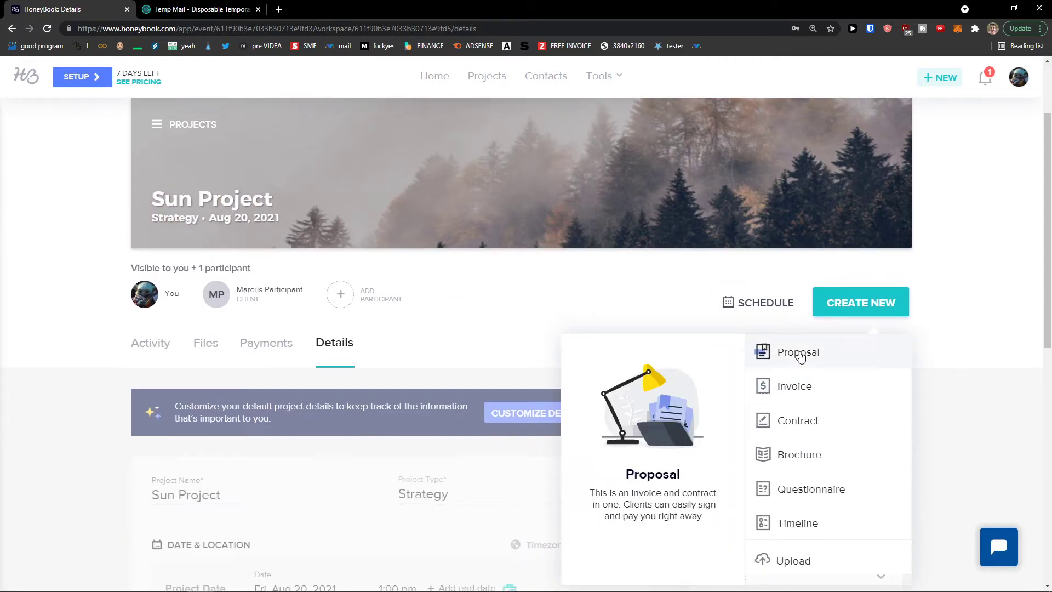
scroll(778, 367, "down", 1)
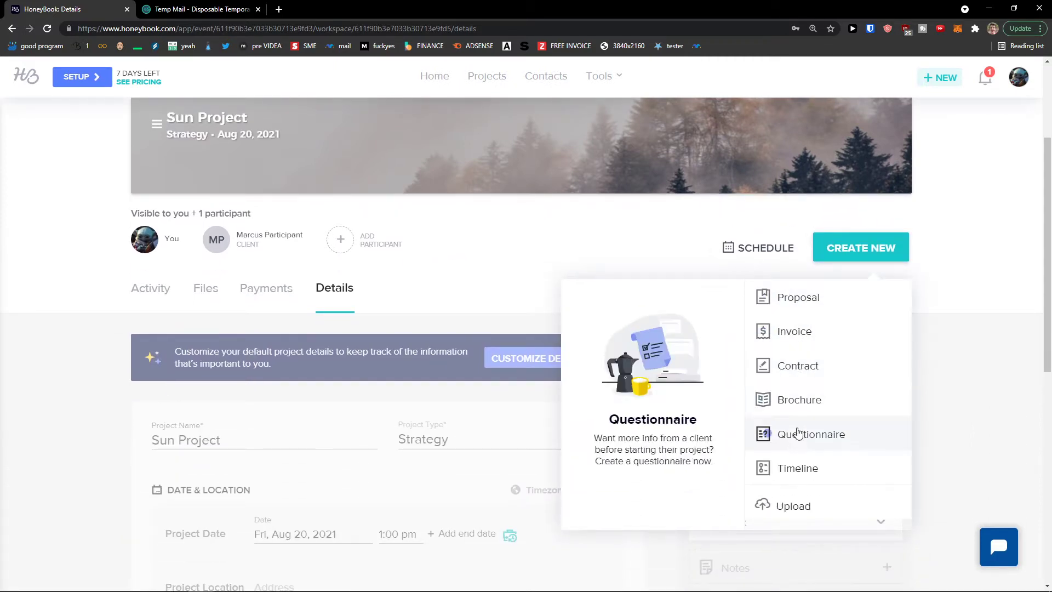
left_click(962, 448)
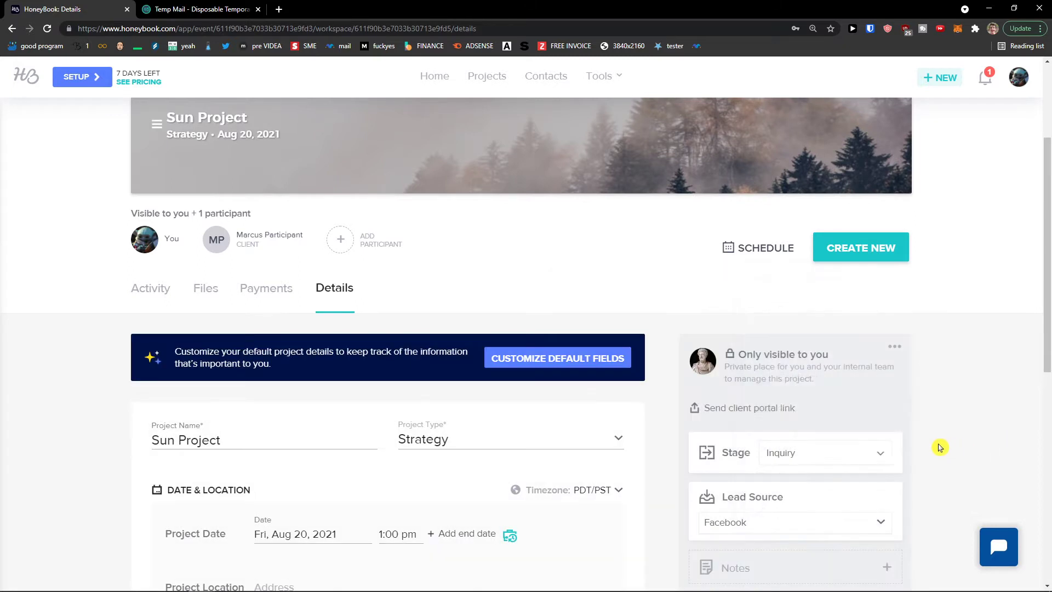
scroll(508, 327, "up", 1)
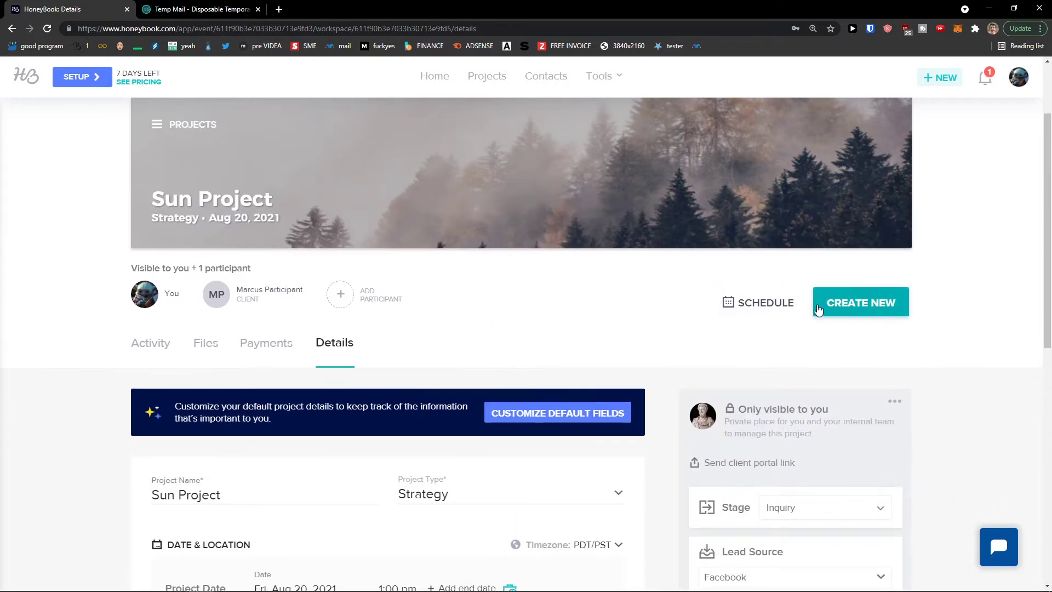
scroll(811, 307, "up", 1)
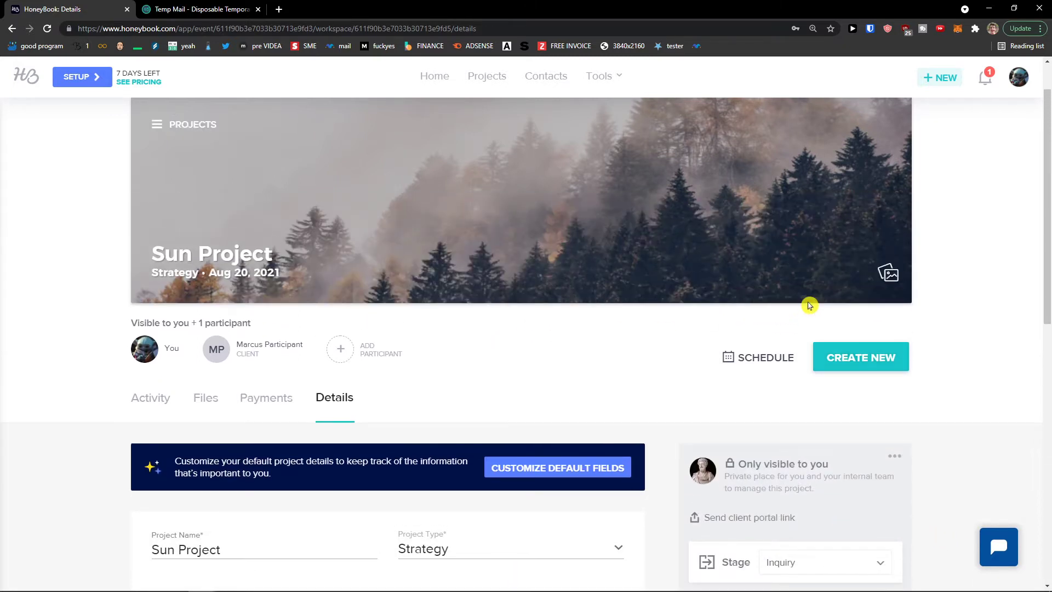
Open and dismiss the Add Participant form, then open and close the Create New list twice
left_click(362, 352)
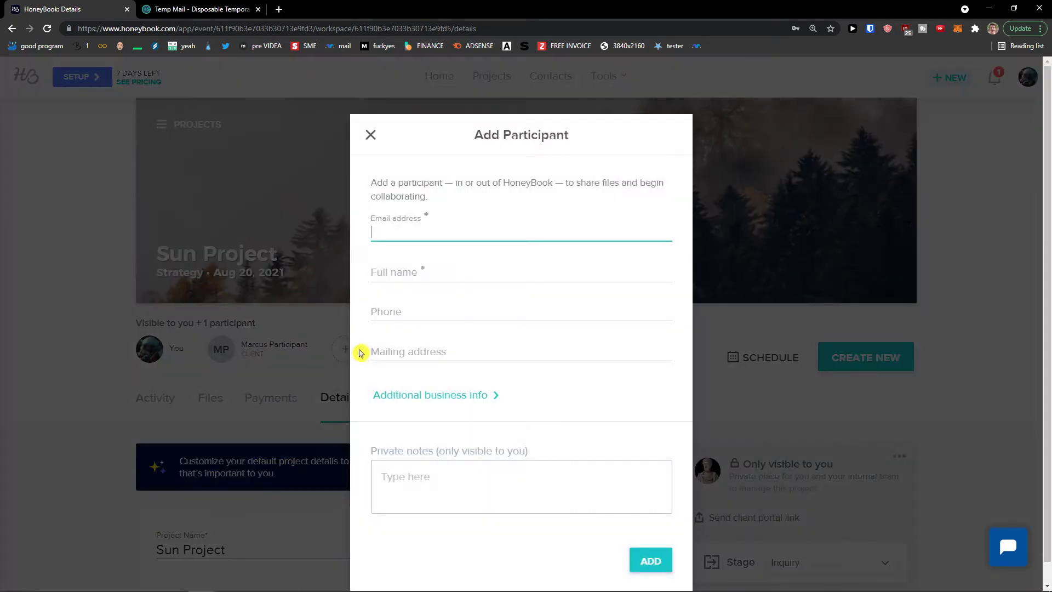
left_click(371, 115)
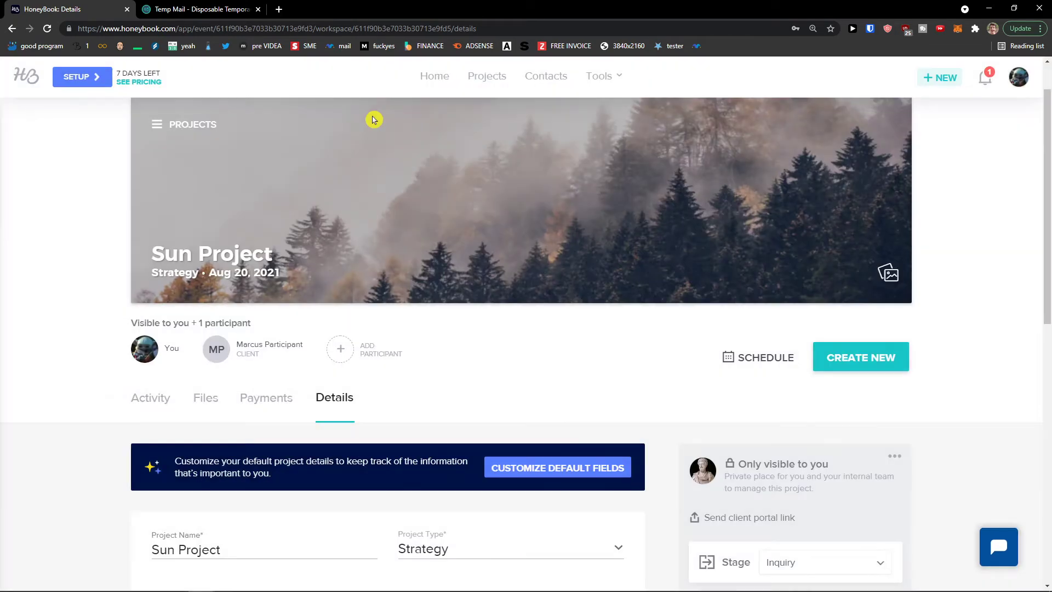
left_click(873, 364)
scroll(854, 383, "down", 1)
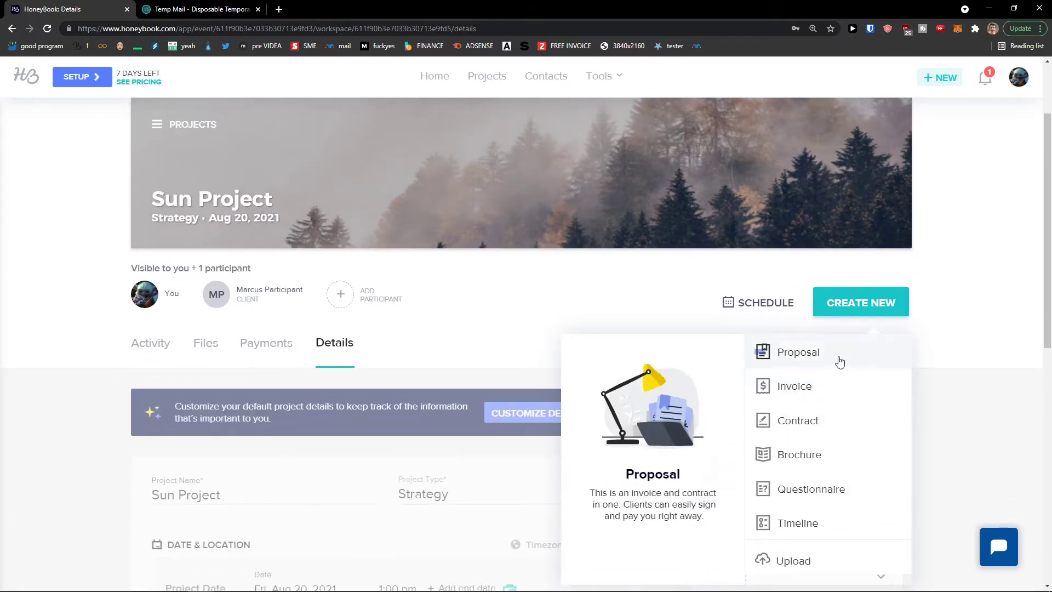
left_click(955, 350)
left_click(847, 317)
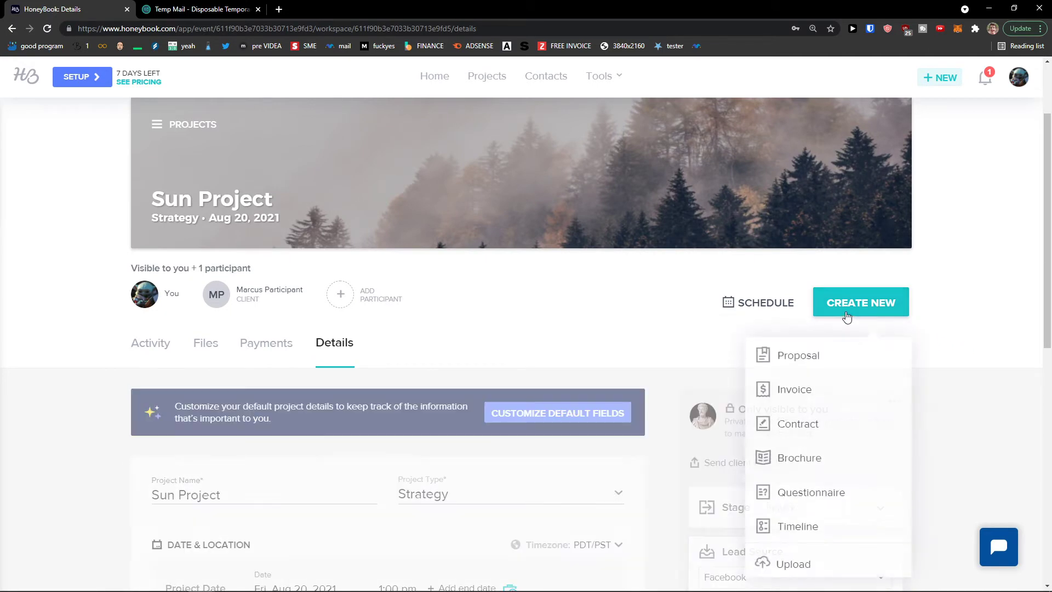
left_click(977, 400)
Check the Stage dropdown, then view the Projects pipeline with 2 Inquiry projects
scroll(958, 393, "down", 2)
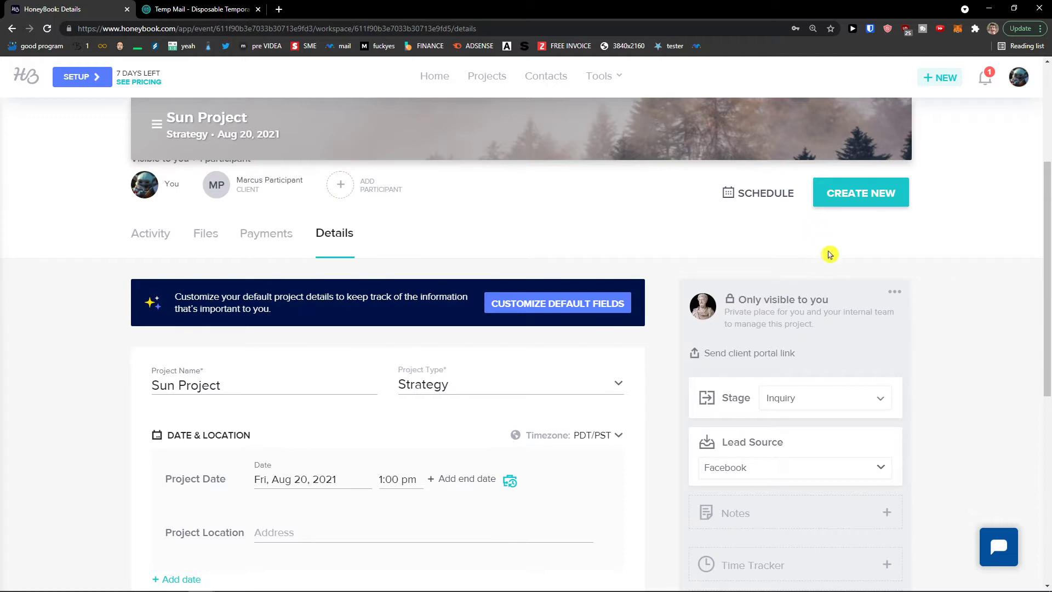
scroll(814, 345, "down", 1)
scroll(817, 340, "down", 1)
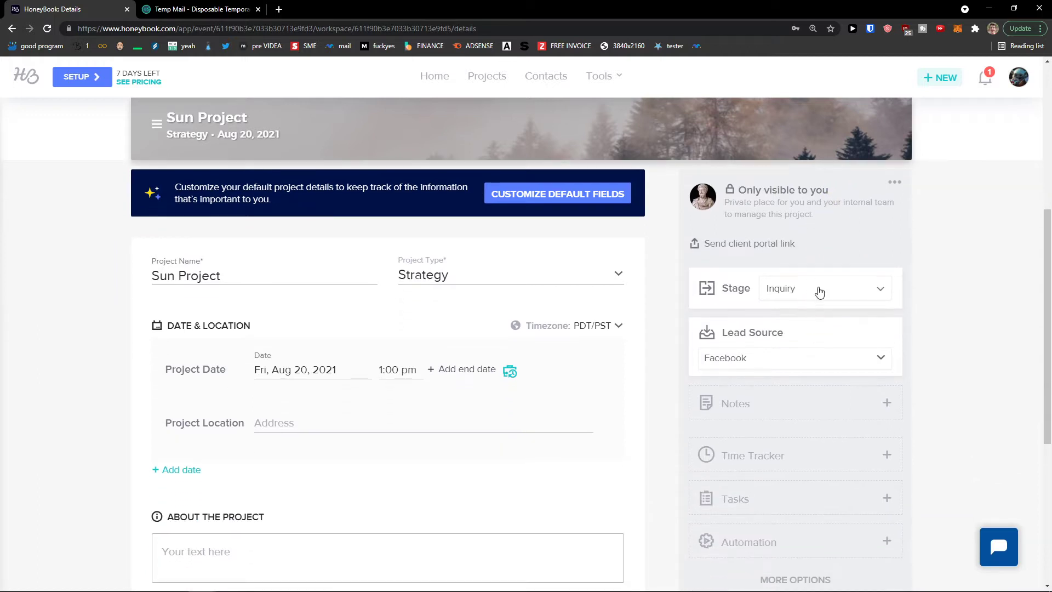
left_click(829, 293)
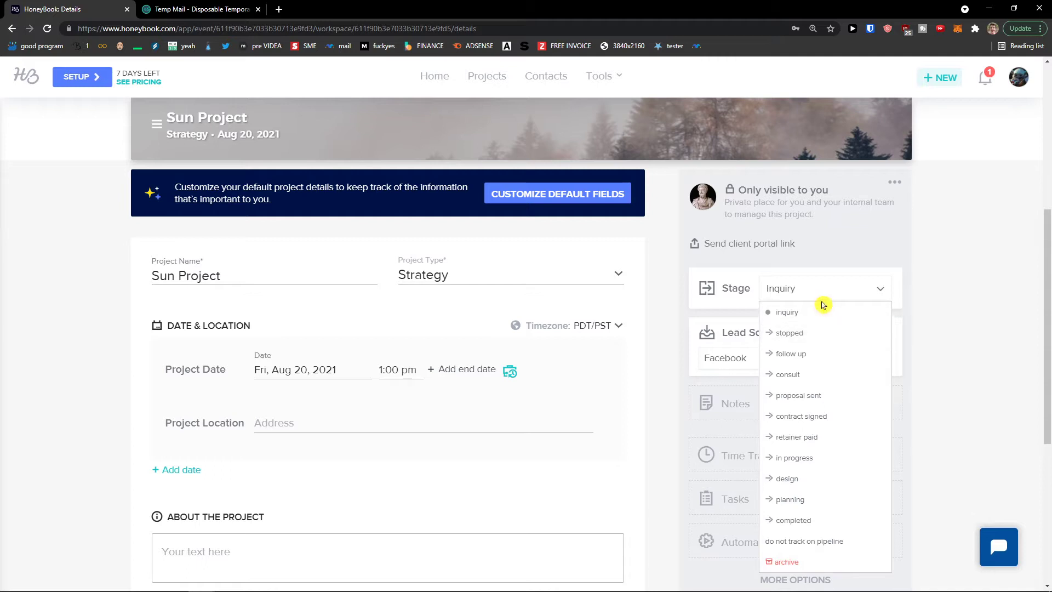
scroll(937, 355, "up", 4)
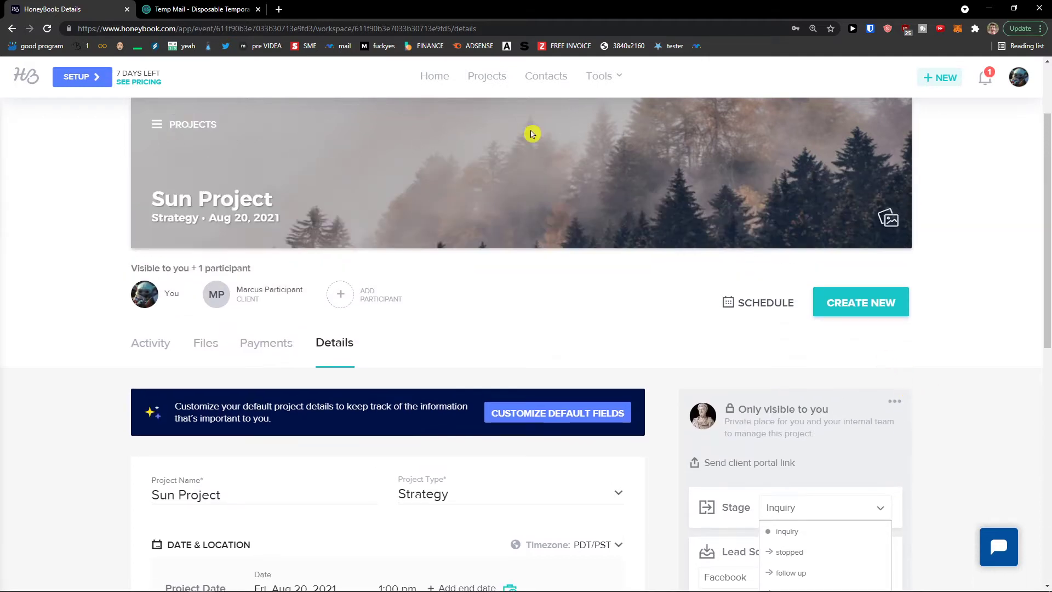
left_click(485, 77)
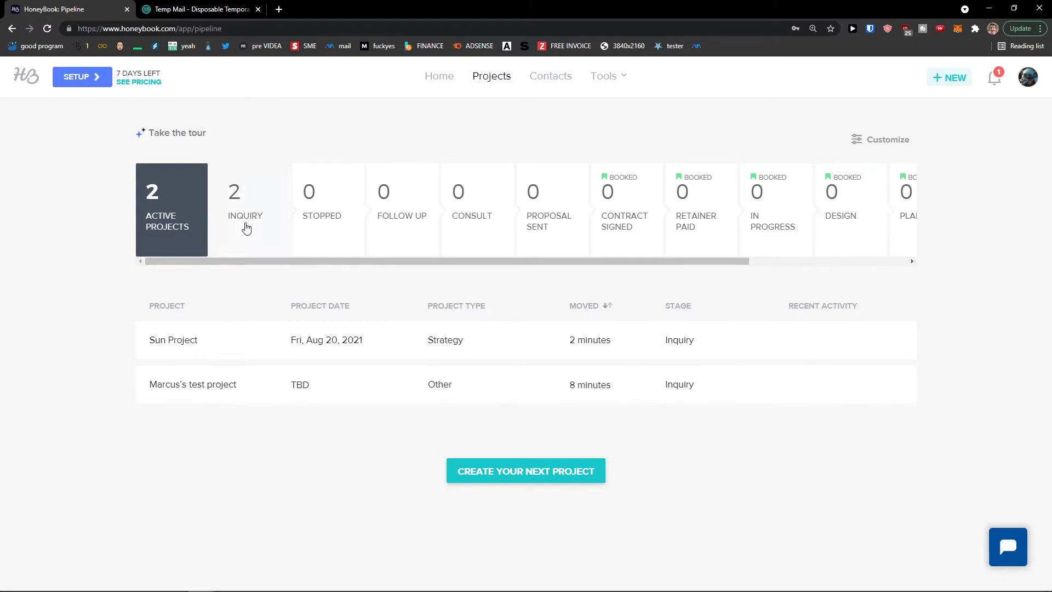
Open Sun Project from the pipeline and move it to the Follow Up stage
mouse_move(231, 347)
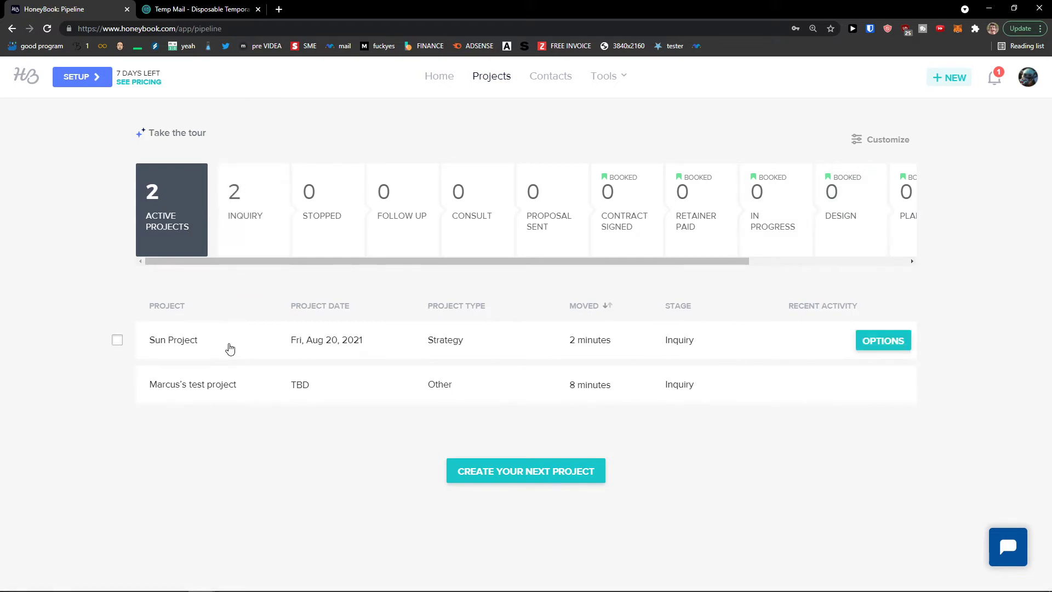
left_click(230, 349)
scroll(603, 340, "down", 2)
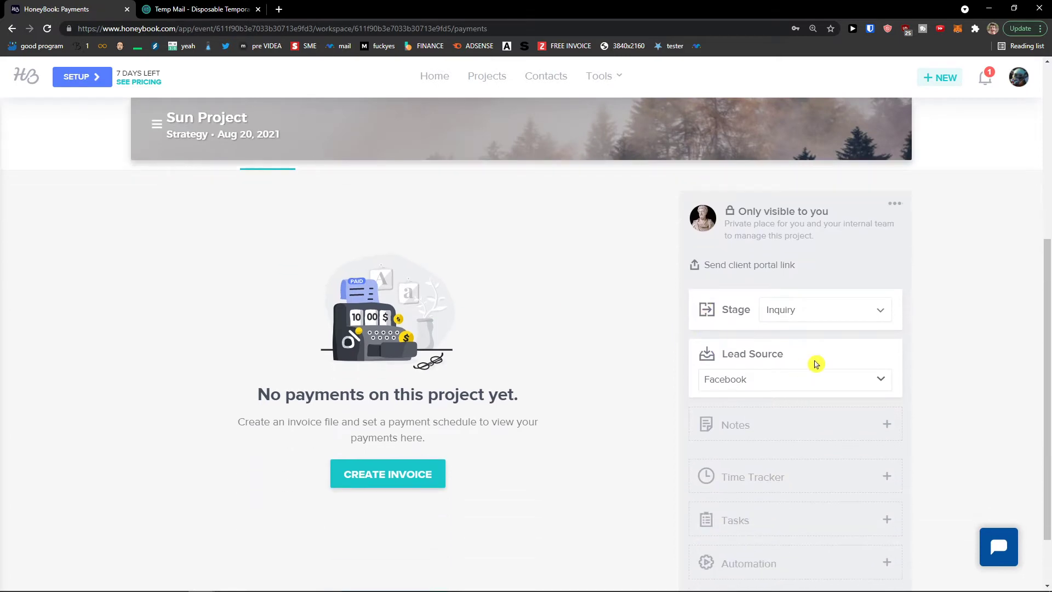
left_click(821, 311)
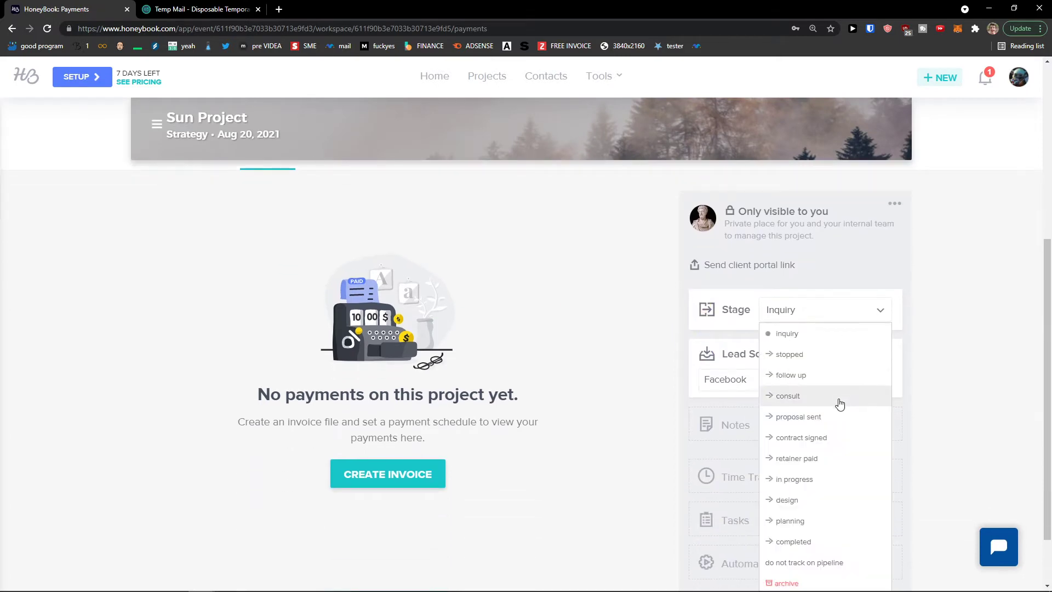
left_click(823, 377)
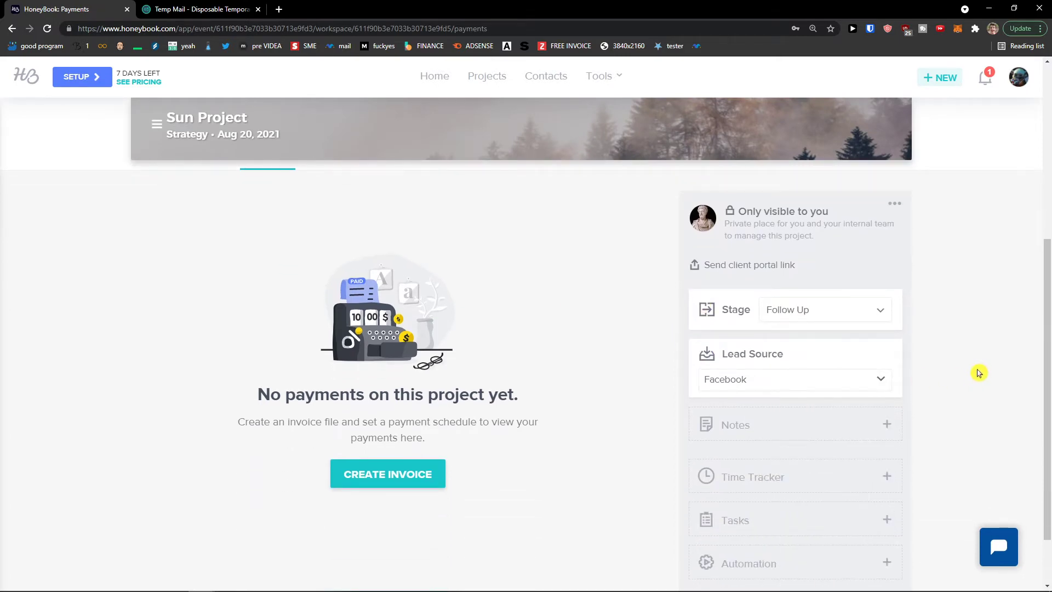
Confirm the pipeline counts it under Follow Up, then reopen Sun Project's Payments page
scroll(800, 381, "up", 1)
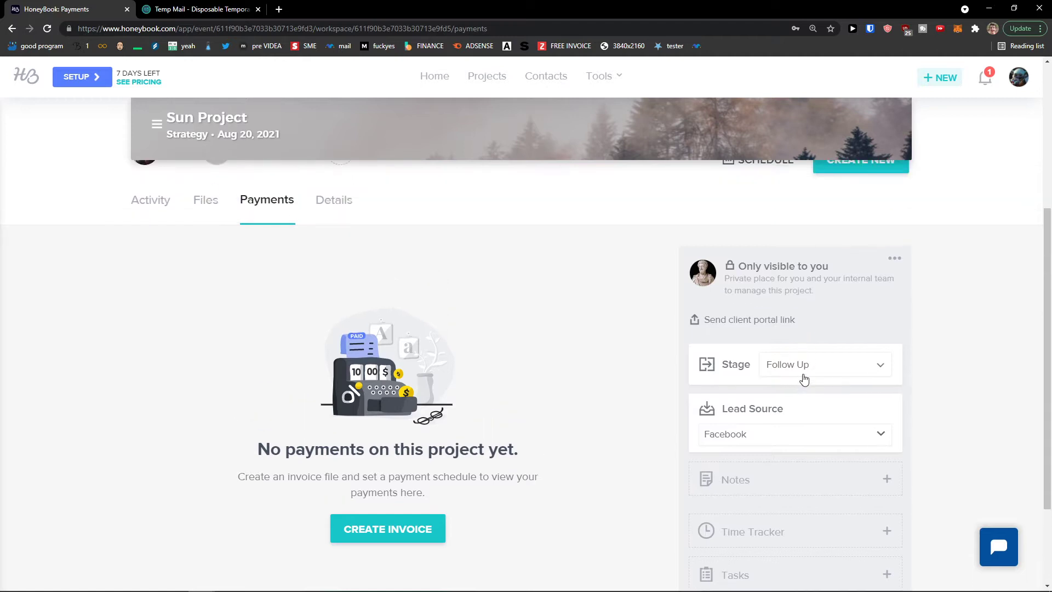
scroll(806, 375, "up", 5)
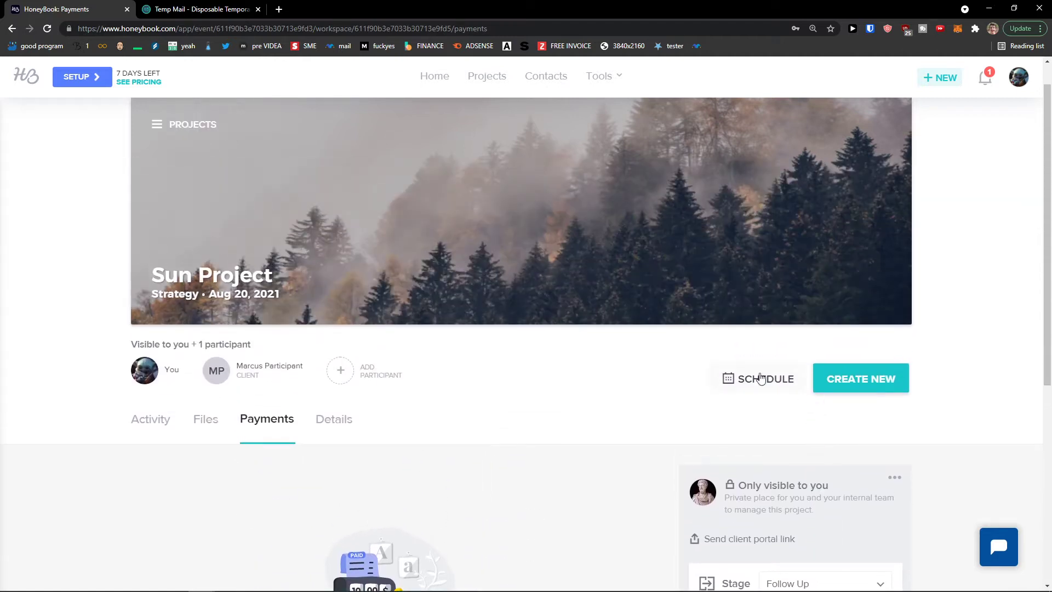
left_click(474, 80)
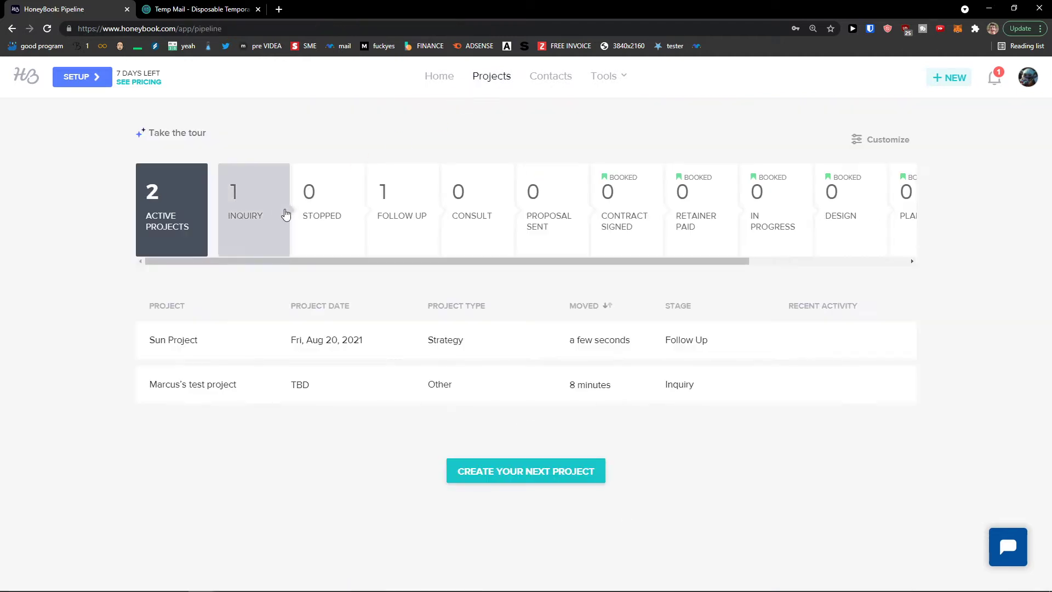
left_click(237, 336)
scroll(548, 329, "down", 3)
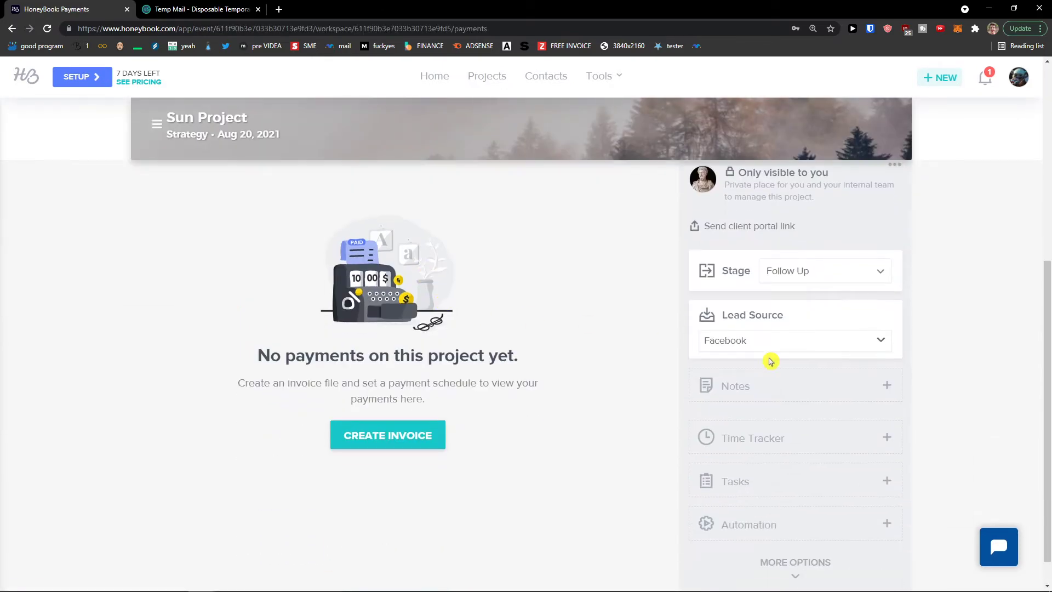
scroll(789, 399, "down", 1)
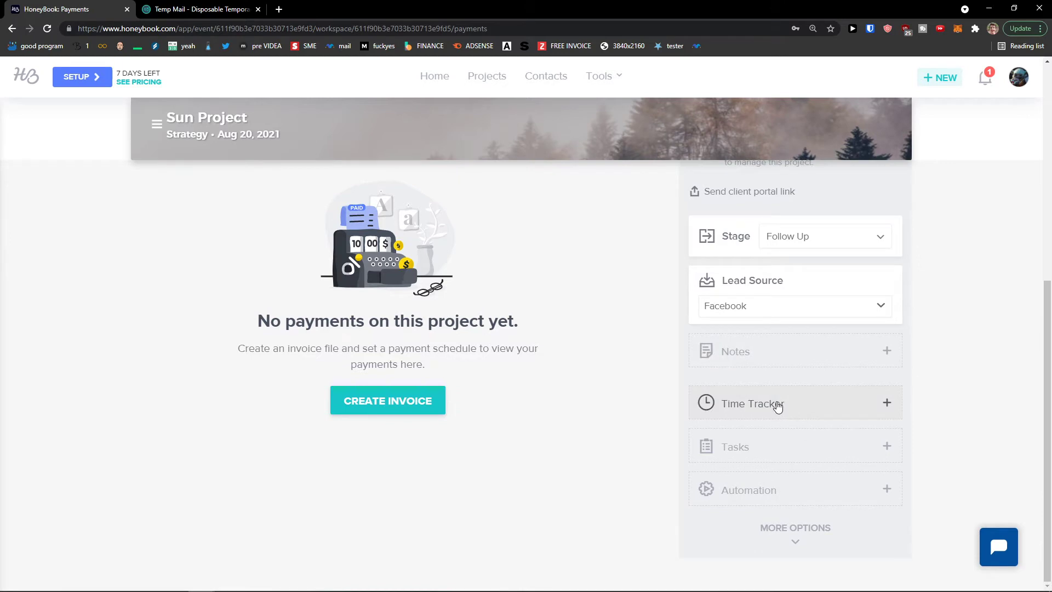
Log a 20-hour Brainstorming time entry at $25/hour, totalling $500.00
left_click(886, 404)
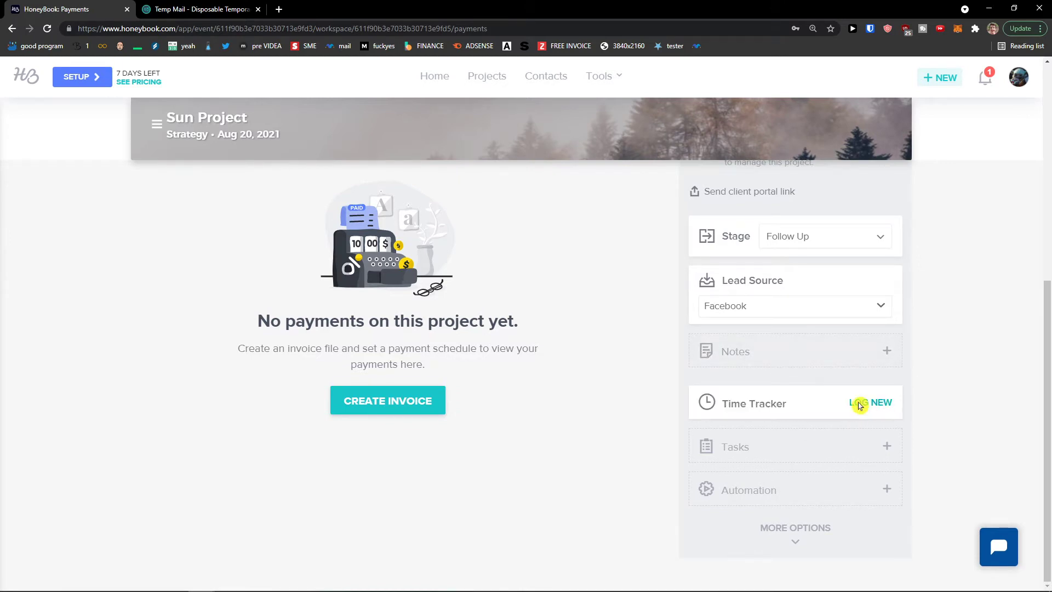
left_click(859, 405)
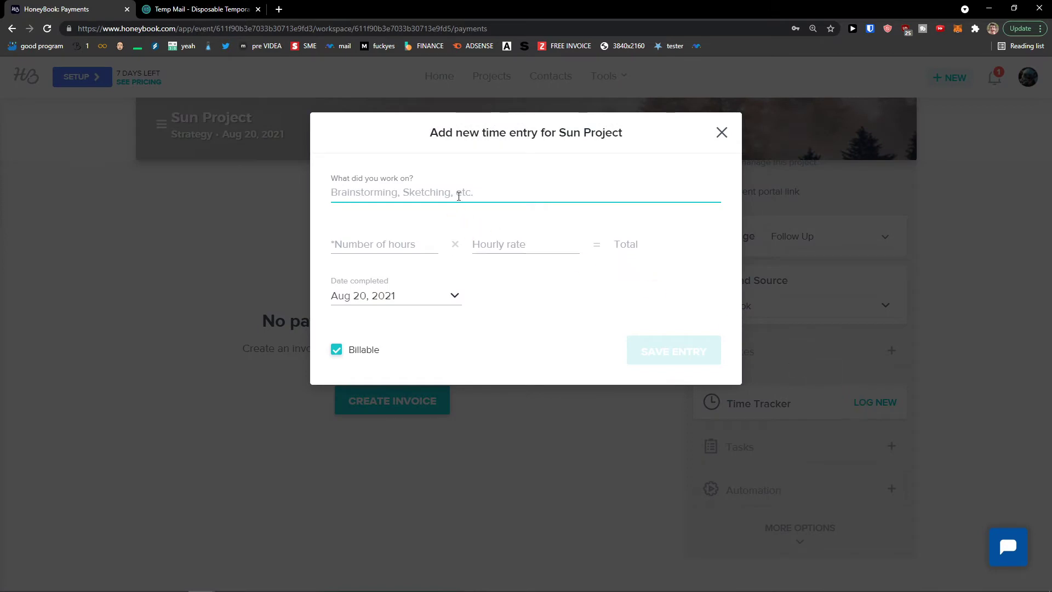
left_click(432, 236)
left_click(443, 201)
type("Brainstorming")
key("Tab")
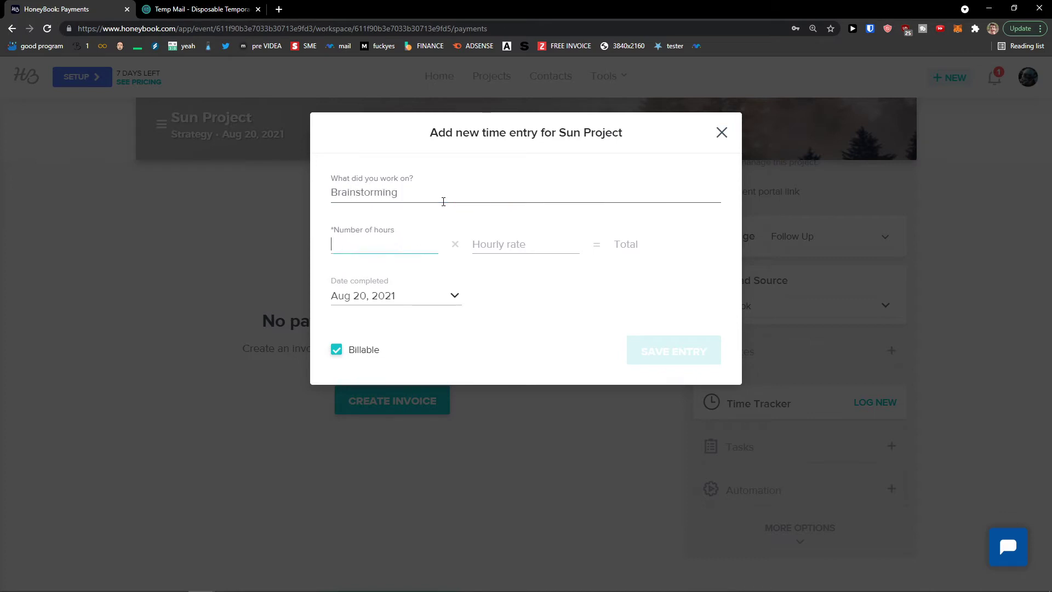
type("20")
key("Tab")
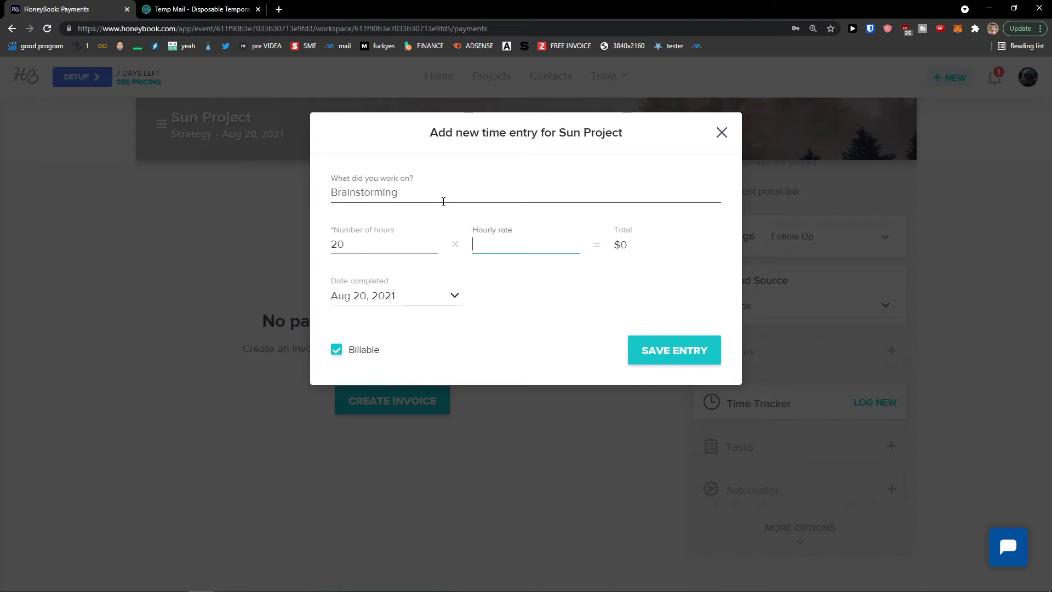
left_click(530, 320)
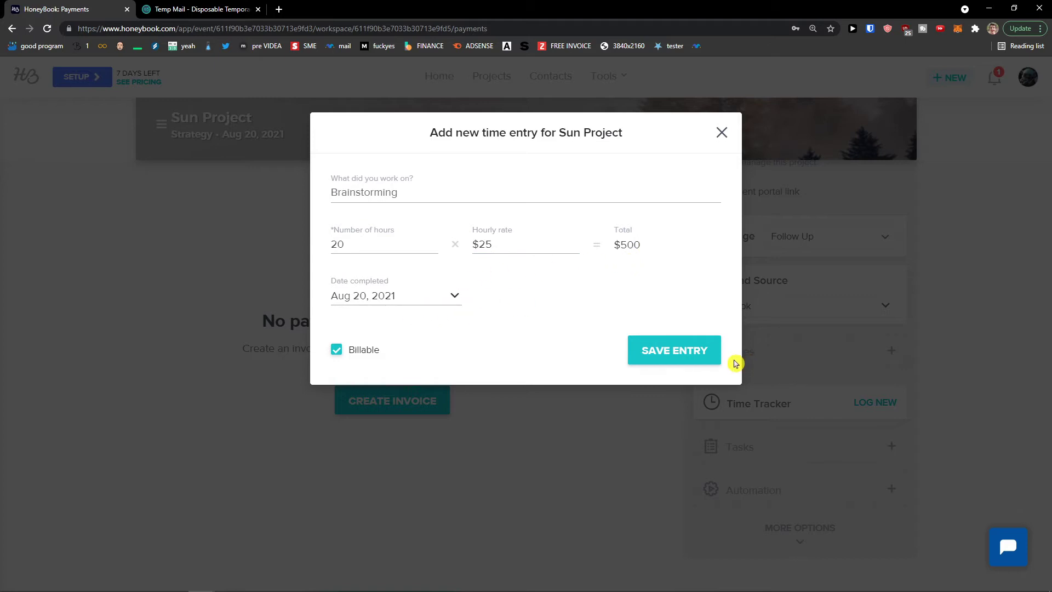
left_click(697, 353)
scroll(821, 450, "down", 1)
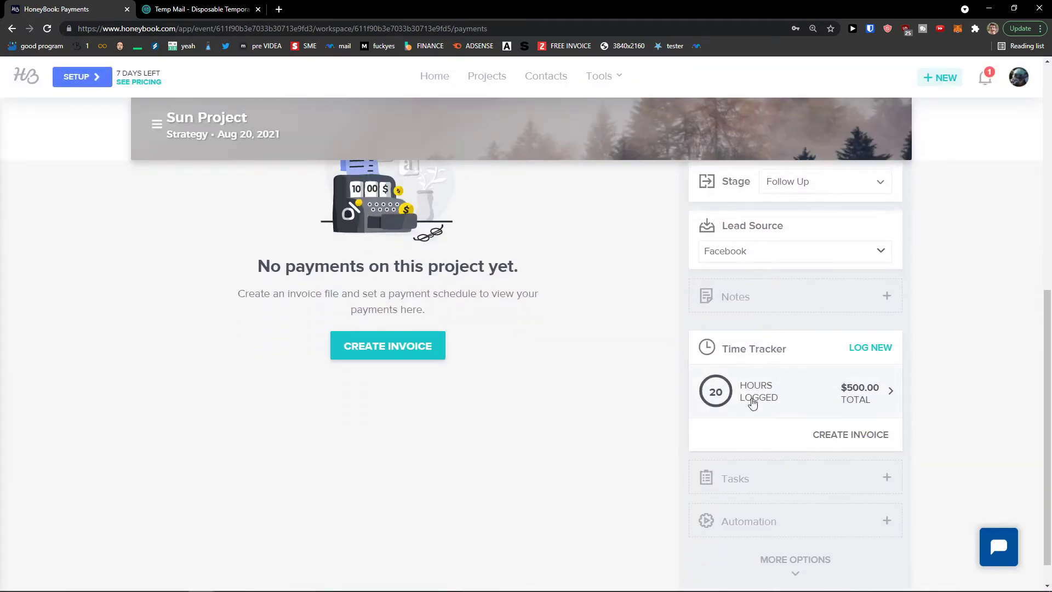
scroll(830, 349, "up", 1)
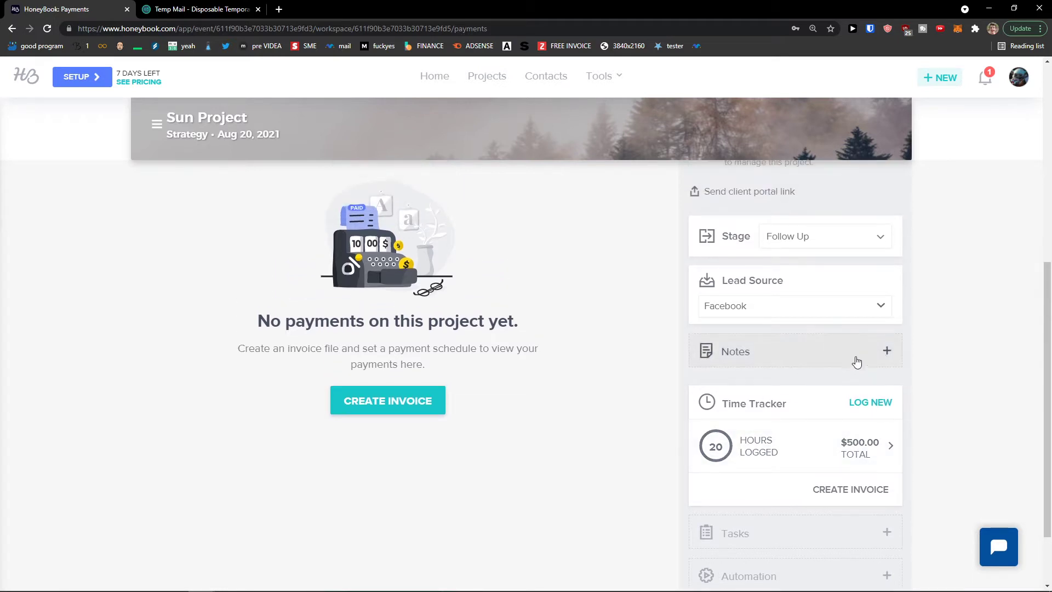
Add a private note reading '123' to the project and close the notes
left_click(859, 358)
left_click(368, 152)
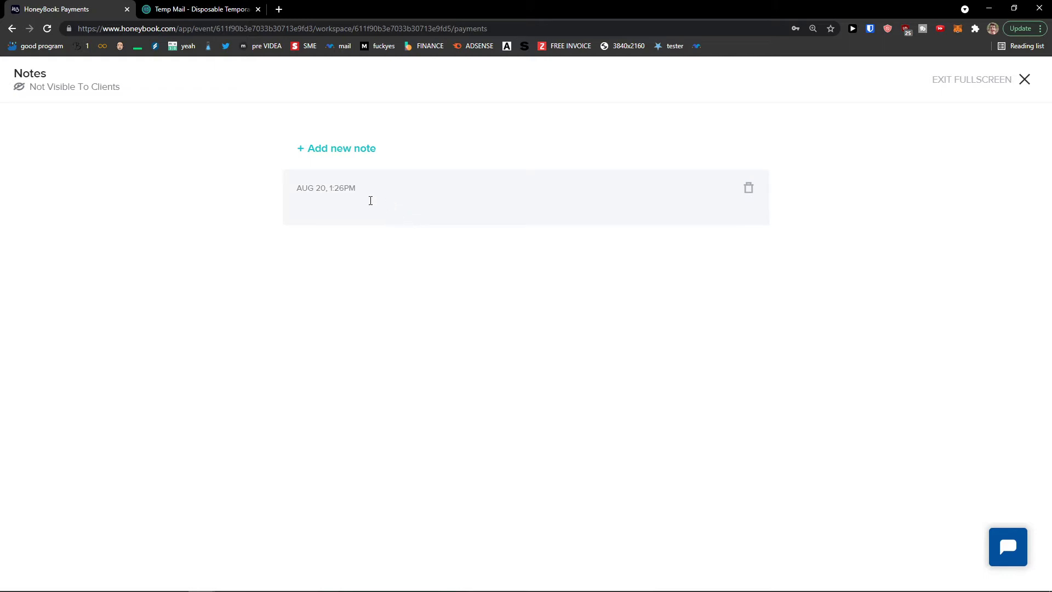
type("123")
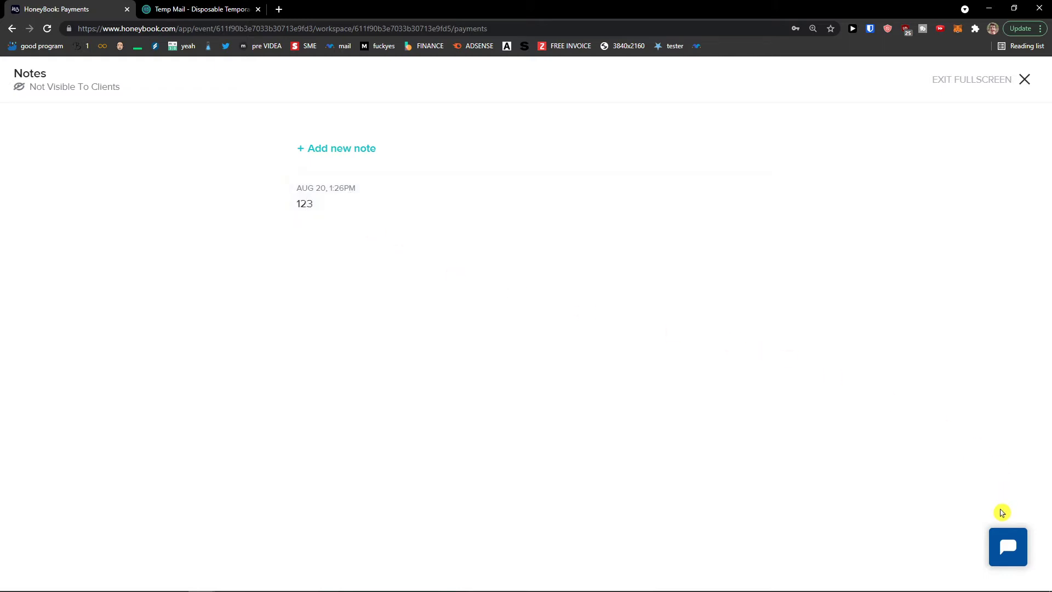
left_click(984, 81)
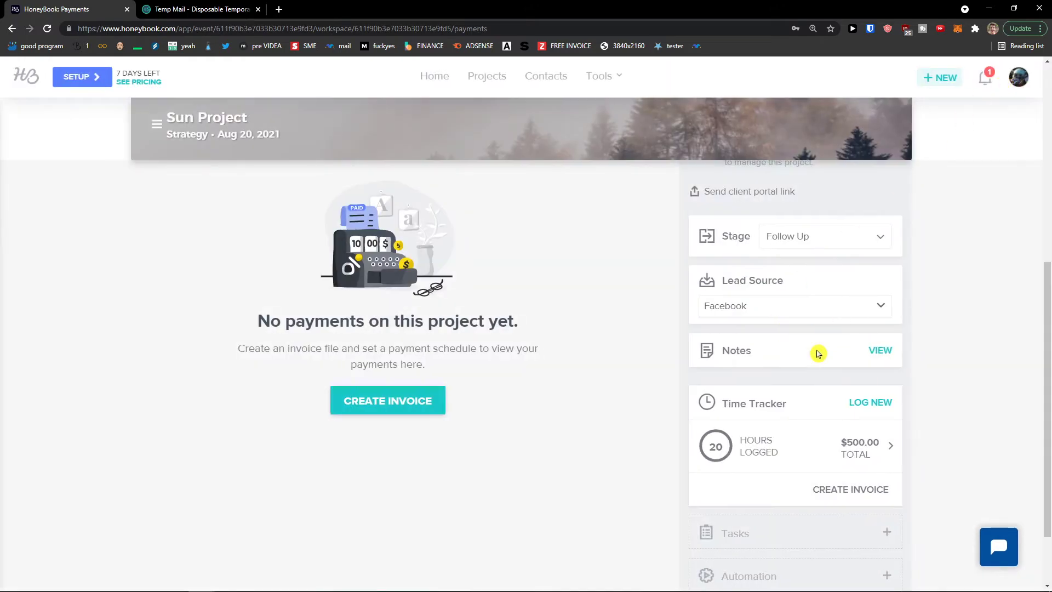
Create a 'Call a client' task due Today
scroll(838, 323, "down", 1)
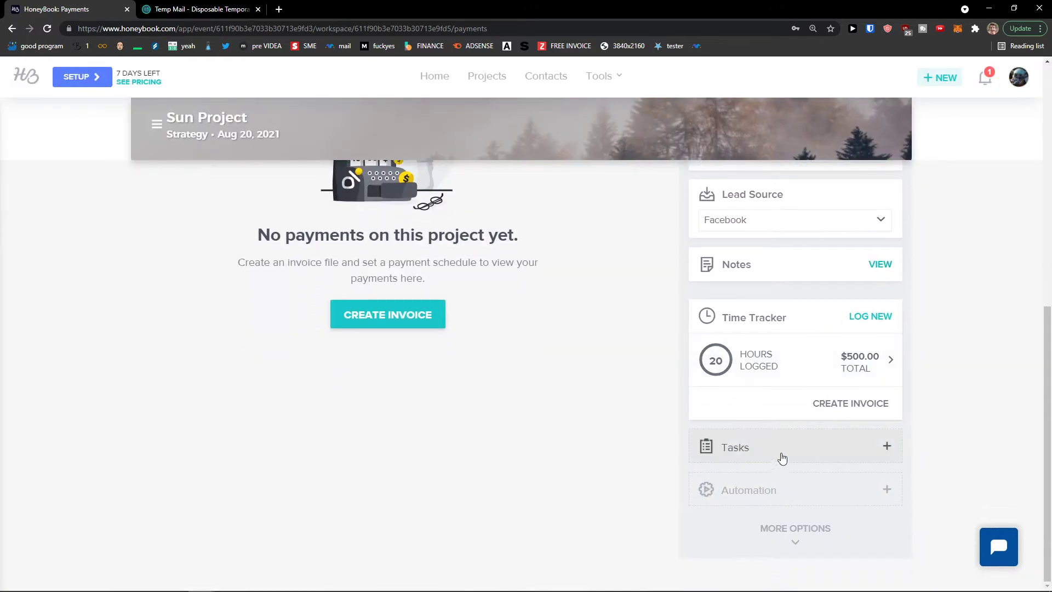
left_click(887, 448)
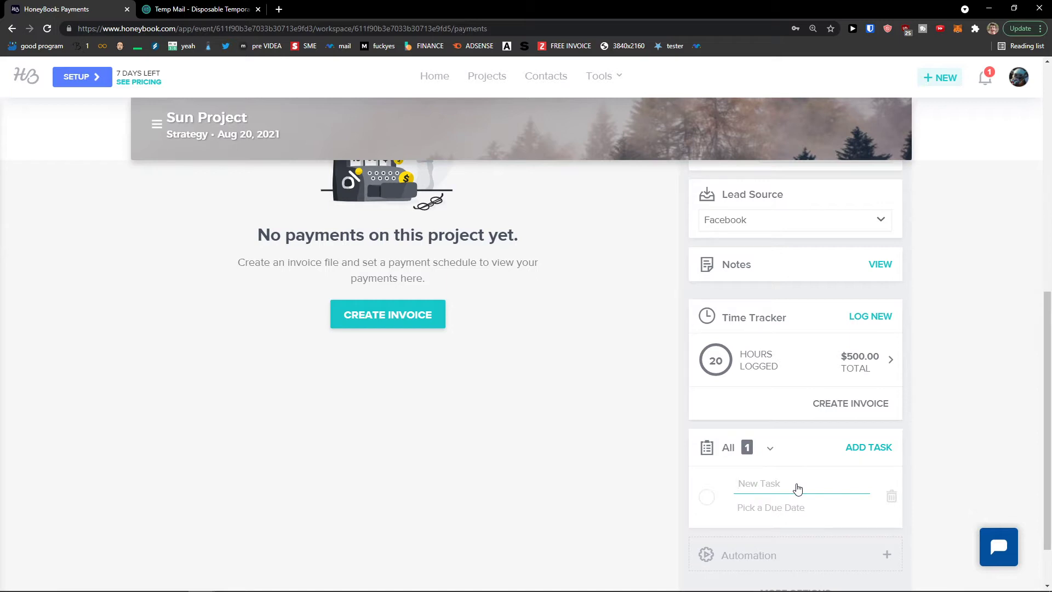
type("Call a client")
left_click(789, 507)
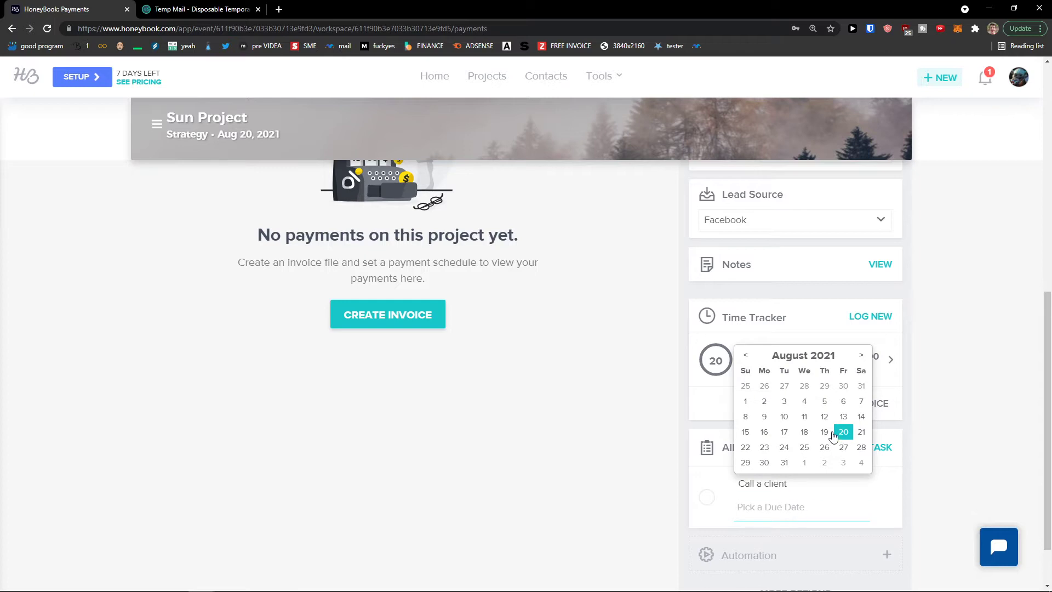
left_click(844, 432)
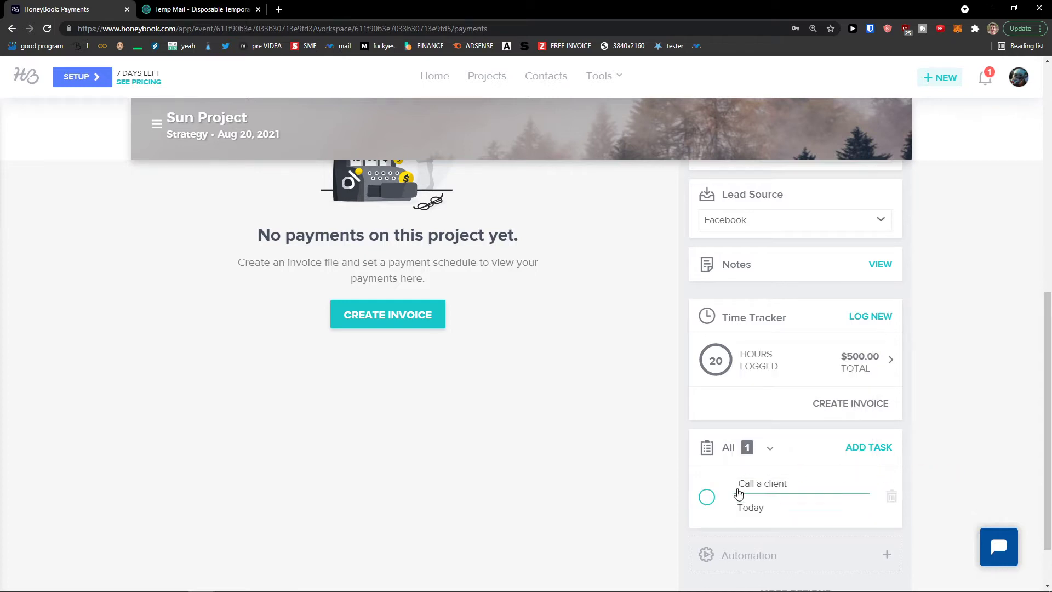
scroll(818, 483, "down", 1)
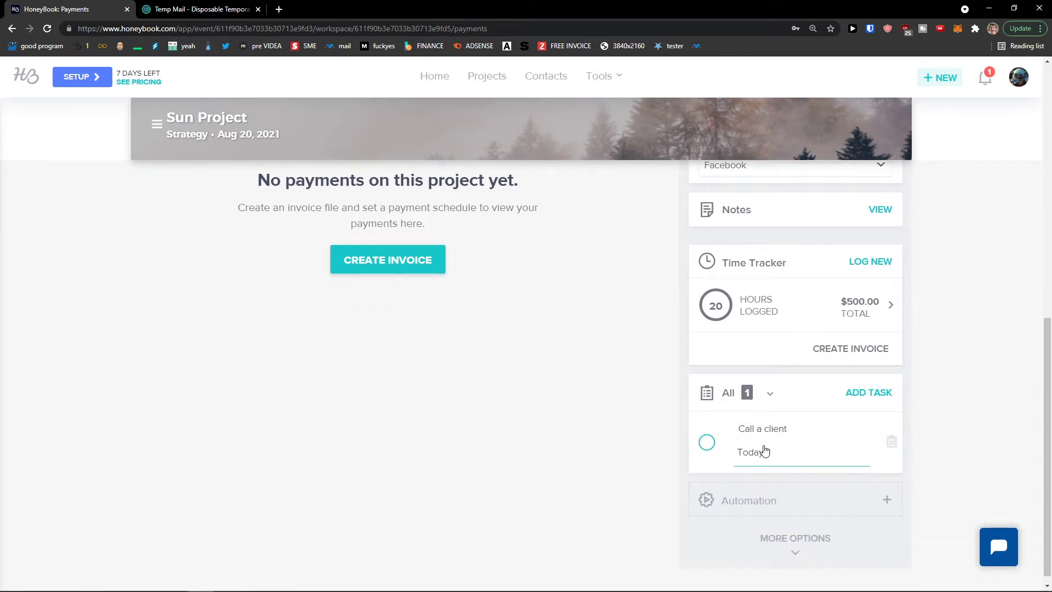
scroll(657, 470, "up", 2)
scroll(630, 472, "up", 7)
scroll(588, 459, "down", 3)
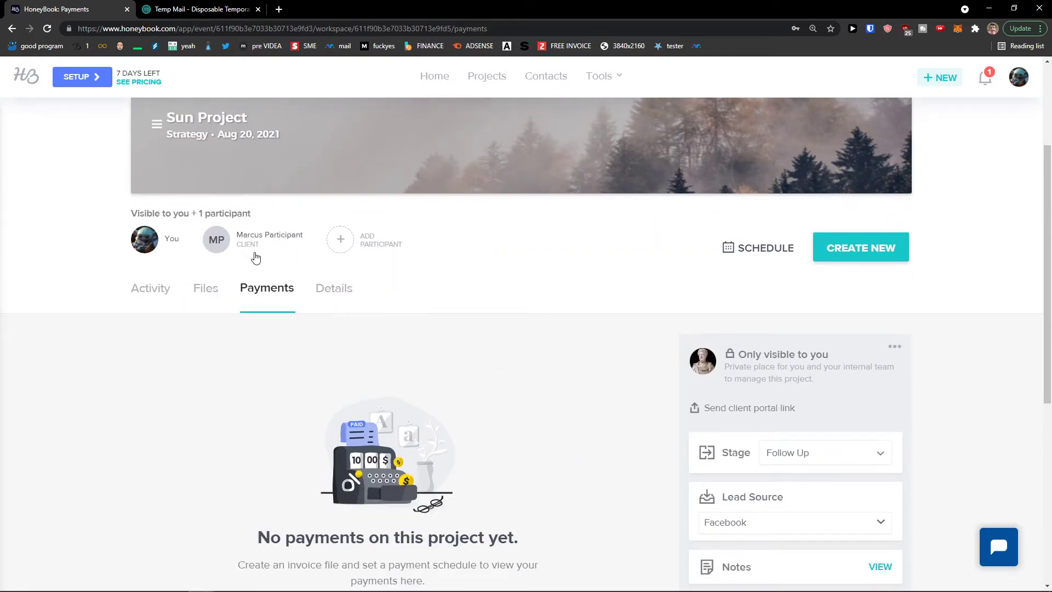
scroll(274, 269, "down", 7)
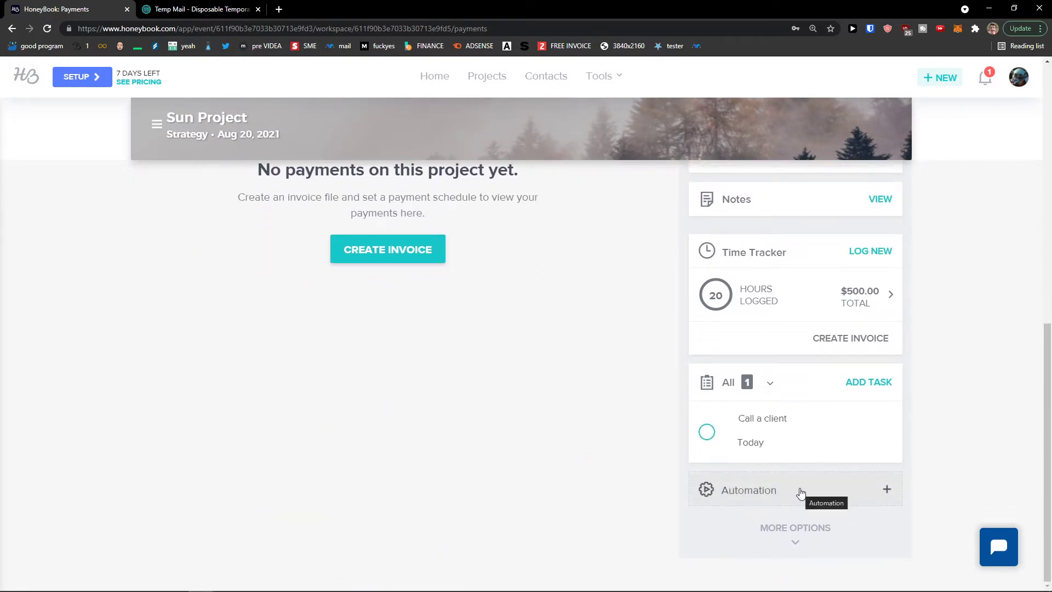
Open the sample inquiry automation for customizing, then leave without applying it
left_click(799, 493)
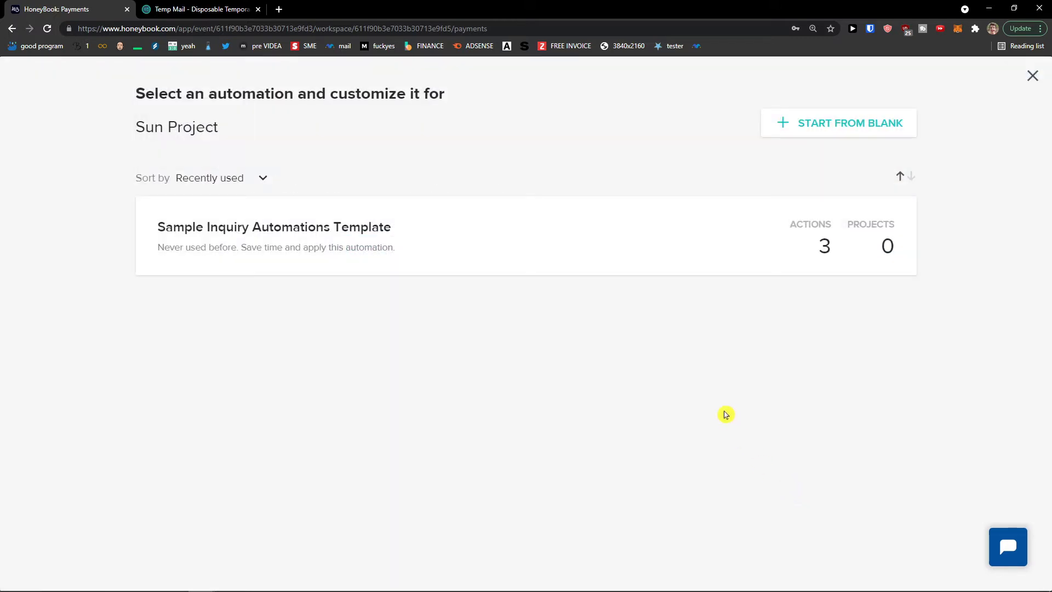
mouse_move(485, 235)
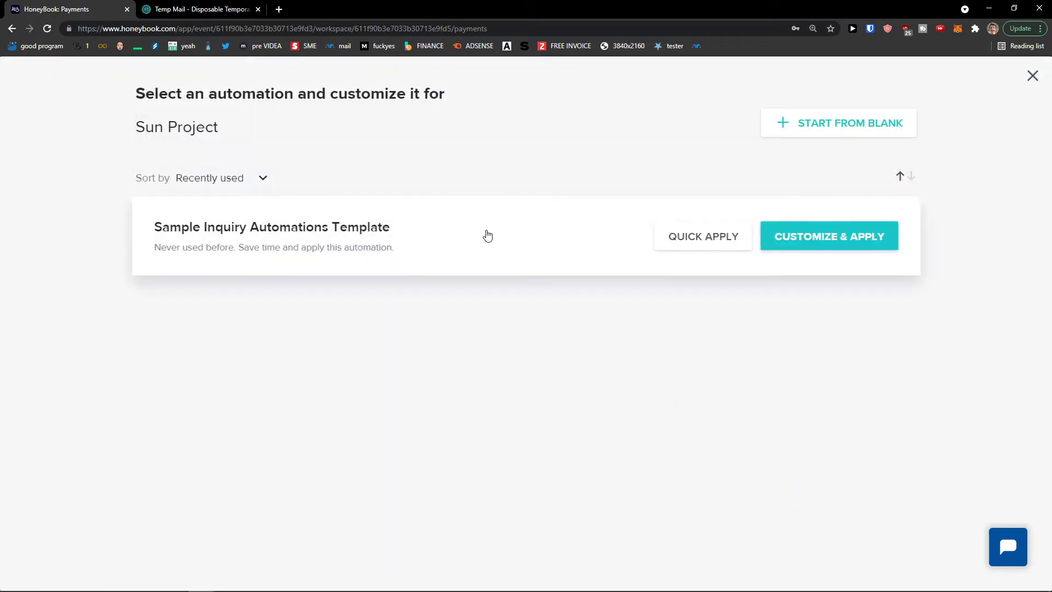
left_click(487, 235)
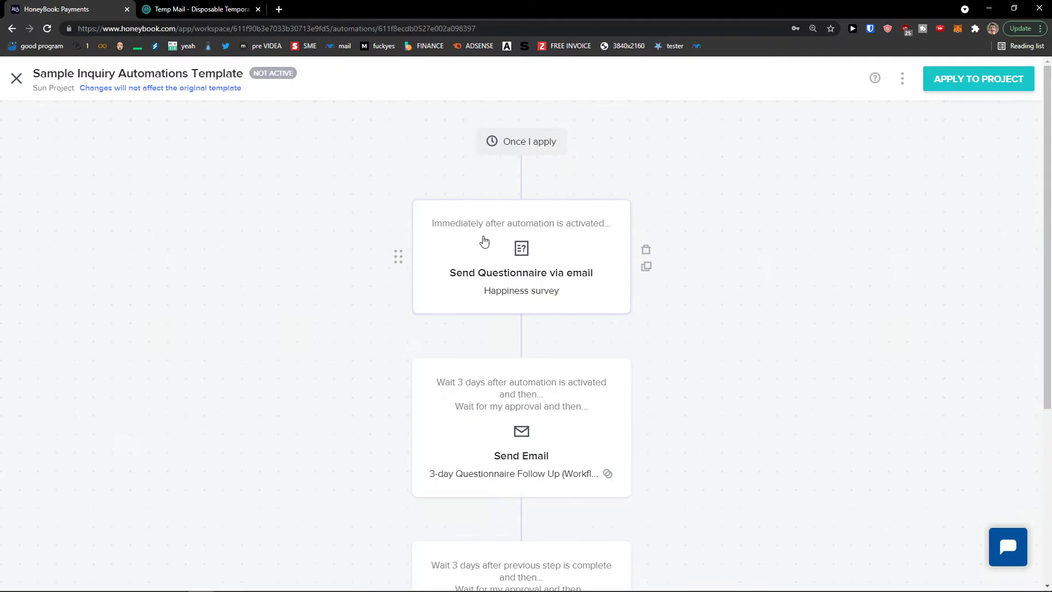
scroll(386, 272, "down", 5)
scroll(389, 273, "up", 5)
scroll(393, 273, "down", 5)
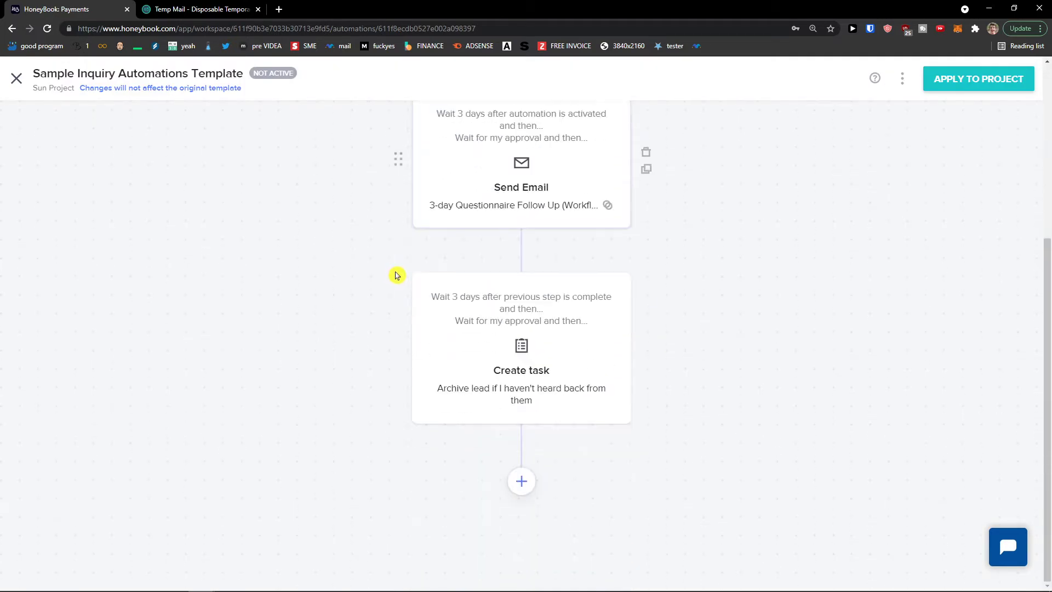
left_click(16, 78)
Show the Create New choices for project files, including Invoice
scroll(477, 293, "down", 4)
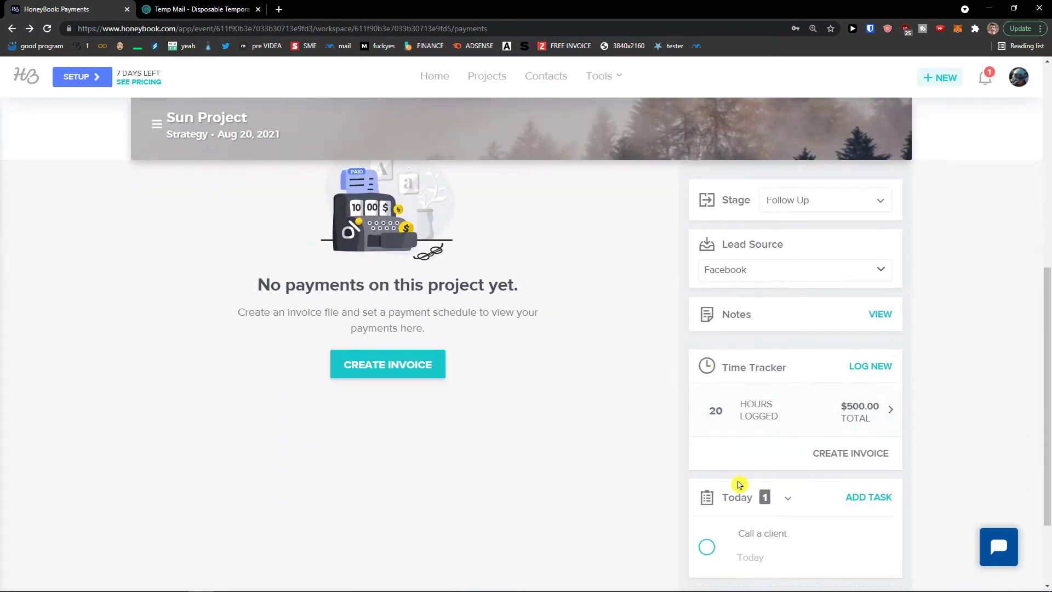
scroll(738, 485, "down", 2)
scroll(740, 491, "up", 5)
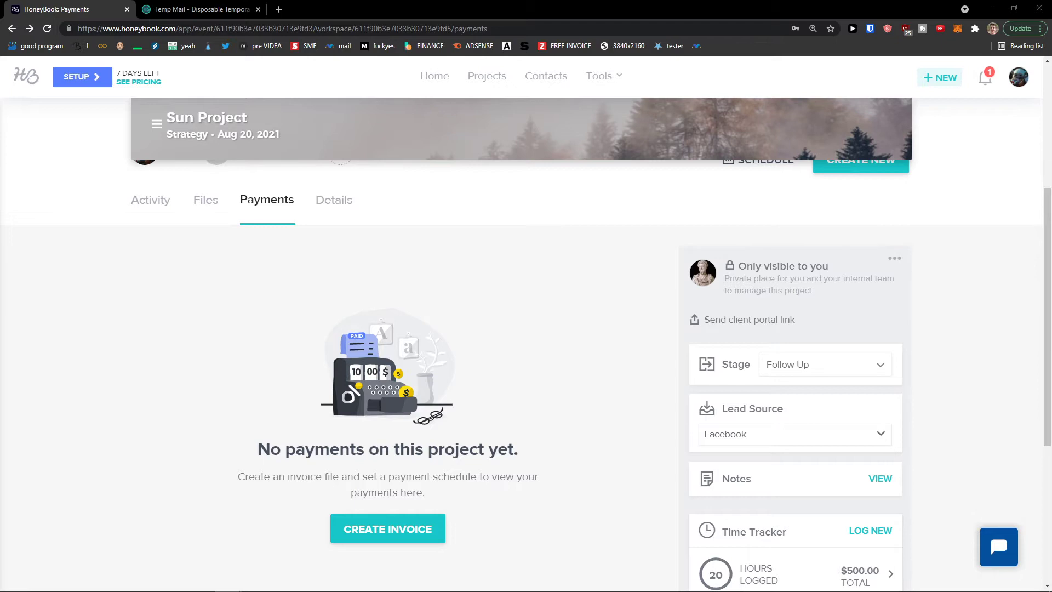
scroll(333, 307, "up", 2)
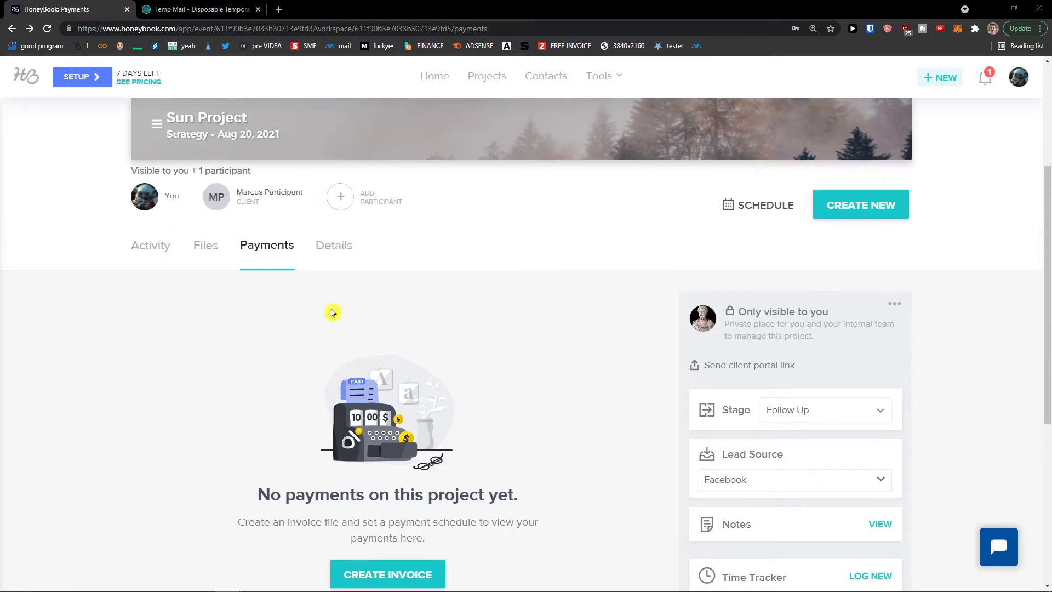
left_click(864, 270)
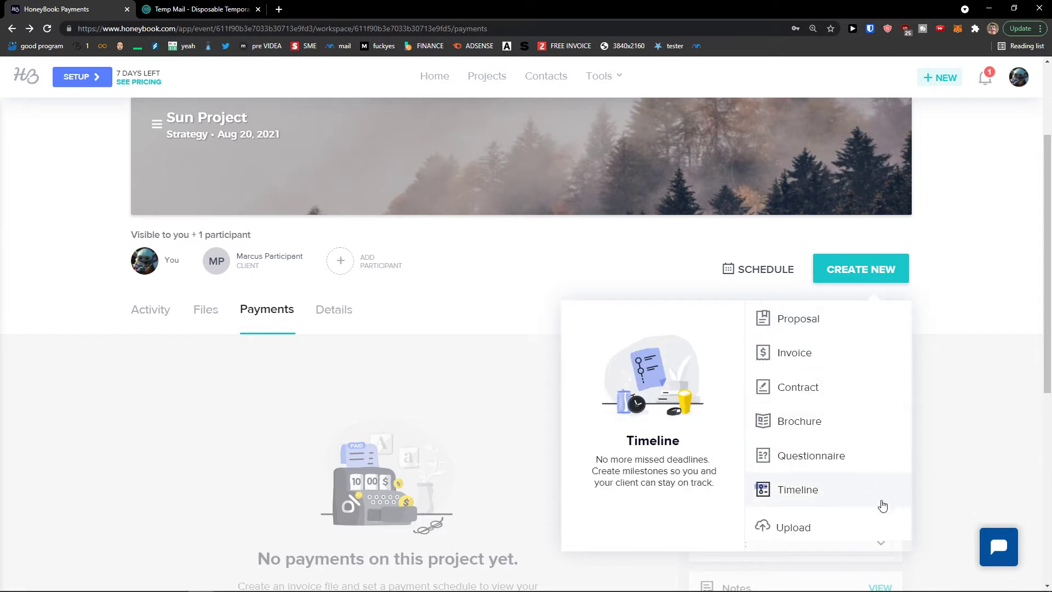
Start a new invoice for Sun Project from the Standard template
left_click(813, 355)
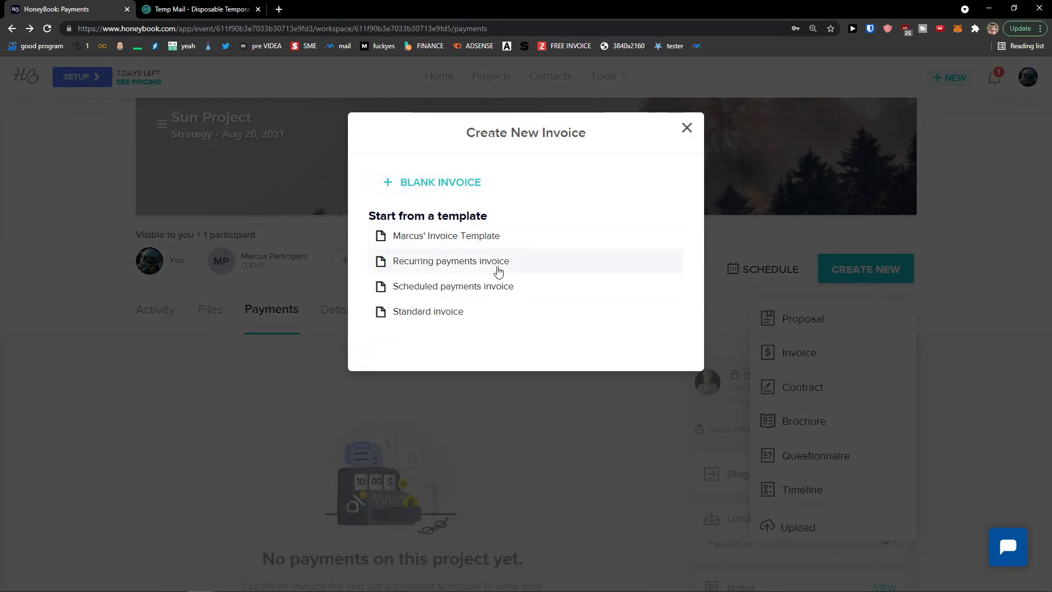
left_click(488, 316)
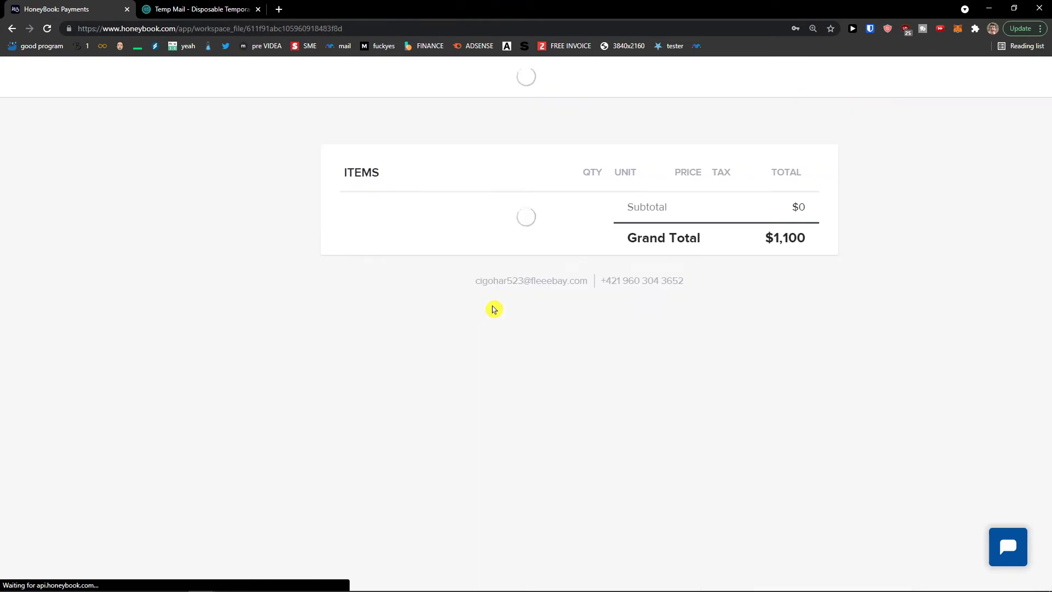
scroll(599, 269, "down", 2)
scroll(589, 268, "up", 2)
scroll(482, 263, "up", 1)
scroll(411, 285, "down", 1)
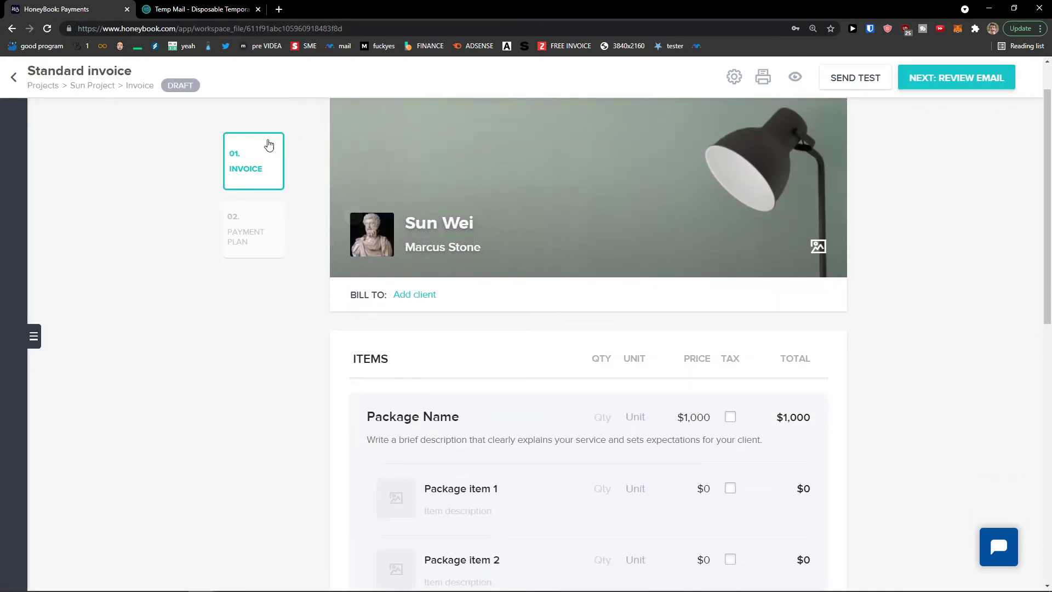
Bill the invoice to the project's client
left_click(409, 296)
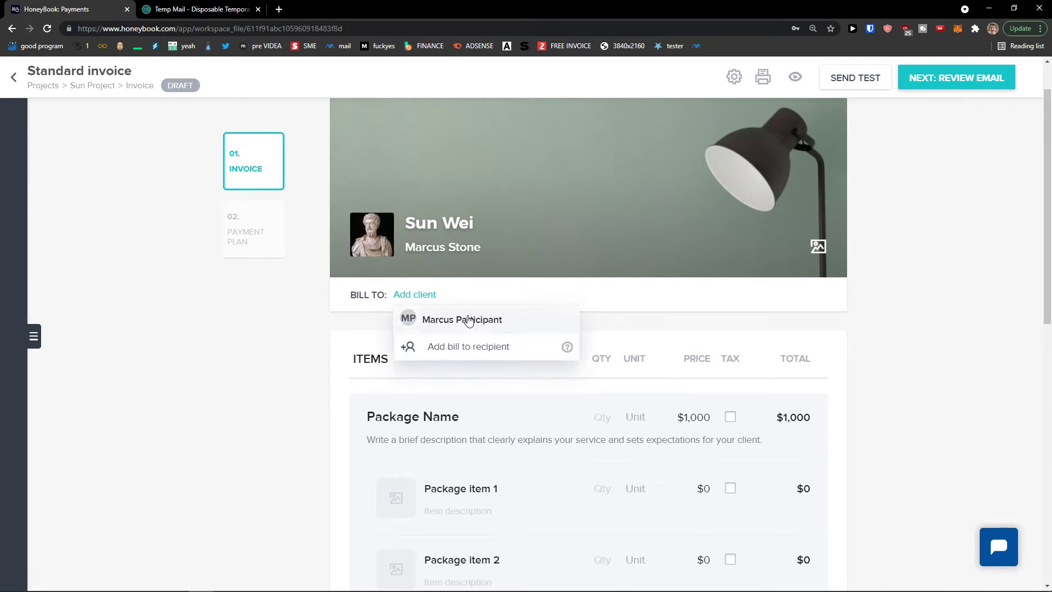
left_click(459, 348)
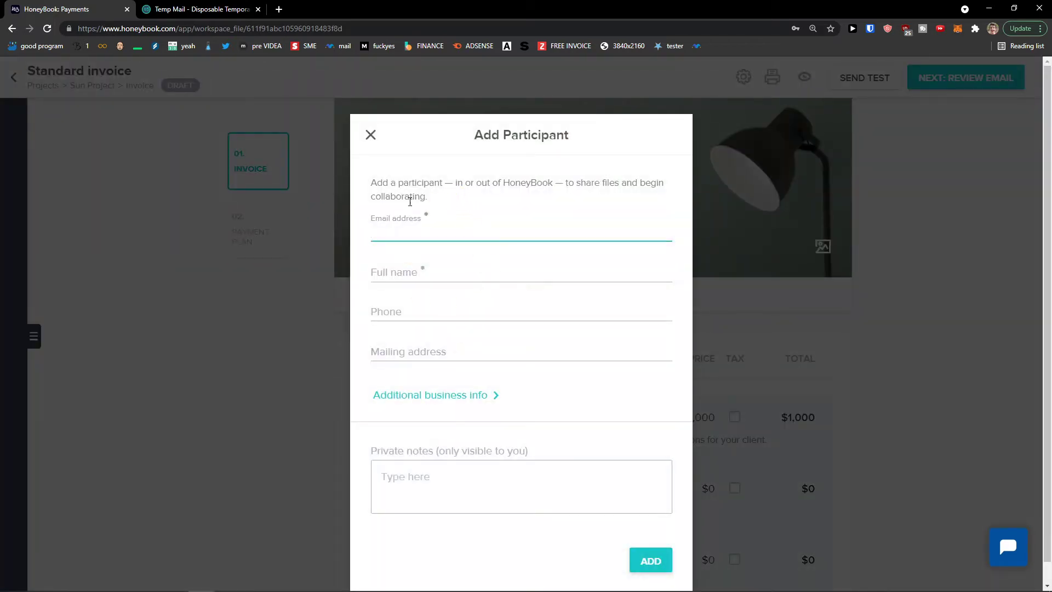
left_click(372, 135)
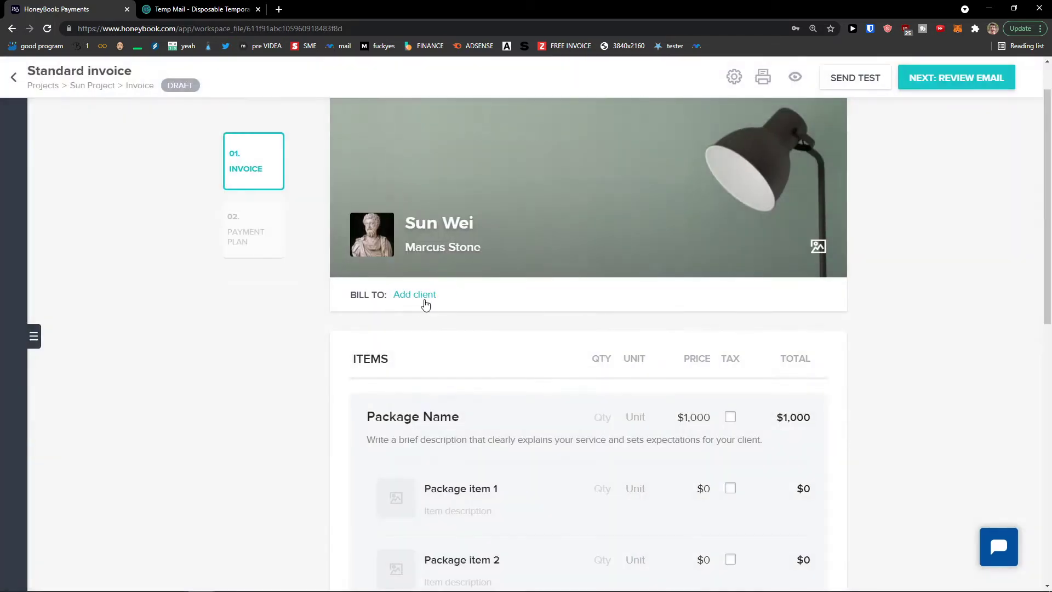
left_click(427, 300)
left_click(476, 325)
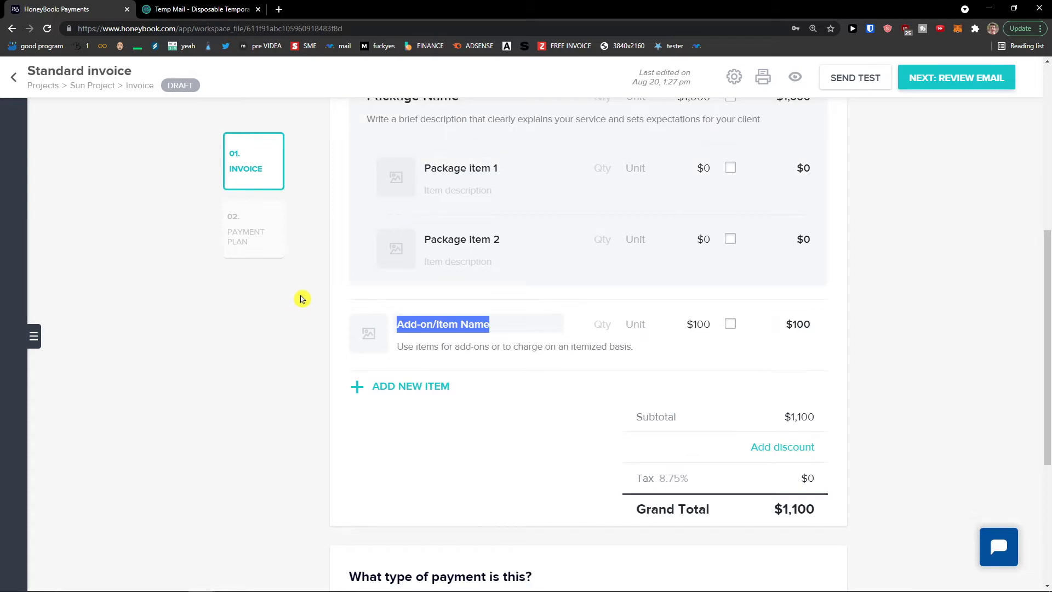
scroll(319, 296, "up", 4)
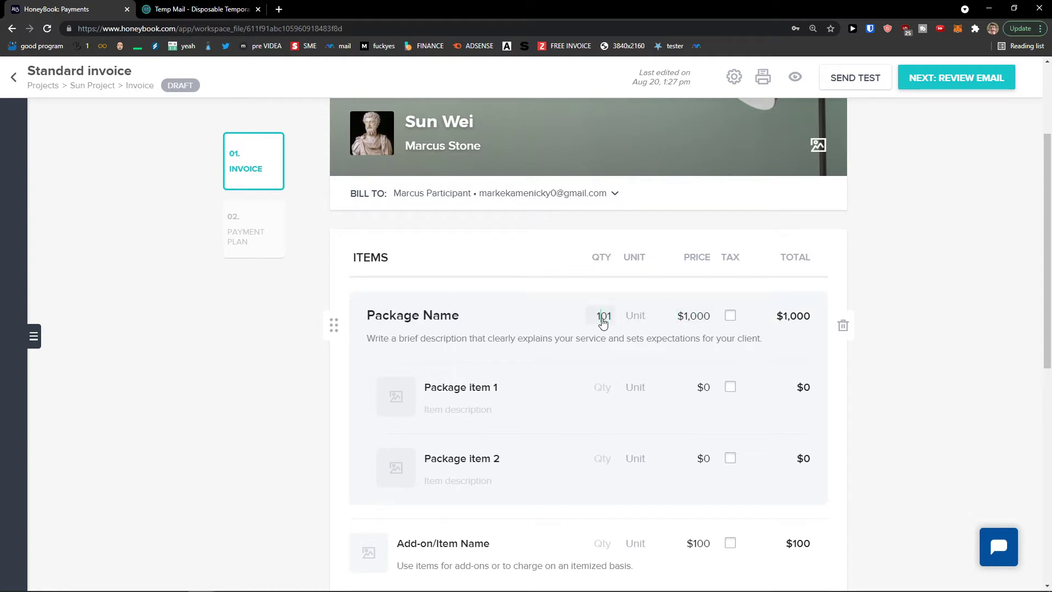
Set the package unit to Item and remove Package item 2
left_click(635, 318)
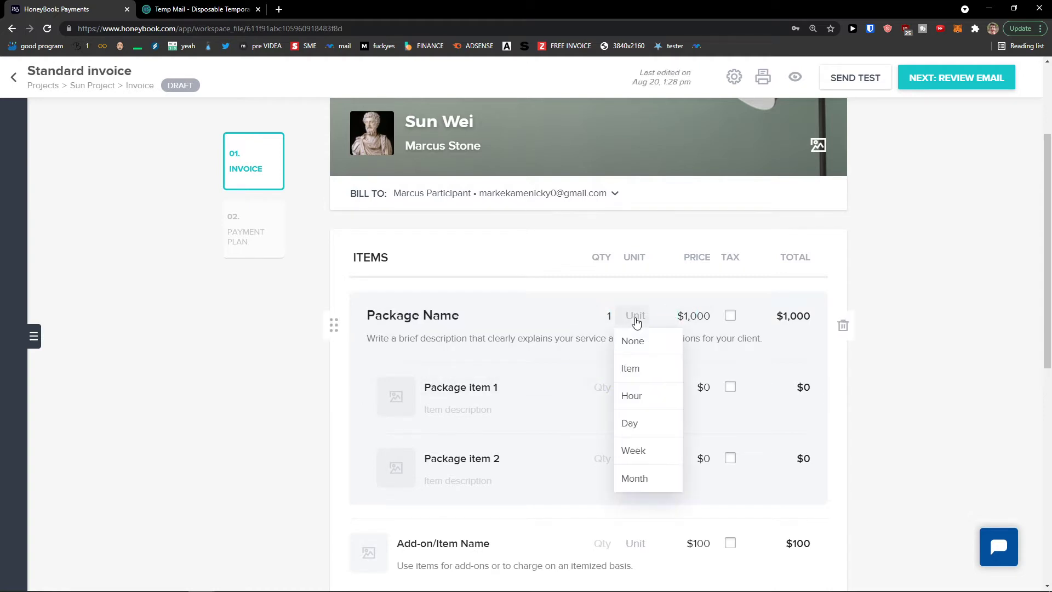
left_click(639, 348)
left_click(635, 317)
left_click(653, 367)
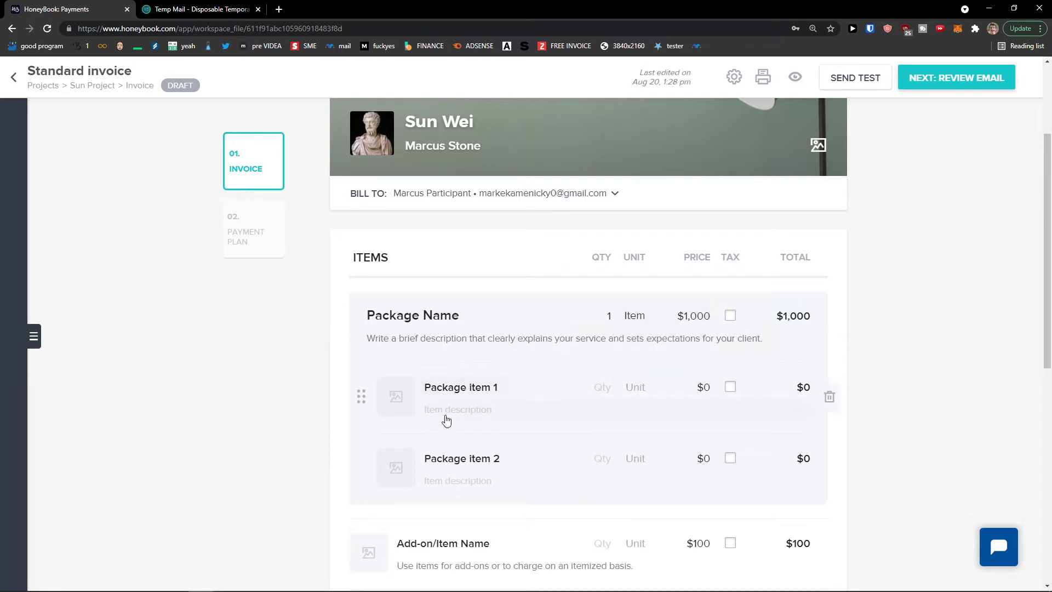
left_click(828, 467)
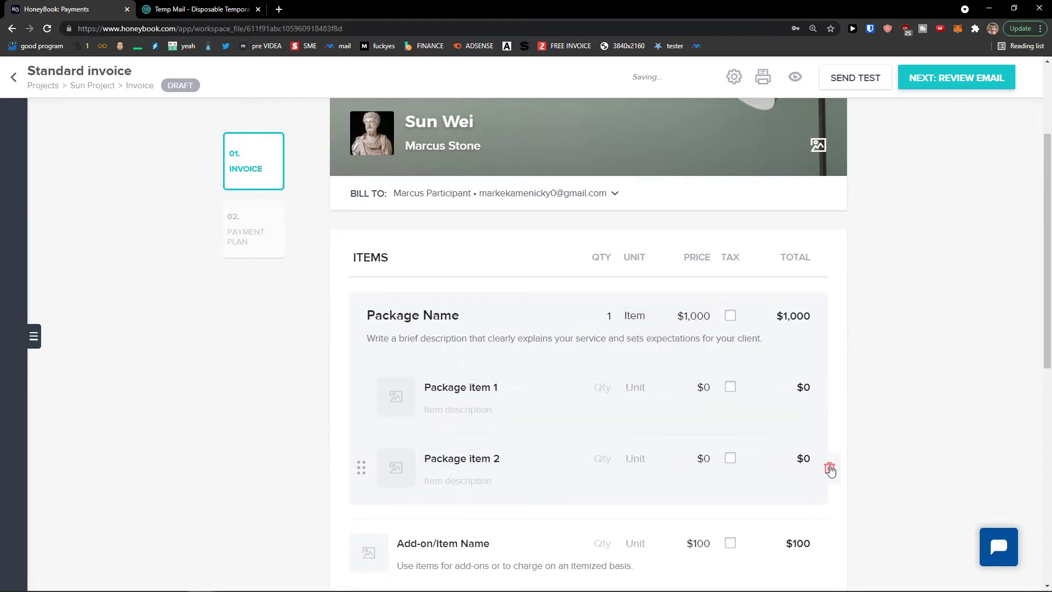
Rename the package and name its first item 'Youtube Video'
triple_click(481, 390)
triple_click(390, 315)
type("Youtube Video")
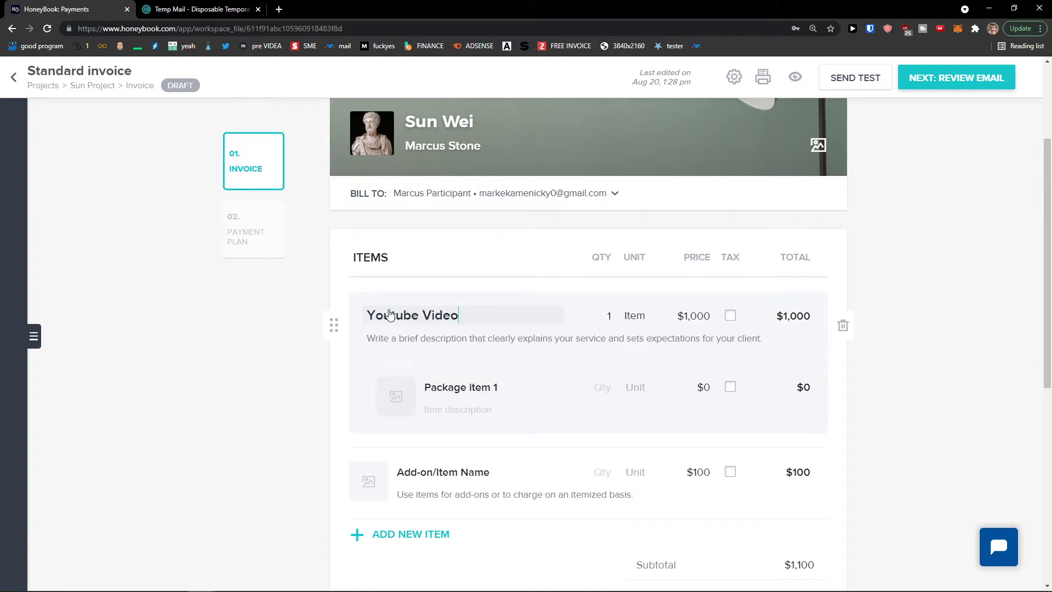
left_click(477, 394)
triple_click(478, 394)
type("Youtube Video")
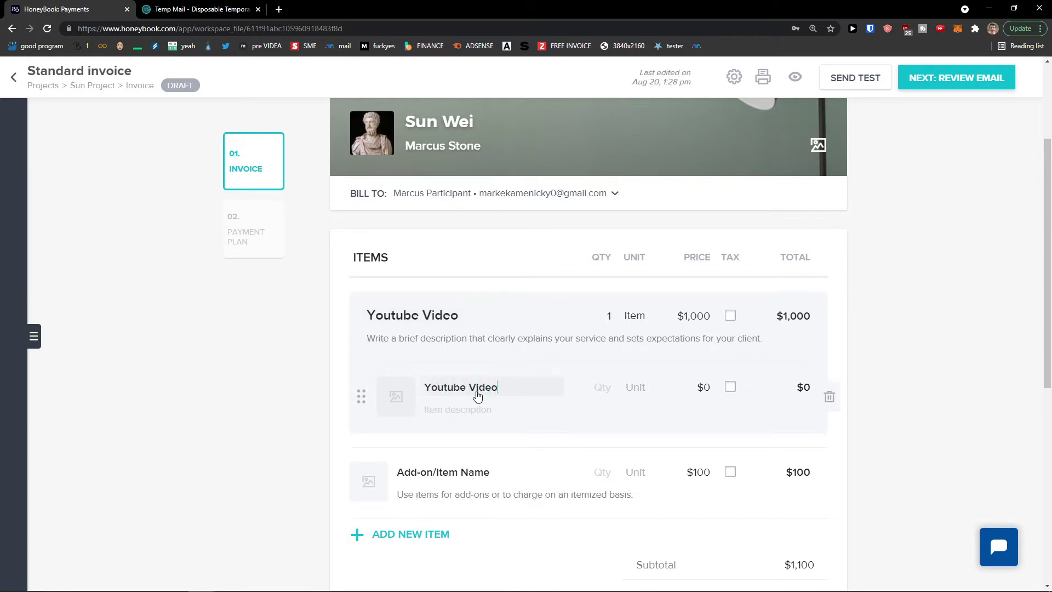
left_click(509, 411)
Give the Youtube Video item unit Item and price $50, and delete the unused add-on row
left_click(611, 394)
left_click(635, 390)
left_click(646, 437)
left_click(692, 389)
left_click_drag(698, 389, 715, 388)
type("50")
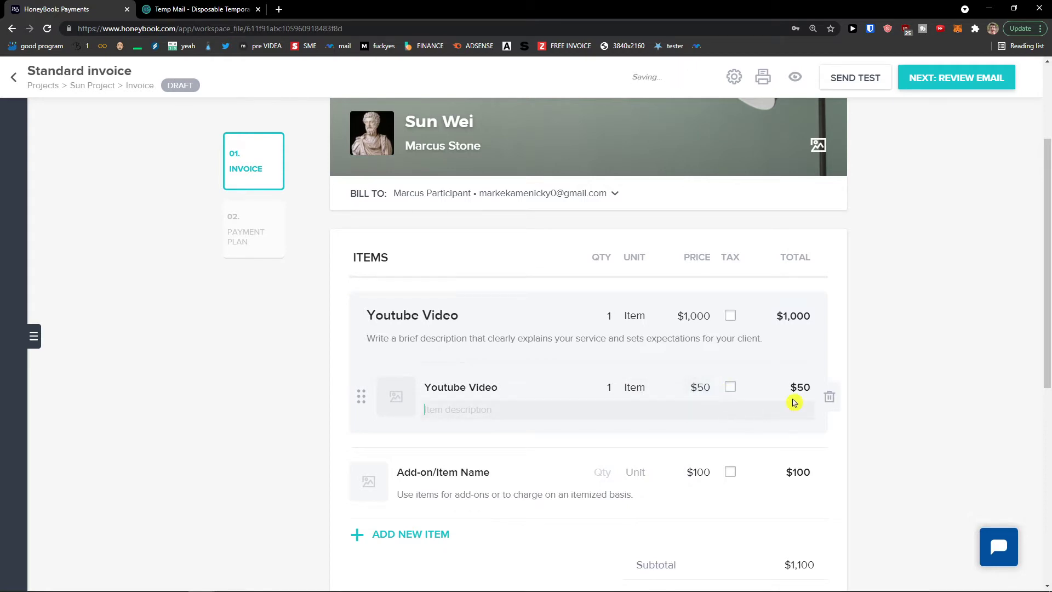
scroll(712, 419, "down", 1)
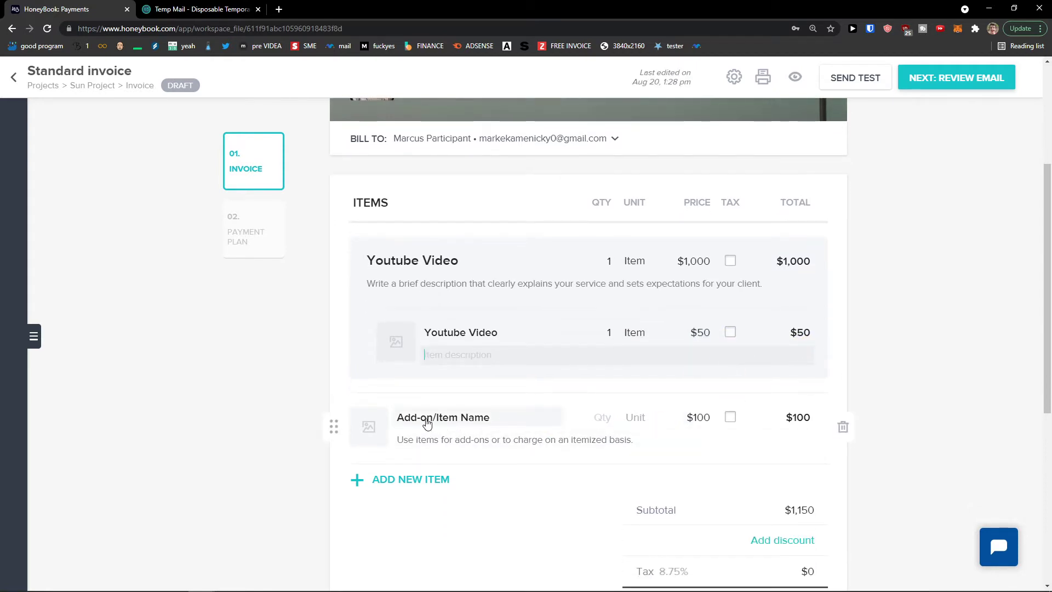
left_click(842, 432)
Enter 111 as the second item's description, with the total reaching $1,050
scroll(854, 430, "down", 1)
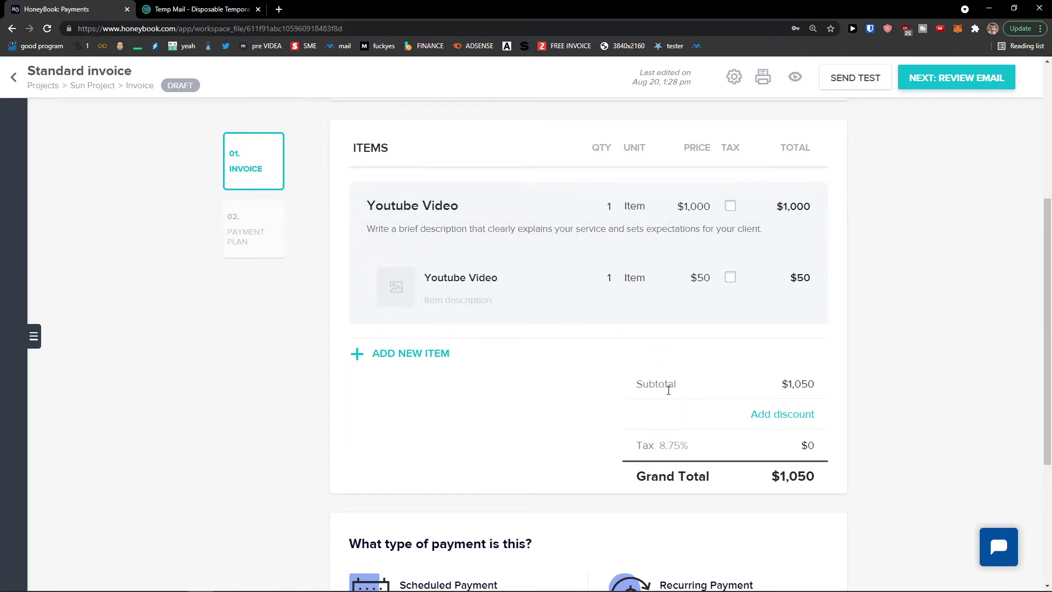
scroll(734, 397, "down", 1)
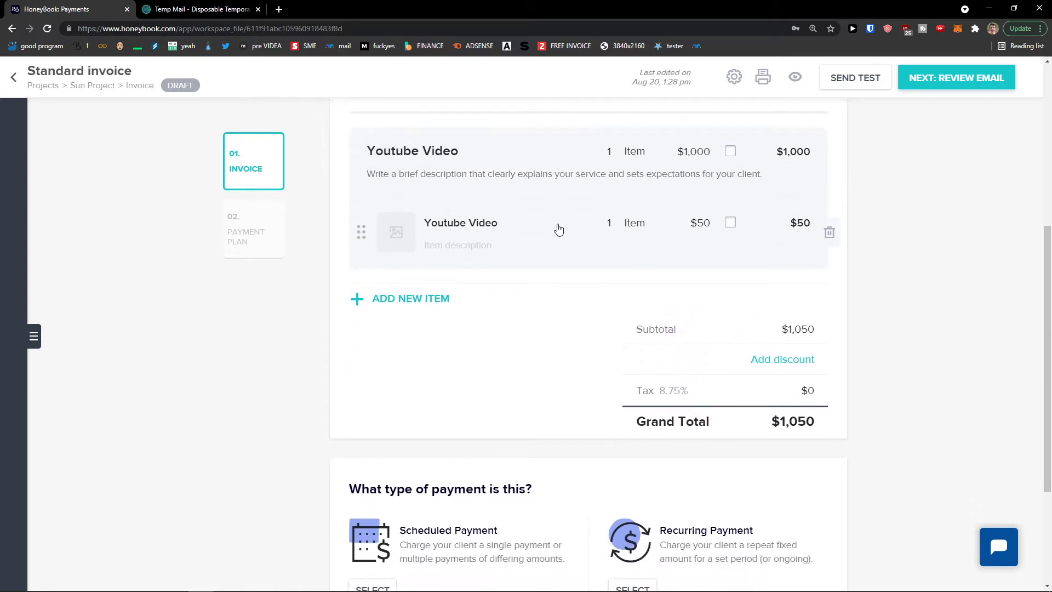
type("111")
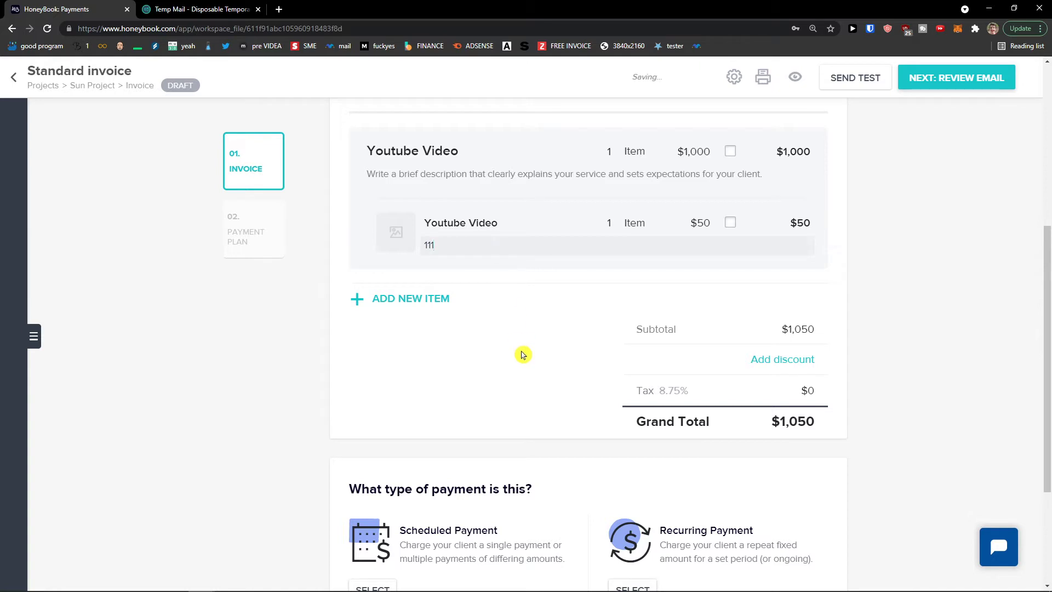
scroll(620, 415, "up", 1)
scroll(608, 408, "up", 2)
scroll(603, 404, "down", 3)
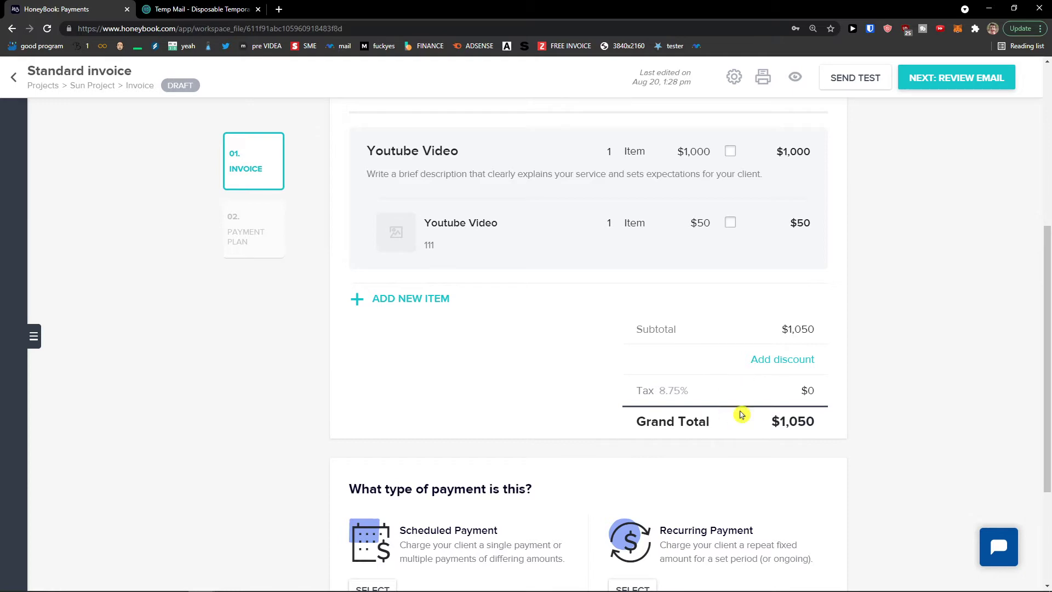
scroll(672, 385, "down", 1)
scroll(672, 385, "down", 3)
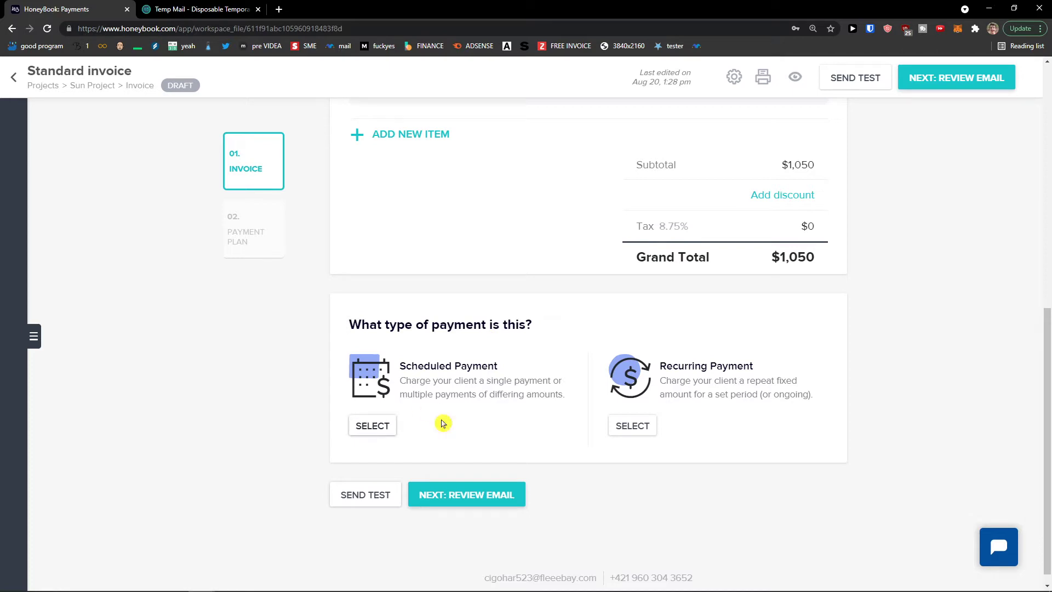
Select Recurring Payment and look over its start-date and end options without changing them
left_click(636, 433)
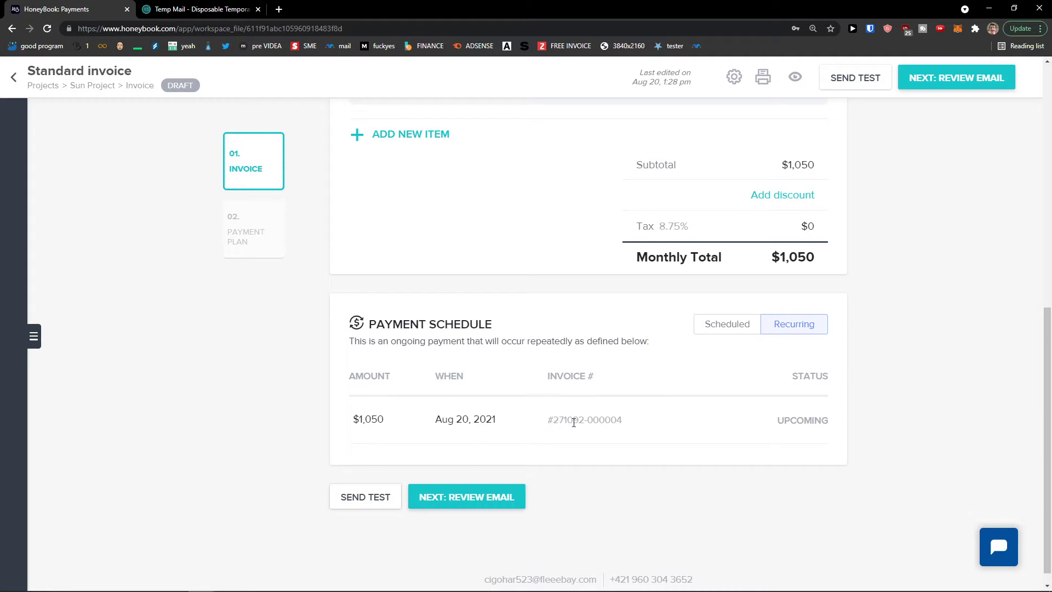
left_click_drag(361, 341, 634, 341)
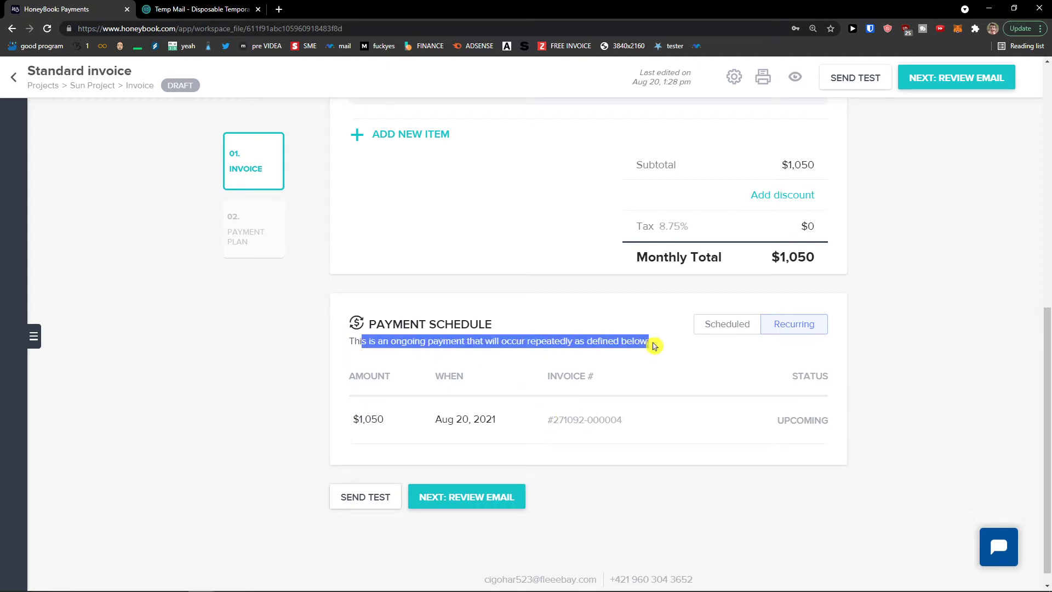
left_click(558, 423)
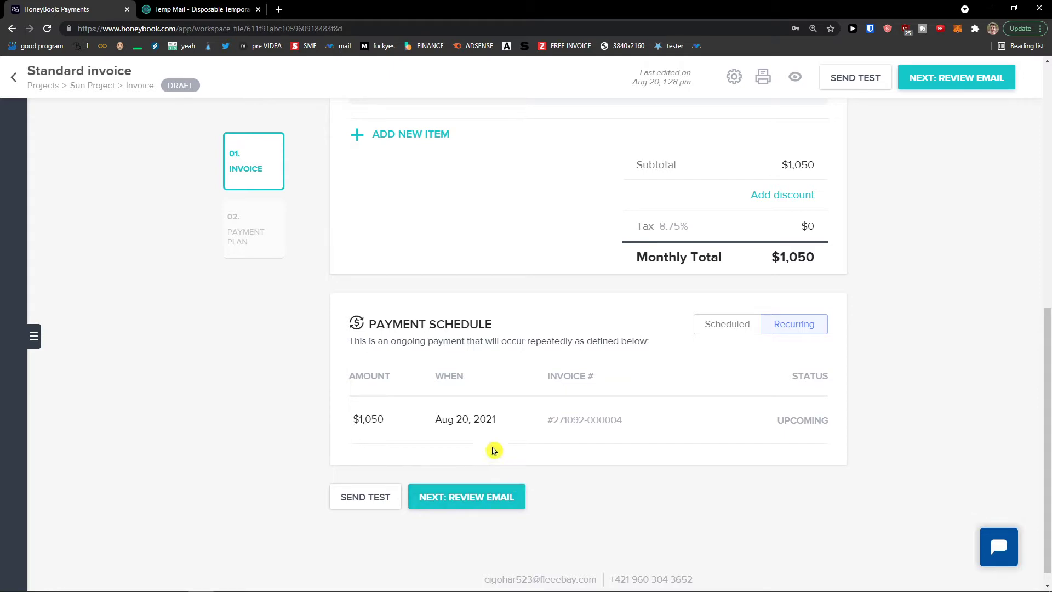
left_click(464, 422)
left_click(500, 340)
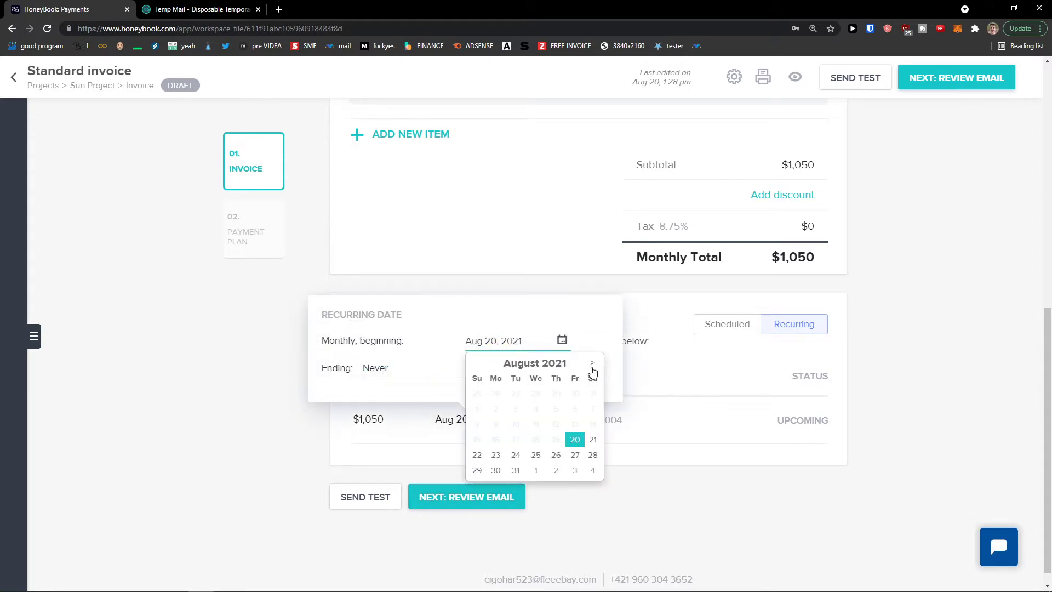
left_click(471, 367)
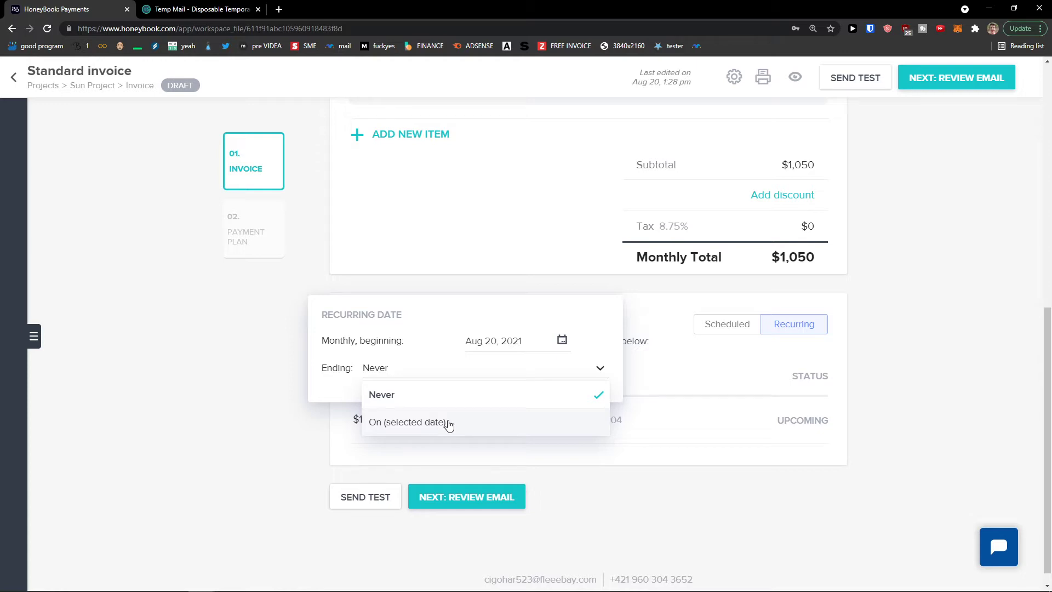
left_click(592, 503)
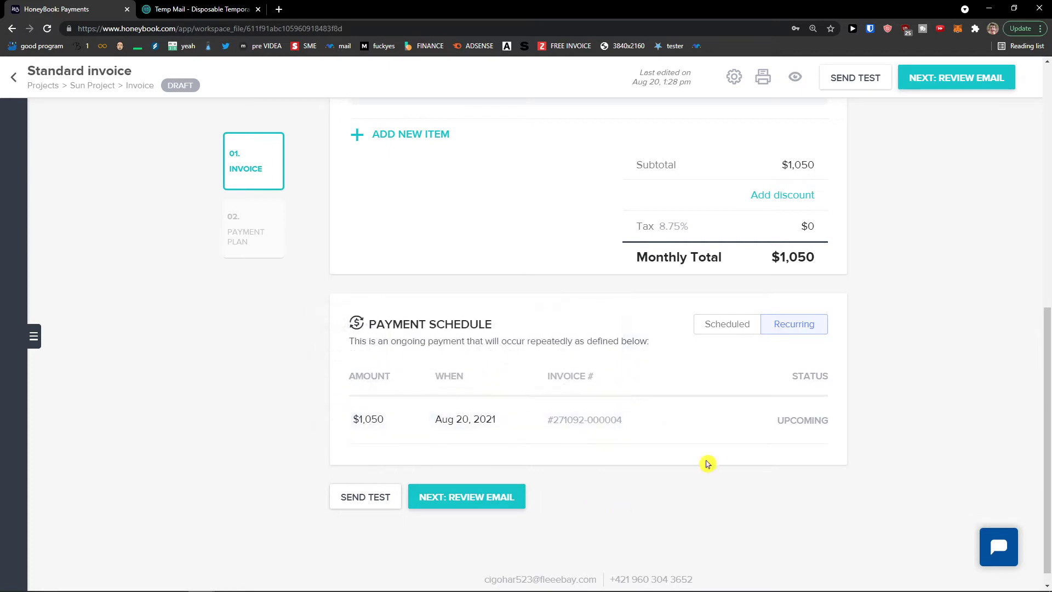
Try Scheduled payments, setting the first payment due after the project date
left_click(718, 328)
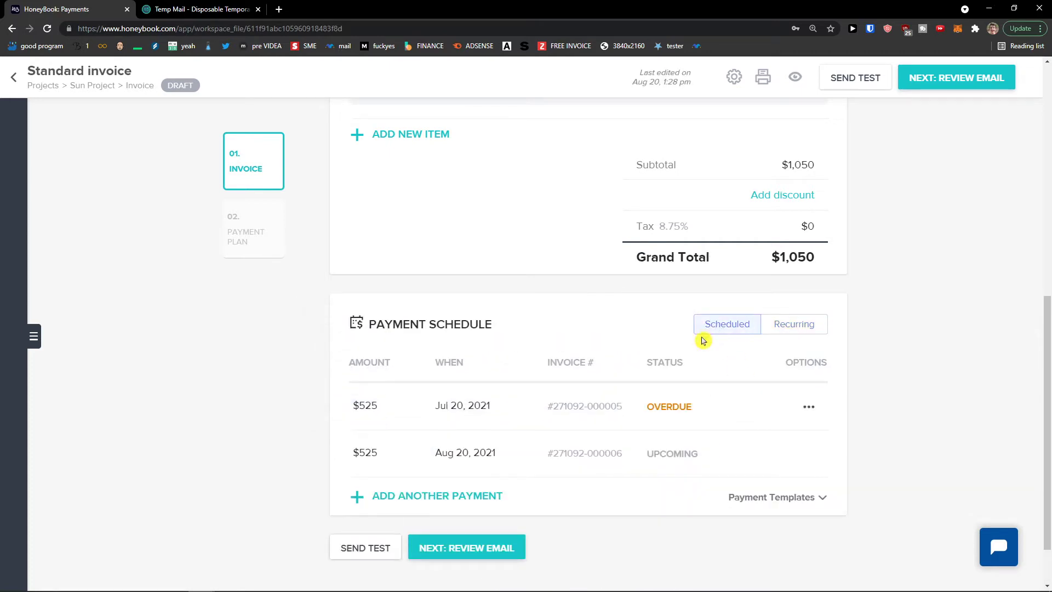
scroll(651, 417, "down", 1)
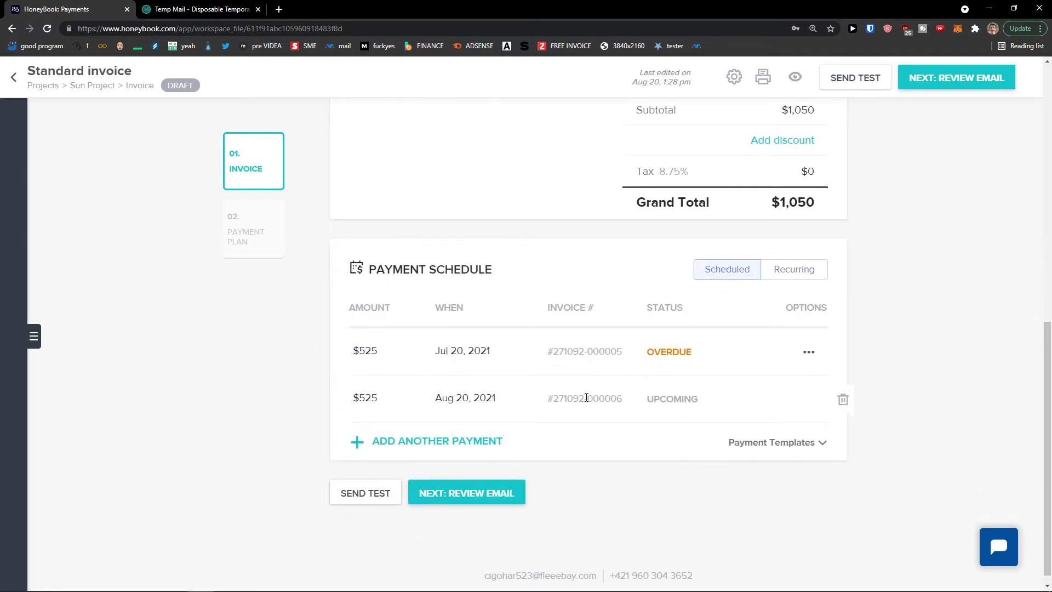
left_click(463, 351)
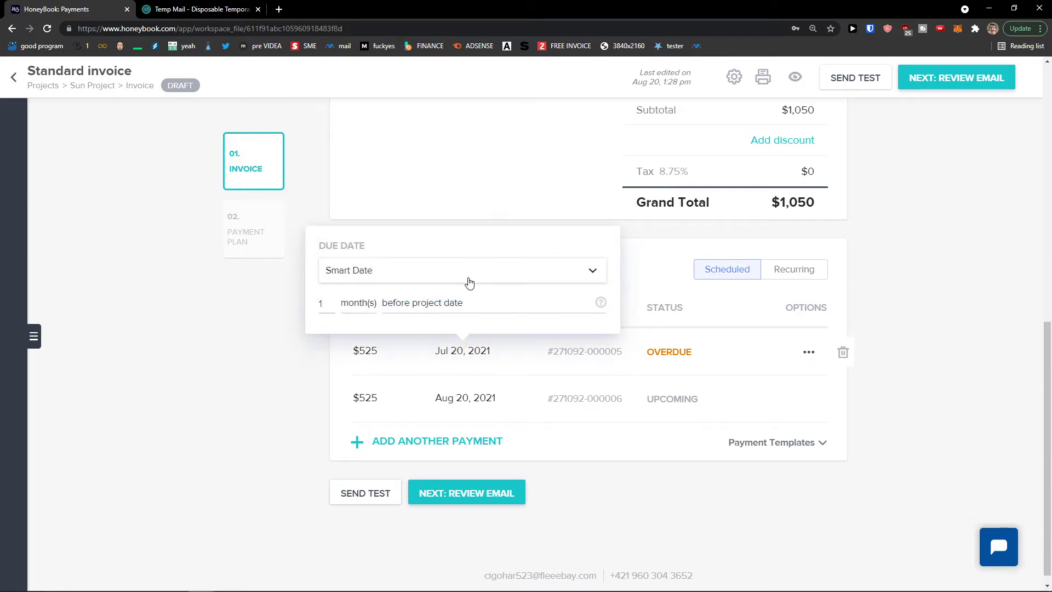
left_click(453, 302)
left_click(450, 357)
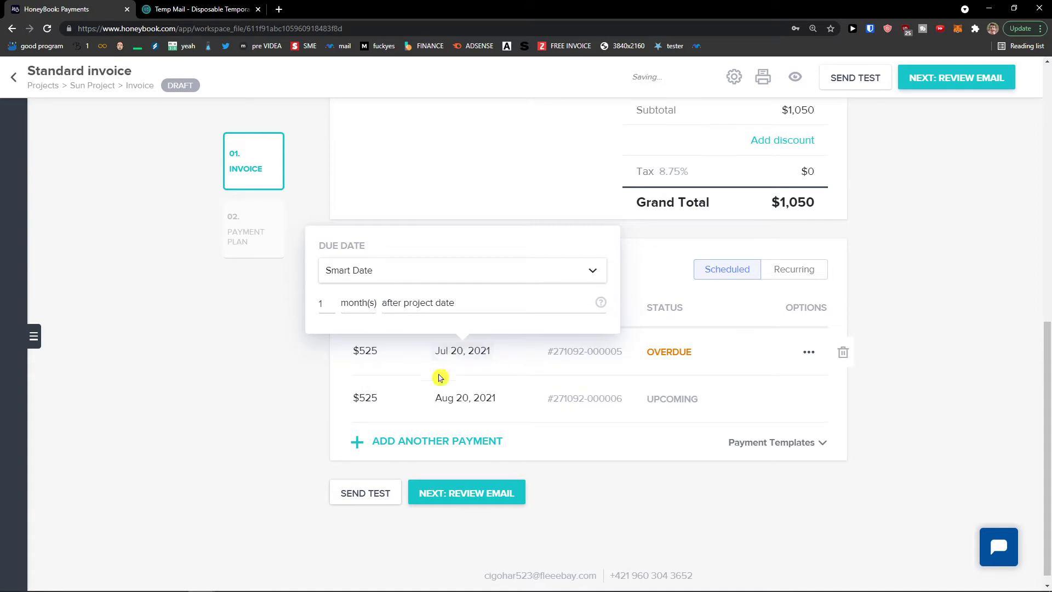
left_click(329, 416)
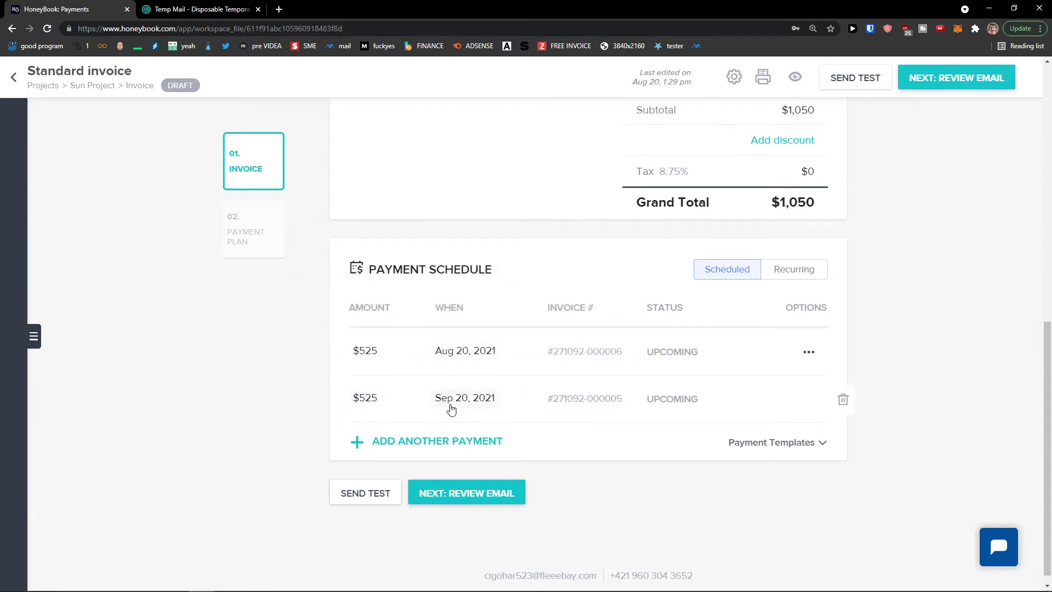
Delete both scheduled payments and return to a $1,050 monthly recurring plan from Aug 20, 2021
left_click(843, 356)
left_click(562, 370)
left_click(843, 389)
left_click(586, 371)
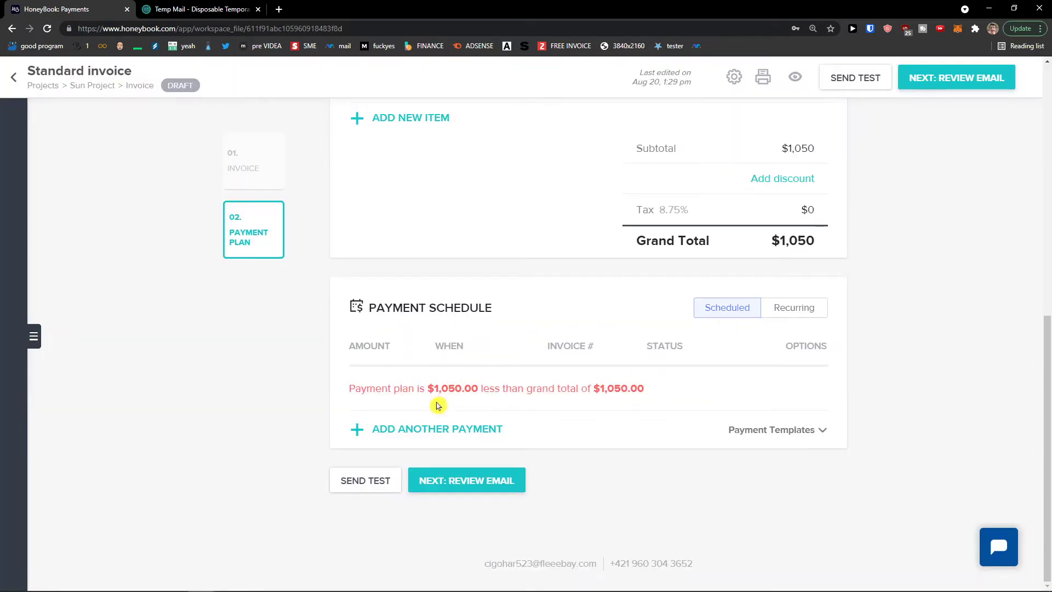
left_click(783, 315)
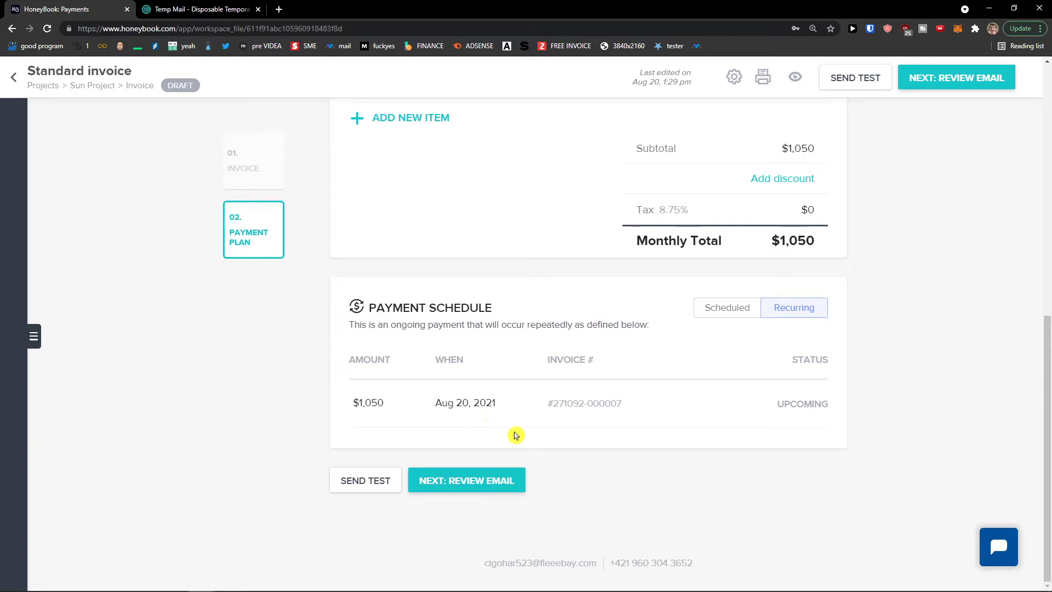
scroll(571, 486, "up", 10)
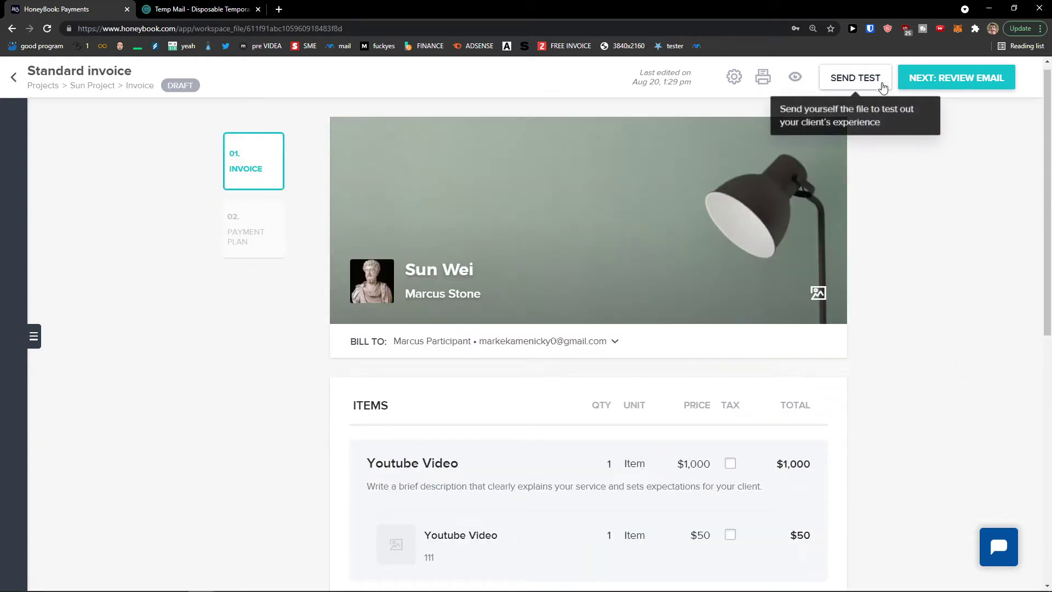
Preview the invoice in client view, skipping past the client walkthrough slides
left_click(798, 81)
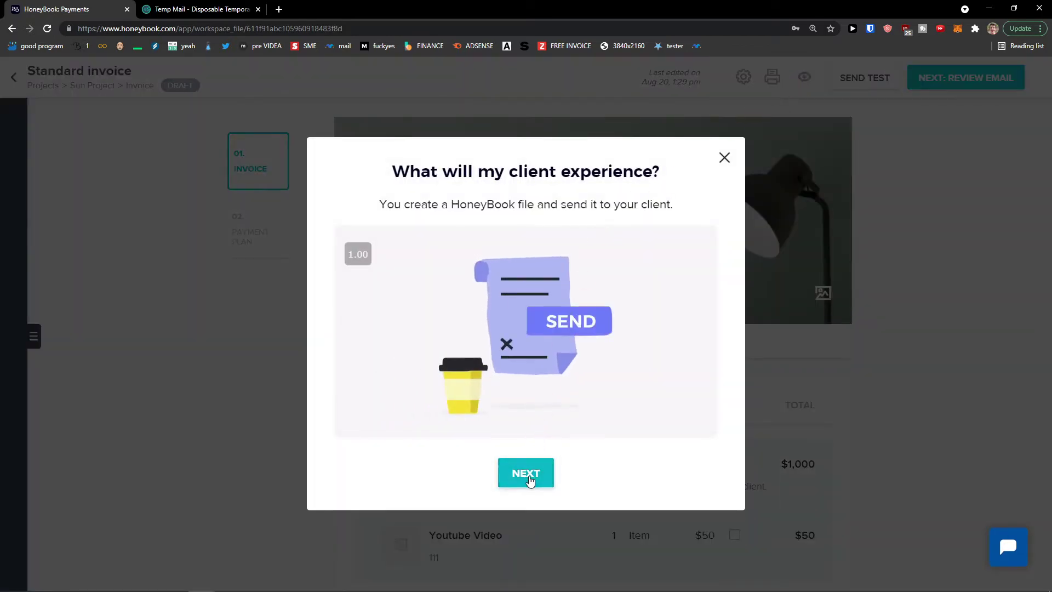
left_click(529, 481)
left_click(528, 479)
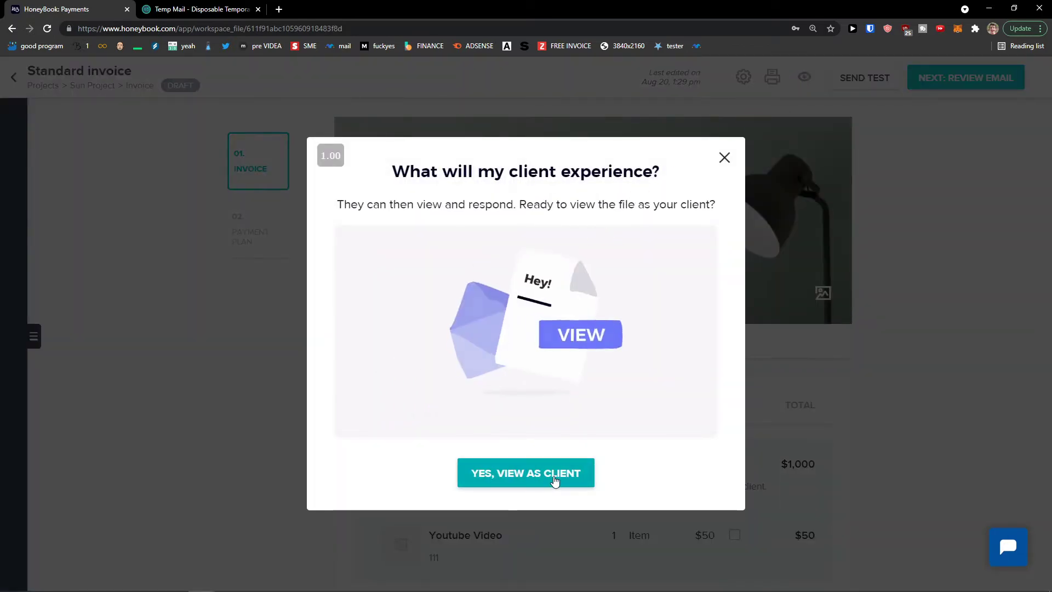
left_click(554, 480)
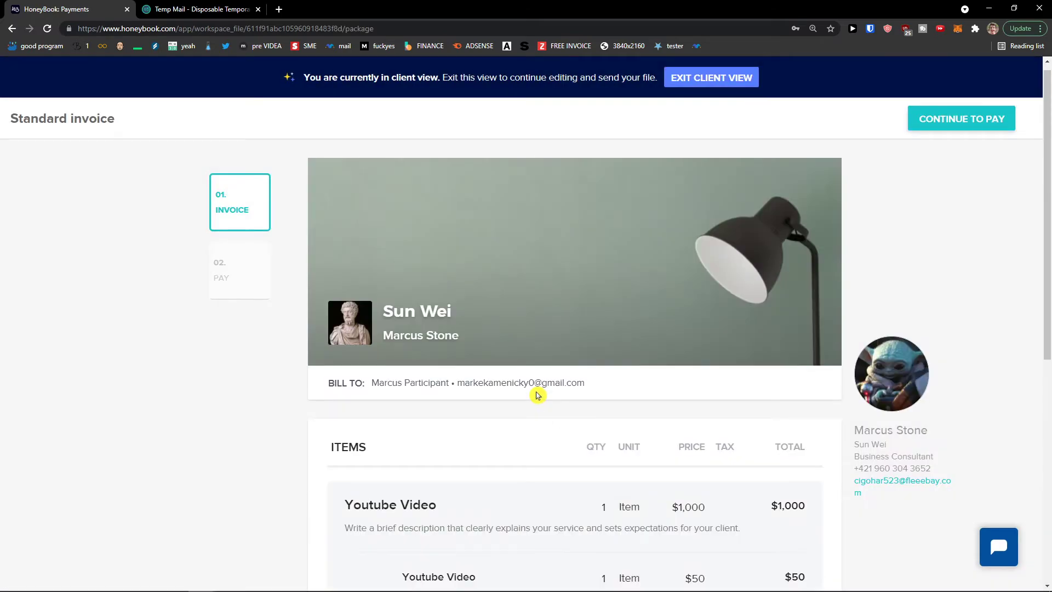
Review the invoice as the client, reach the $1,050 monthly Pay step, then return to editing
scroll(537, 395, "down", 2)
scroll(536, 395, "up", 2)
scroll(537, 394, "down", 3)
scroll(536, 394, "up", 3)
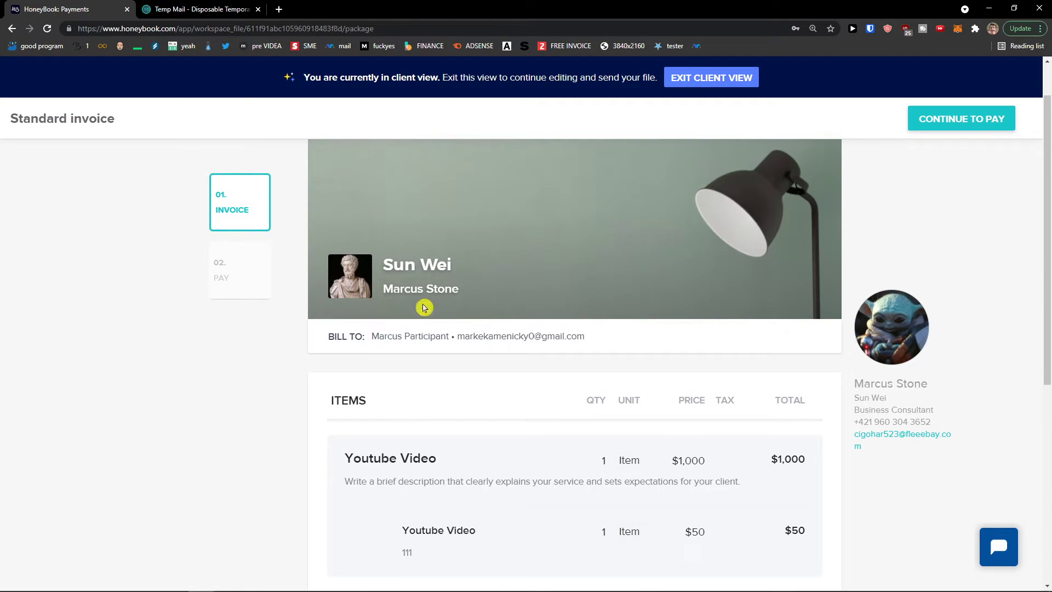
scroll(406, 308, "down", 3)
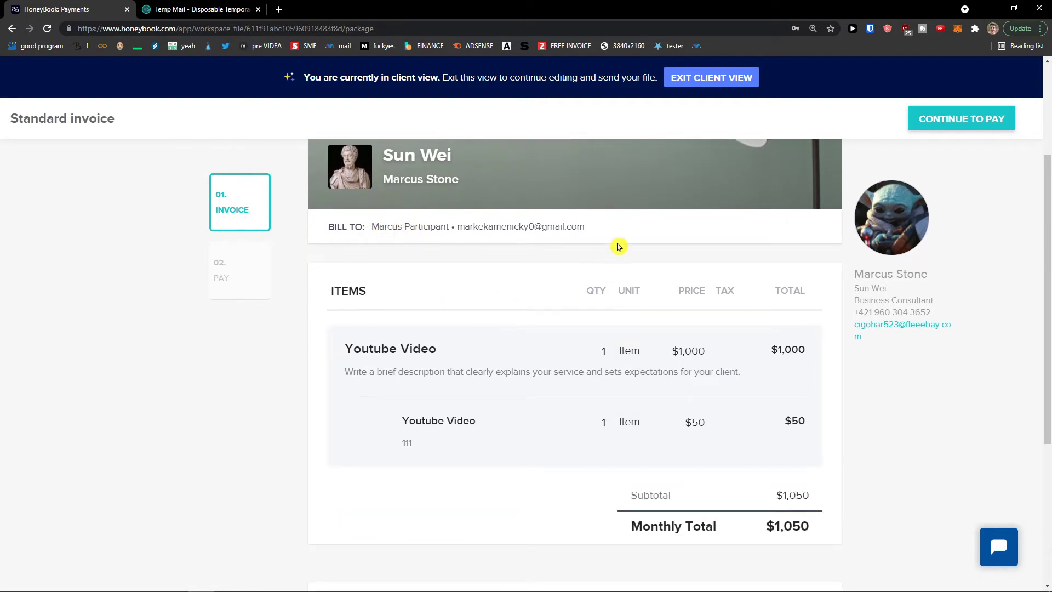
scroll(576, 284, "down", 4)
scroll(602, 344, "down", 1)
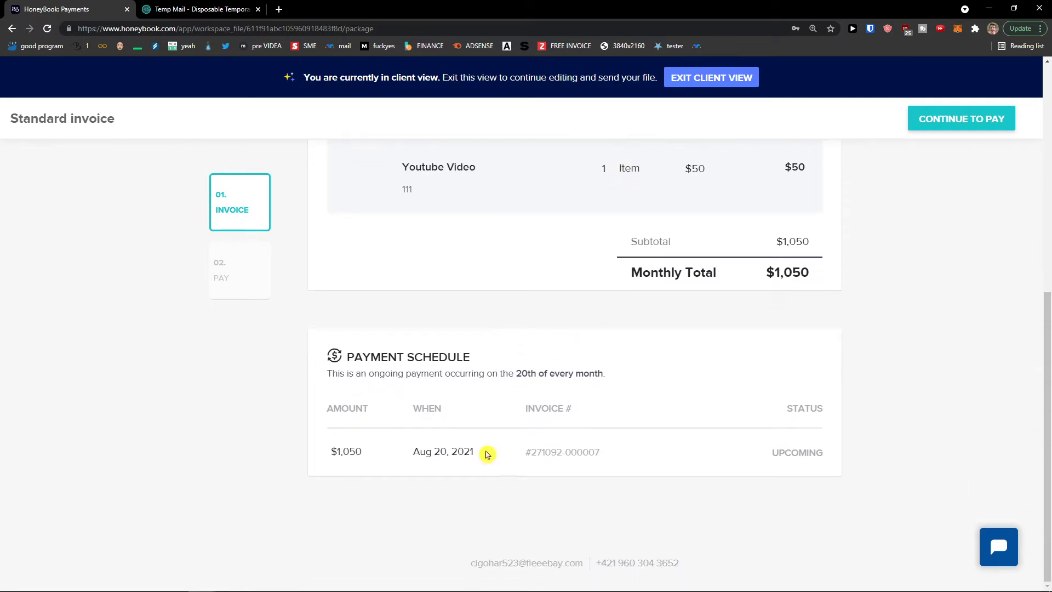
left_click(530, 432)
scroll(529, 432, "up", 7)
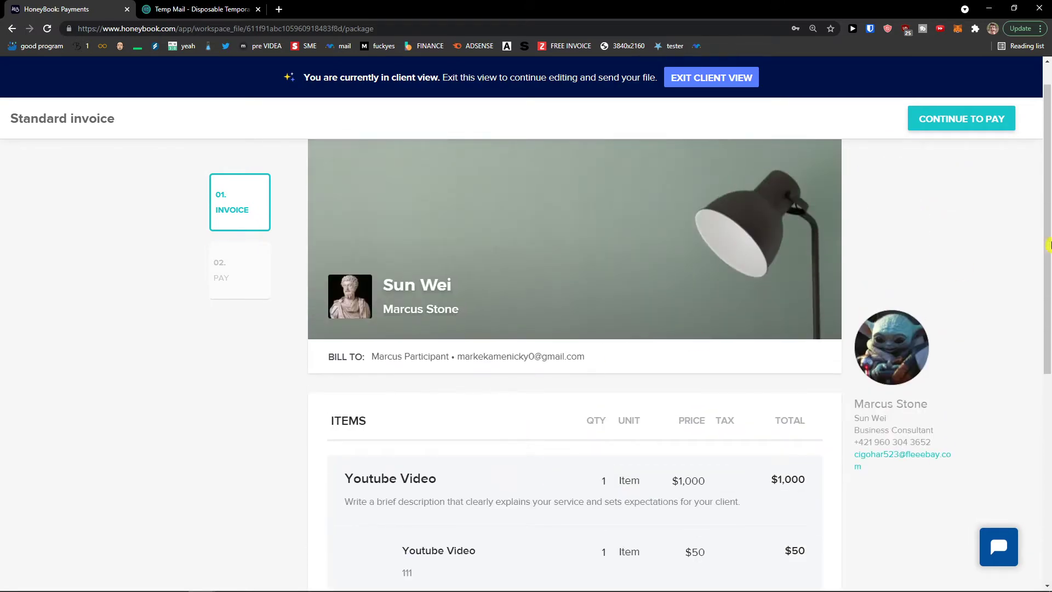
left_click(965, 125)
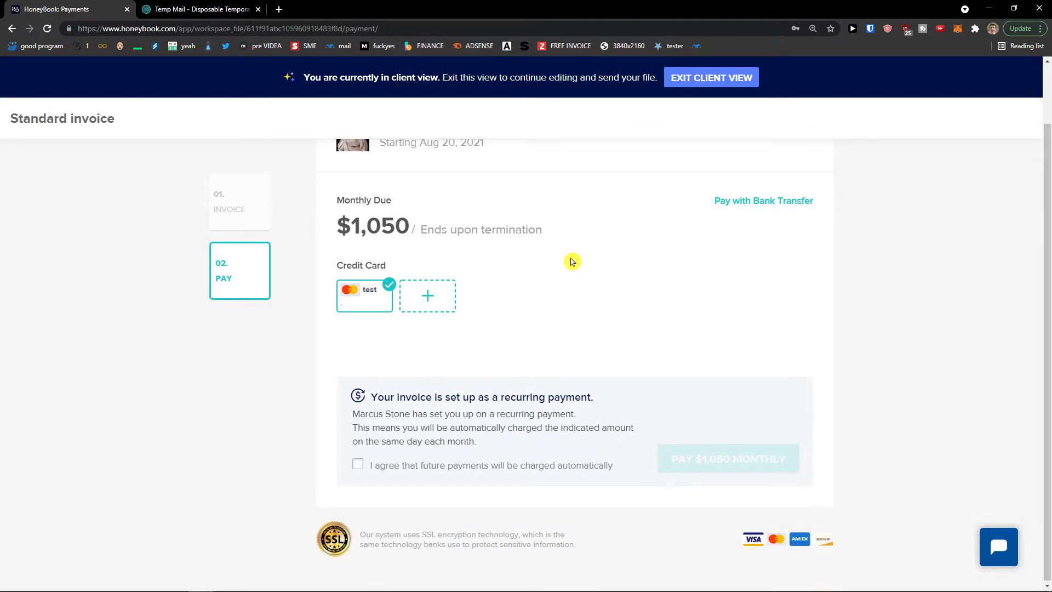
left_click(699, 83)
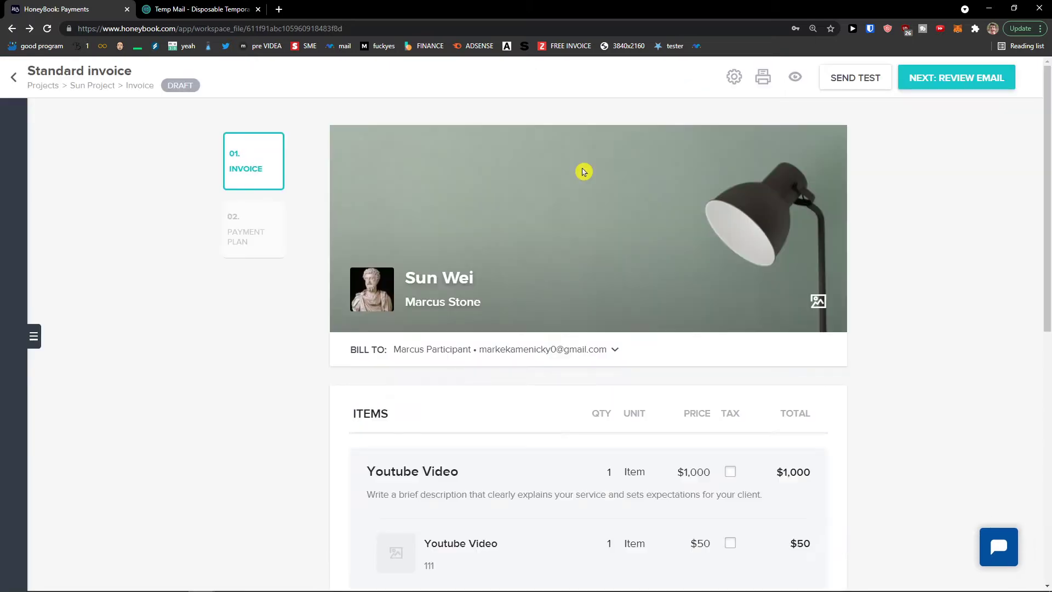
Open the 'Your invoice' review email and select lines of its prewritten body text
scroll(582, 174, "down", 4)
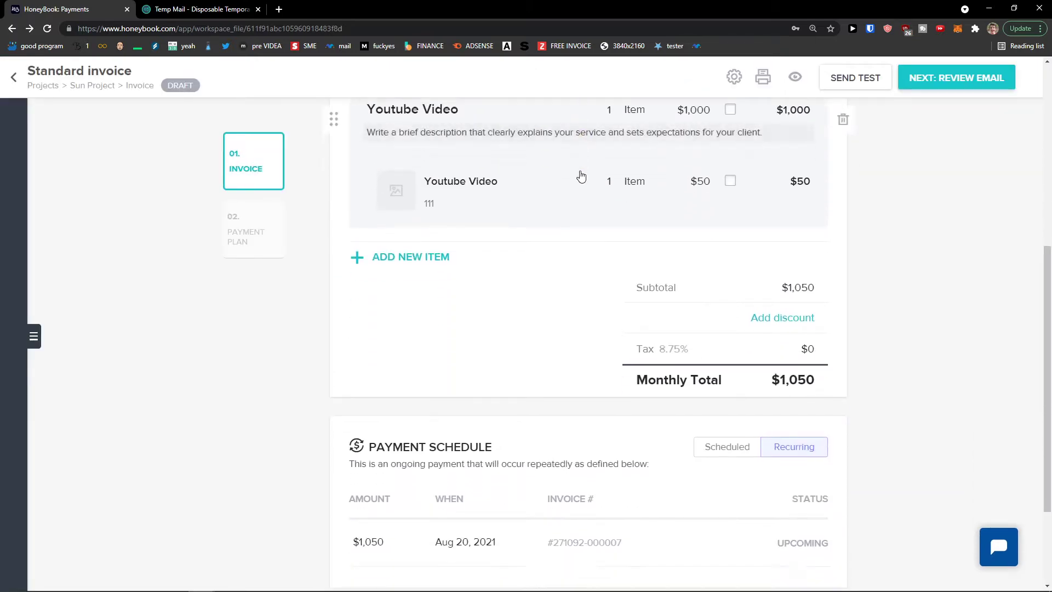
scroll(581, 180, "down", 2)
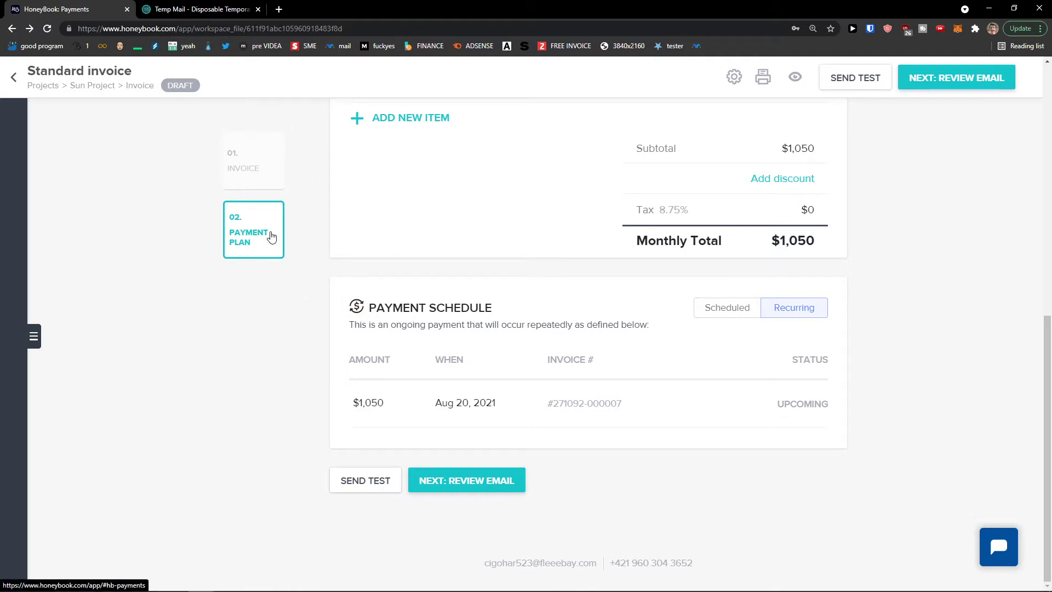
scroll(375, 411, "up", 6)
left_click(965, 85)
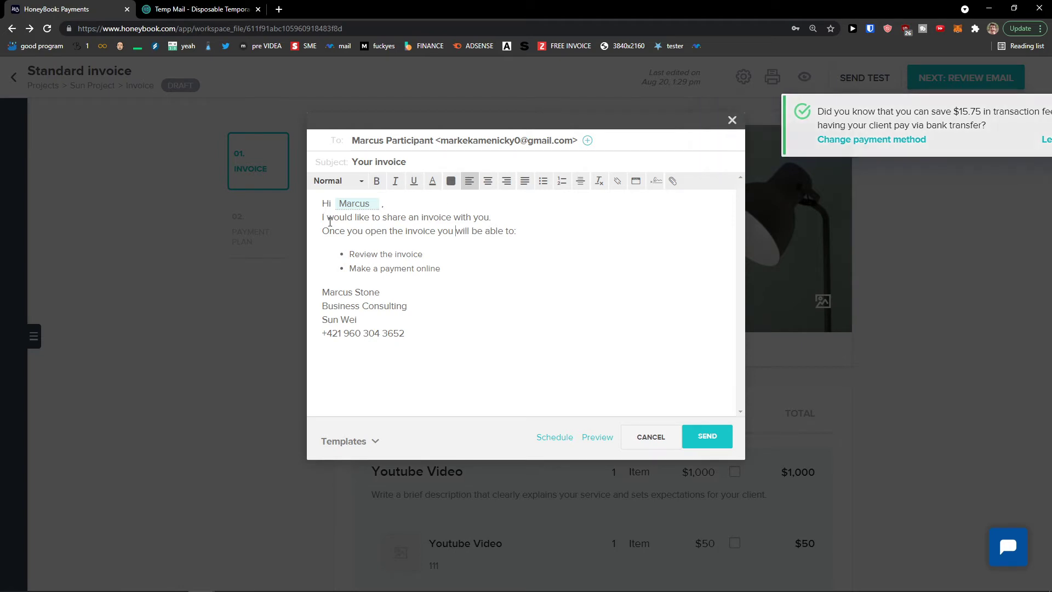
left_click_drag(322, 217, 499, 246)
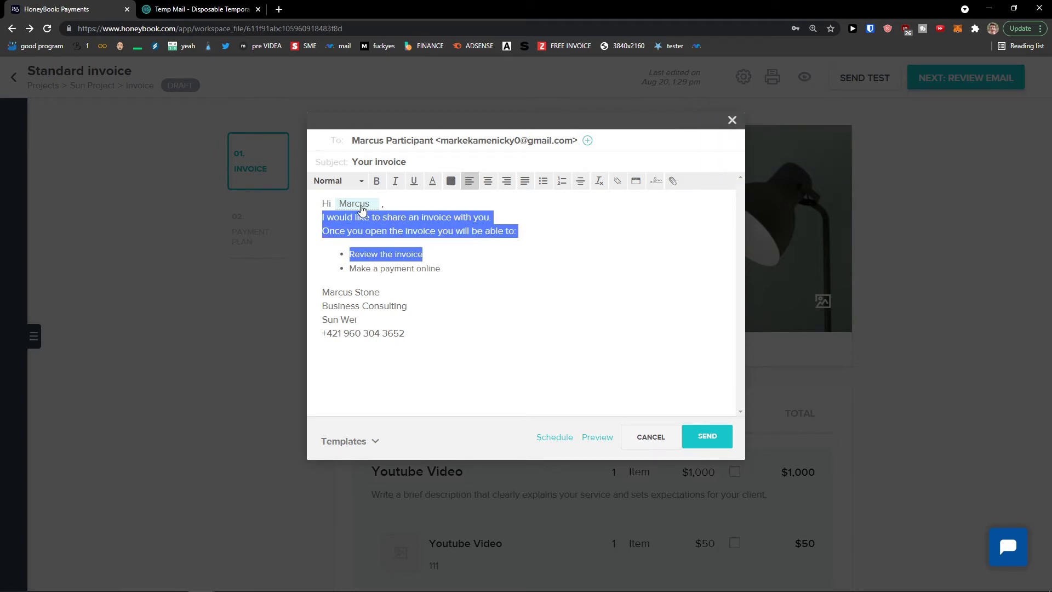
left_click_drag(351, 231, 498, 268)
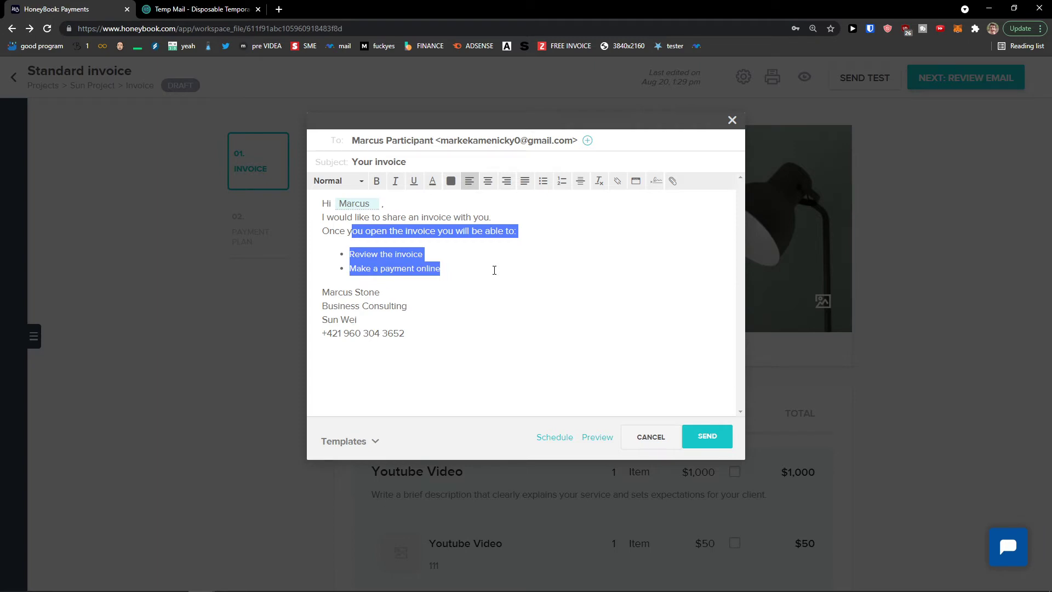
Send the Standard invoice email to the client so the invoice is marked Sent
left_click(477, 273)
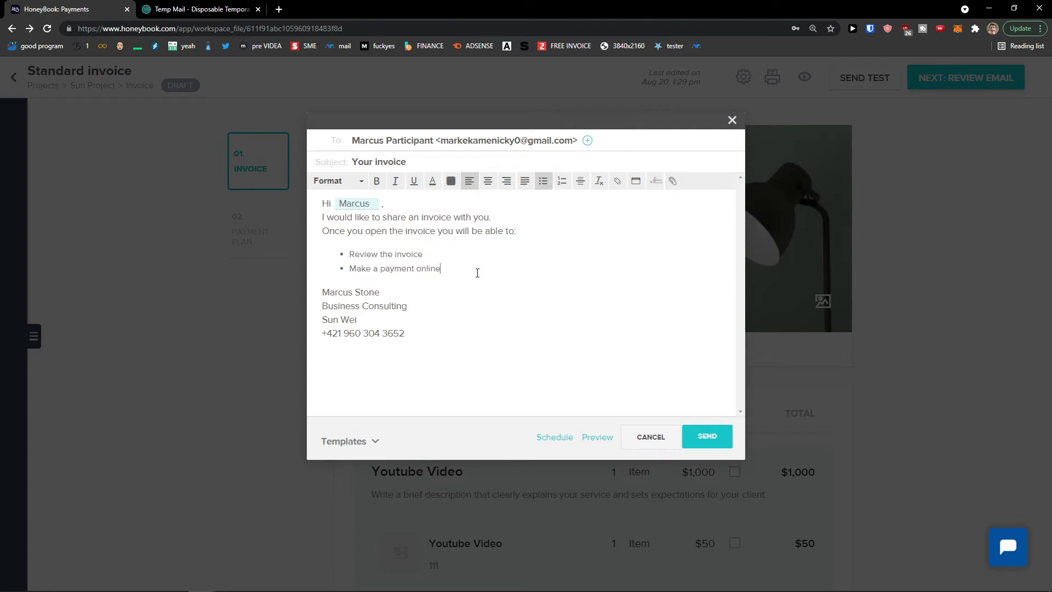
left_click(710, 438)
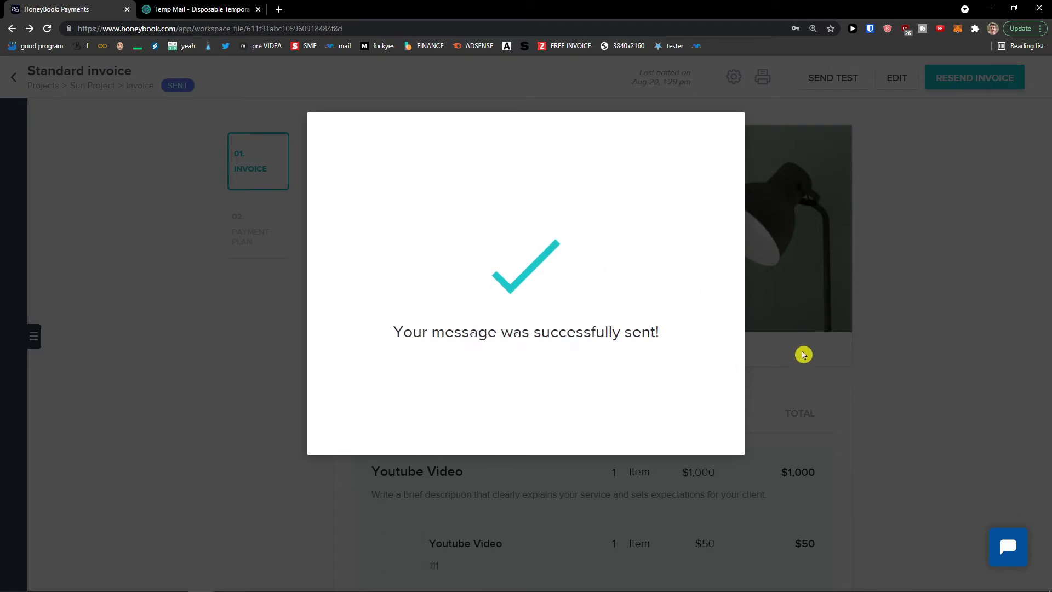
Check the sent 'Your invoice' message on the Sun Project activity page, briefly opening and closing a browser tab
scroll(789, 346, "down", 3)
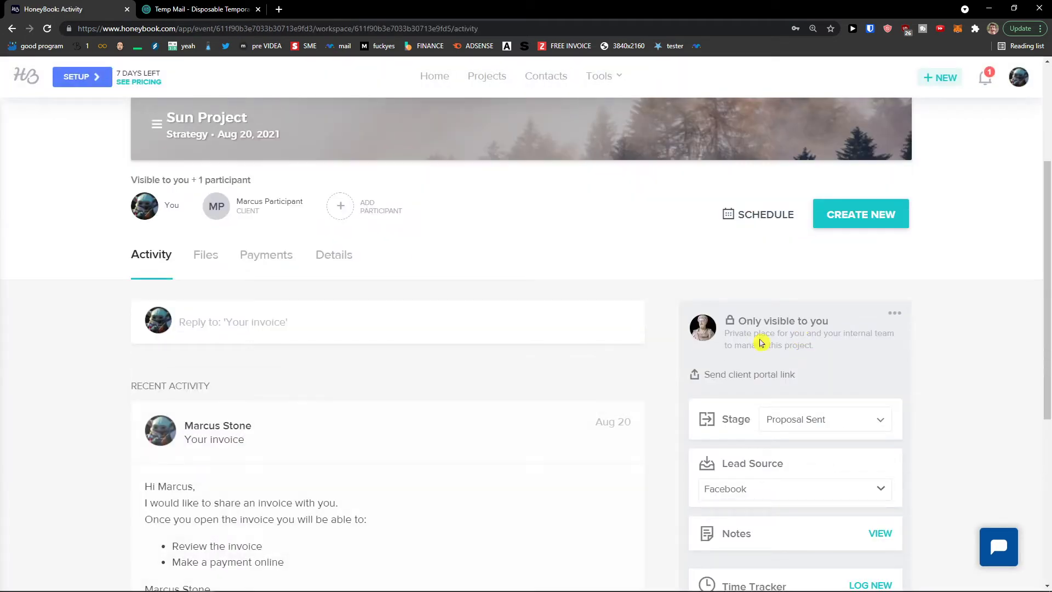
scroll(663, 337, "down", 2)
scroll(663, 336, "up", 2)
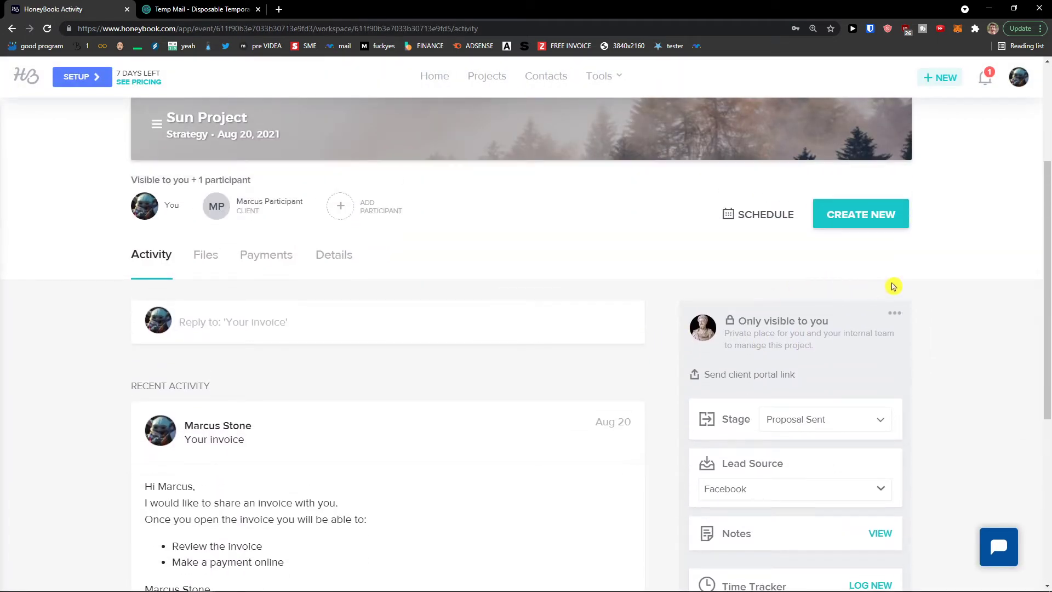
scroll(767, 252, "up", 1)
left_click(279, 10)
key("ctrl+w")
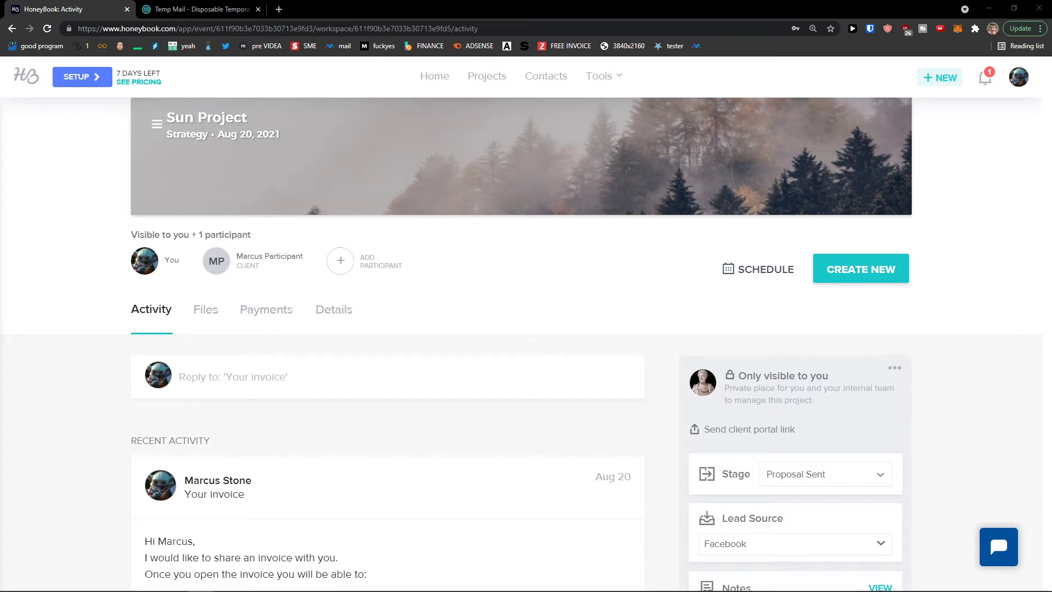
Show the Create New file types: Proposal, Invoice, Contract, Questionnaire and more
scroll(258, 305, "down", 1)
scroll(484, 394, "up", 1)
mouse_move(500, 591)
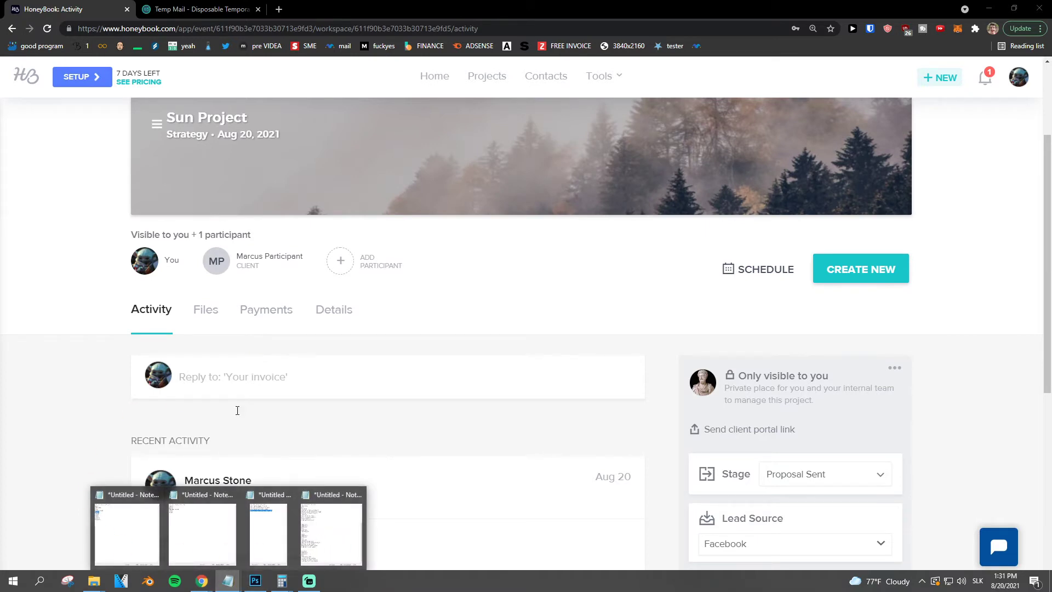
left_click(852, 283)
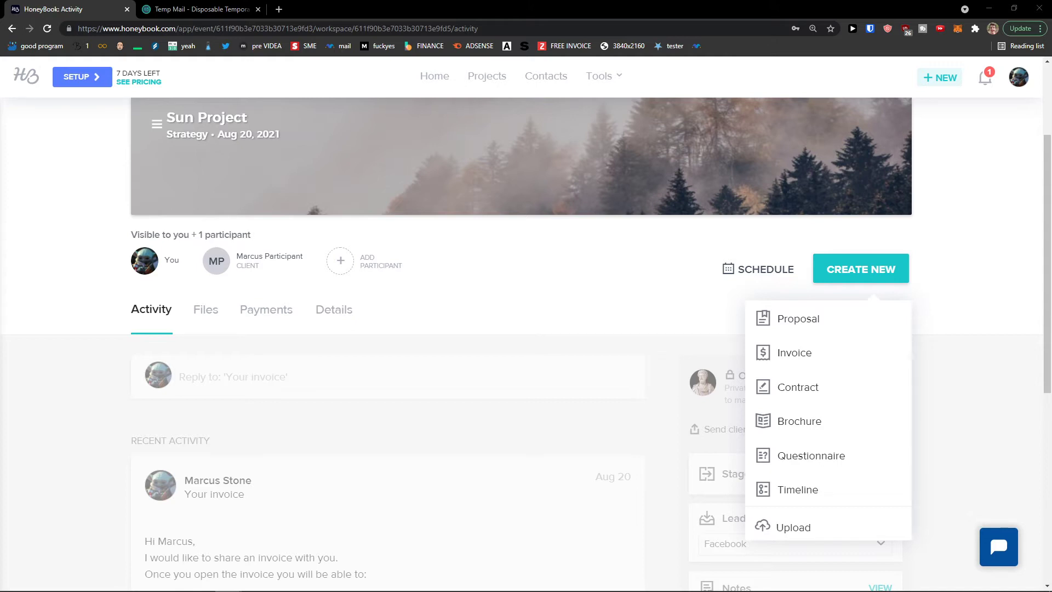
Start a blank Sun Project Proposal from the Create New menu
left_click(819, 325)
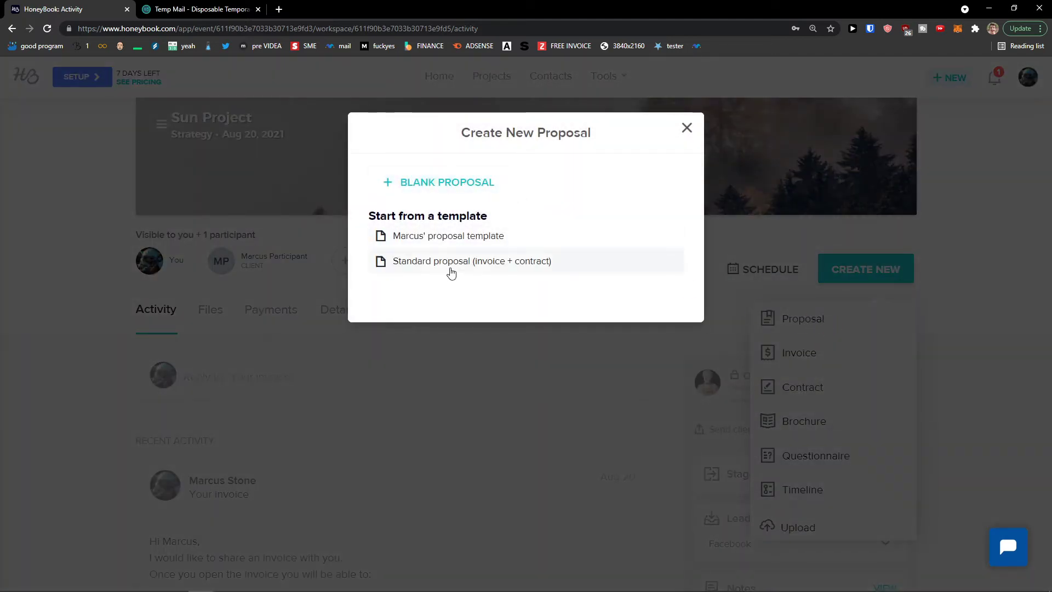
left_click(463, 194)
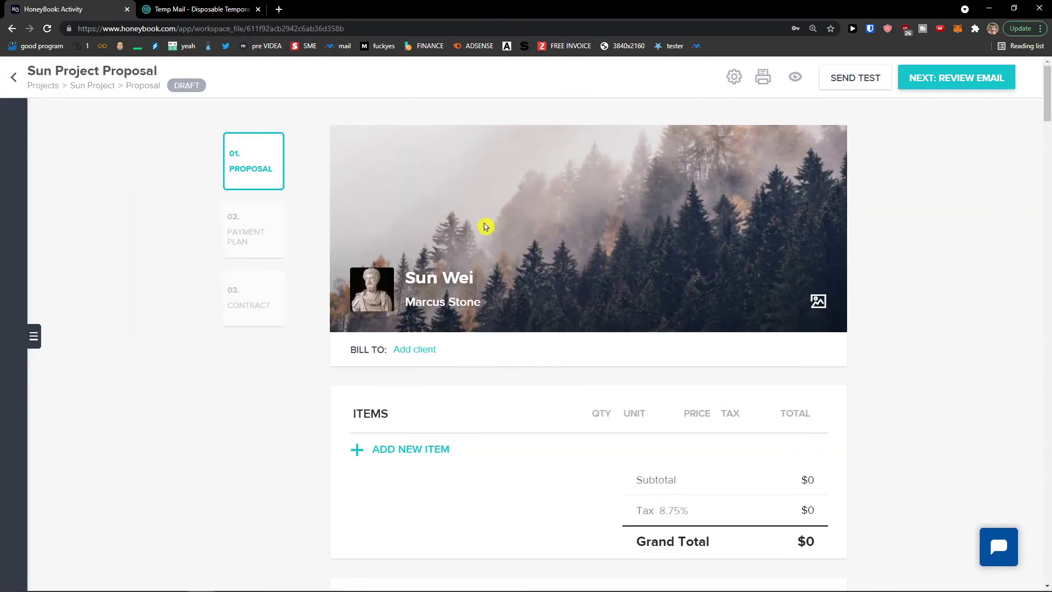
scroll(509, 244, "down", 4)
scroll(503, 246, "up", 1)
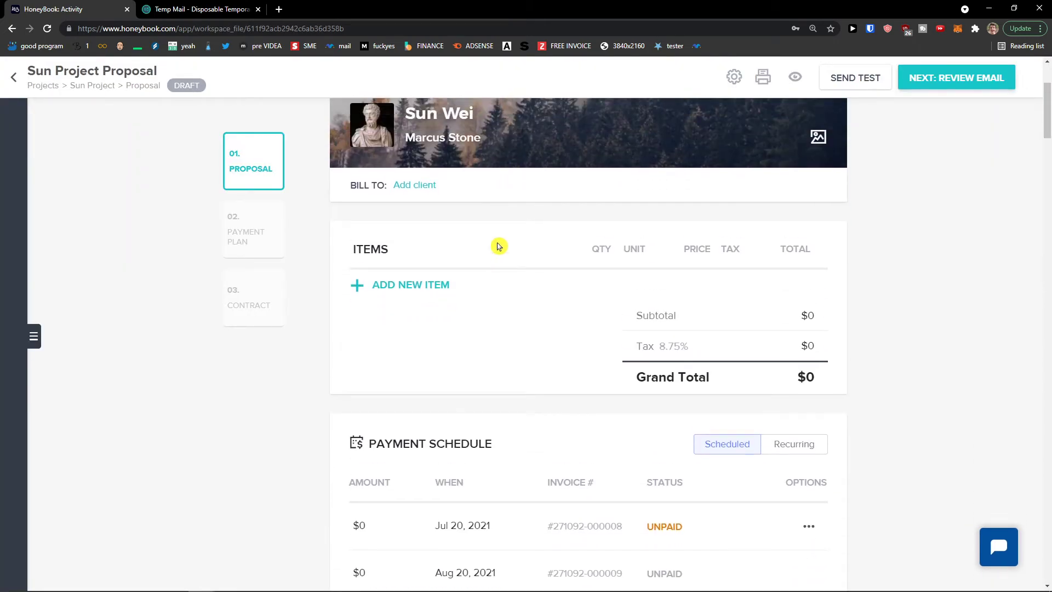
Add a Youtube Video item to the proposal priced at $200
left_click(446, 286)
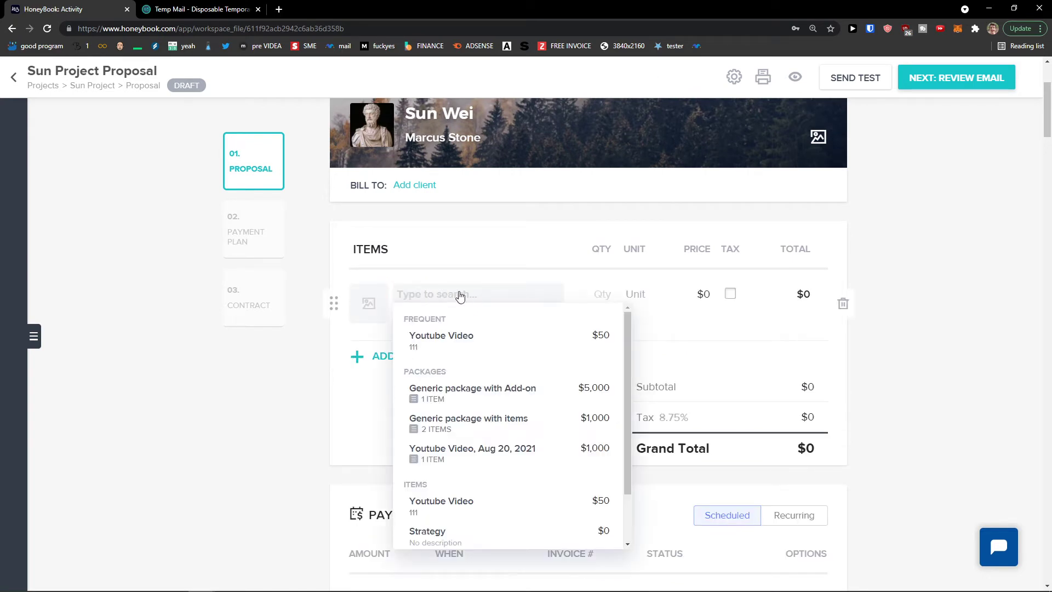
scroll(479, 373, "down", 2)
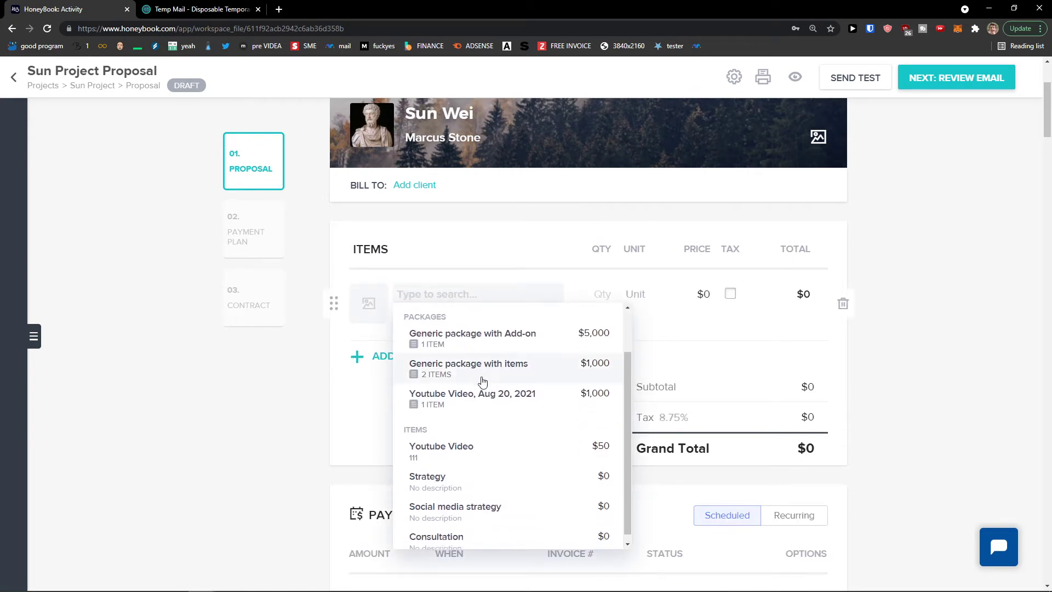
left_click(523, 449)
double_click(704, 295)
type("200")
left_click(601, 378)
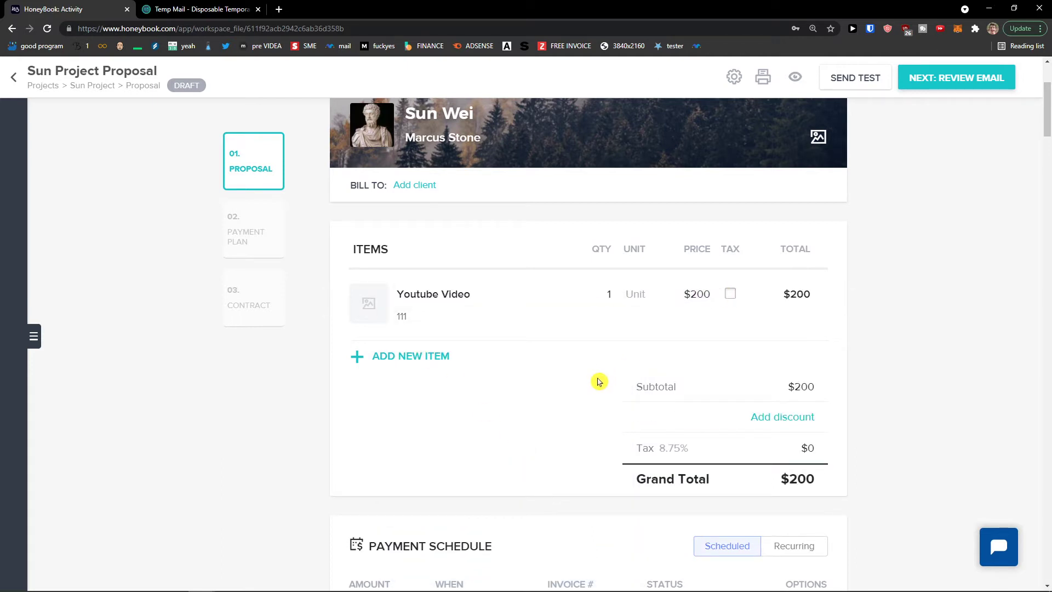
Bill the proposal to the project's client
left_click(428, 188)
left_click(451, 221)
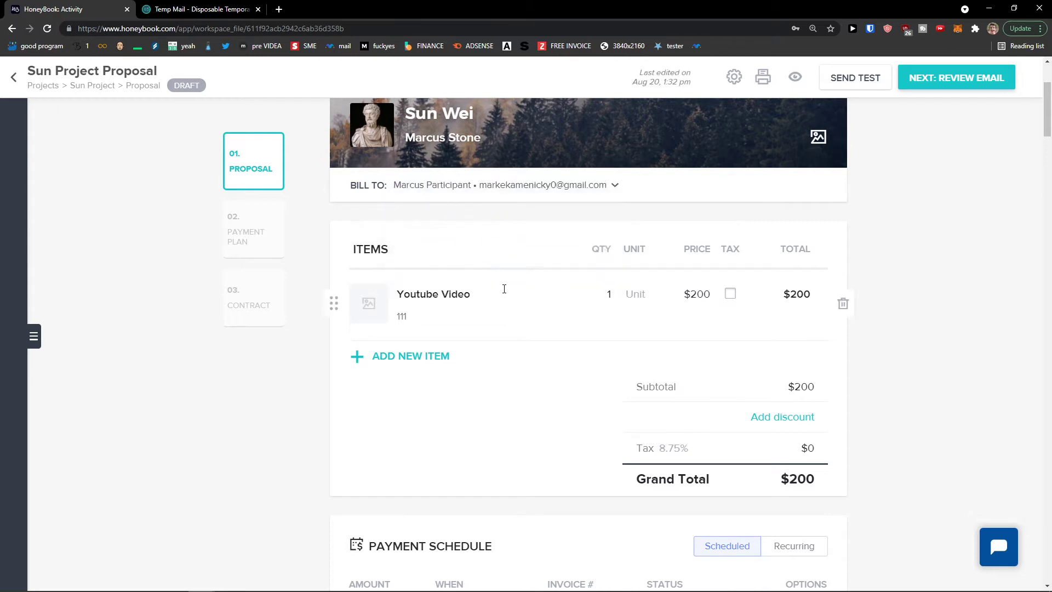
scroll(305, 250, "down", 2)
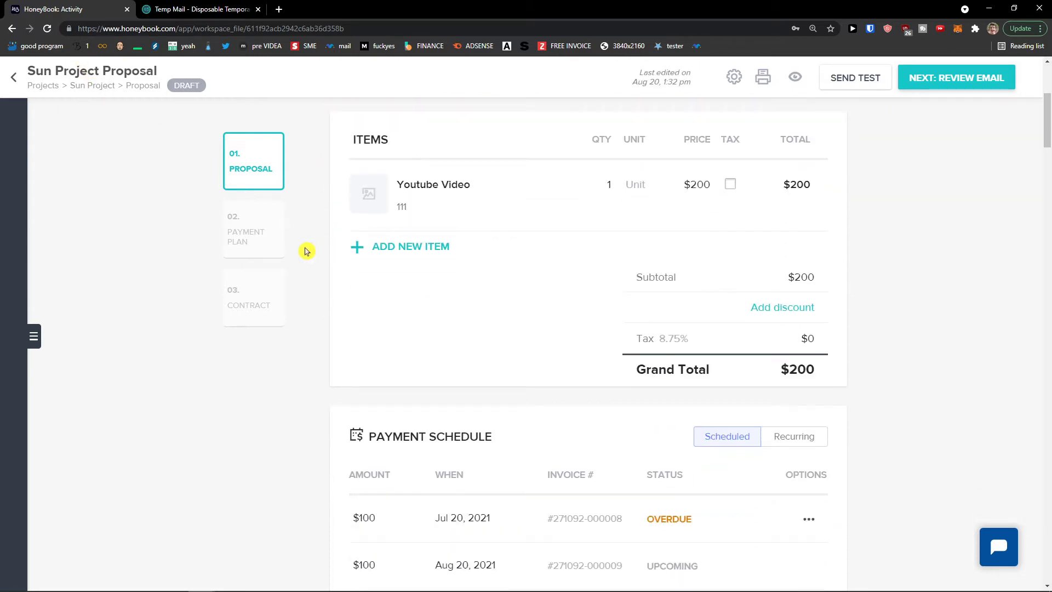
scroll(306, 251, "down", 2)
scroll(305, 251, "up", 2)
scroll(610, 282, "down", 3)
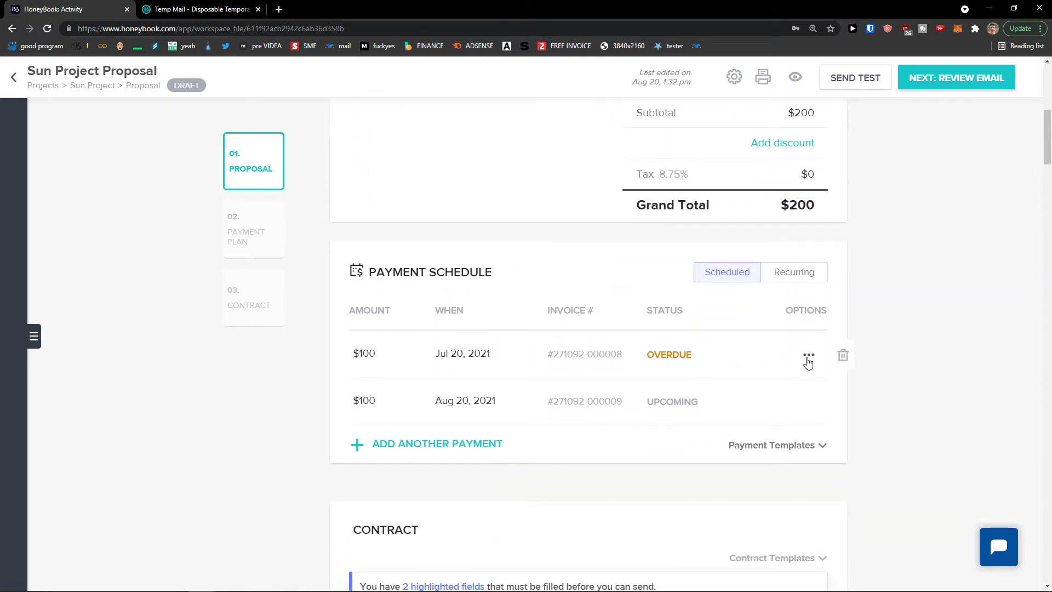
Delete the Jul 20 $100 payment, leaving one $200 payment due Aug 20, 2021
left_click(843, 356)
left_click(581, 382)
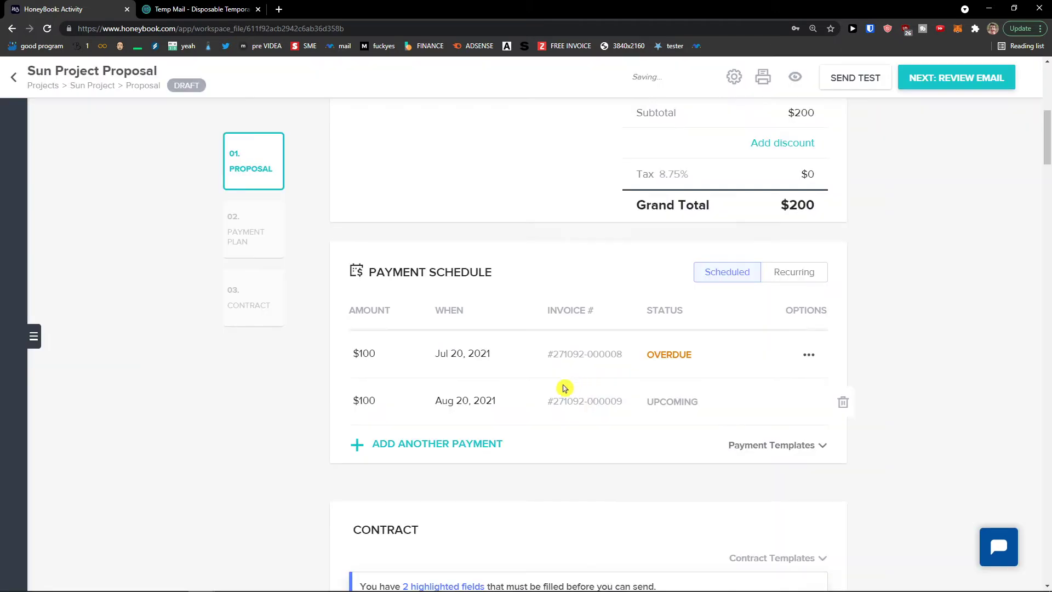
scroll(490, 368, "down", 1)
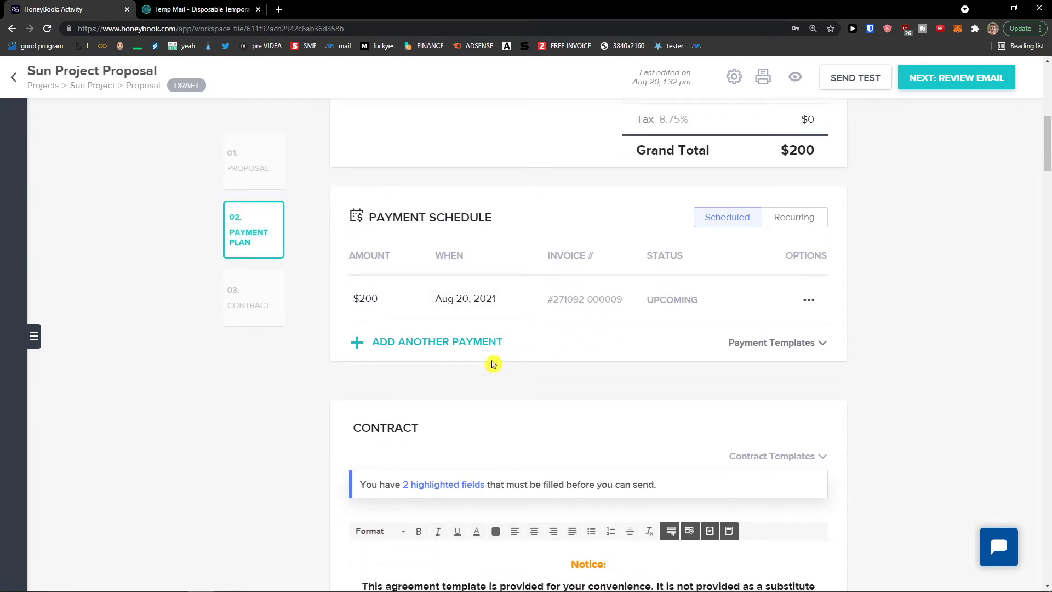
left_click(788, 345)
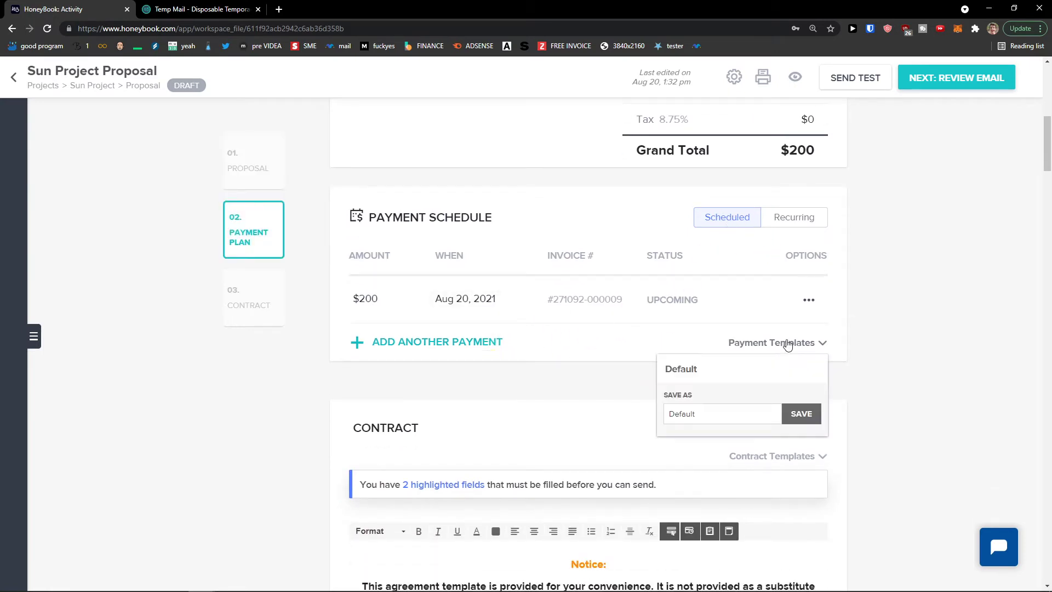
left_click(557, 394)
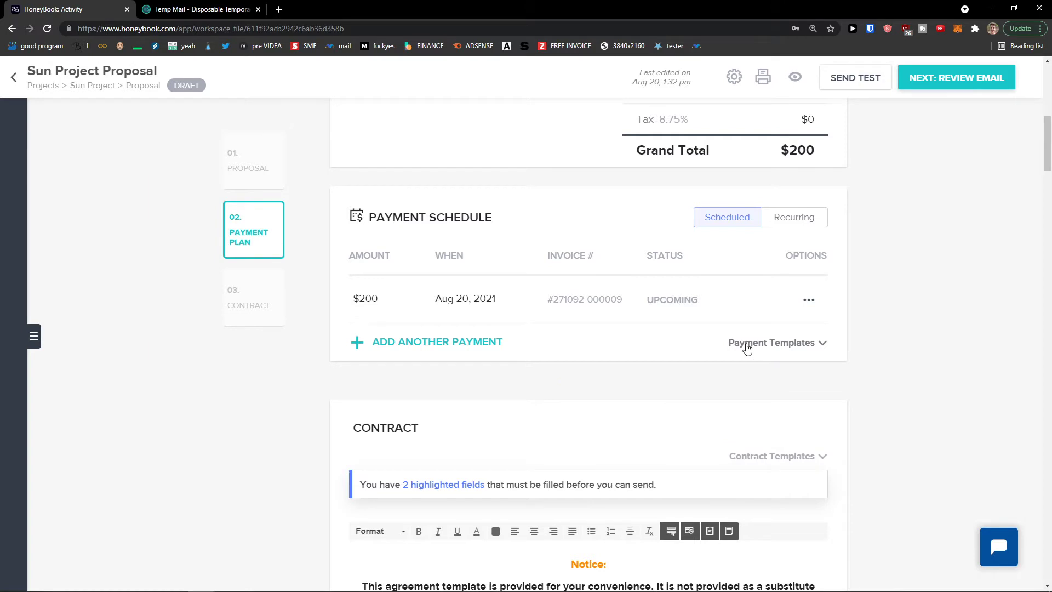
Scroll through the Client Service Agreement to the provider and client signature blocks
scroll(773, 350, "down", 5)
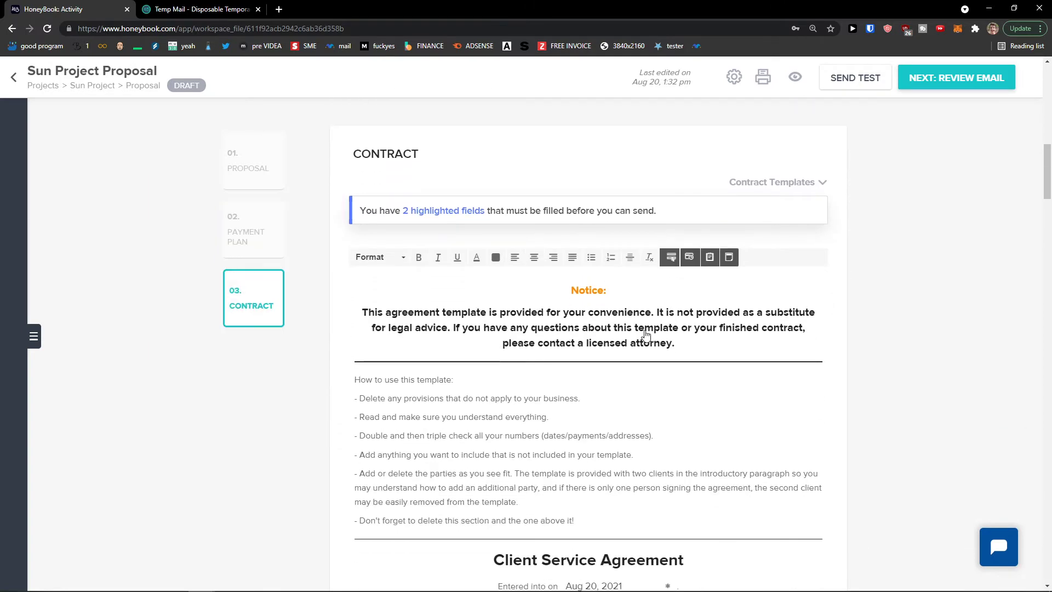
scroll(651, 331, "down", 3)
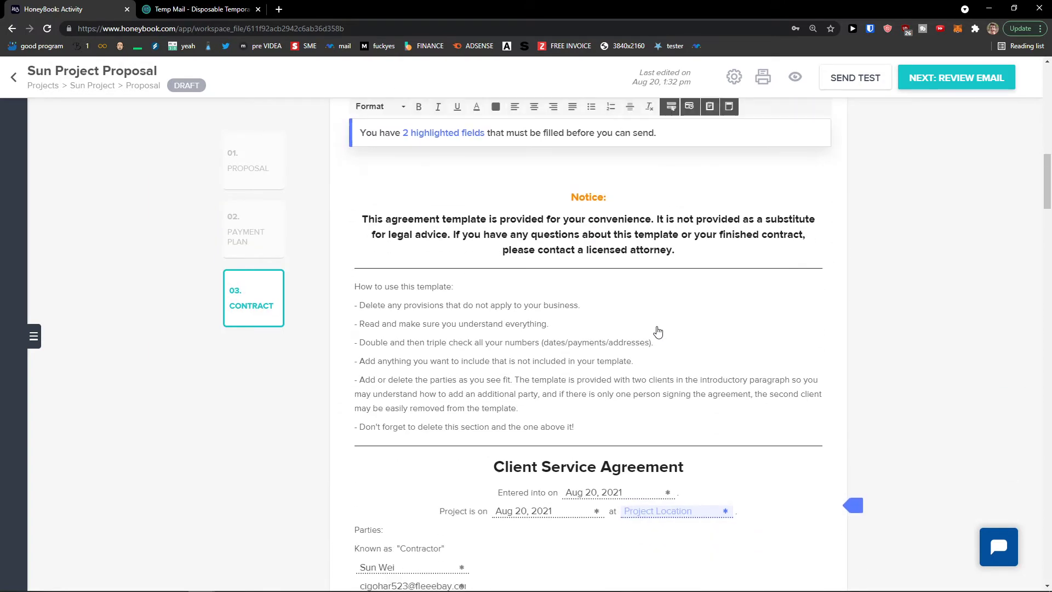
scroll(658, 331, "down", 5)
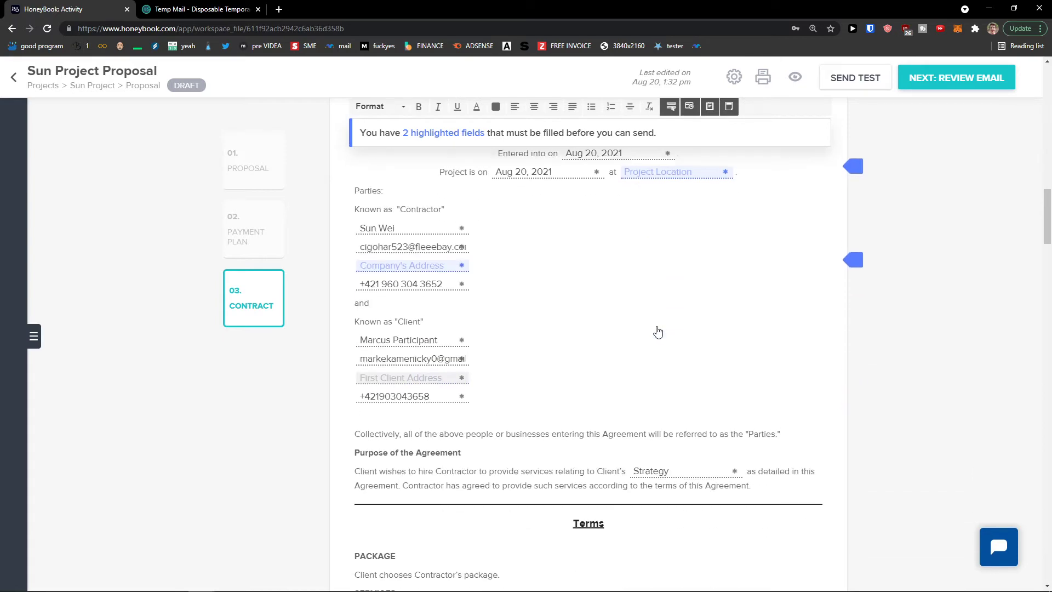
scroll(661, 335, "up", 5)
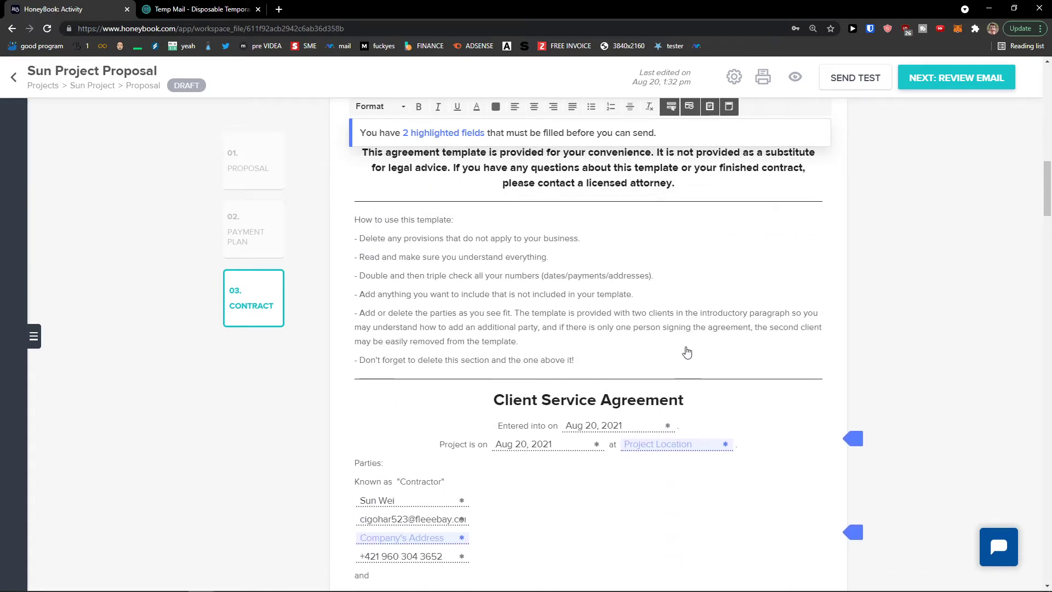
scroll(670, 347, "up", 3)
scroll(661, 352, "down", 6)
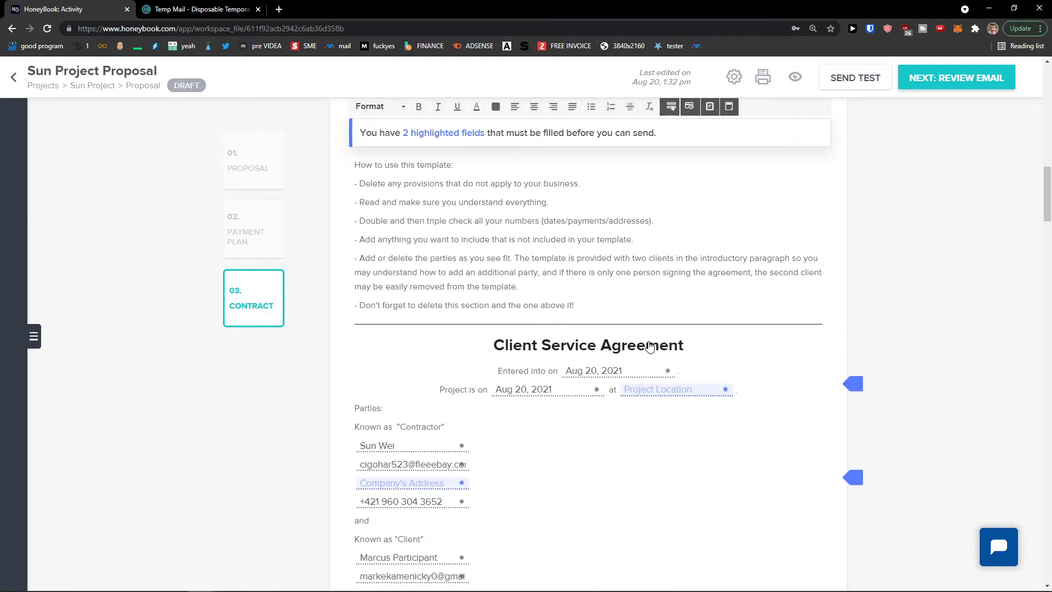
scroll(624, 326, "down", 3)
scroll(624, 325, "up", 1)
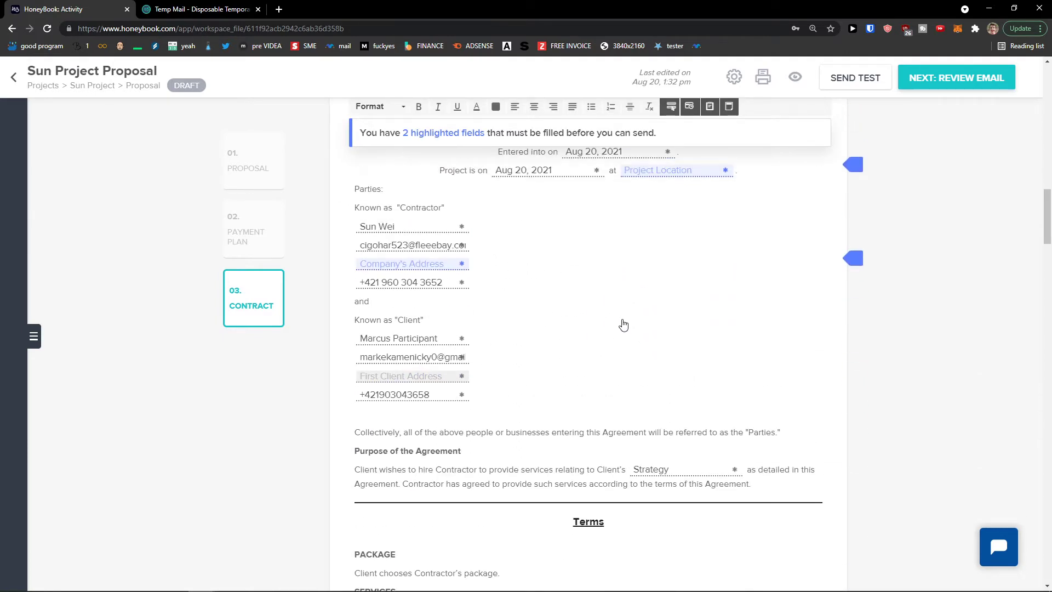
scroll(623, 325, "down", 9)
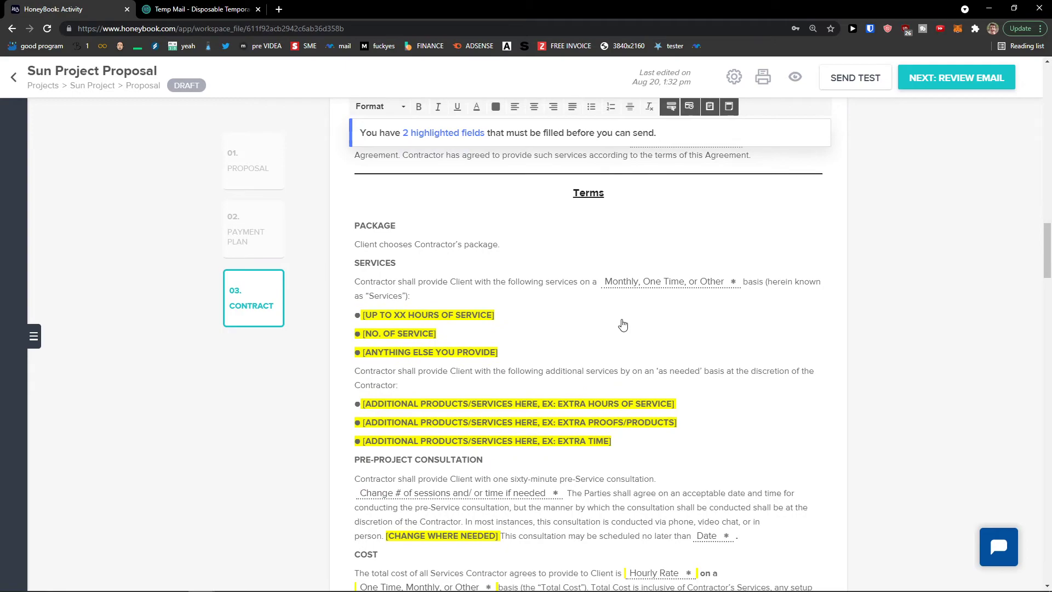
scroll(622, 324, "down", 10)
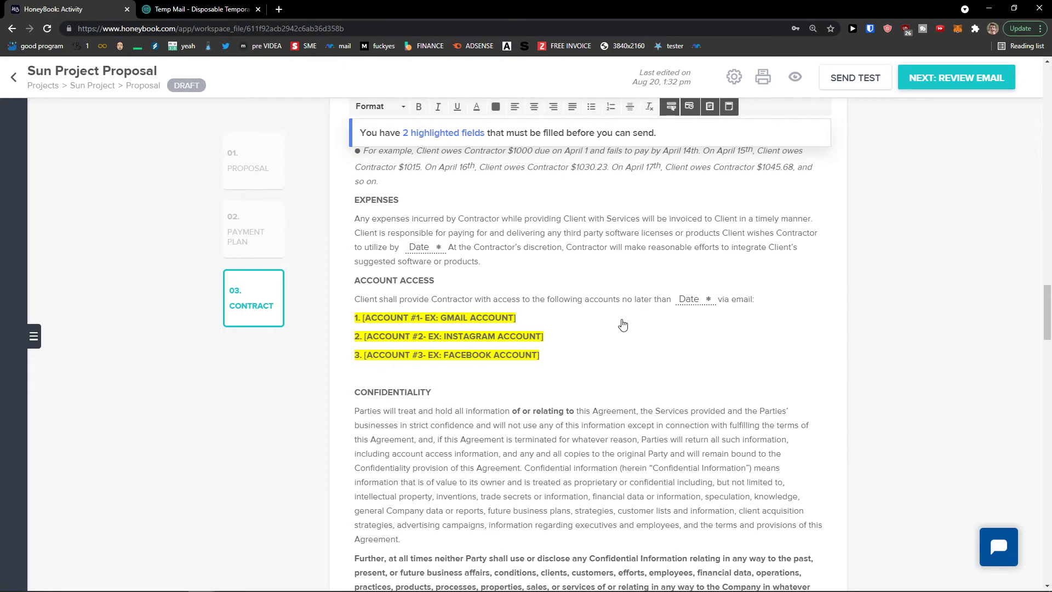
scroll(623, 324, "down", 12)
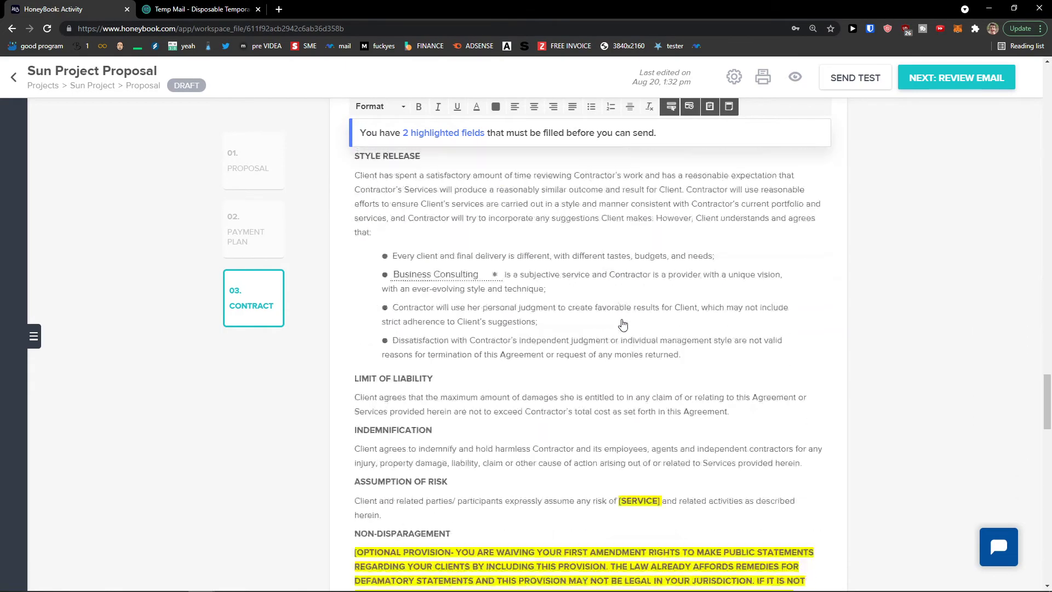
scroll(623, 325, "down", 12)
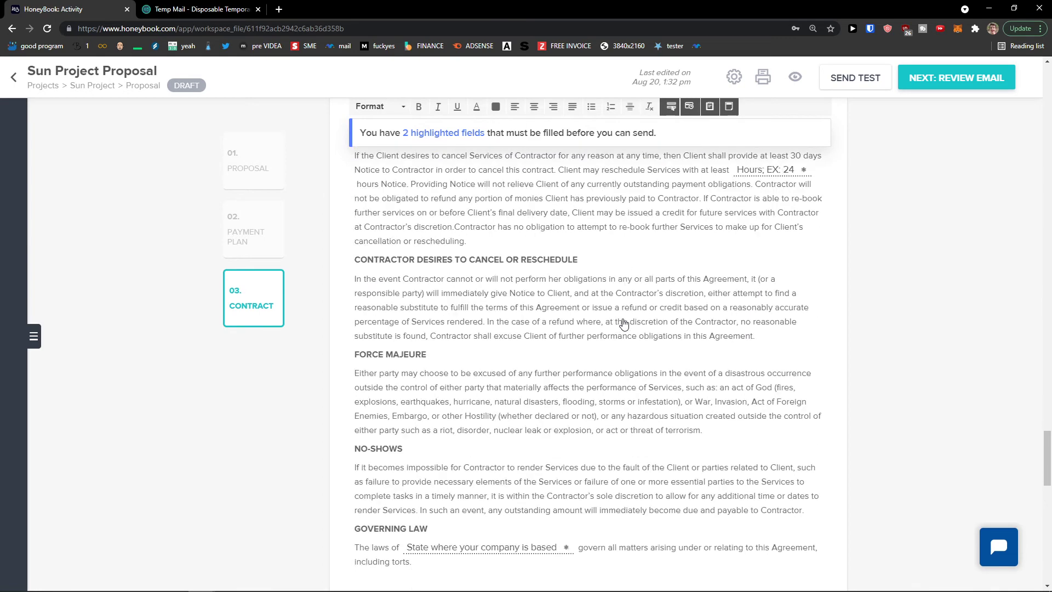
scroll(857, 477, "down", 8)
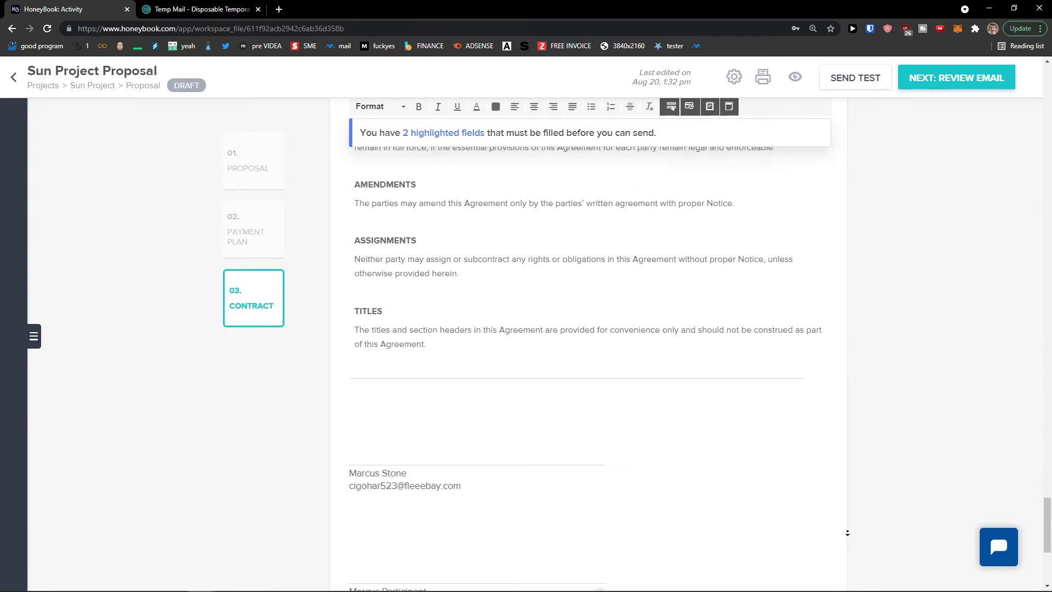
scroll(848, 493, "down", 5)
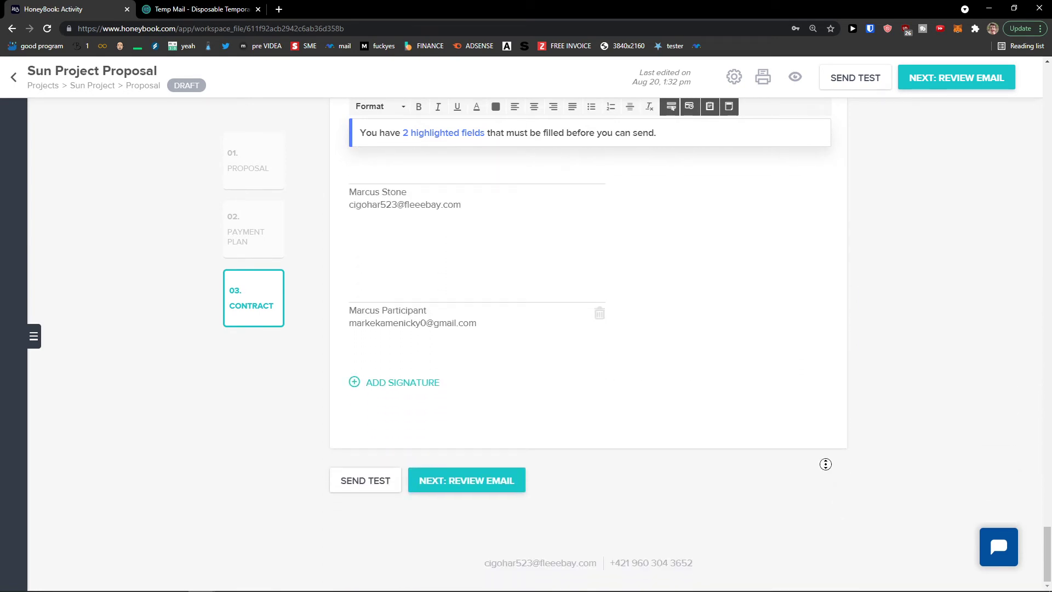
scroll(823, 453, "up", 1)
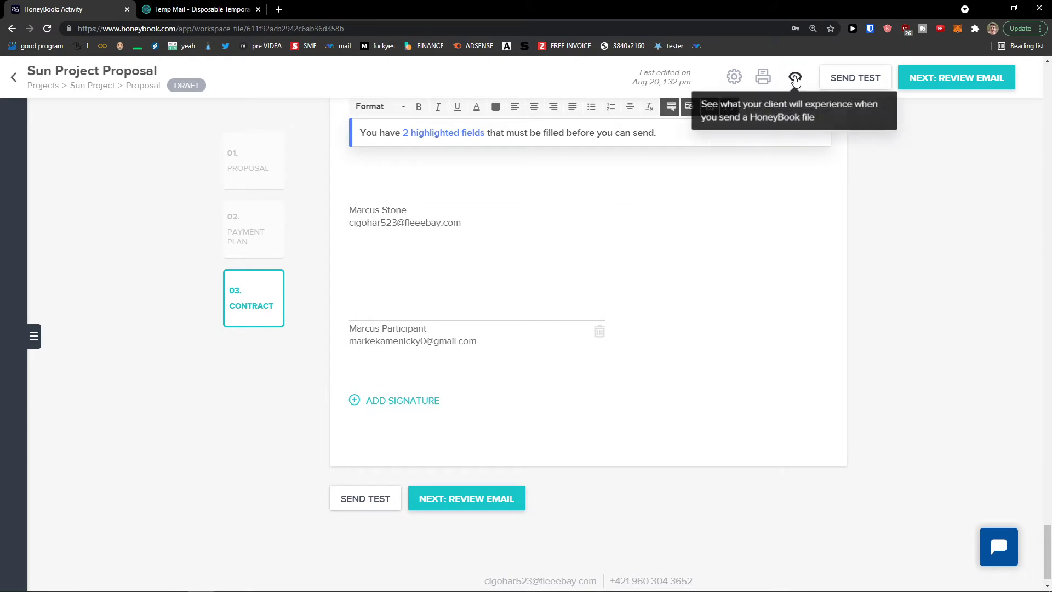
Preview the proposal as the client through the Proposal, Contract and $200 Pay steps, then exit
left_click(795, 78)
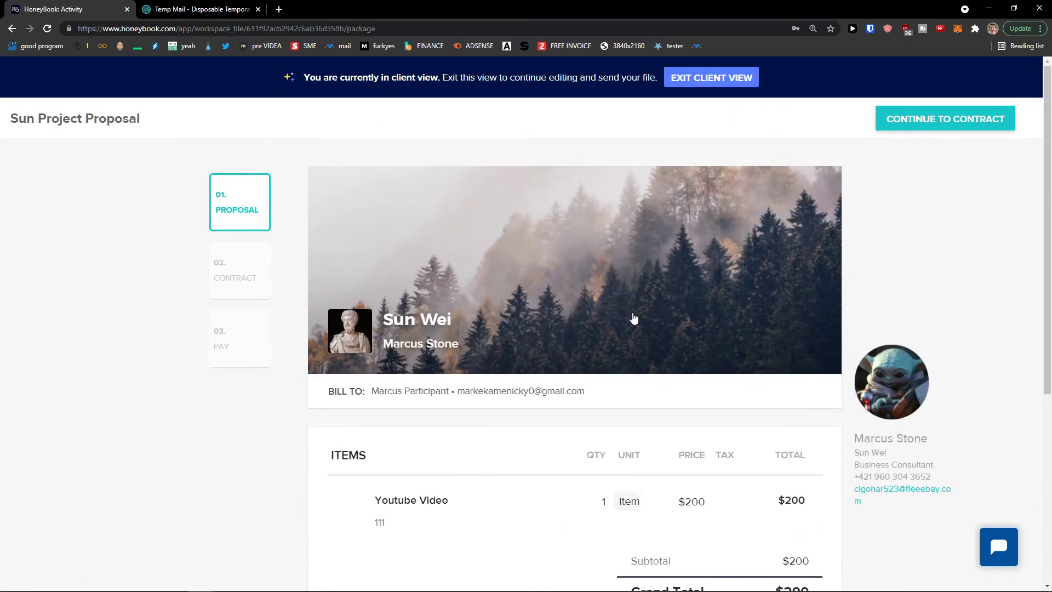
scroll(634, 316, "down", 5)
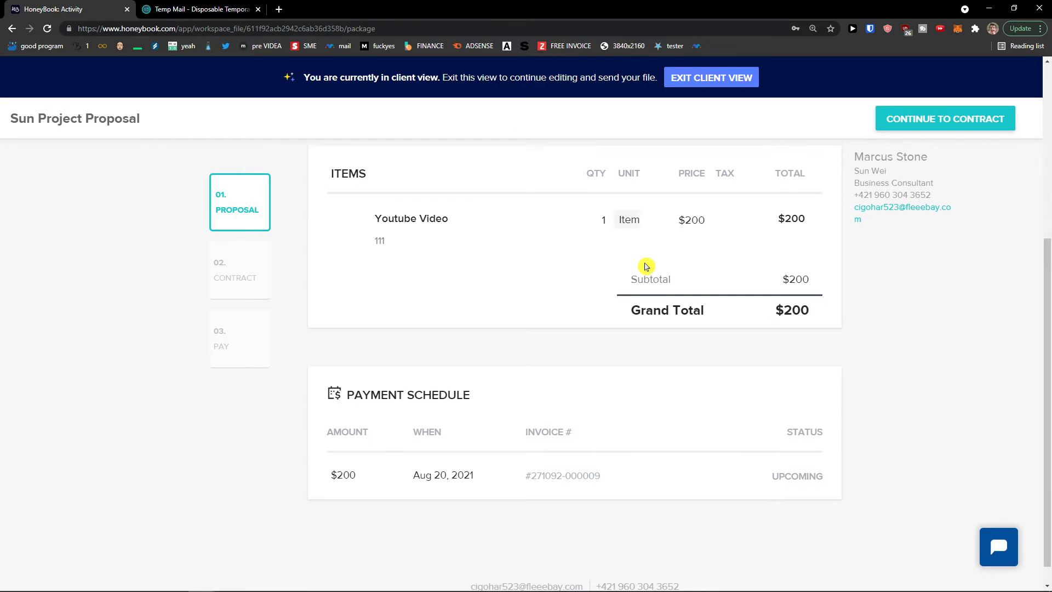
left_click(229, 272)
scroll(493, 333, "down", 3)
scroll(494, 331, "down", 10)
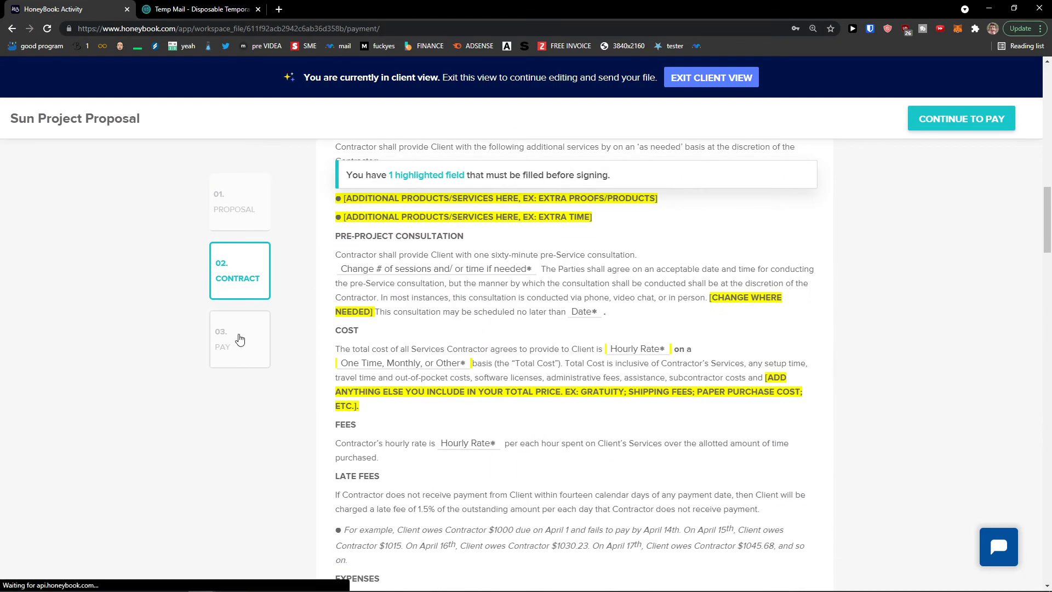
left_click(230, 335)
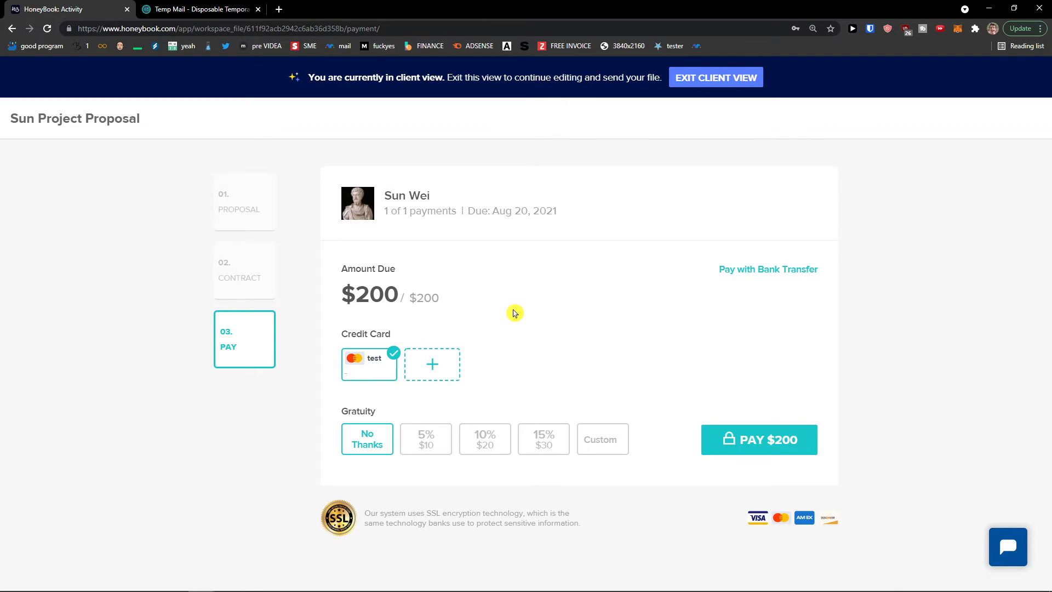
left_click(736, 82)
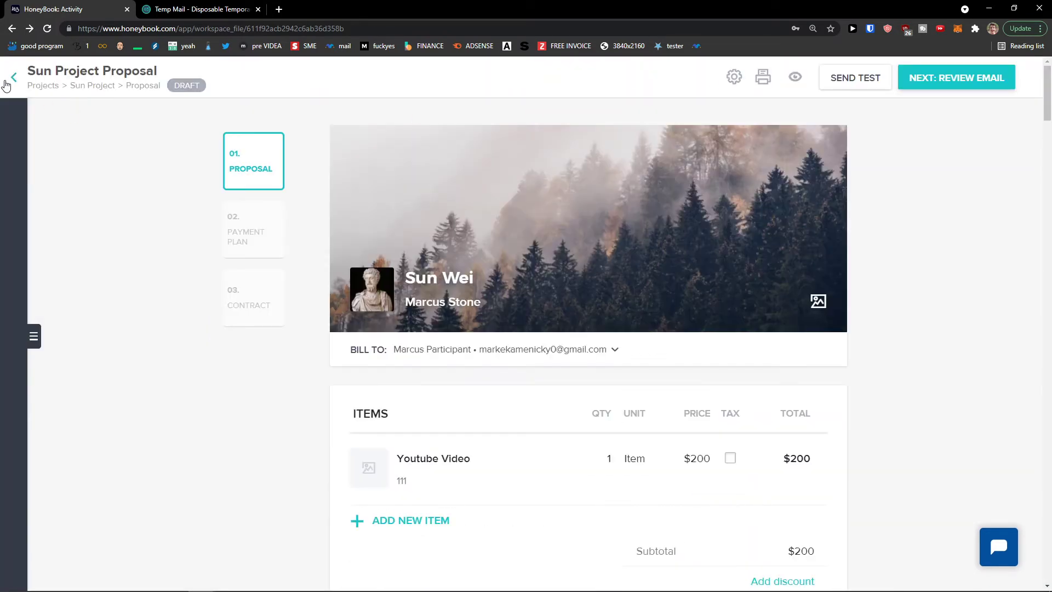
Create a new Sun Project contract from the General contract template
left_click(11, 81)
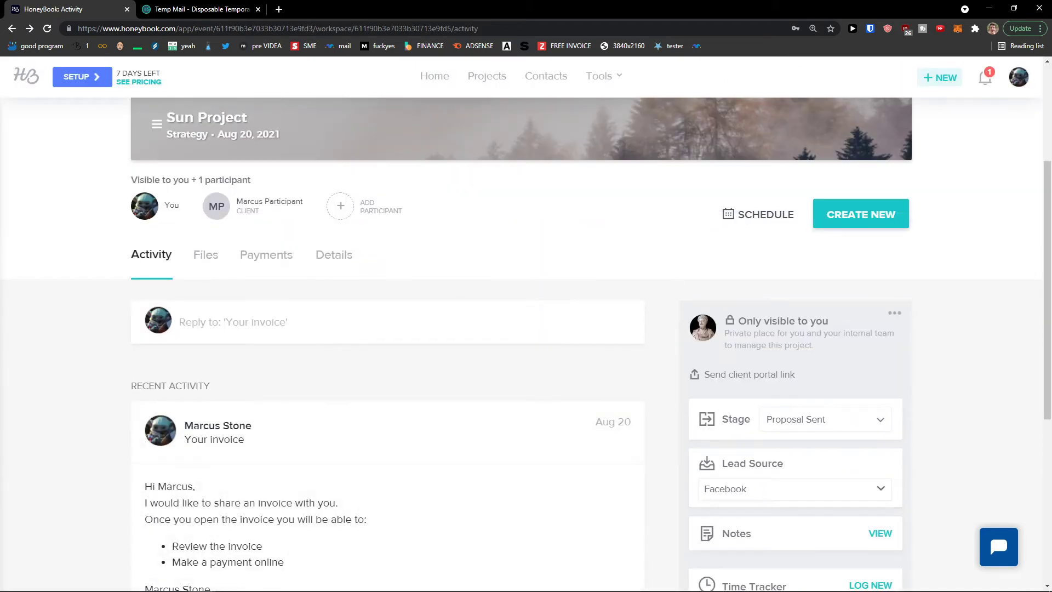
scroll(392, 432, "up", 2)
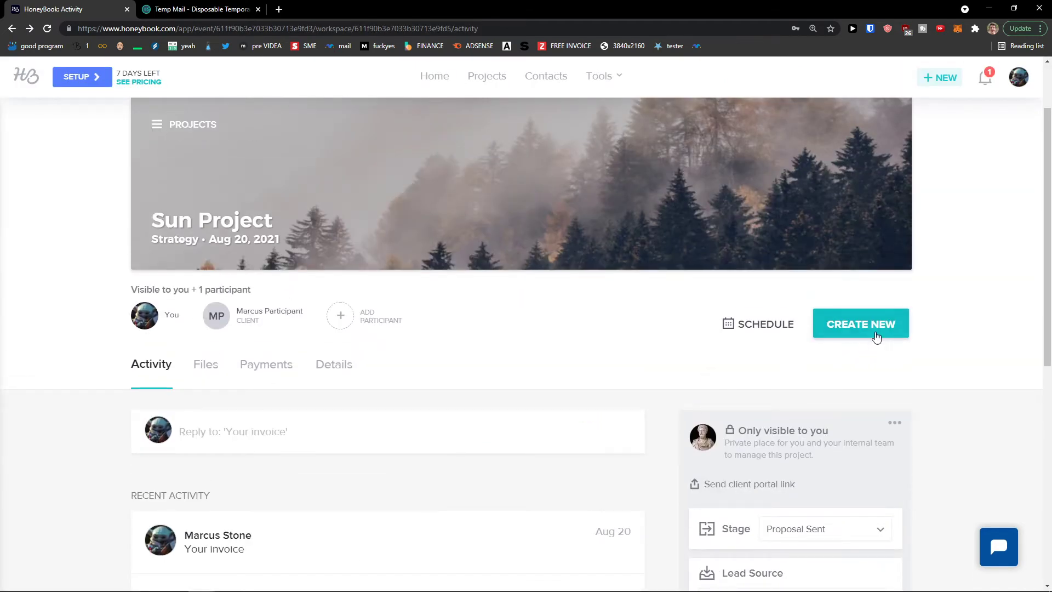
left_click(874, 336)
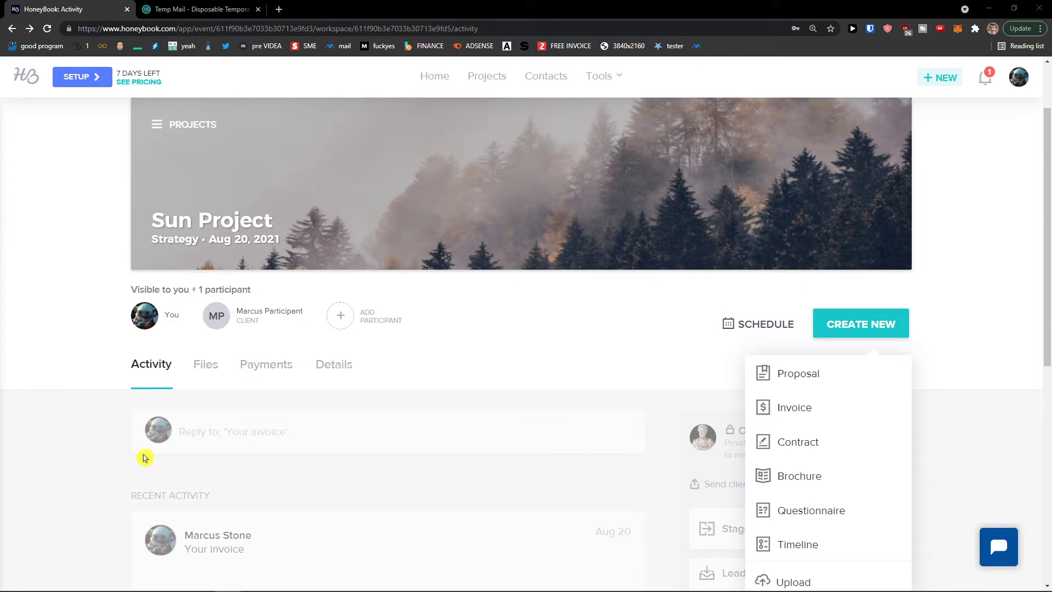
left_click(822, 446)
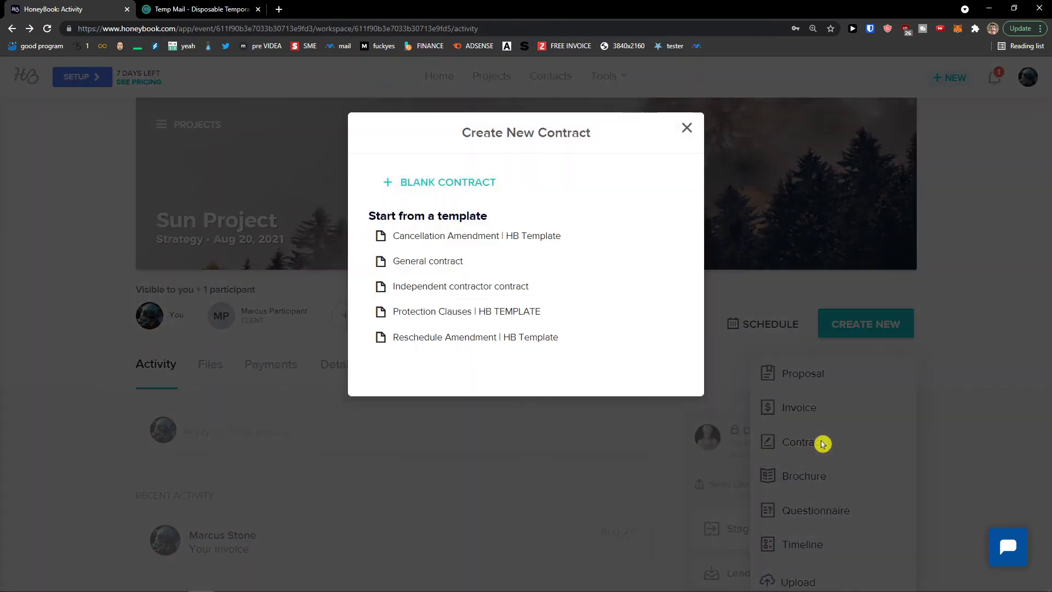
left_click(470, 267)
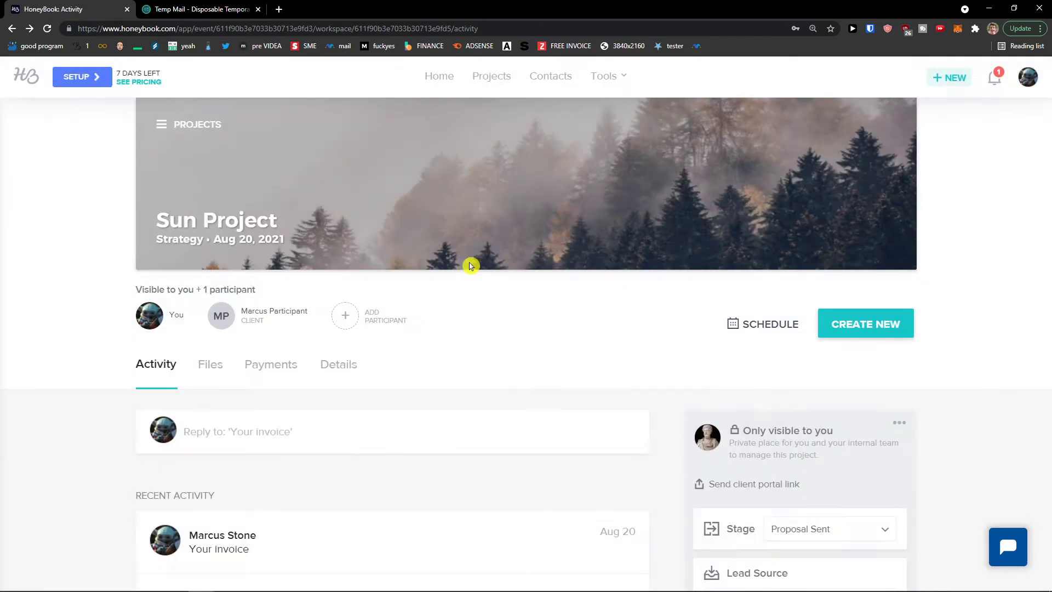
scroll(282, 280, "down", 2)
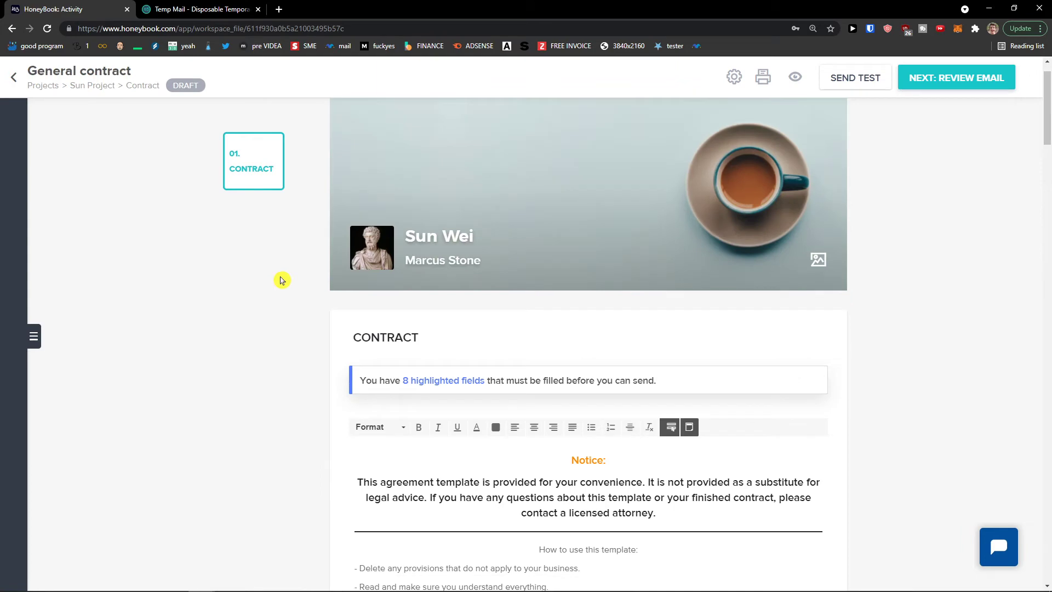
scroll(387, 277, "down", 1)
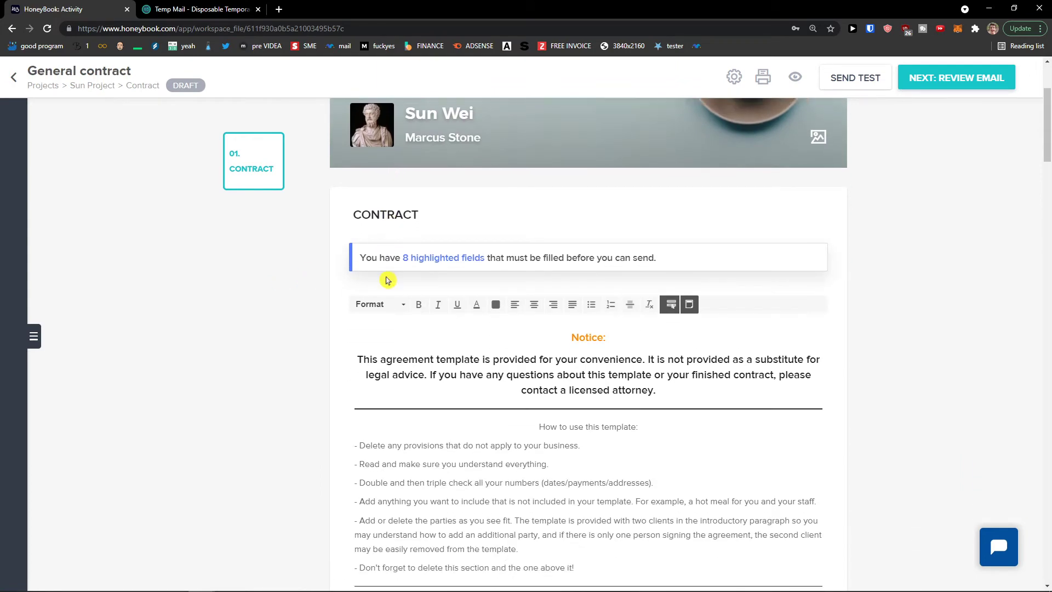
scroll(357, 281, "down", 2)
scroll(356, 282, "up", 3)
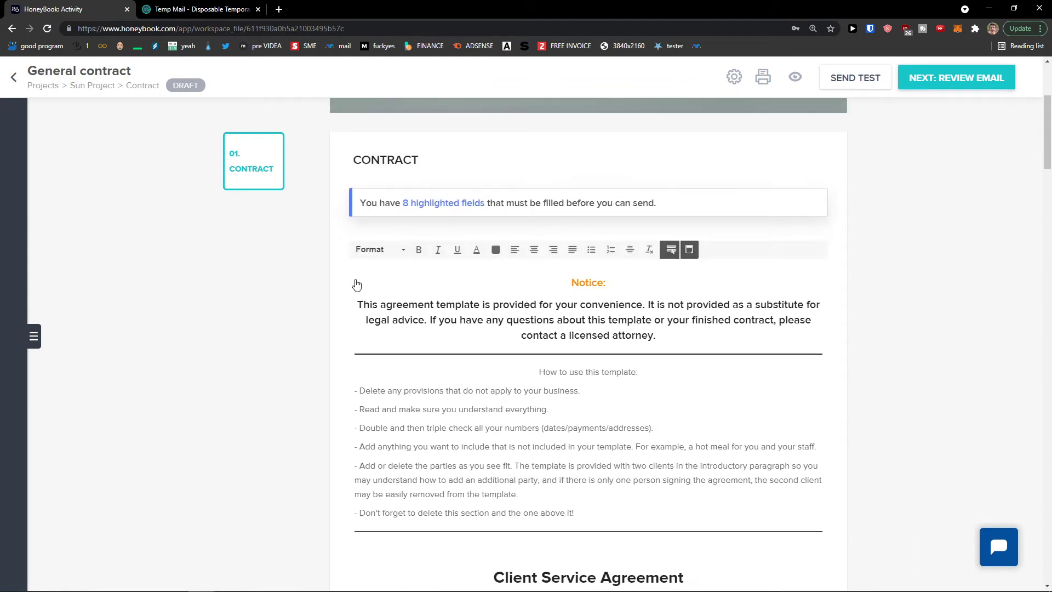
scroll(695, 291, "down", 7)
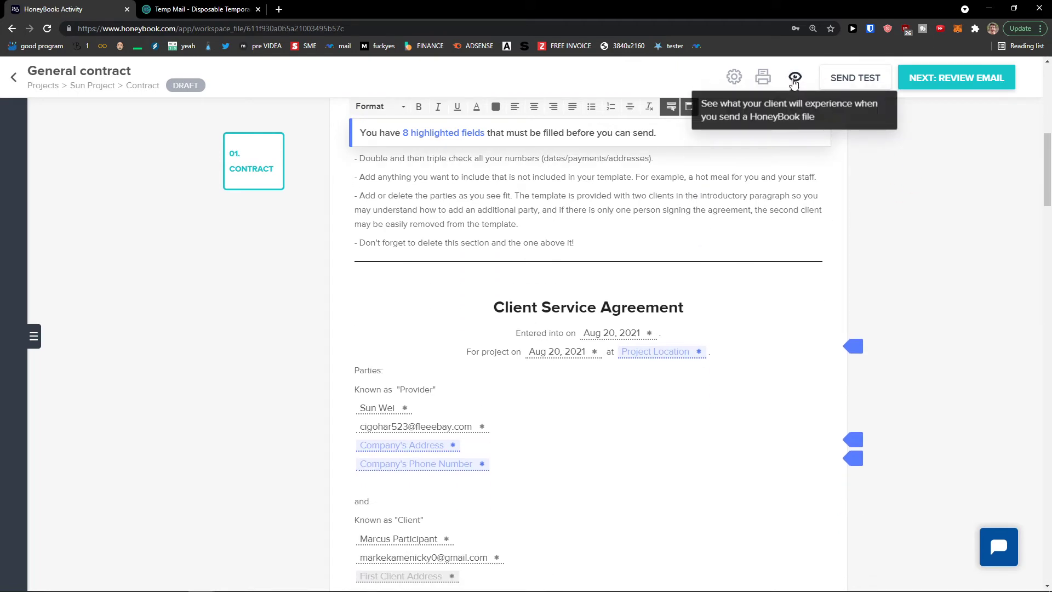
left_click(794, 77)
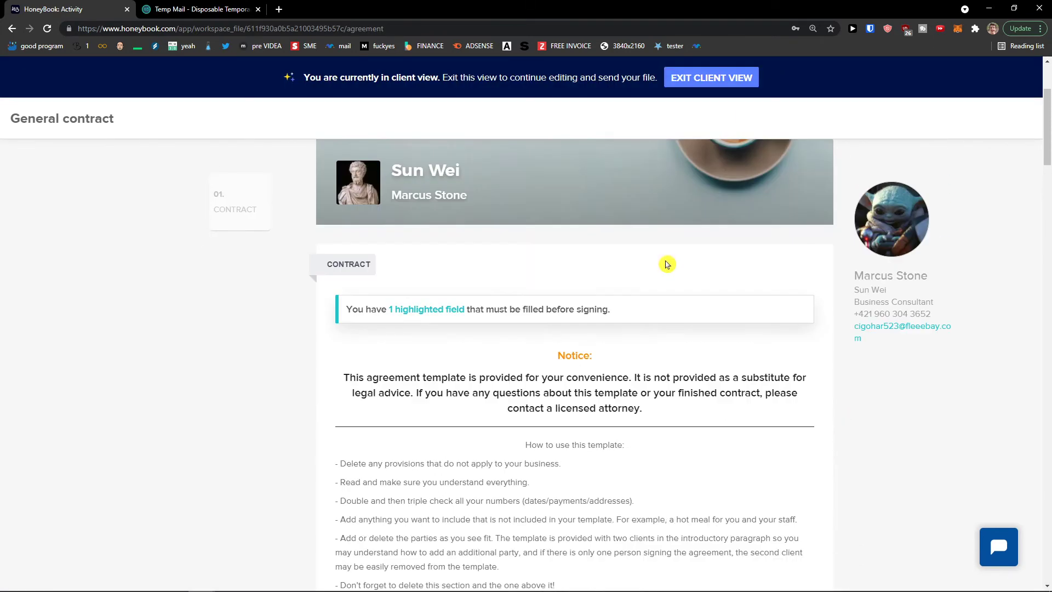
scroll(667, 264, "down", 13)
scroll(658, 261, "down", 5)
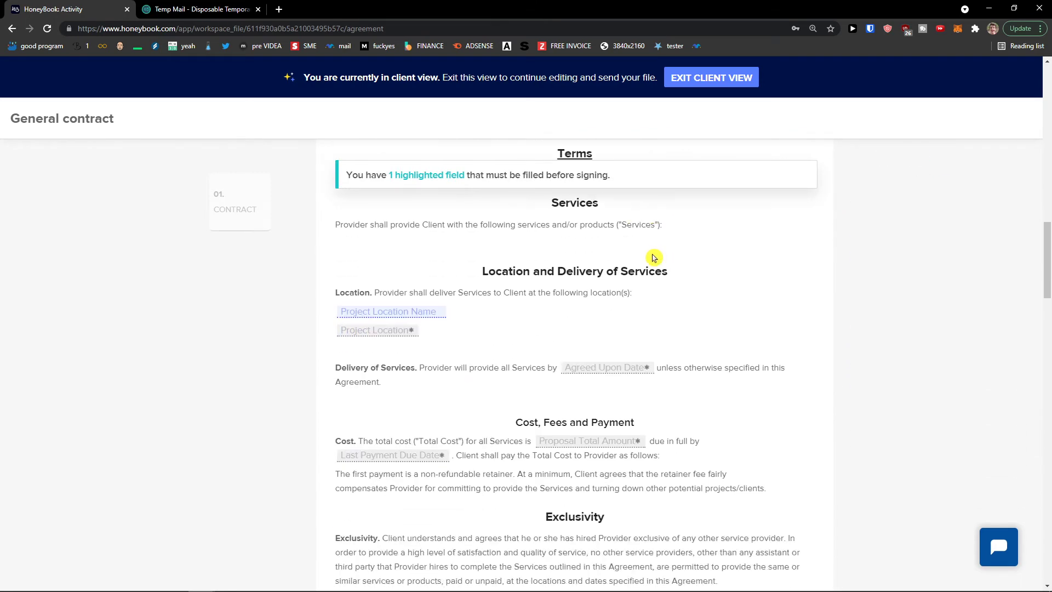
scroll(646, 258, "down", 8)
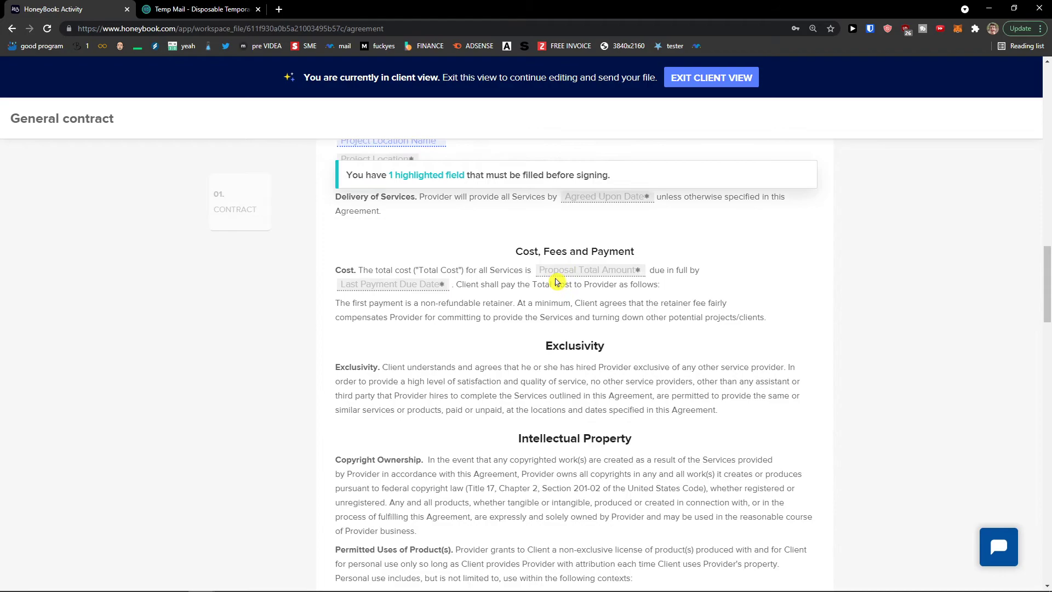
scroll(549, 280, "down", 20)
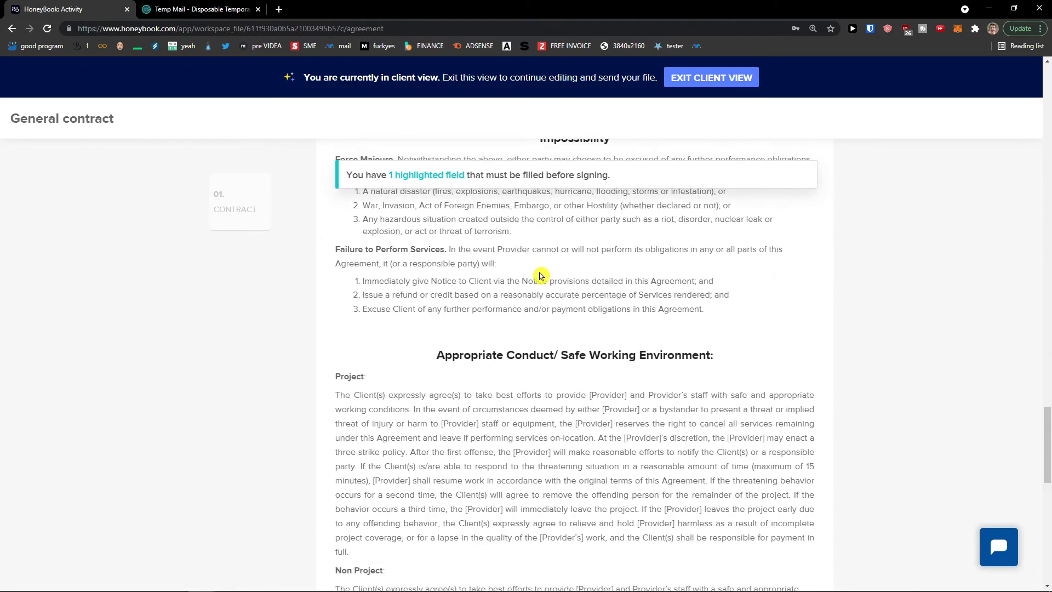
scroll(538, 273, "down", 8)
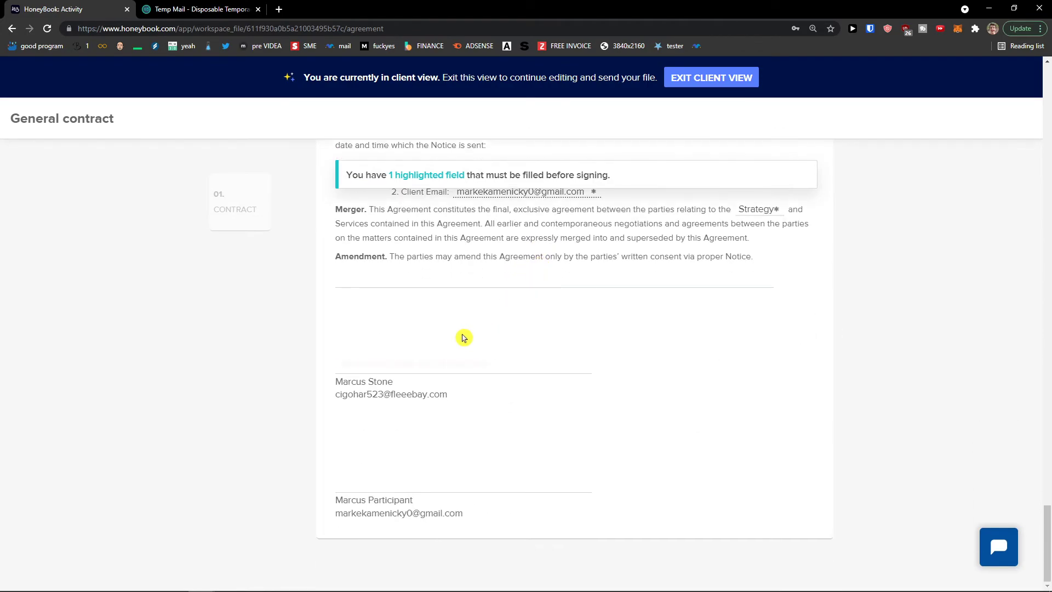
middle_click(864, 427)
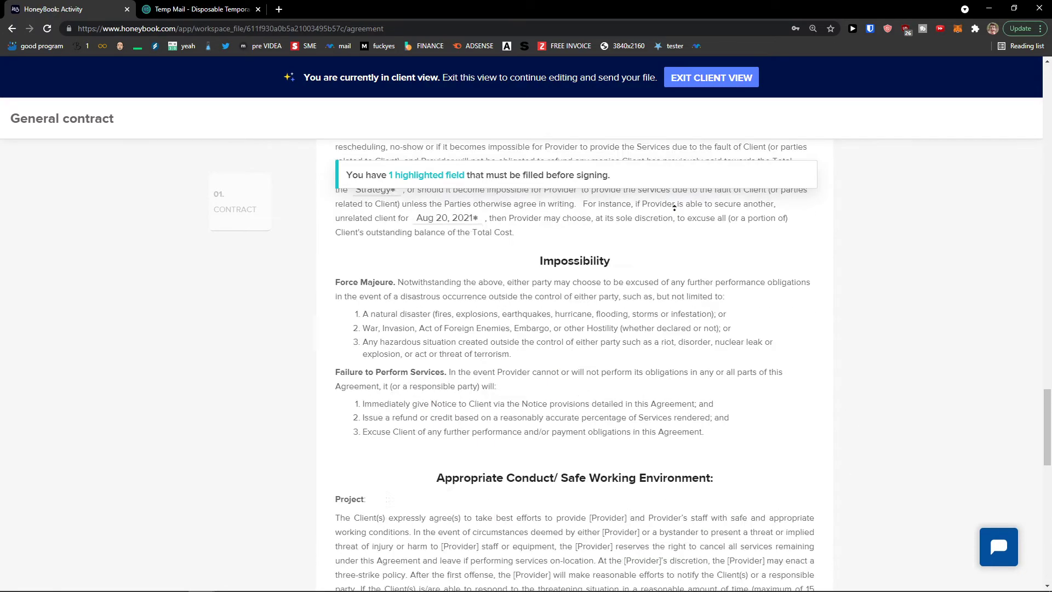
left_click(703, 85)
Create a new Sun Project brochure from the Pricing guide template
left_click(14, 82)
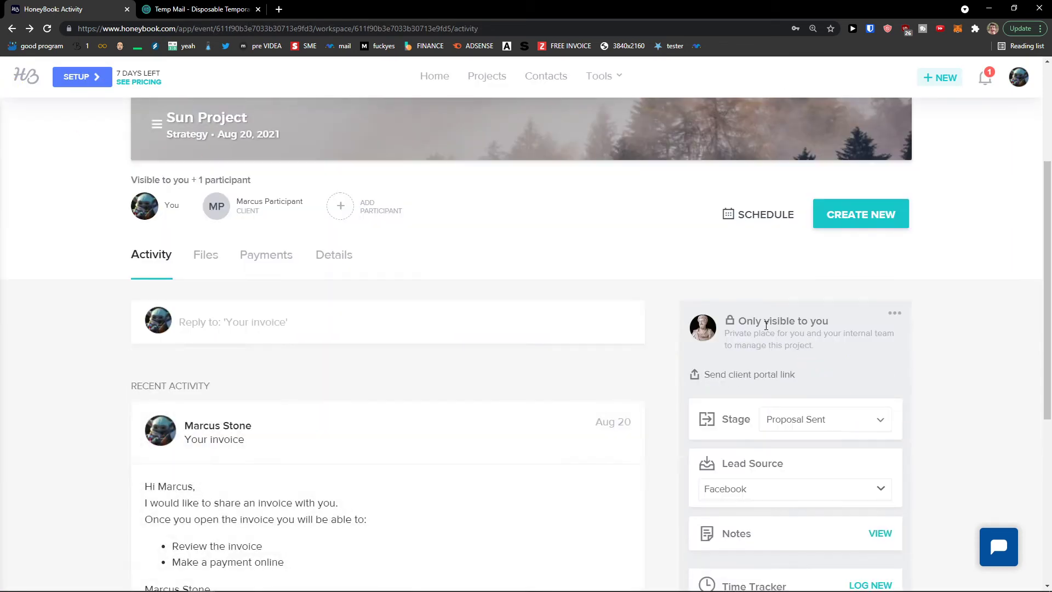
scroll(730, 325, "down", 2)
scroll(730, 325, "up", 3)
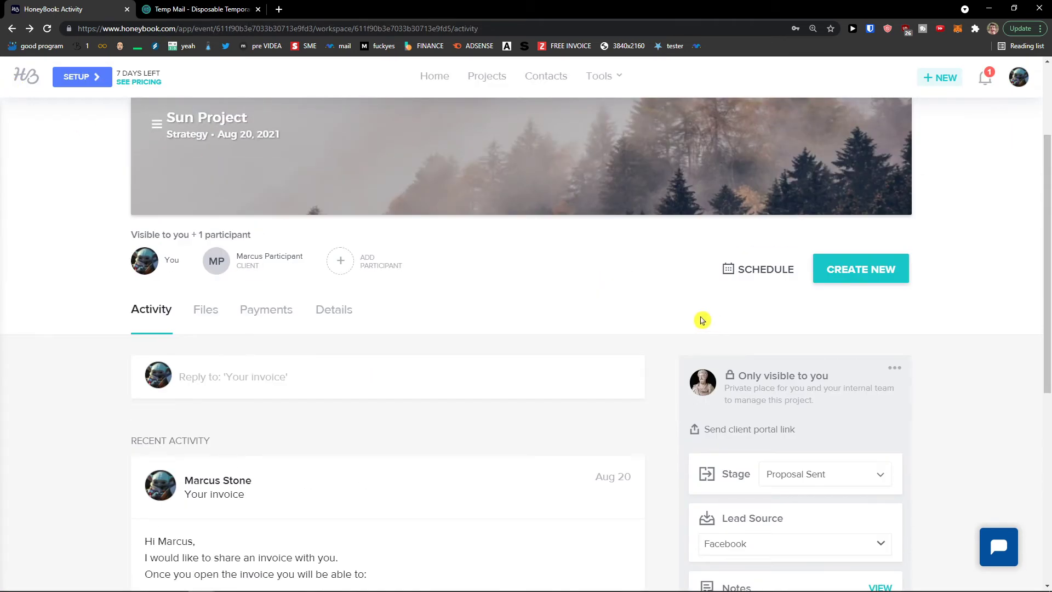
left_click(869, 270)
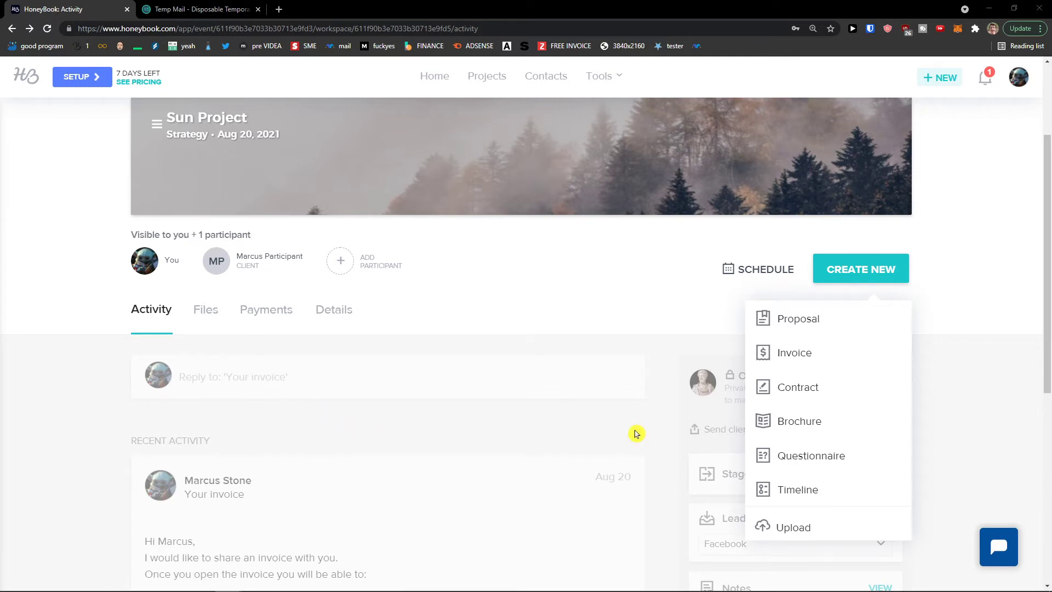
left_click(807, 422)
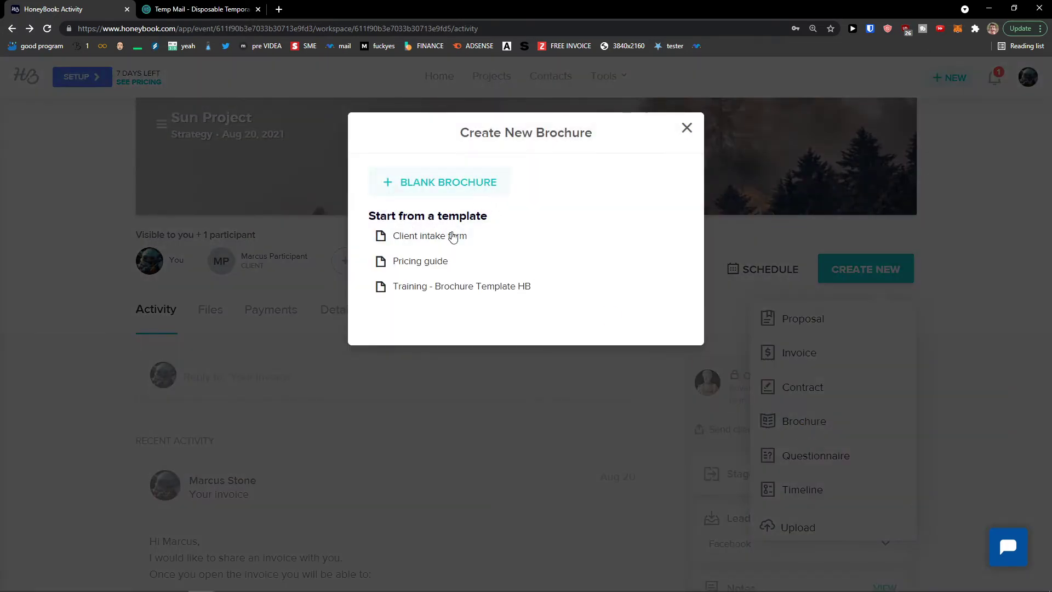
left_click(446, 263)
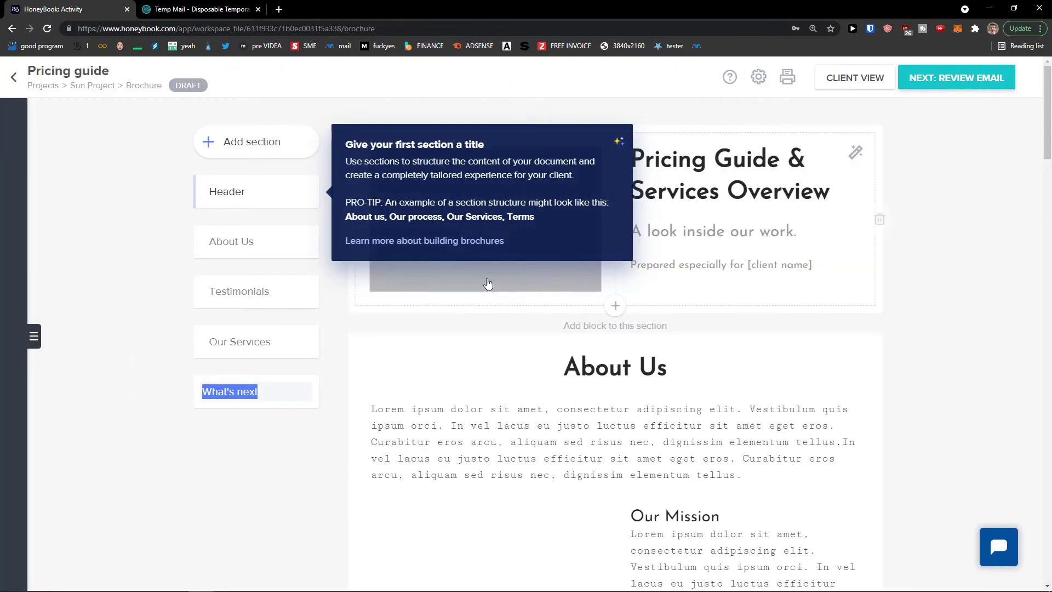
Try adding a services items block below the About Us text, then delete it
left_click(784, 350)
left_click(538, 393)
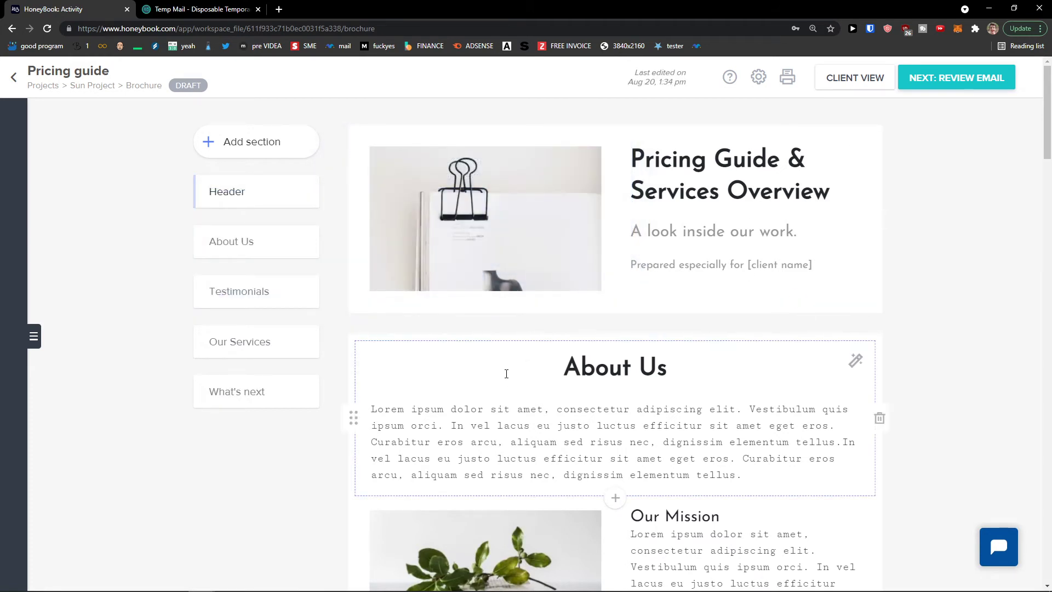
scroll(506, 374, "down", 1)
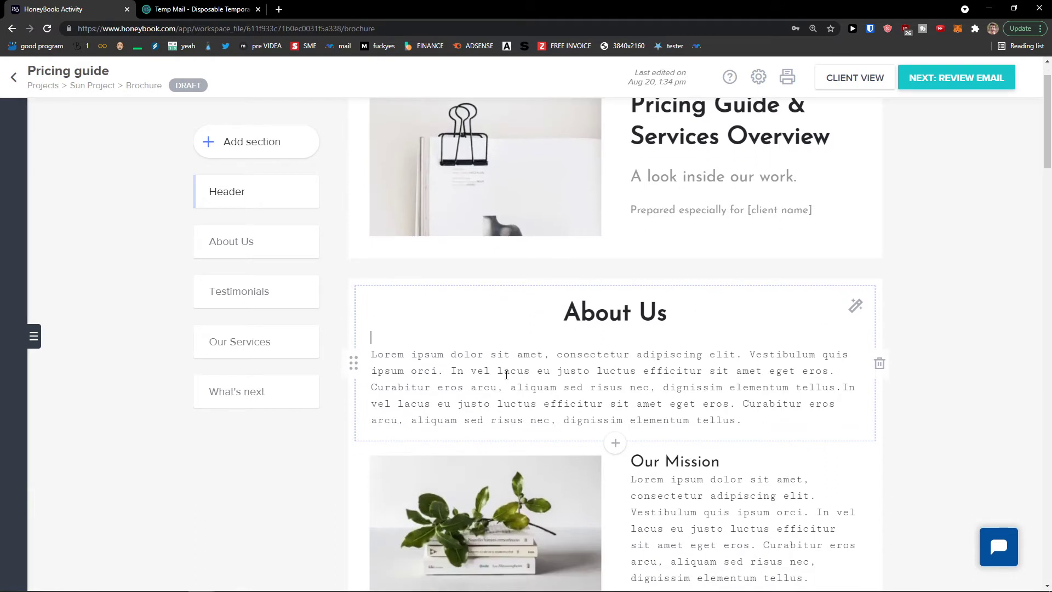
scroll(528, 370, "down", 2)
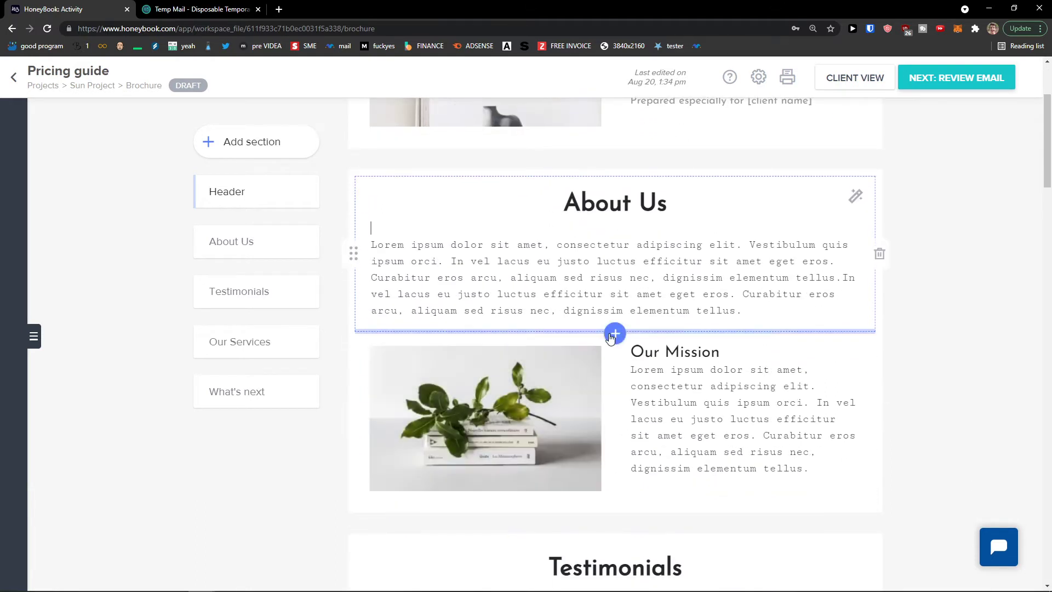
left_click(614, 331)
scroll(612, 341, "down", 1)
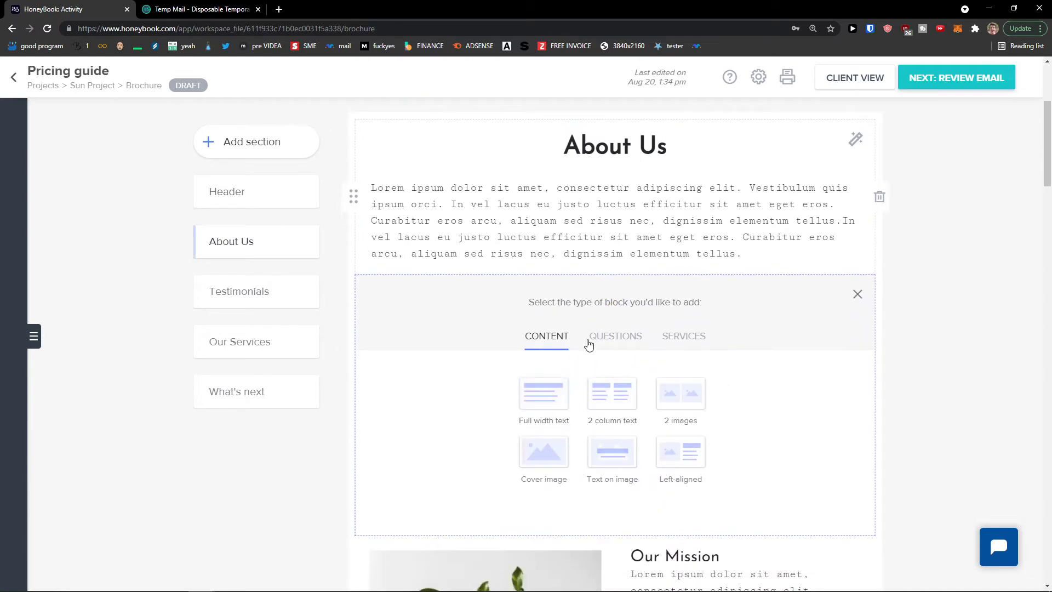
left_click(615, 336)
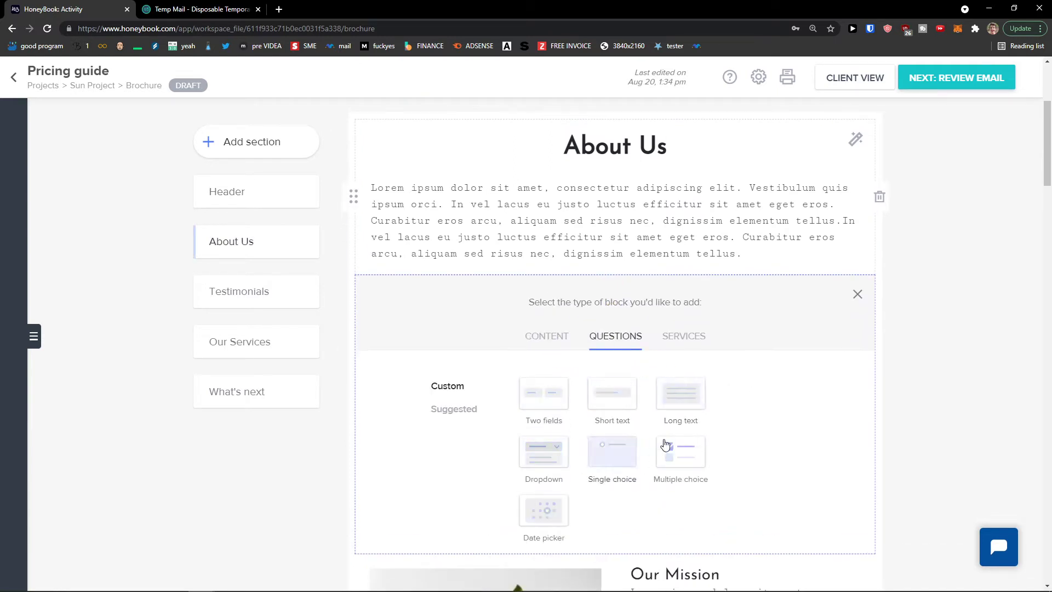
left_click(675, 339)
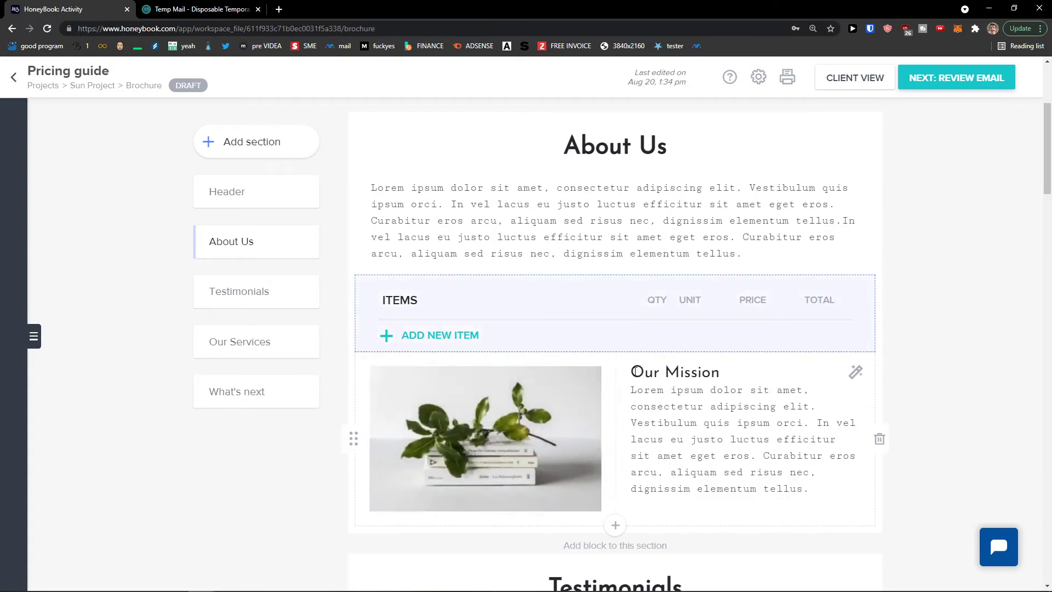
left_click(879, 313)
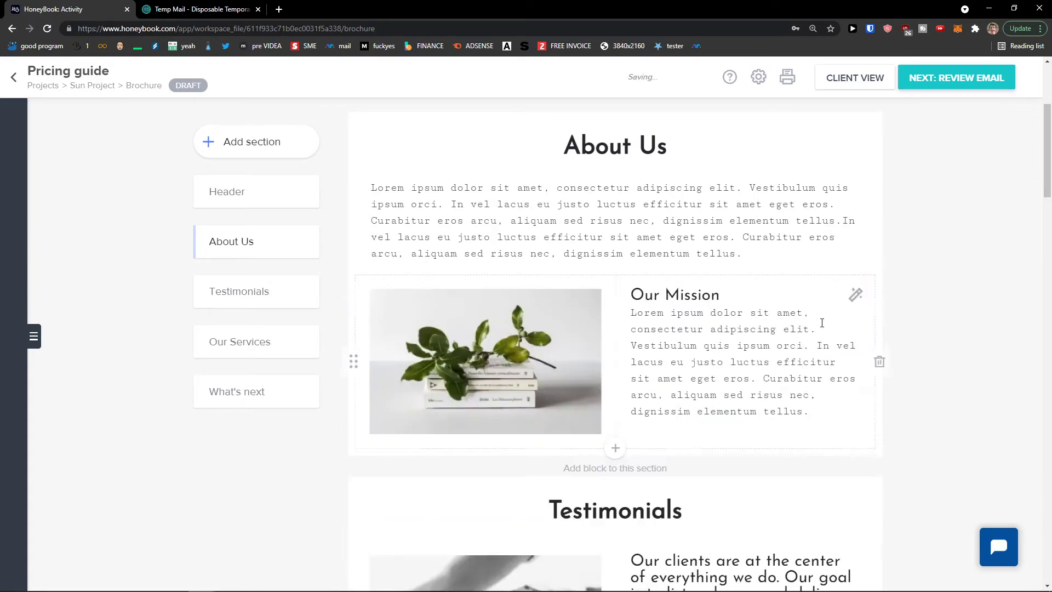
scroll(618, 359, "down", 4)
scroll(615, 367, "down", 10)
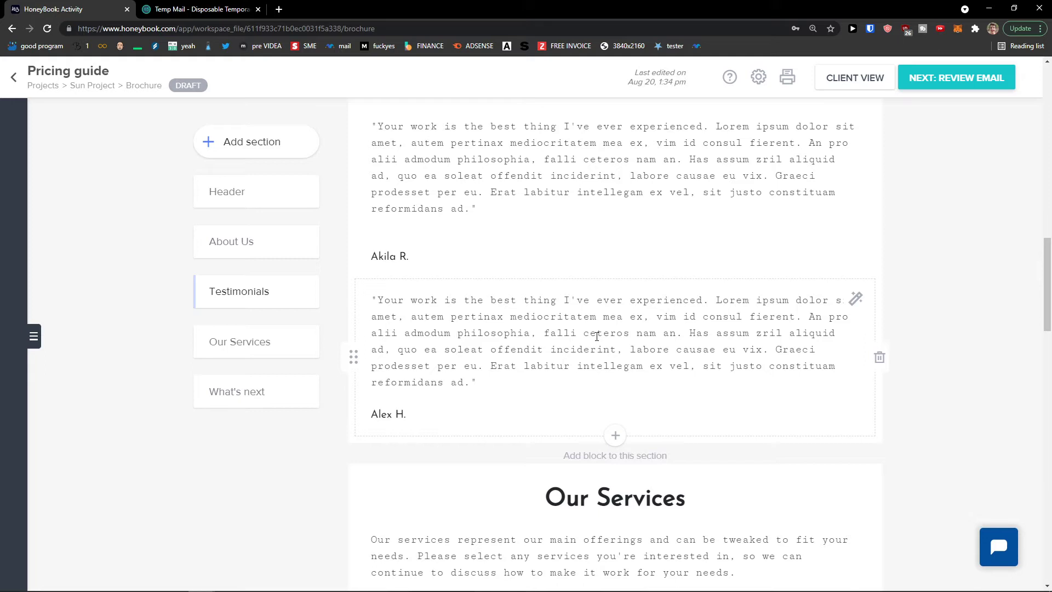
Add a services items block and an image block below the About Us text
scroll(658, 367, "down", 14)
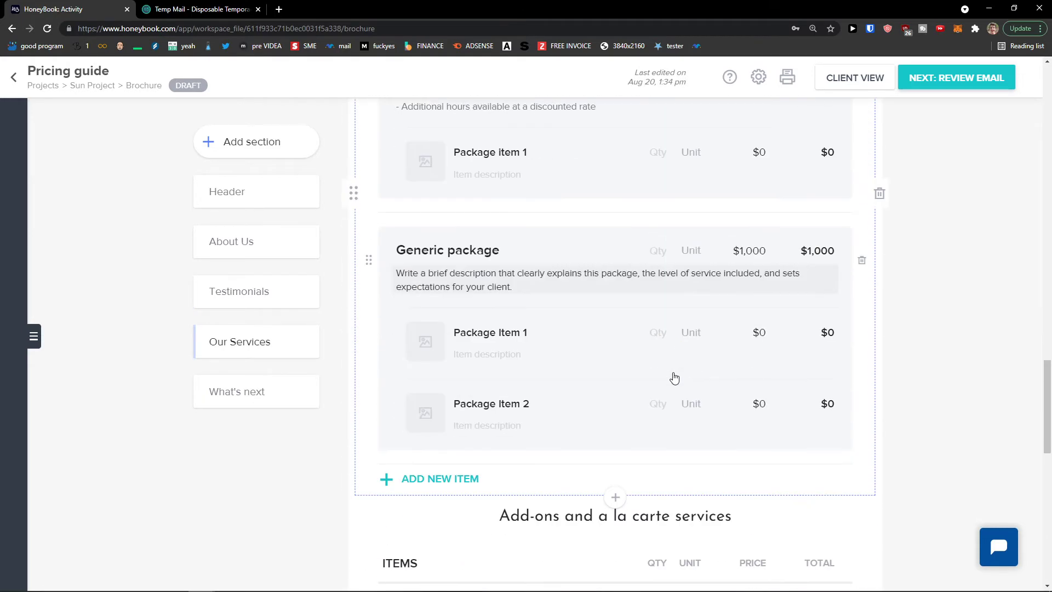
scroll(693, 388, "down", 10)
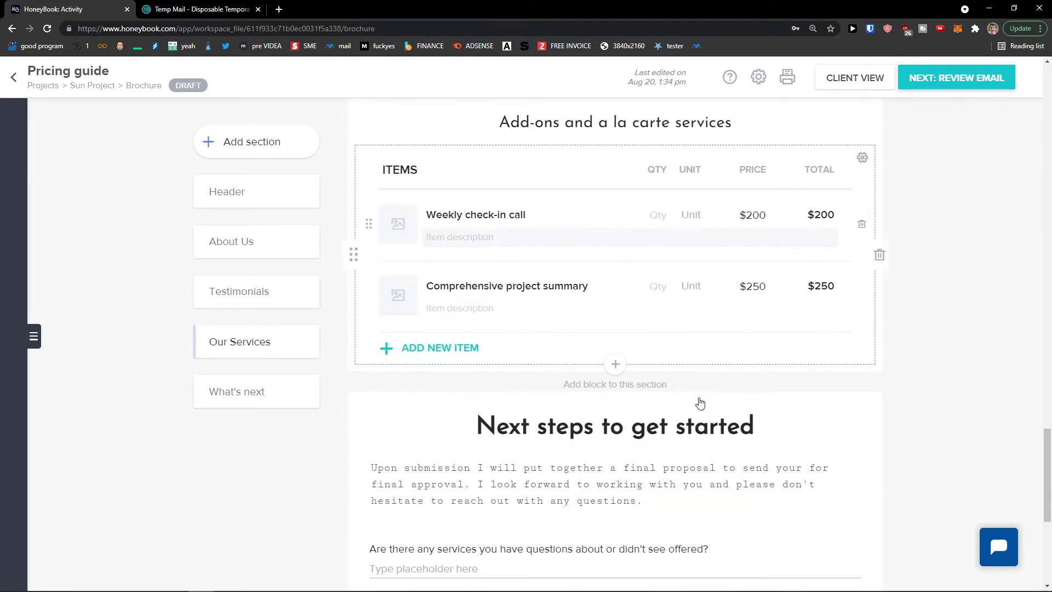
scroll(699, 401, "down", 5)
key("Home")
scroll(625, 296, "down", 1)
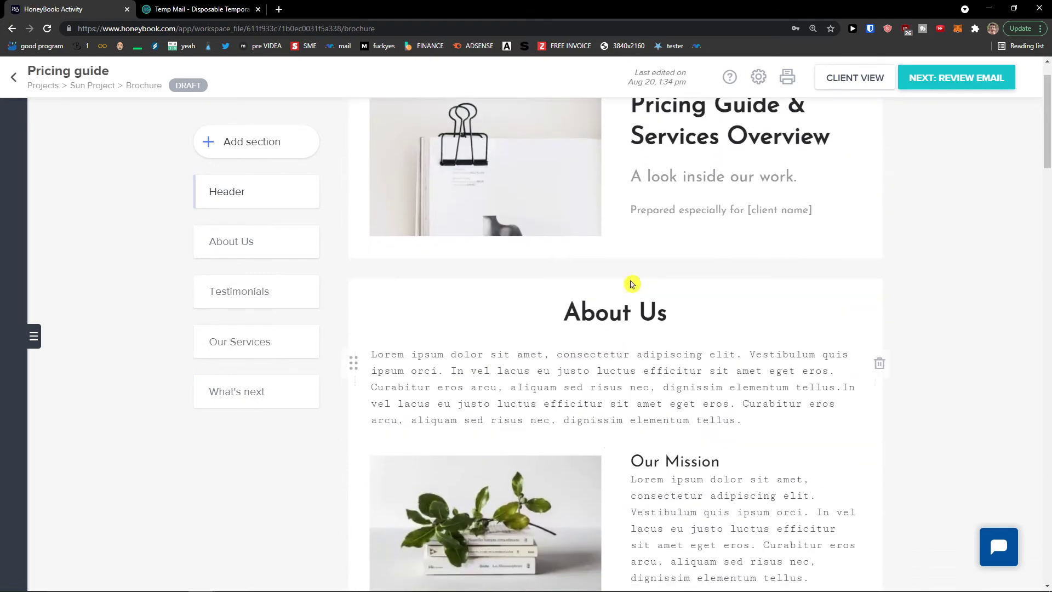
left_click(614, 442)
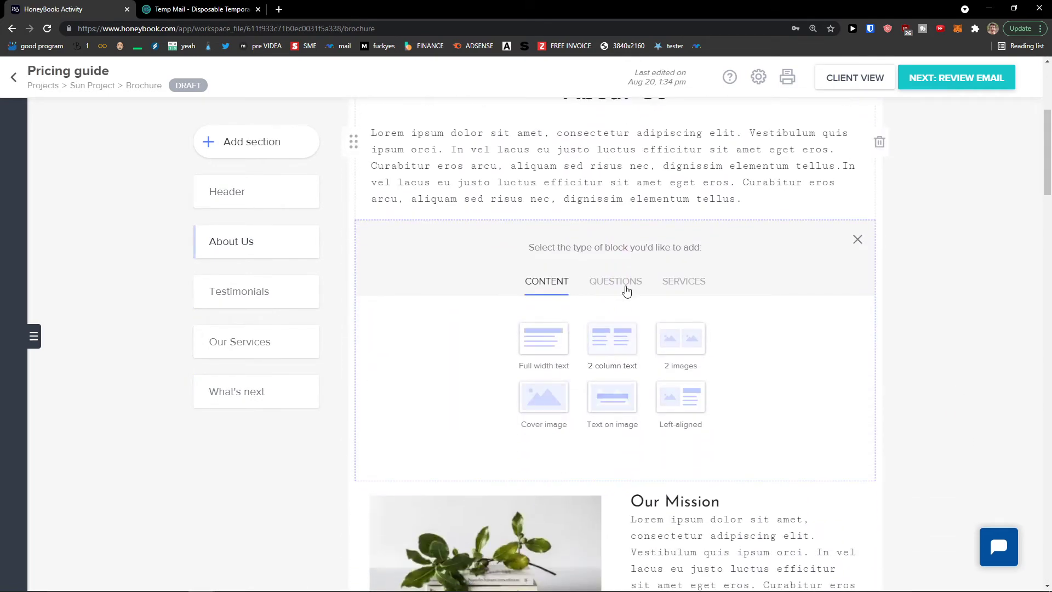
left_click(627, 284)
left_click(667, 285)
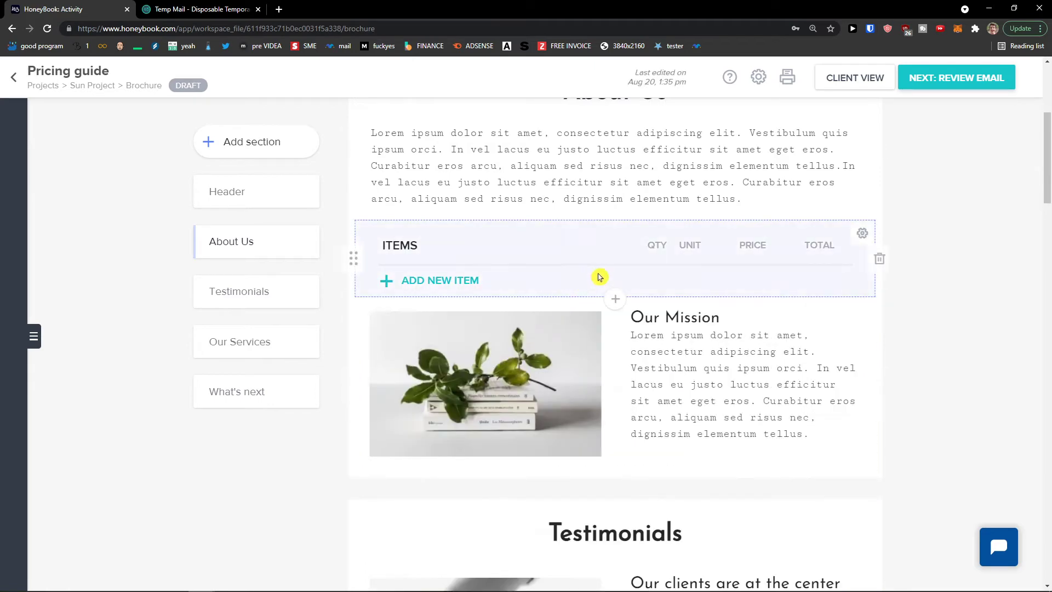
left_click(615, 299)
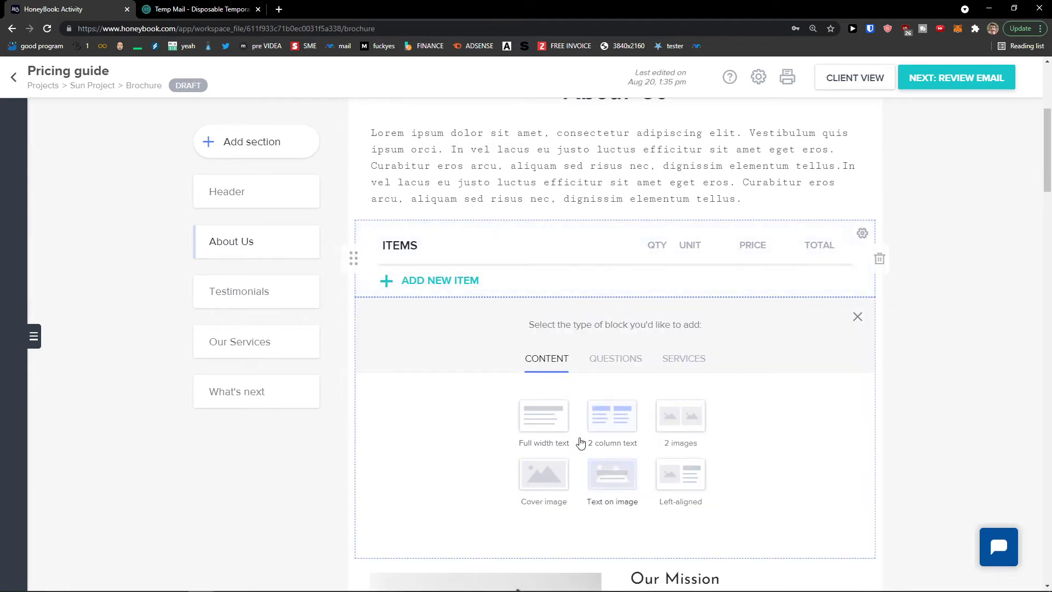
left_click(580, 411)
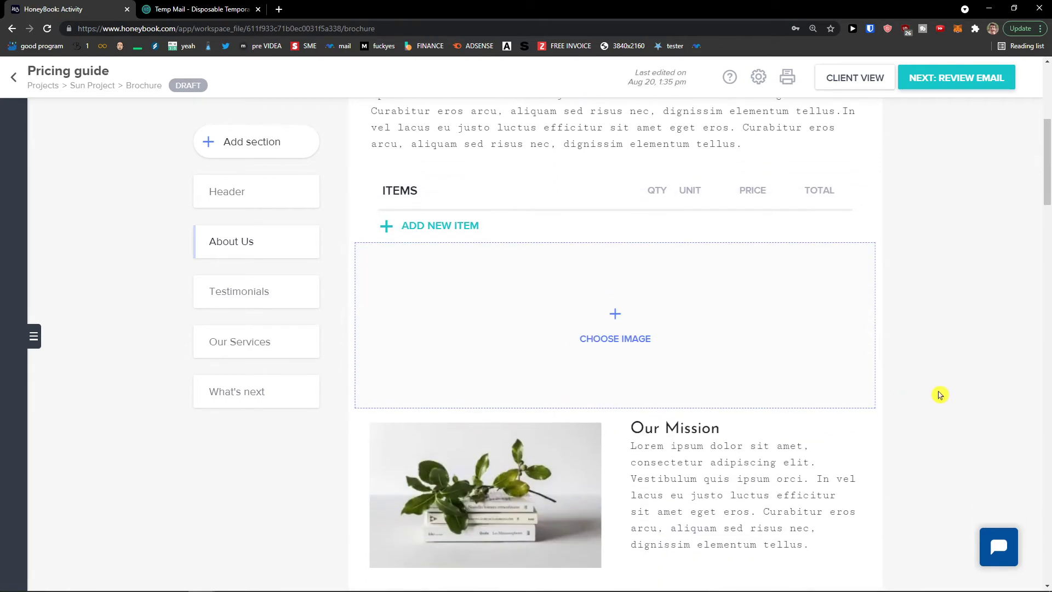
Preview the brochure as the client, jumping through each section, then exit the preview
left_click(844, 77)
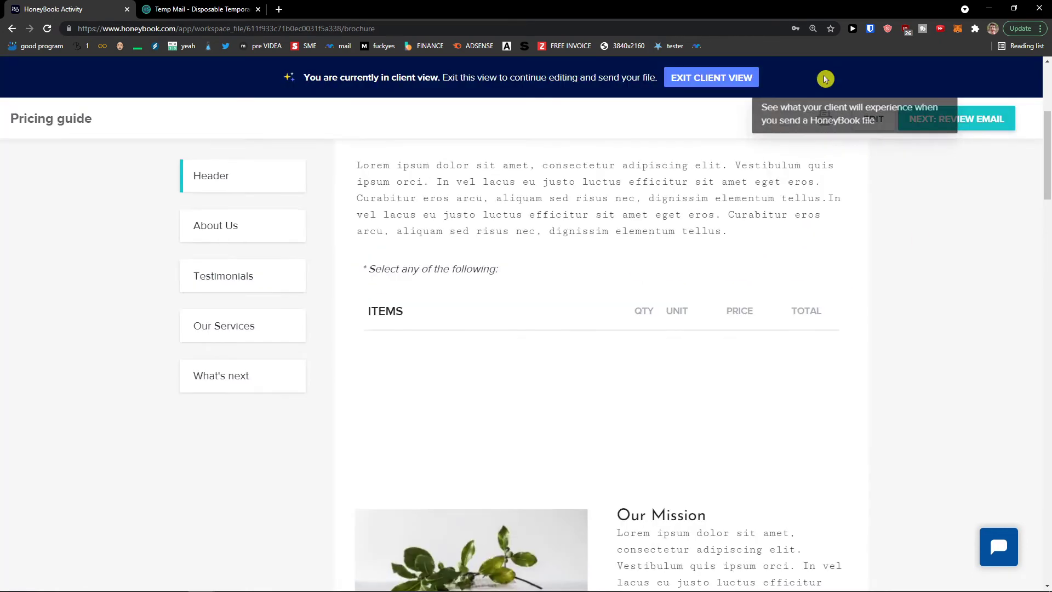
scroll(650, 319, "down", 10)
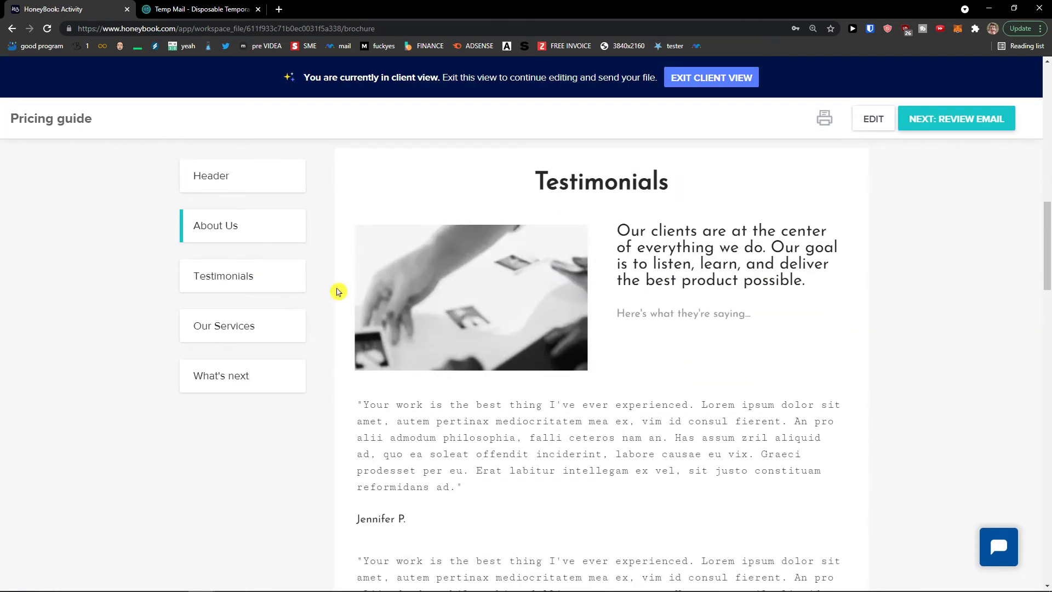
left_click(257, 325)
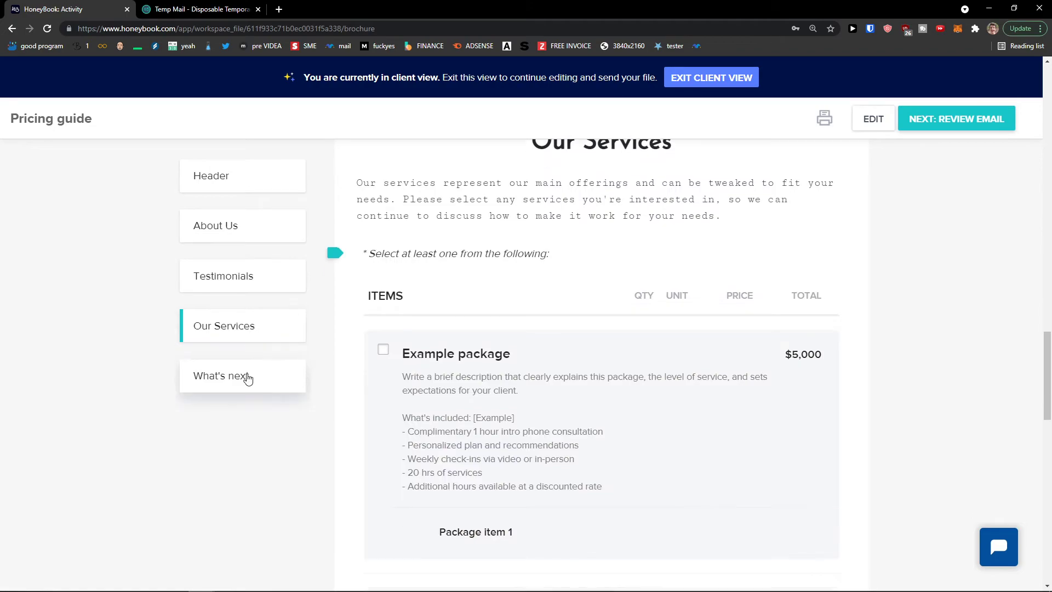
left_click(251, 376)
left_click(247, 182)
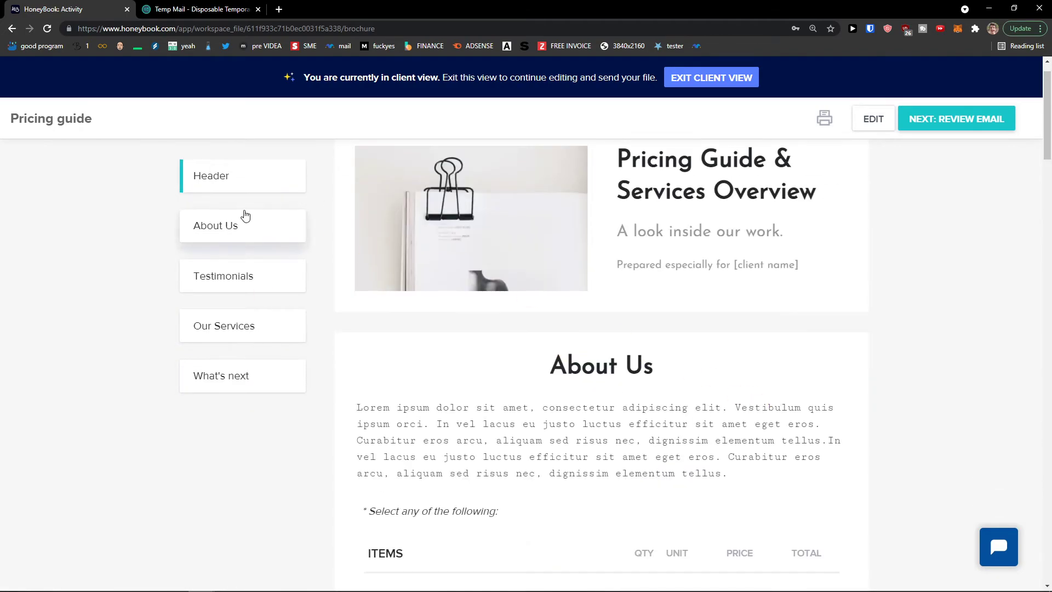
left_click(237, 226)
left_click(242, 275)
left_click(245, 323)
left_click(246, 368)
left_click(270, 188)
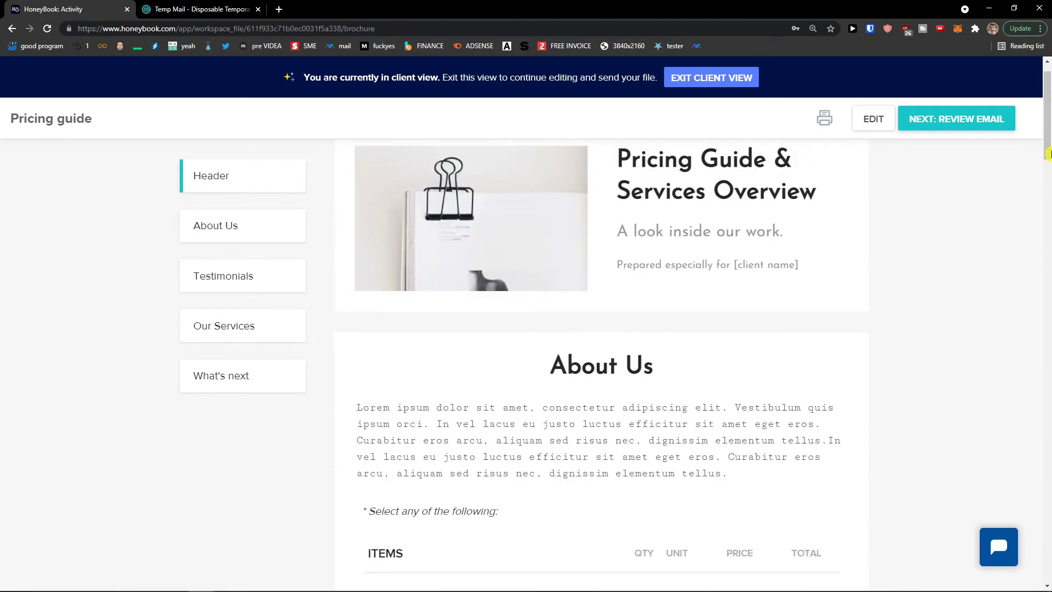
left_click(718, 85)
Return to the Sun Project page and show the Create New file types
left_click(19, 78)
scroll(821, 367, "down", 5)
left_click(821, 367)
scroll(856, 289, "up", 2)
left_click(856, 279)
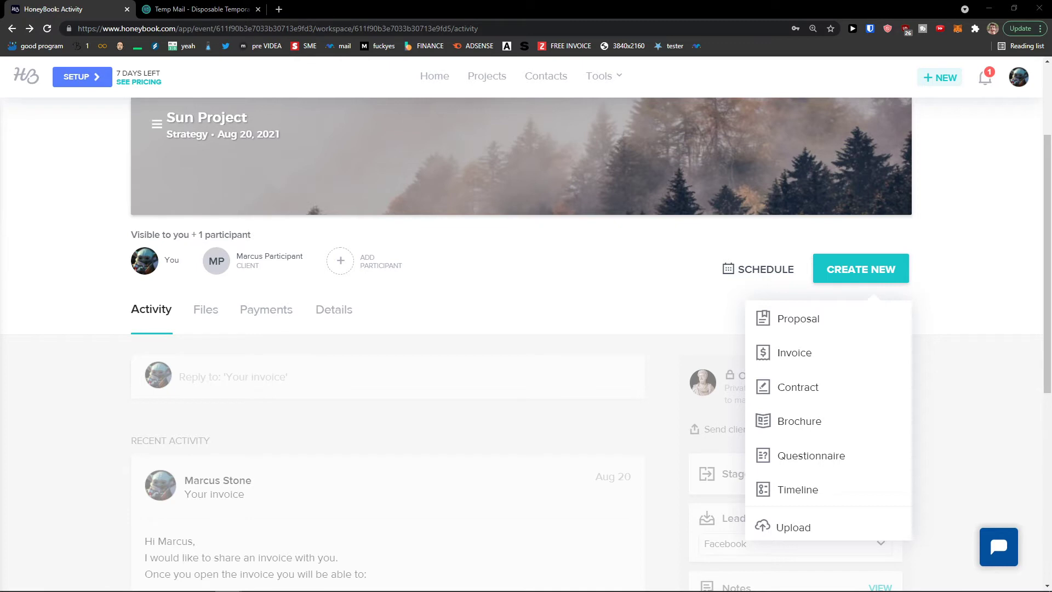
Start a blank questionnaire and title its first question 'How are you feeling today?'
left_click(788, 464)
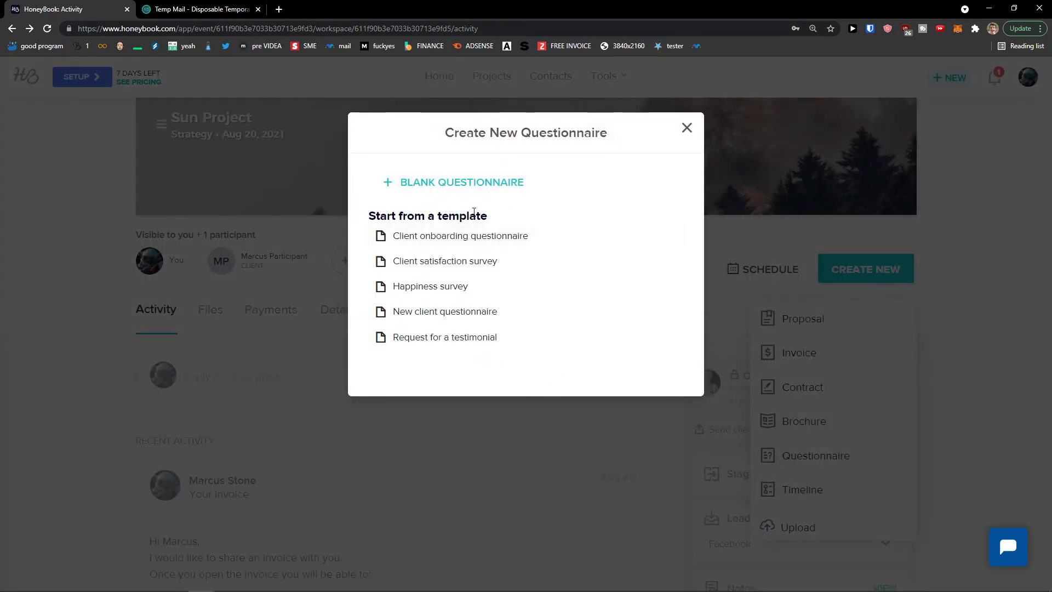
left_click(460, 186)
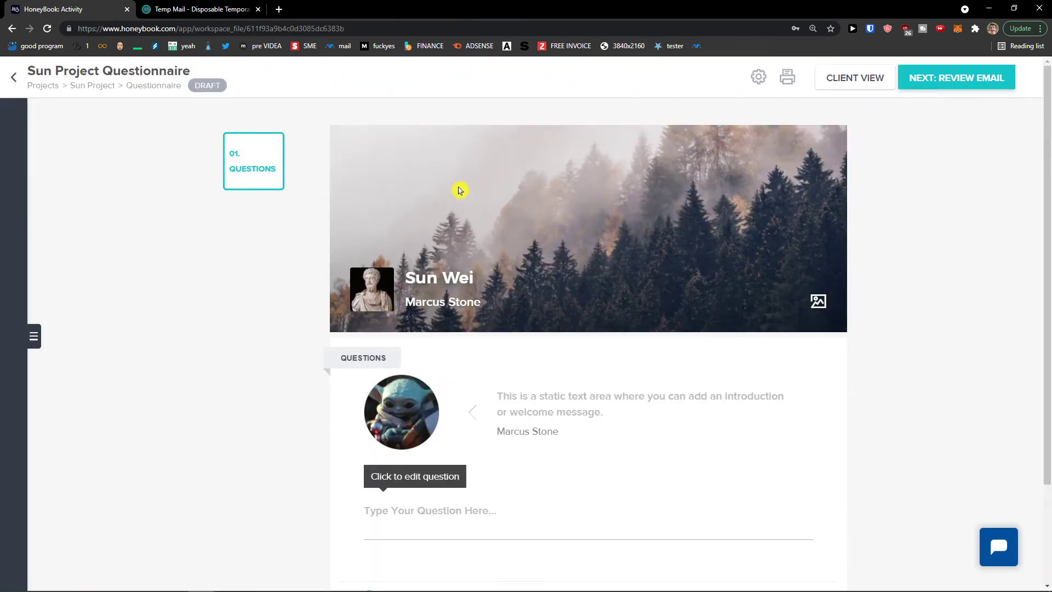
scroll(502, 216, "down", 3)
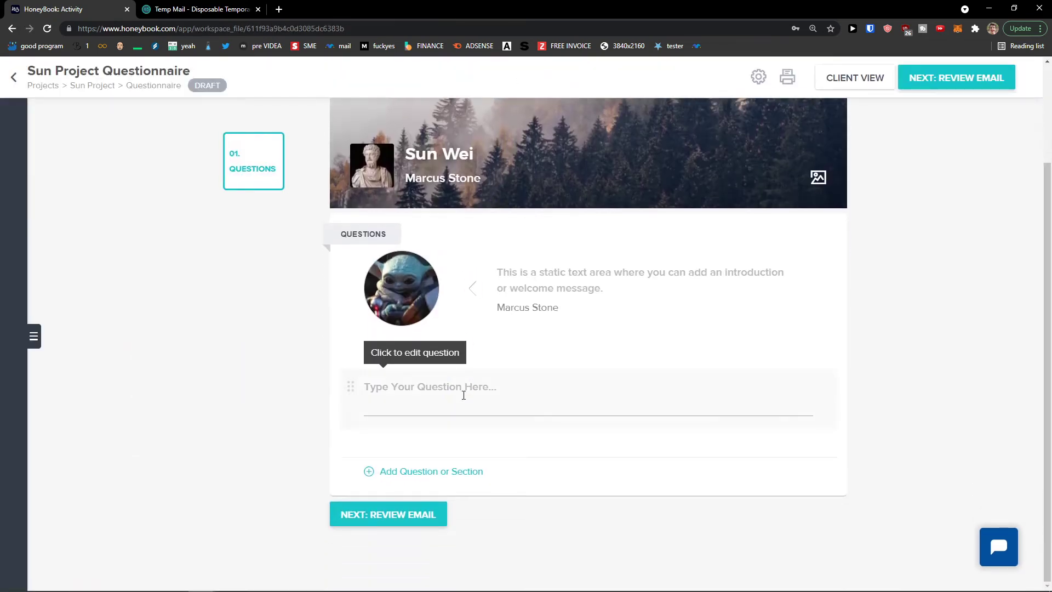
left_click(463, 394)
type("How are you feeling today?")
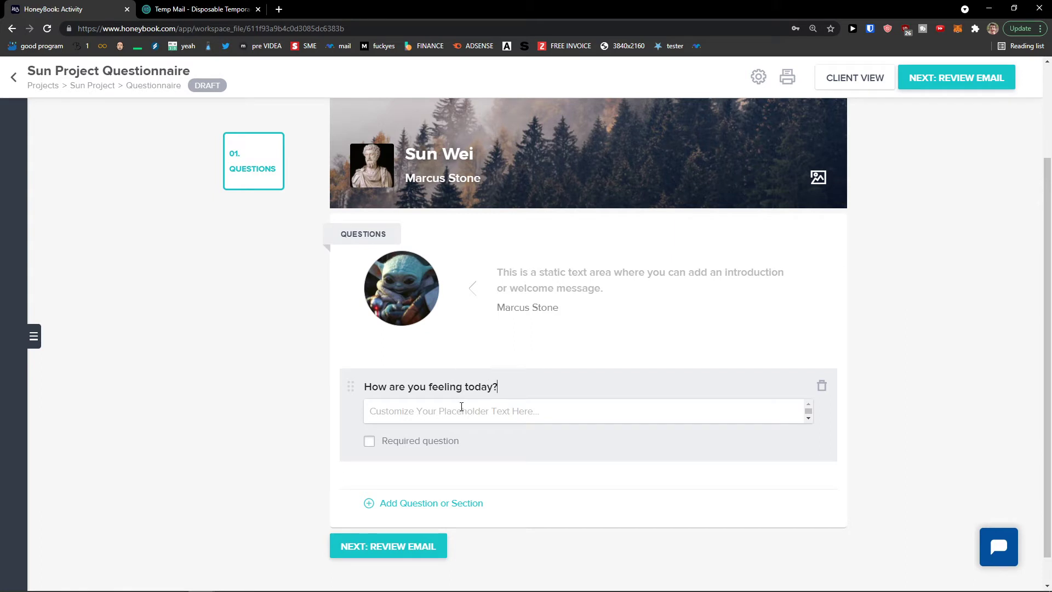
left_click(276, 401)
Set the first question's answer placeholder to 'Good,bad,amazing'
left_click(403, 414)
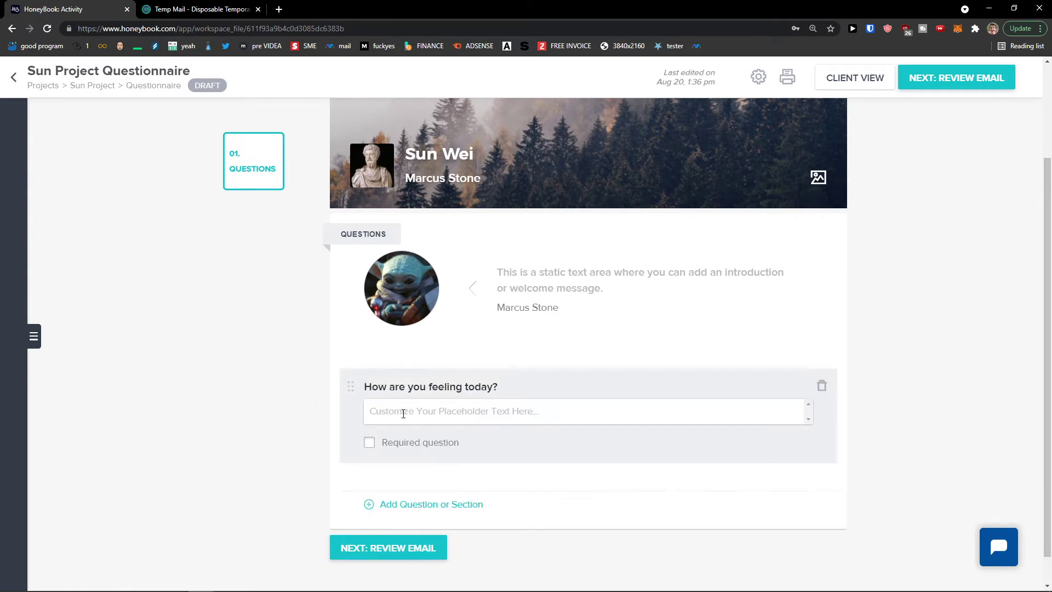
left_click(401, 414)
type("Good,bad,ama")
left_click(258, 404)
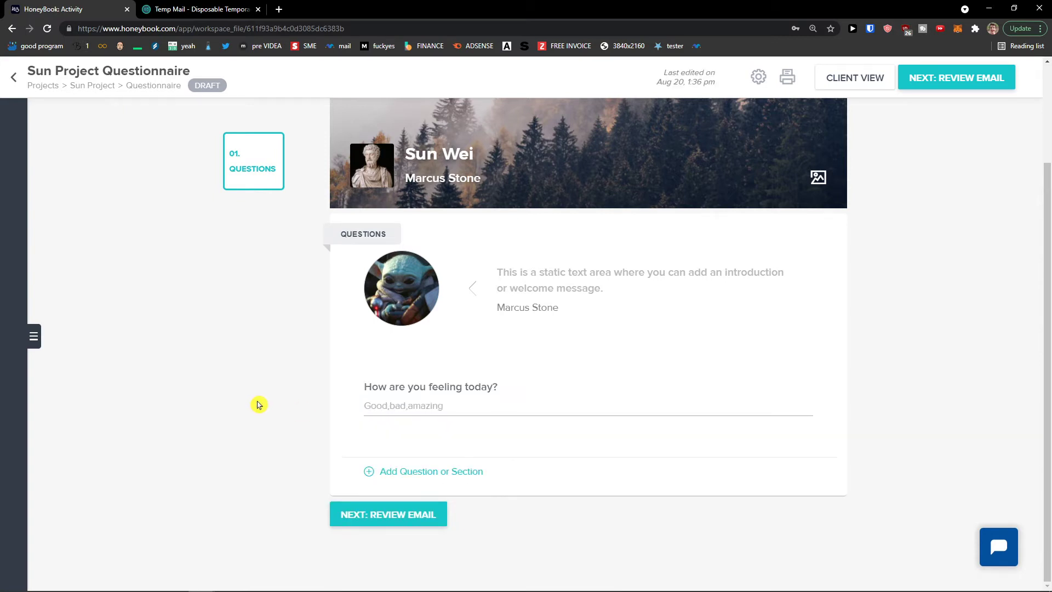
Preview the questionnaire in client view, then return and list the question and section types
left_click(861, 83)
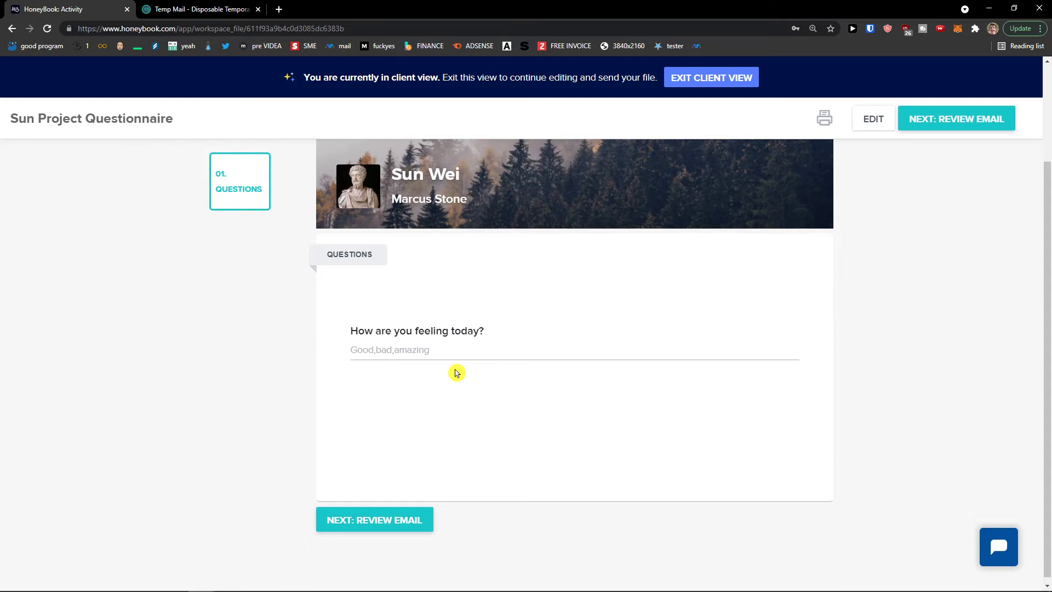
left_click(754, 83)
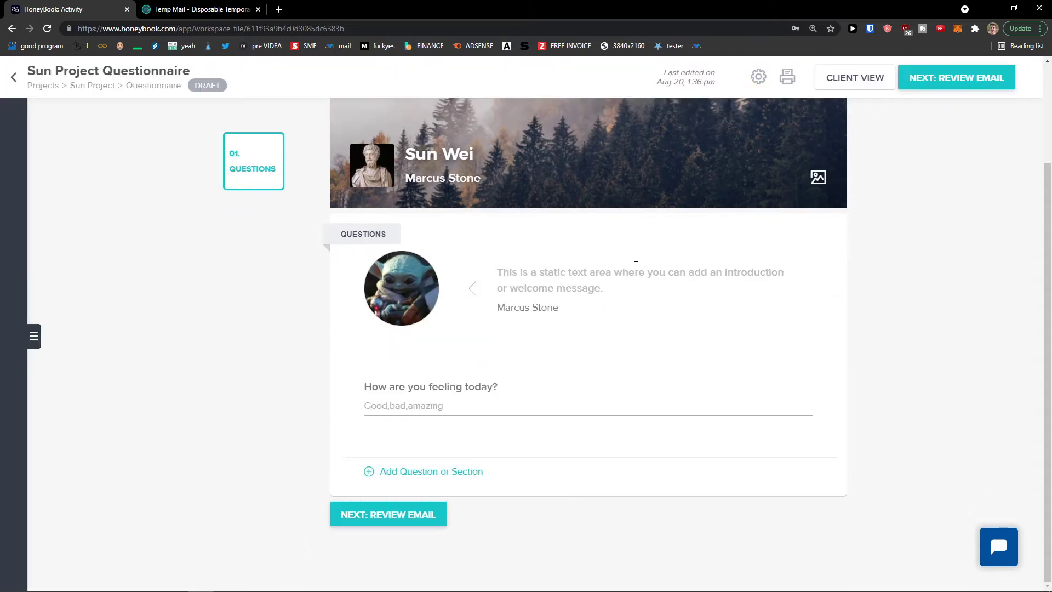
left_click(731, 470)
Add a radio-button question 'Are you man or woman' with the options Woman and Man
scroll(425, 287, "up", 1)
scroll(424, 298, "up", 2)
scroll(424, 298, "up", 2)
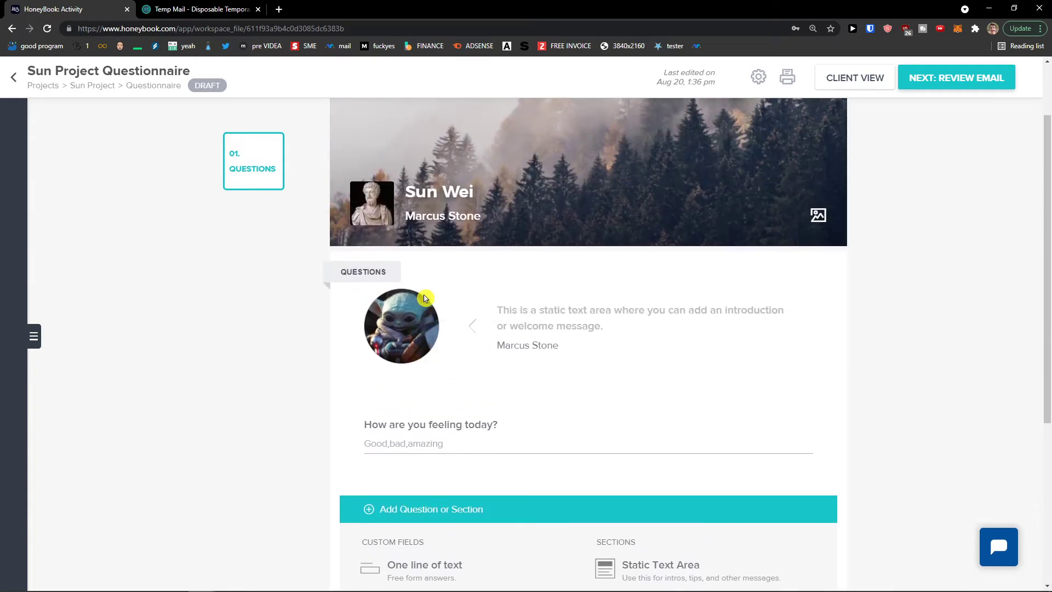
scroll(425, 298, "down", 4)
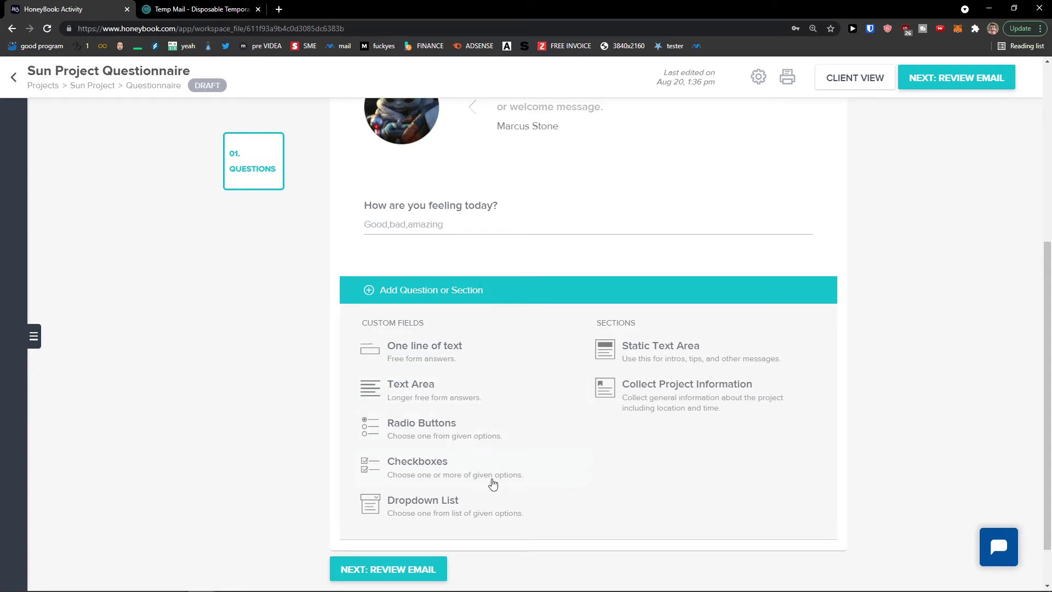
left_click(469, 433)
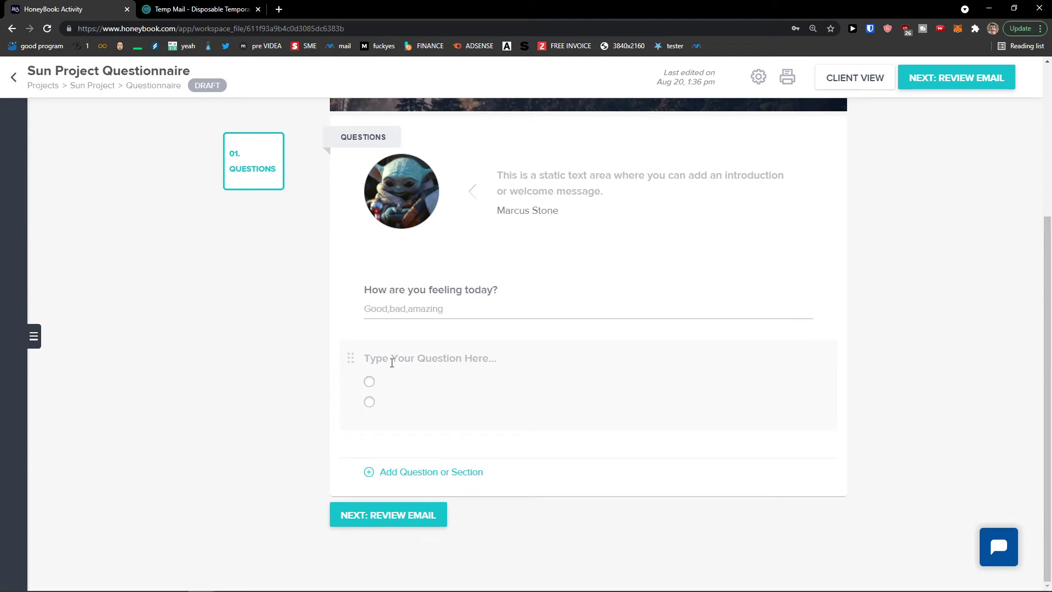
left_click(394, 360)
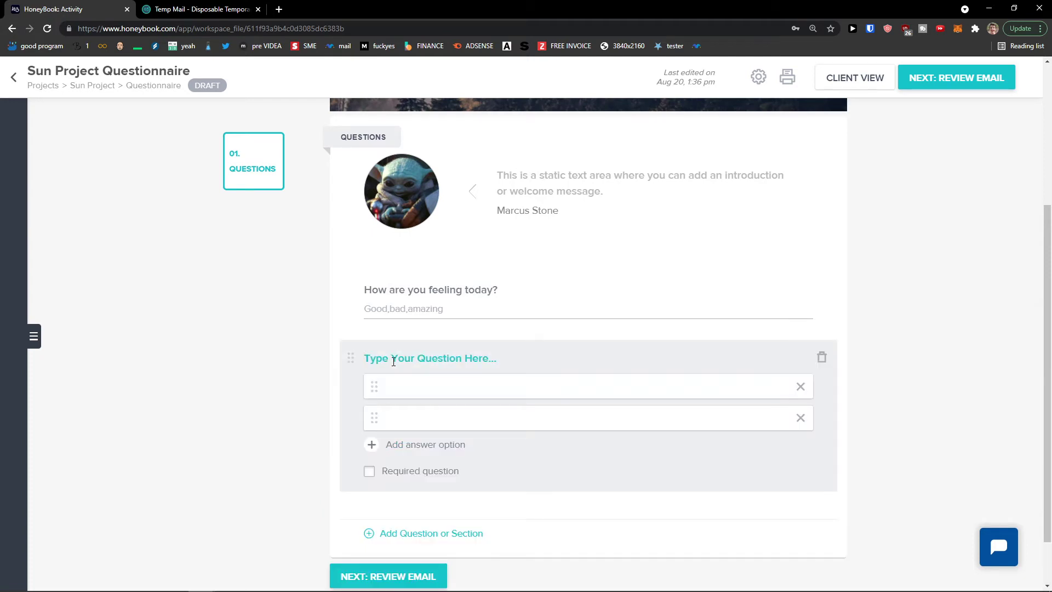
type("Are you man or woman")
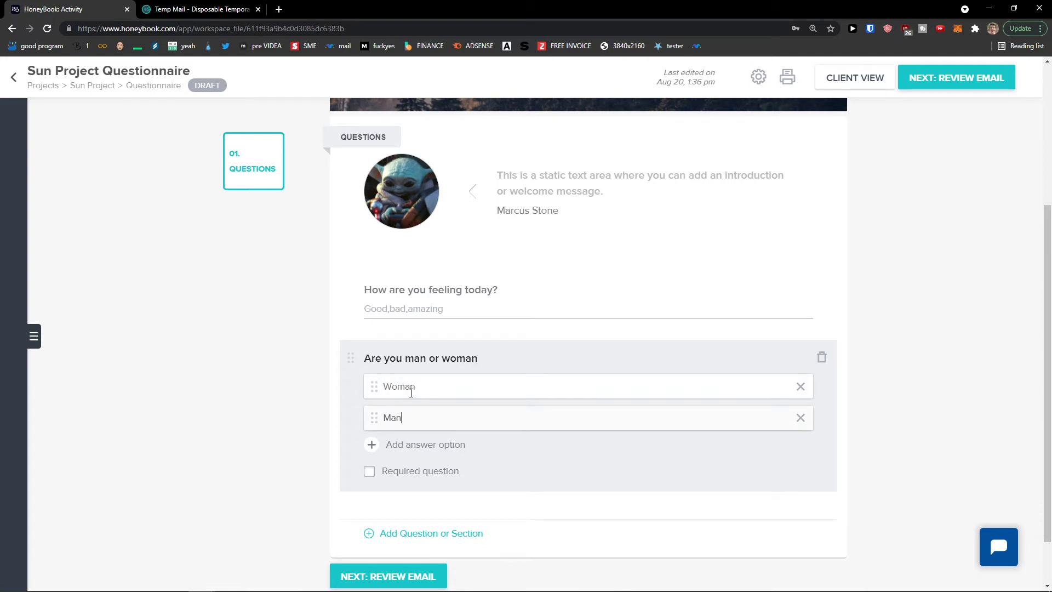
left_click(256, 388)
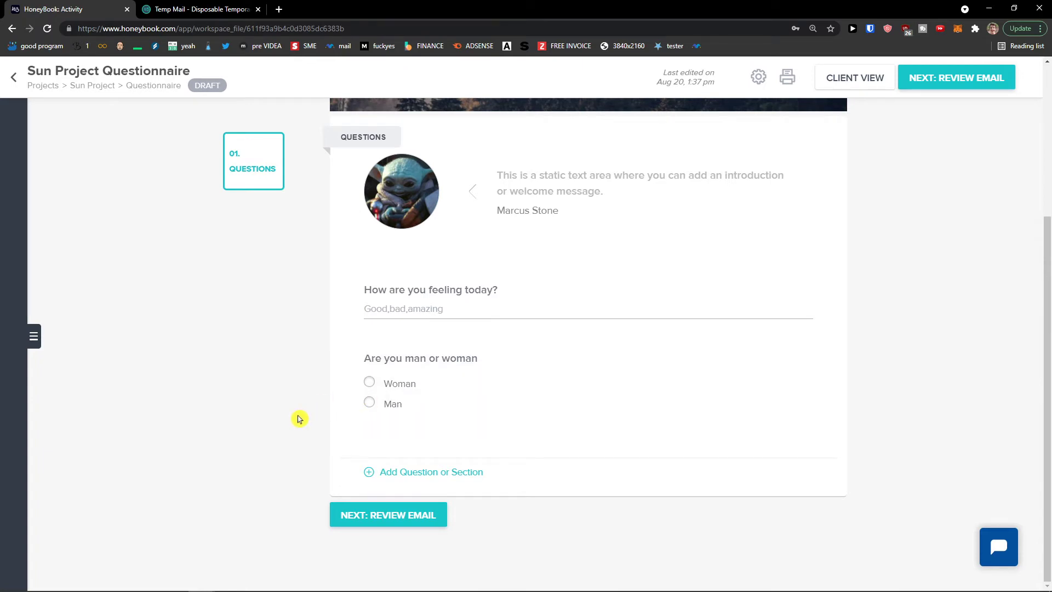
scroll(299, 419, "up", 4)
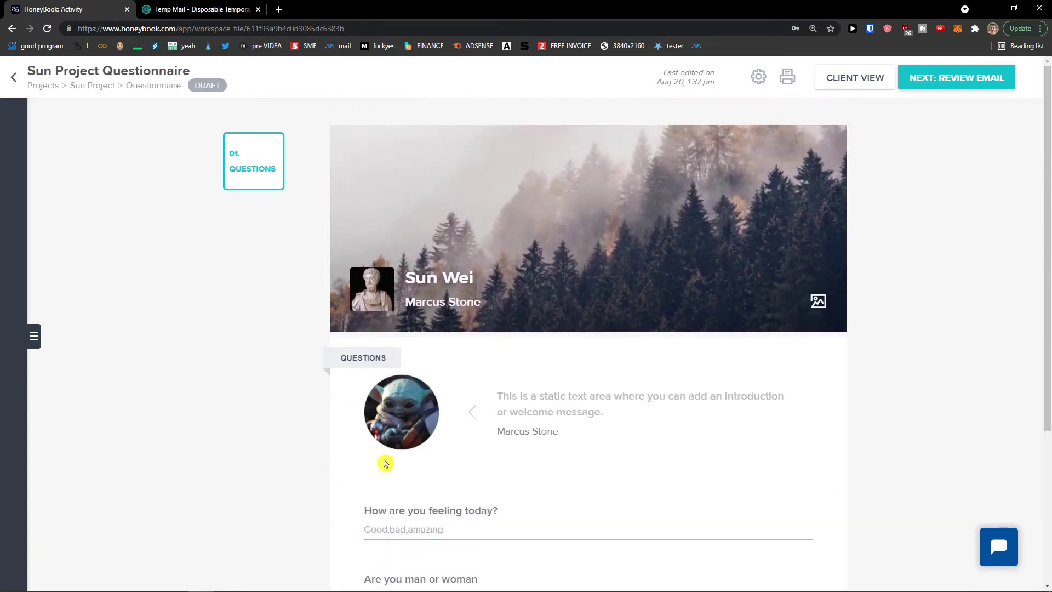
scroll(299, 282, "down", 2)
scroll(290, 282, "up", 2)
Go back to Sun Project and start a new timeline
left_click(15, 78)
scroll(301, 271, "down", 3)
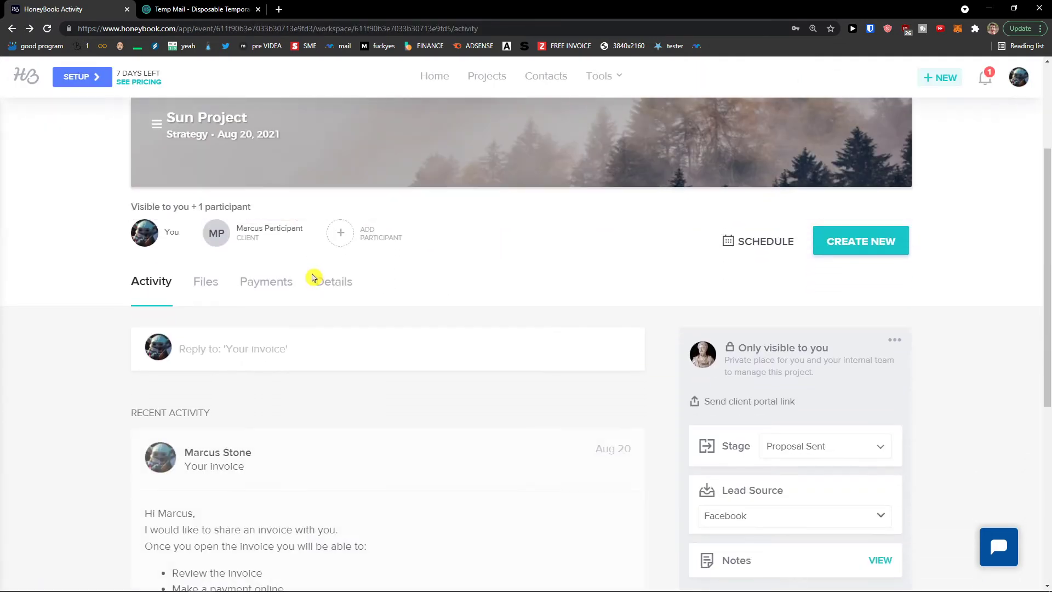
left_click(839, 252)
scroll(805, 416, "down", 1)
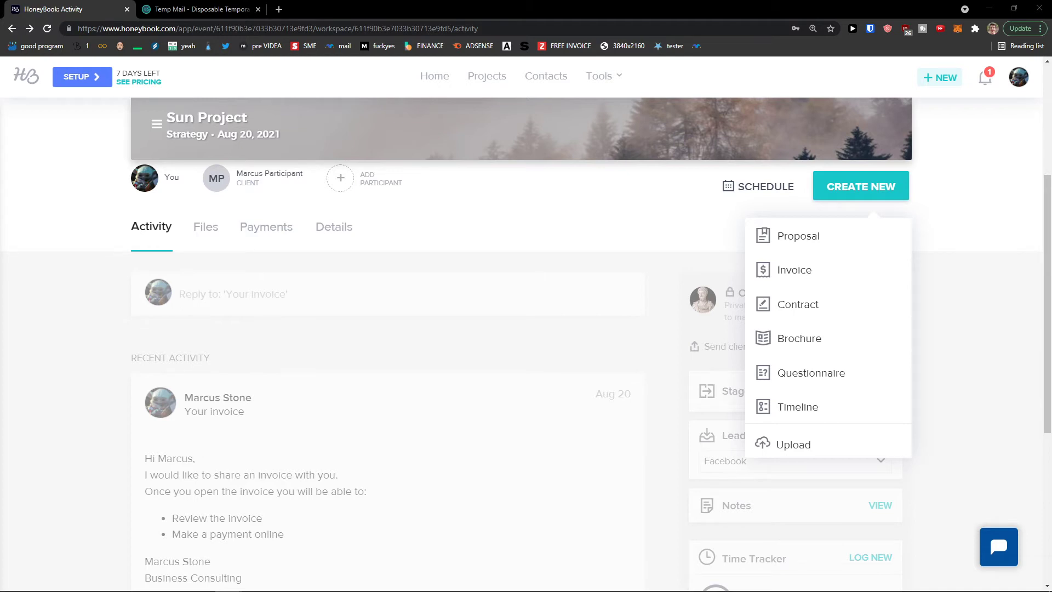
left_click(801, 418)
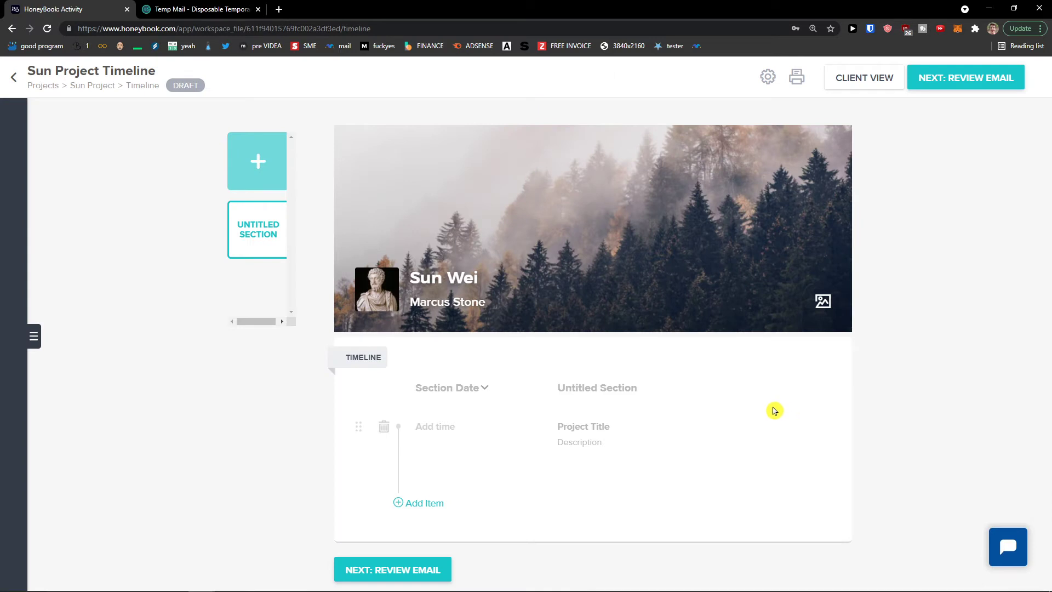
Date the first section Aug 20, 2021 with a 1:00 pm item titled Youtube SEO
left_click_drag(264, 323, 284, 324)
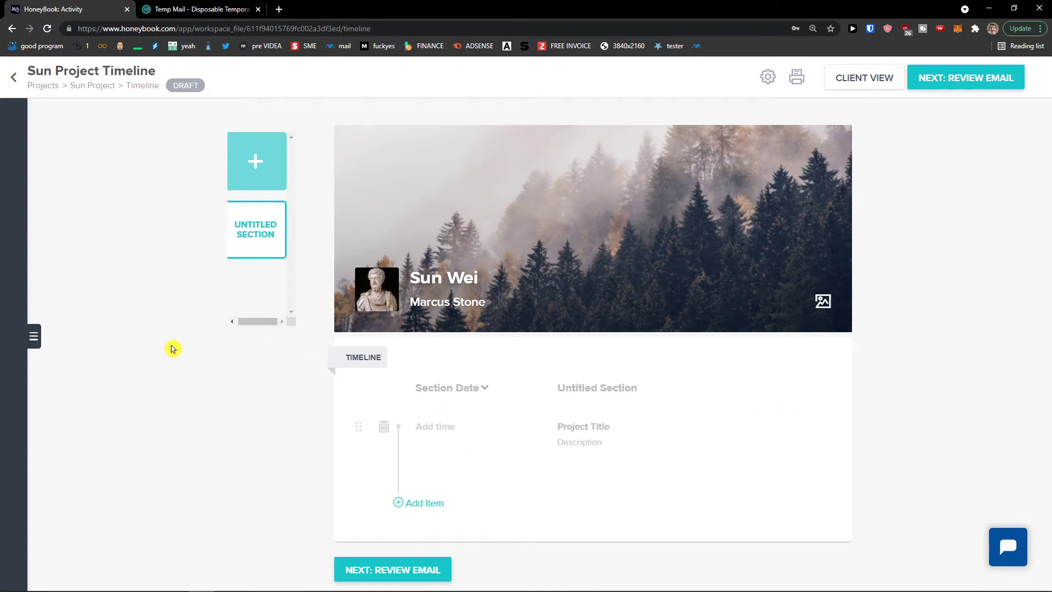
left_click(448, 431)
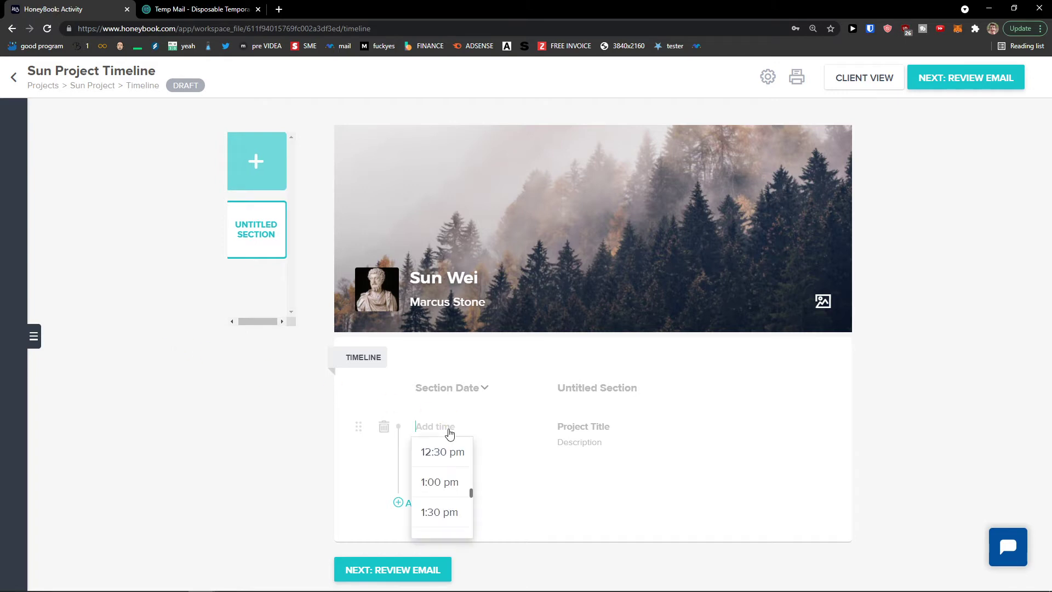
scroll(454, 480, "down", 1)
scroll(454, 481, "up", 1)
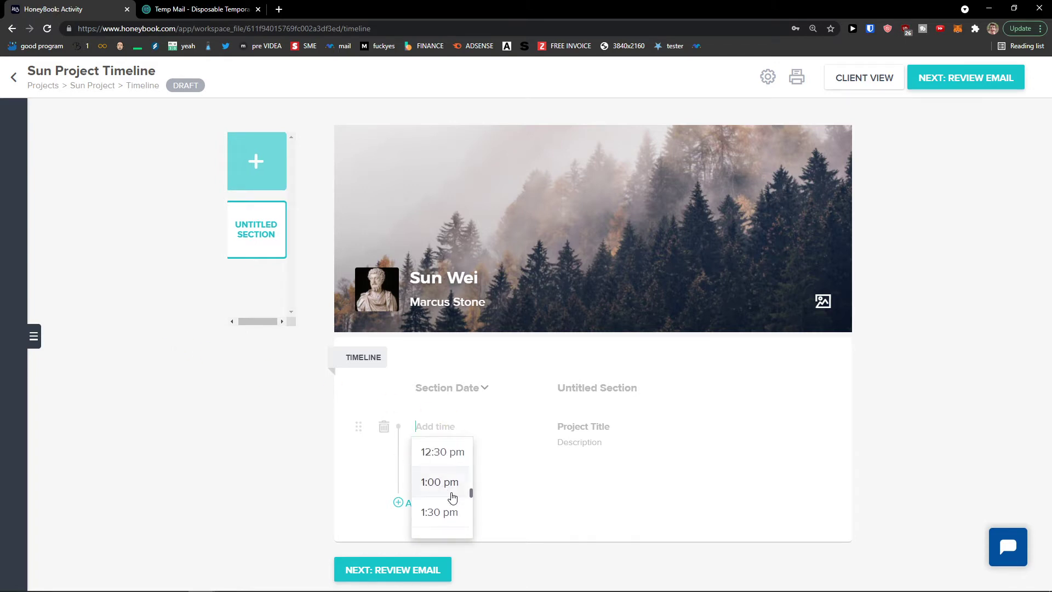
left_click(451, 485)
left_click(455, 435)
left_click(468, 389)
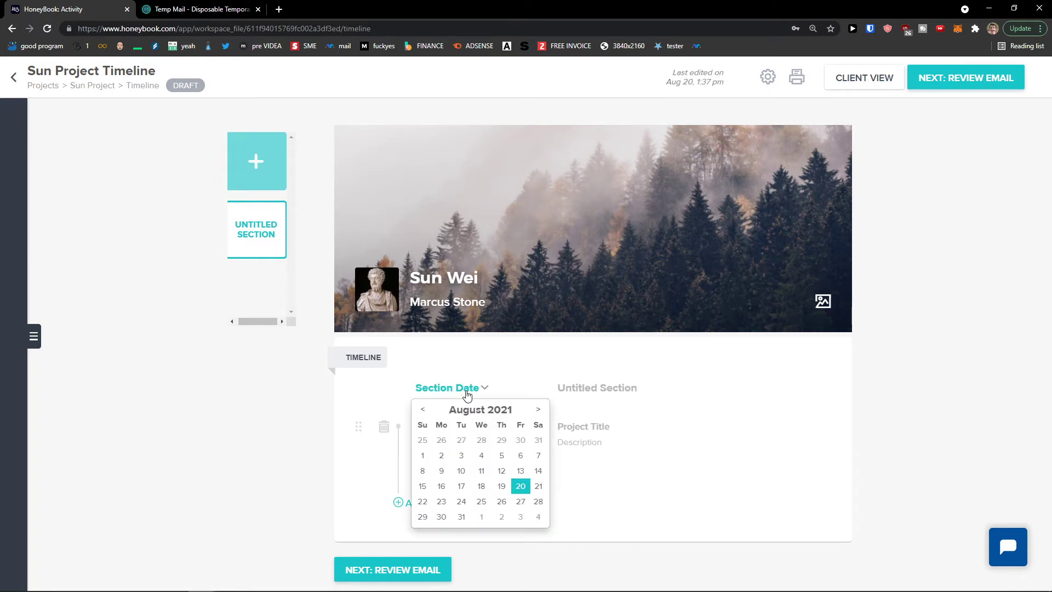
left_click(516, 482)
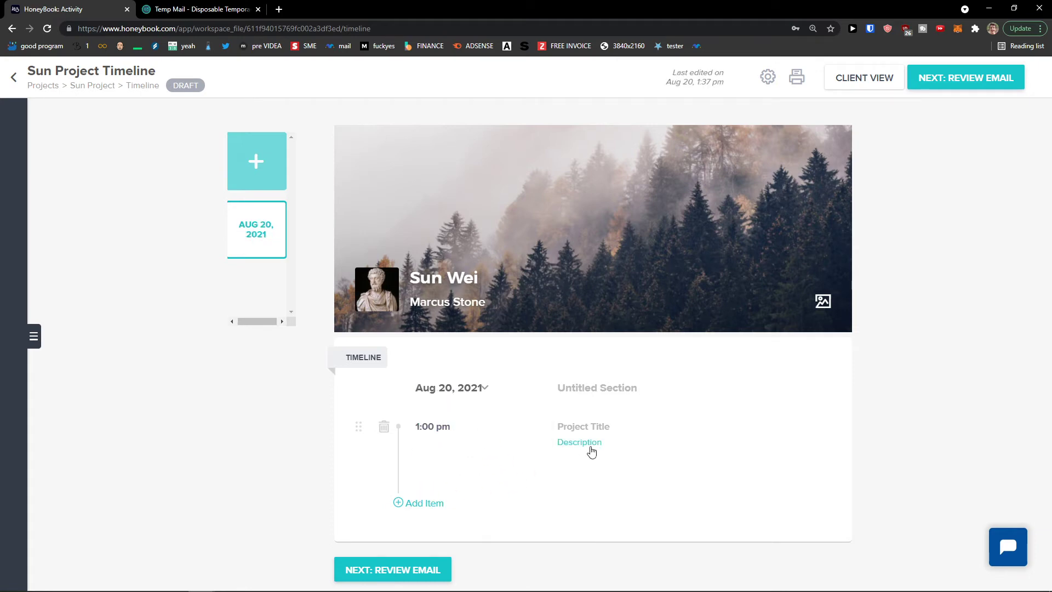
left_click(589, 433)
type("Y")
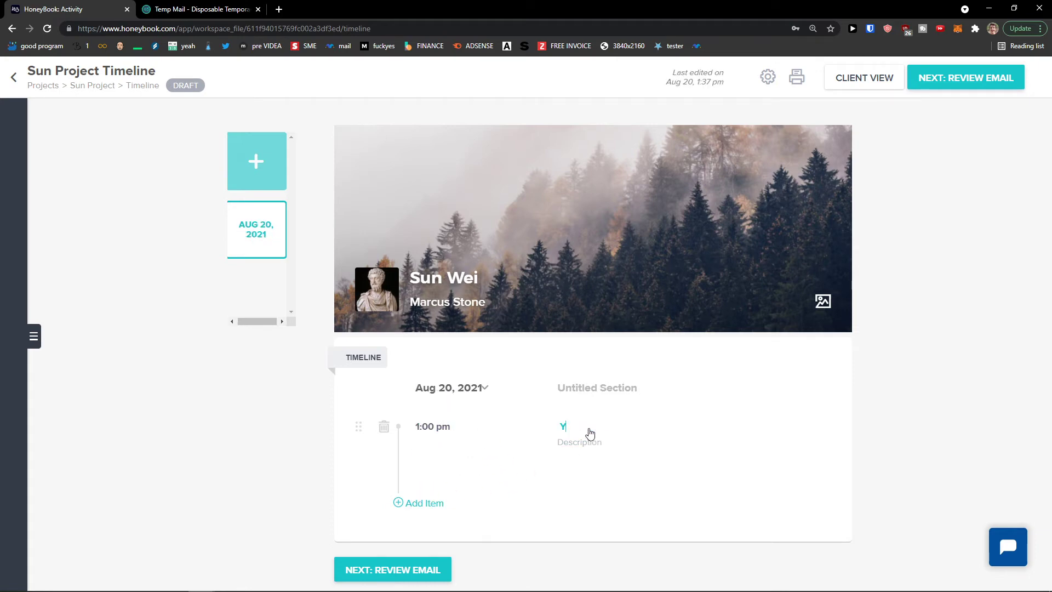
left_click(422, 430)
left_click(446, 478)
Add a second Aug 20 item at 3:00 pm titled YOUTUBE VIDFEO
left_click(427, 504)
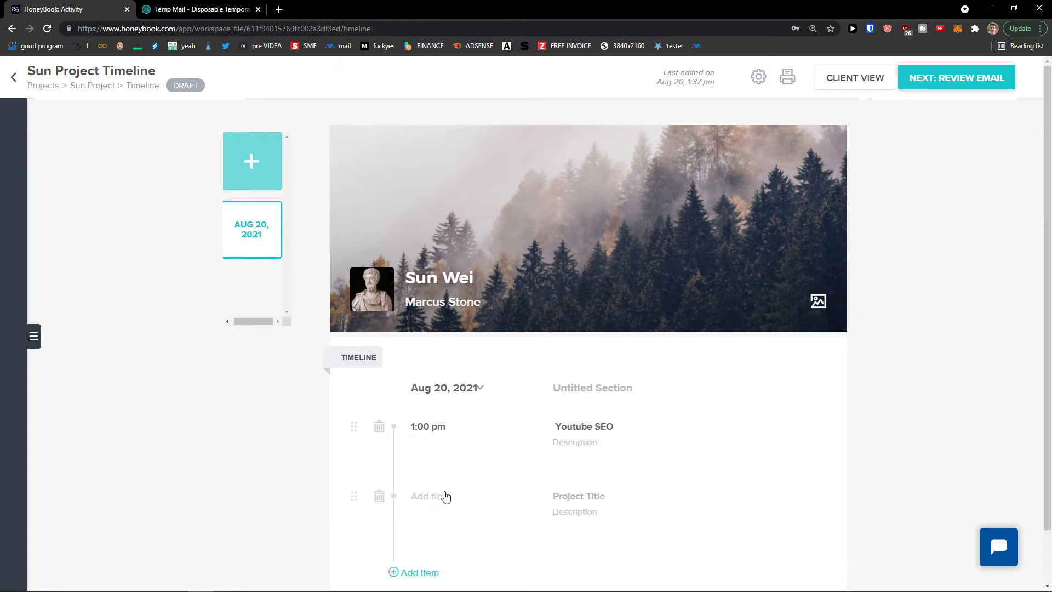
scroll(475, 463, "down", 1)
left_click(442, 443)
scroll(465, 507, "down", 3)
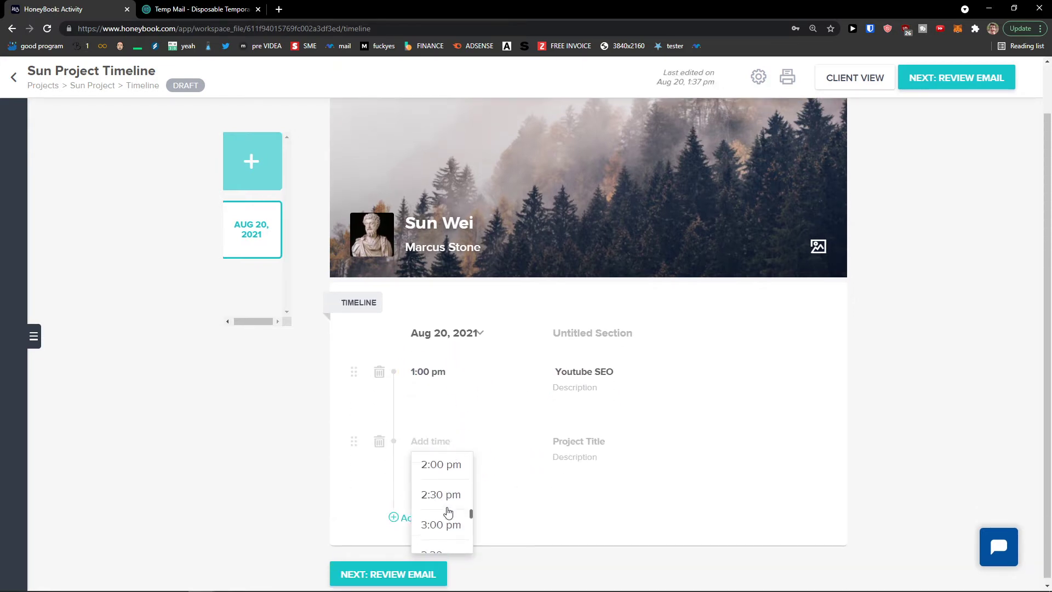
left_click(444, 515)
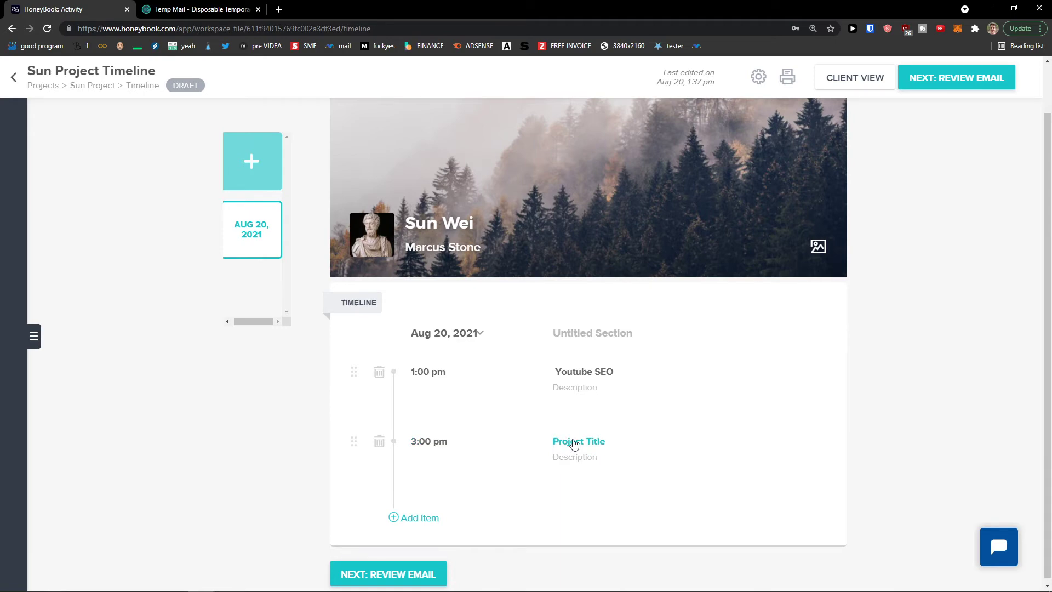
type("YOUTUBE VIDFEO")
left_click_drag(255, 328, 237, 322)
Add a new section dated Aug 21, 2021 with a 10:00 am item
left_click(266, 172)
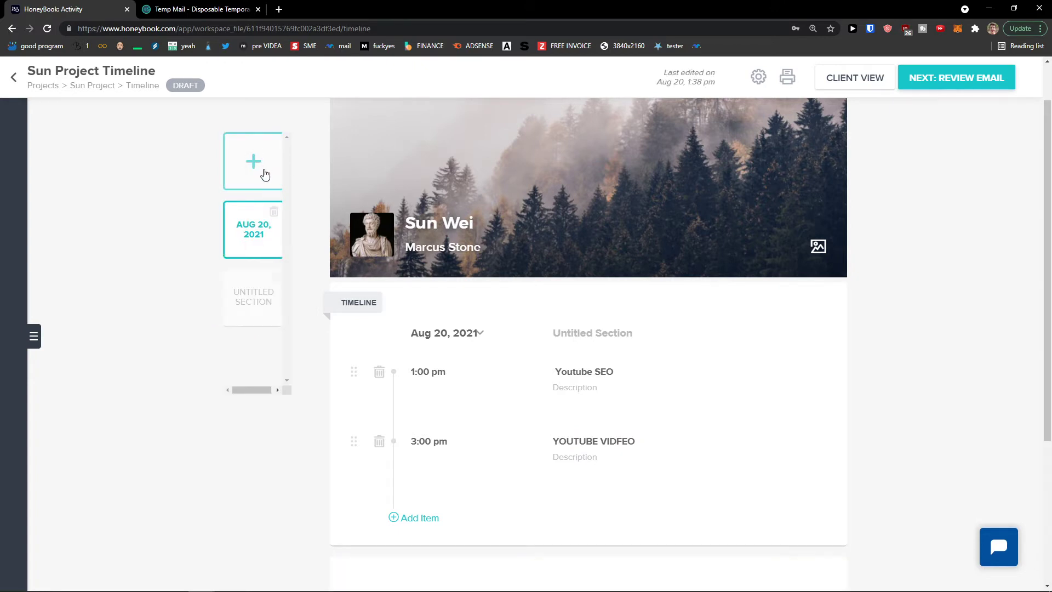
left_click(254, 293)
left_click(252, 245)
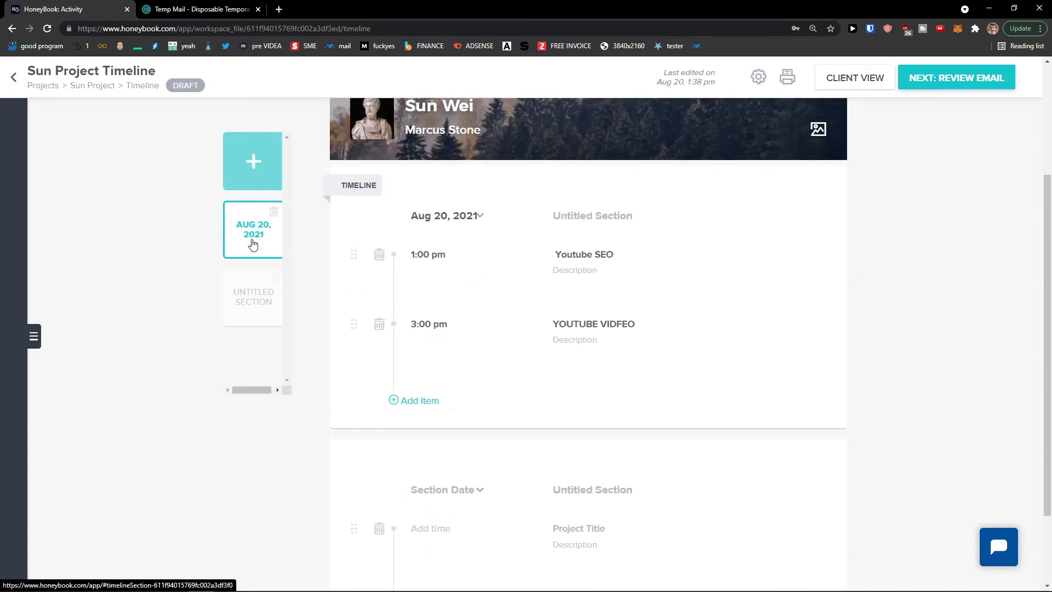
scroll(438, 277, "down", 2)
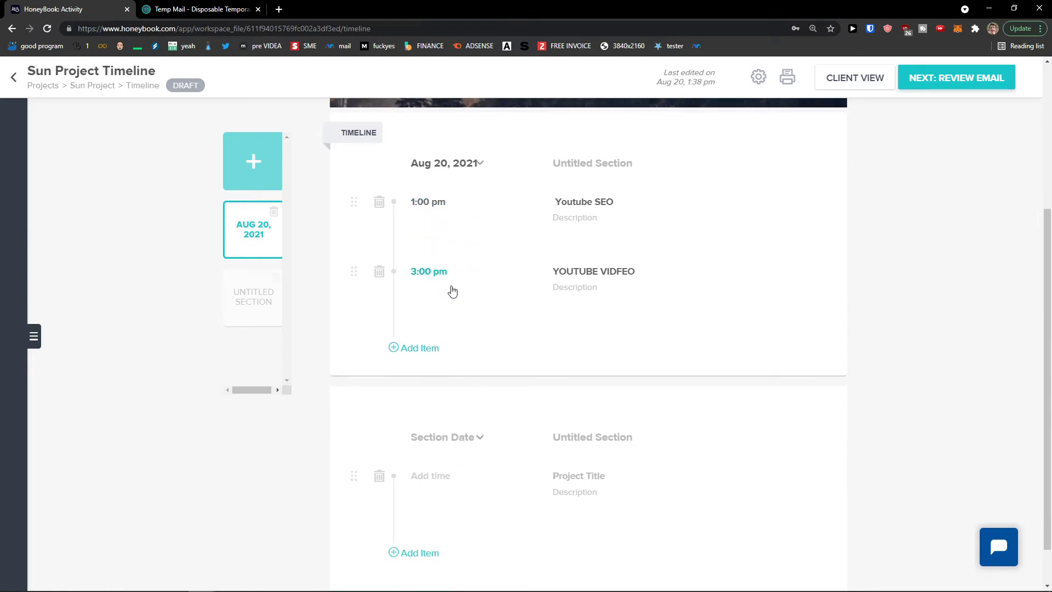
left_click(466, 387)
left_click(538, 487)
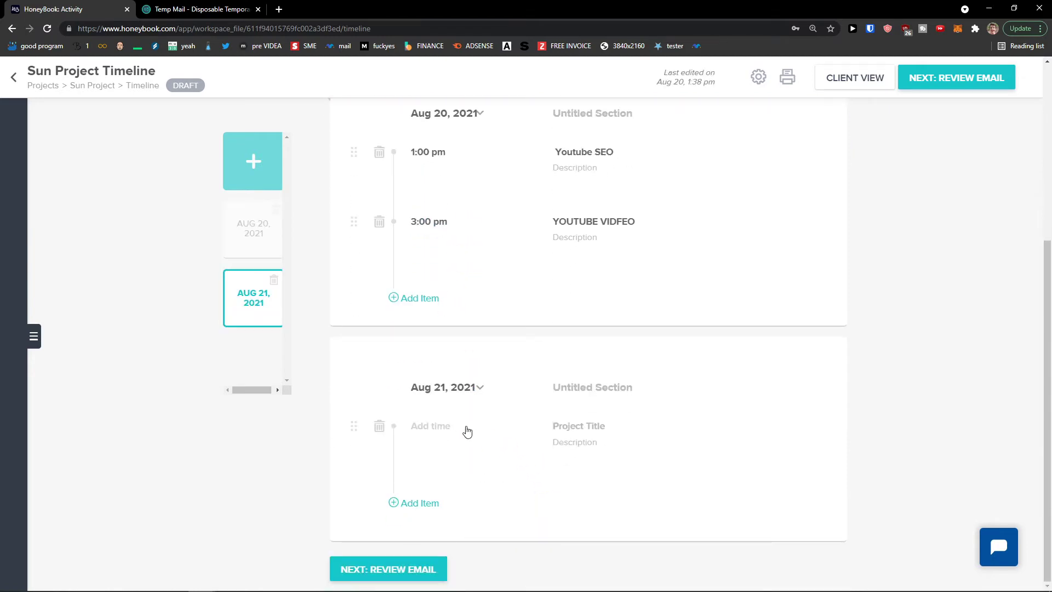
left_click(463, 429)
scroll(470, 481, "up", 3)
left_click(441, 465)
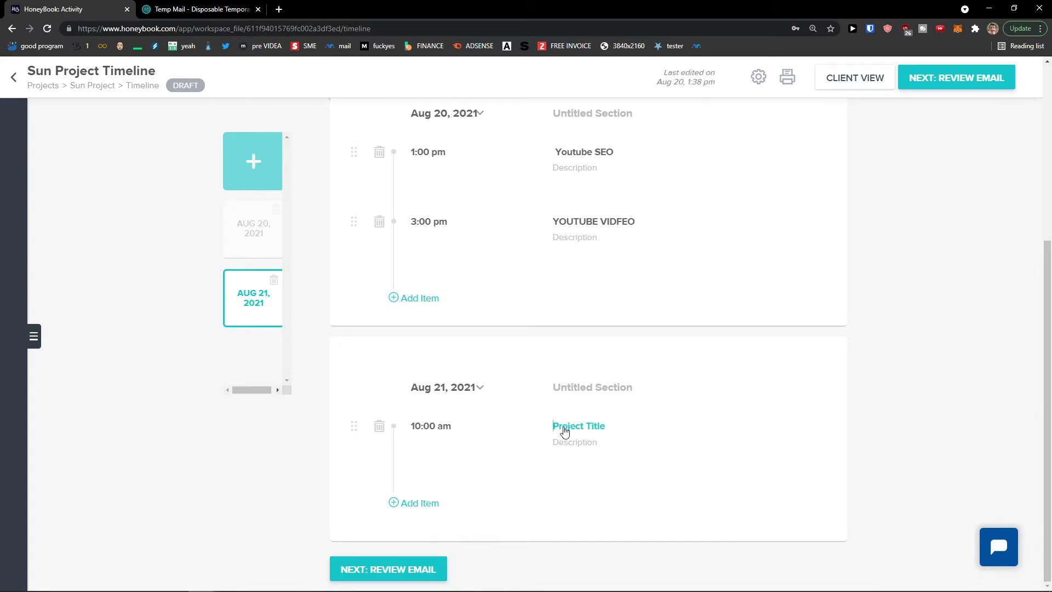
type("Youtube Script")
Briefly open the YOUTUBE VIDFEO item's description and review the finished timeline
scroll(564, 431, "up", 4)
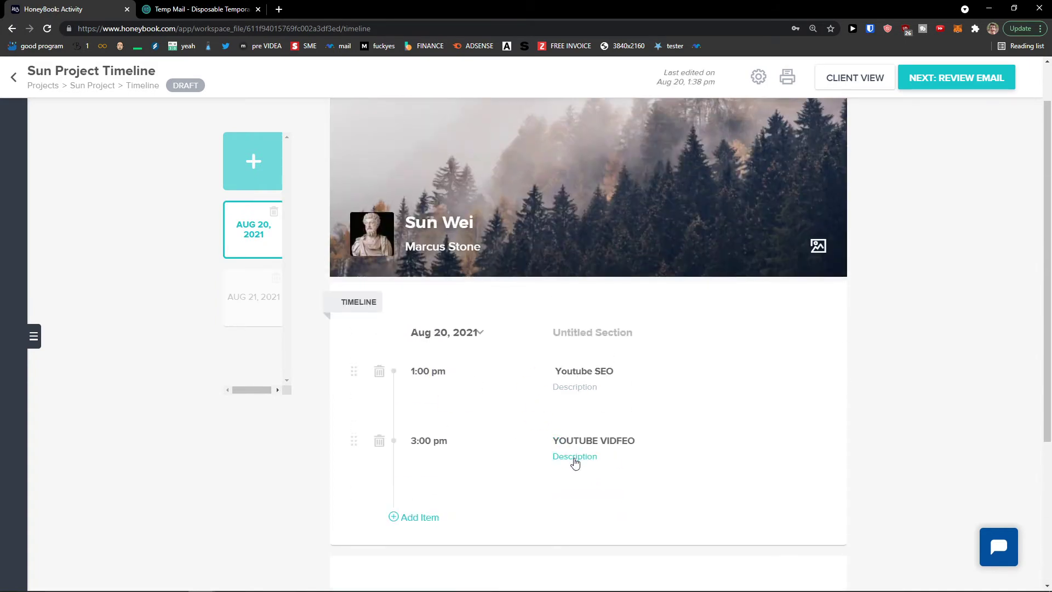
left_click(575, 463)
left_click(540, 434)
left_click(527, 423)
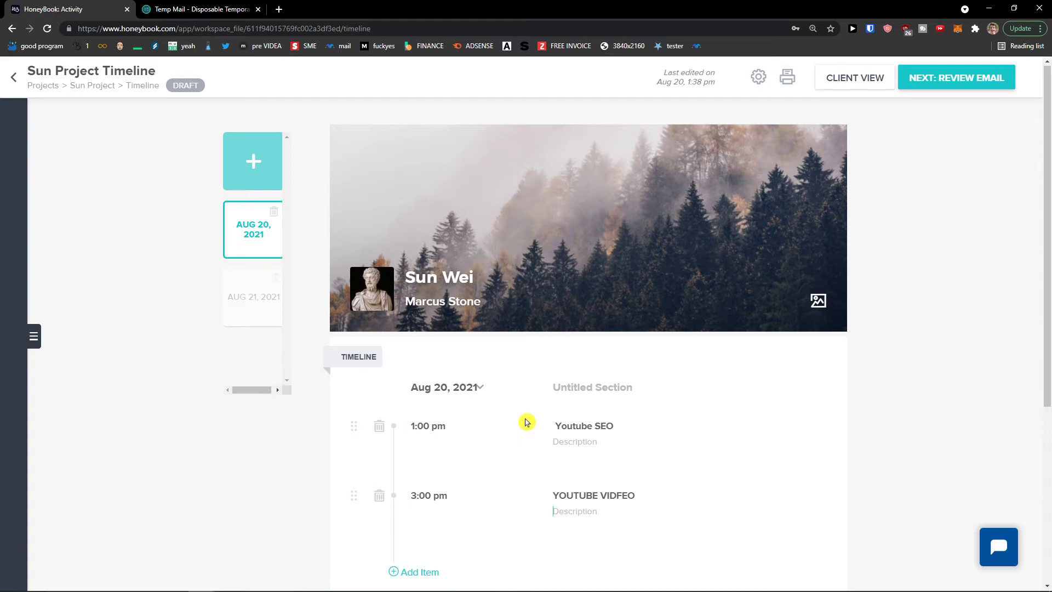
scroll(524, 406, "down", 1)
scroll(524, 404, "down", 1)
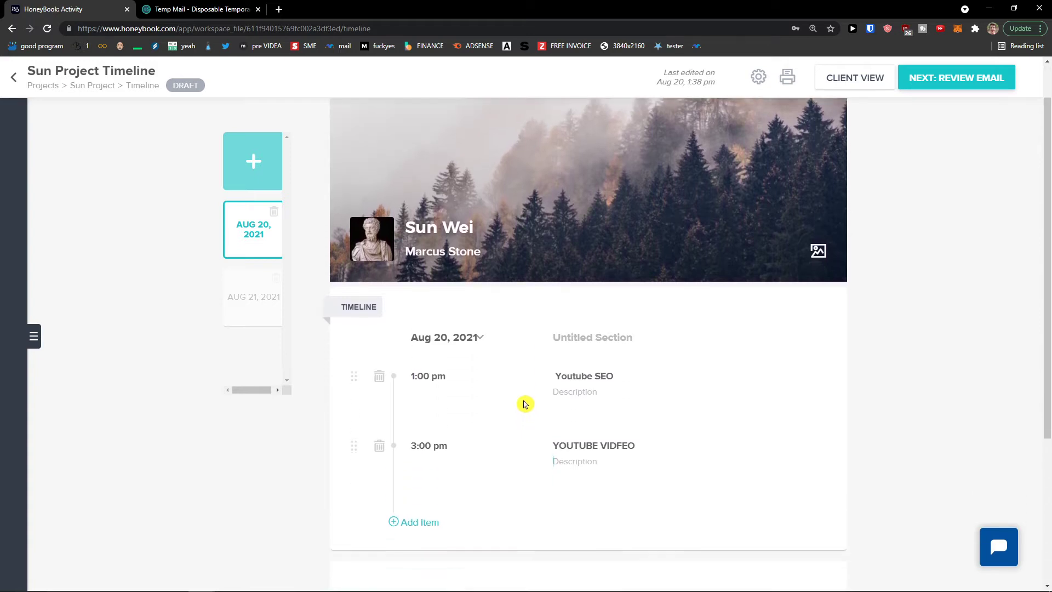
scroll(524, 401, "up", 2)
scroll(524, 401, "down", 2)
scroll(523, 401, "up", 2)
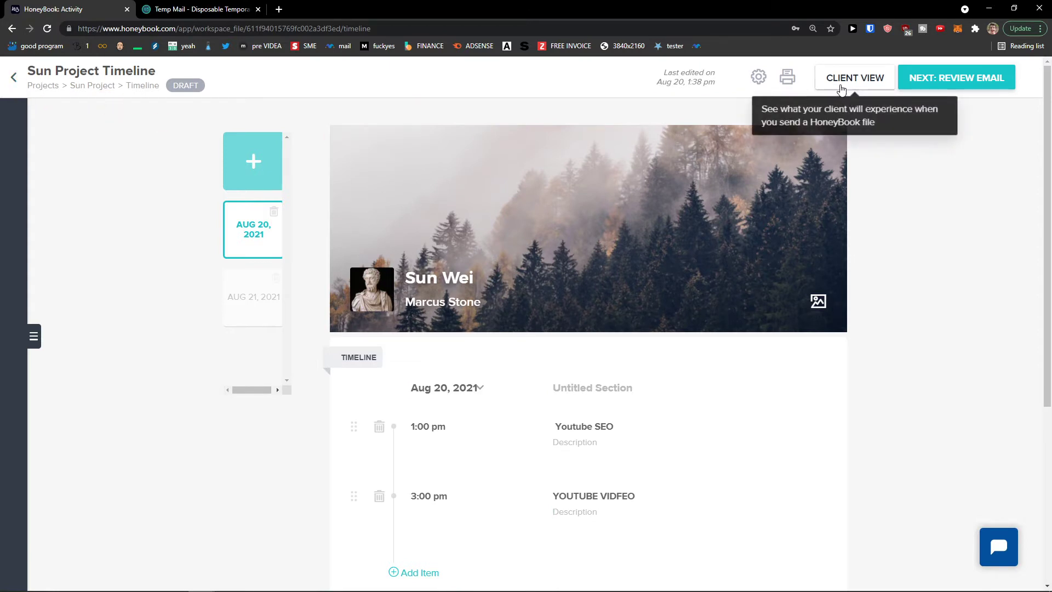
Preview the timeline in client view, then return to the Sun Project activity page
left_click(841, 89)
scroll(586, 203, "down", 3)
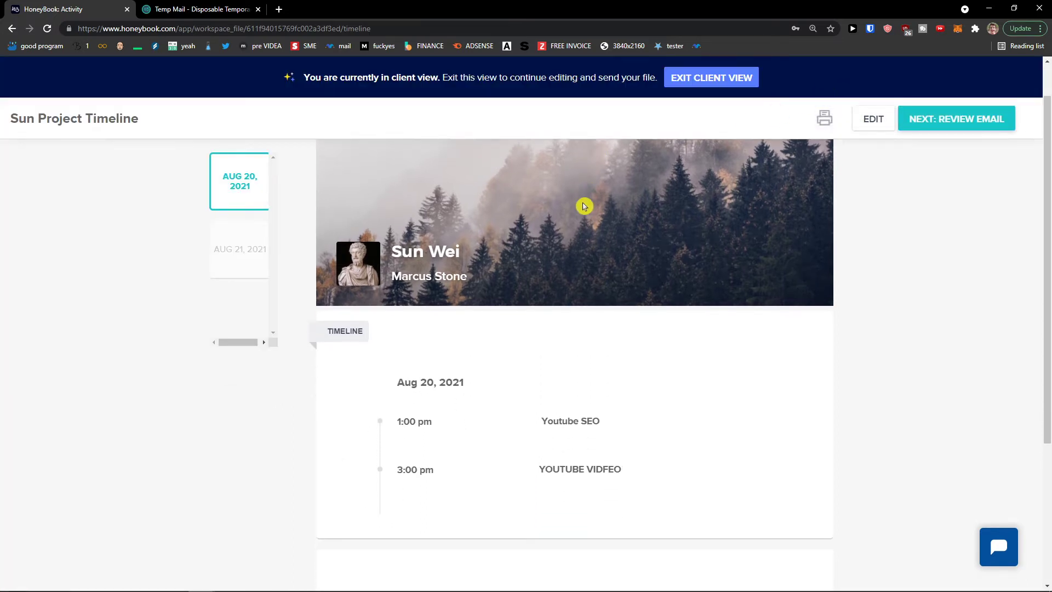
scroll(548, 360, "down", 3)
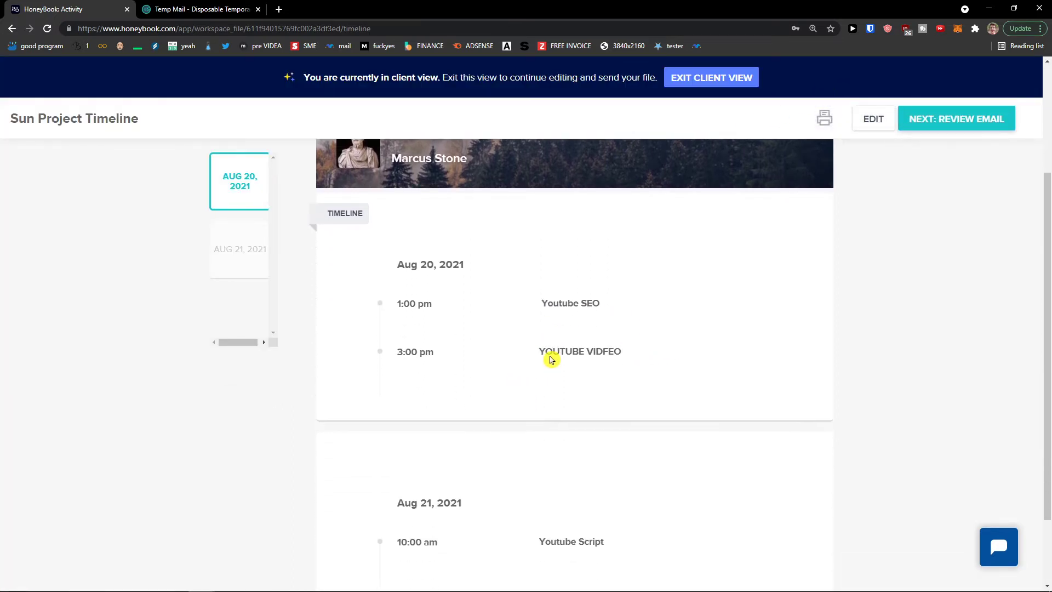
scroll(543, 351, "up", 2)
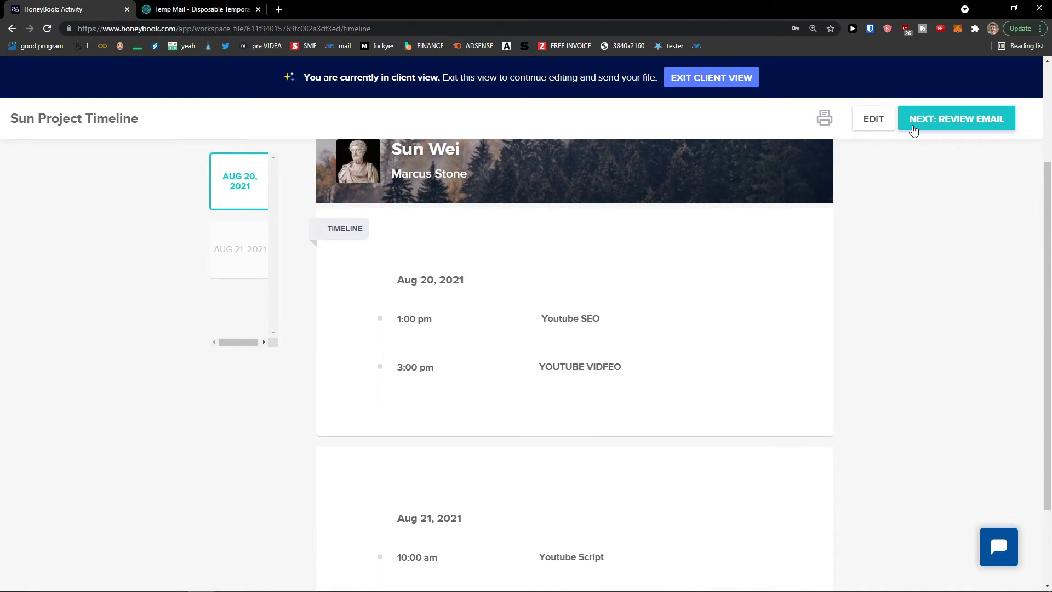
left_click(721, 67)
left_click(10, 76)
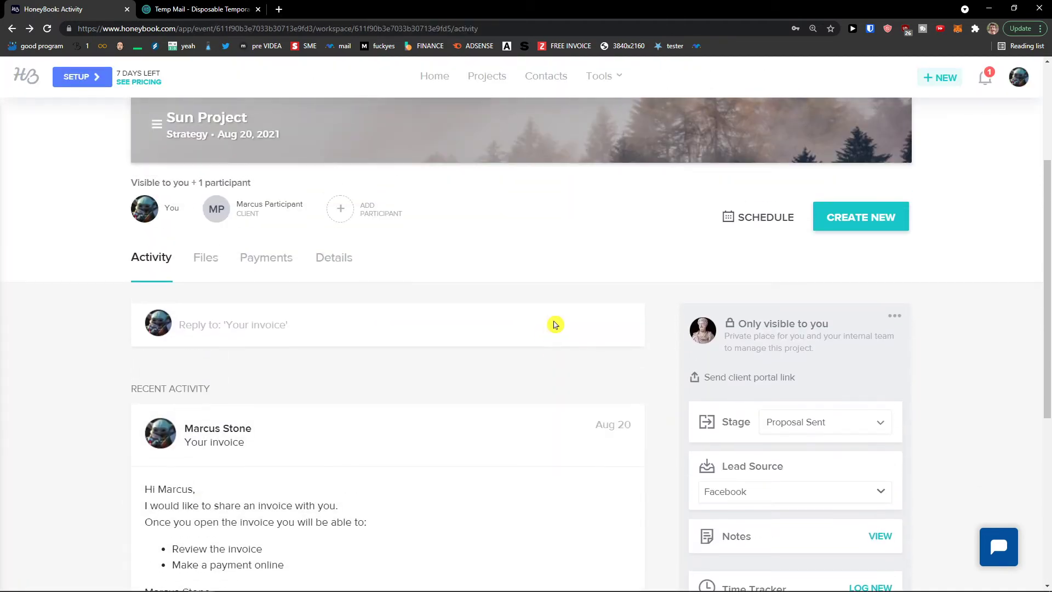
Glance at the new document types, then show the project's payments
left_click(858, 226)
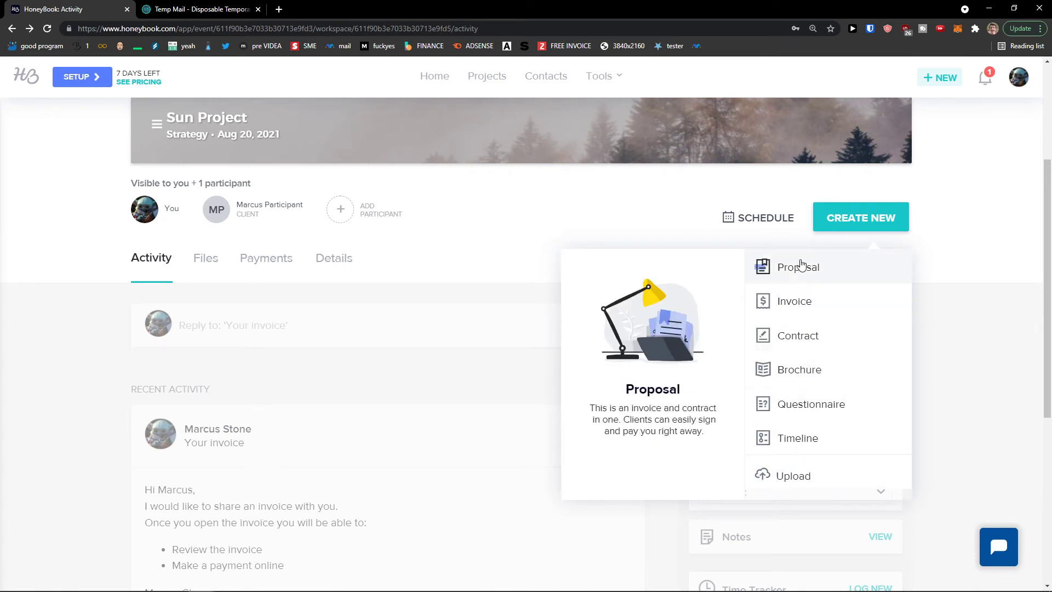
left_click(492, 239)
left_click(248, 262)
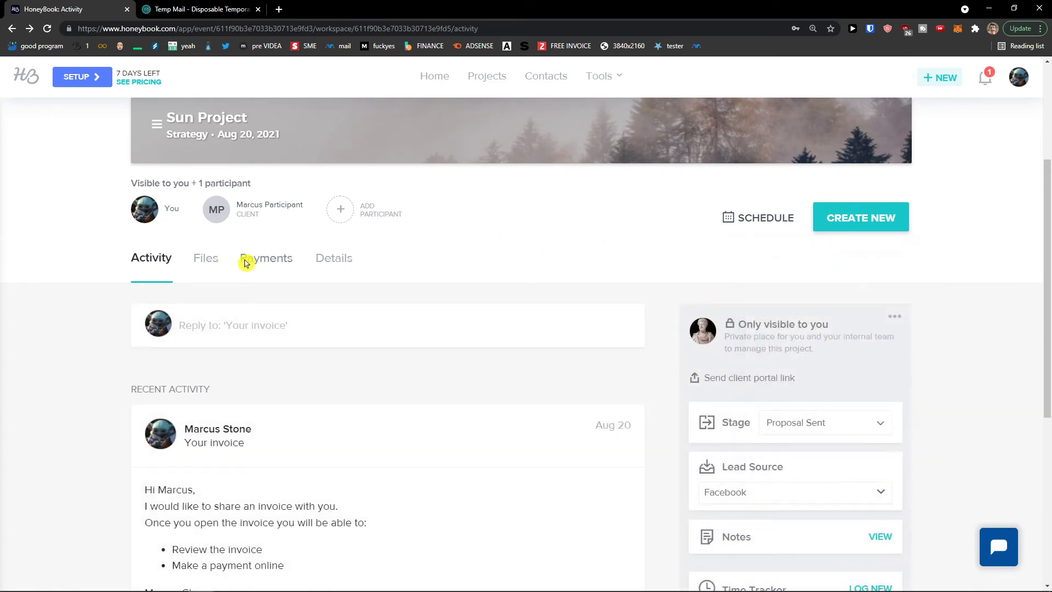
scroll(368, 275, "down", 3)
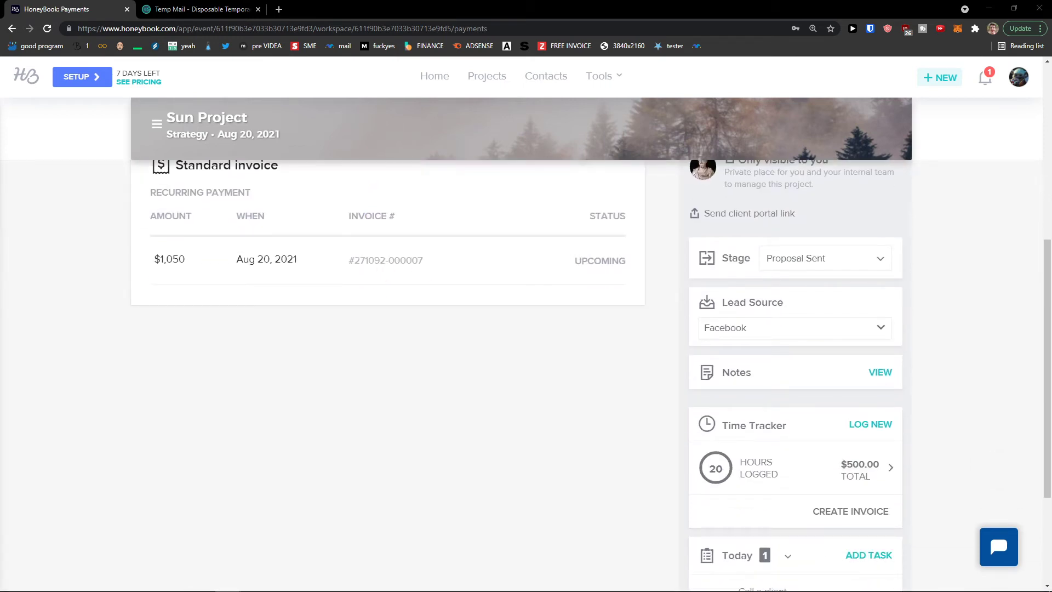
scroll(137, 452, "down", 1)
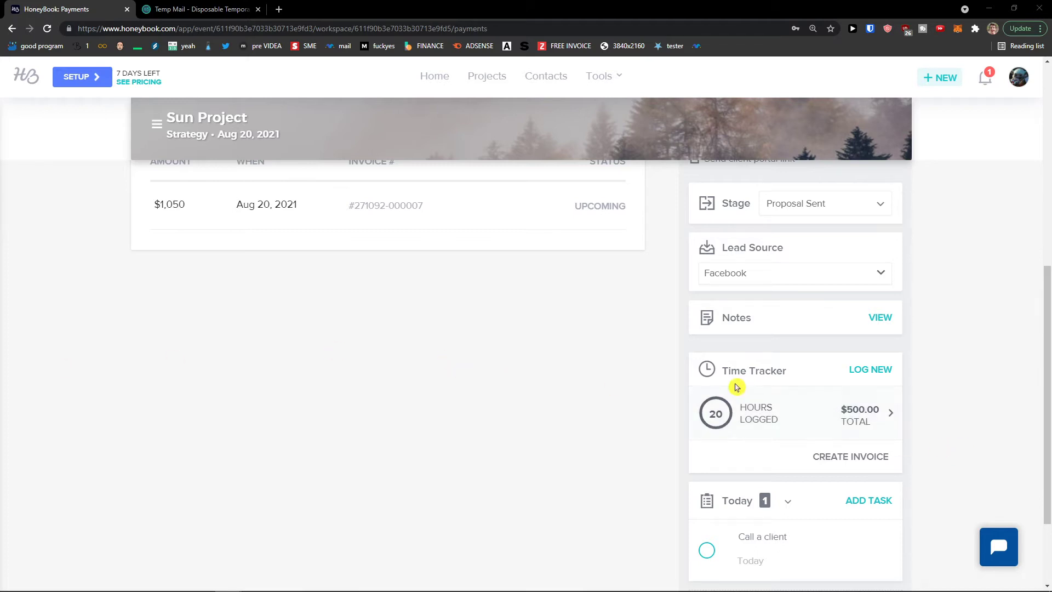
left_click(858, 462)
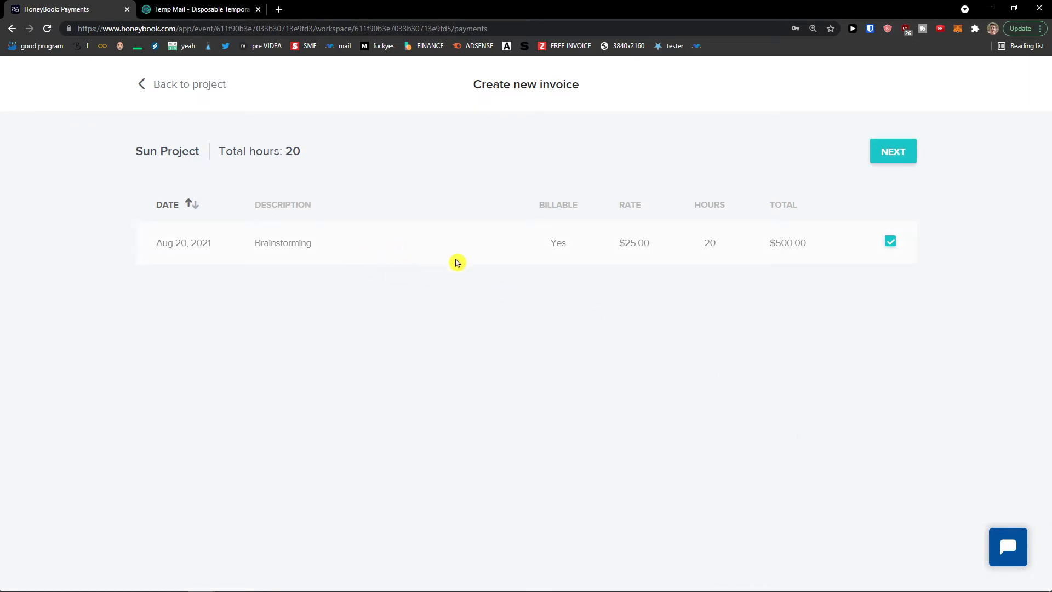
left_click(899, 143)
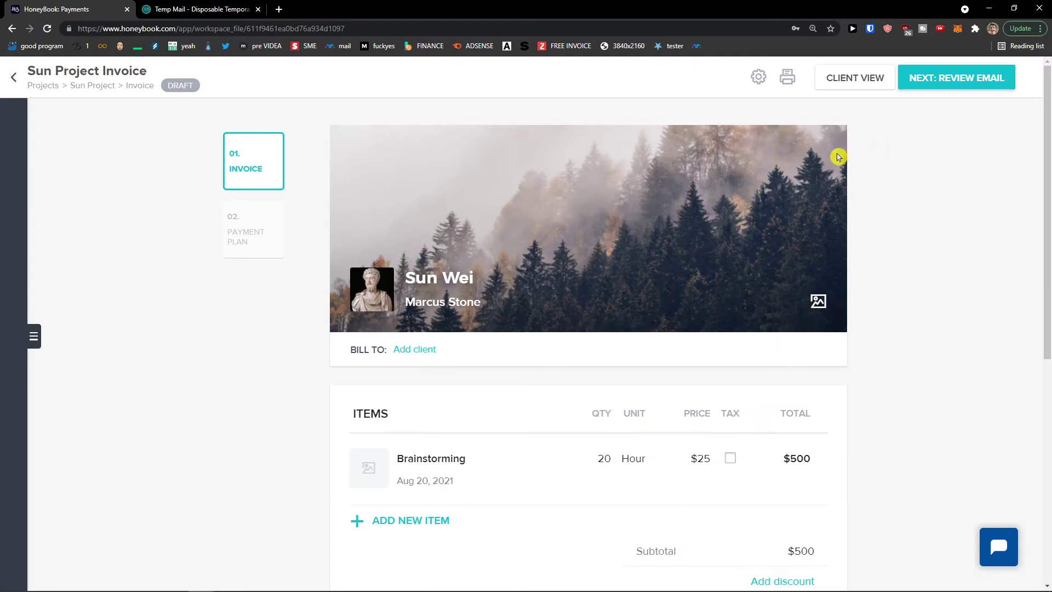
scroll(512, 221, "down", 2)
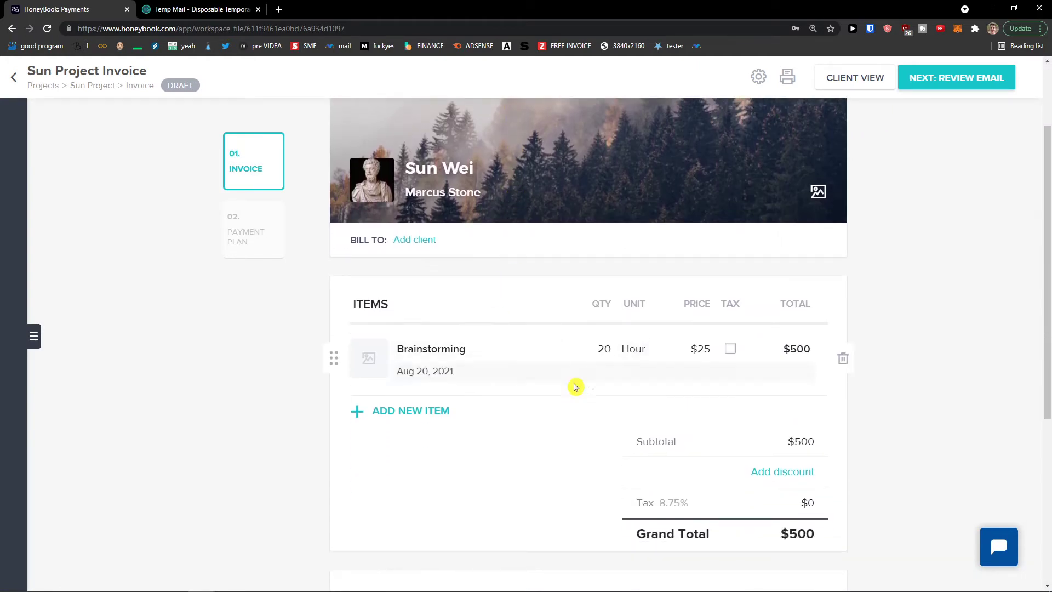
scroll(633, 362, "down", 1)
scroll(633, 361, "up", 1)
left_click(408, 240)
left_click(461, 266)
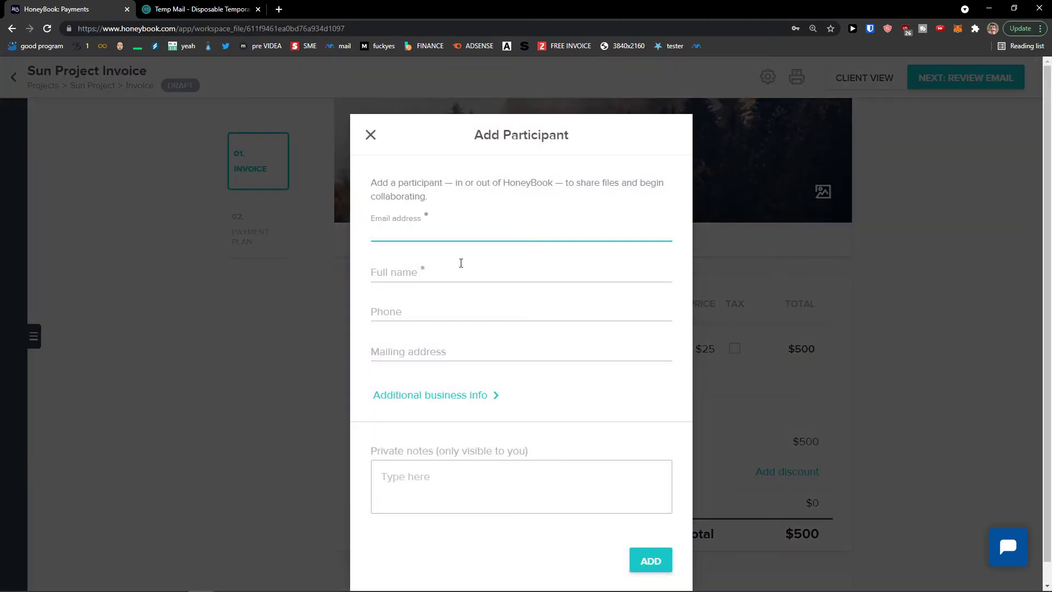
left_click(369, 136)
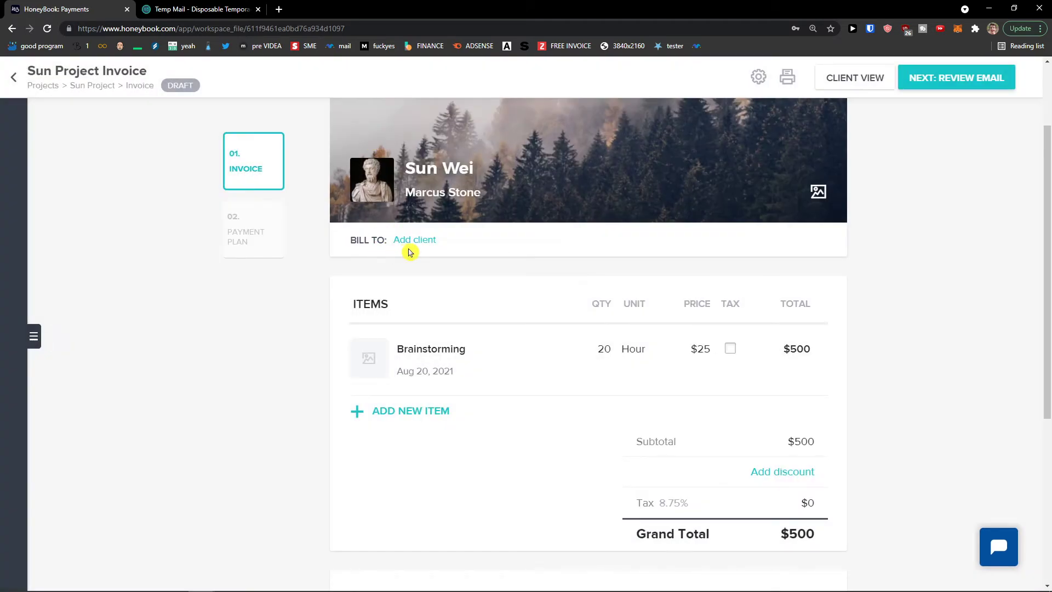
left_click(409, 242)
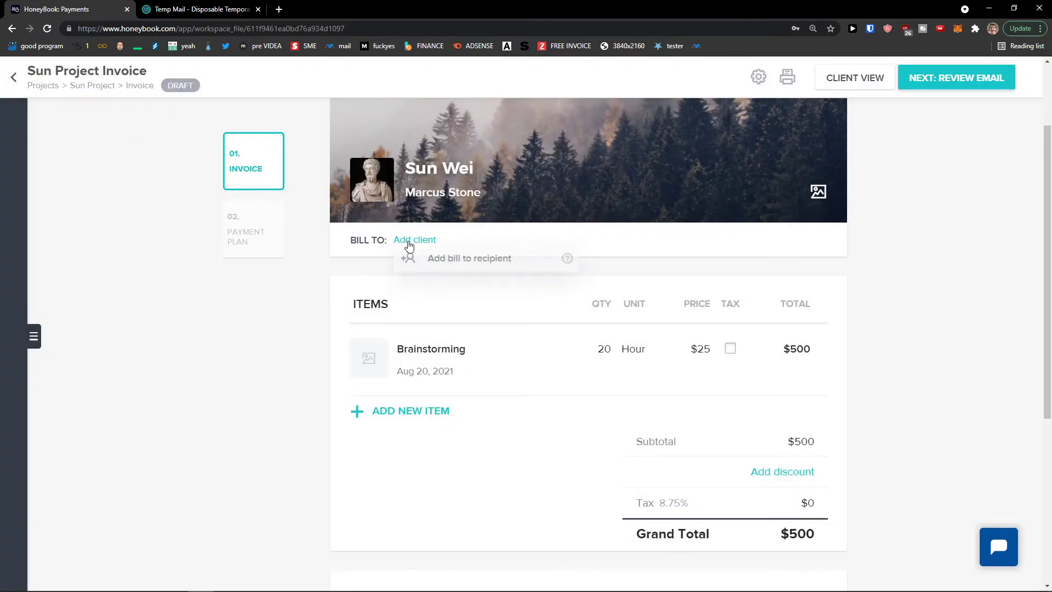
left_click(409, 263)
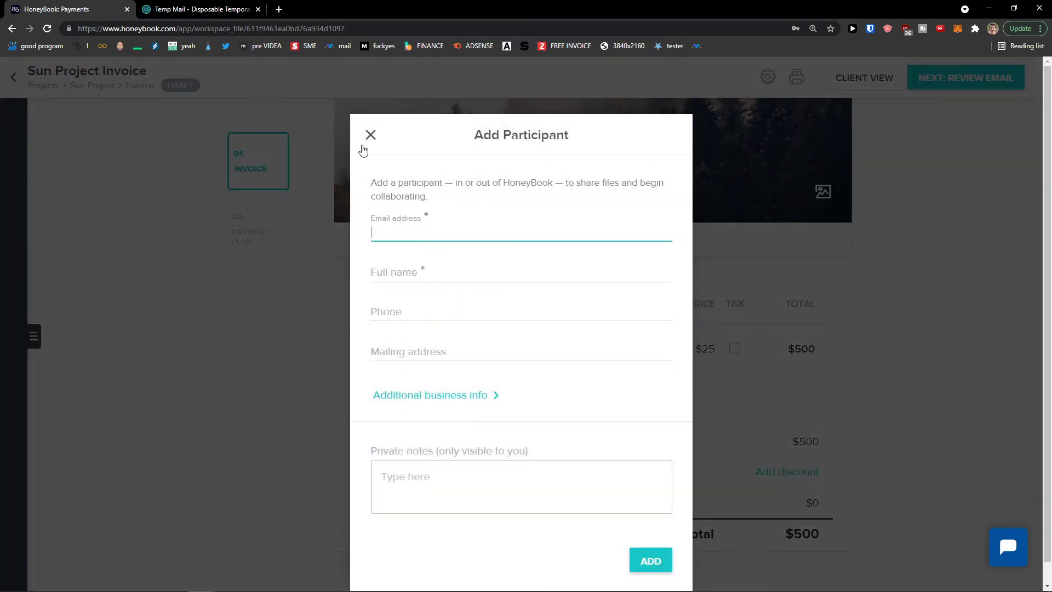
left_click(371, 136)
scroll(366, 257, "down", 1)
scroll(367, 263, "down", 4)
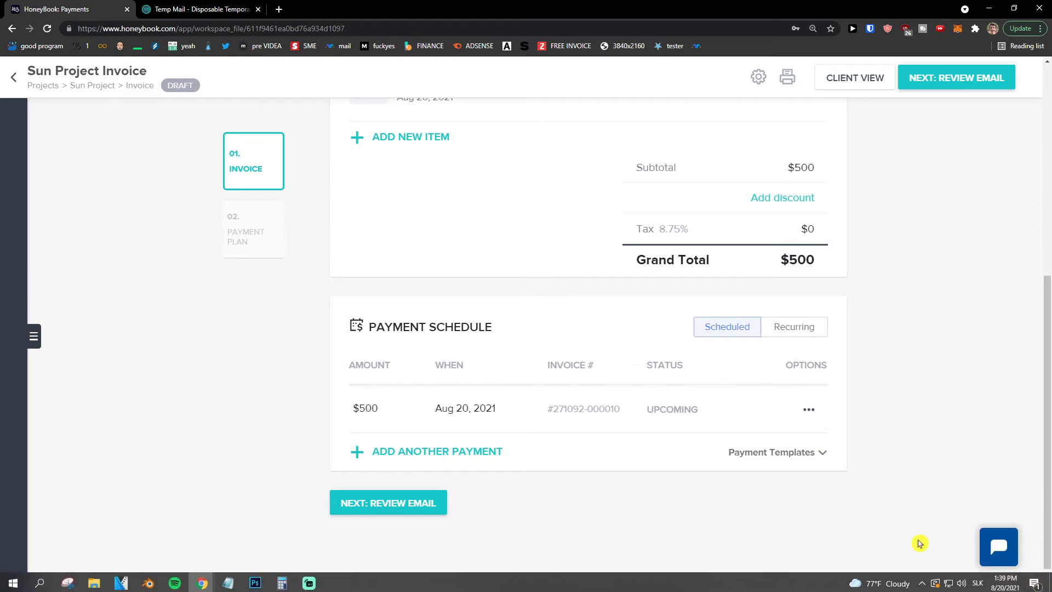
scroll(850, 518, "up", 2)
scroll(849, 517, "down", 2)
scroll(844, 515, "up", 2)
scroll(841, 512, "up", 4)
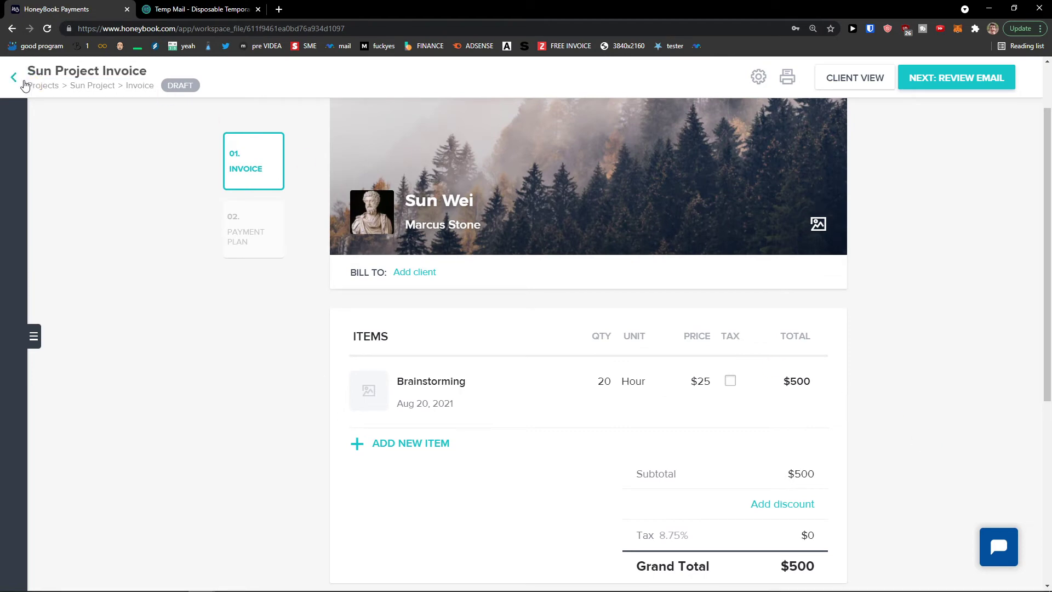
Leave the invoice, check Sun Project details, then expand More Options beside the activity feed
scroll(362, 225, "down", 1)
left_click(14, 79)
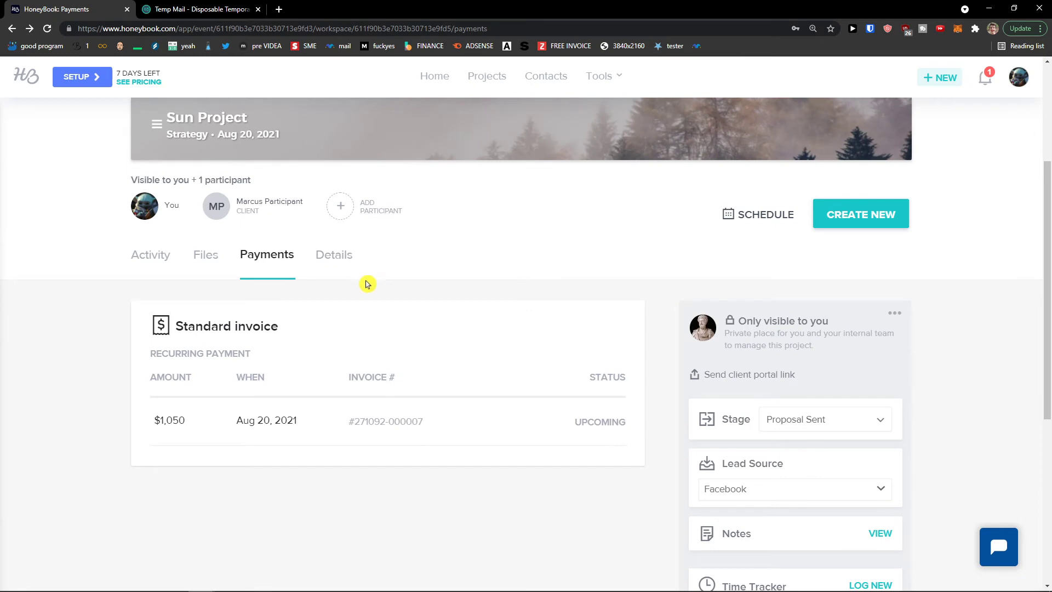
left_click(341, 268)
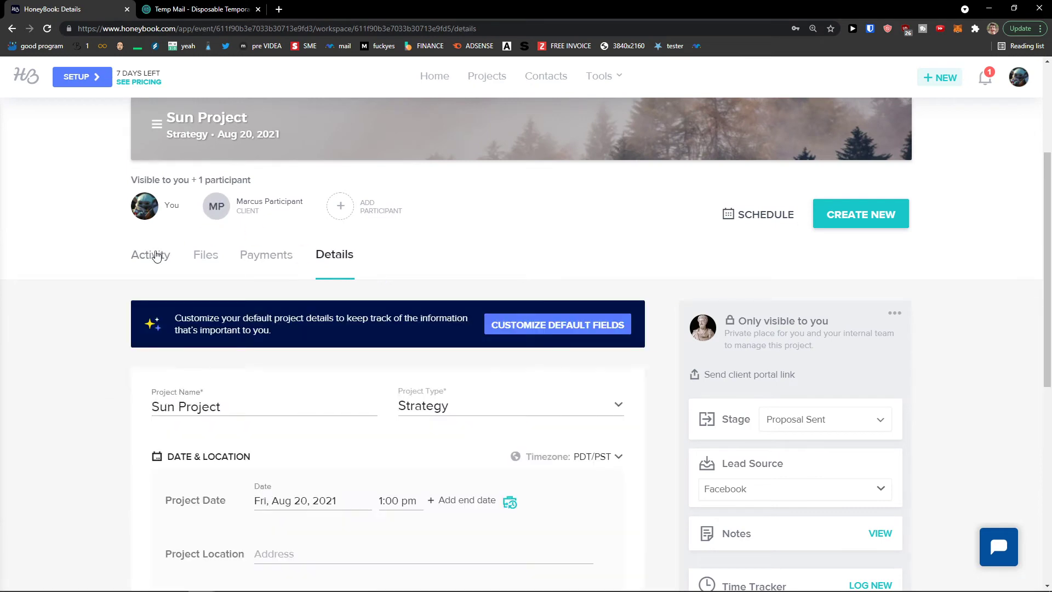
left_click(158, 258)
scroll(144, 295, "down", 6)
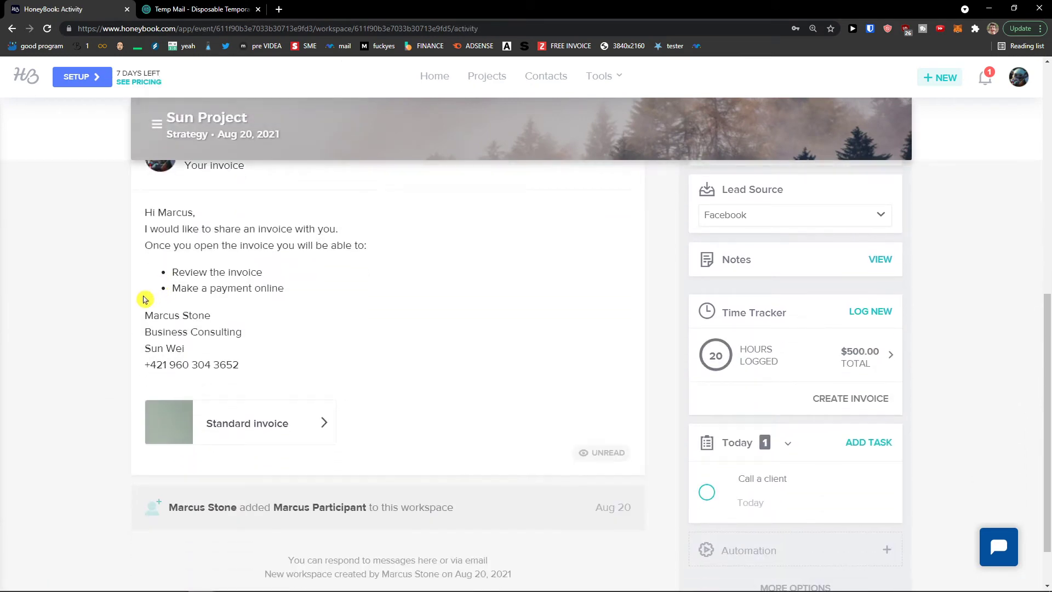
left_click(795, 529)
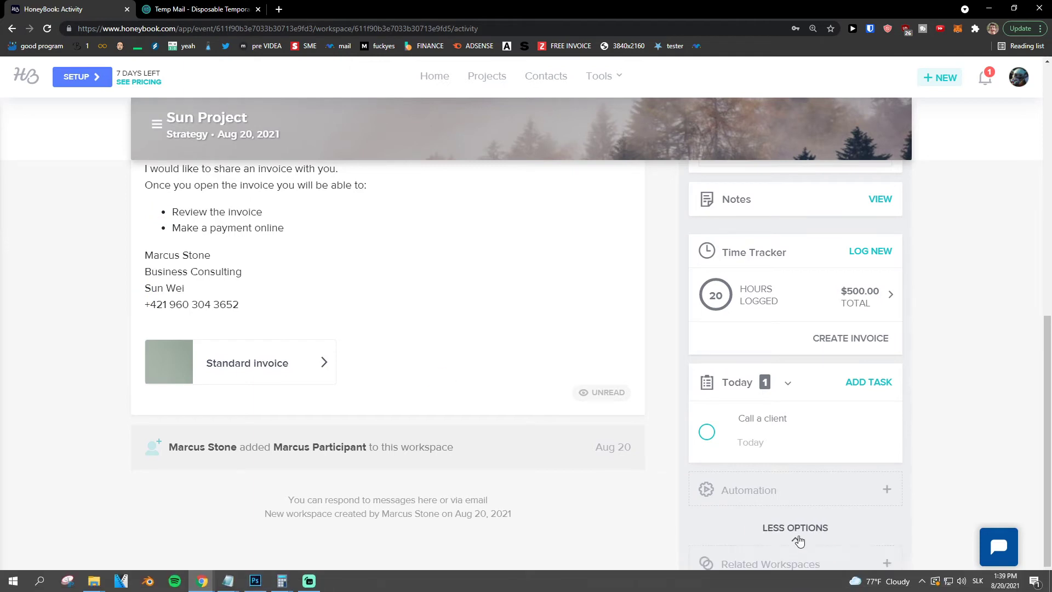
scroll(599, 522, "up", 1)
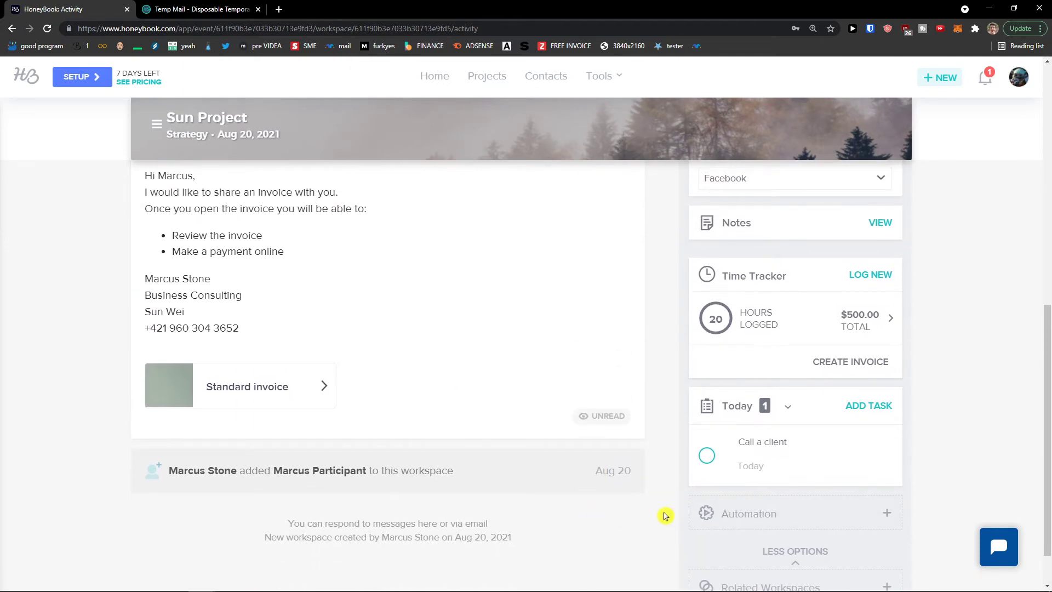
scroll(666, 512, "down", 1)
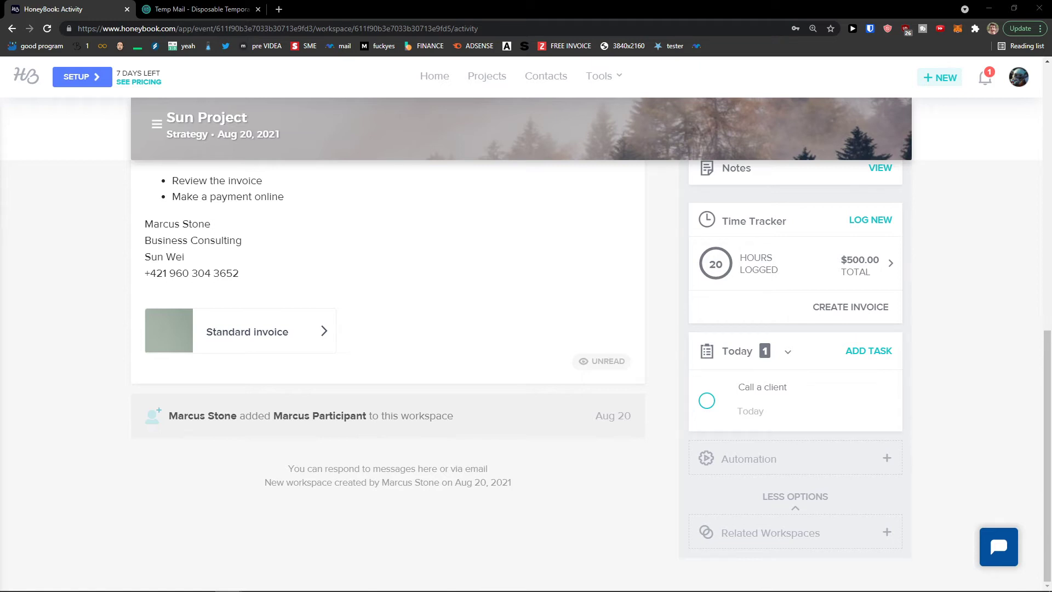
left_click(887, 459)
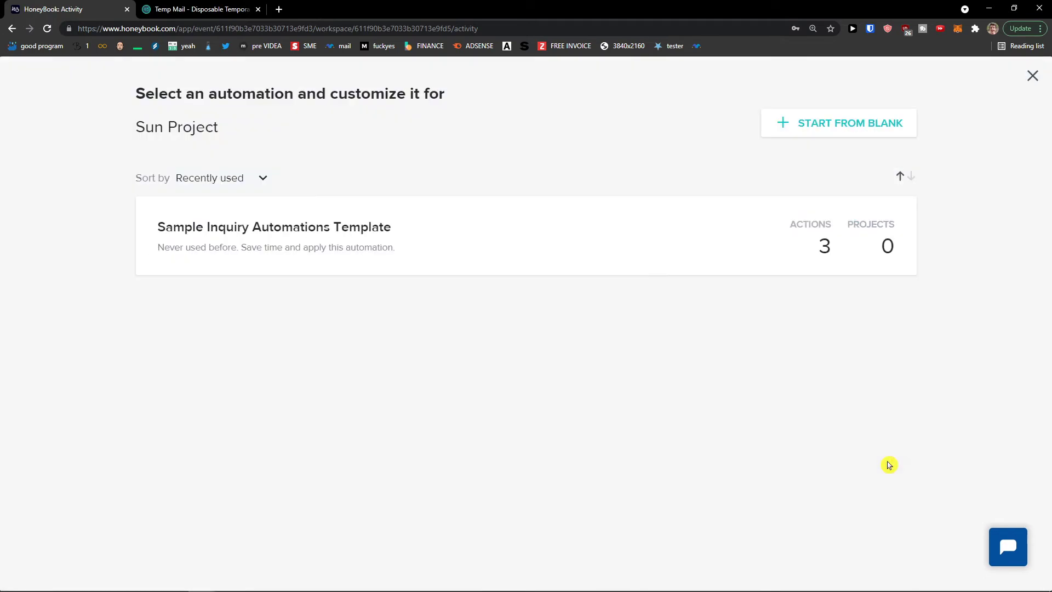
mouse_move(330, 233)
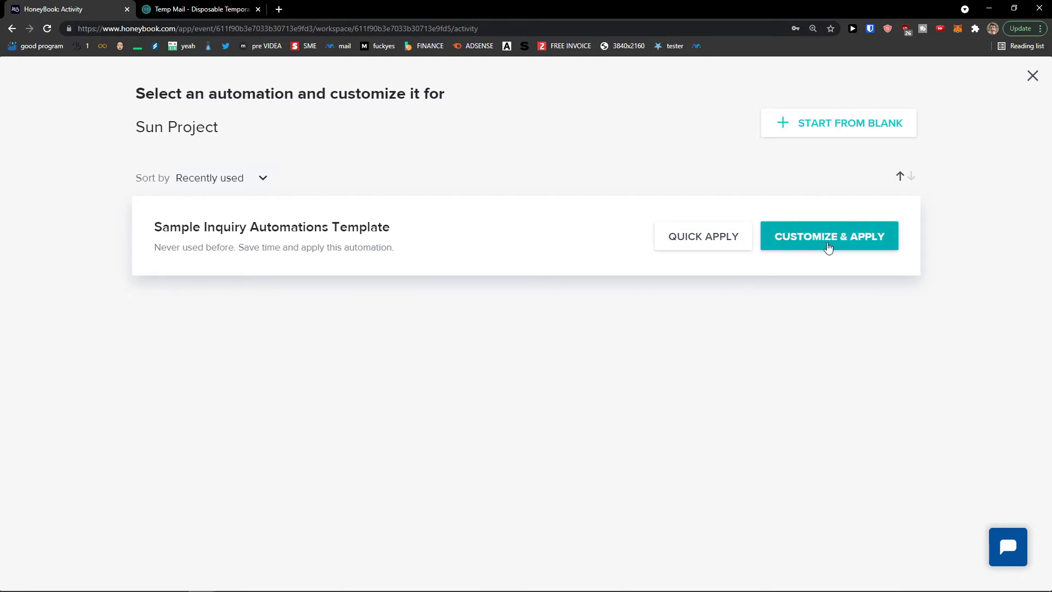
left_click(819, 247)
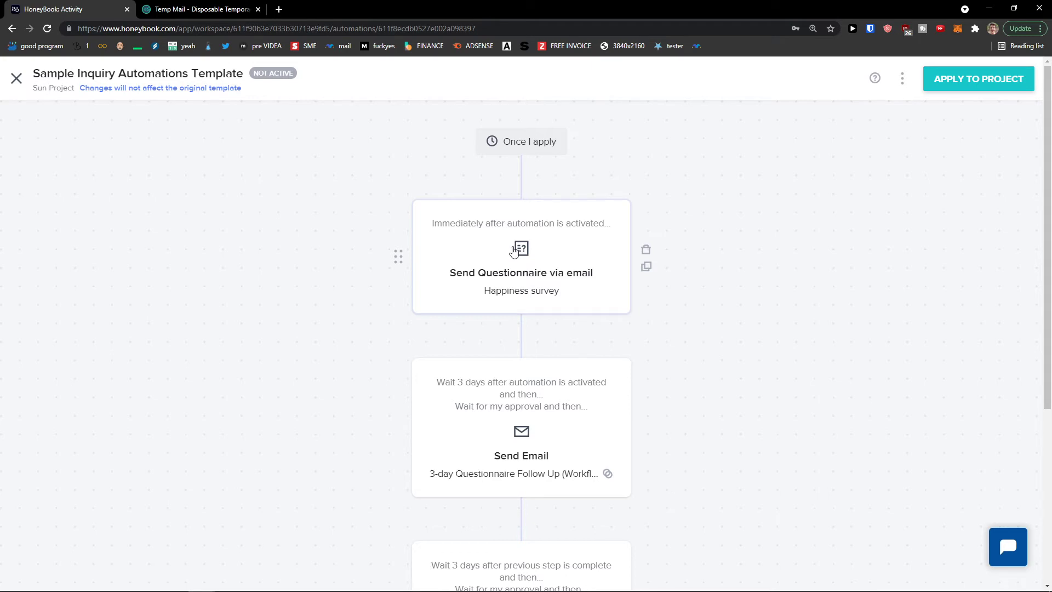
left_click_drag(496, 144, 602, 156)
left_click(564, 179)
scroll(497, 306, "down", 1)
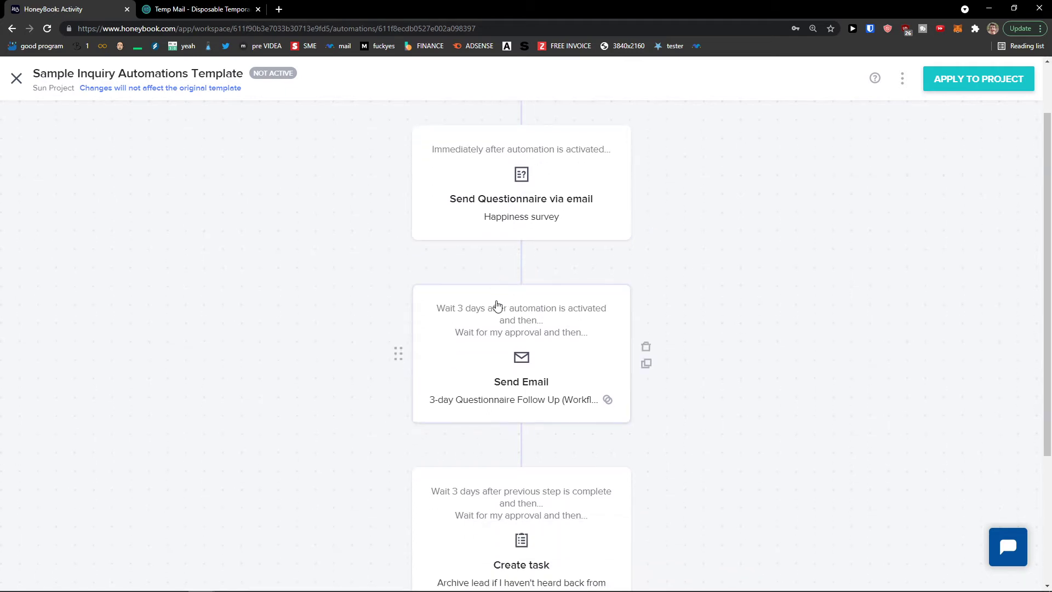
scroll(482, 301, "down", 1)
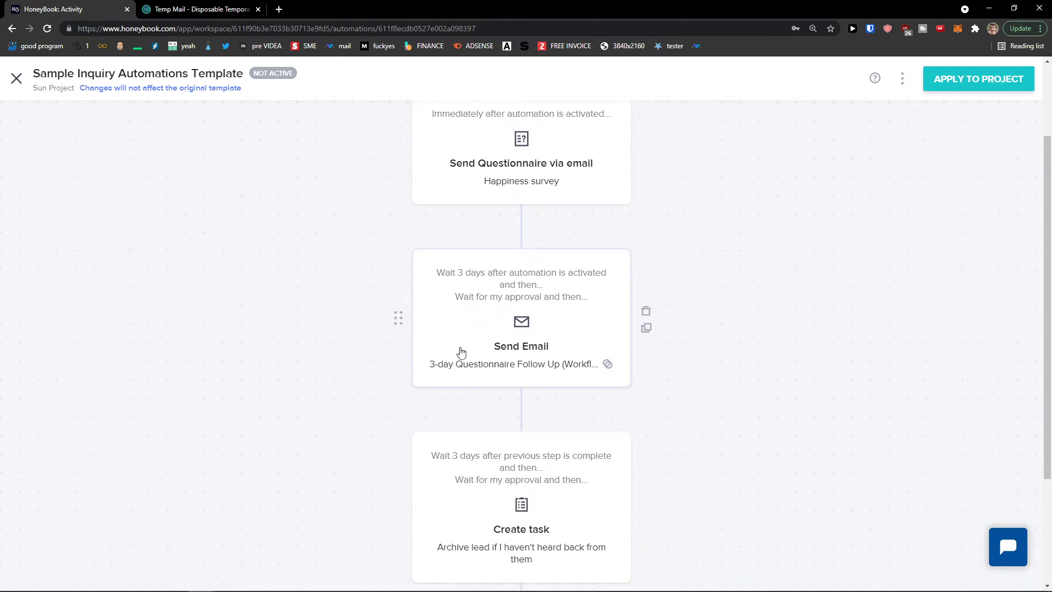
scroll(554, 380, "down", 1)
scroll(535, 362, "down", 1)
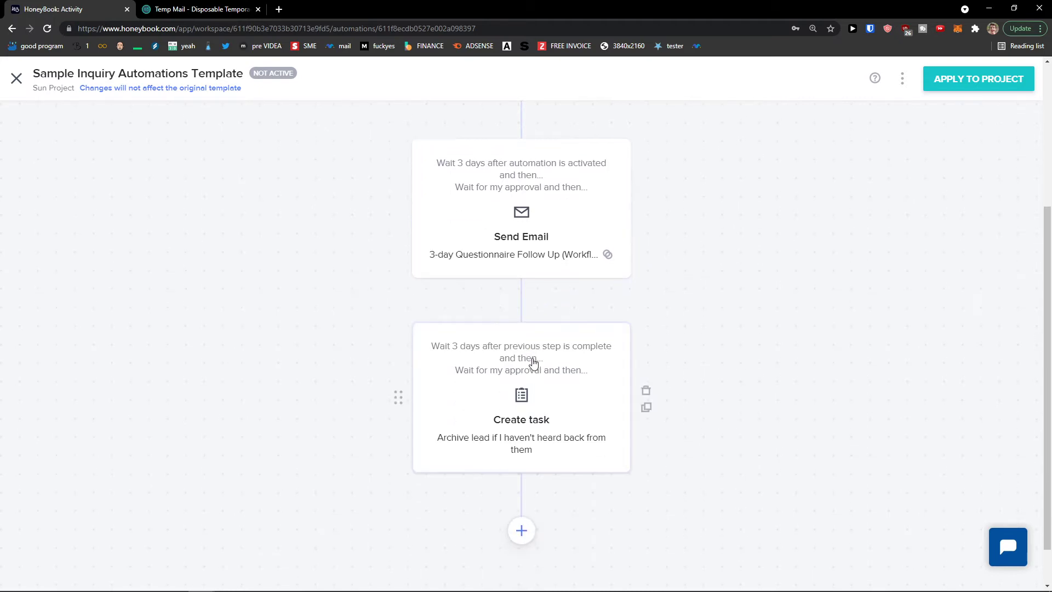
scroll(521, 353, "down", 1)
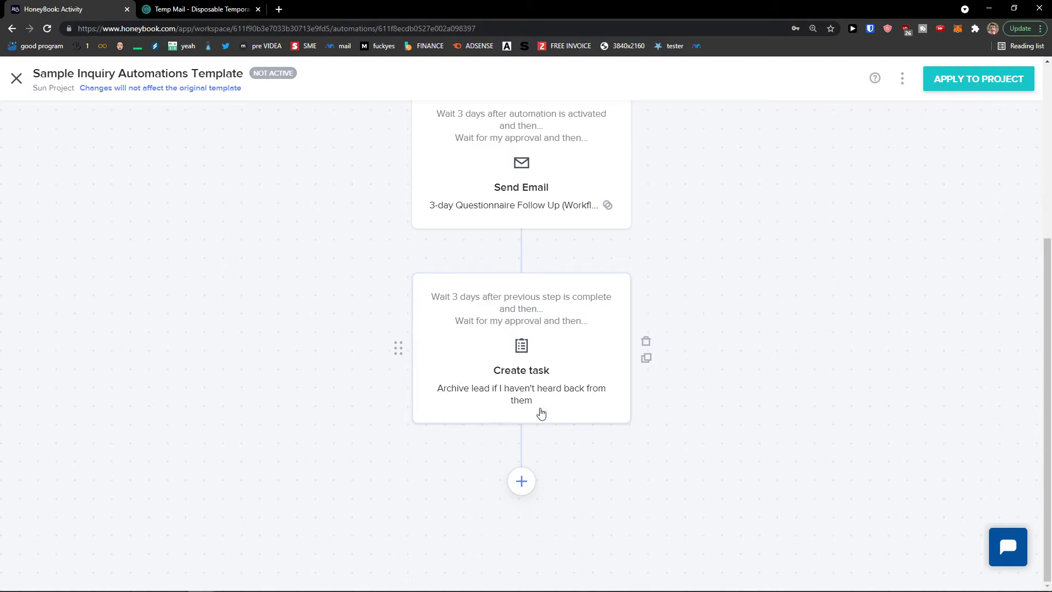
scroll(524, 403, "up", 3)
scroll(521, 403, "down", 3)
left_click(505, 394)
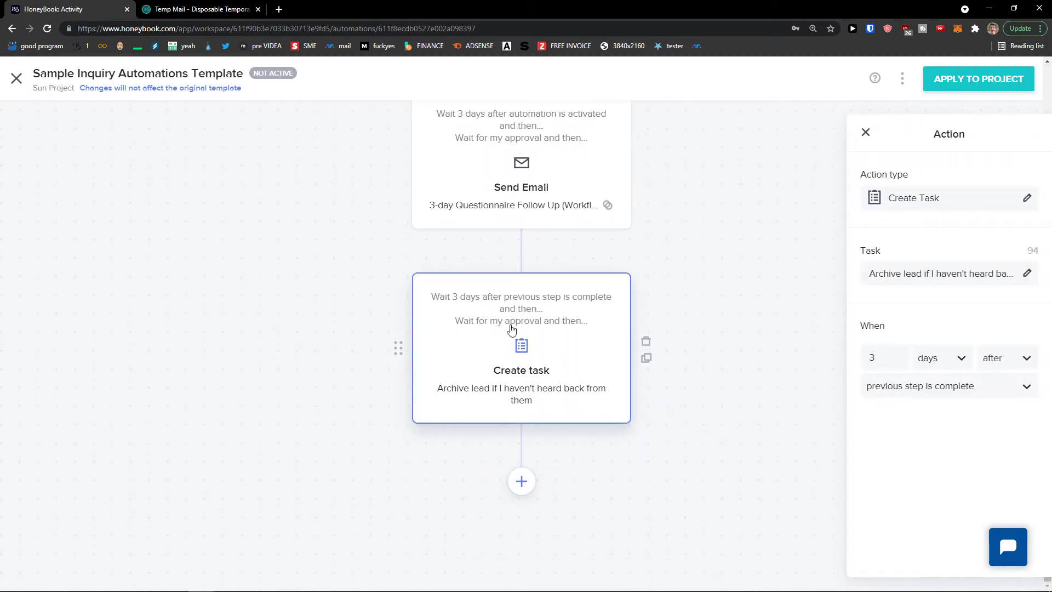
left_click(487, 190)
scroll(487, 191, "up", 4)
left_click(470, 263)
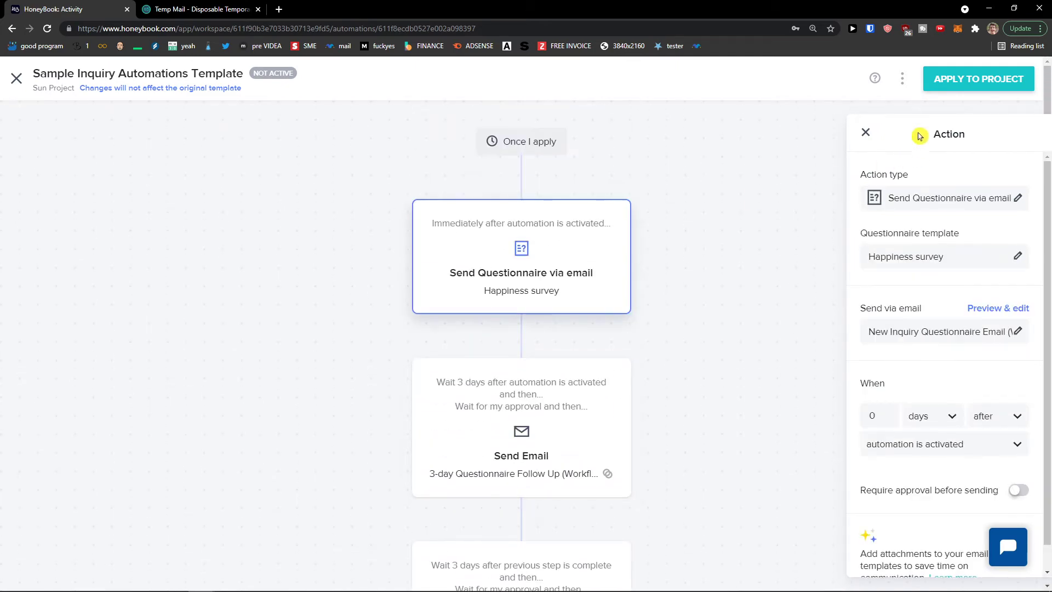
left_click(865, 133)
left_click(16, 77)
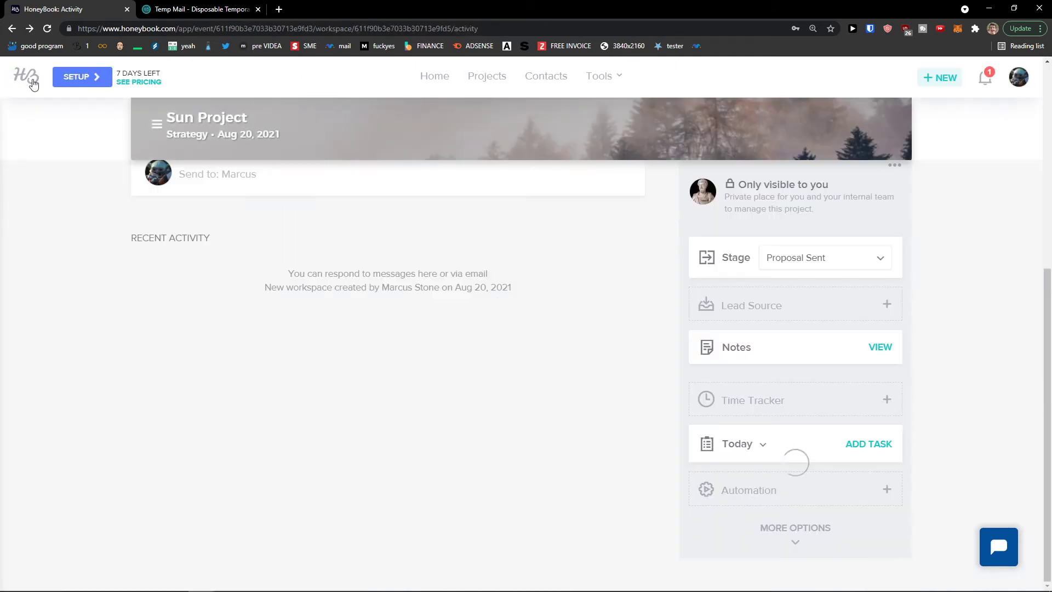
Start a new Sun Project automation whose first step creates the task 'Call CLient'
scroll(763, 270, "down", 5)
scroll(771, 280, "down", 2)
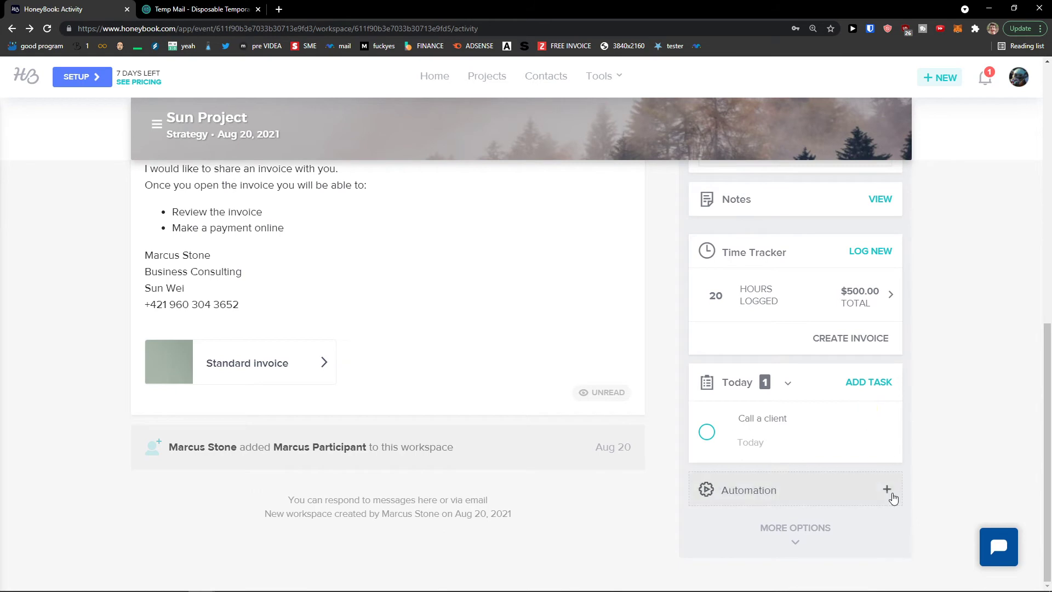
left_click(885, 488)
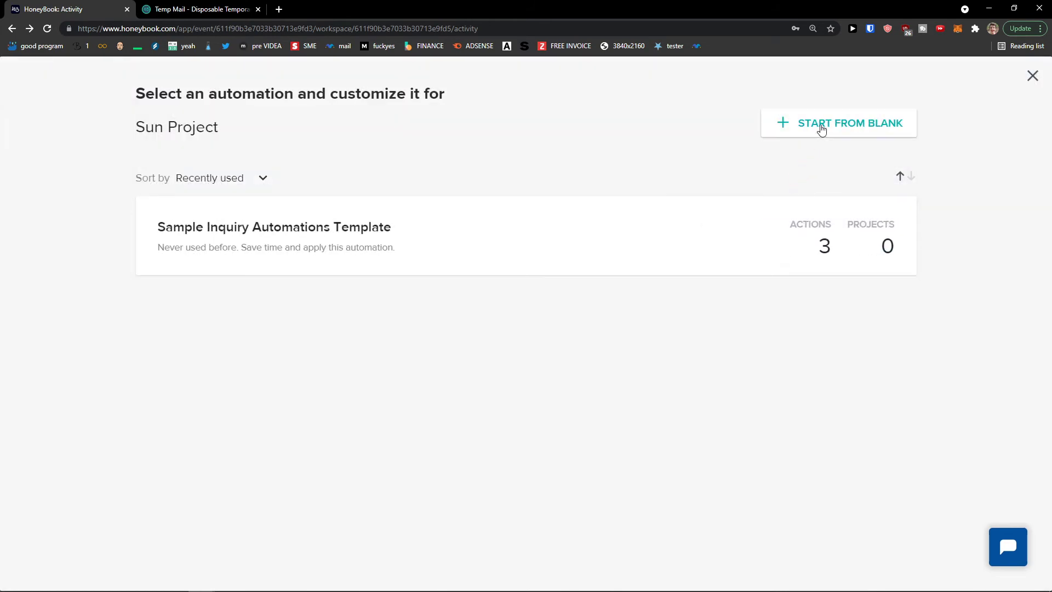
left_click(821, 128)
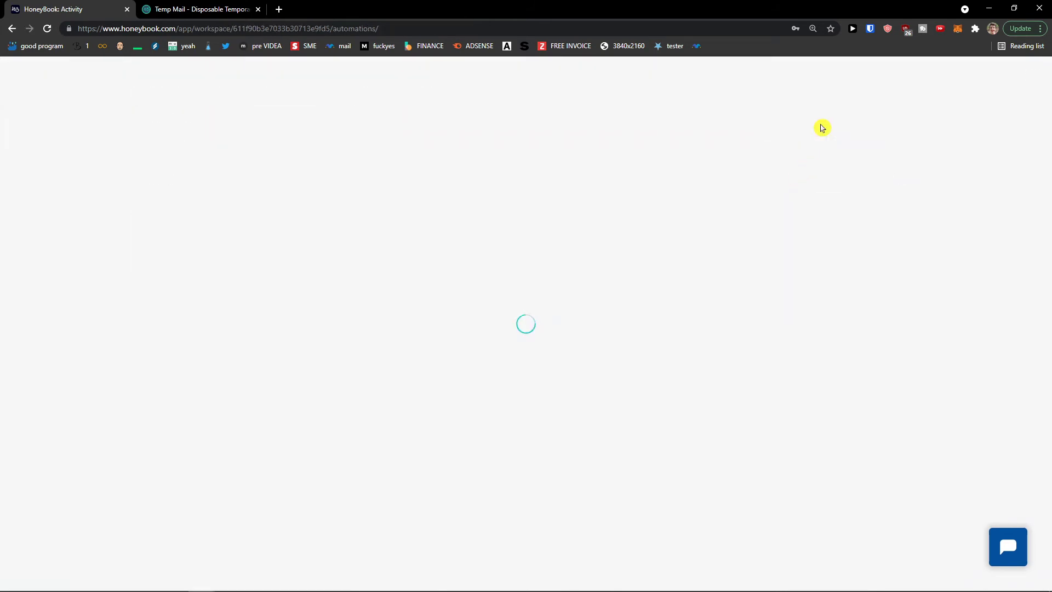
left_click(498, 132)
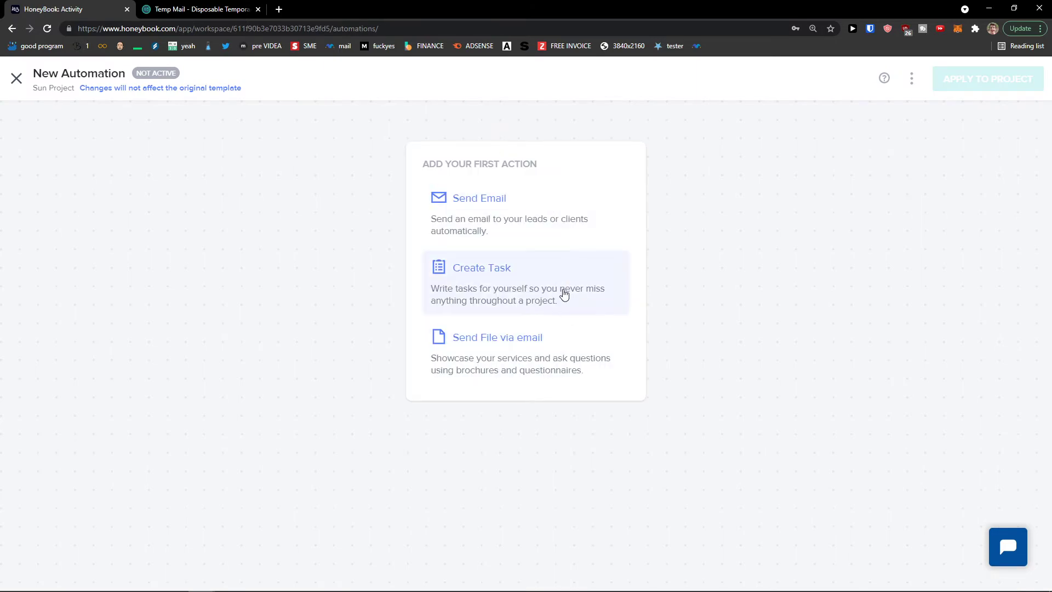
left_click(567, 271)
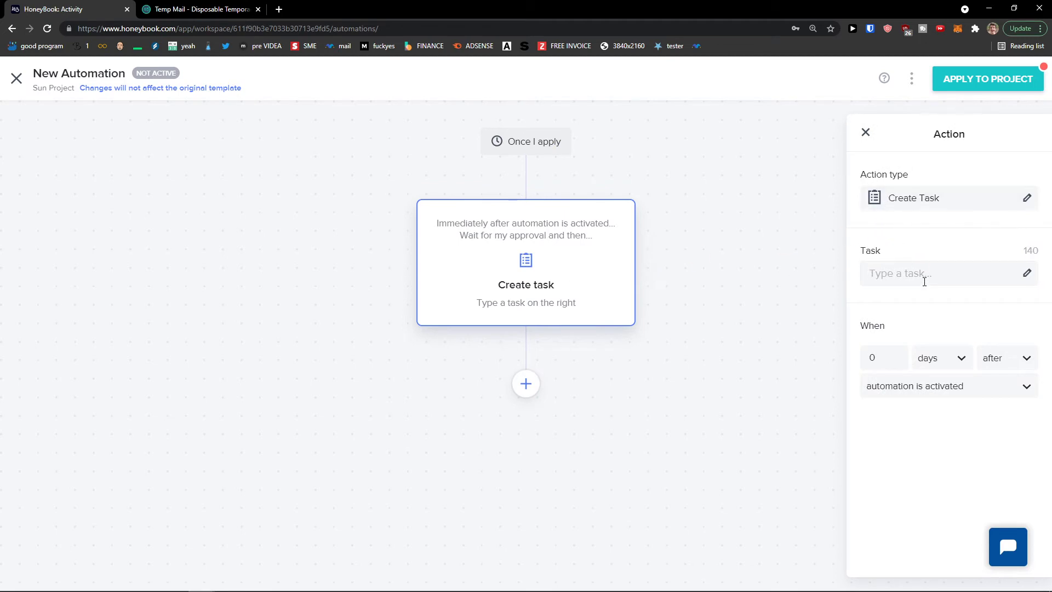
type("Call CLient")
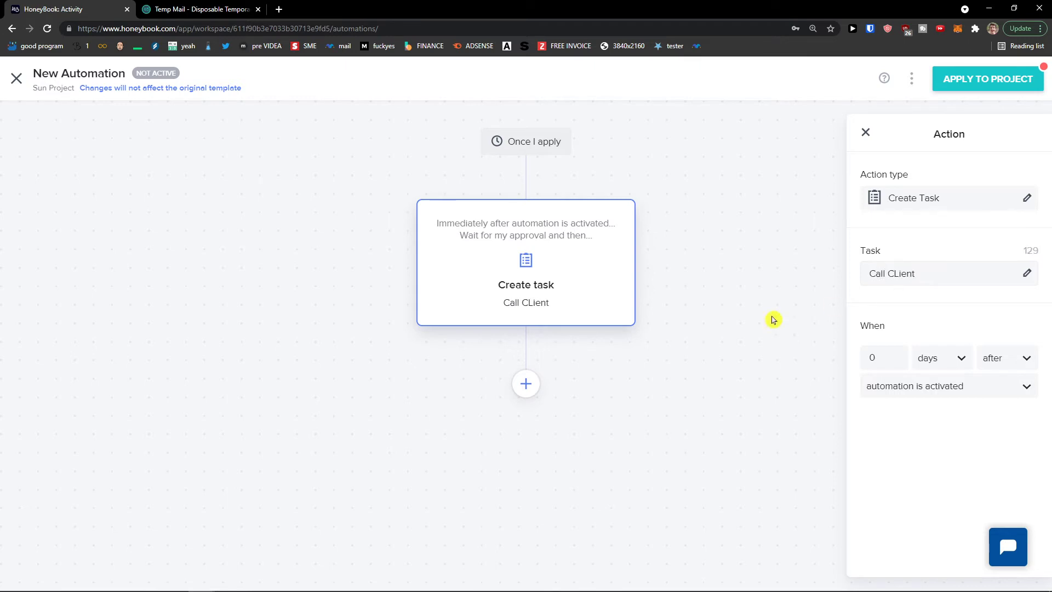
left_click(772, 318)
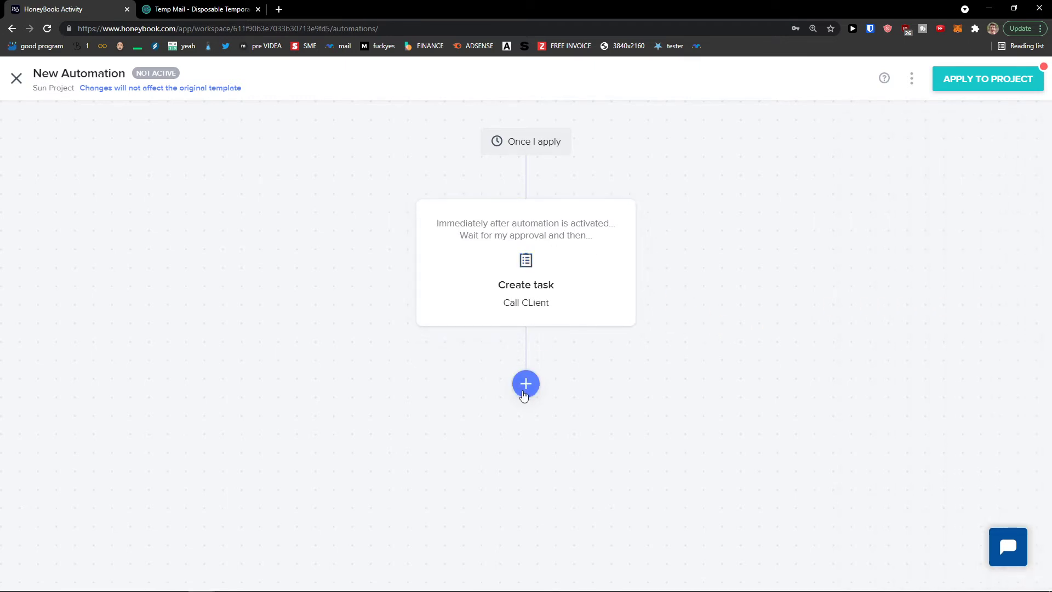
Add a Send Email step using the Proposal (default) template and preview its content
left_click(526, 384)
scroll(535, 371, "down", 2)
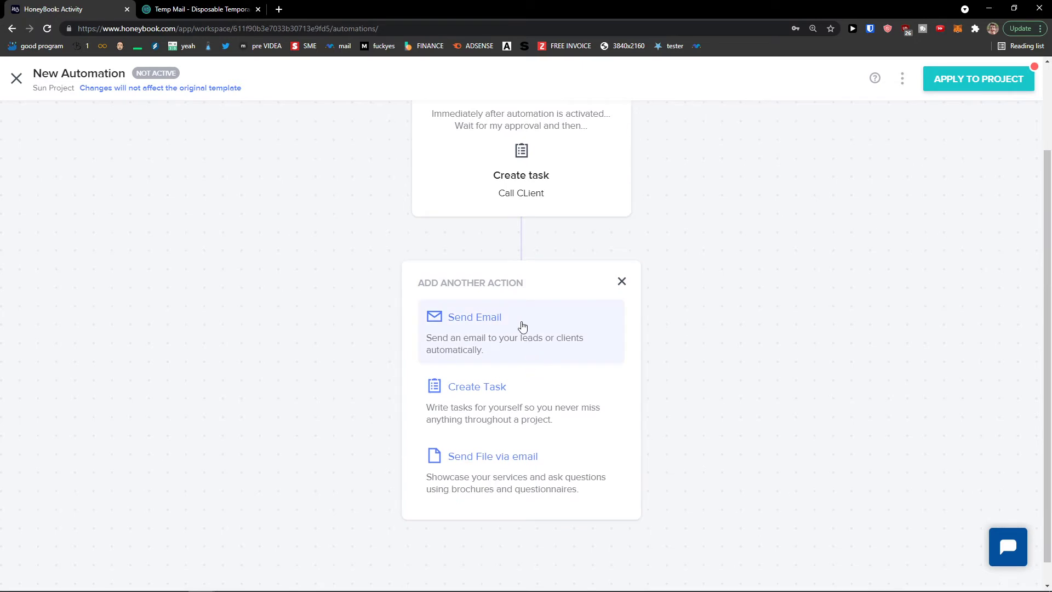
left_click(522, 326)
scroll(925, 234, "down", 1)
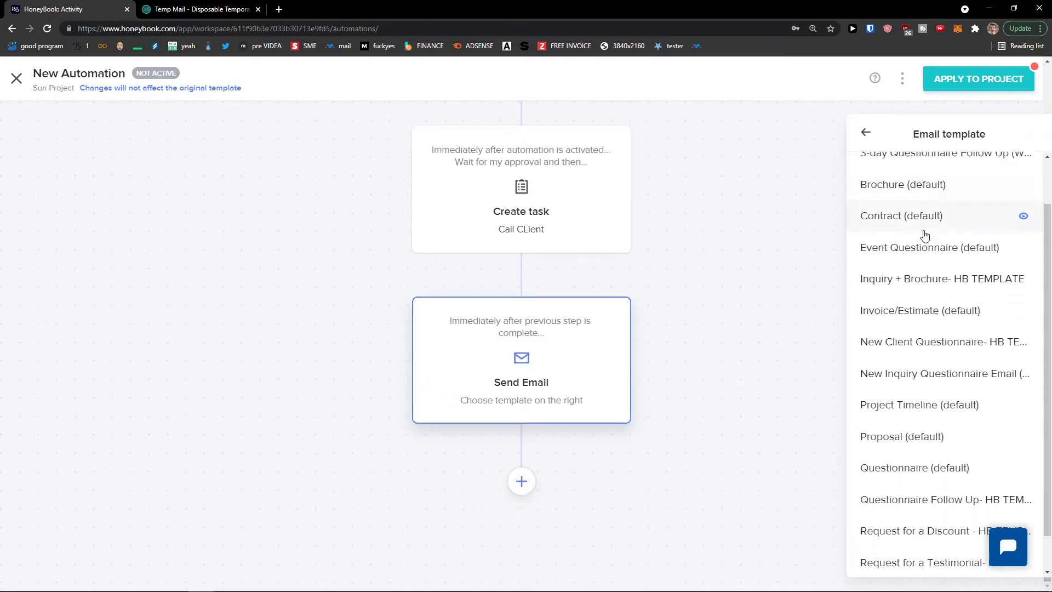
scroll(904, 236, "down", 1)
scroll(909, 336, "up", 2)
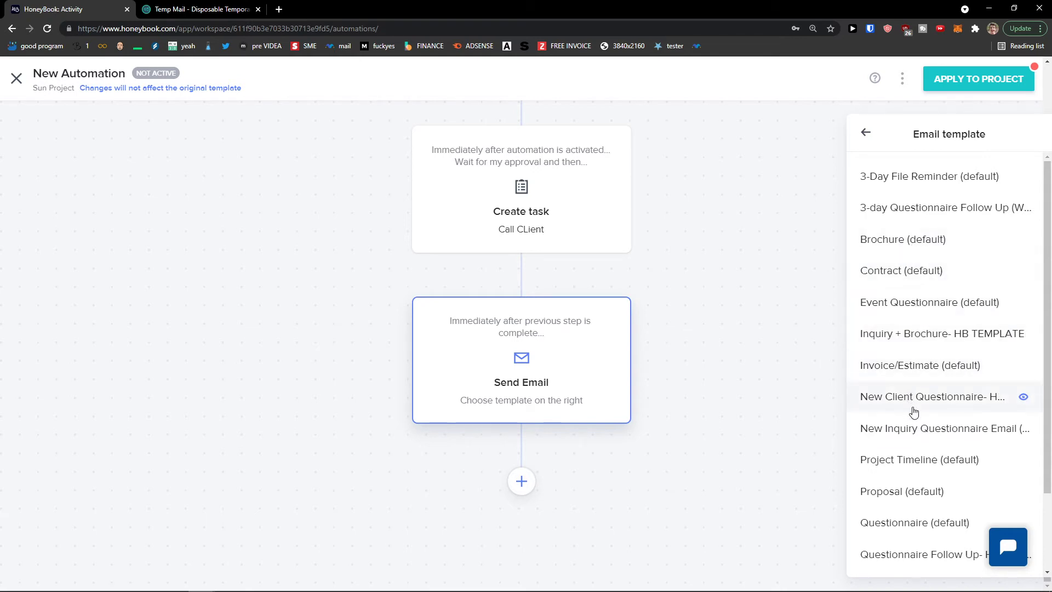
scroll(912, 410, "down", 1)
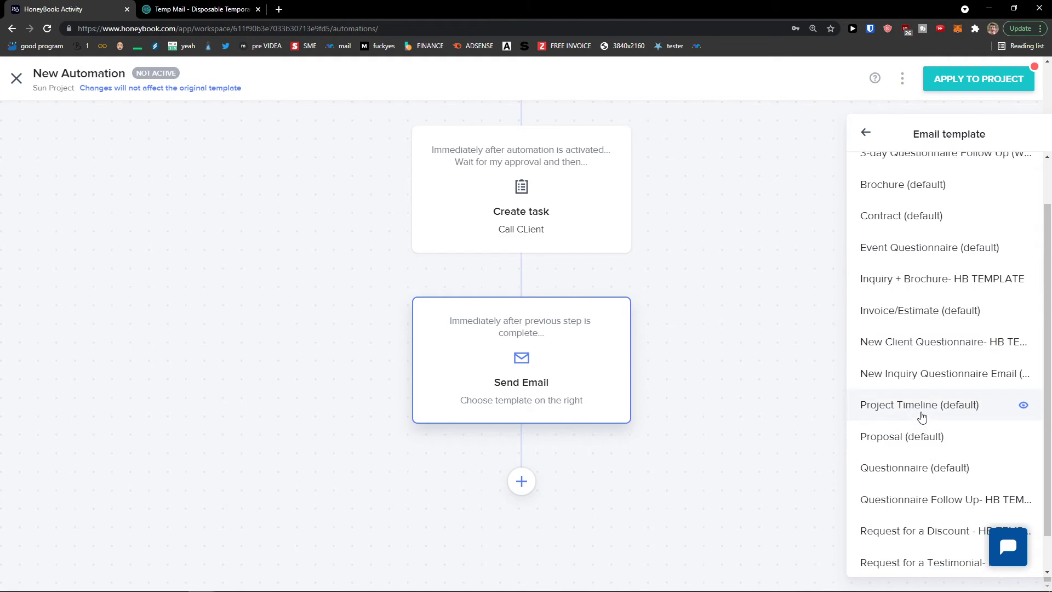
left_click(914, 436)
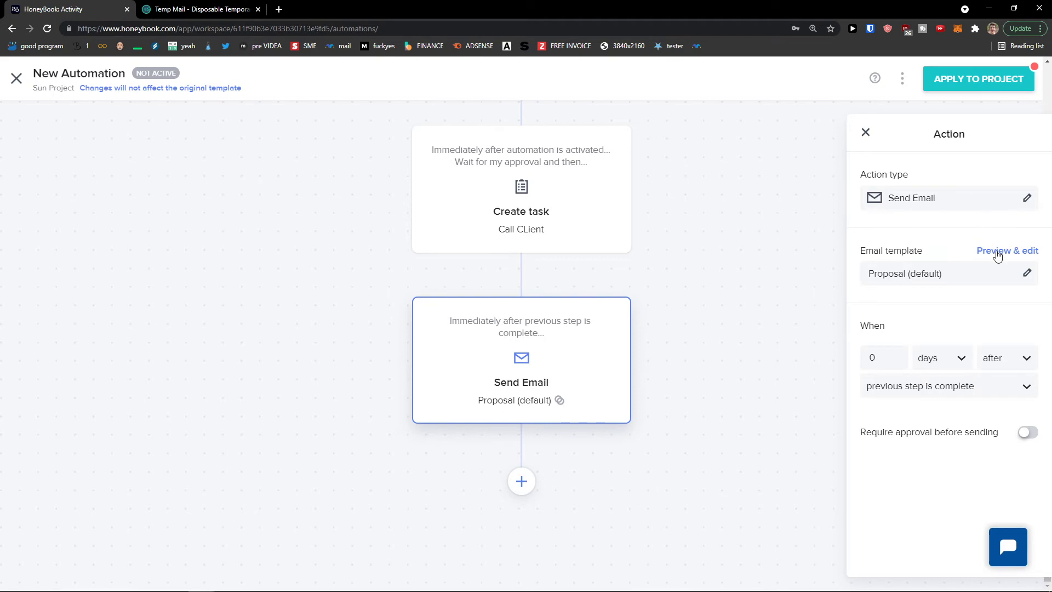
left_click(997, 253)
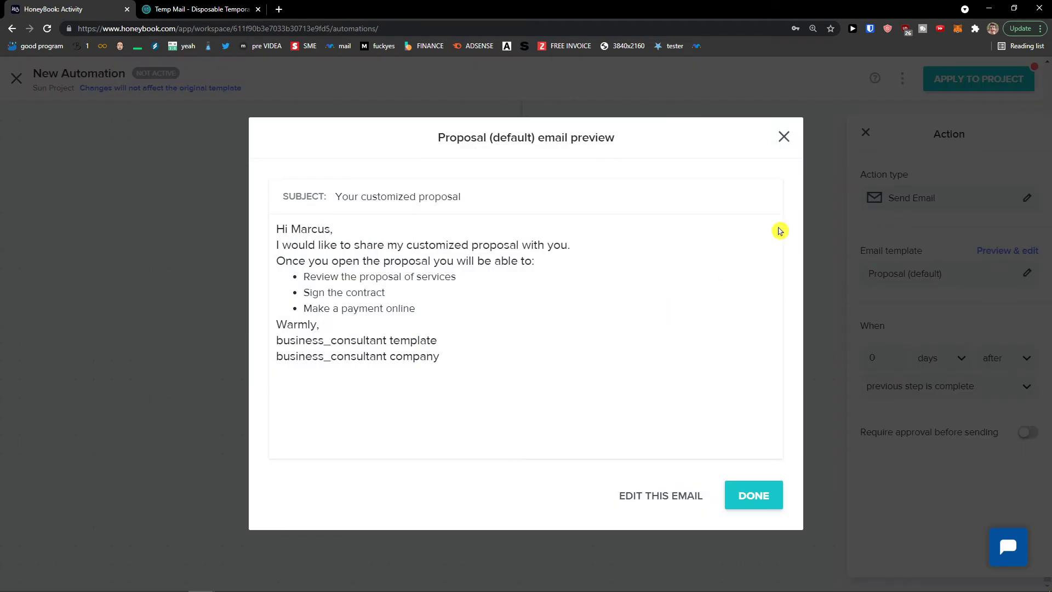
left_click(784, 137)
left_click(865, 133)
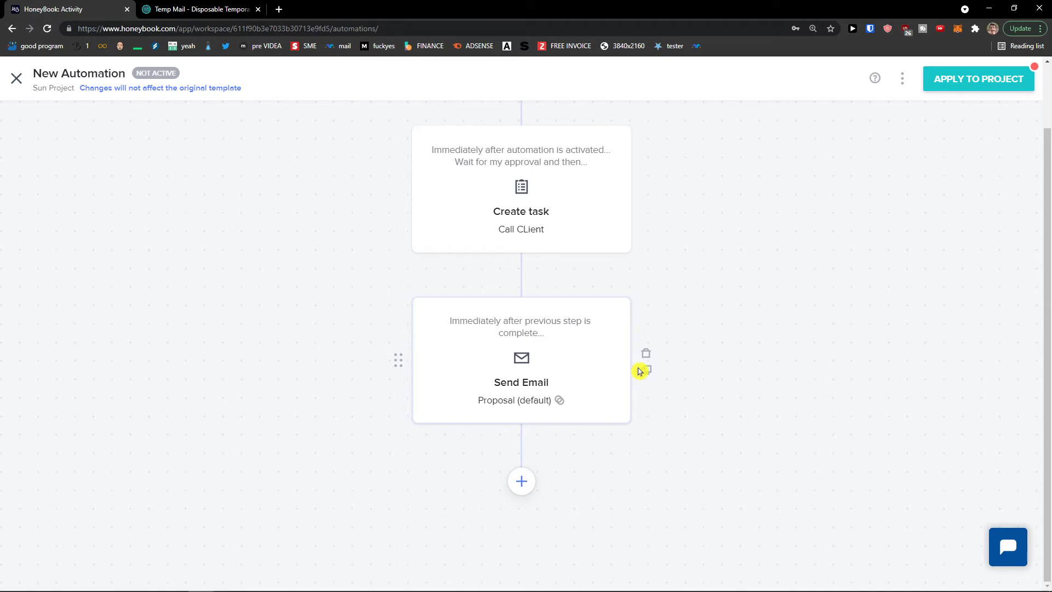
Move Send Email first and delay Call CLient 3 days after the previous step completes
left_click_drag(399, 360, 475, 203)
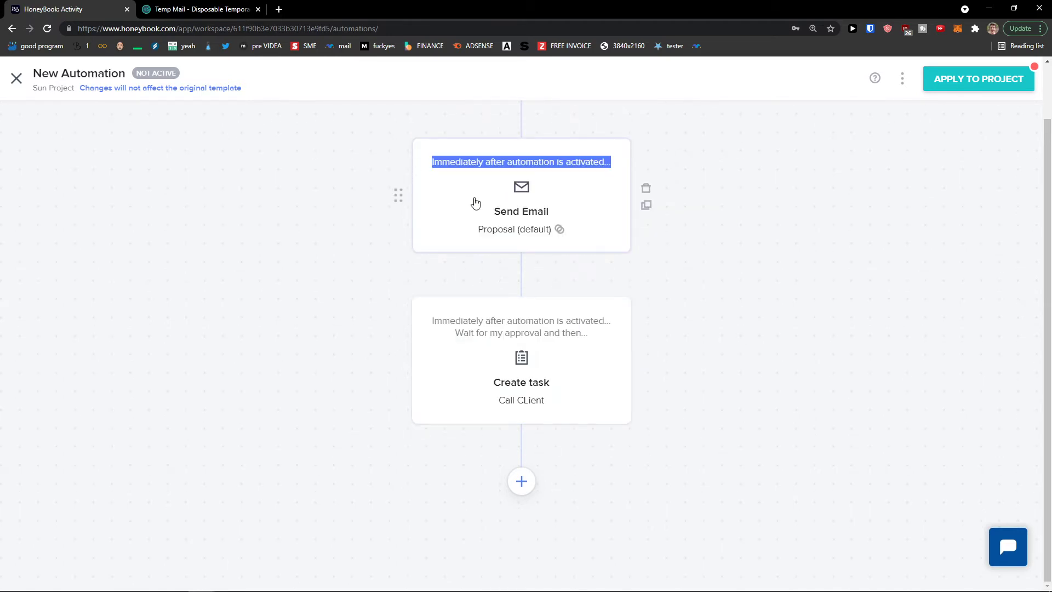
left_click(510, 378)
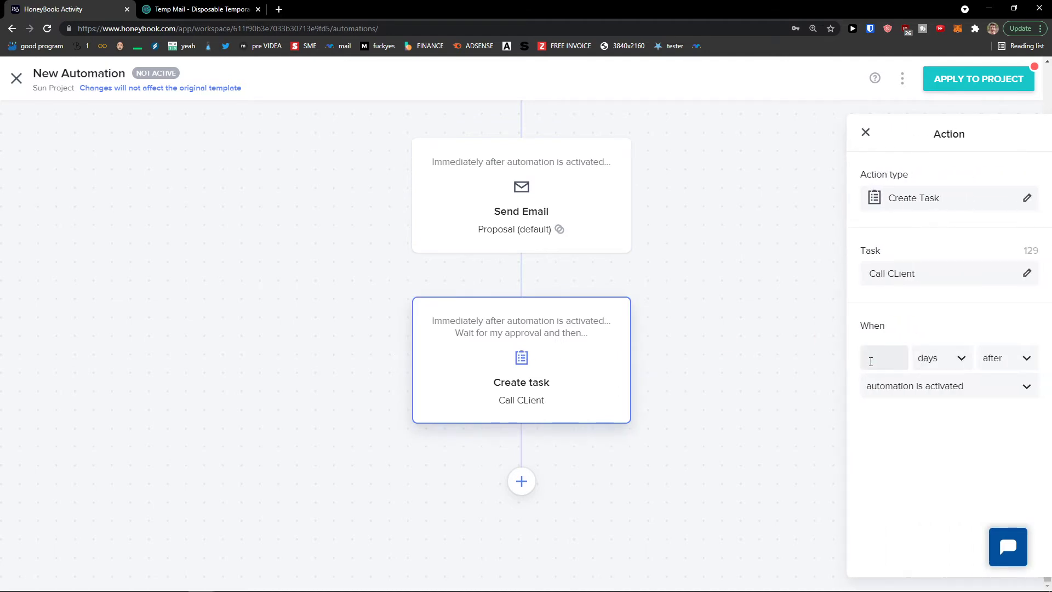
type("3")
left_click(885, 380)
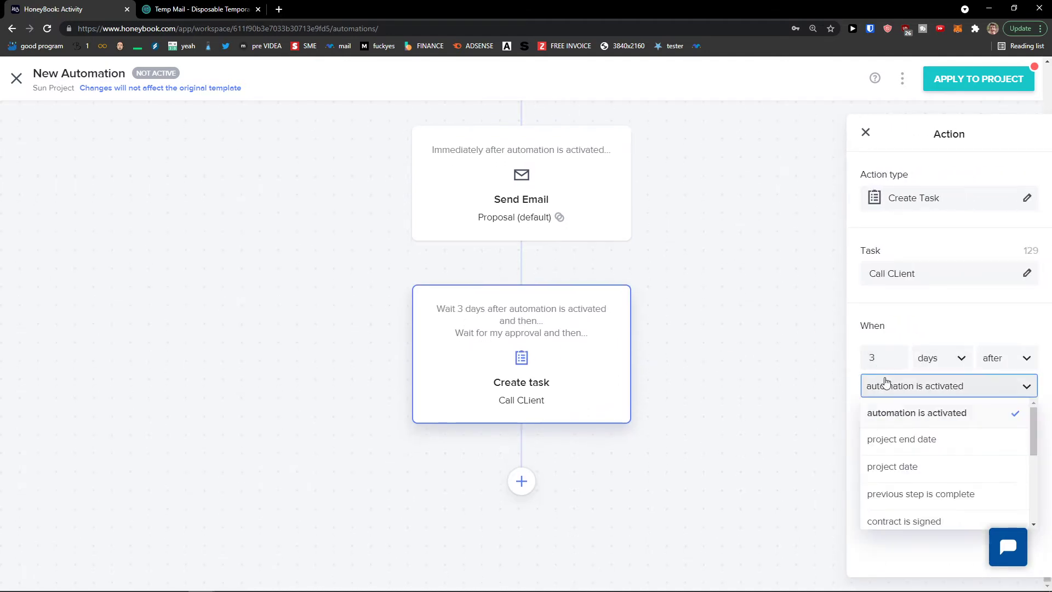
scroll(934, 441, "down", 2)
left_click(968, 445)
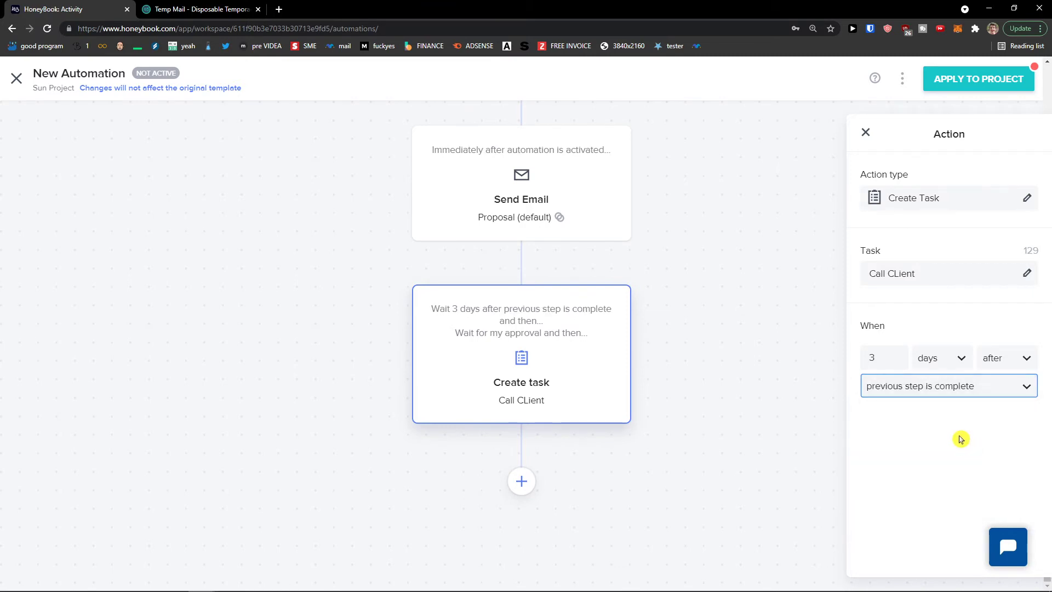
left_click(924, 388)
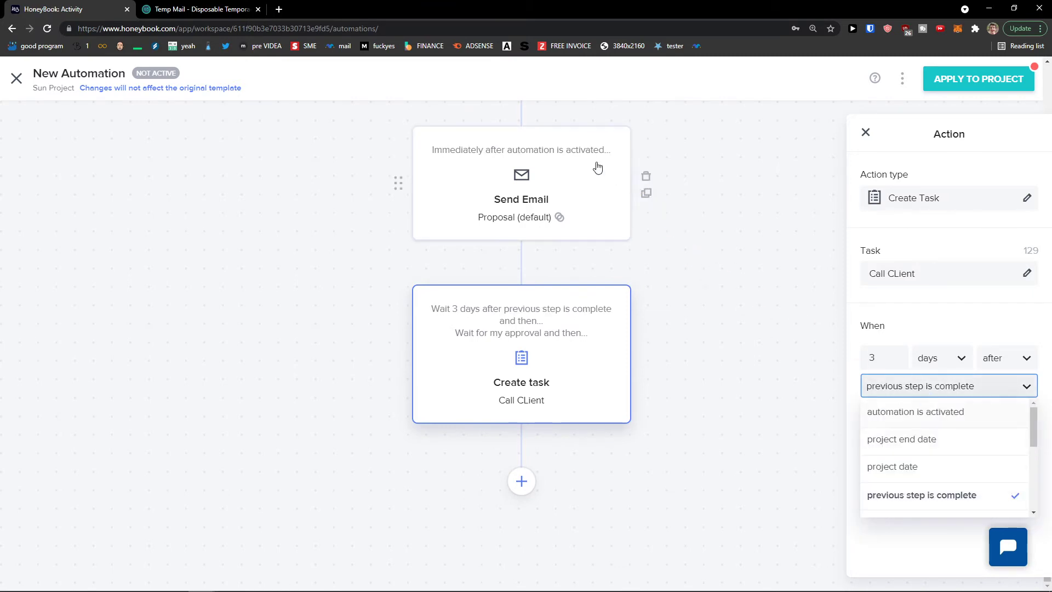
Review the Send Email step's trigger options without changes and view the add-action choices
left_click(580, 165)
left_click(902, 387)
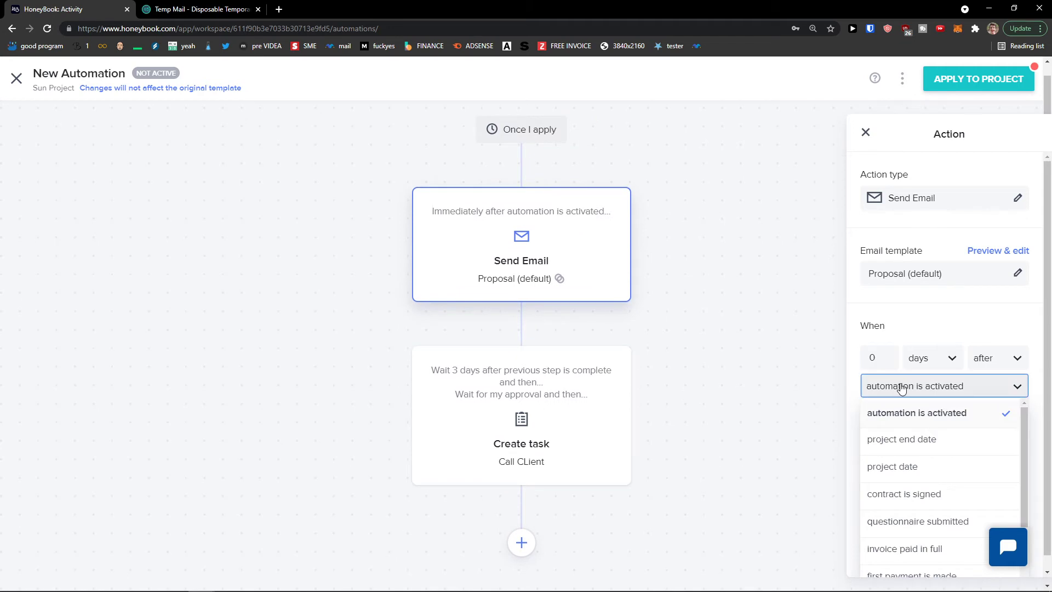
scroll(943, 438, "down", 2)
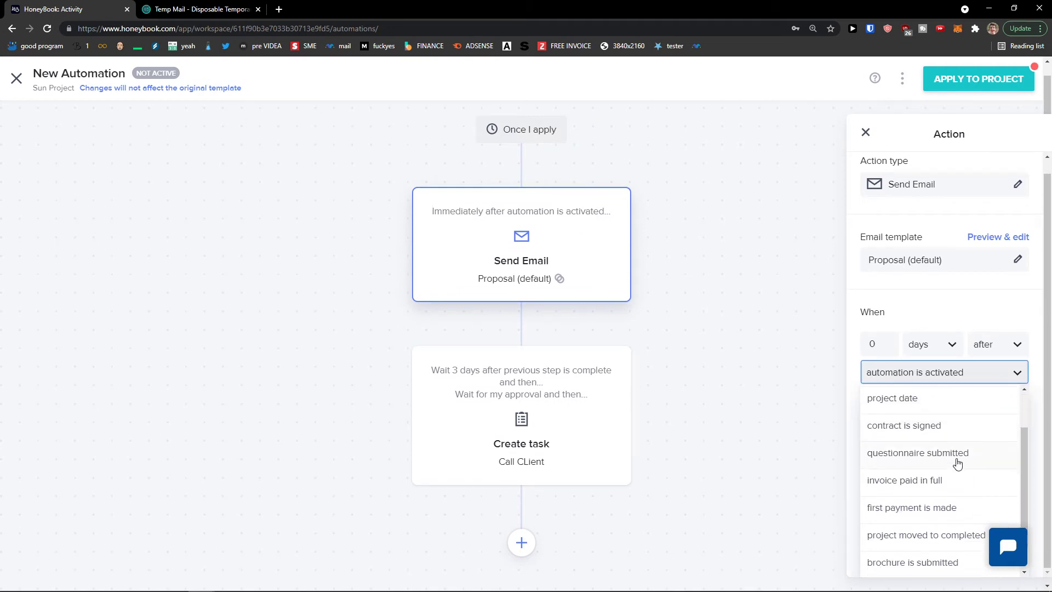
scroll(969, 469, "down", 1)
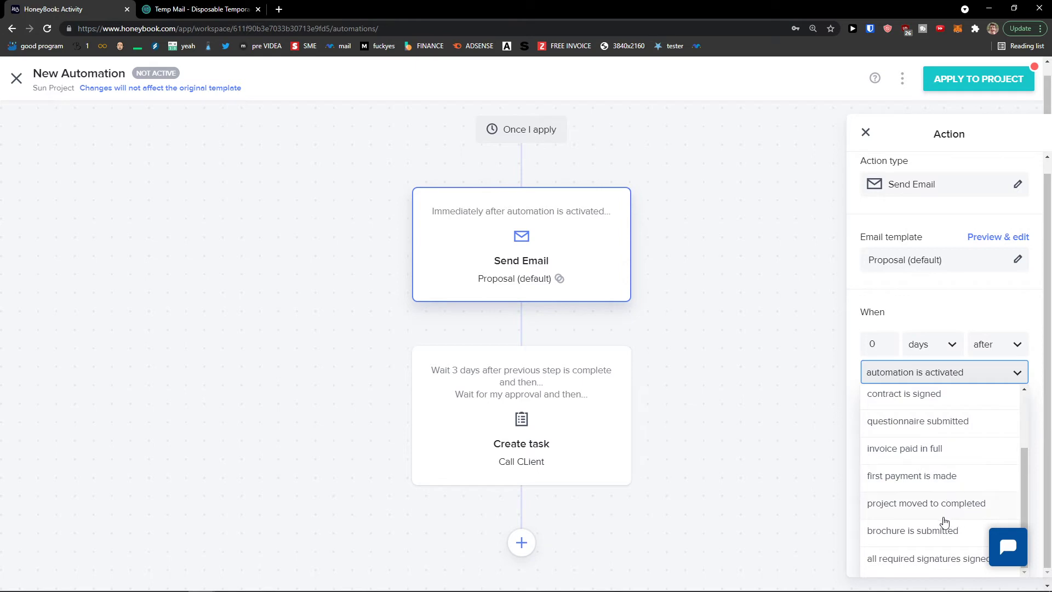
scroll(934, 534, "up", 3)
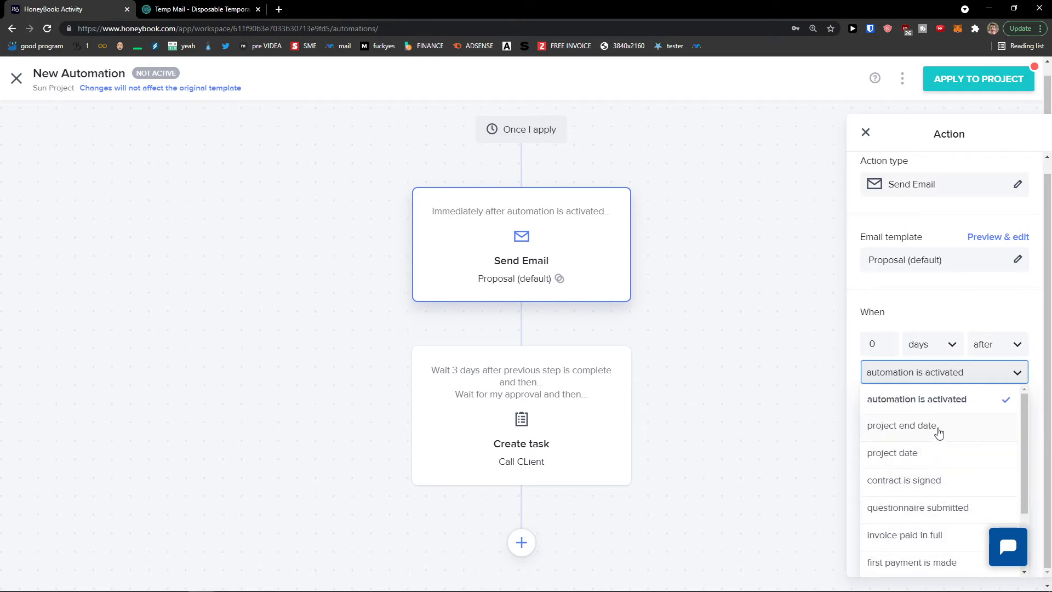
left_click(767, 323)
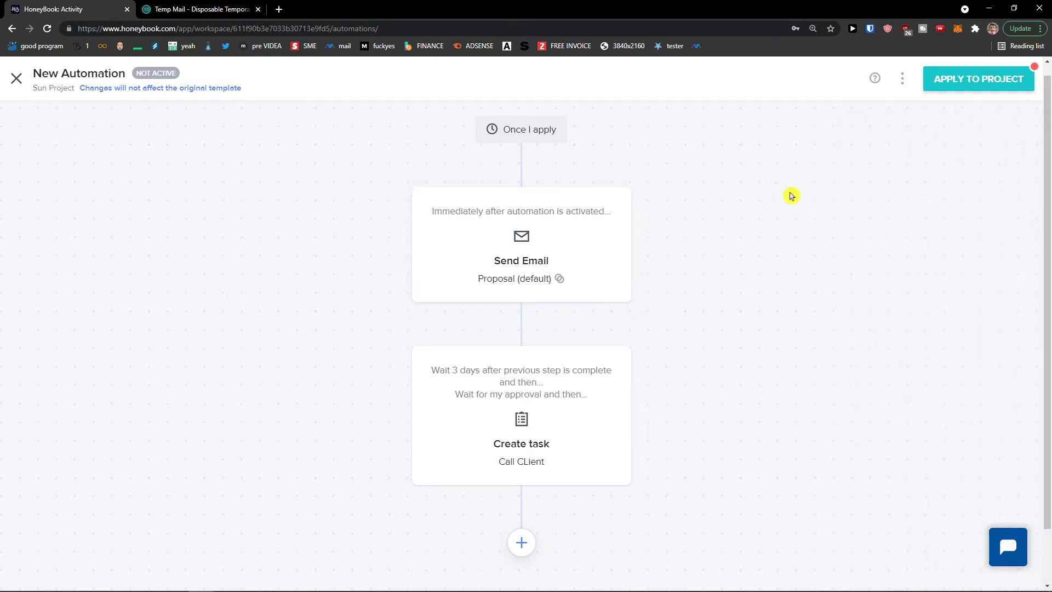
scroll(635, 244, "down", 1)
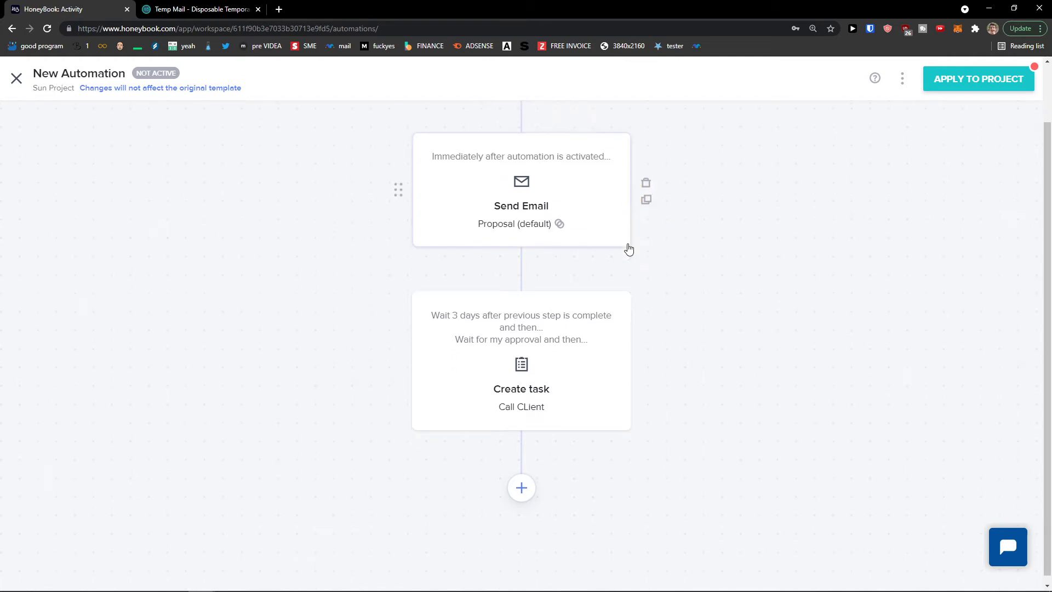
scroll(679, 305, "up", 1)
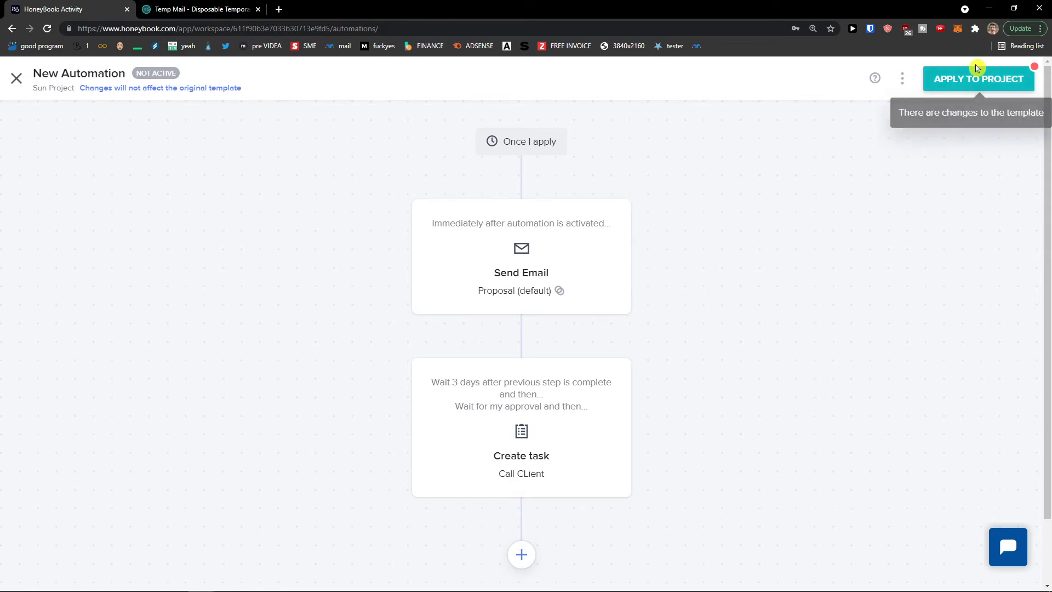
scroll(698, 270, "down", 1)
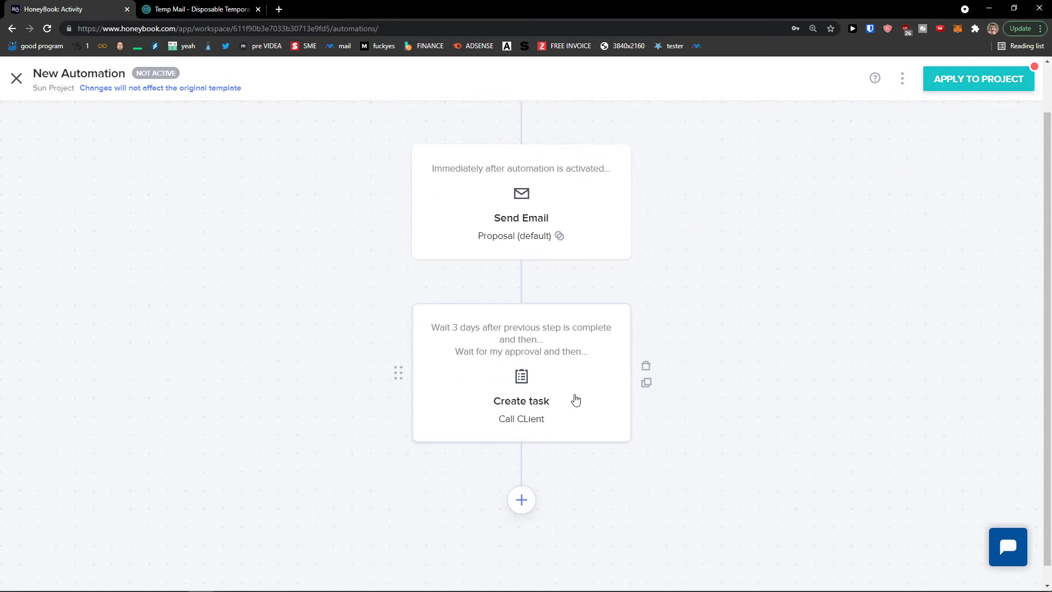
left_click(523, 495)
scroll(526, 488, "down", 3)
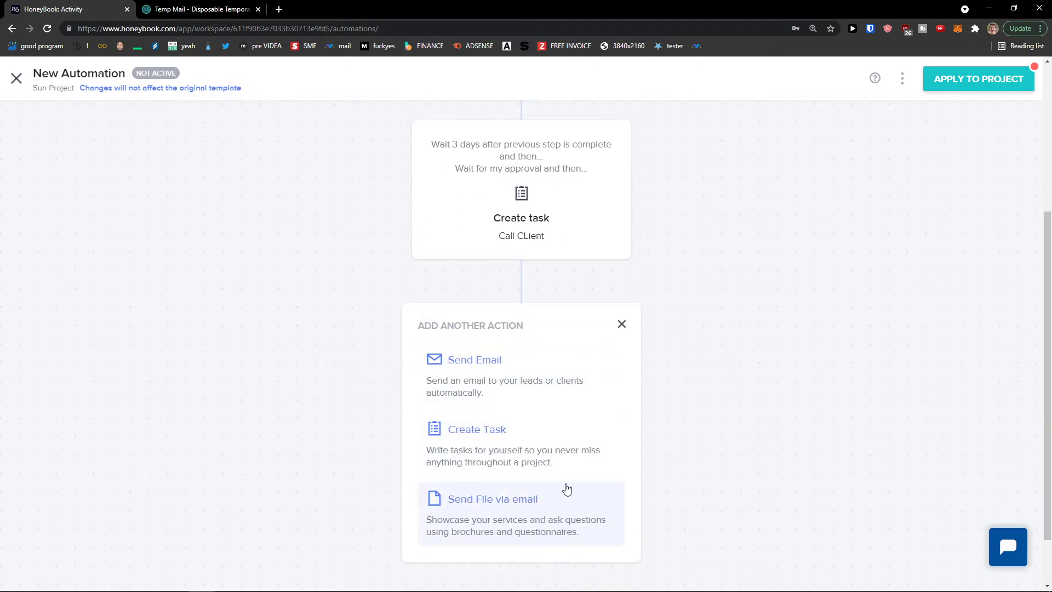
Switch the first Send Email step's template from Proposal (default) to Questionnaire (default)
scroll(622, 424, "up", 2)
left_click(623, 433)
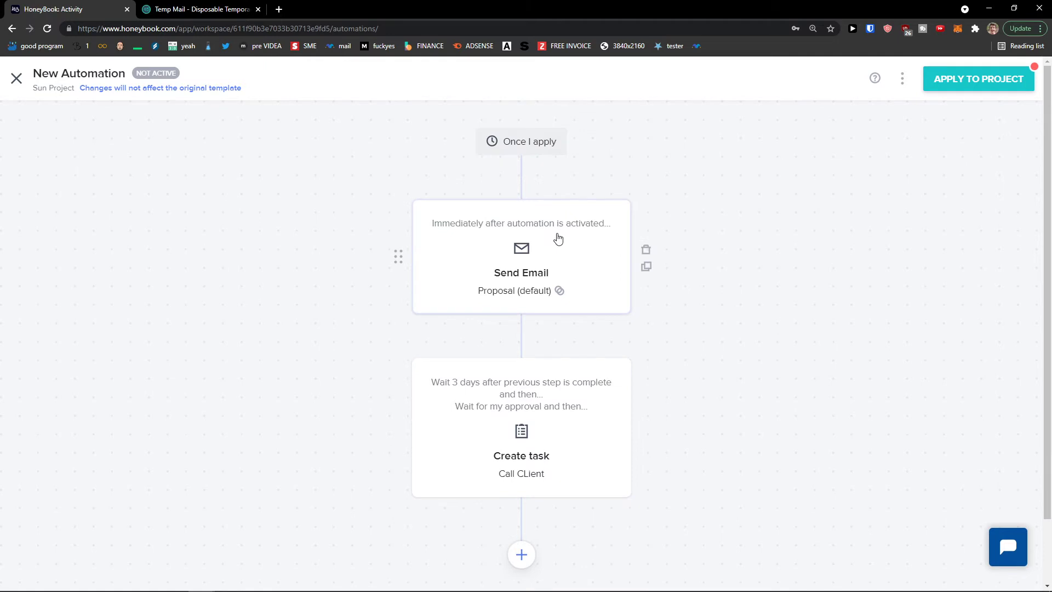
left_click(557, 237)
left_click(943, 200)
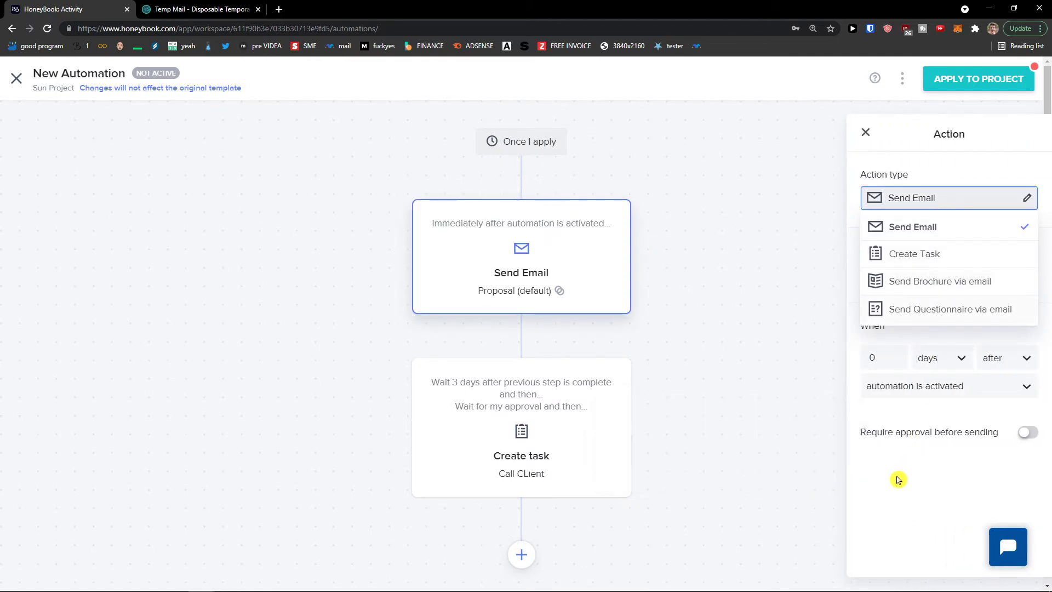
left_click(897, 479)
left_click(938, 274)
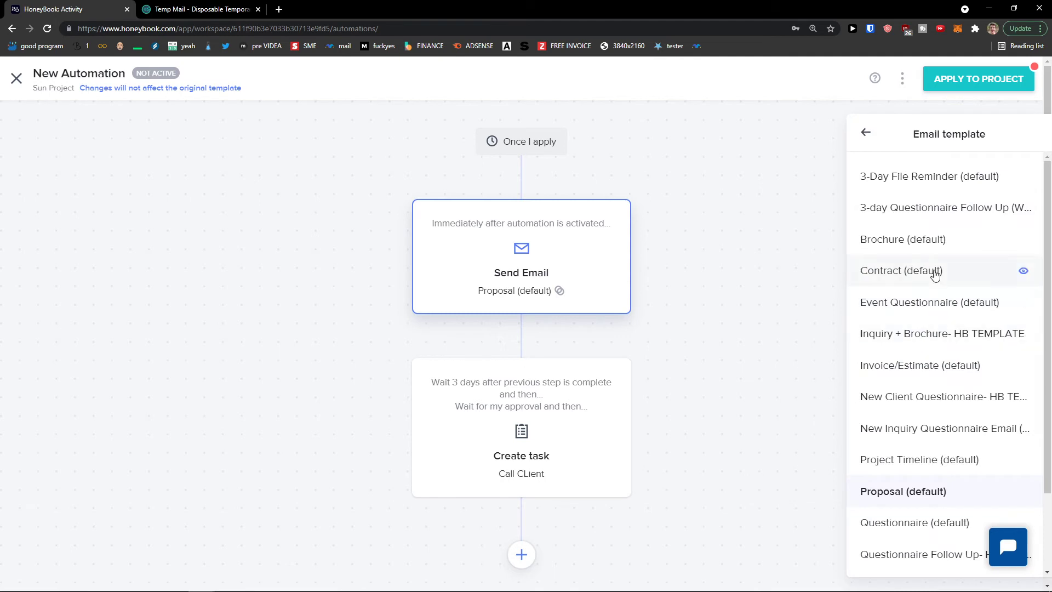
scroll(945, 312, "down", 2)
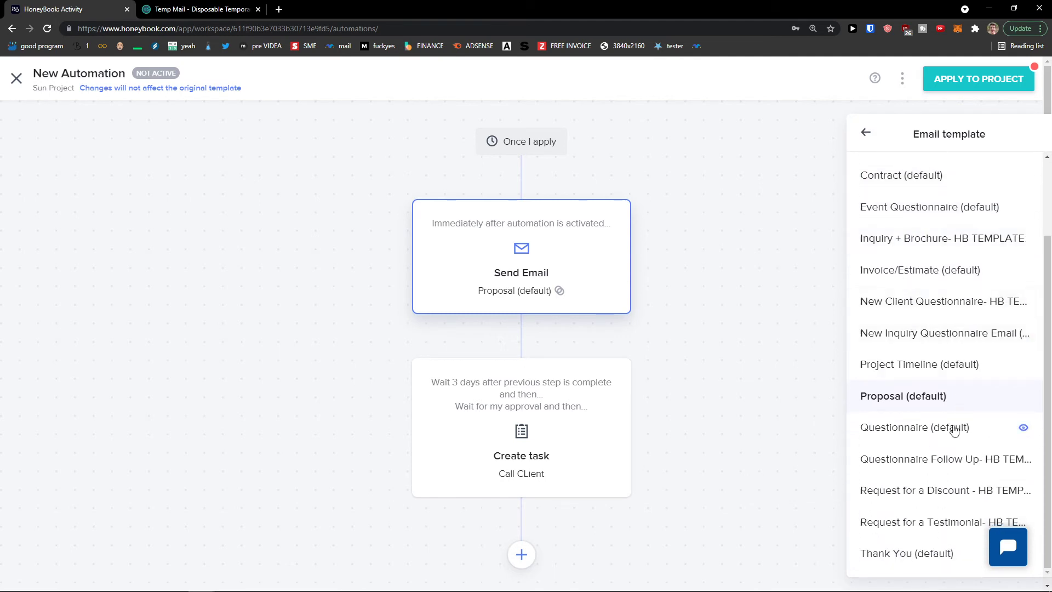
left_click(926, 427)
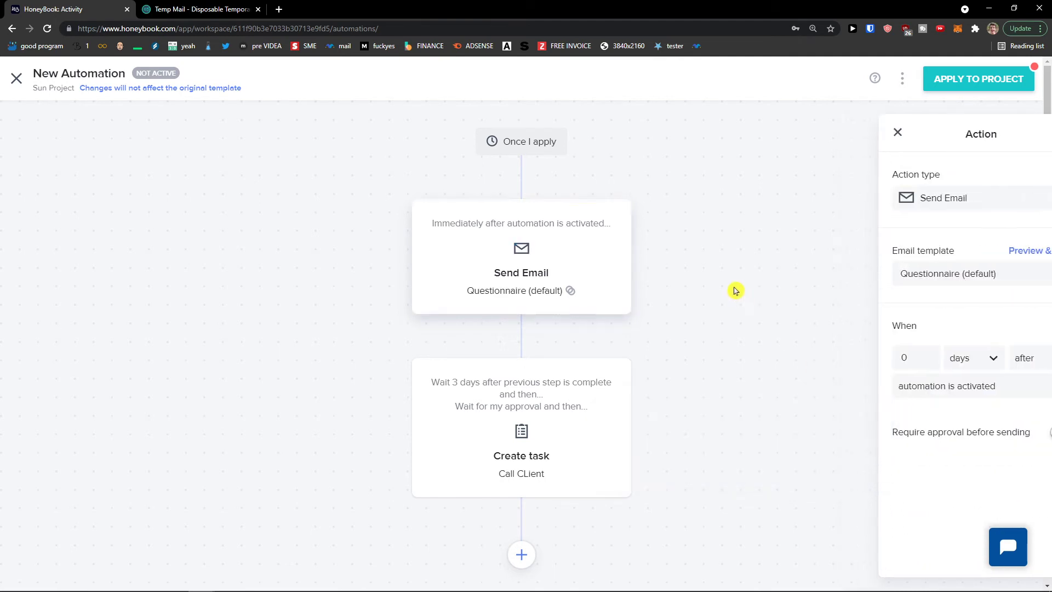
left_click(735, 290)
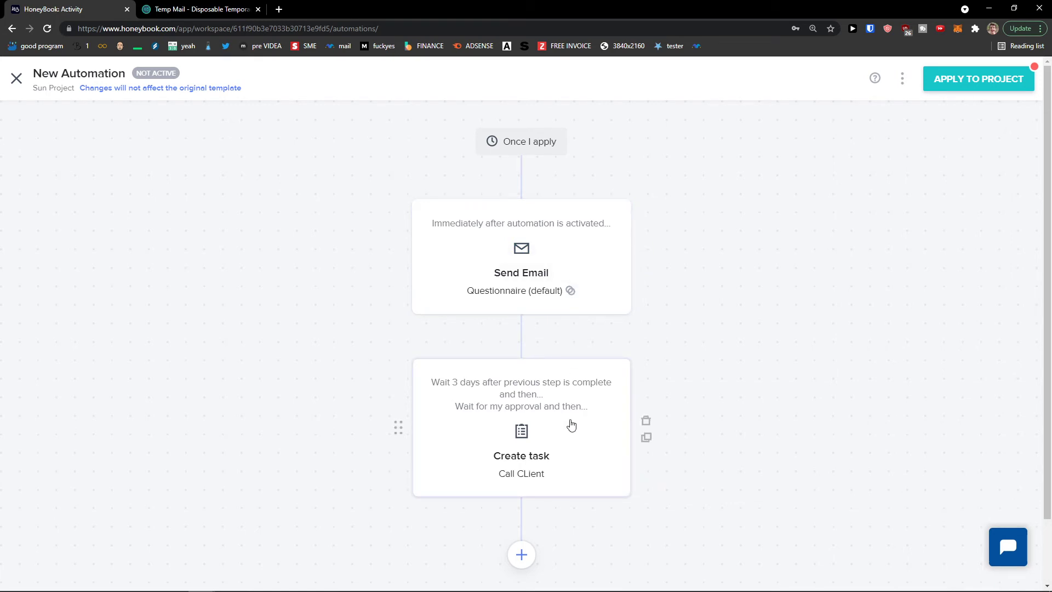
left_click(572, 425)
left_click(557, 197)
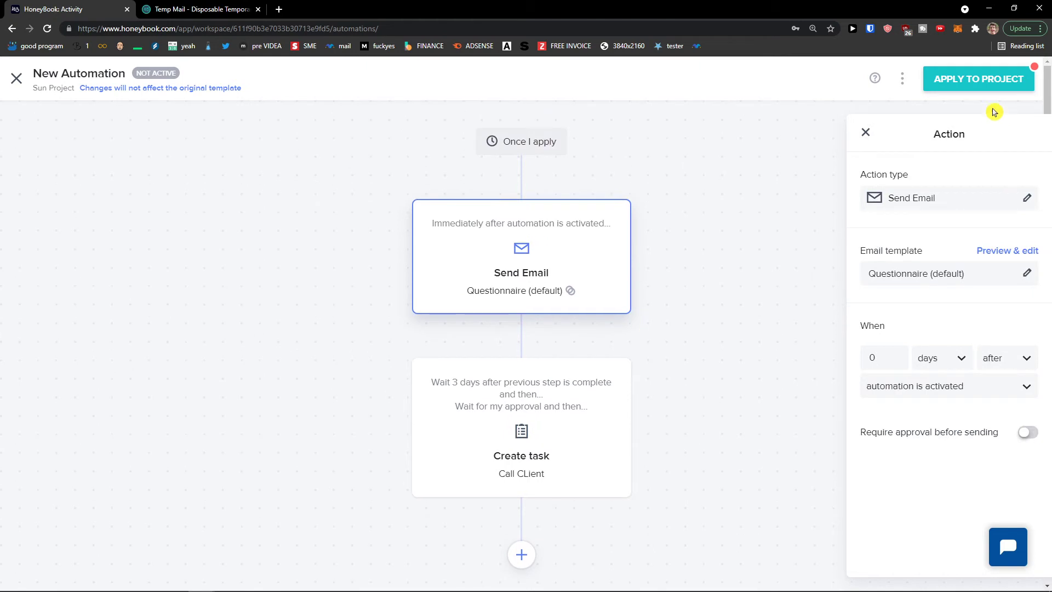
Apply the automation to Sun Project and view it, with the Questionnaire email sent August 20, 1:42pm
left_click(982, 89)
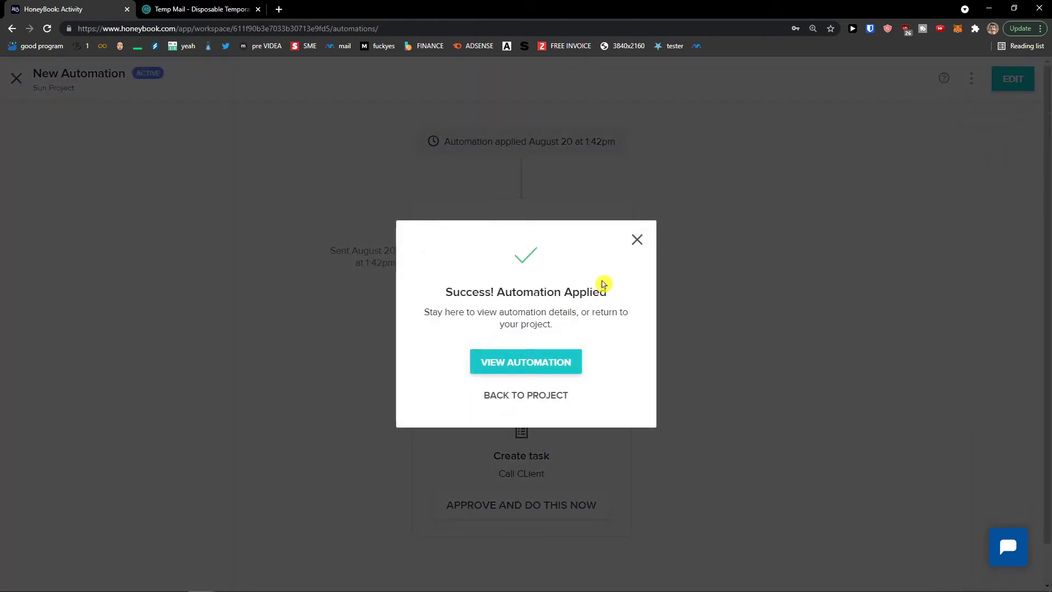
left_click(559, 363)
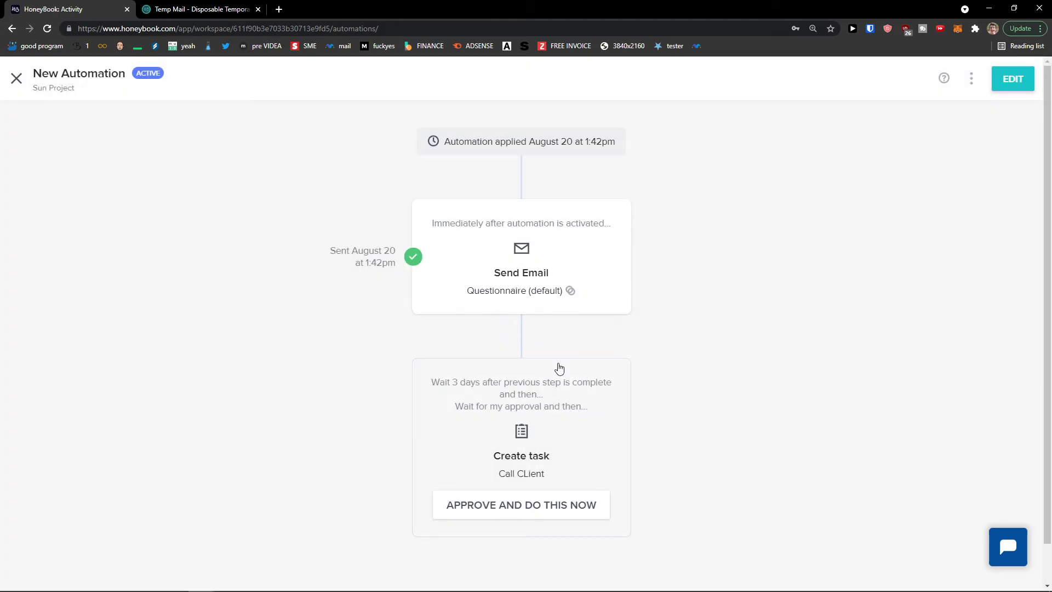
scroll(502, 363, "down", 1)
scroll(503, 362, "up", 1)
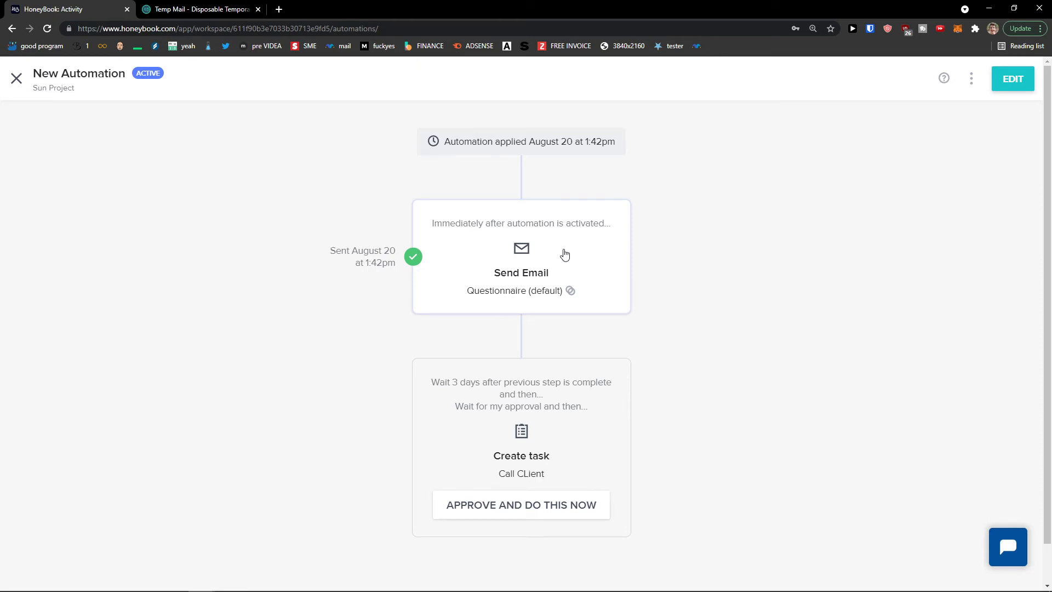
scroll(554, 356, "down", 1)
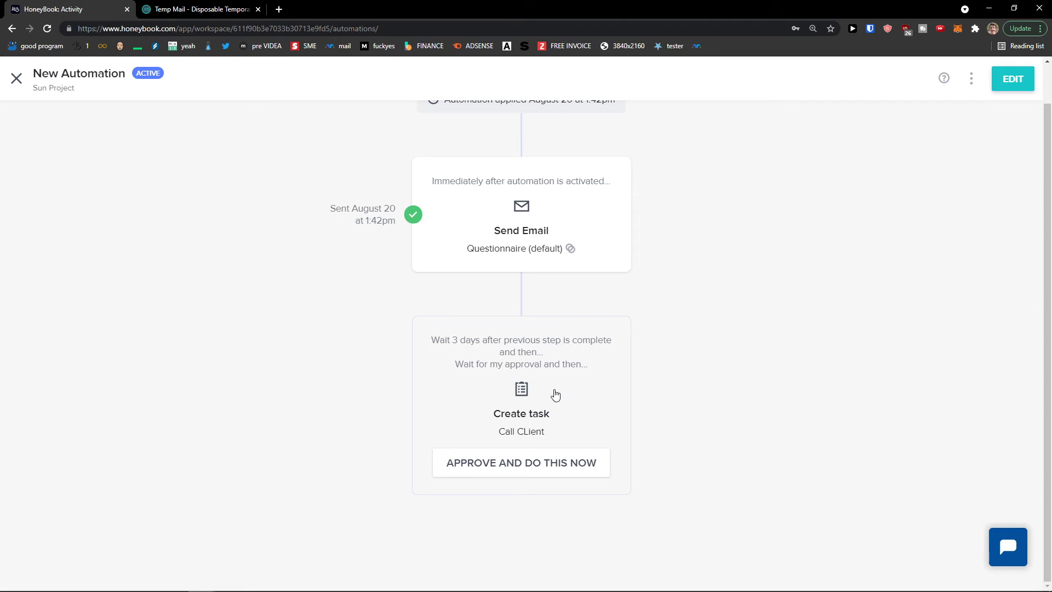
Return from the applied automation to Sun Project and view its scheduling options
left_click(17, 77)
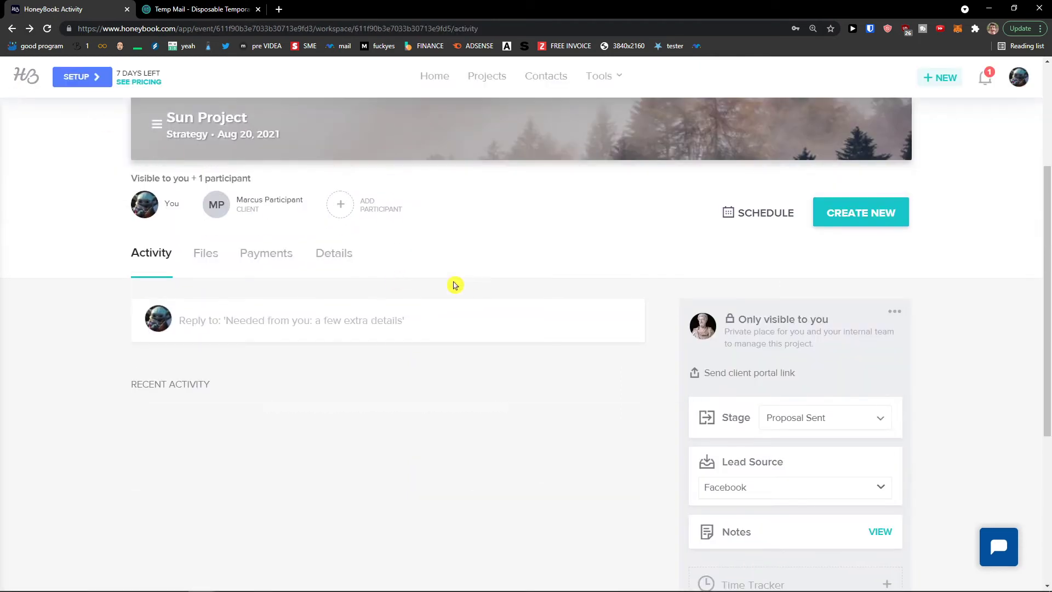
scroll(441, 242, "up", 3)
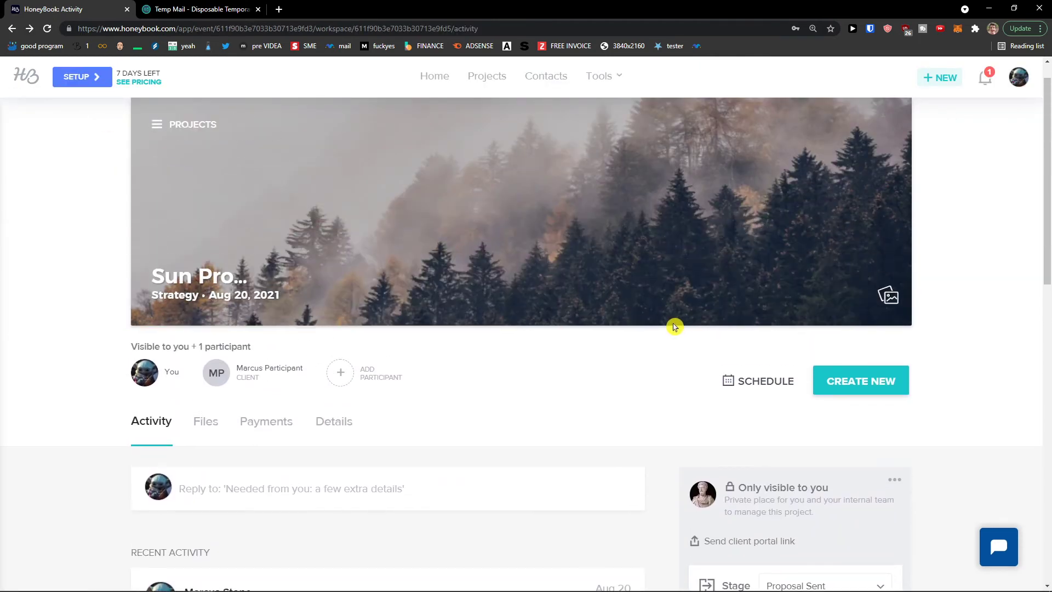
left_click(760, 412)
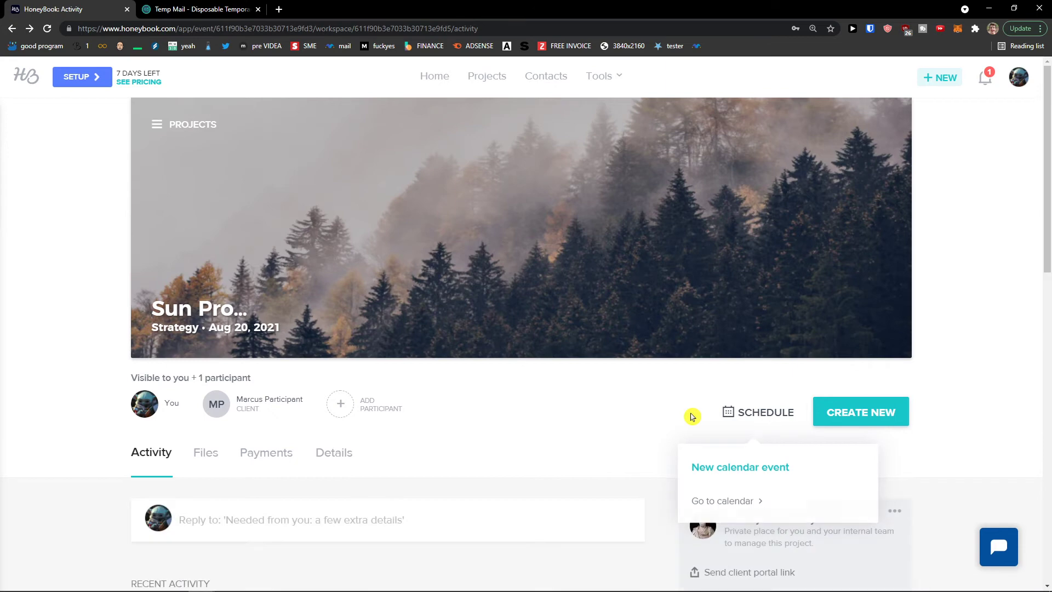
scroll(692, 416, "down", 2)
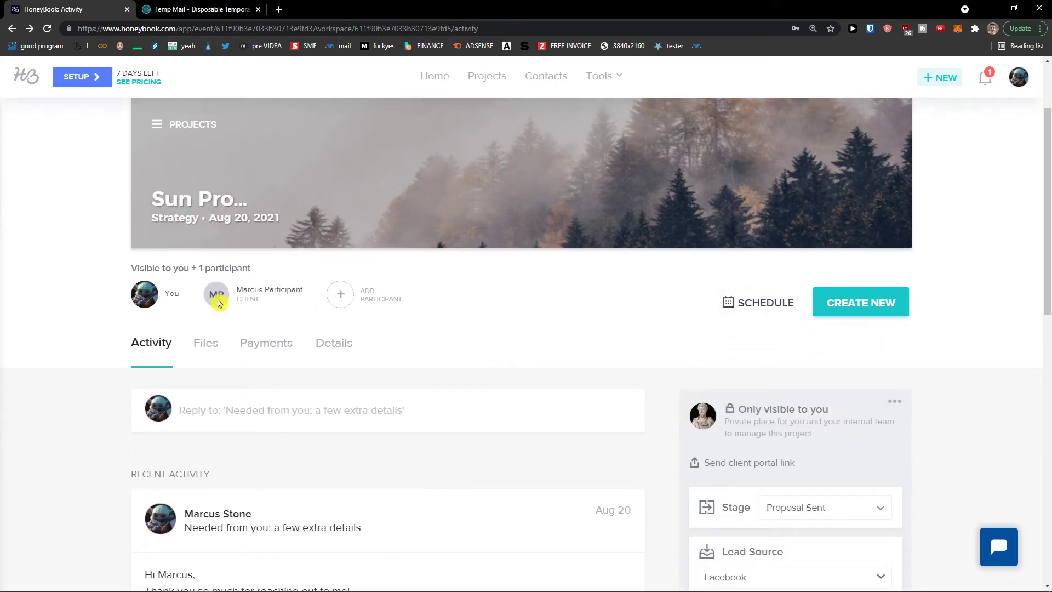
scroll(251, 328, "down", 10)
Scroll the Sun Project activity feed back to the top and bring up the Tools menu
scroll(368, 362, "up", 4)
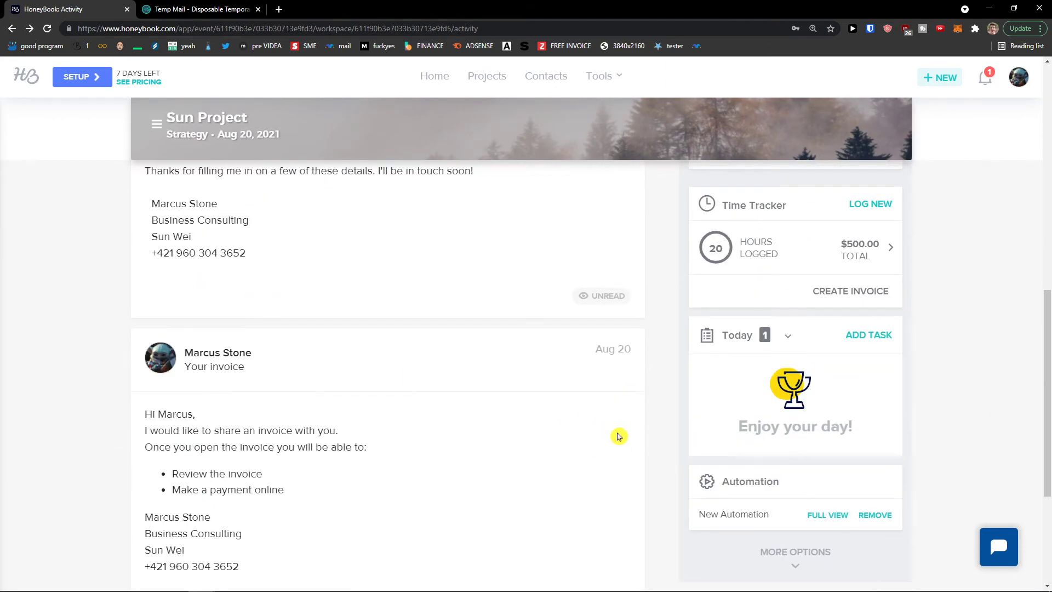
scroll(652, 441, "down", 1)
scroll(657, 416, "up", 4)
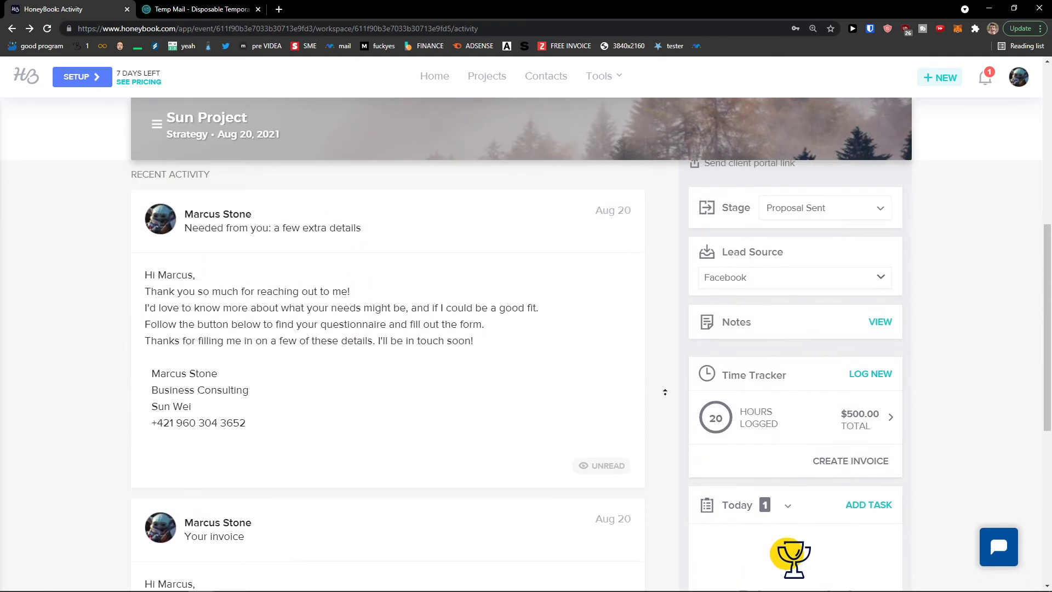
scroll(665, 392, "up", 5)
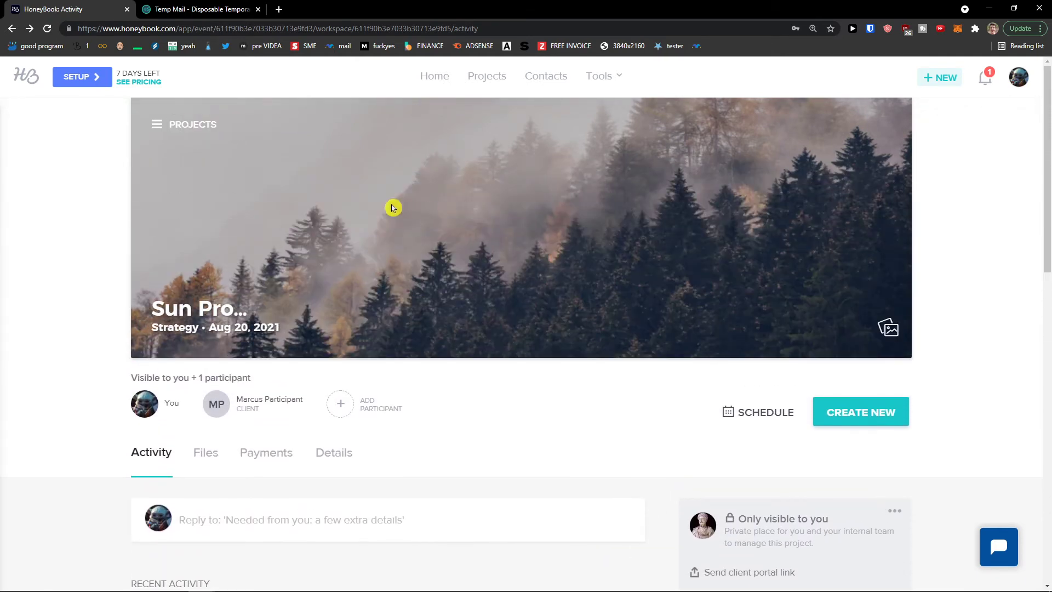
mouse_move(596, 81)
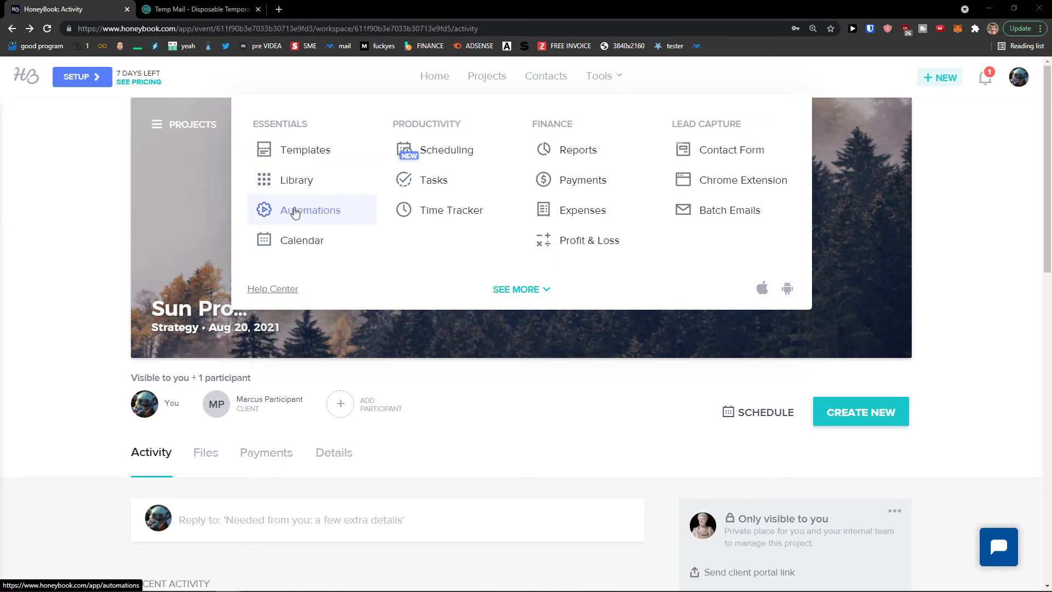
Open Templates, dismiss the intro, and browse contract, proposal, questionnaire and brochure templates
left_click(300, 154)
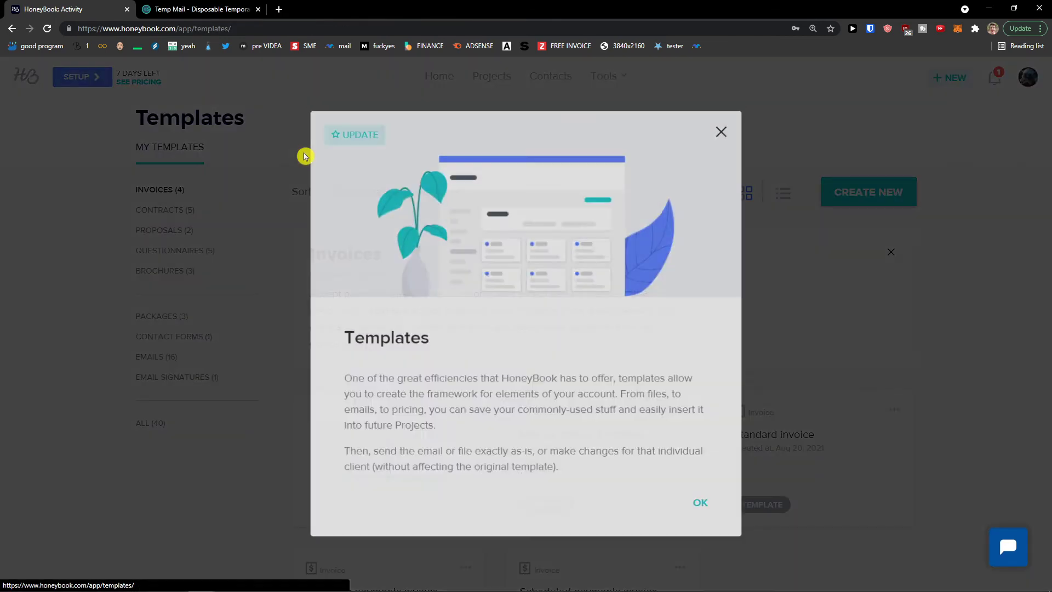
left_click(704, 505)
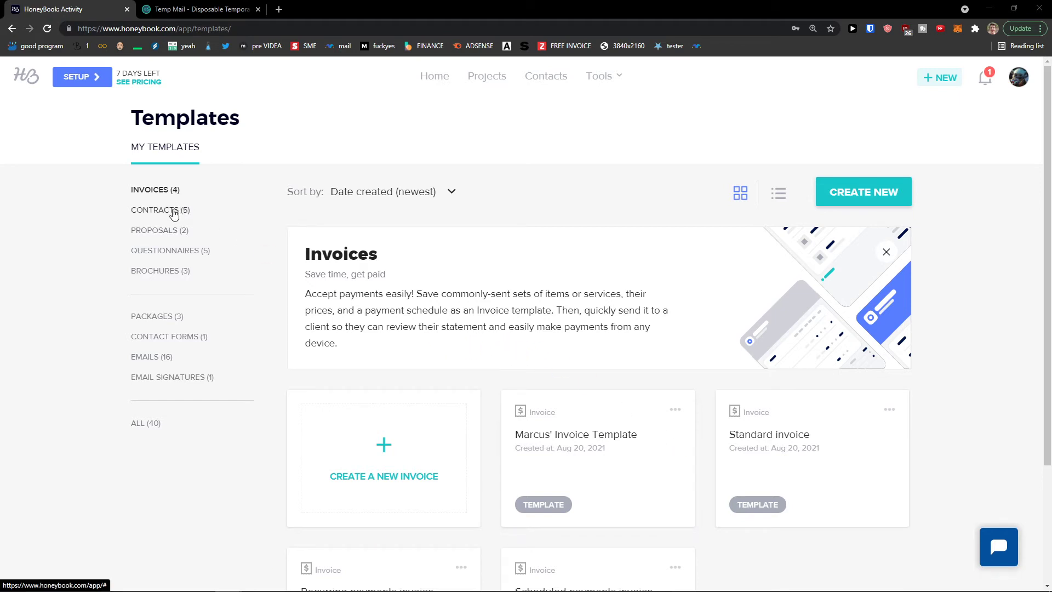
left_click(173, 211)
left_click(176, 235)
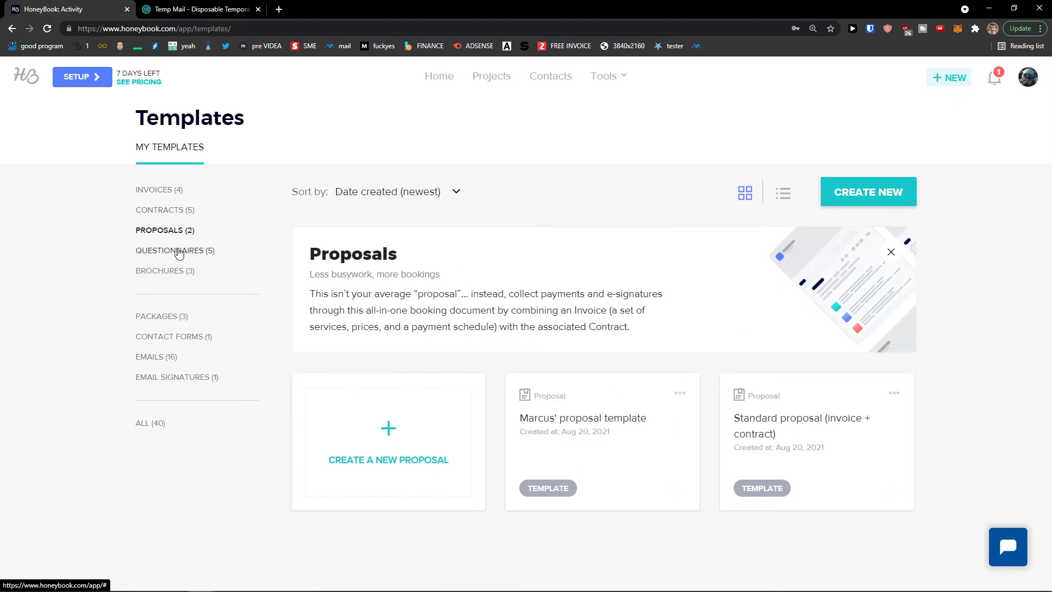
left_click(178, 251)
left_click(169, 272)
Browse package, contact form, email and email signature templates, then return to Invoices
left_click(167, 320)
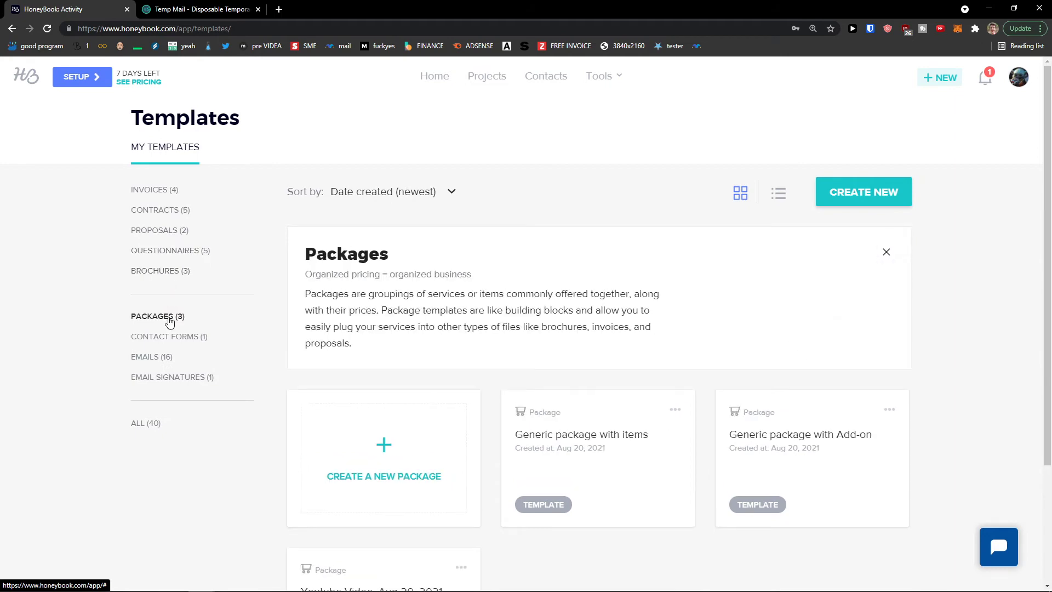
left_click(190, 342)
left_click(166, 356)
left_click(200, 377)
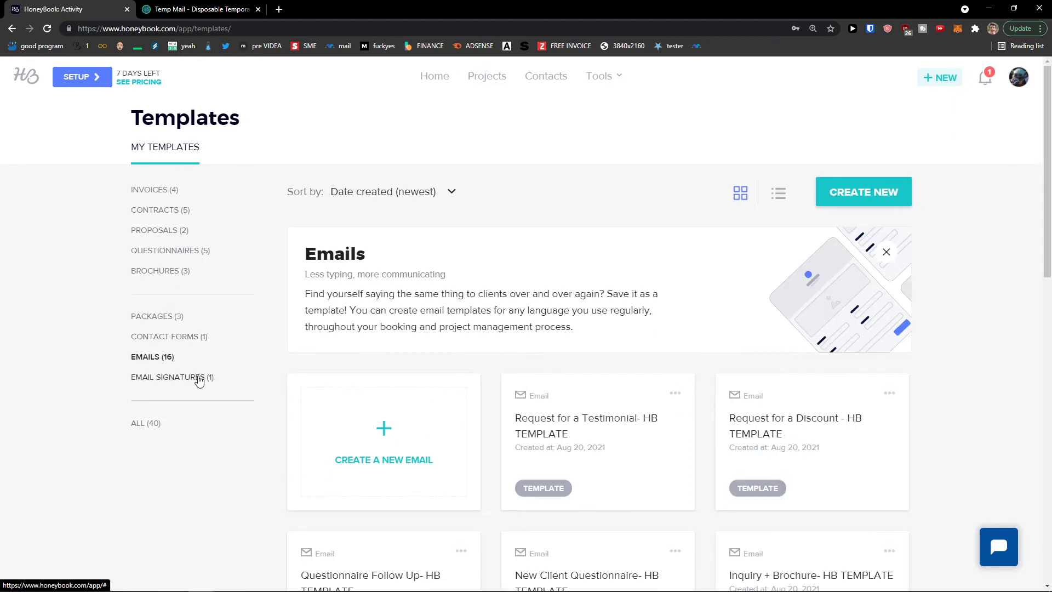
left_click(167, 191)
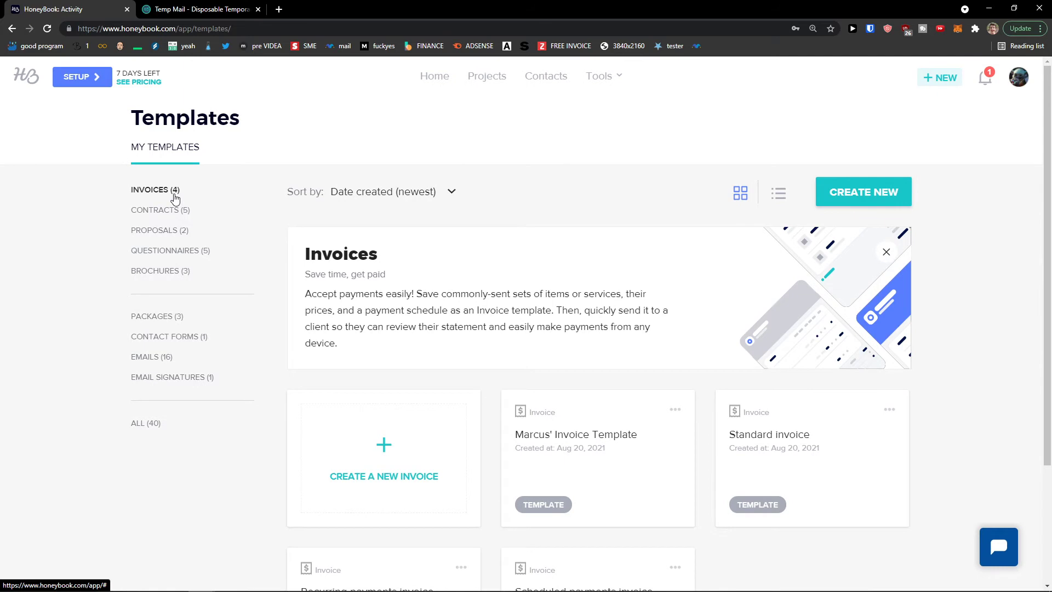
scroll(548, 295, "down", 2)
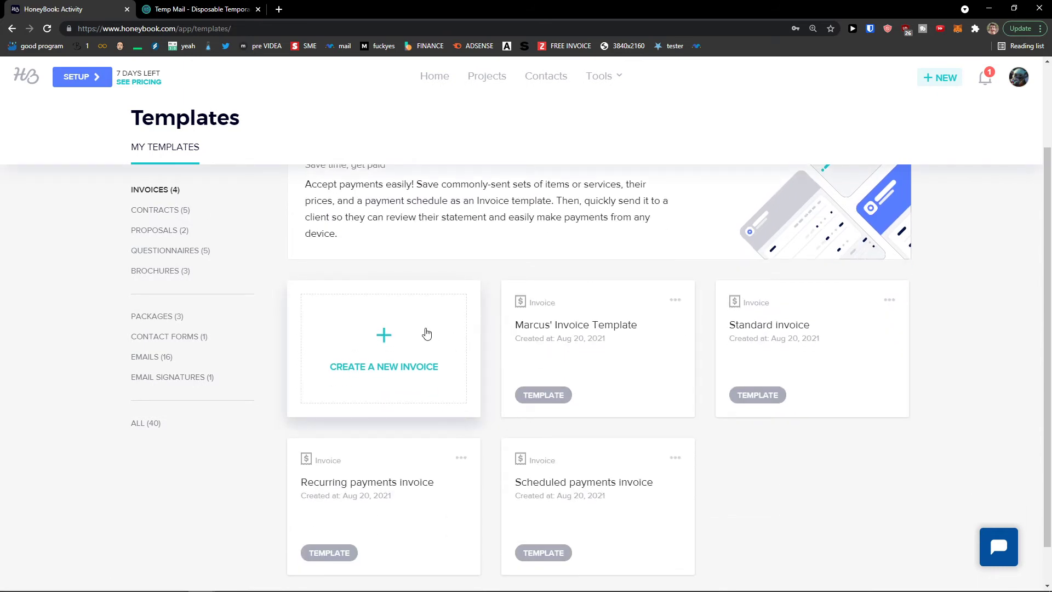
Create a new invoice template and add one blank line item
left_click(427, 333)
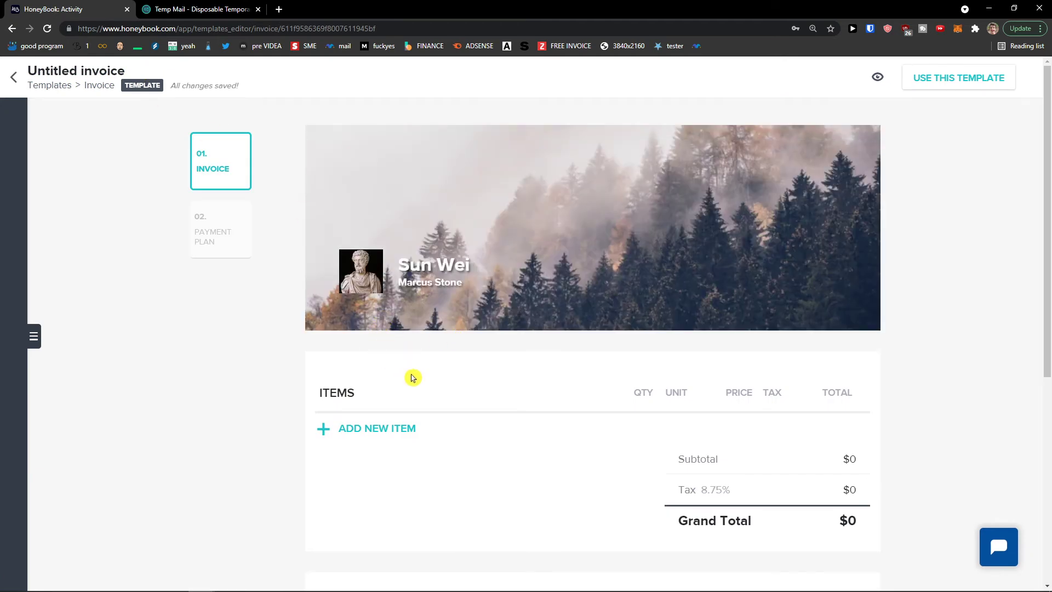
scroll(406, 378, "down", 1)
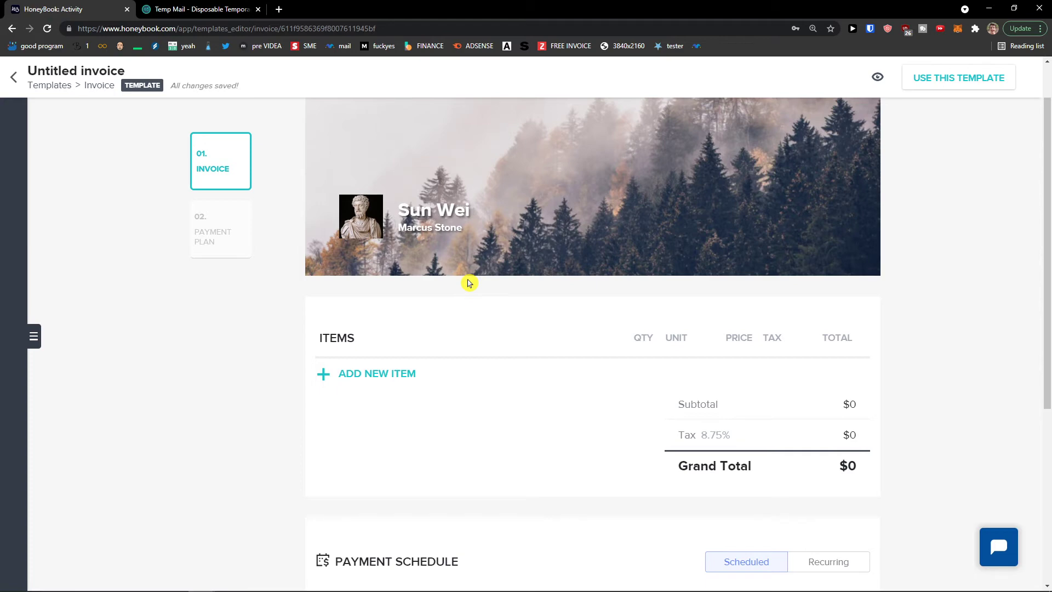
scroll(410, 317, "down", 1)
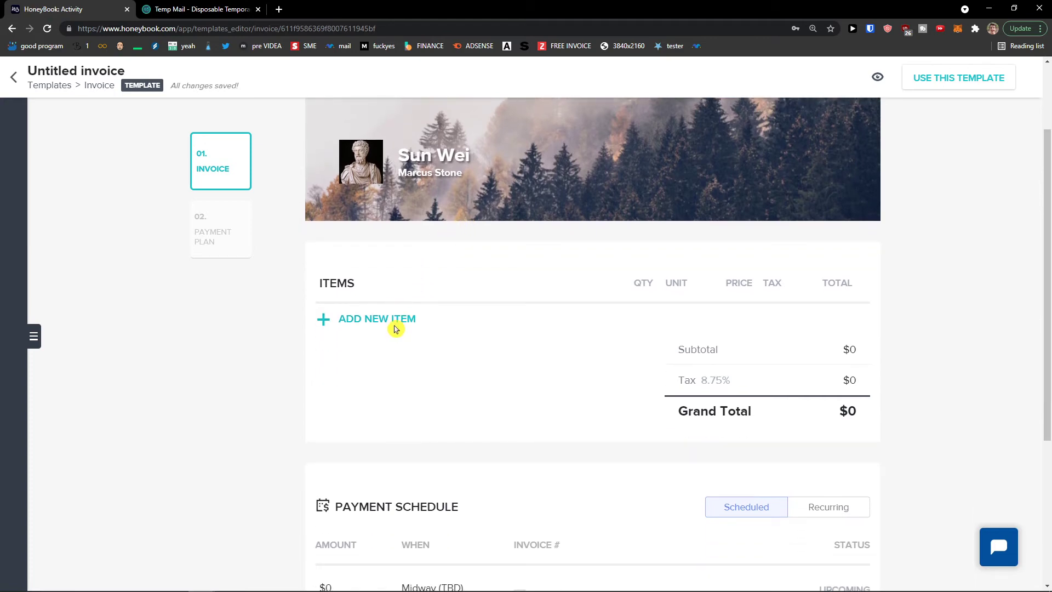
left_click(395, 328)
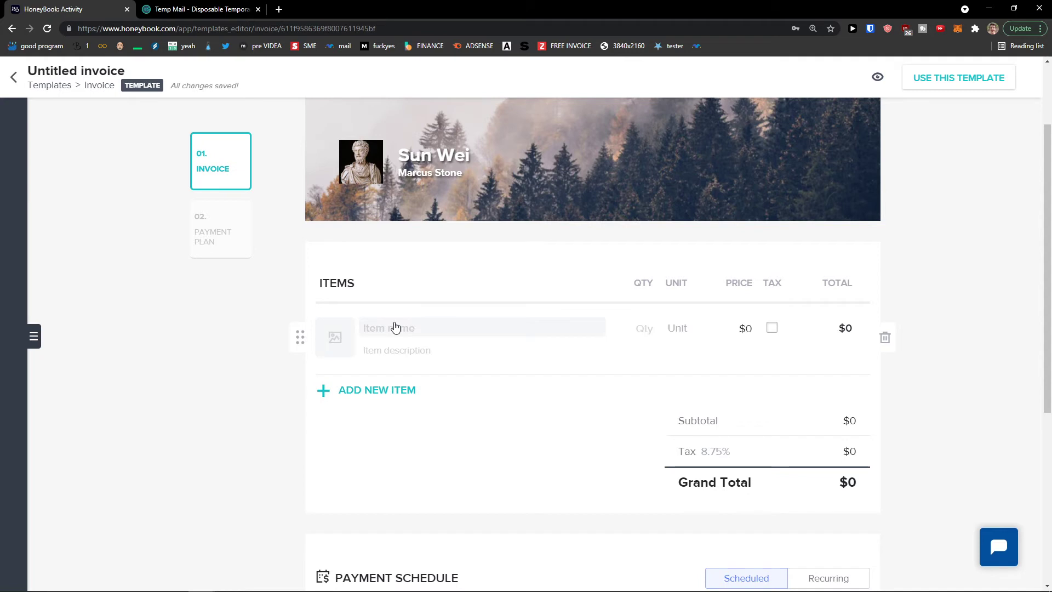
Review the new invoice's payment schedule, then go back to the templates list
scroll(387, 322, "down", 1)
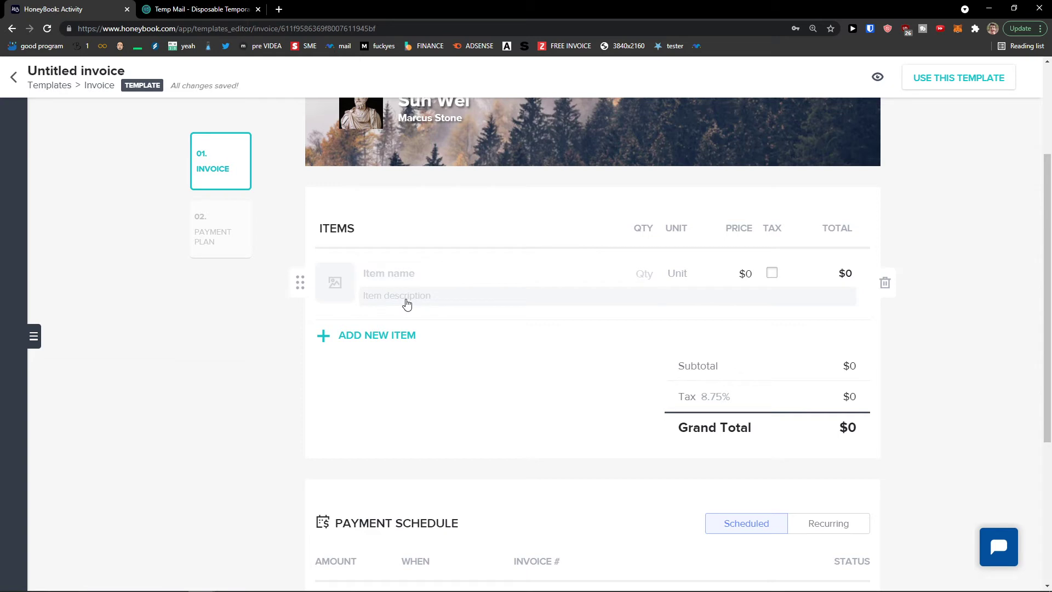
scroll(408, 304, "down", 4)
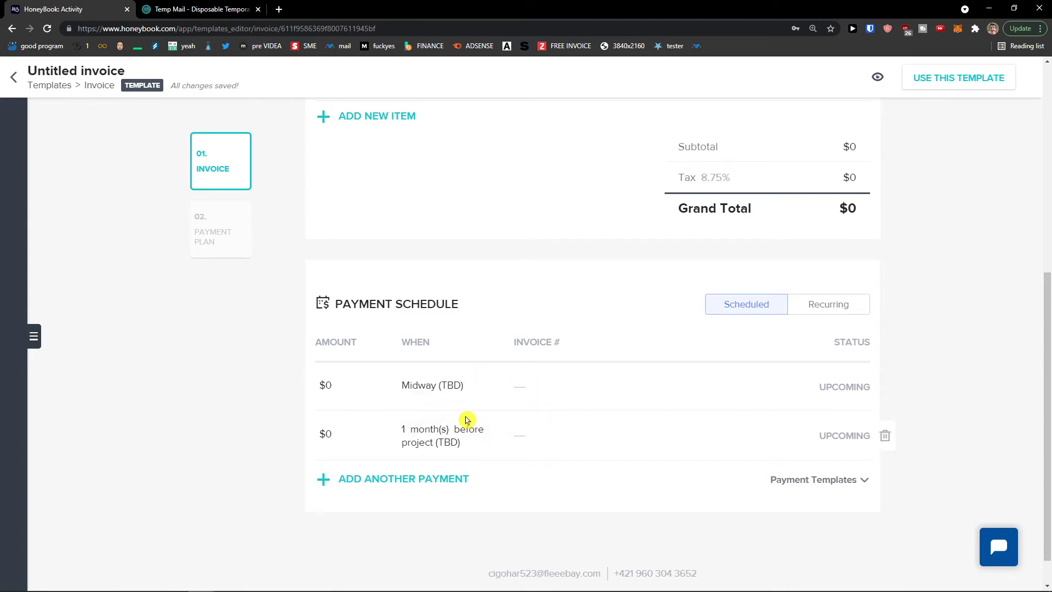
scroll(495, 436, "up", 4)
scroll(485, 411, "up", 2)
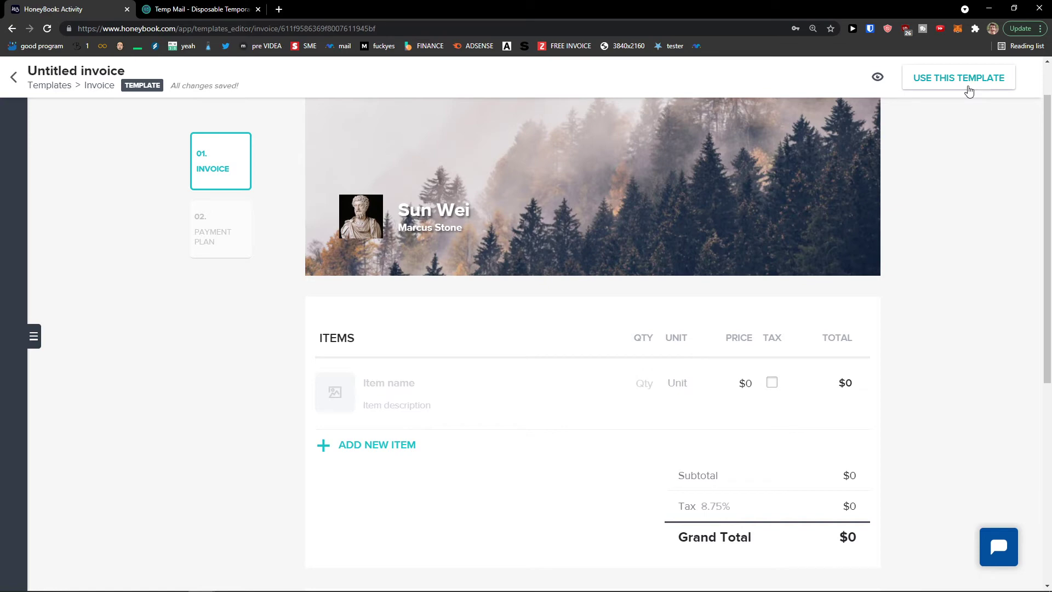
scroll(849, 254, "down", 8)
scroll(945, 253, "up", 3)
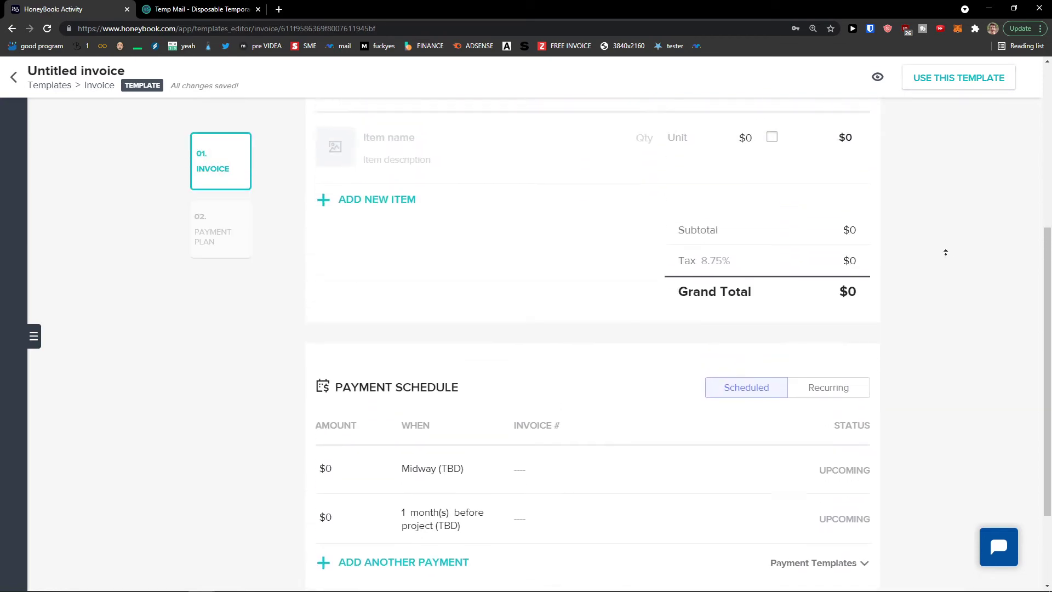
scroll(945, 253, "up", 5)
left_click(17, 81)
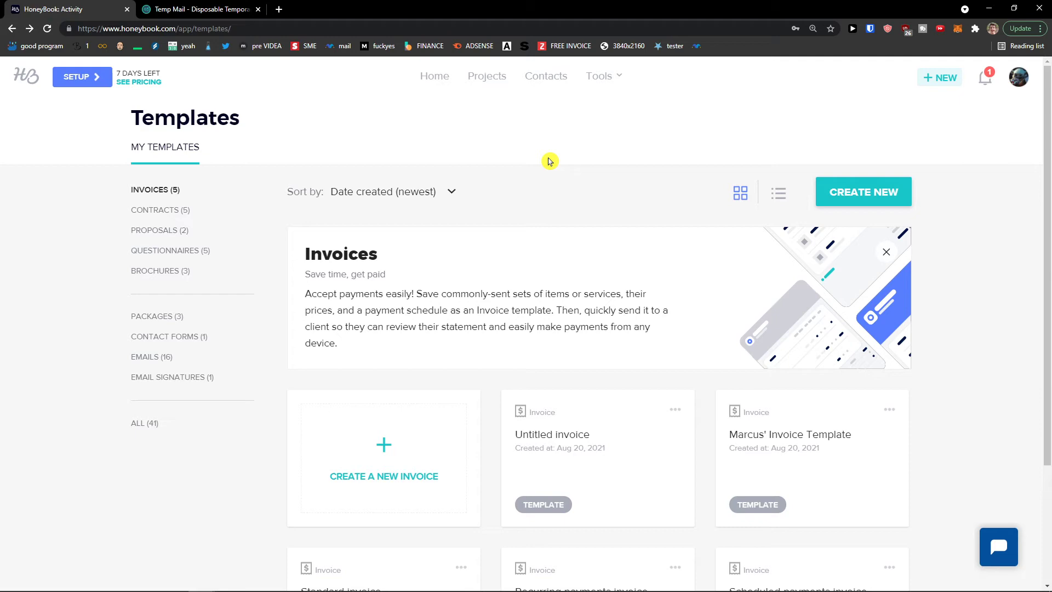
Check the Library's images and files, then go to the Automations page via Tools
left_click(603, 77)
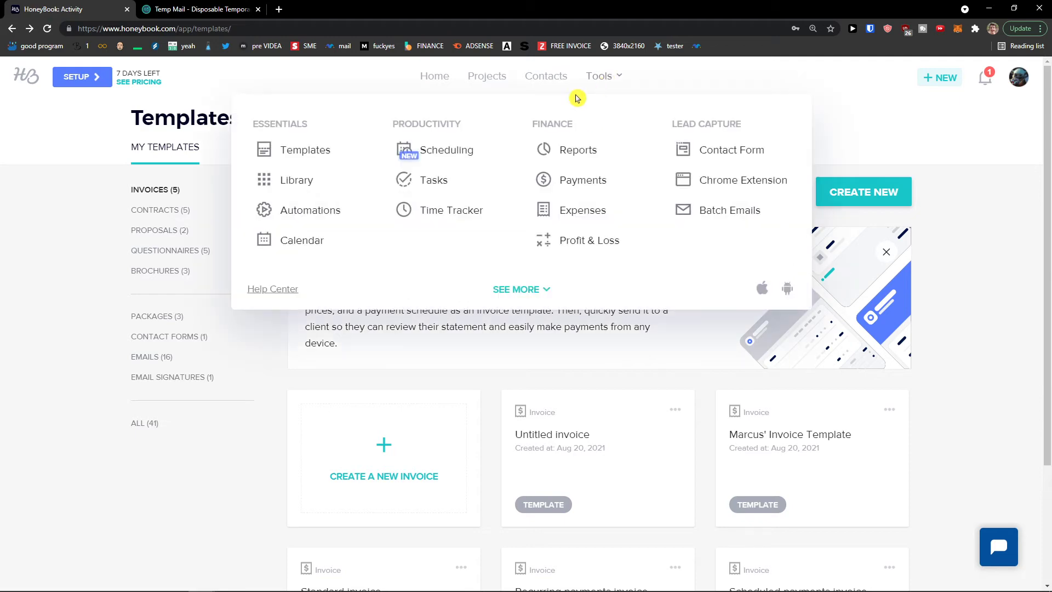
left_click(327, 183)
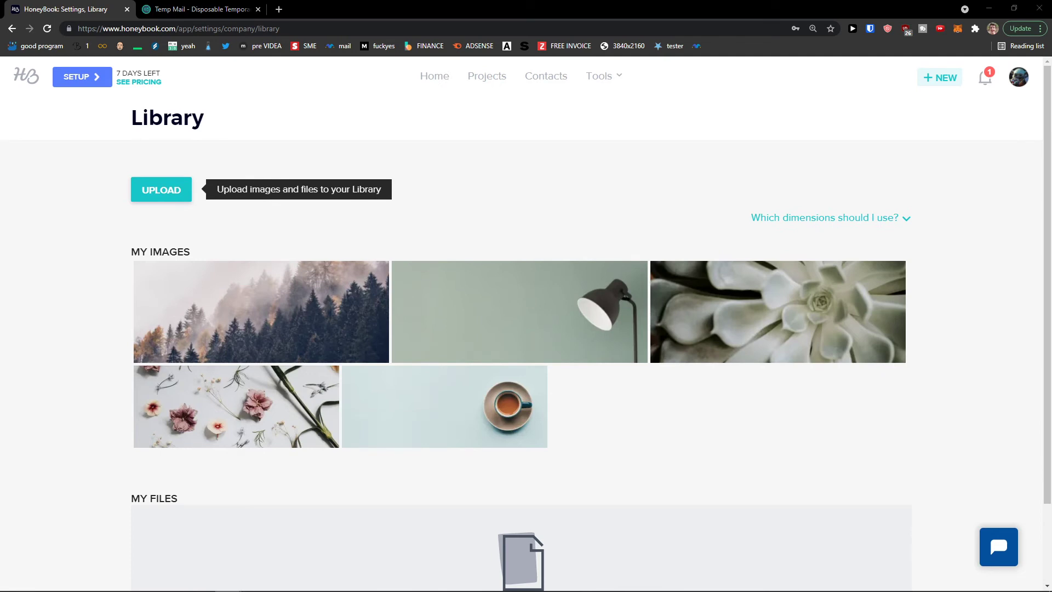
left_click(599, 76)
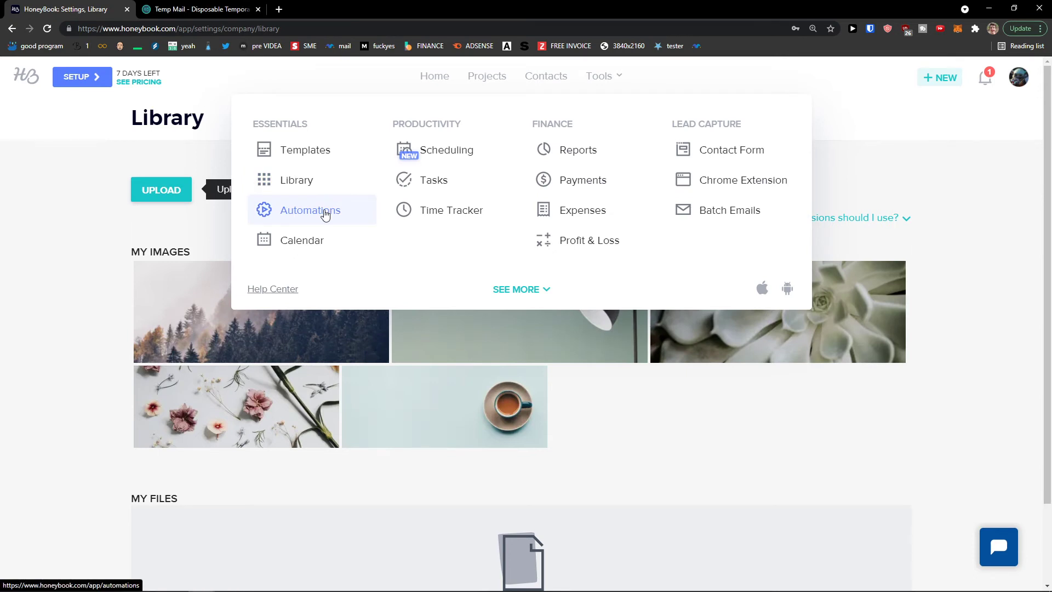
left_click(324, 211)
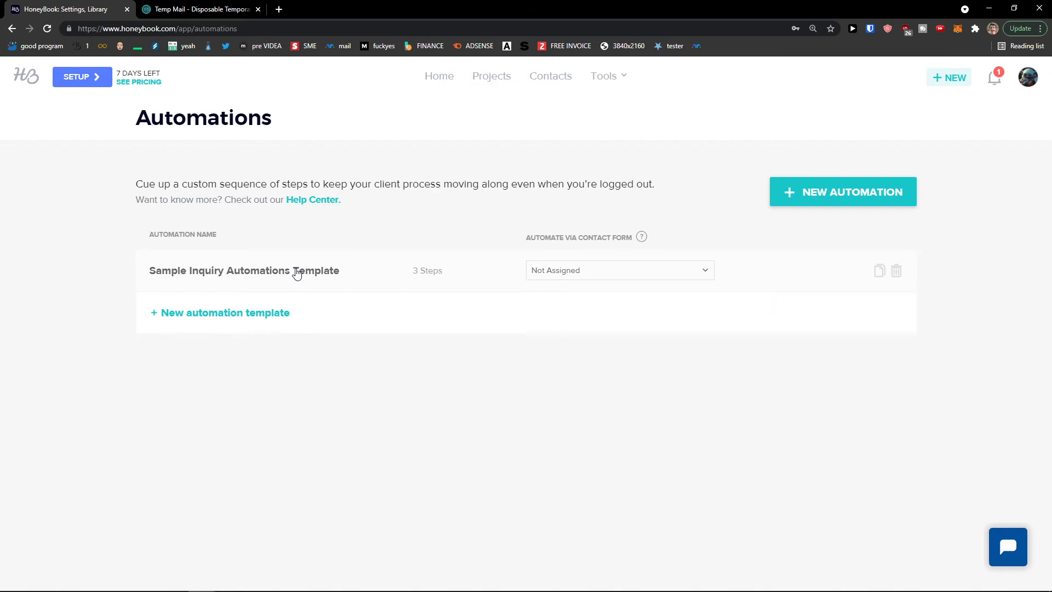
left_click(794, 204)
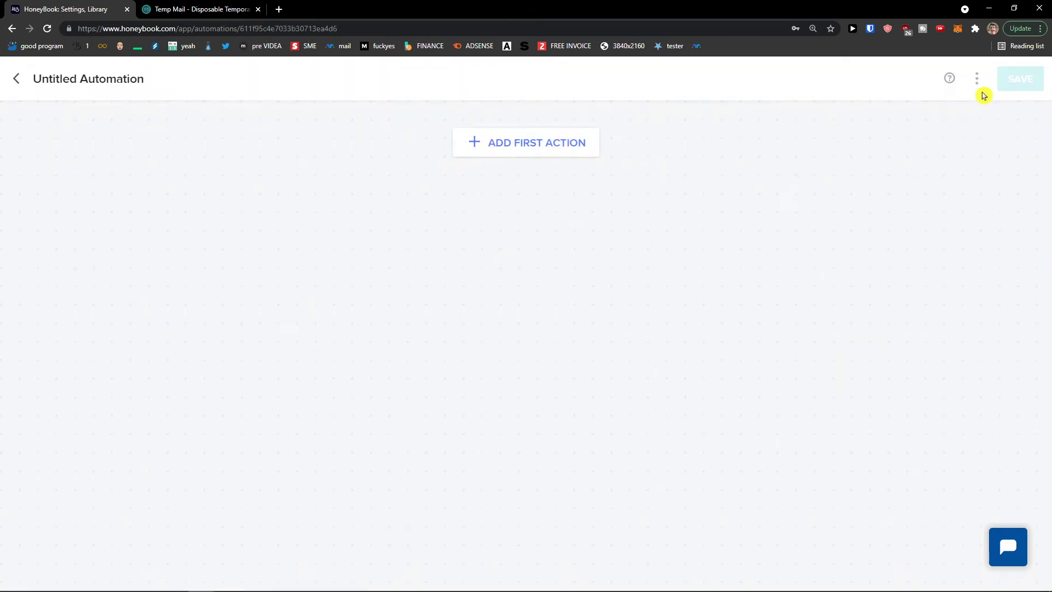
left_click(20, 80)
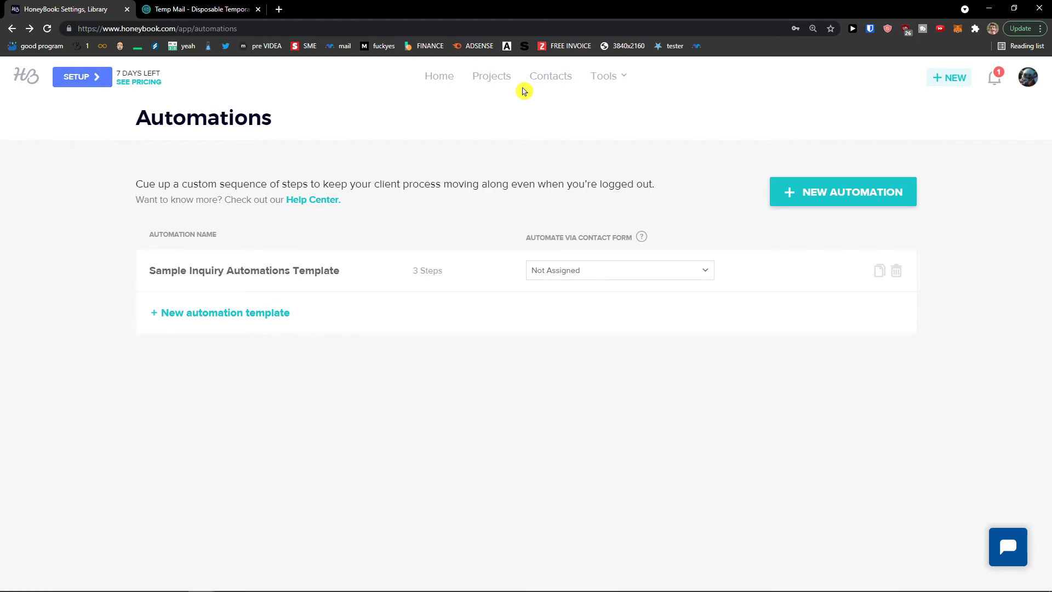
left_click(603, 79)
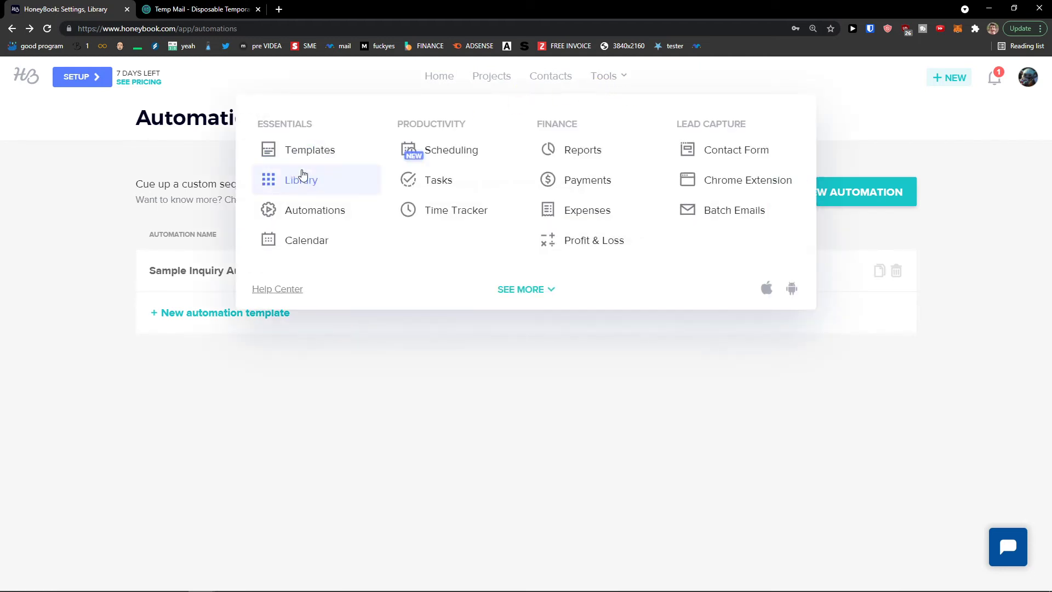
left_click(299, 210)
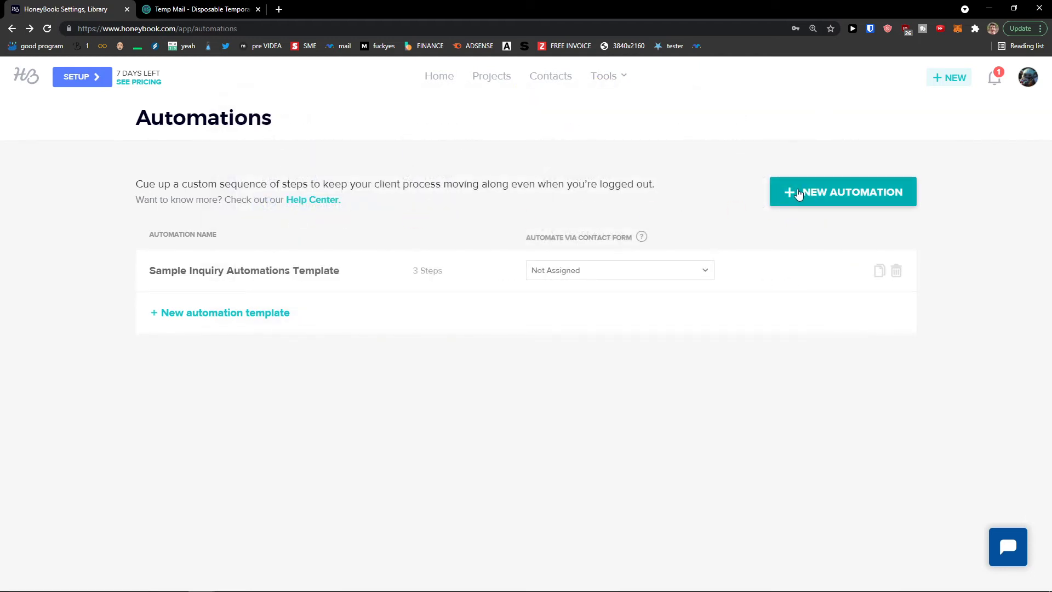
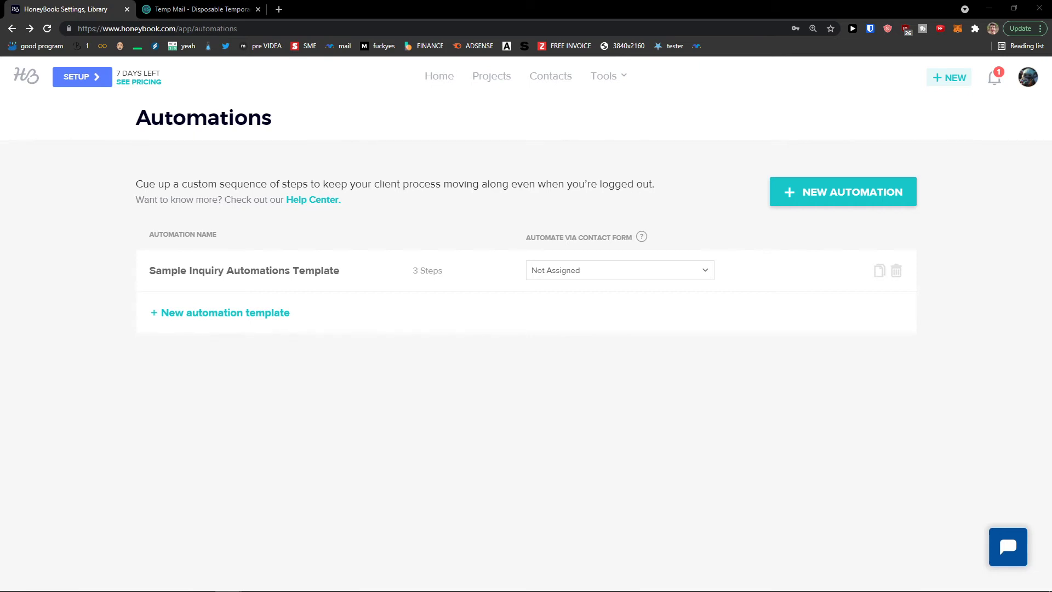
Start a new automation whose first action sends the Questionnaire (default) email, previewing its content
left_click(330, 364)
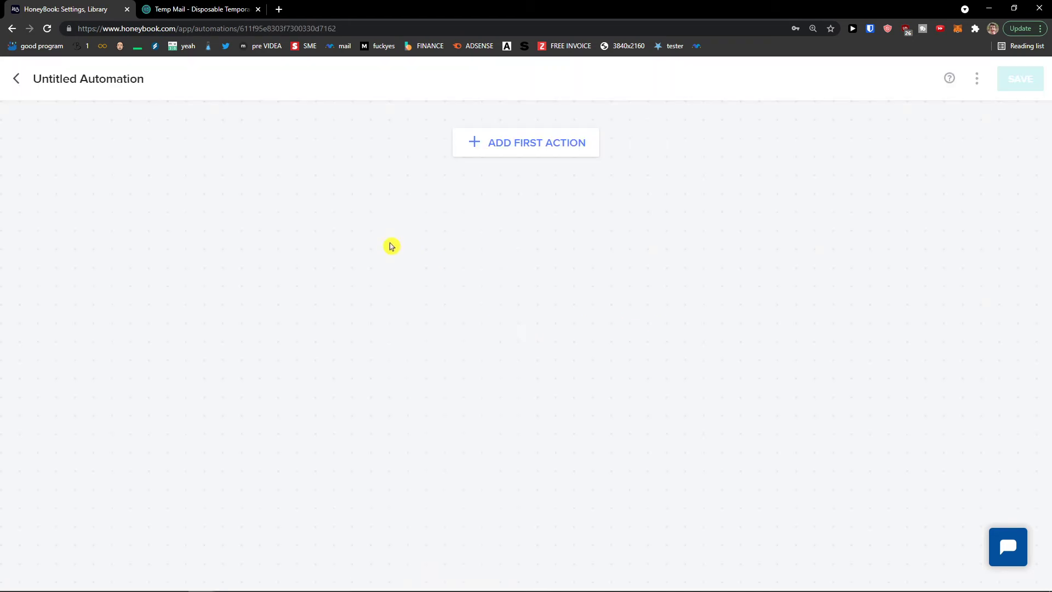
left_click(501, 143)
left_click(446, 207)
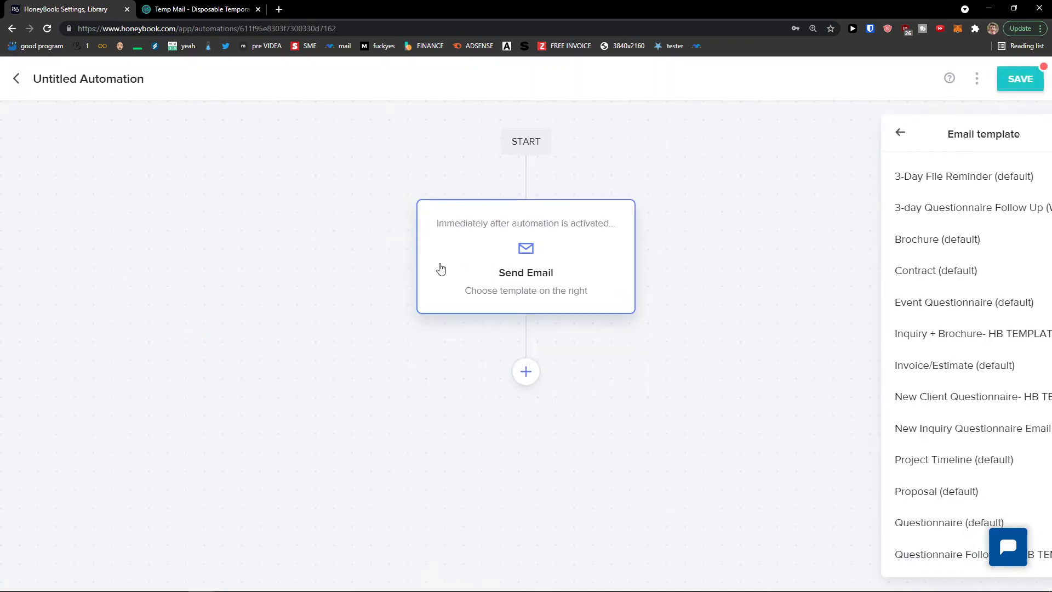
scroll(880, 438, "down", 1)
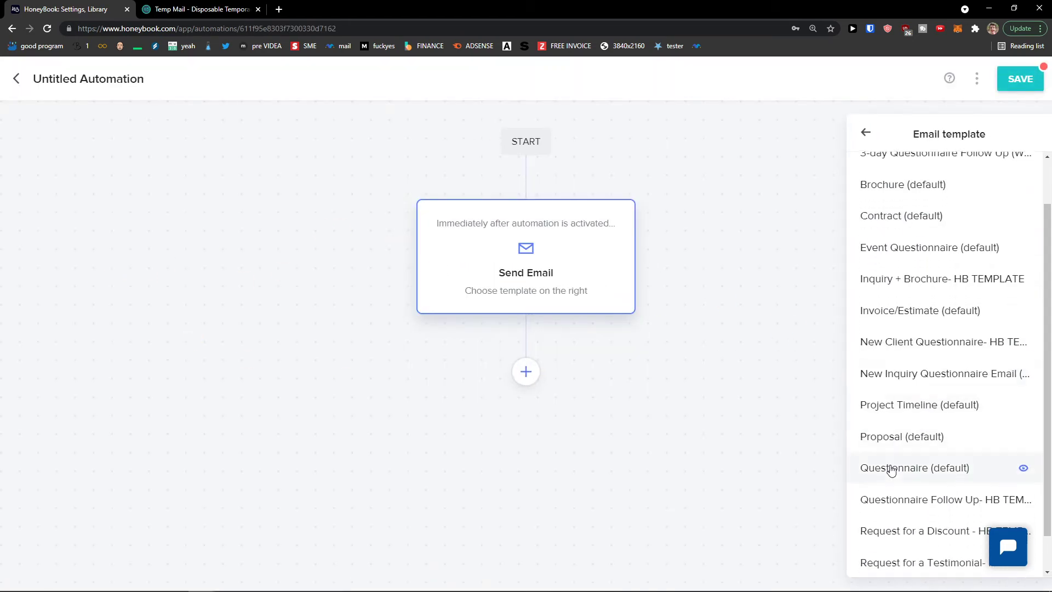
left_click(890, 470)
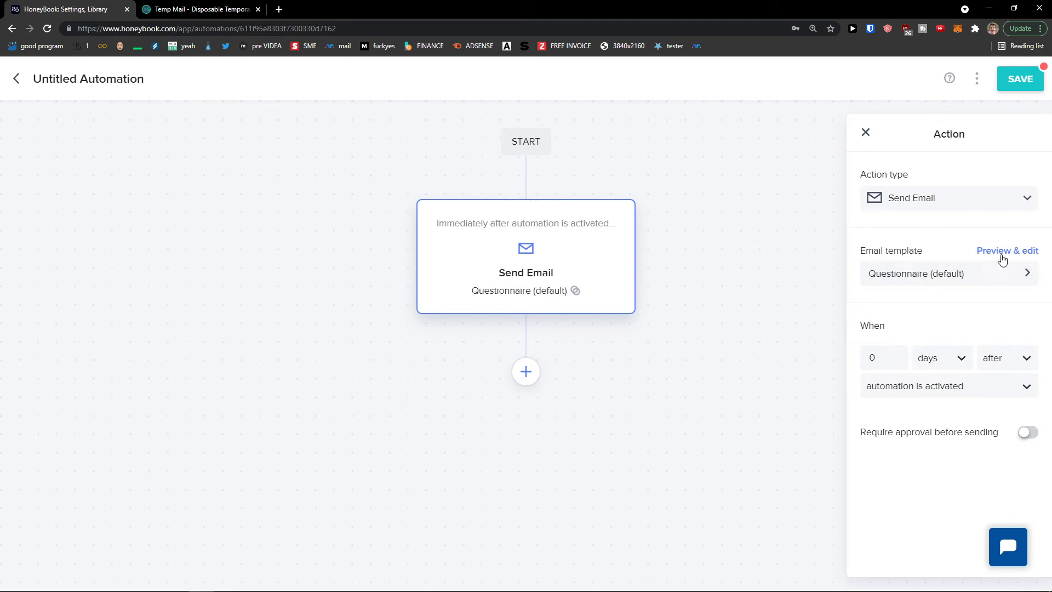
left_click(1003, 252)
left_click_drag(522, 350, 338, 266)
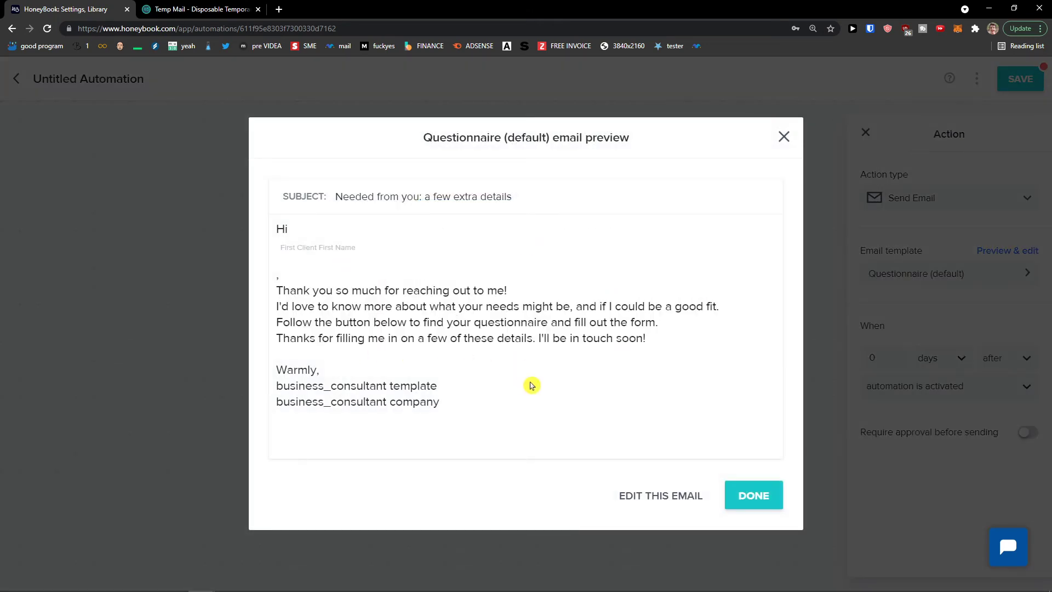
left_click_drag(526, 382, 366, 269)
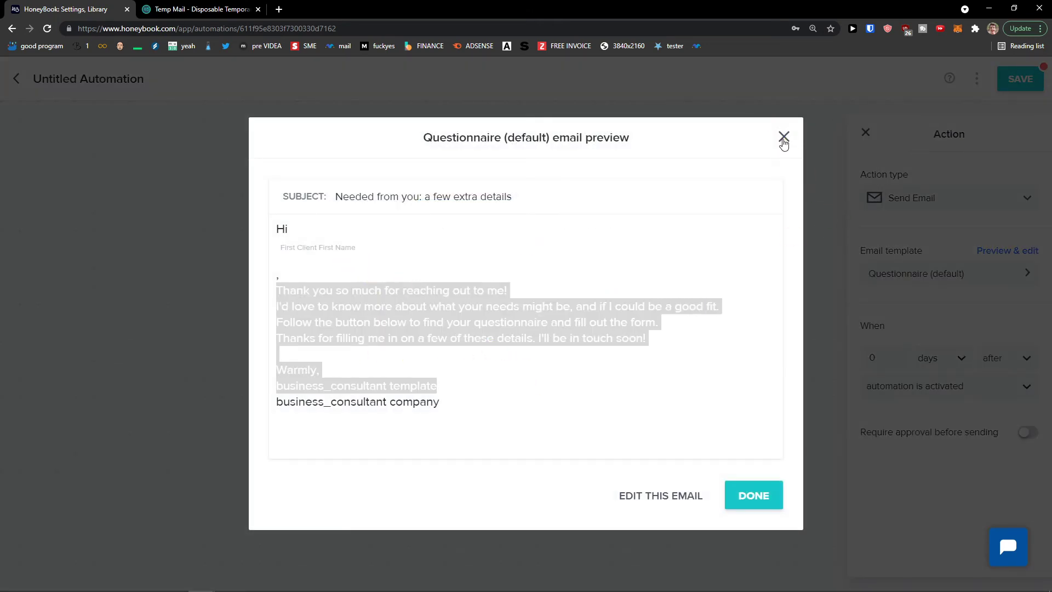
left_click(784, 137)
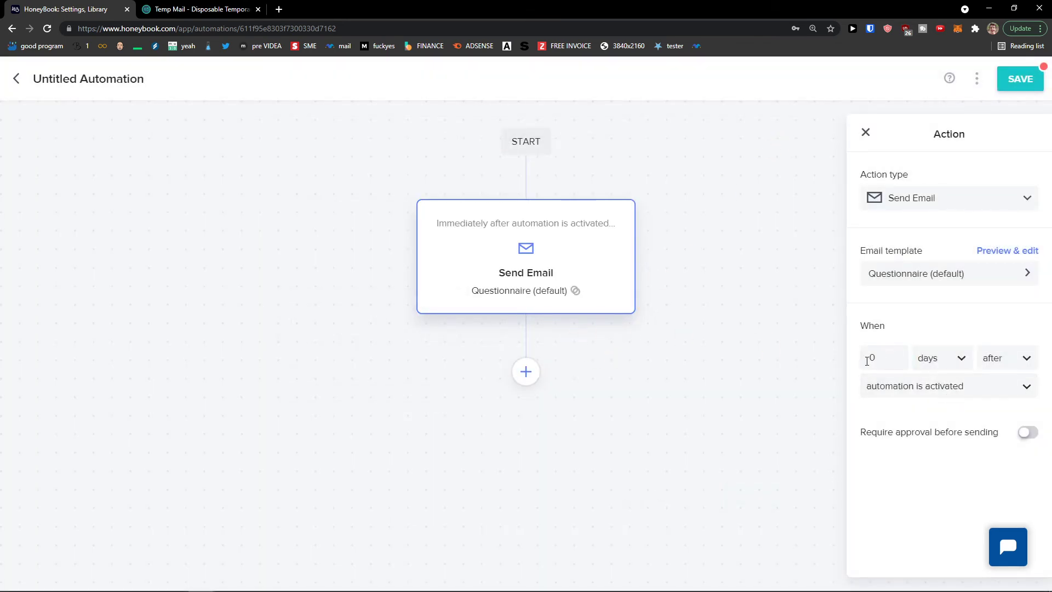
Add a Create Task step 'Call a Client' set to 3 days after the email
left_click(526, 371)
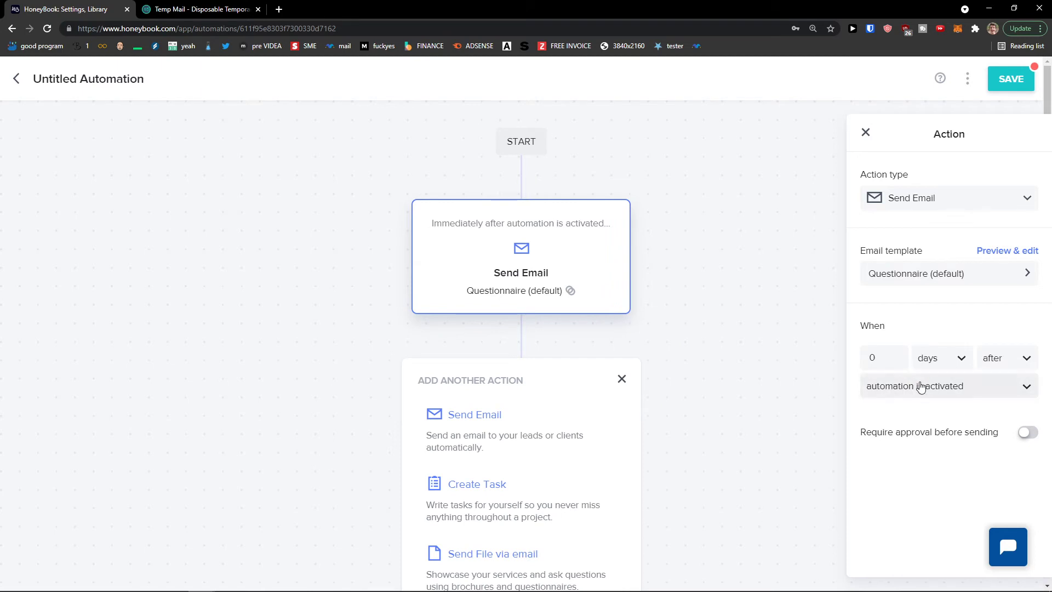
scroll(471, 377, "down", 1)
left_click(521, 411)
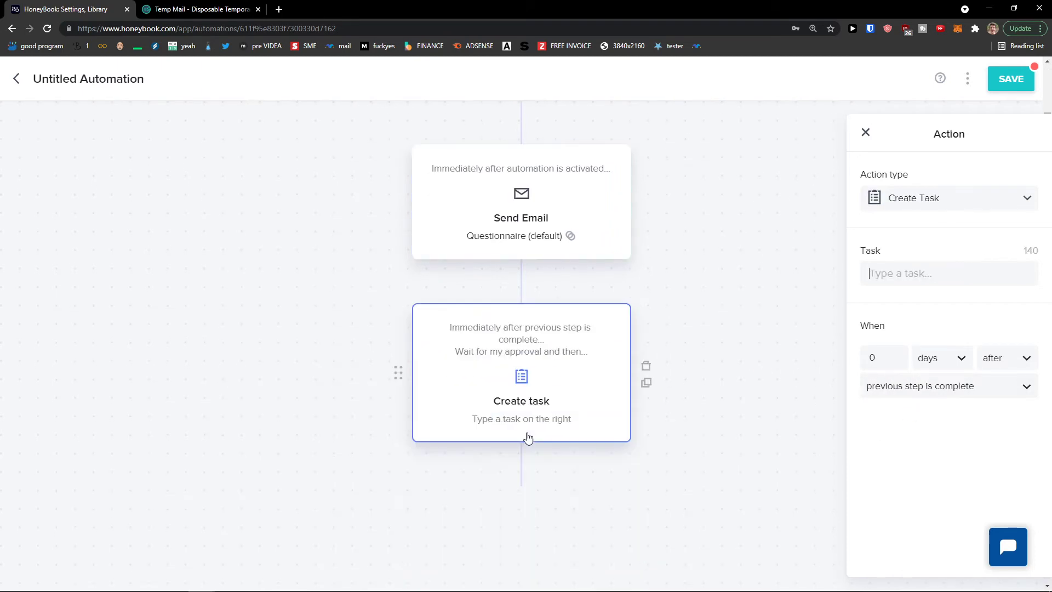
left_click(899, 280)
type("Ca")
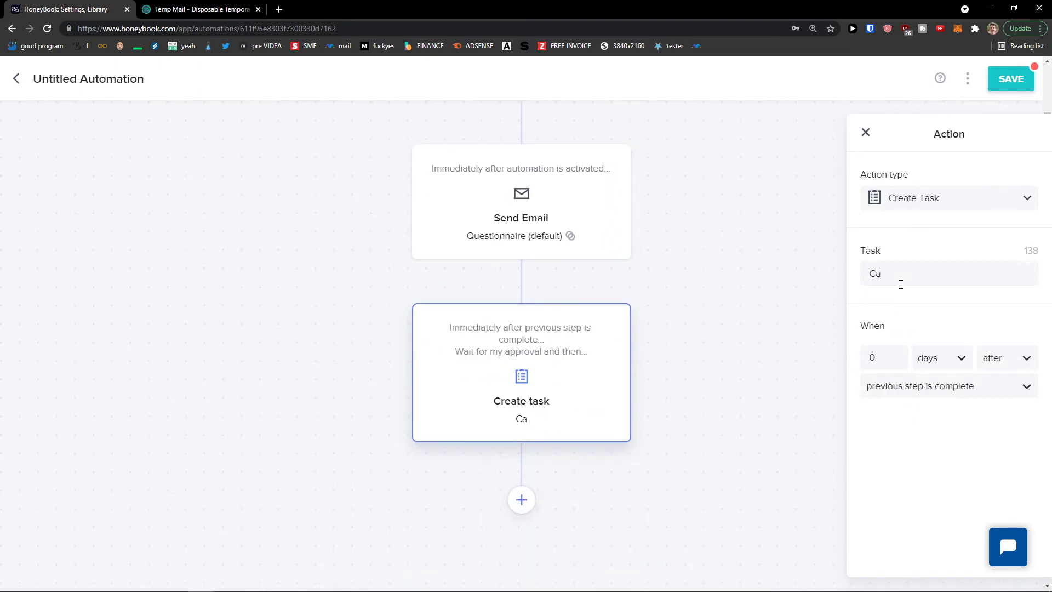
type("ll a Client")
left_click_drag(885, 359, 780, 361)
type("23")
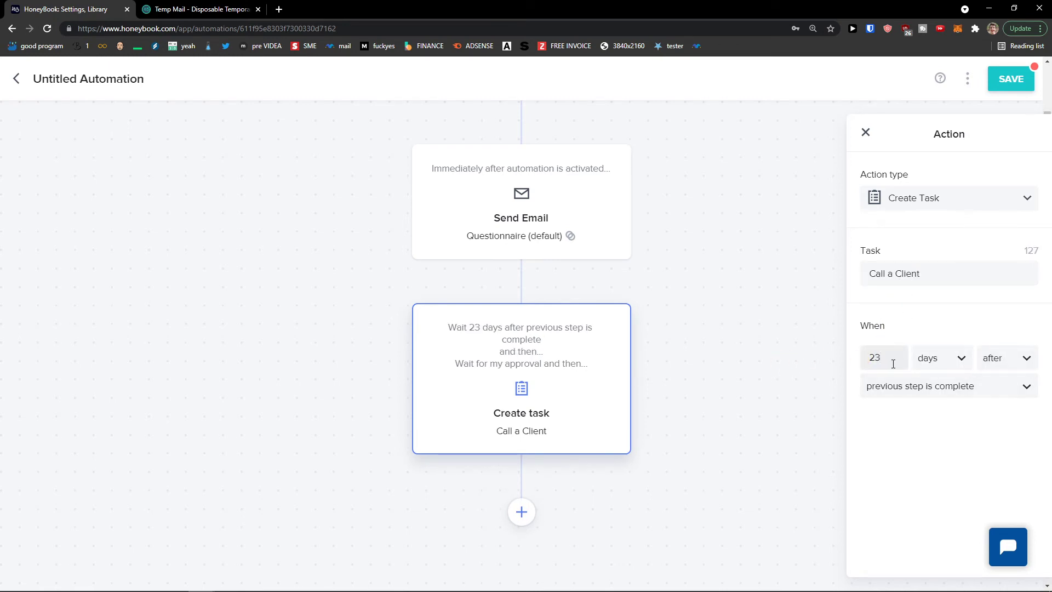
key("BackSpace")
key("BackSpace")
type("3")
Check the task's trigger options and save the automation
left_click(944, 395)
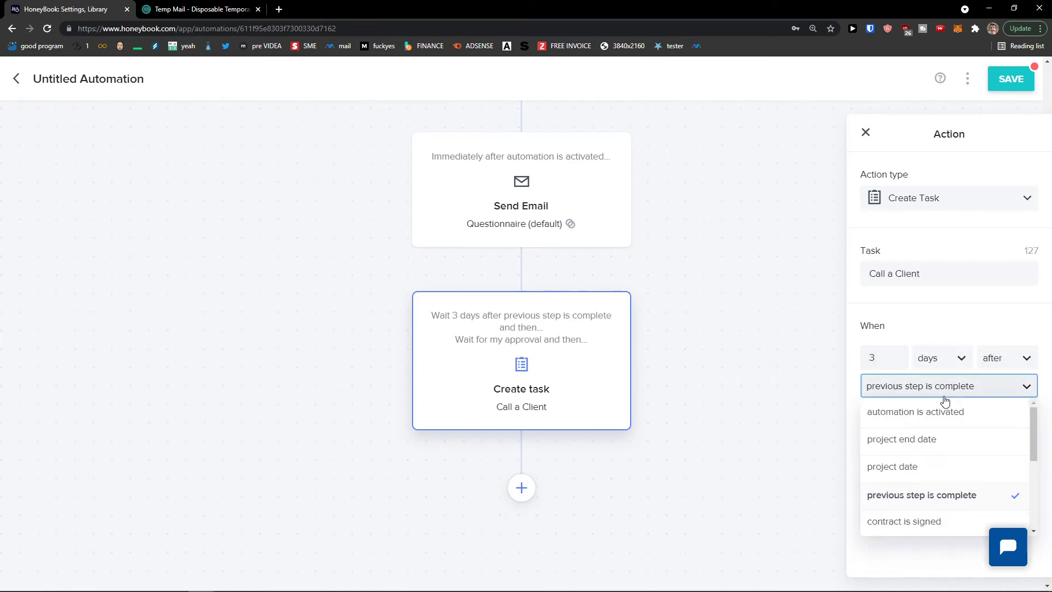
left_click(773, 455)
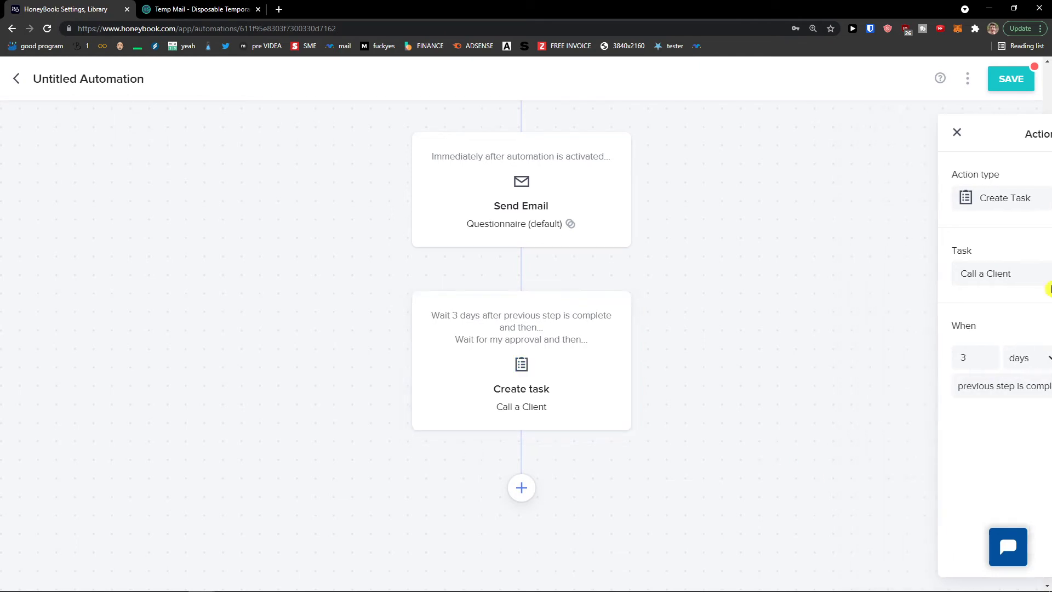
left_click(1010, 78)
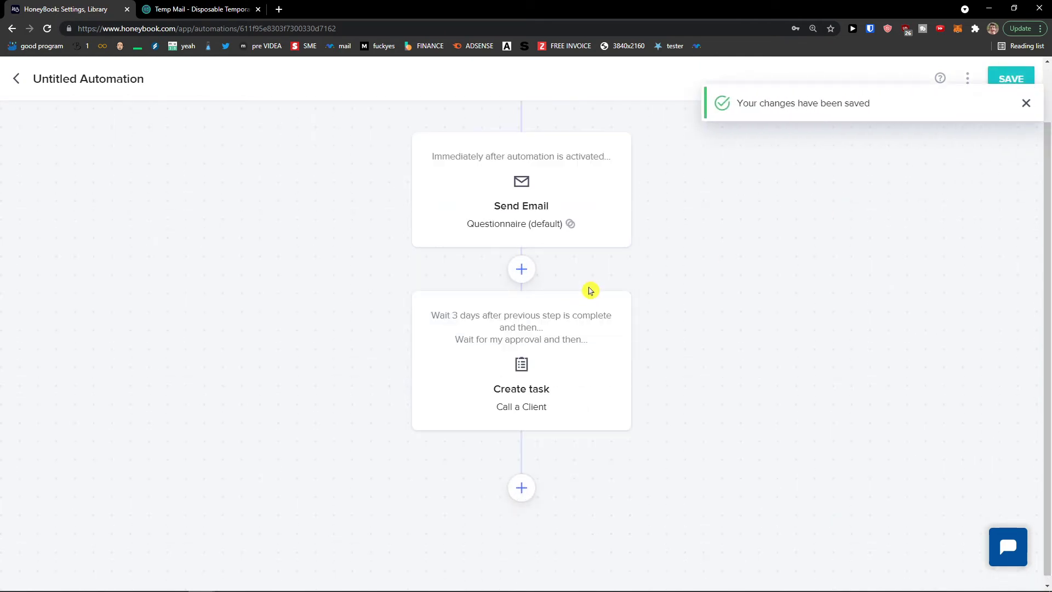
left_click(1024, 105)
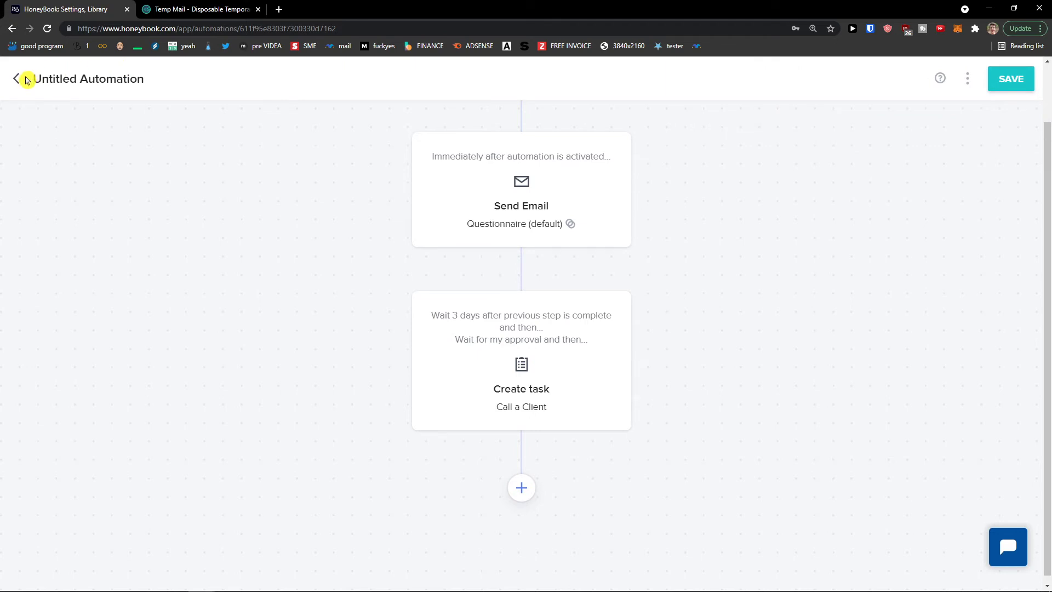
Rename the automation 'Questionnair With Call Automation', then go to the projects pipeline
left_click(81, 80)
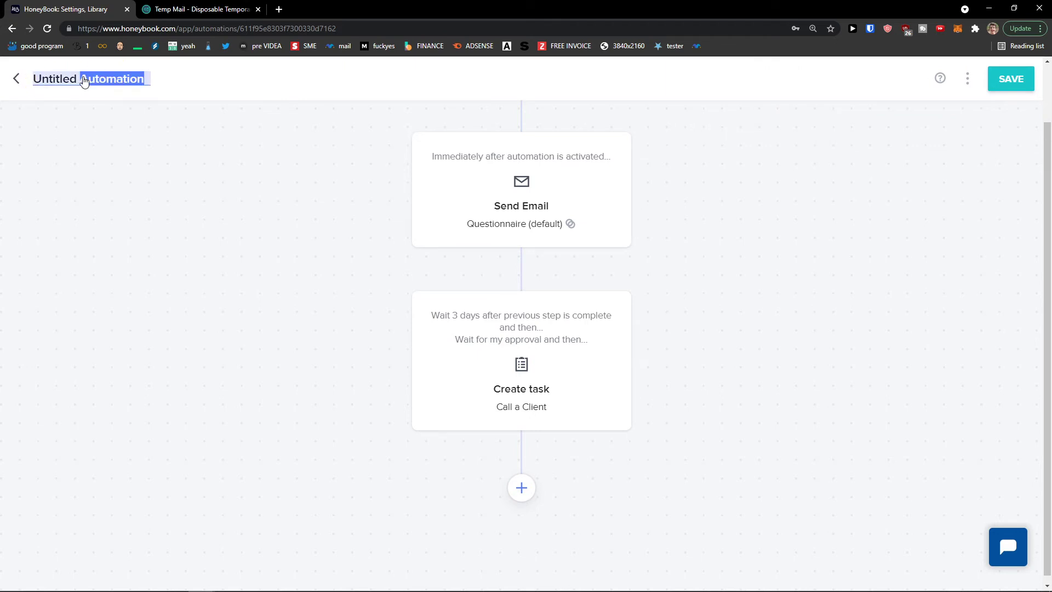
triple_click(84, 80)
type("Que")
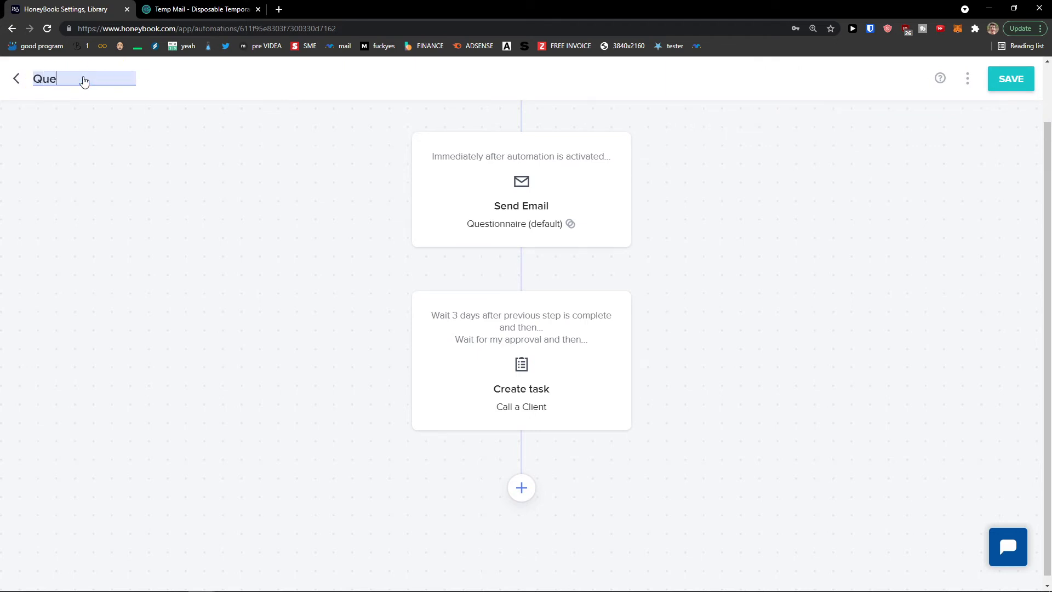
type("stionnair With Client")
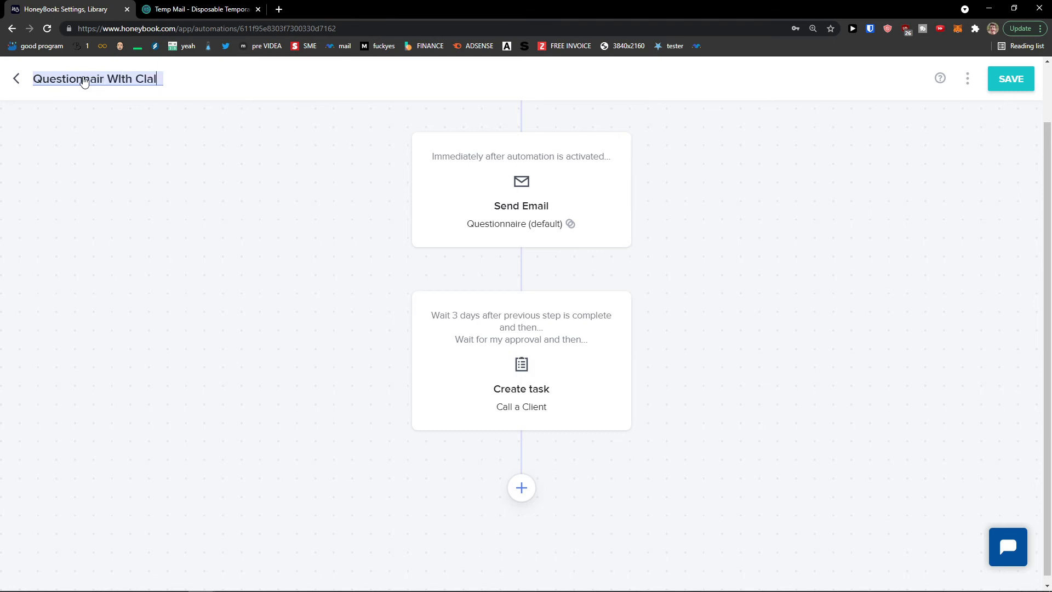
key("BackSpace")
key("BackSpace")
key("BackSpace")
key("BackSpace")
key("BackSpace")
type("all Automation")
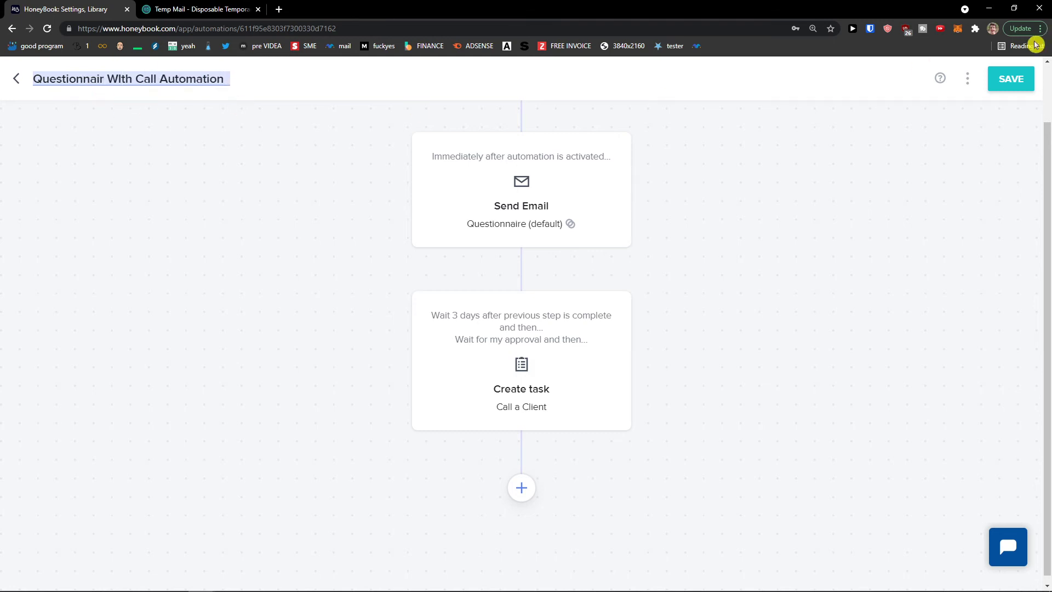
key("Return")
left_click(16, 78)
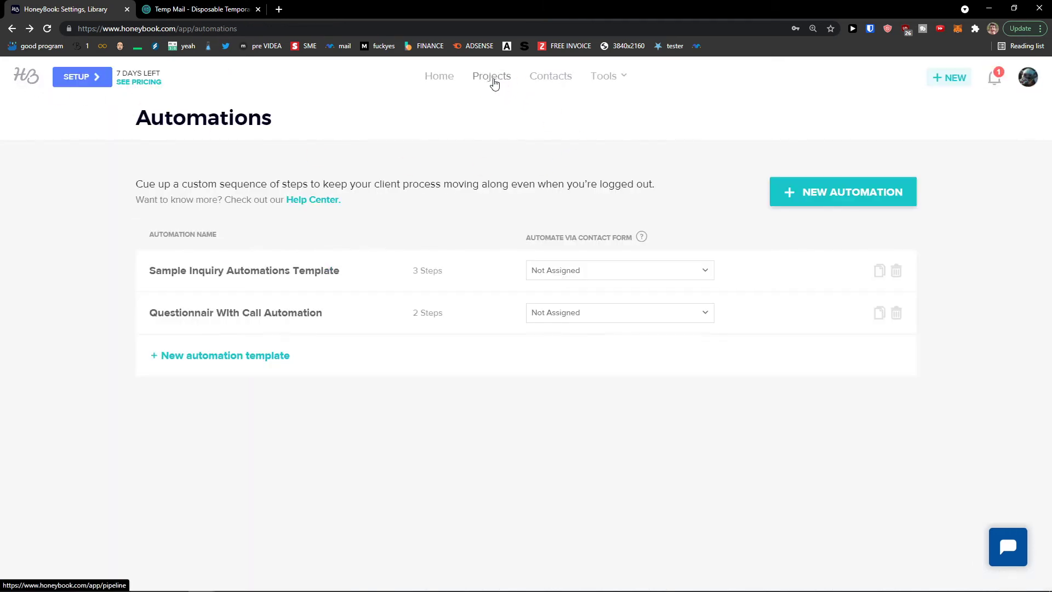
left_click(493, 81)
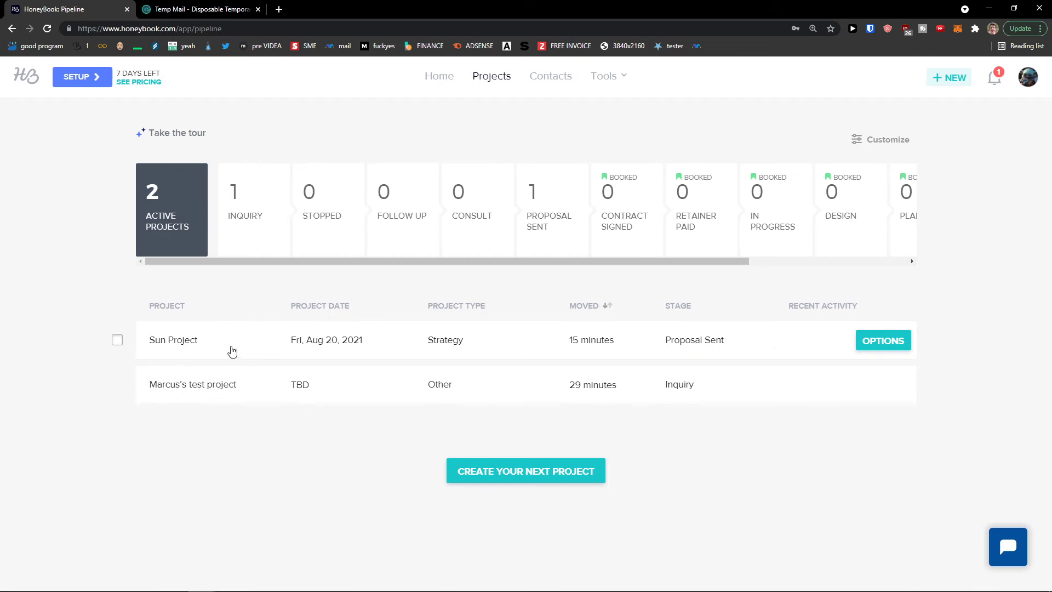
Remove New Automation from Sun Project, browse other automations, then return to the pipeline
left_click(232, 351)
scroll(157, 428, "down", 3)
left_click(876, 225)
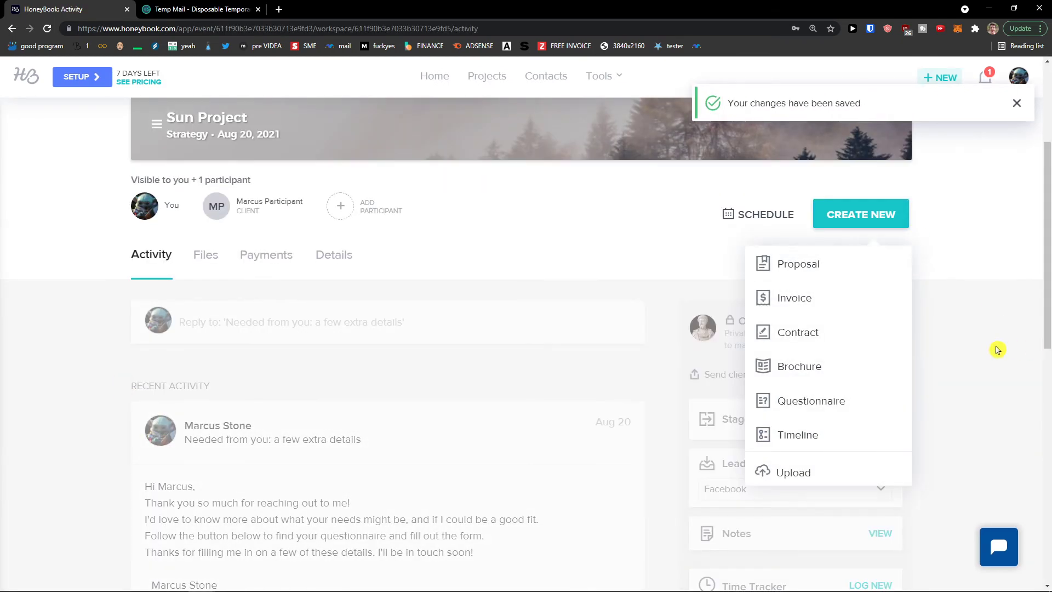
scroll(997, 349, "down", 8)
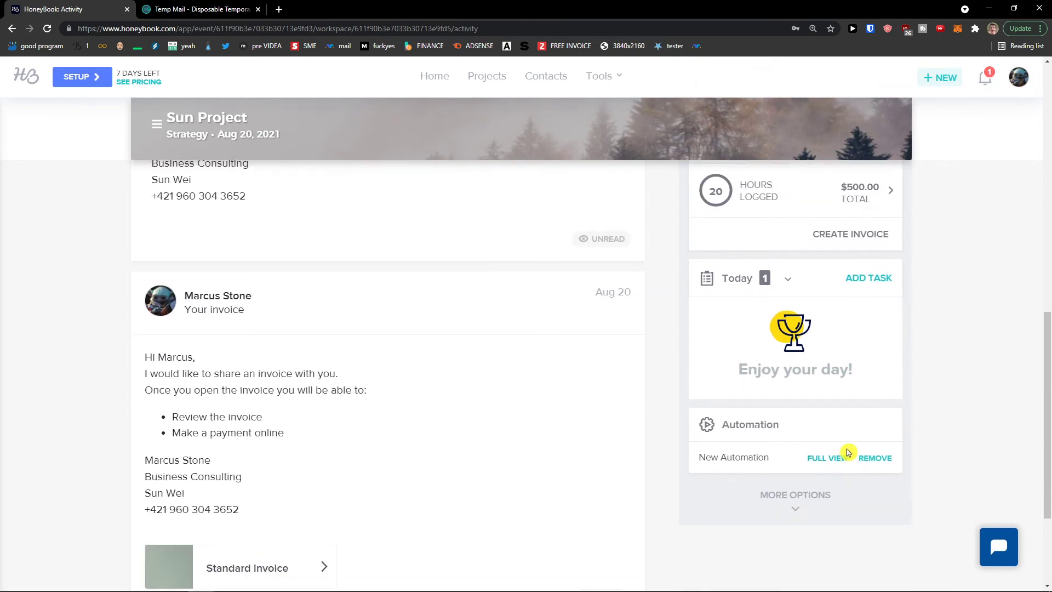
left_click(868, 460)
left_click(580, 379)
left_click(791, 392)
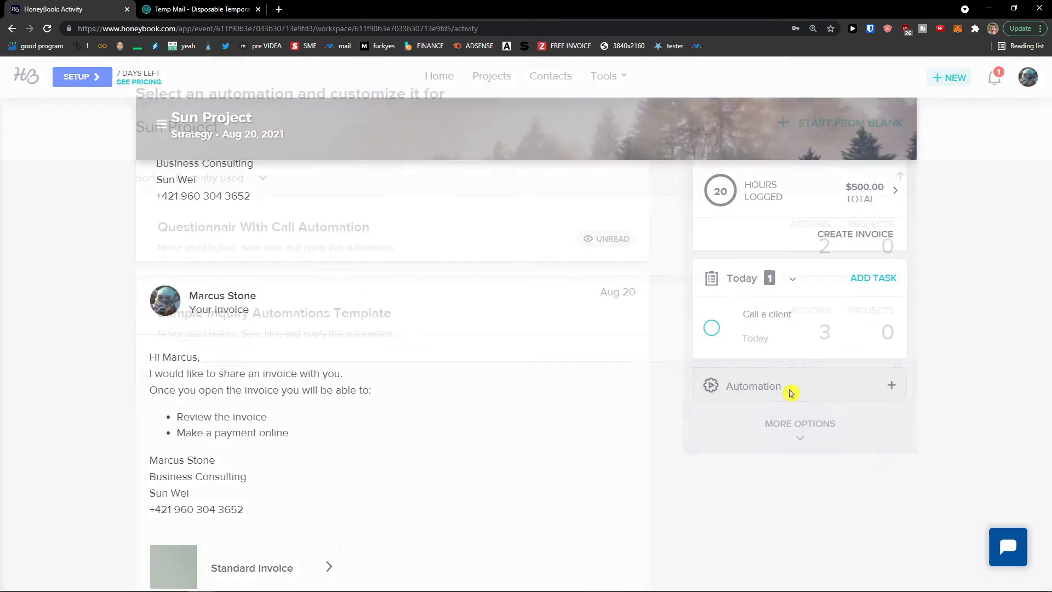
mouse_move(228, 247)
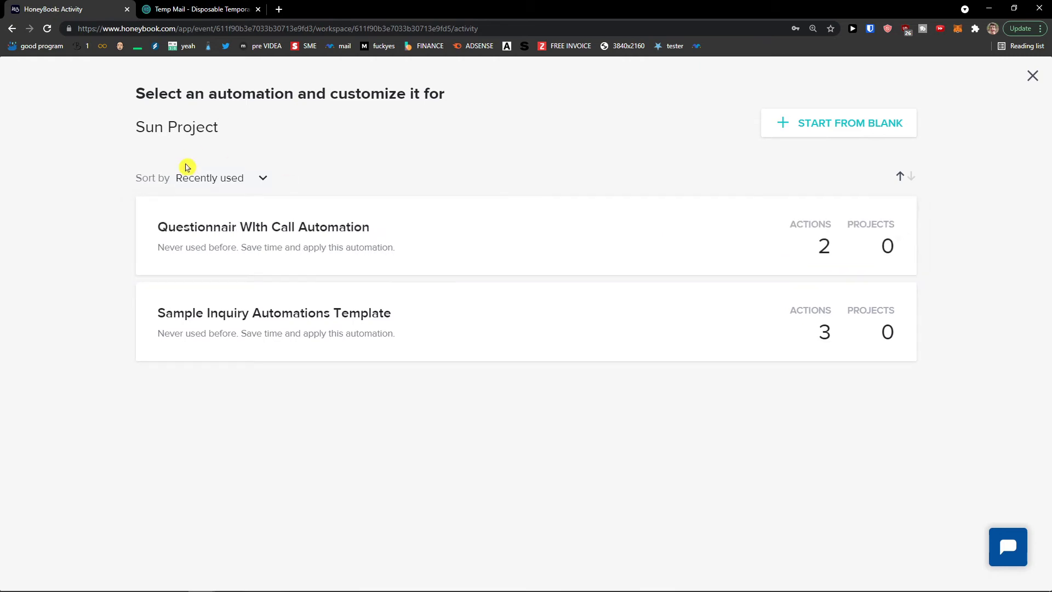
left_click(12, 29)
left_click(604, 80)
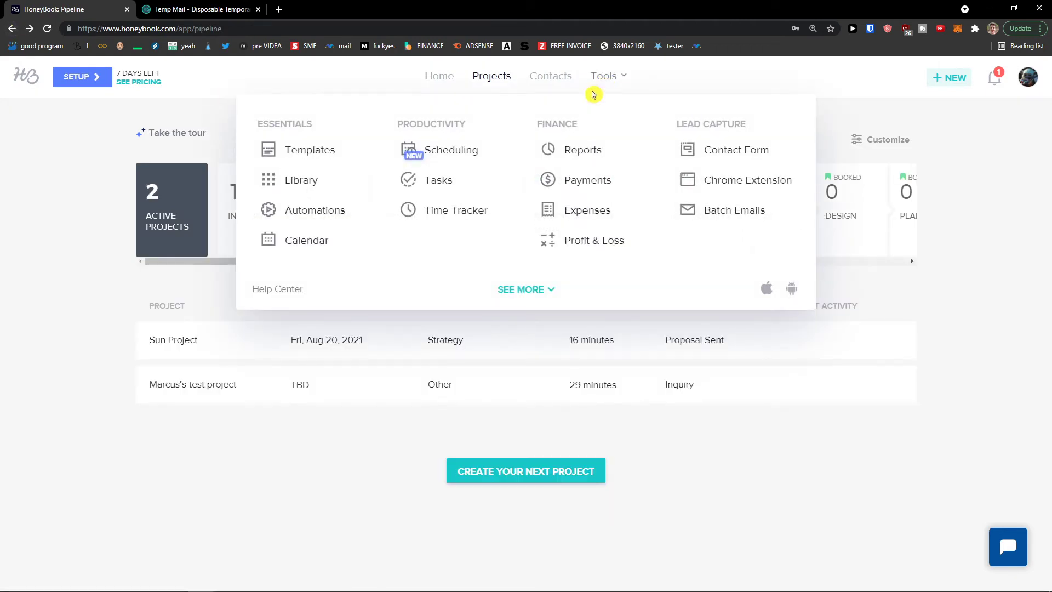
Open the calendar's Scheduling view and review the empty sessions list and Aug 16–22 availability
left_click(319, 237)
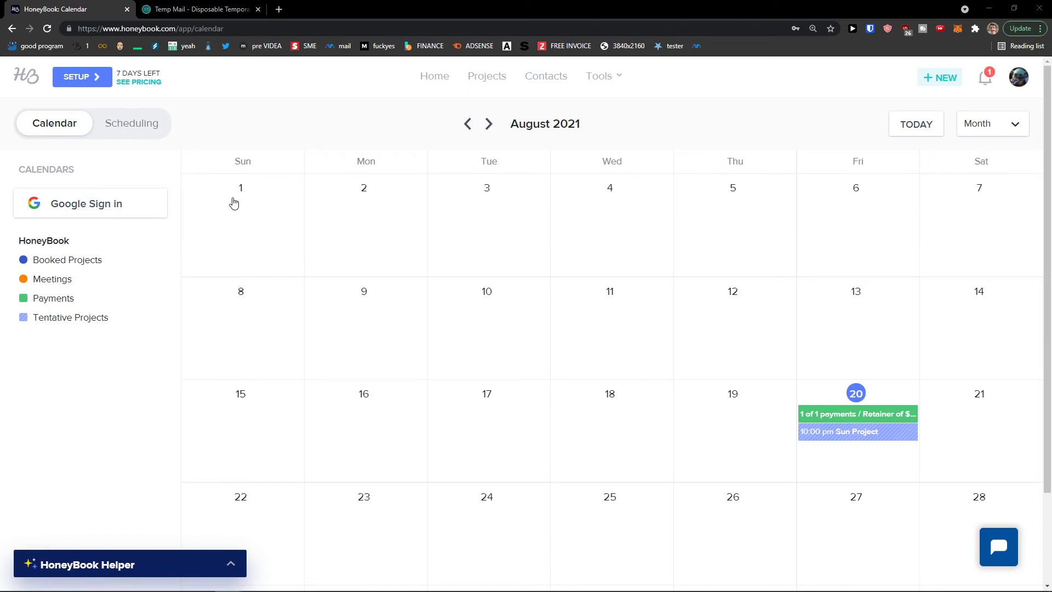
scroll(383, 285, "down", 2)
left_click(137, 124)
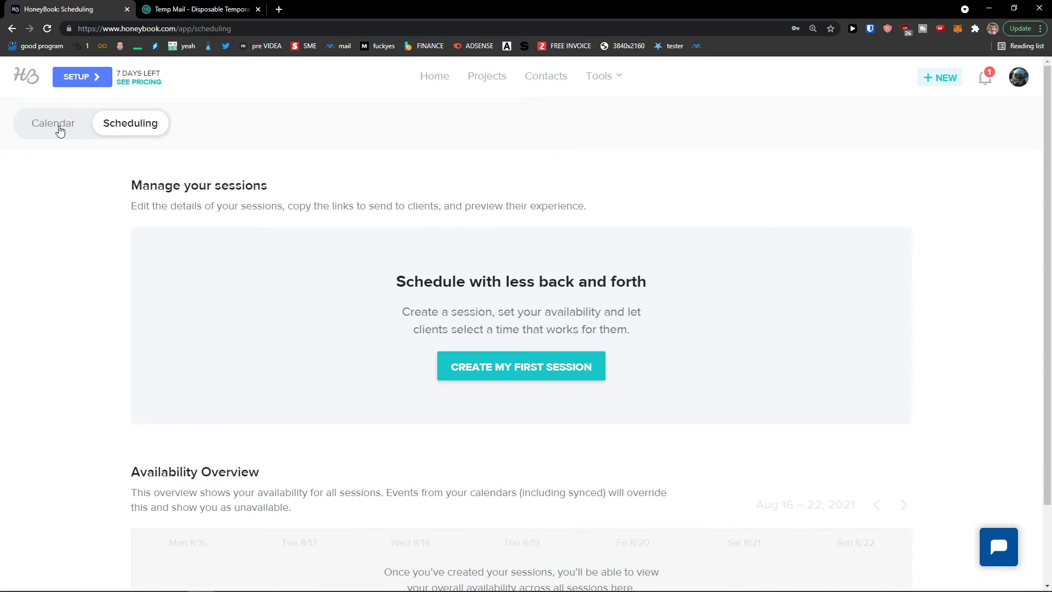
left_click(58, 126)
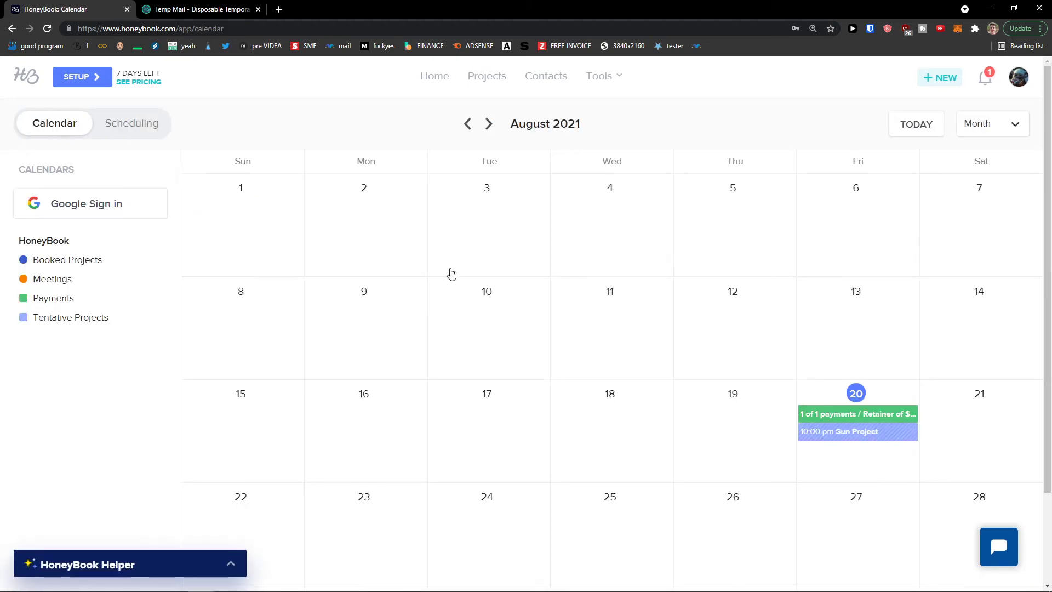
scroll(430, 266, "down", 2)
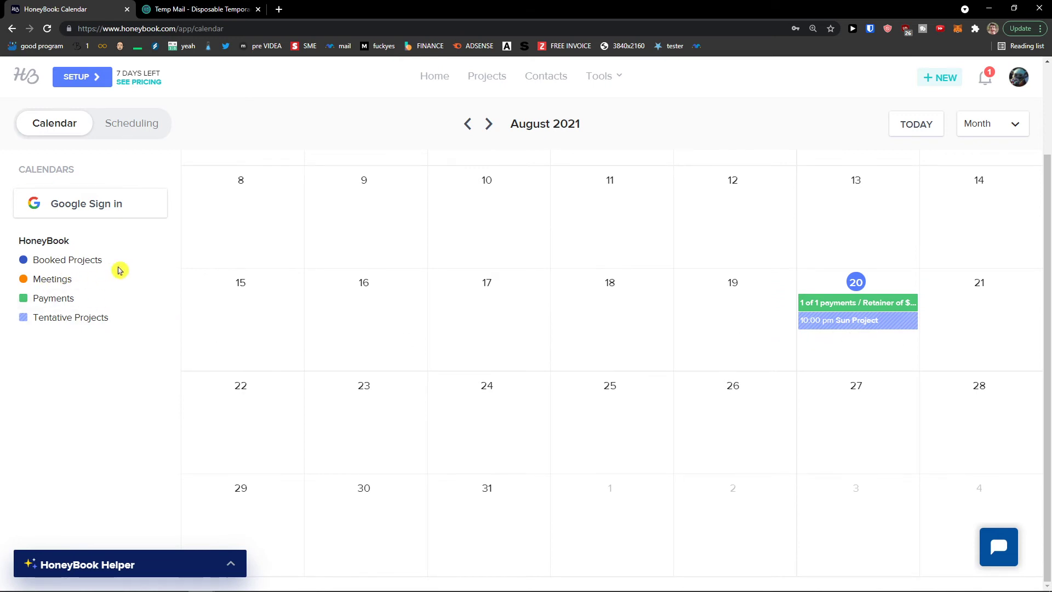
left_click(123, 132)
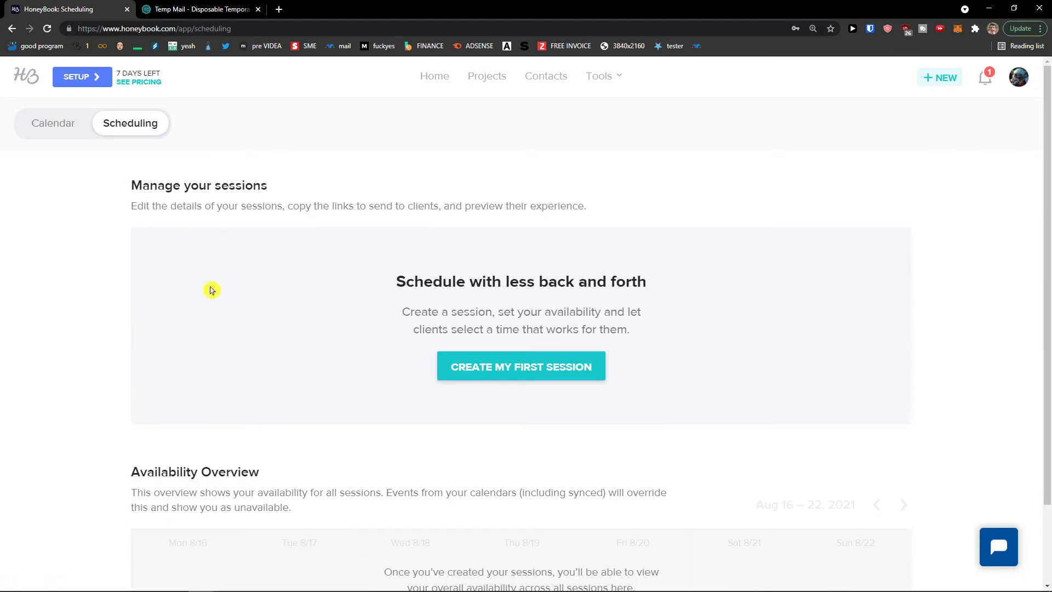
scroll(183, 263, "down", 2)
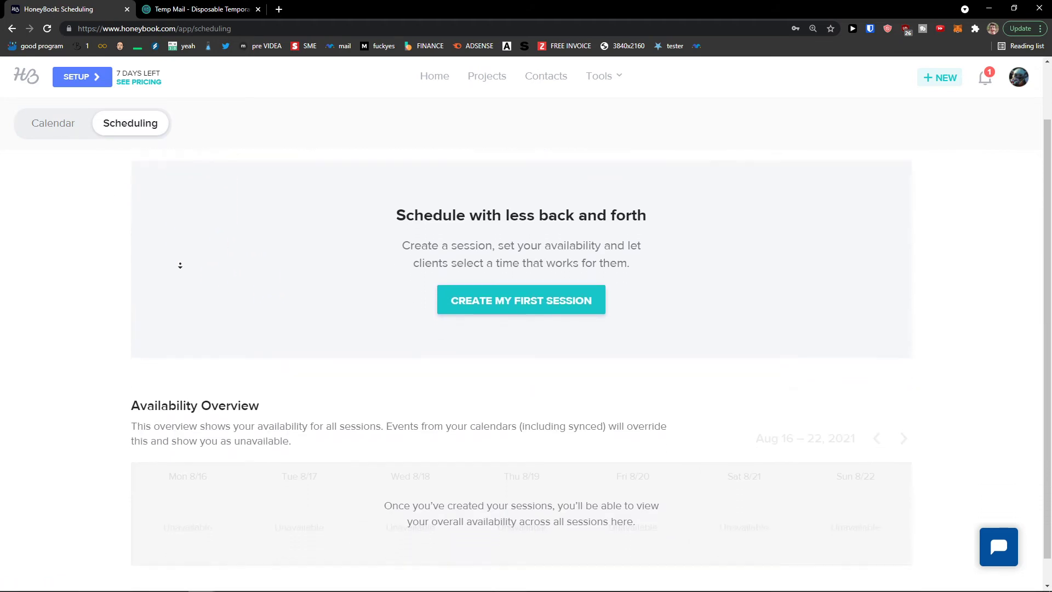
scroll(180, 266, "up", 2)
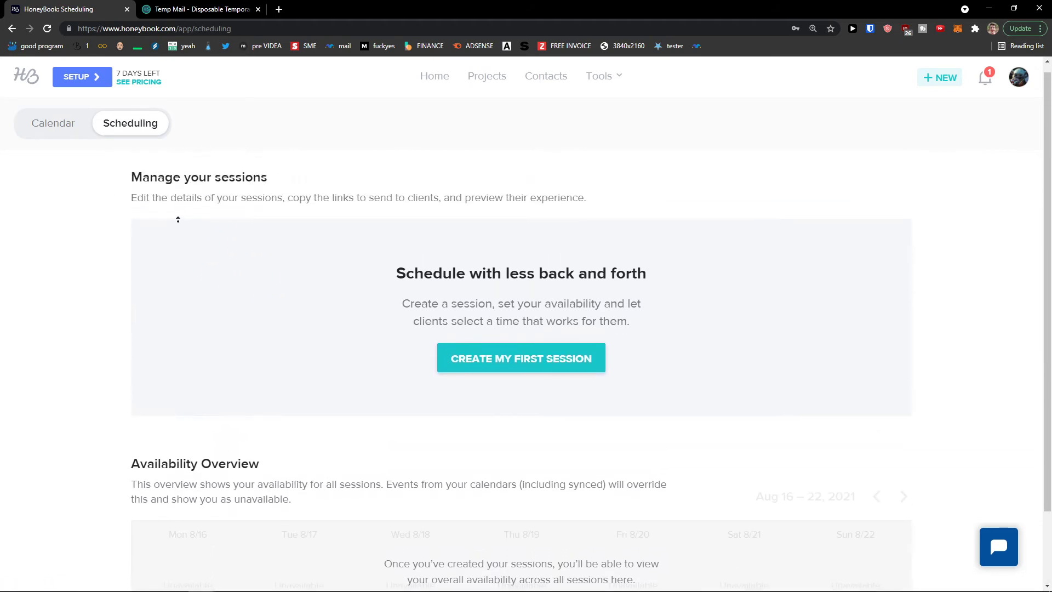
scroll(181, 261, "down", 1)
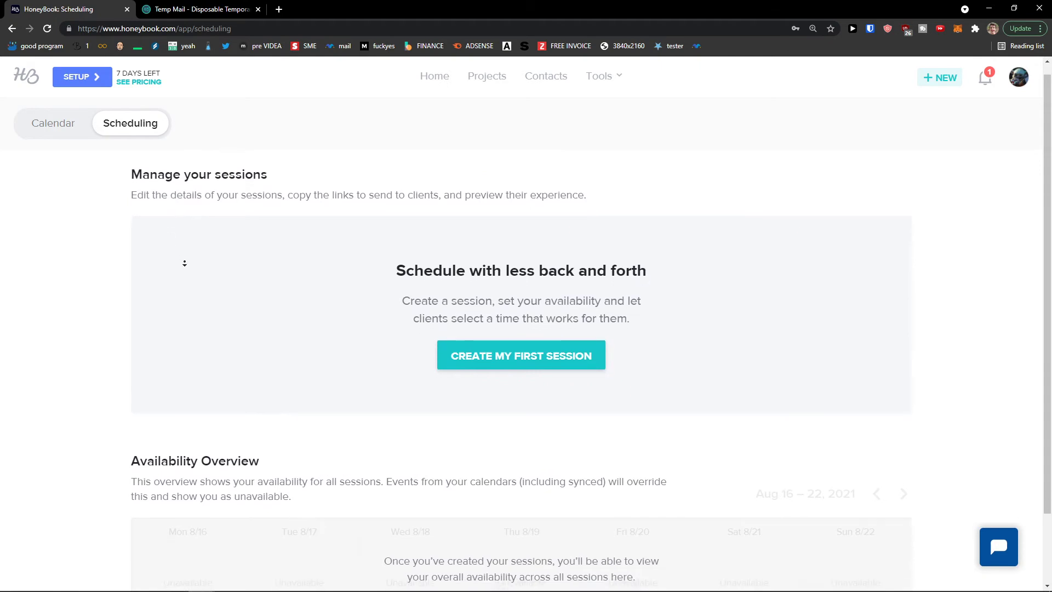
scroll(185, 262, "up", 1)
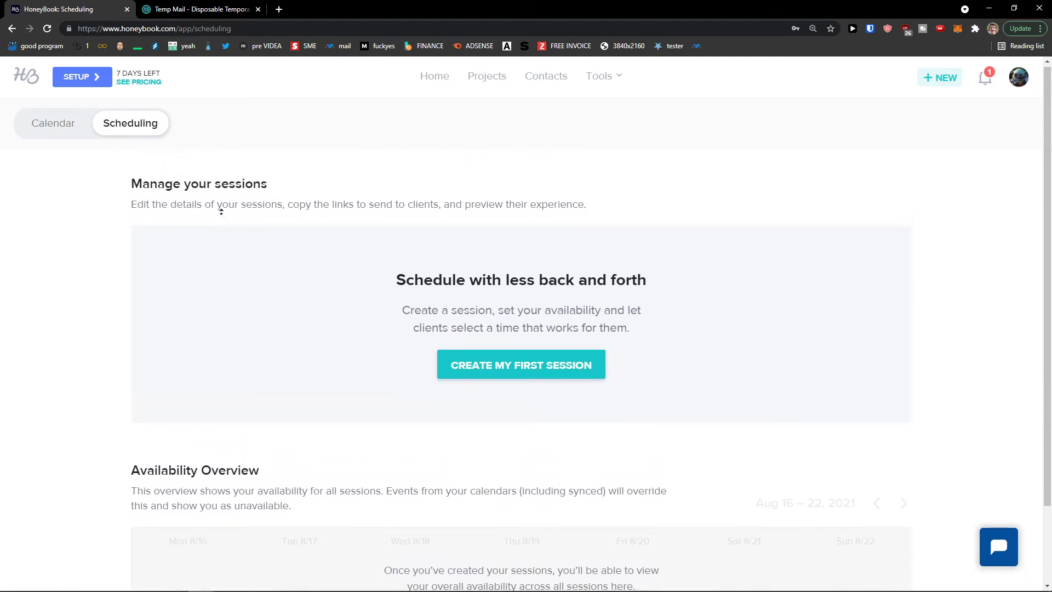
Start the first session type as an In-person meeting titled 'Follow up meeting'
left_click(564, 378)
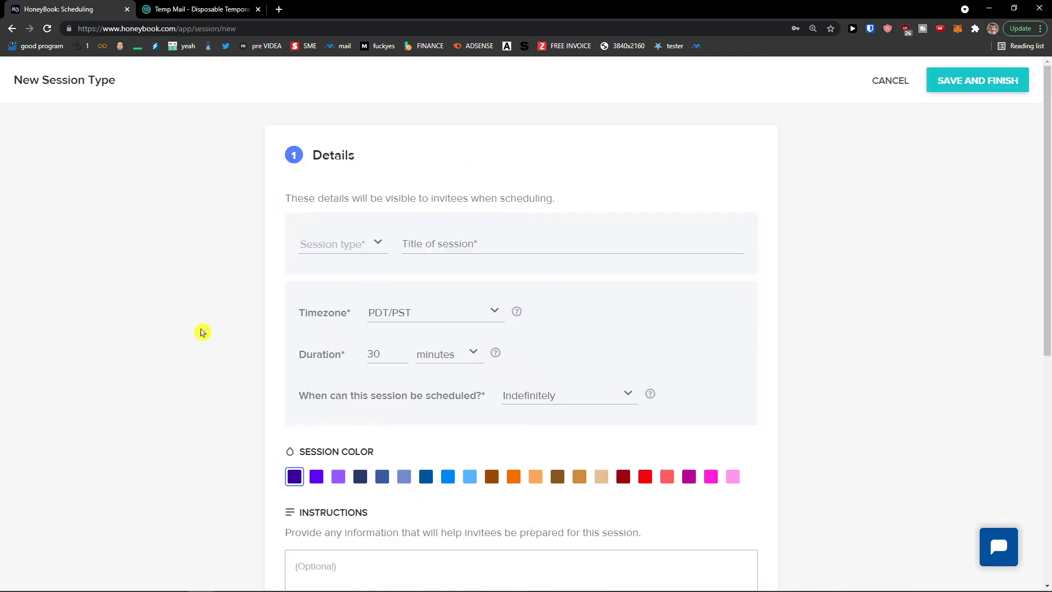
scroll(198, 332, "down", 1)
scroll(198, 332, "down", 6)
scroll(252, 347, "up", 1)
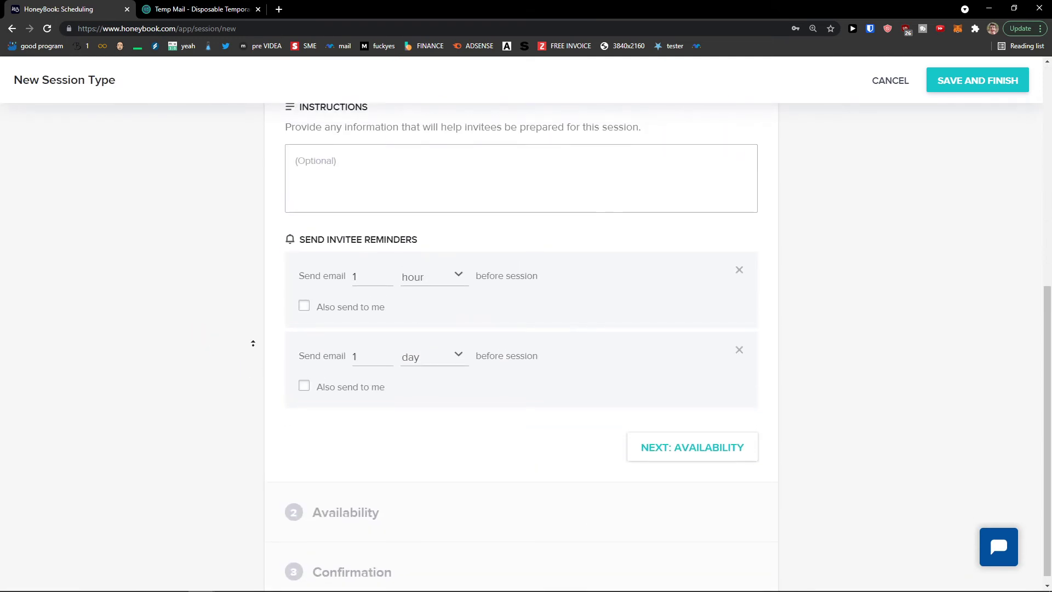
scroll(270, 307, "up", 5)
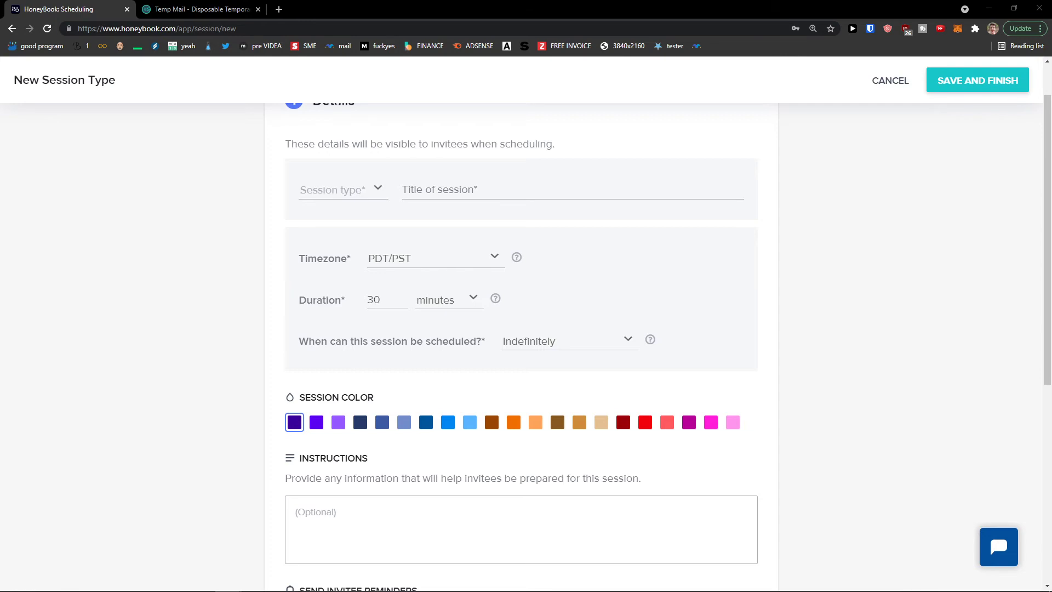
scroll(263, 362, "up", 1)
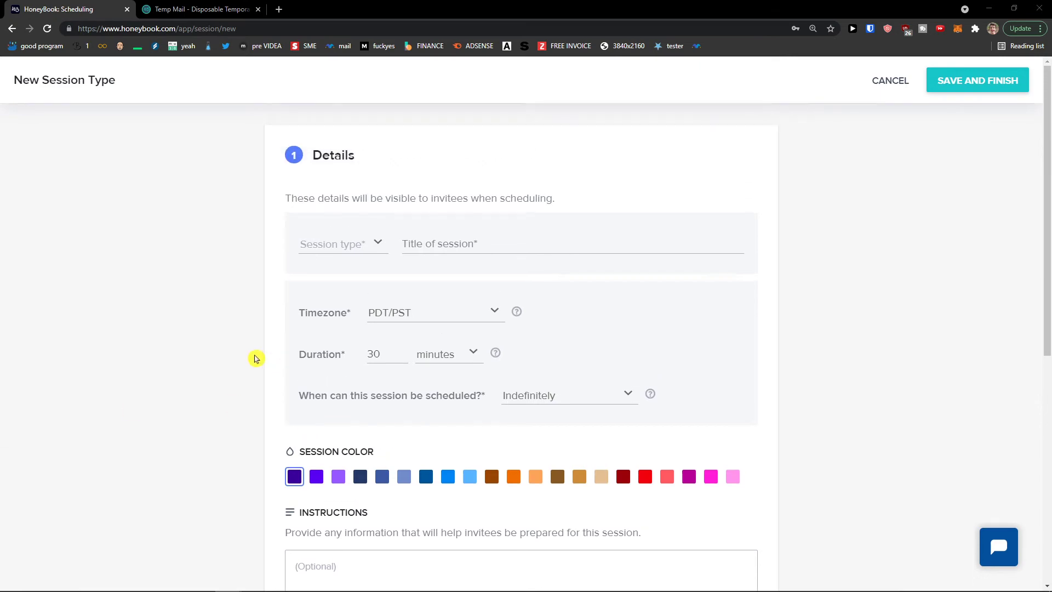
left_click(340, 242)
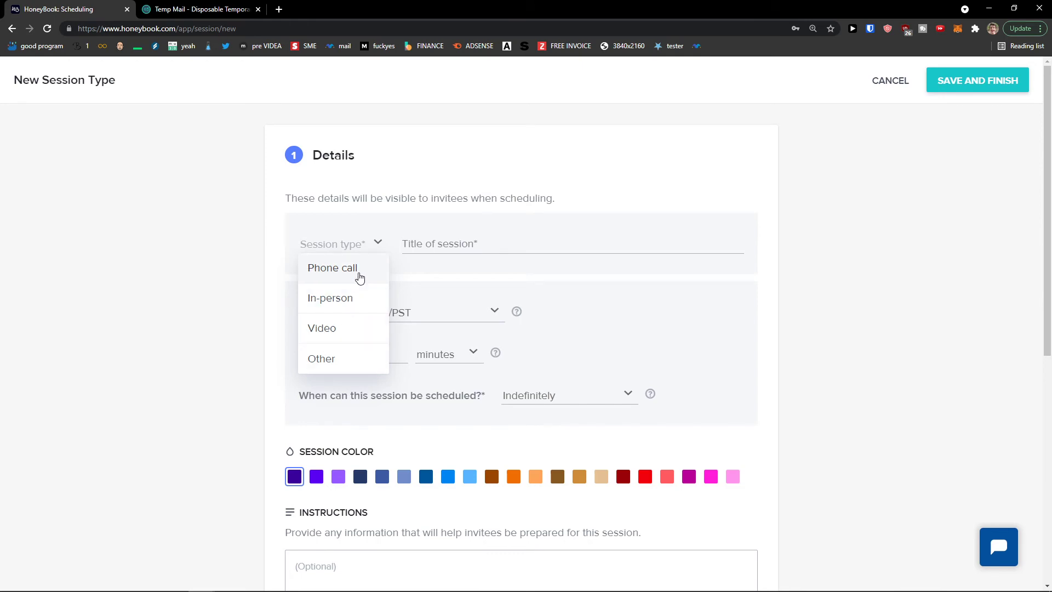
left_click(351, 298)
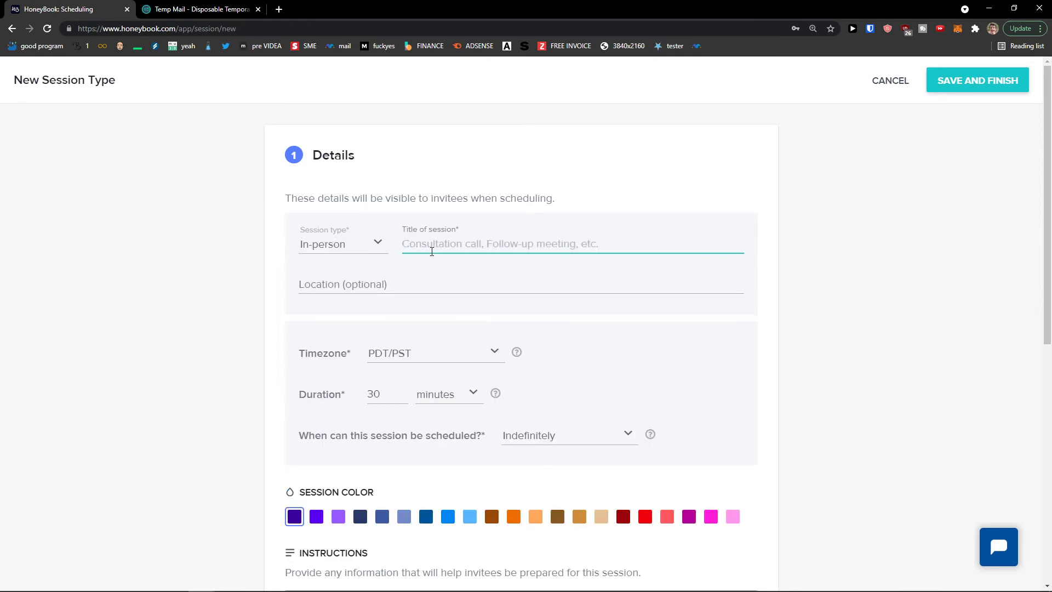
type("Follow up meeting")
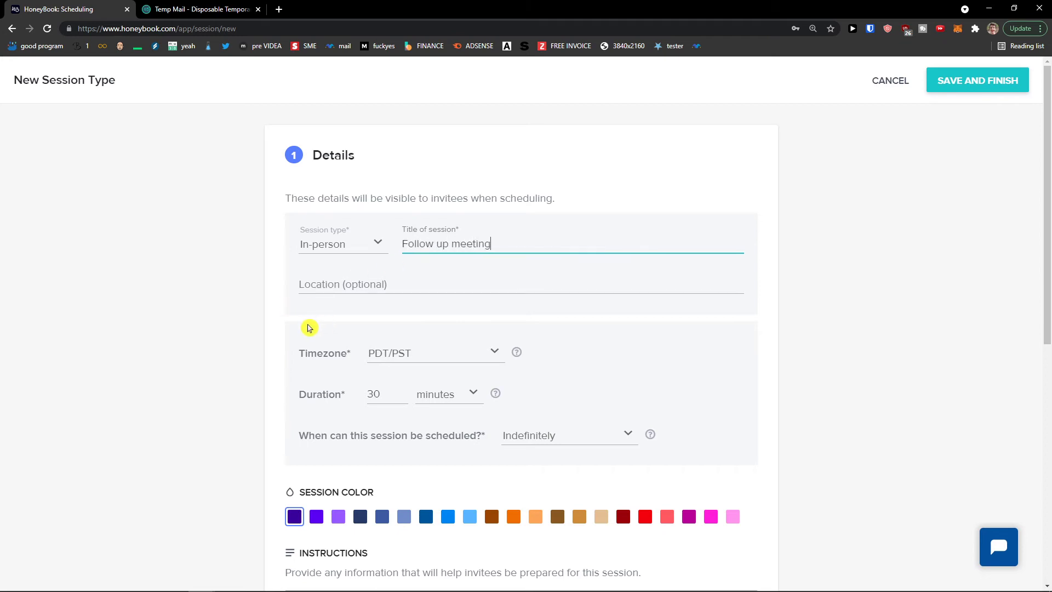
Keep booking open indefinitely and choose light purple as the session colour
scroll(307, 329, "down", 2)
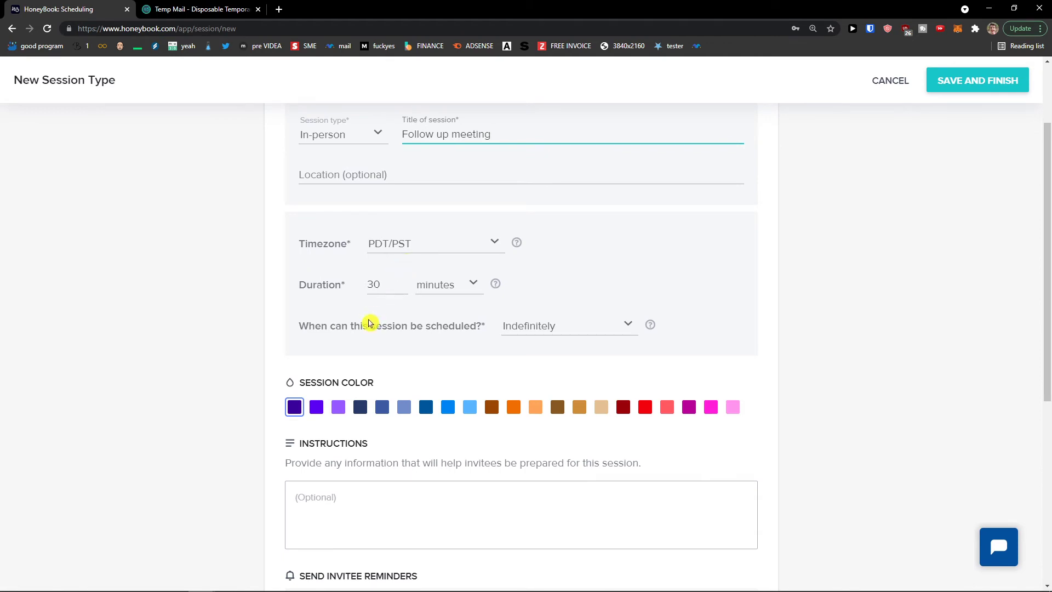
left_click(528, 331)
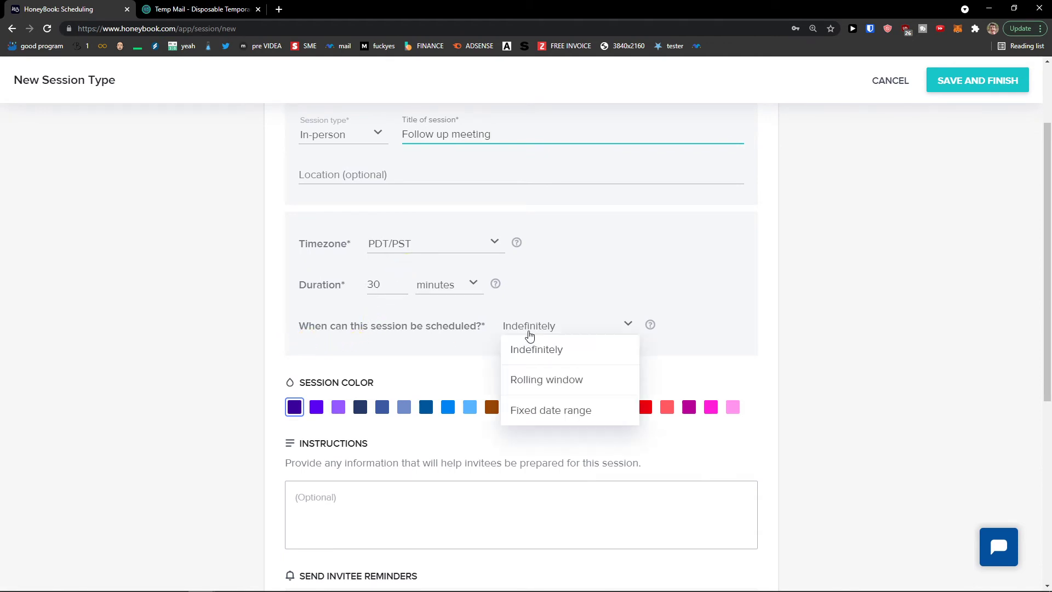
left_click(535, 409)
left_click(542, 333)
left_click(539, 349)
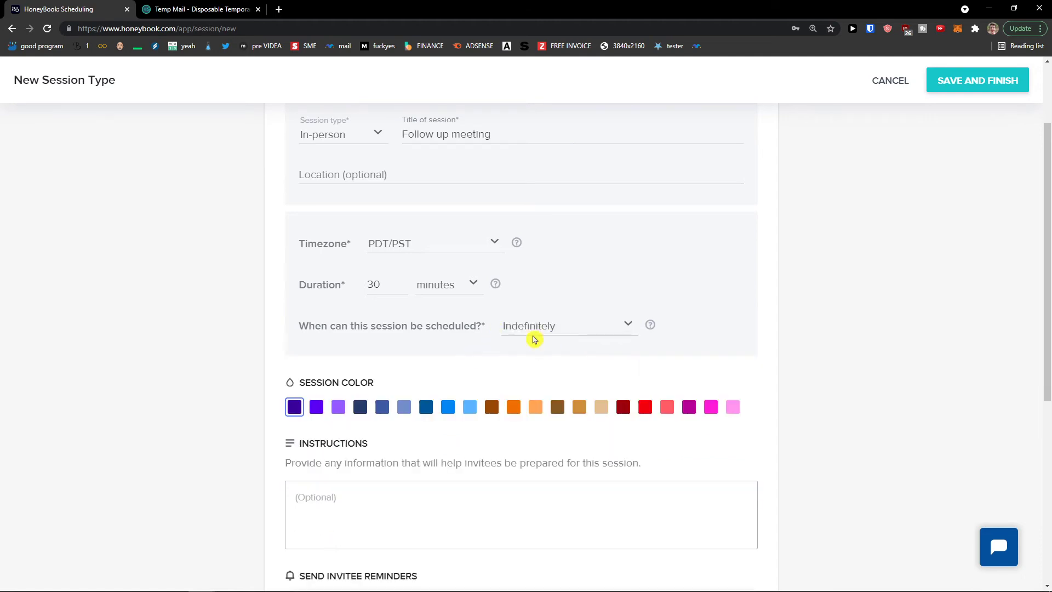
scroll(428, 342, "down", 1)
left_click(645, 352)
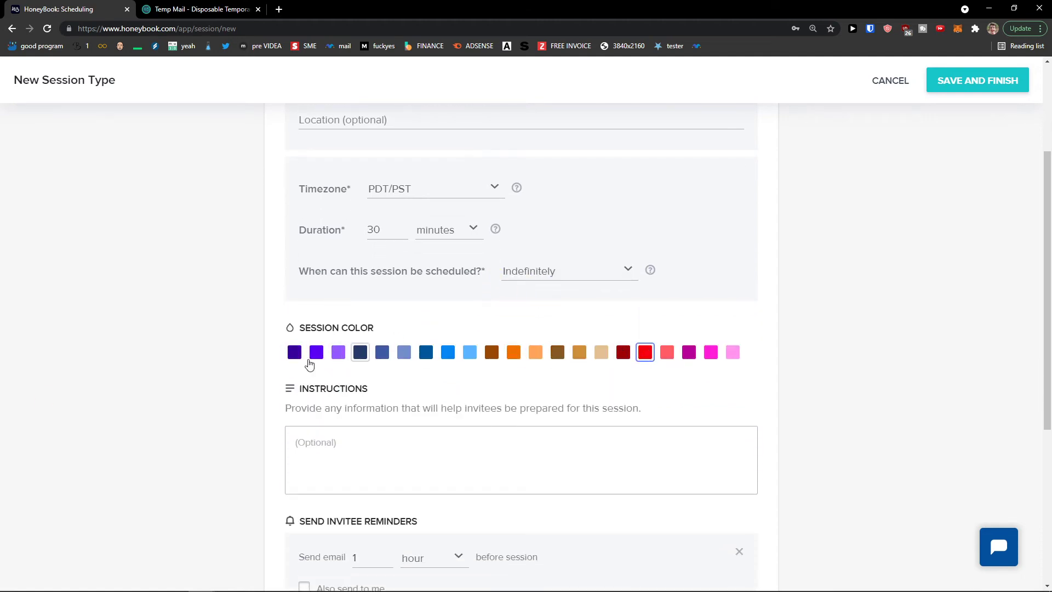
left_click(335, 353)
Write the invitee instructions 'Just be you :-)' and review the reminder settings
scroll(336, 395, "down", 2)
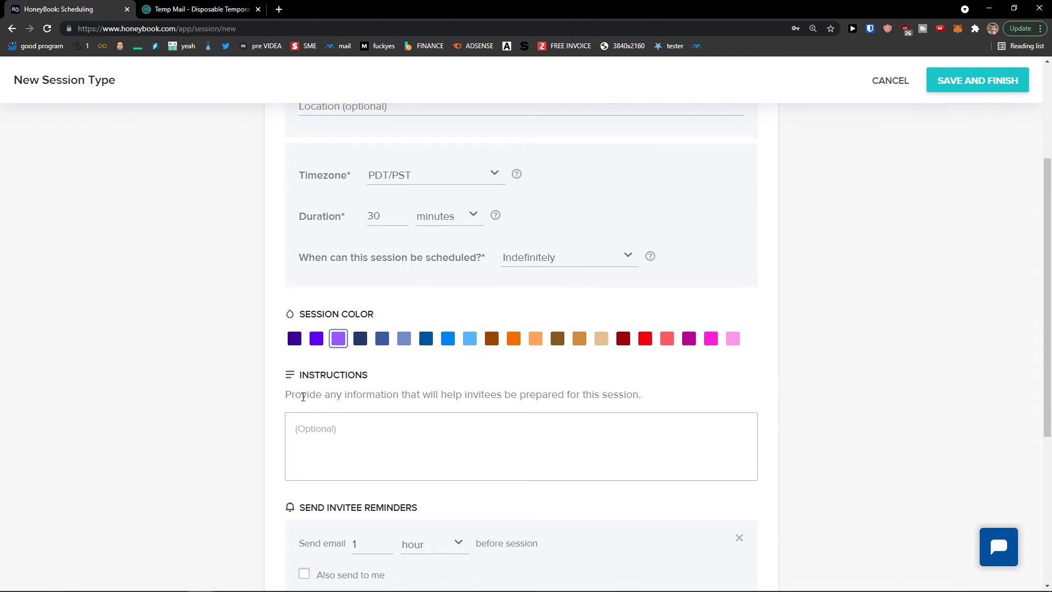
left_click(354, 368)
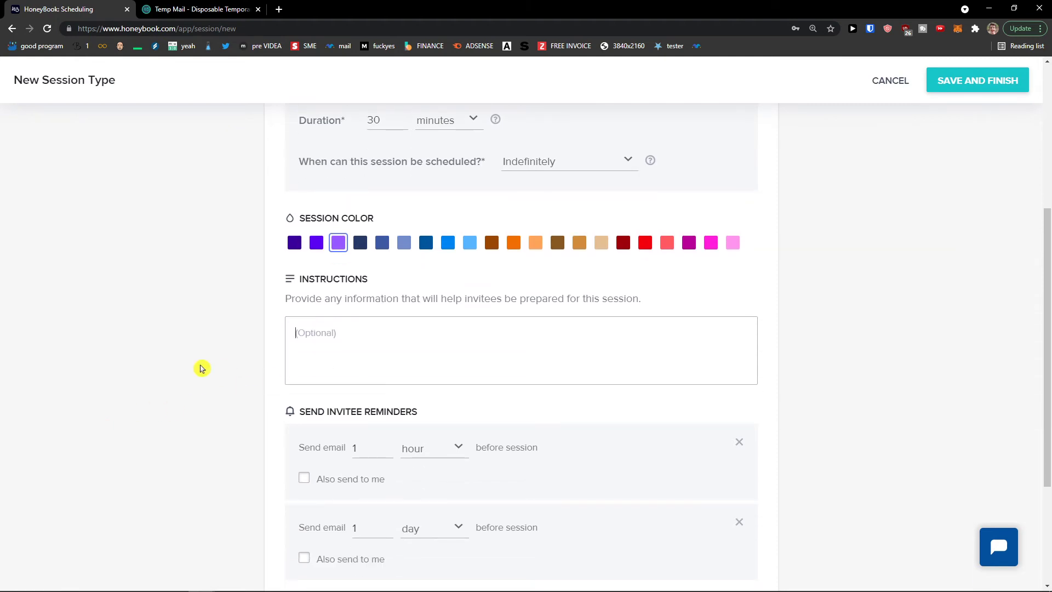
type("Just be you :-)")
scroll(202, 368, "down", 3)
key("ctrl+plus")
scroll(207, 371, "down", 2)
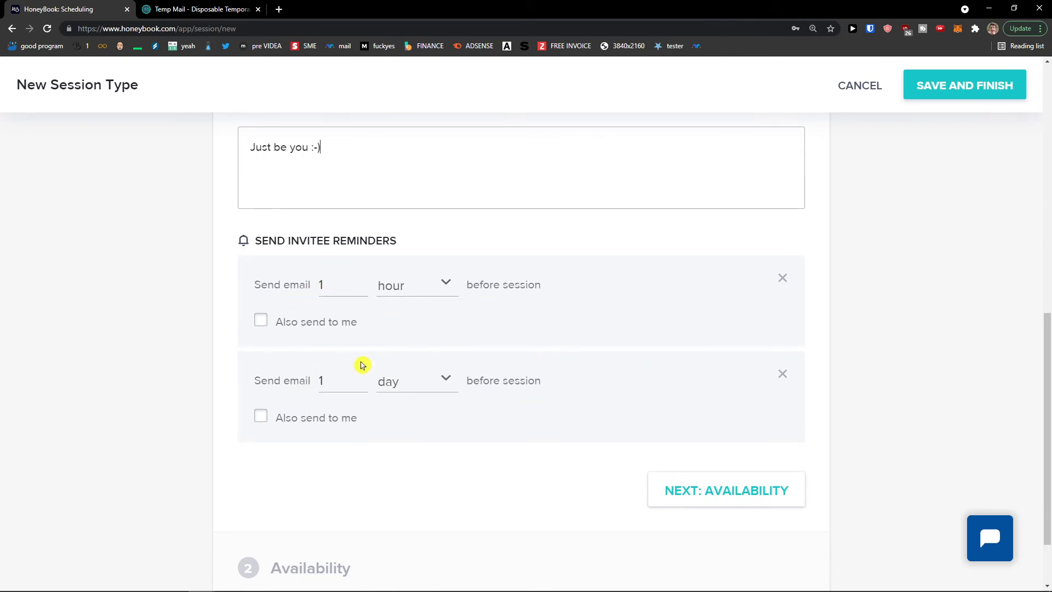
scroll(386, 338, "down", 1)
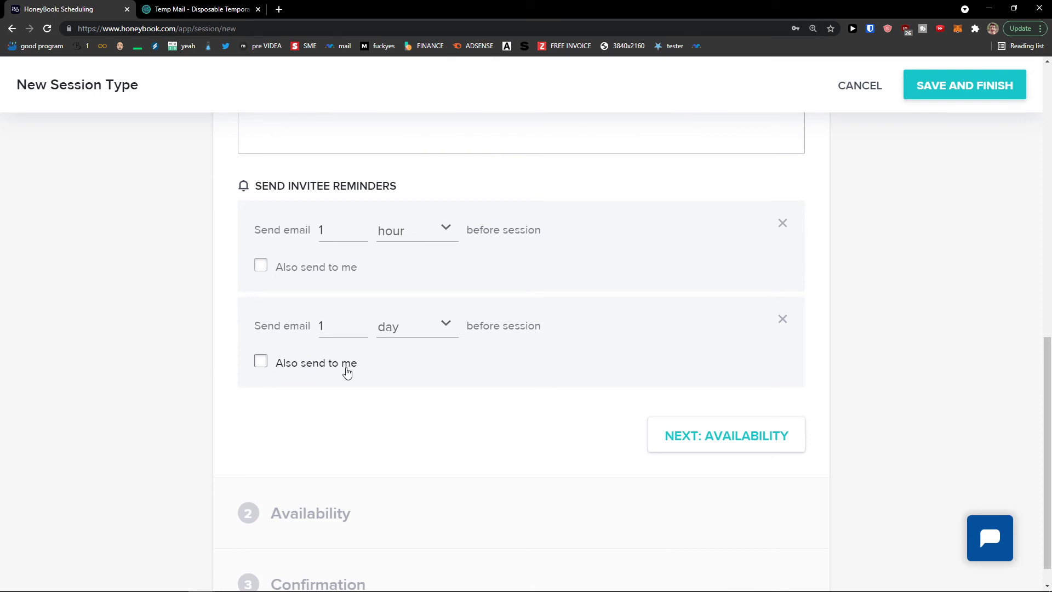
scroll(347, 372, "down", 1)
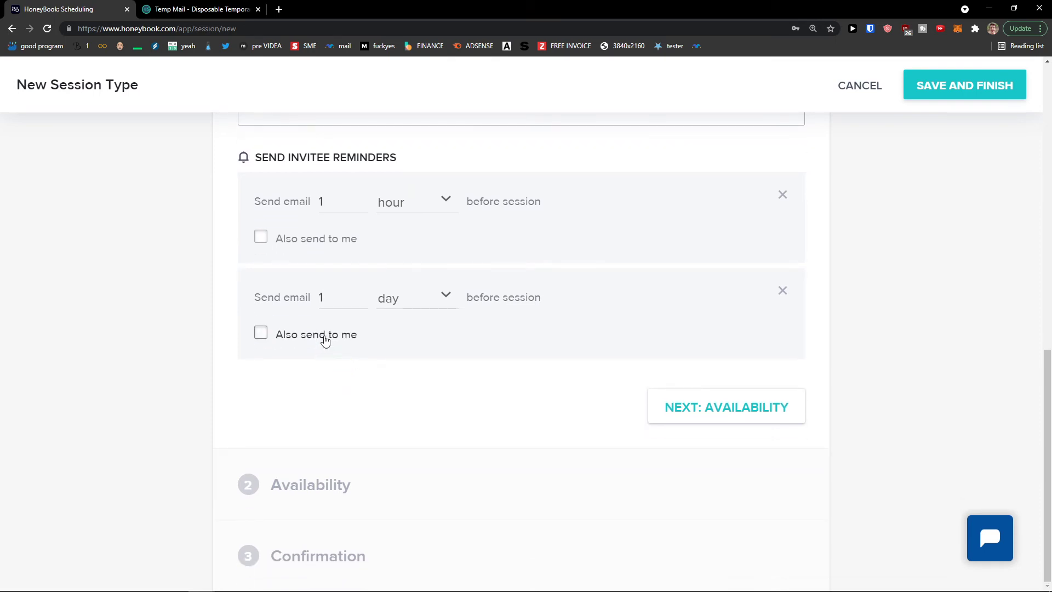
Move to availability and check the weekday 9:00am–5:00pm hours for Tuesday and Wednesday
left_click(755, 416)
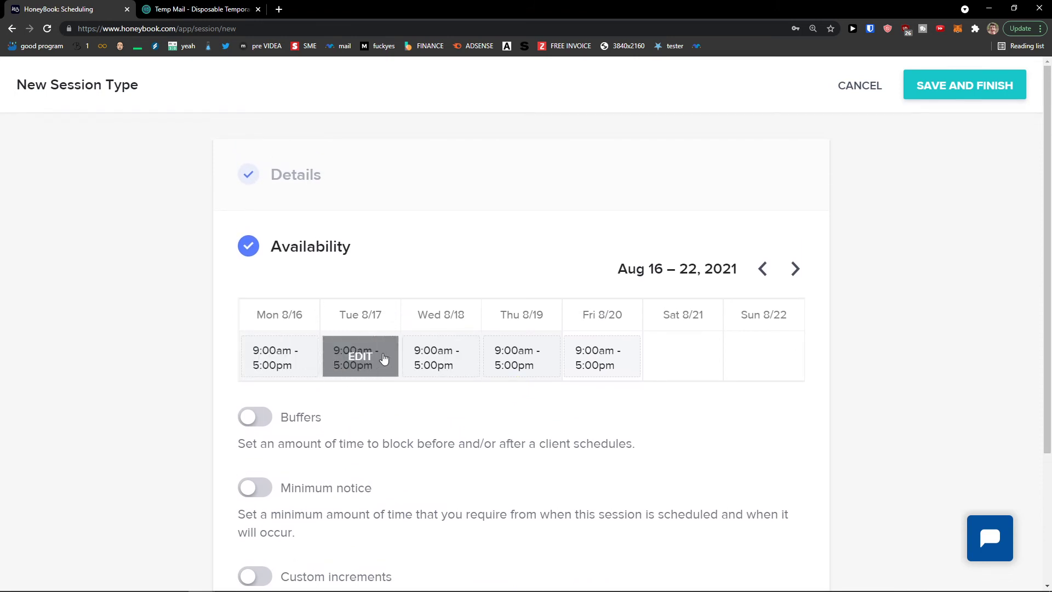
scroll(347, 388, "down", 1)
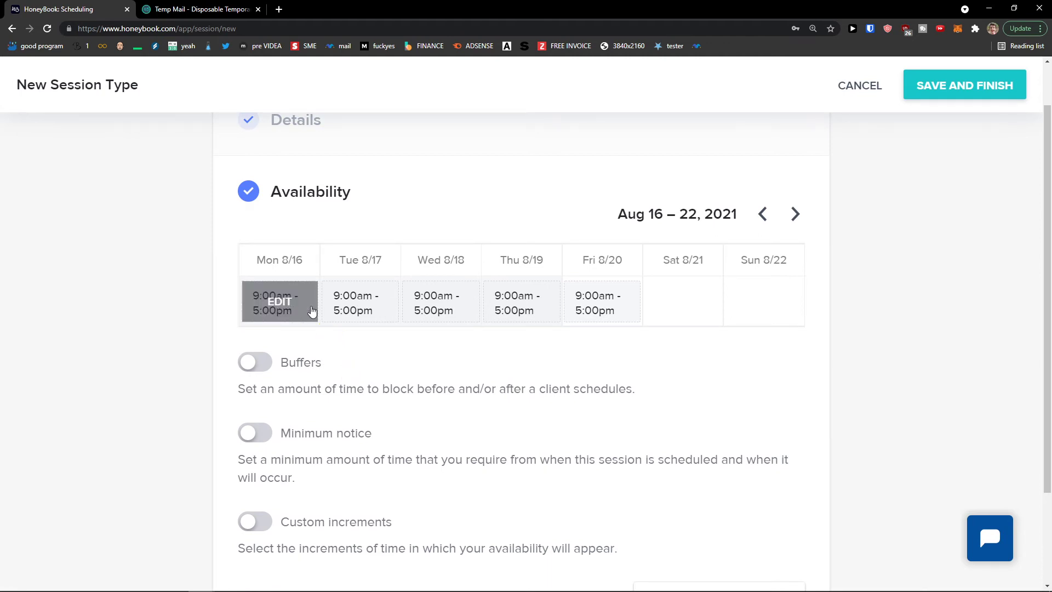
left_click(363, 310)
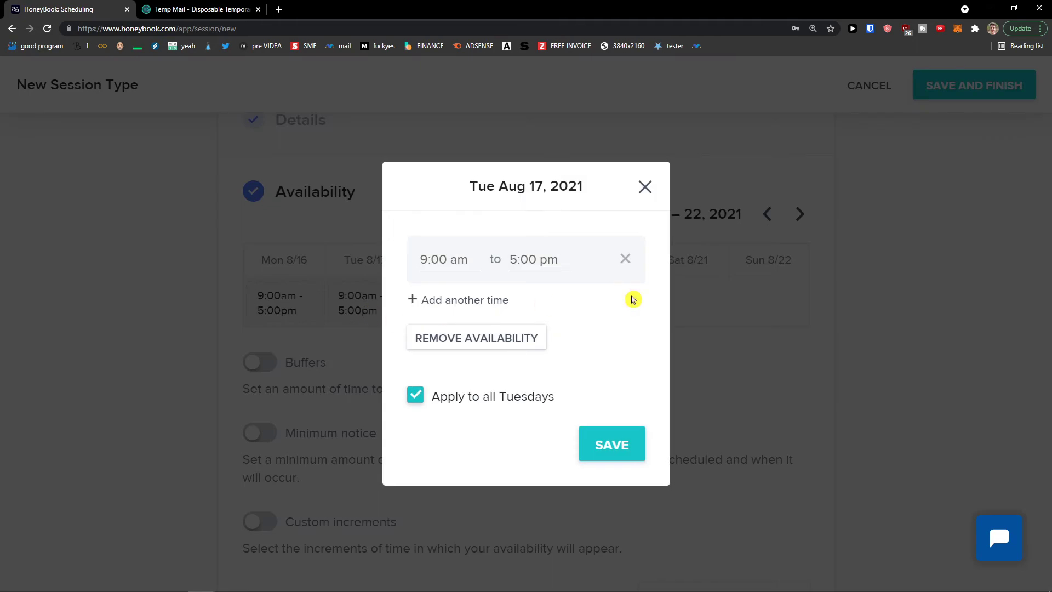
left_click(645, 187)
left_click(465, 311)
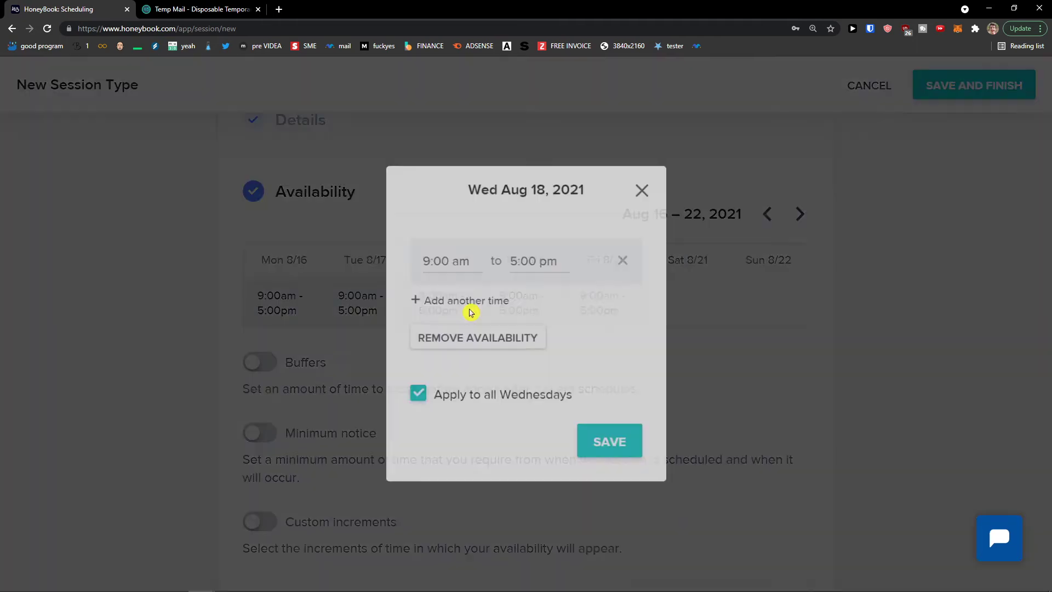
left_click(646, 194)
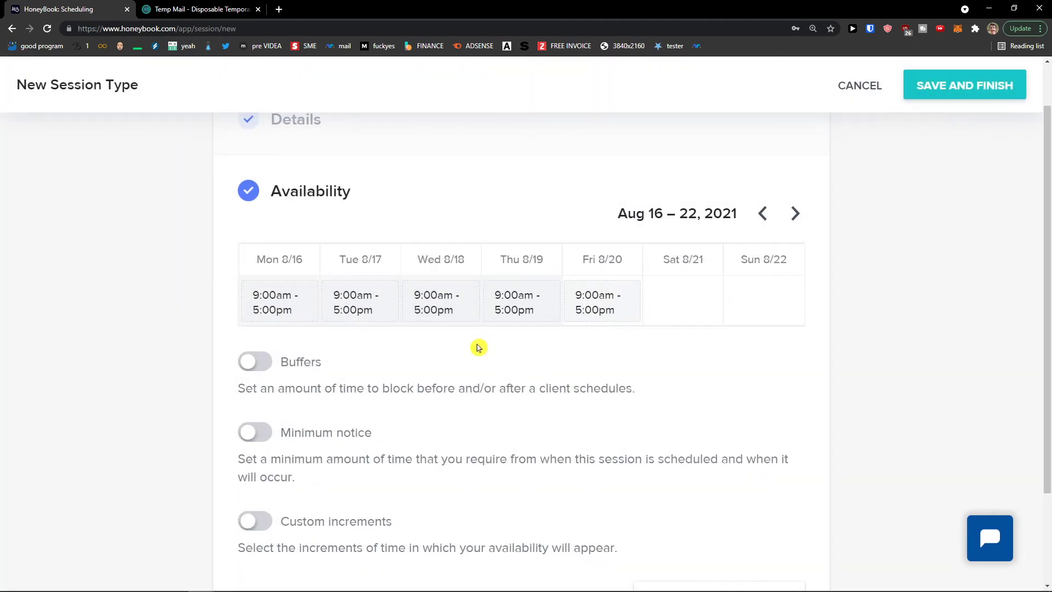
scroll(479, 347, "down", 1)
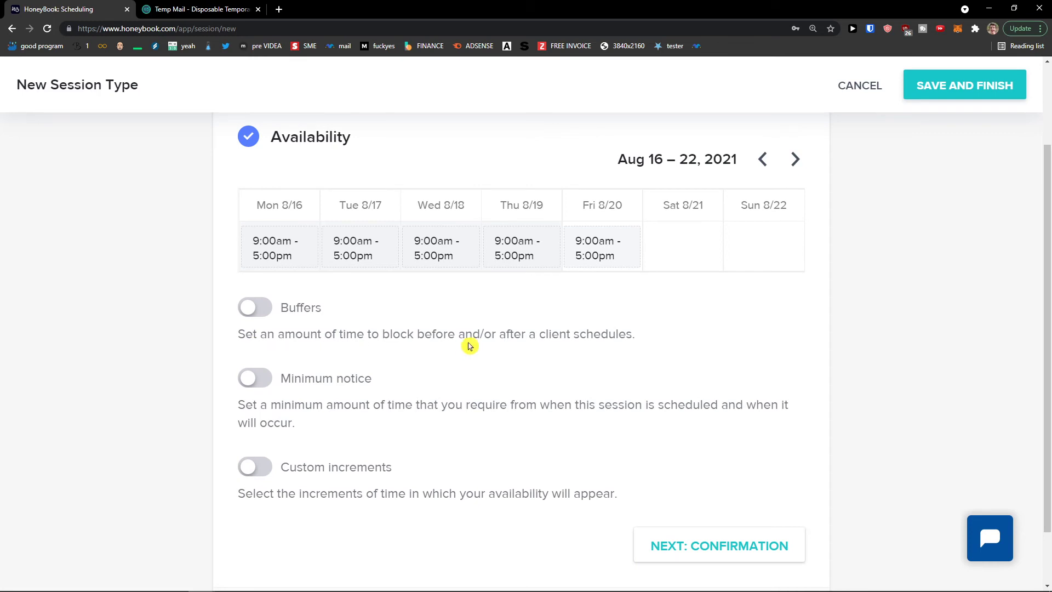
Turn on buffer time of 10 minutes before and after sessions
left_click(261, 310)
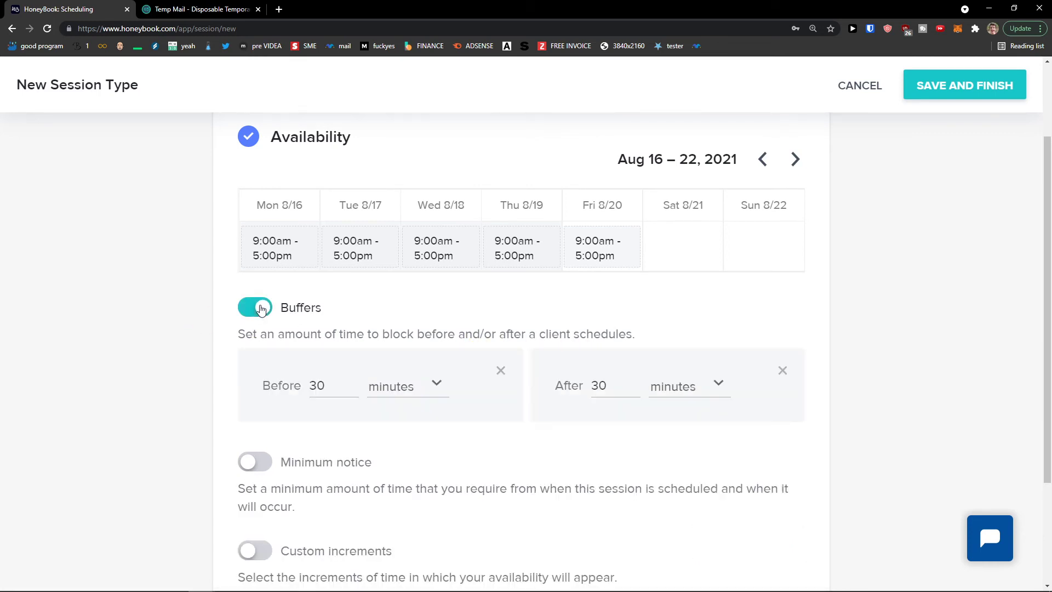
left_click(383, 392)
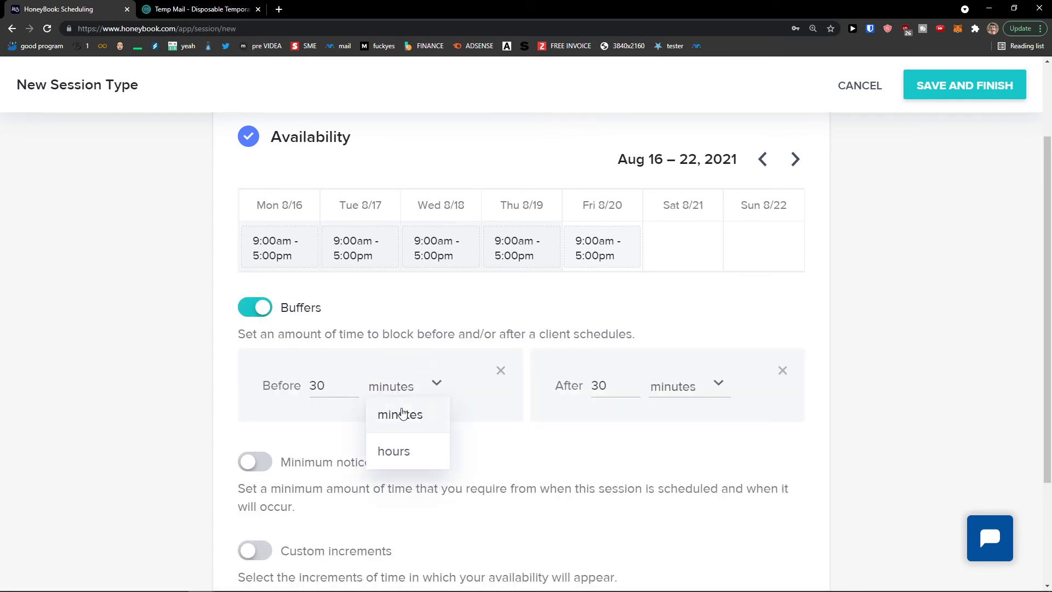
left_click(402, 415)
left_click_drag(338, 386, 298, 385)
type("1")
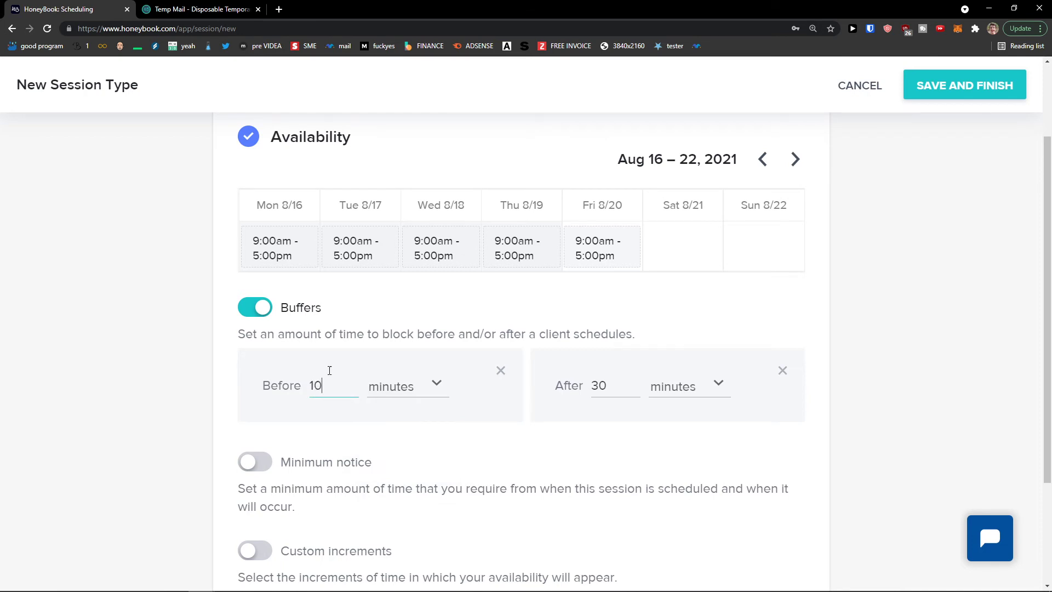
double_click(597, 386)
type("10")
left_click(580, 430)
scroll(531, 418, "down", 1)
scroll(528, 419, "down", 1)
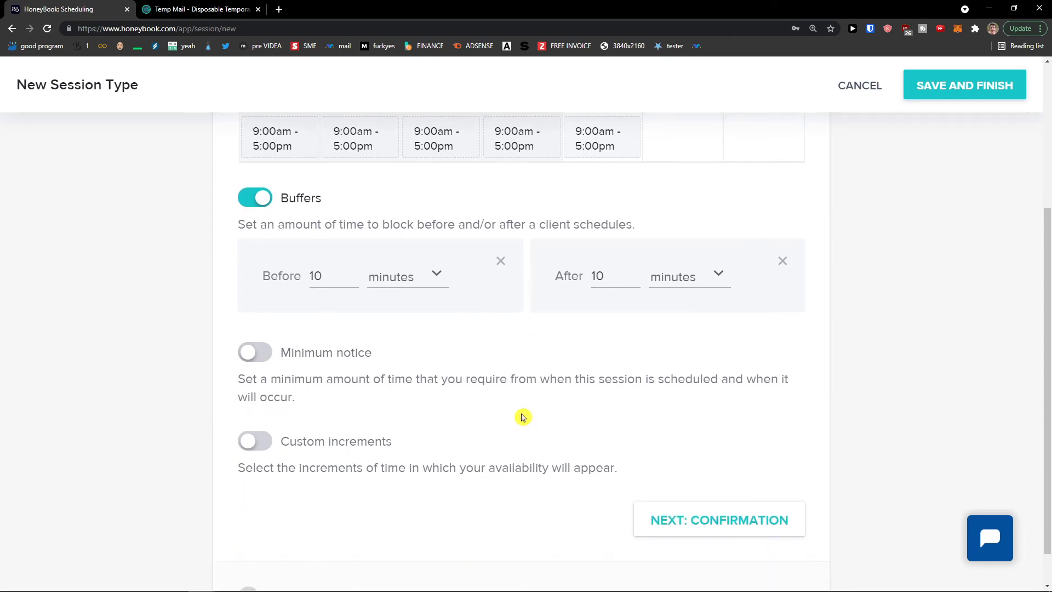
Require 1 day minimum notice, leaving custom time increments switched off
left_click(254, 353)
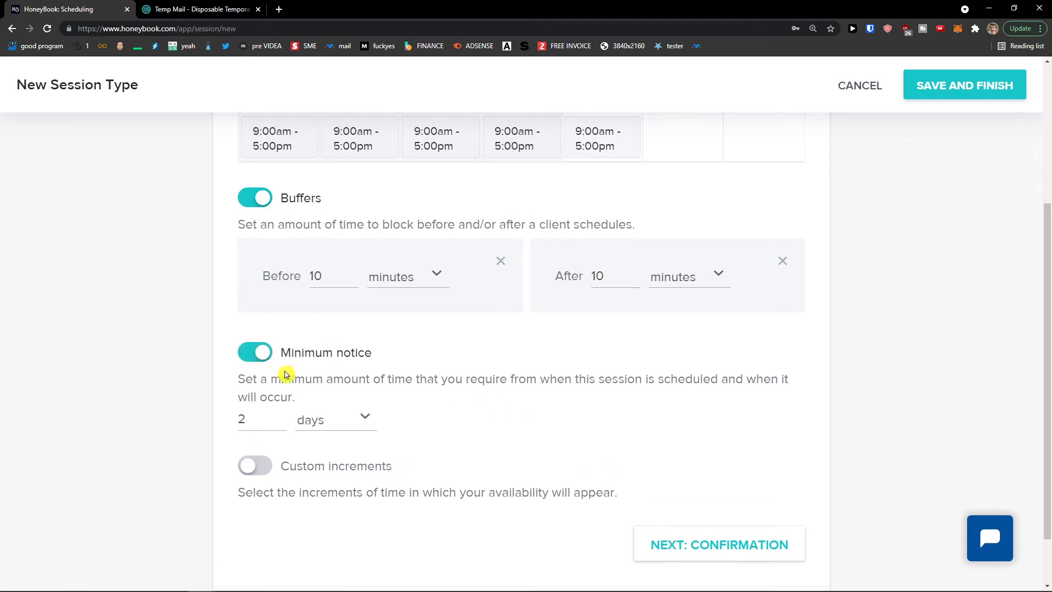
left_click(303, 423)
left_click(455, 425)
scroll(454, 426, "up", 2)
scroll(455, 426, "up", 2)
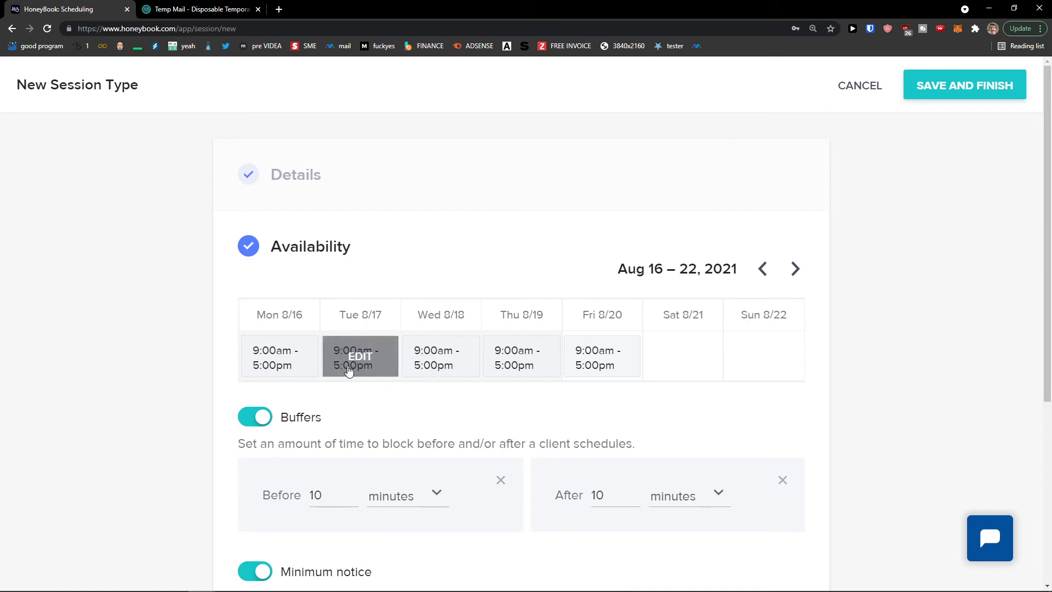
scroll(406, 413, "down", 4)
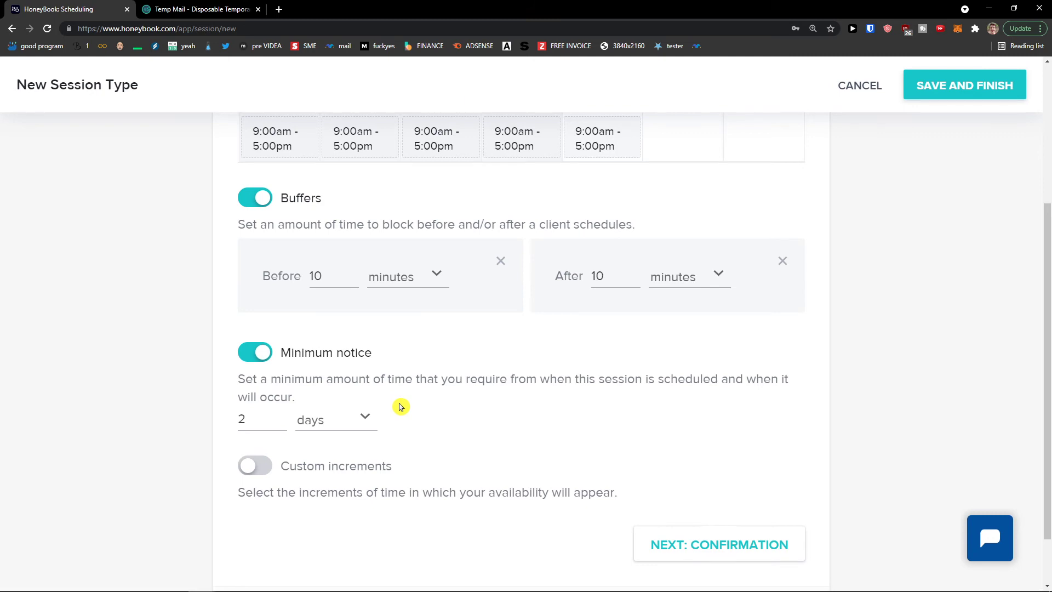
left_click_drag(262, 420, 234, 422)
scroll(195, 408, "down", 1)
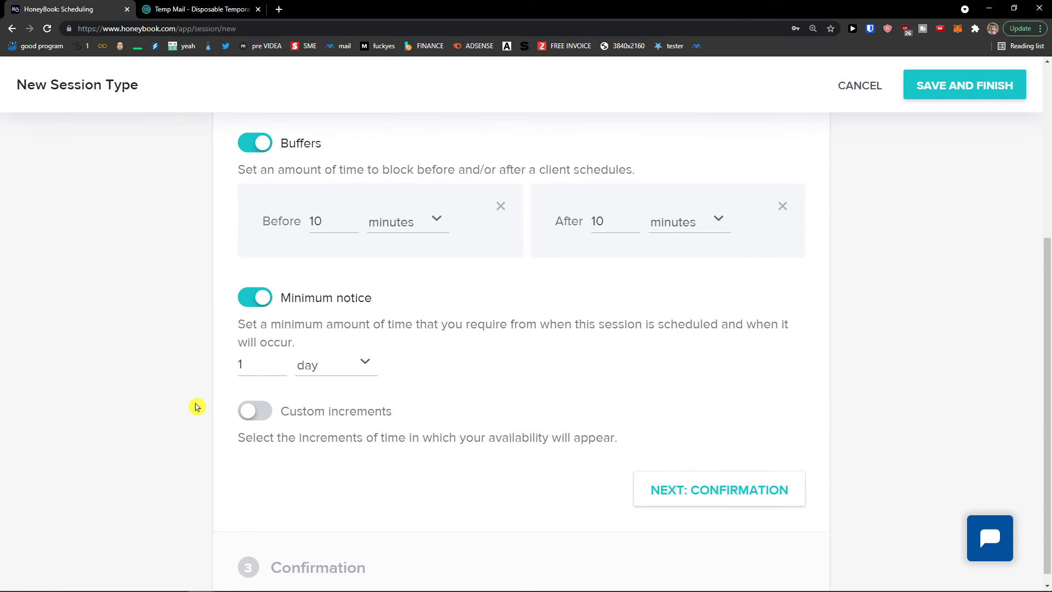
left_click(261, 422)
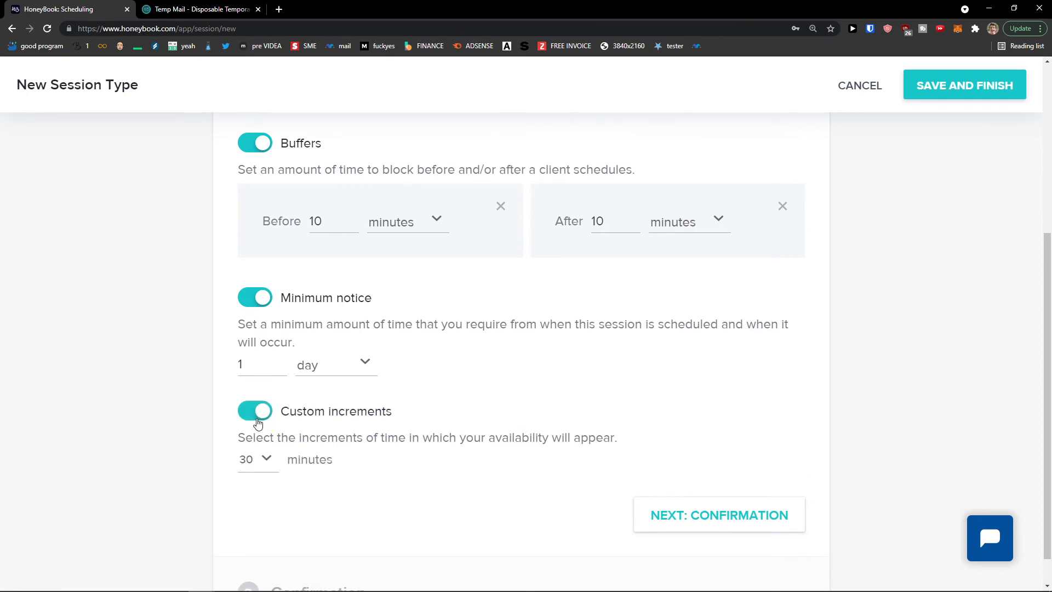
left_click(258, 419)
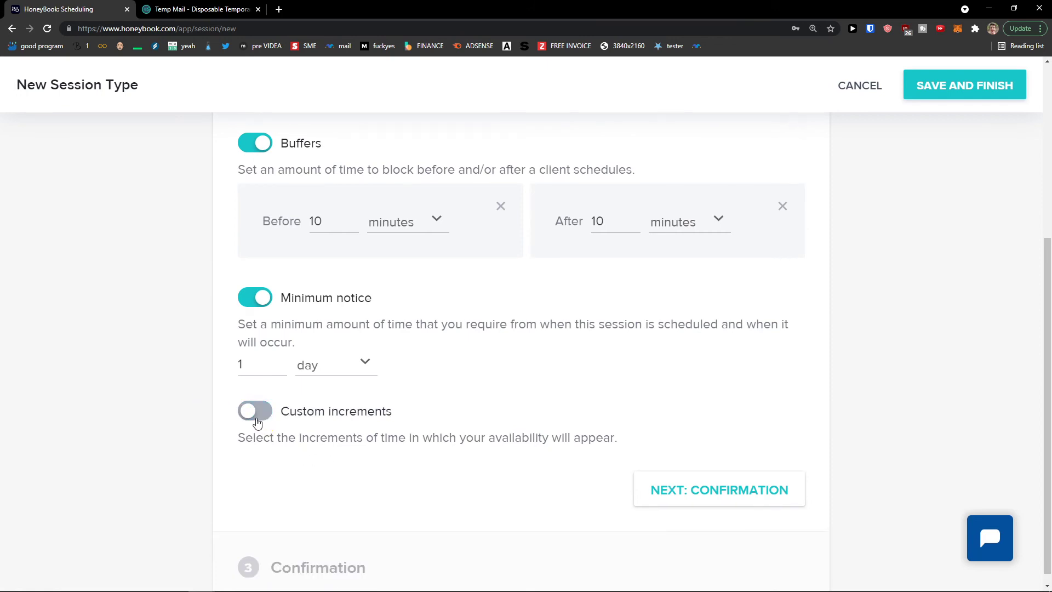
Review the Confirmation step's email settings and save the Follow up meeting session type
left_click(734, 539)
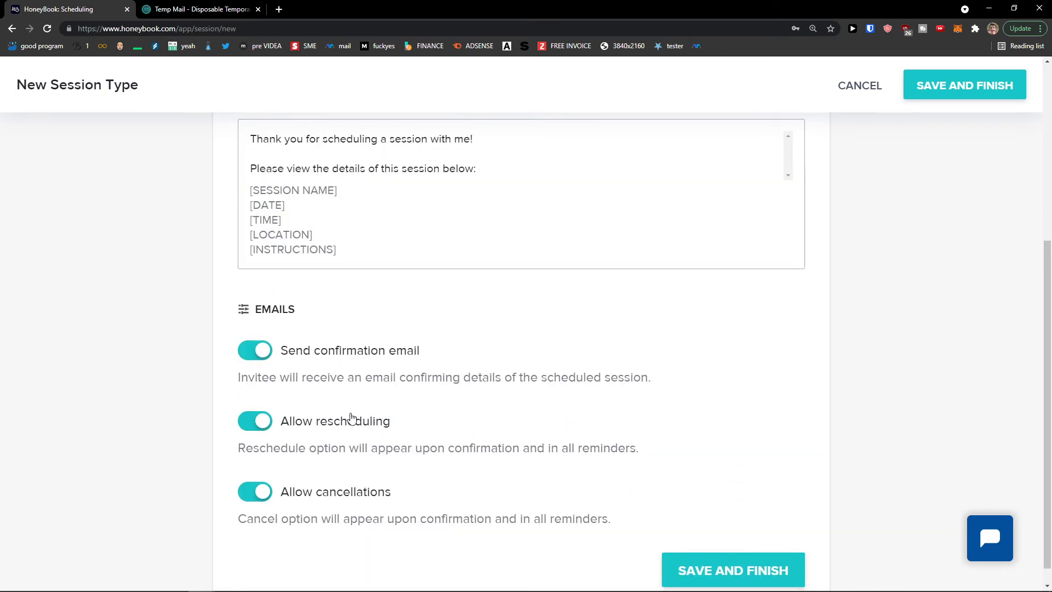
scroll(354, 419, "down", 1)
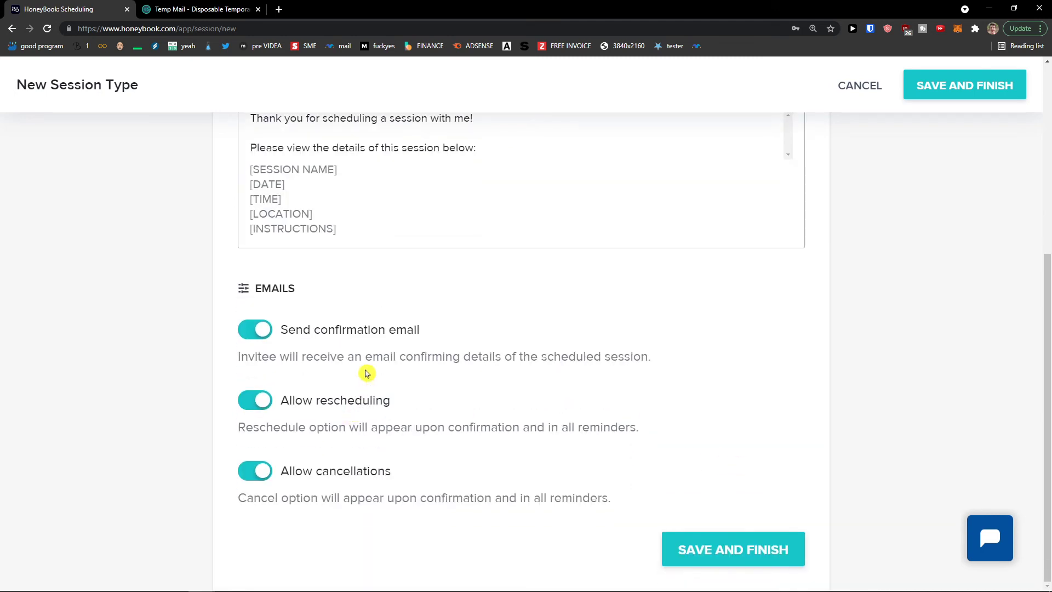
left_click_drag(261, 356, 684, 364)
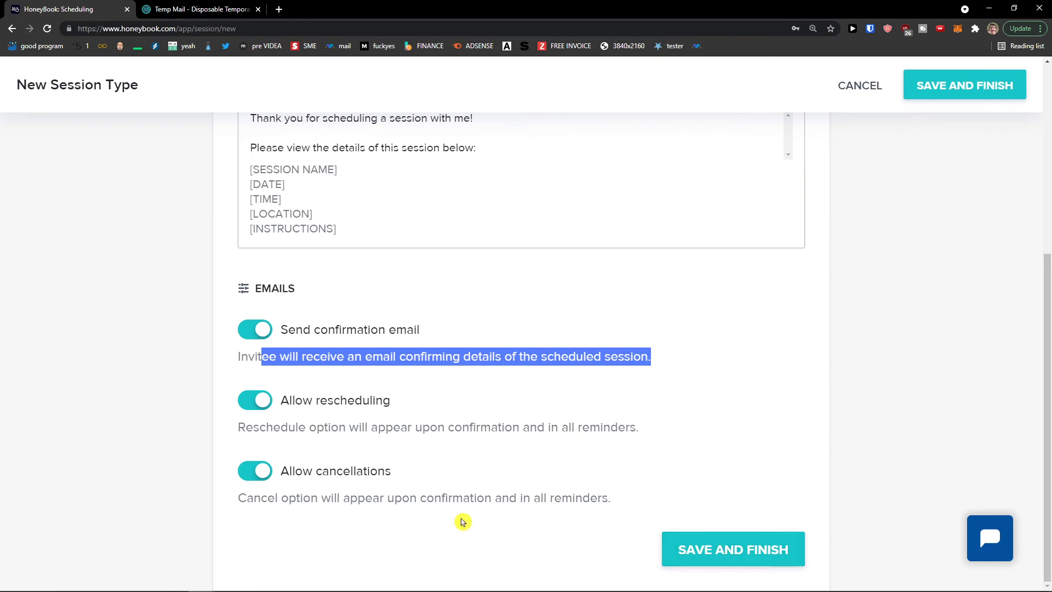
left_click(719, 550)
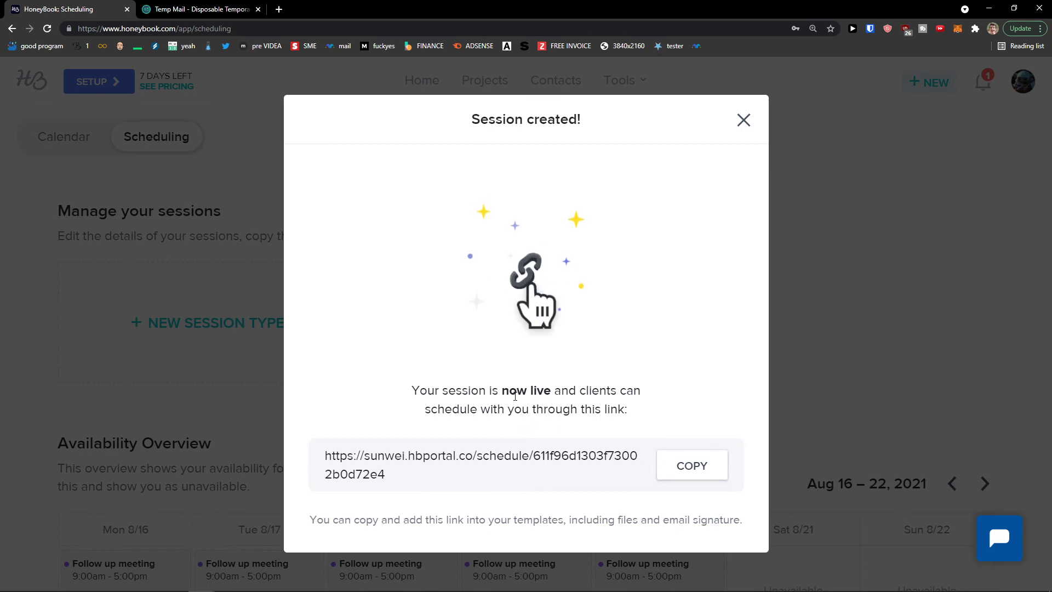
Copy the session's booking link and look over the opened public booking page
left_click(693, 466)
left_click(743, 120)
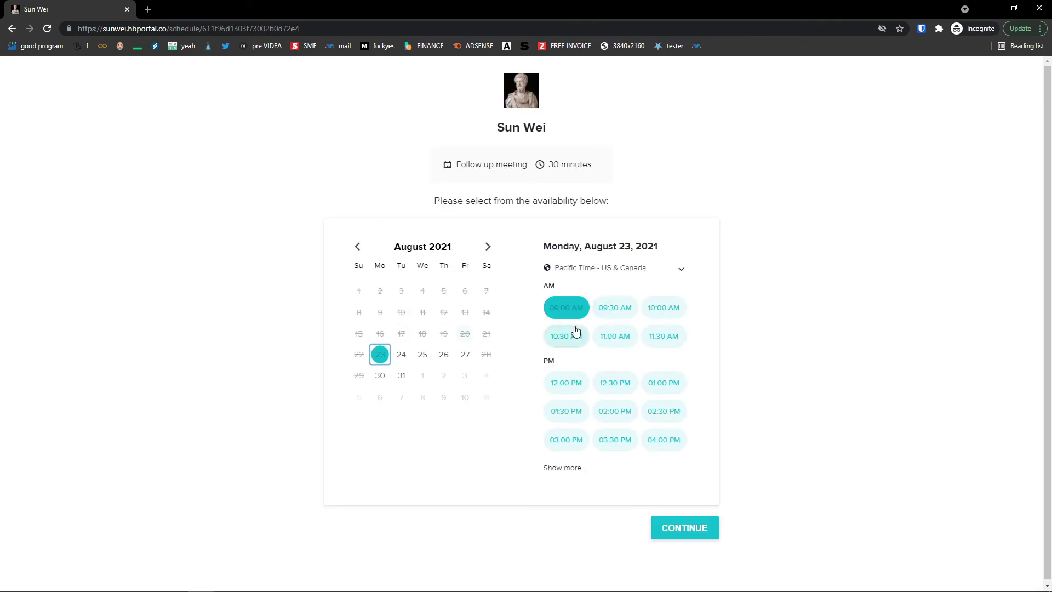
left_click_drag(549, 127, 489, 126)
left_click(405, 112)
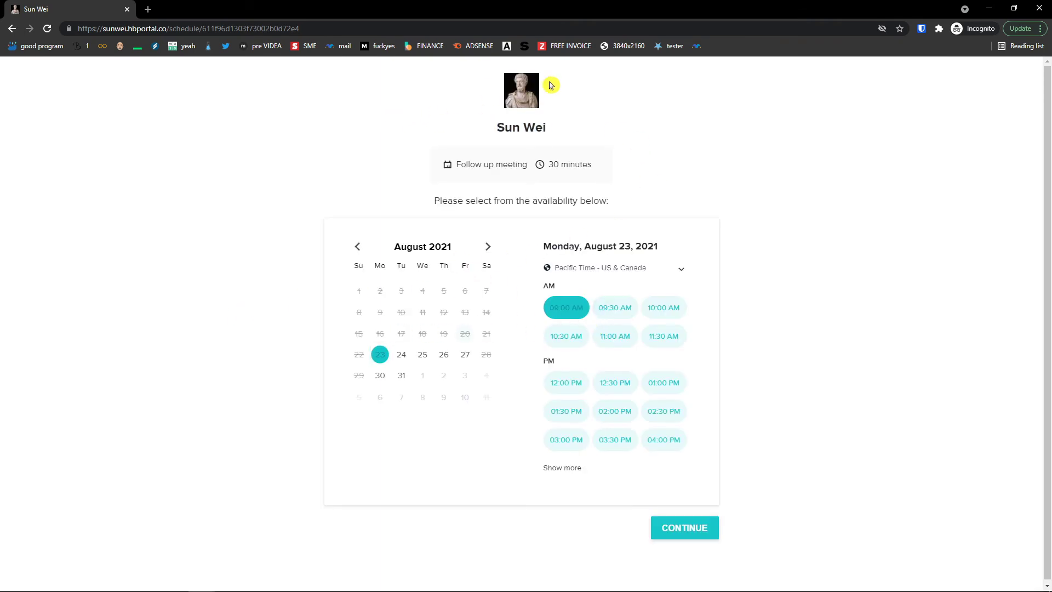
left_click_drag(427, 202, 623, 210)
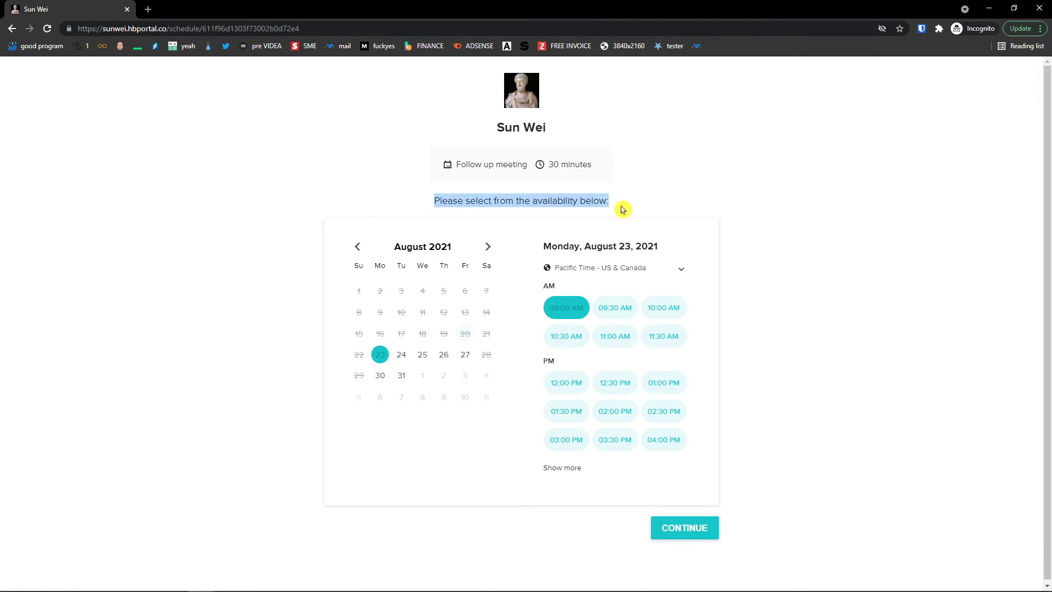
Try dates August 23–27 and the 09:30, 11:00 and 12:30 slots, then continue
left_click(401, 355)
left_click(423, 355)
left_click(444, 356)
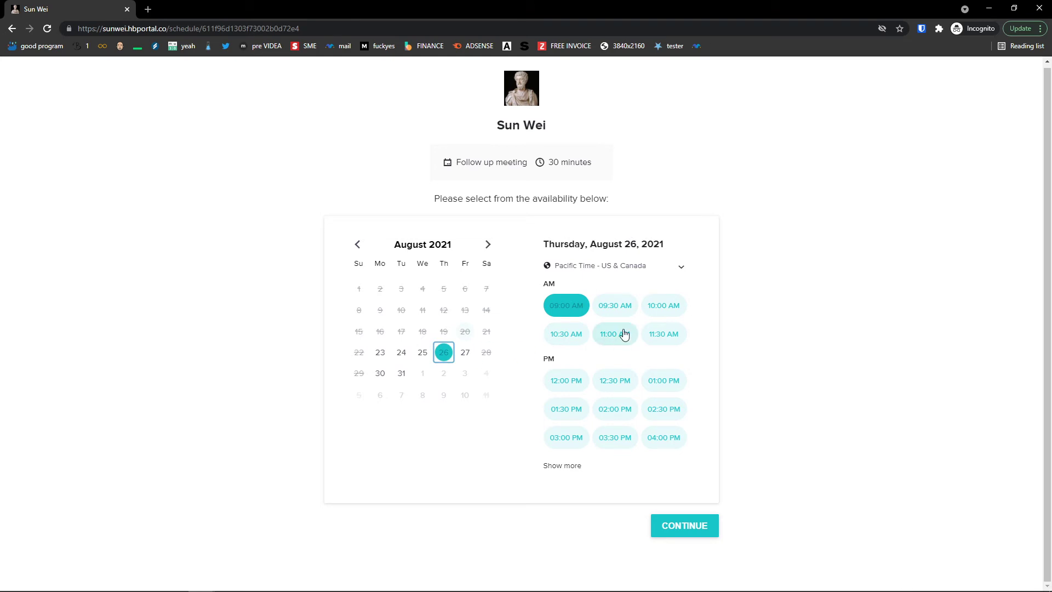
left_click(465, 352)
left_click(379, 352)
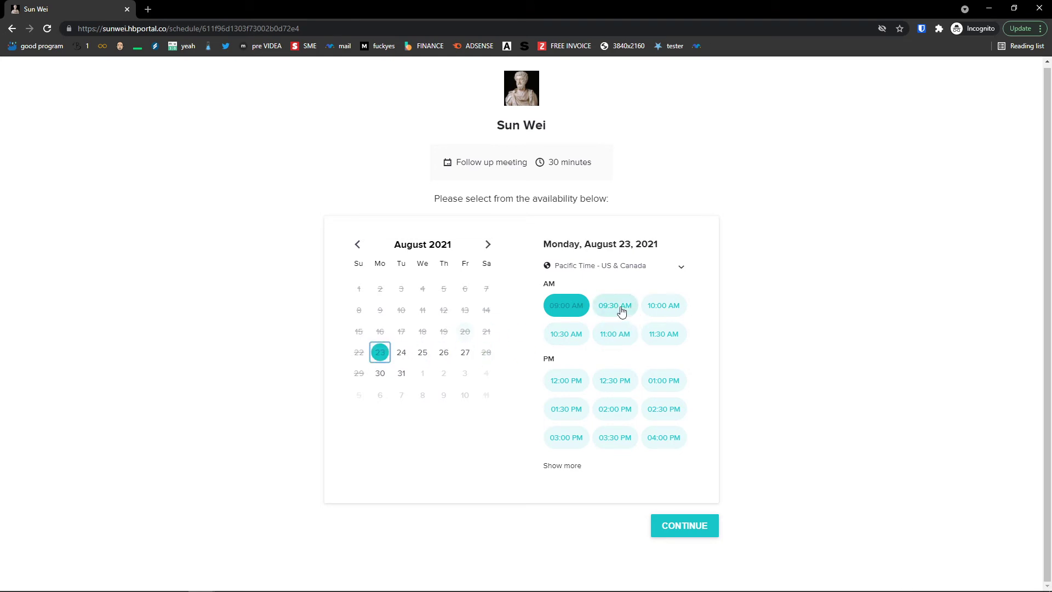
left_click(618, 310)
left_click(615, 334)
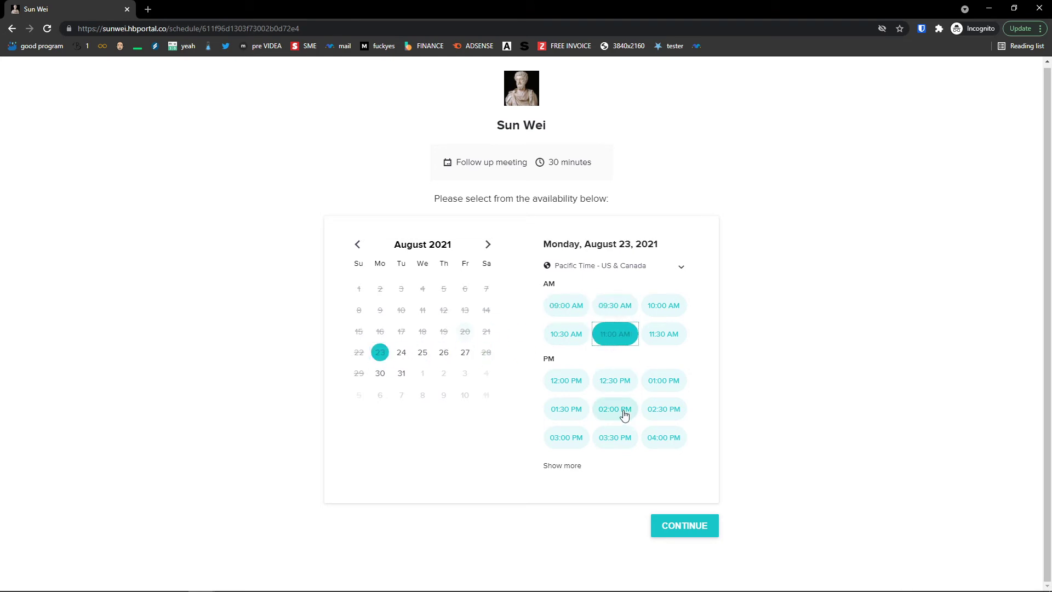
left_click(612, 390)
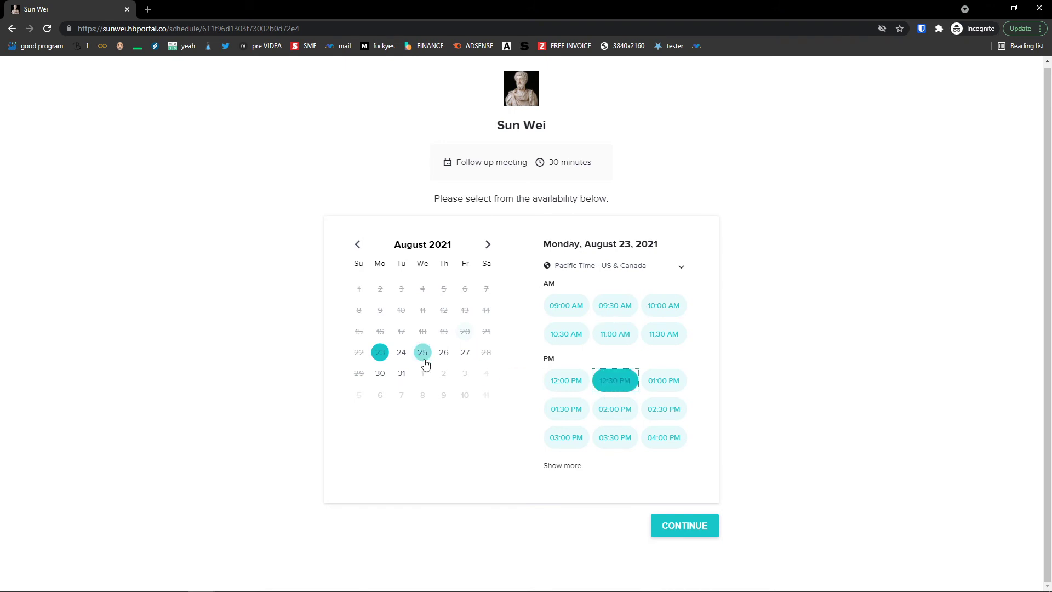
left_click(686, 530)
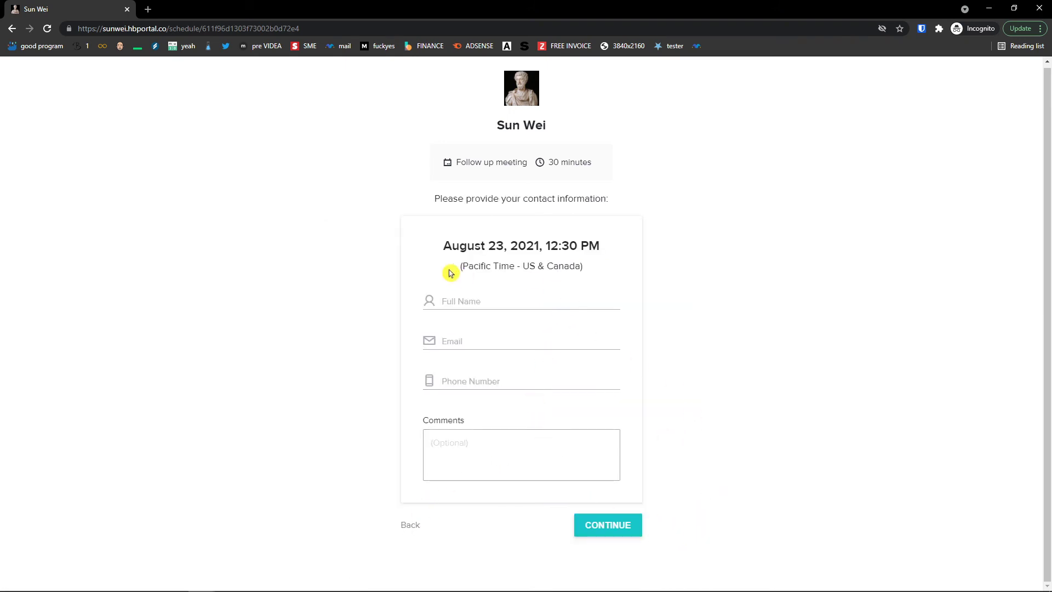
Go back and book August 31, 2021 at 09:30 AM instead, continuing to contact details
left_click_drag(451, 273, 582, 275)
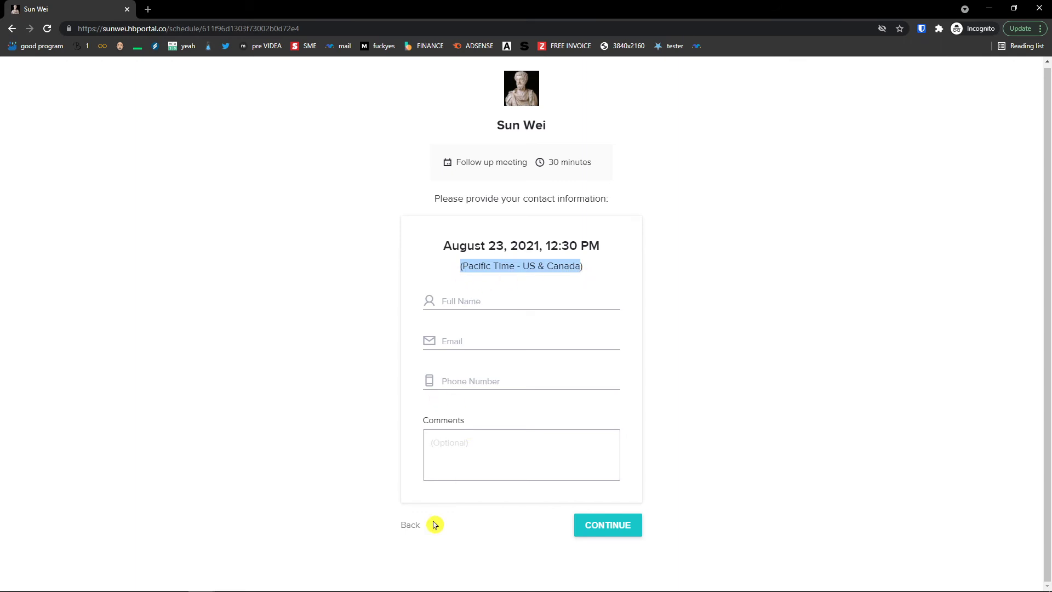
left_click(412, 524)
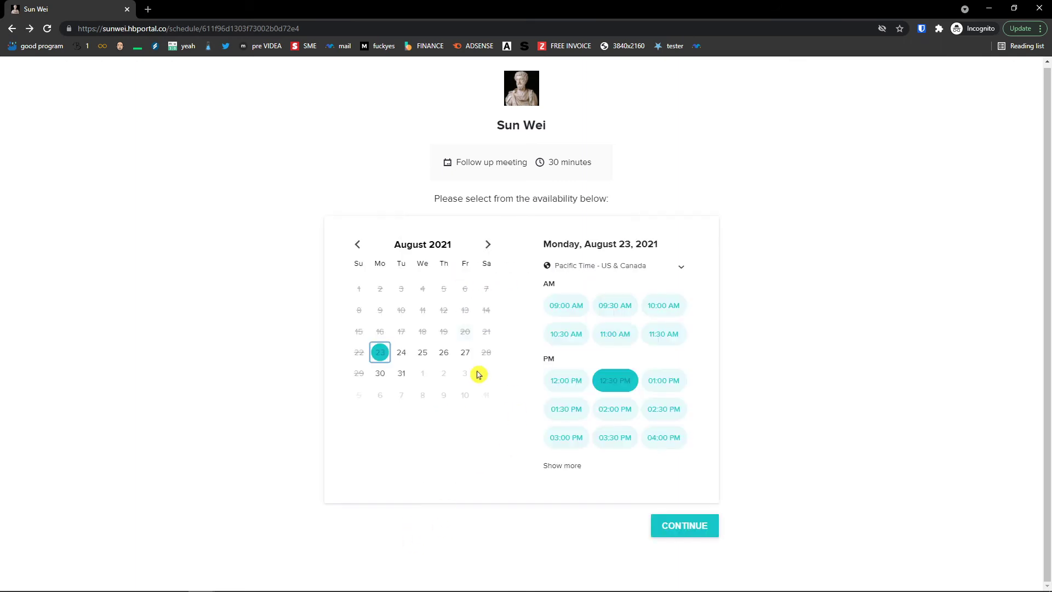
left_click(449, 354)
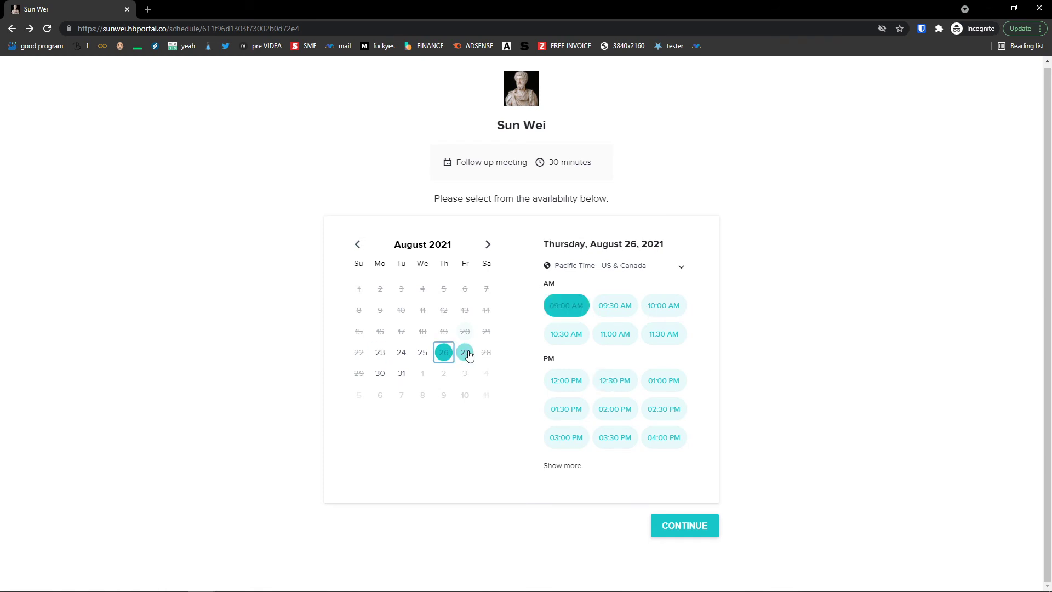
left_click(467, 354)
left_click(379, 373)
left_click(401, 373)
left_click(609, 307)
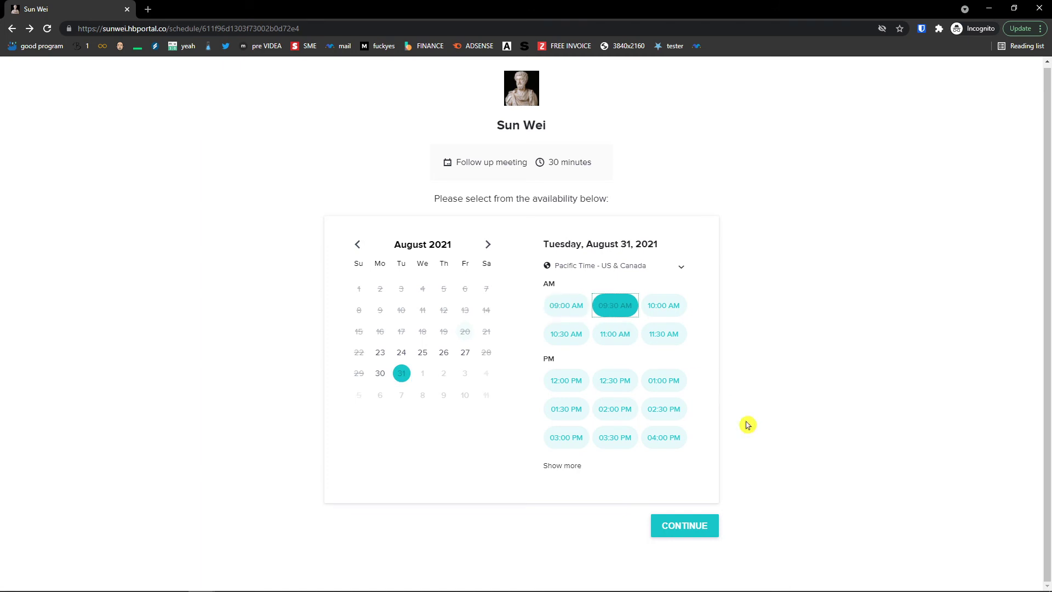
left_click(673, 529)
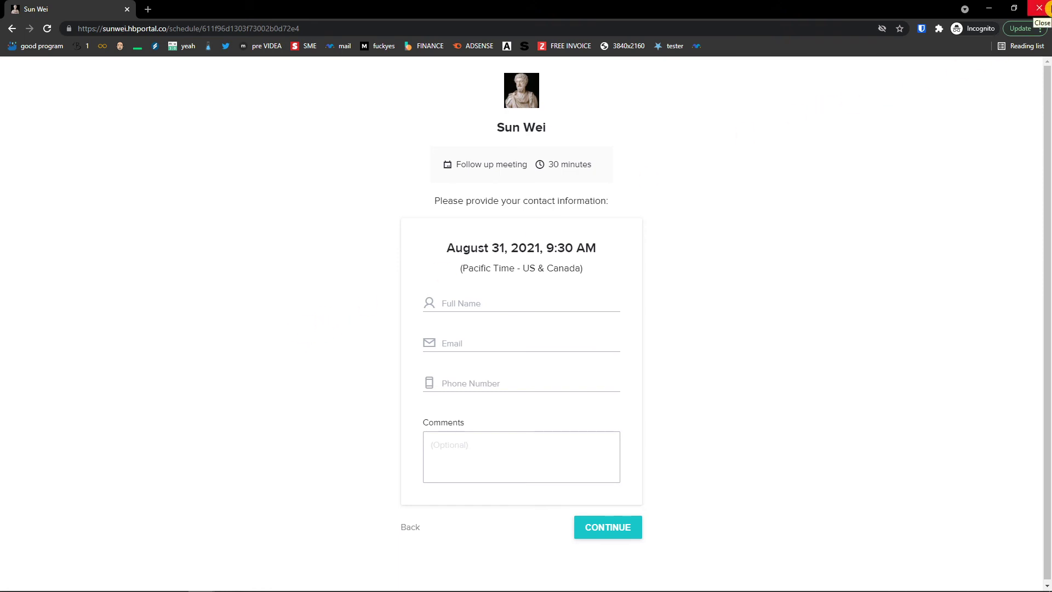
Close the booking window and pass through Calendar and Scheduling to Task Management
left_click(1039, 8)
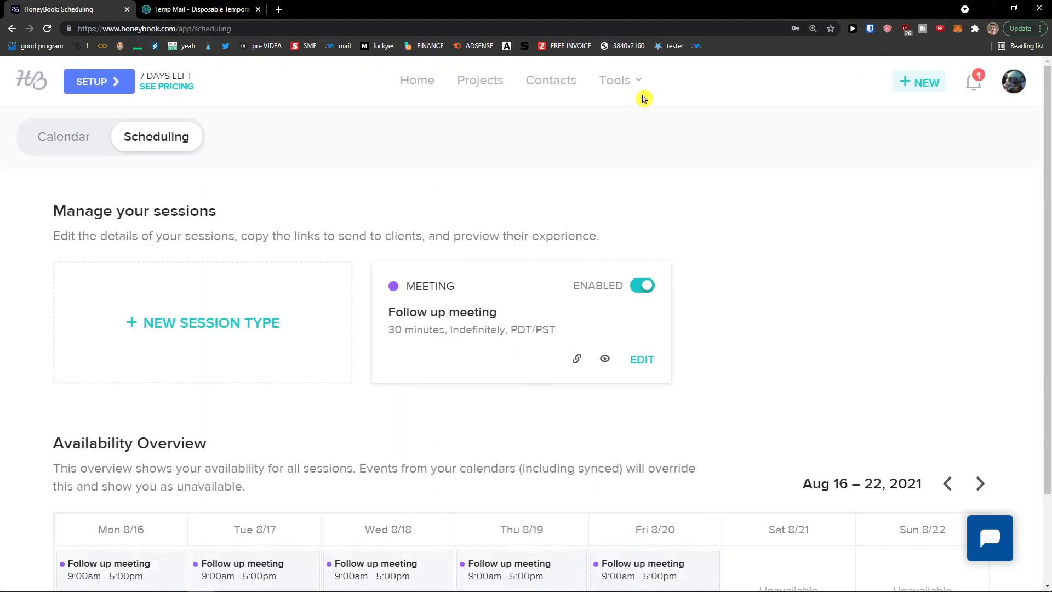
left_click(68, 139)
left_click(630, 84)
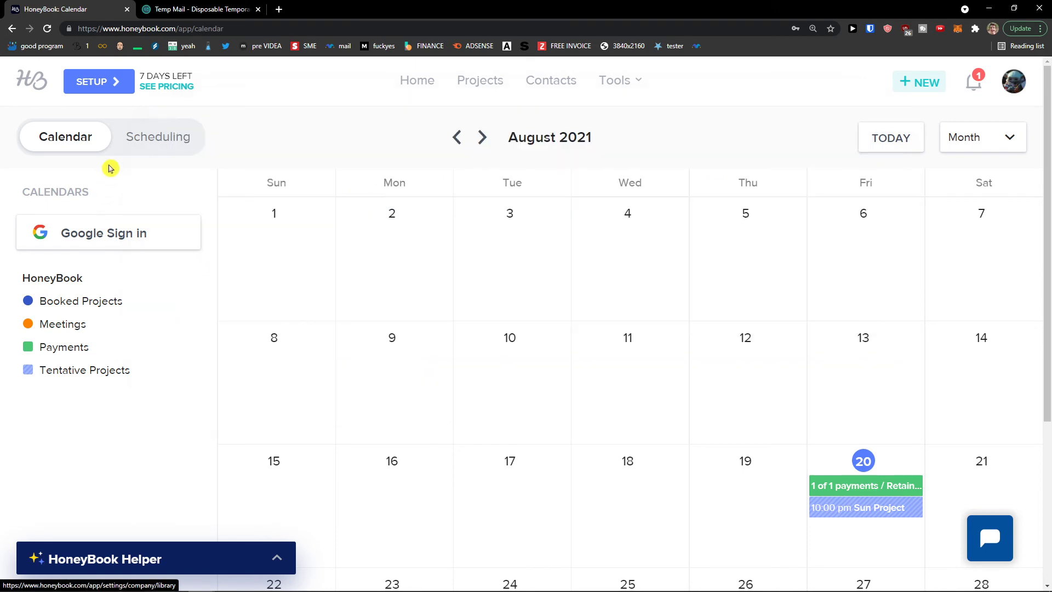
left_click(634, 85)
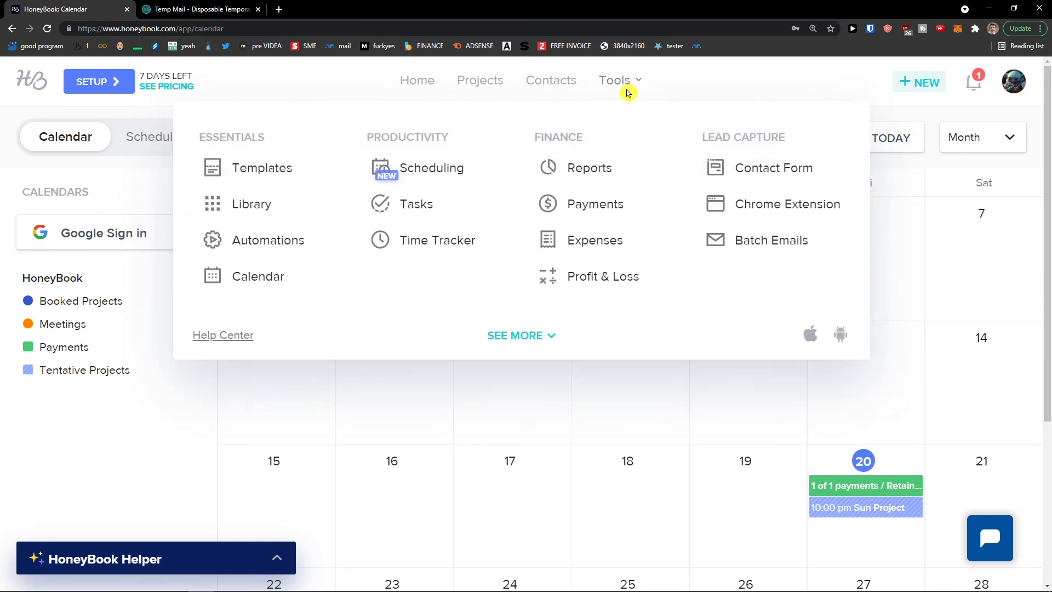
left_click(423, 171)
scroll(377, 184, "down", 2)
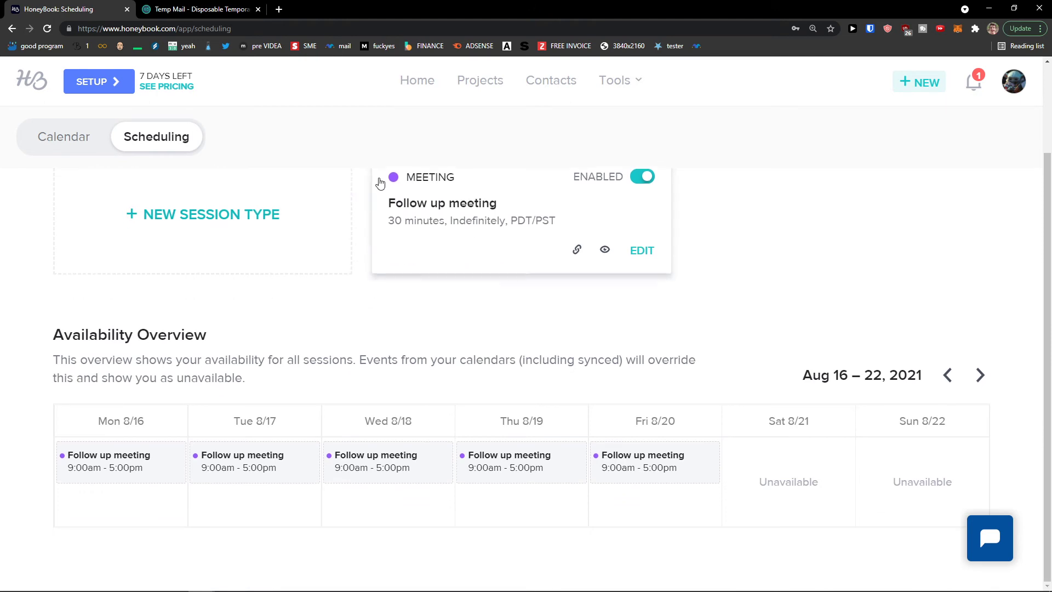
scroll(362, 217, "up", 2)
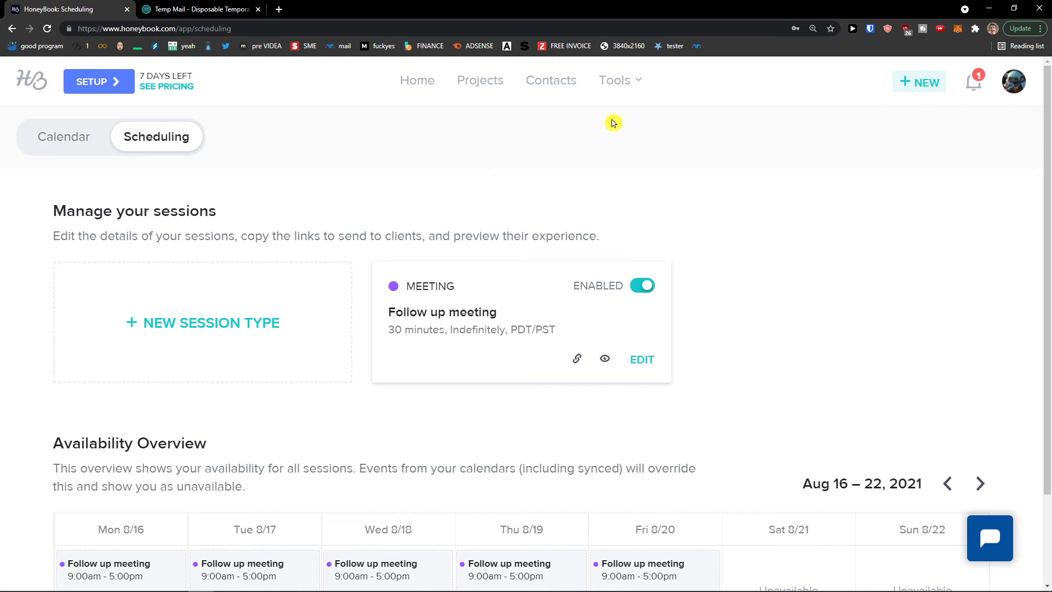
left_click(624, 82)
left_click(433, 200)
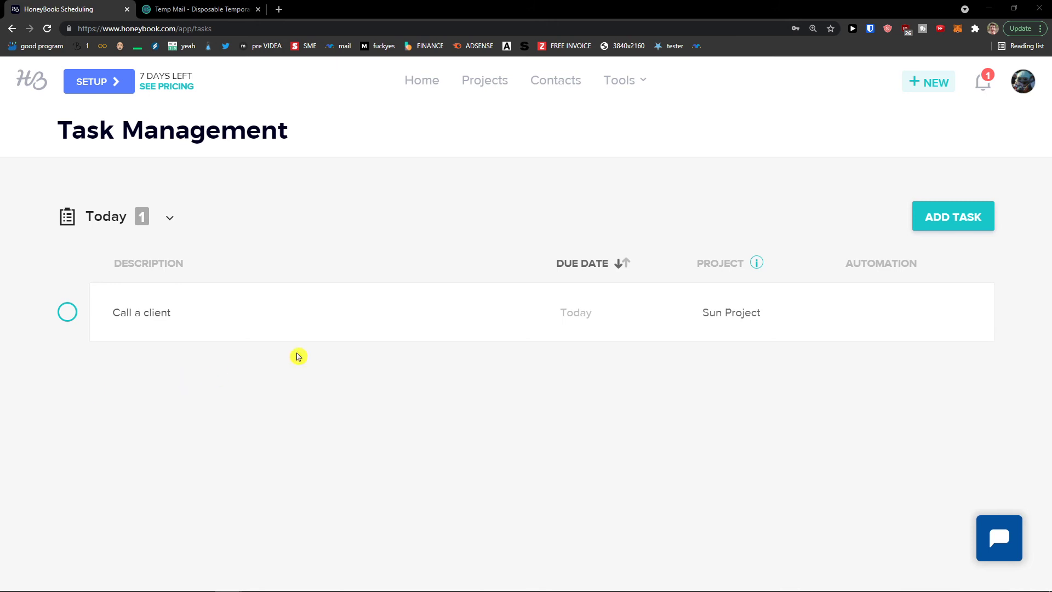
Add a new task described as 'Please get lunch with client'
left_click(941, 223)
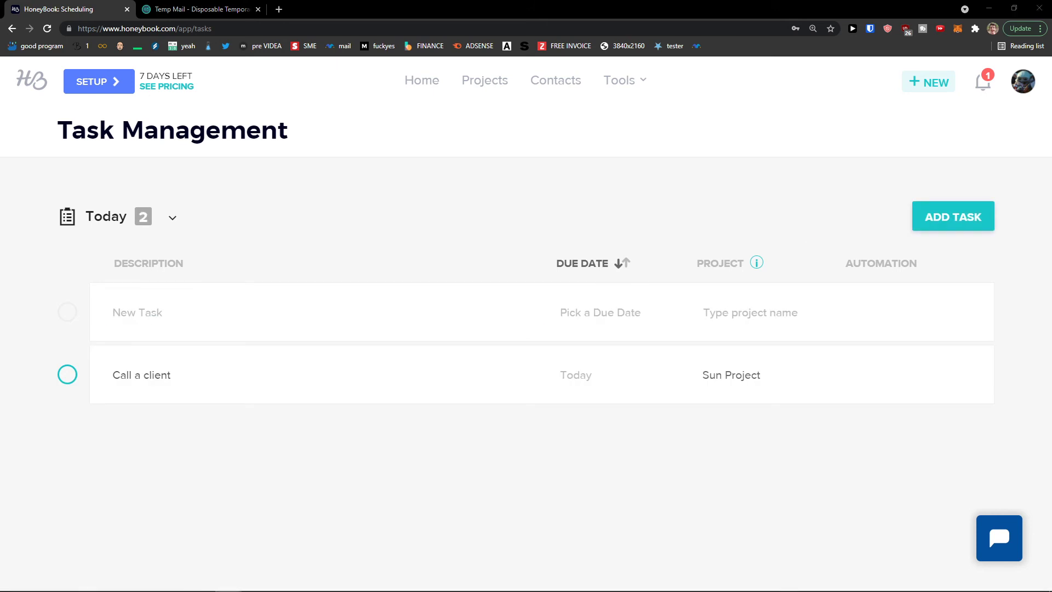
left_click(199, 321)
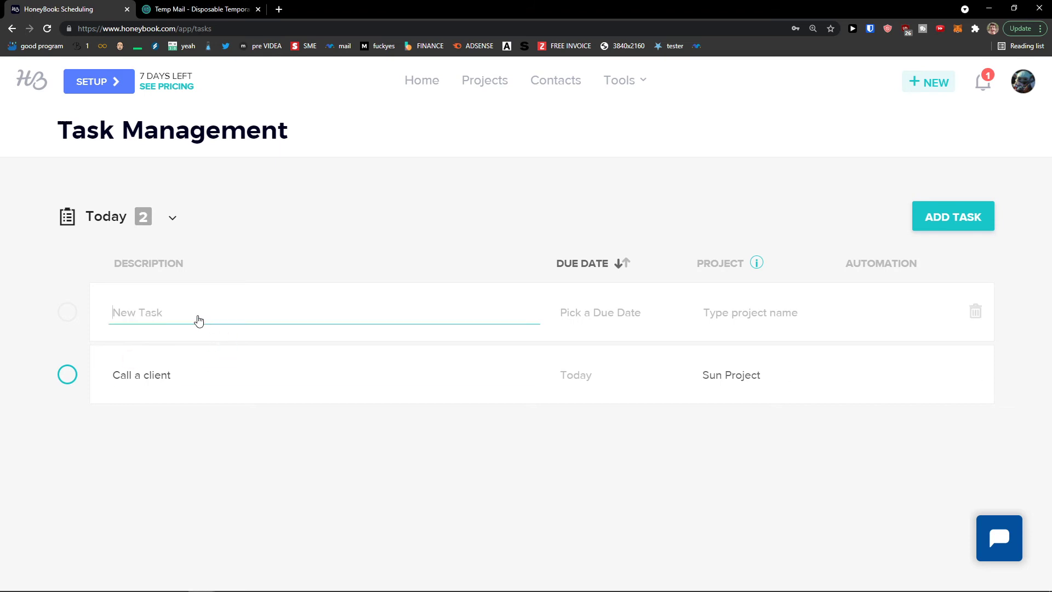
type("P")
type("Lease get lunch with client")
key("Return")
Give the lunch task a due date of August 23, 2021 and link it to Sun Project
left_click(625, 312)
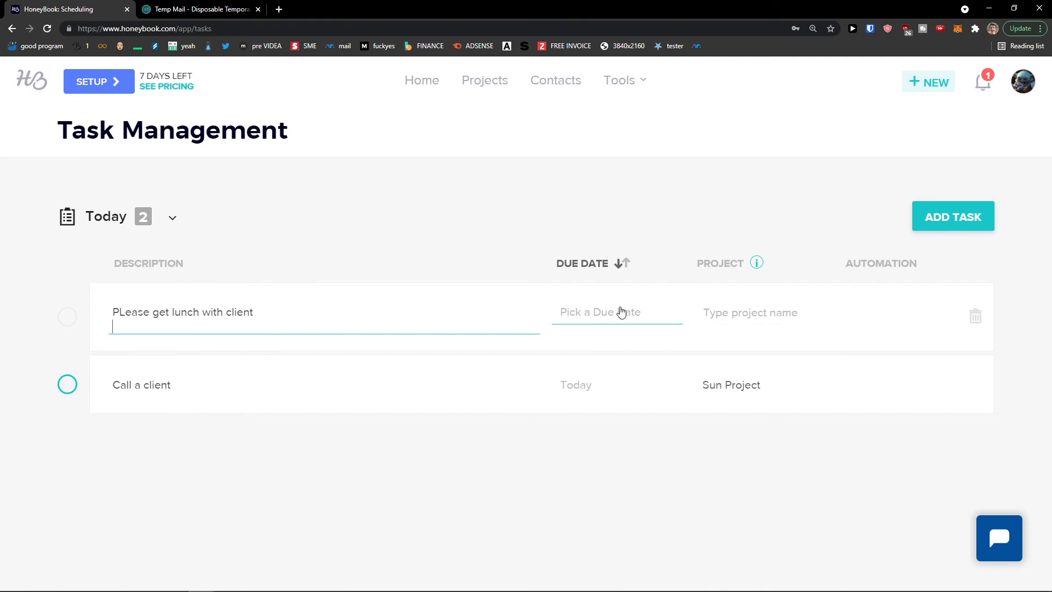
left_click(585, 448)
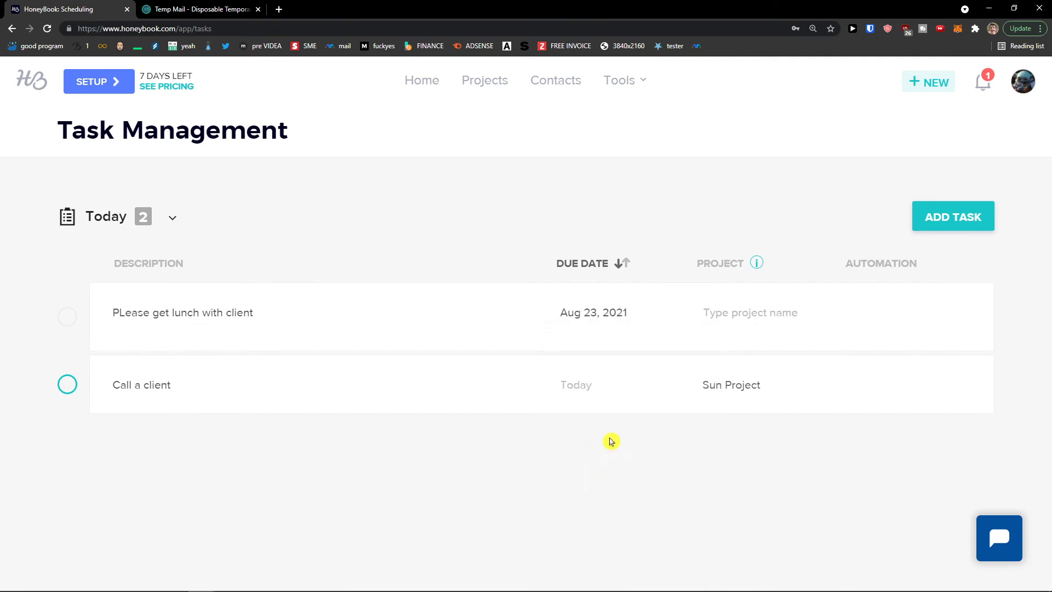
type("Sun Project")
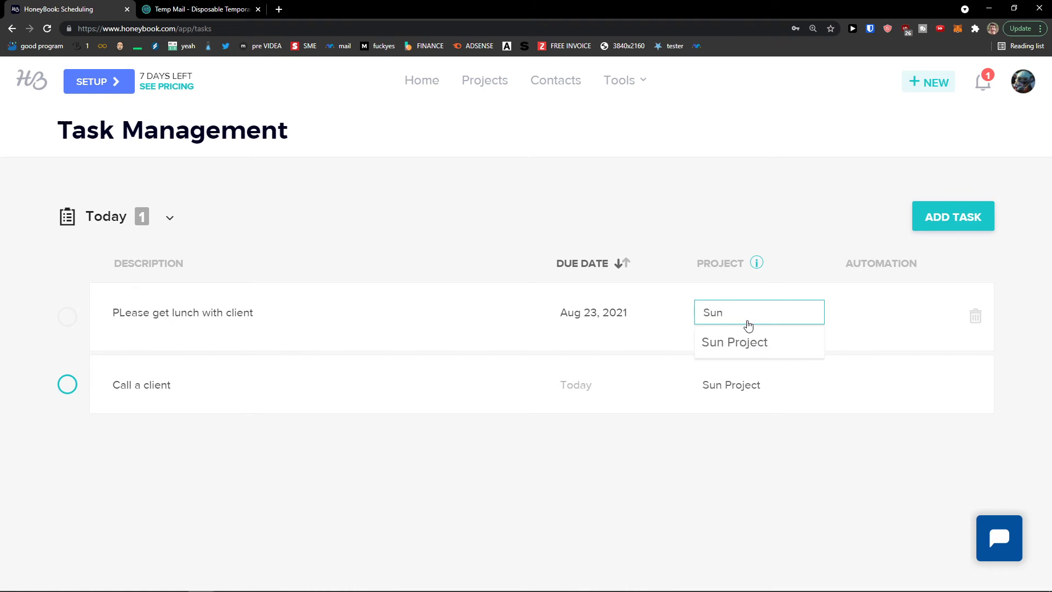
left_click(751, 341)
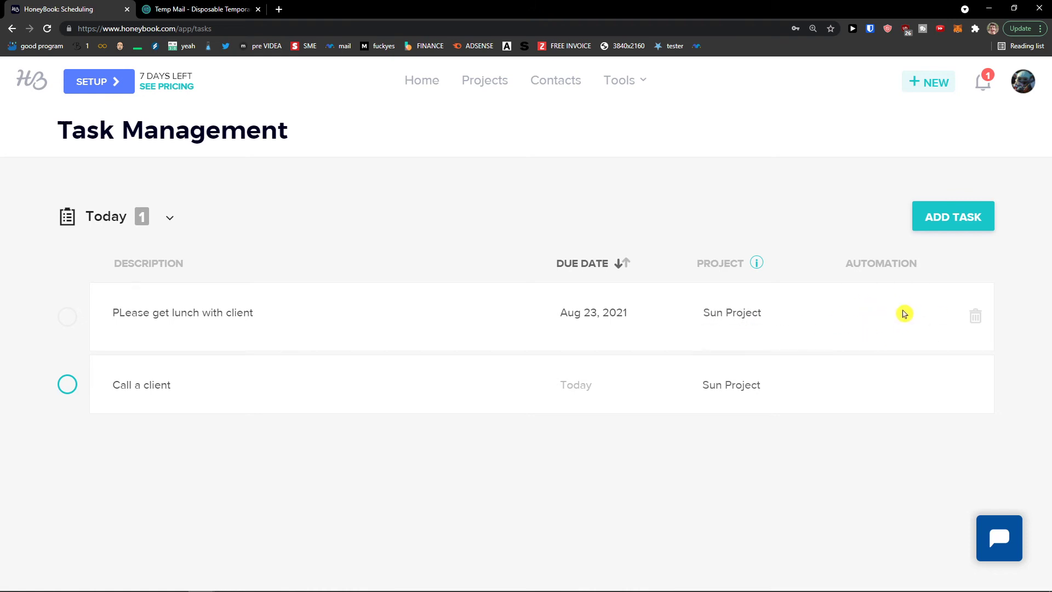
Mark the lunch task complete, filter to completed tasks, then go to Tools > Time Tracker
left_click(67, 317)
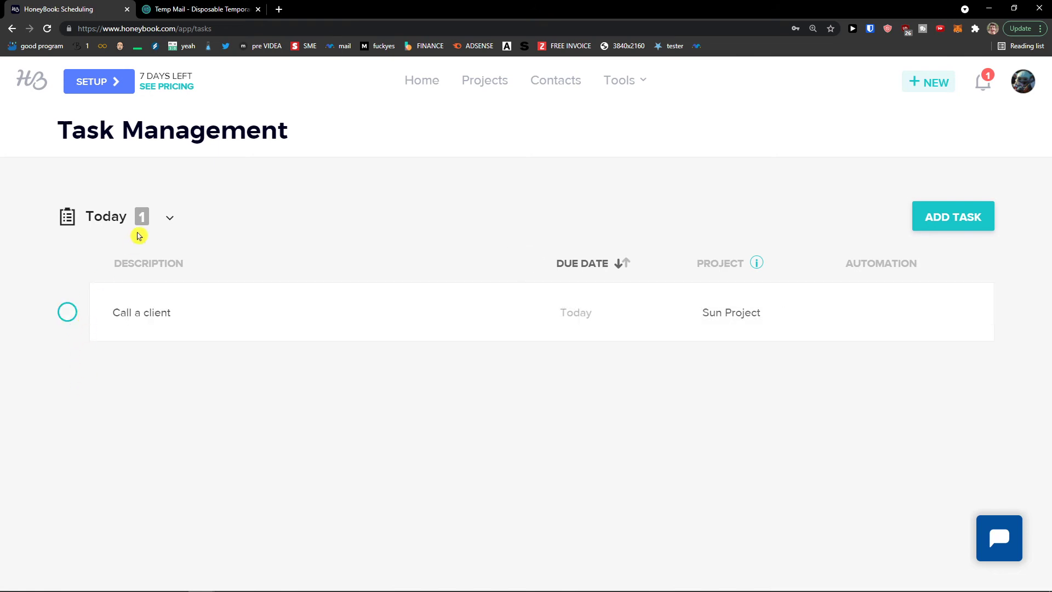
left_click(155, 225)
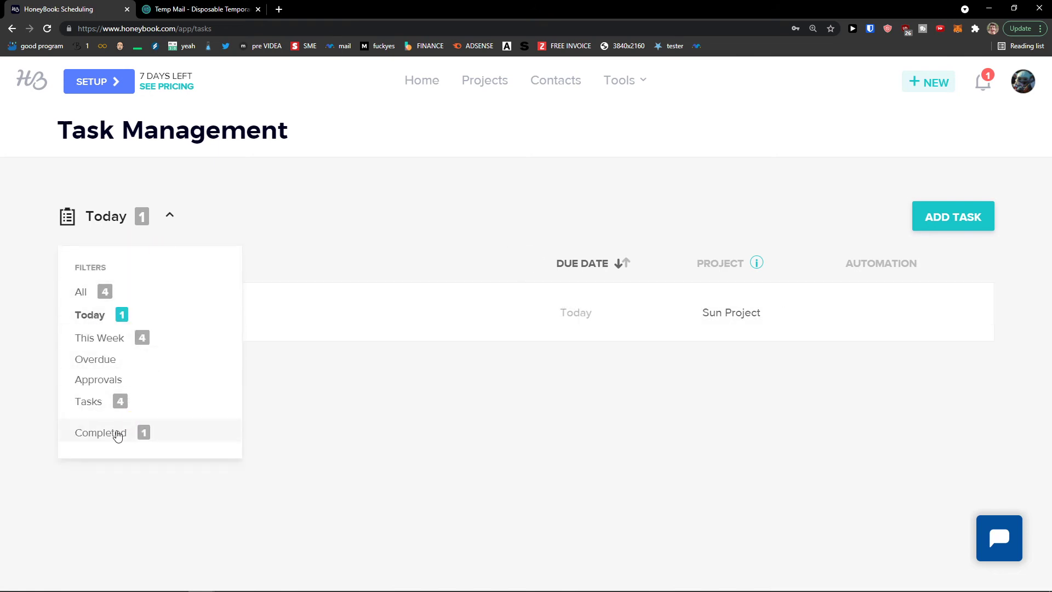
left_click(119, 433)
left_click(136, 215)
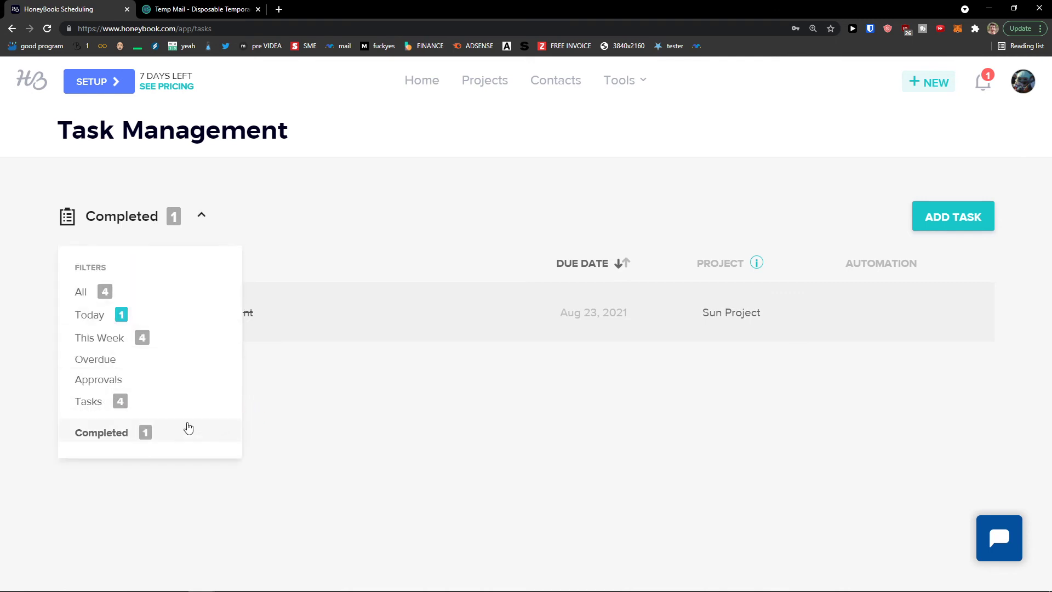
left_click(641, 83)
left_click(453, 244)
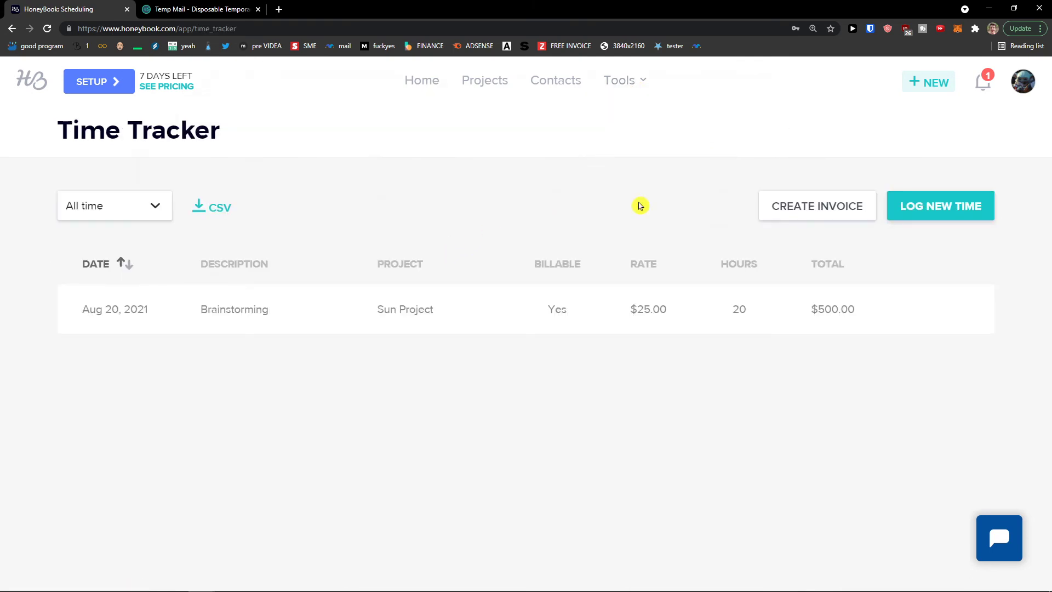
Log a Sketching time entry for Sun Project: 5 hours at $10 per hour
left_click(902, 206)
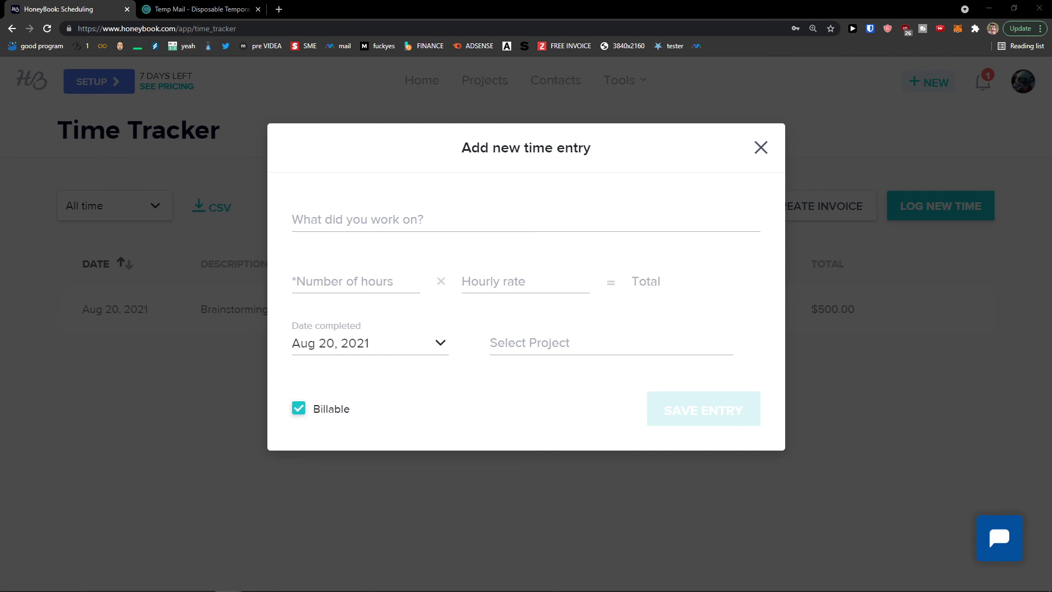
left_click(376, 285)
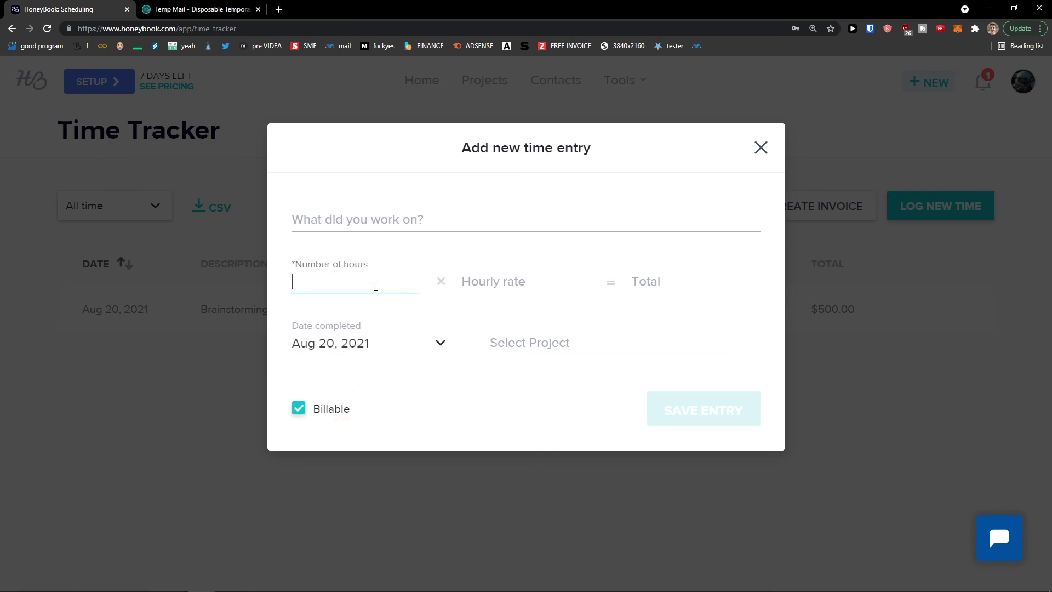
type("5")
left_click(462, 280)
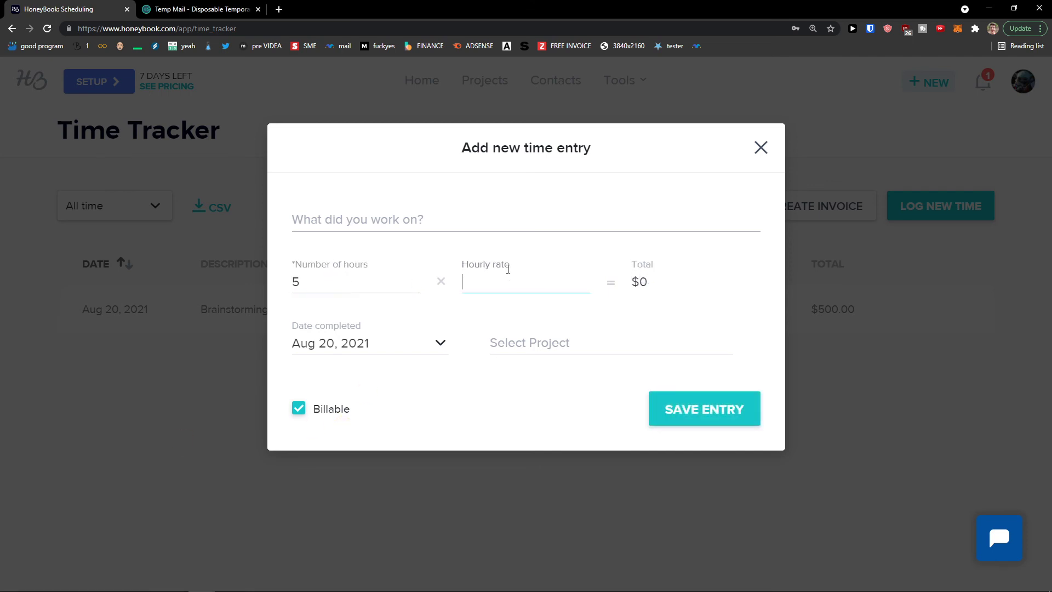
left_click(446, 224)
type("Skeetching")
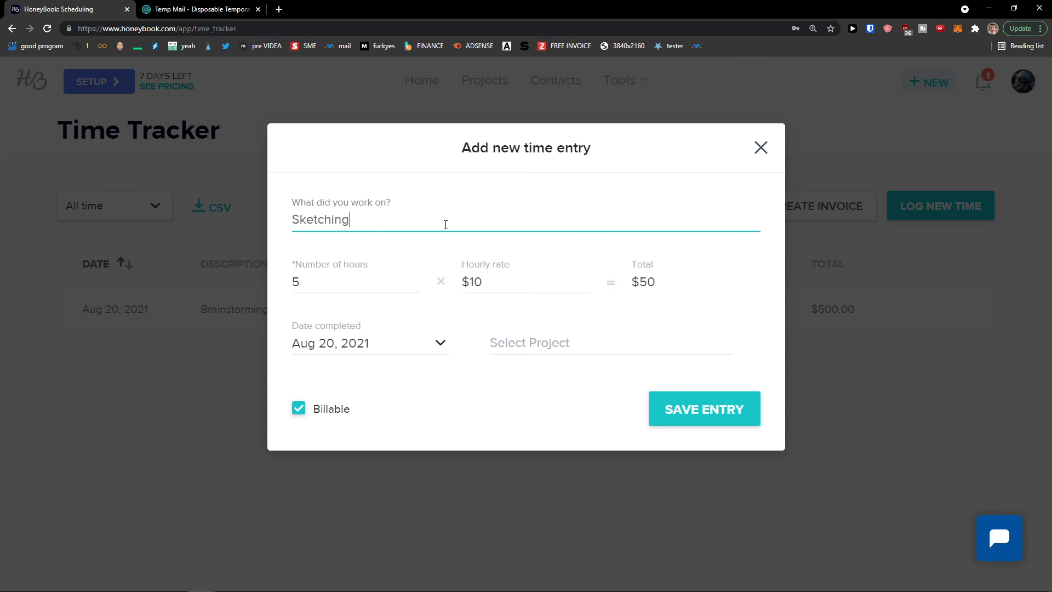
left_click(542, 347)
type("Sun")
left_click(550, 370)
left_click(664, 412)
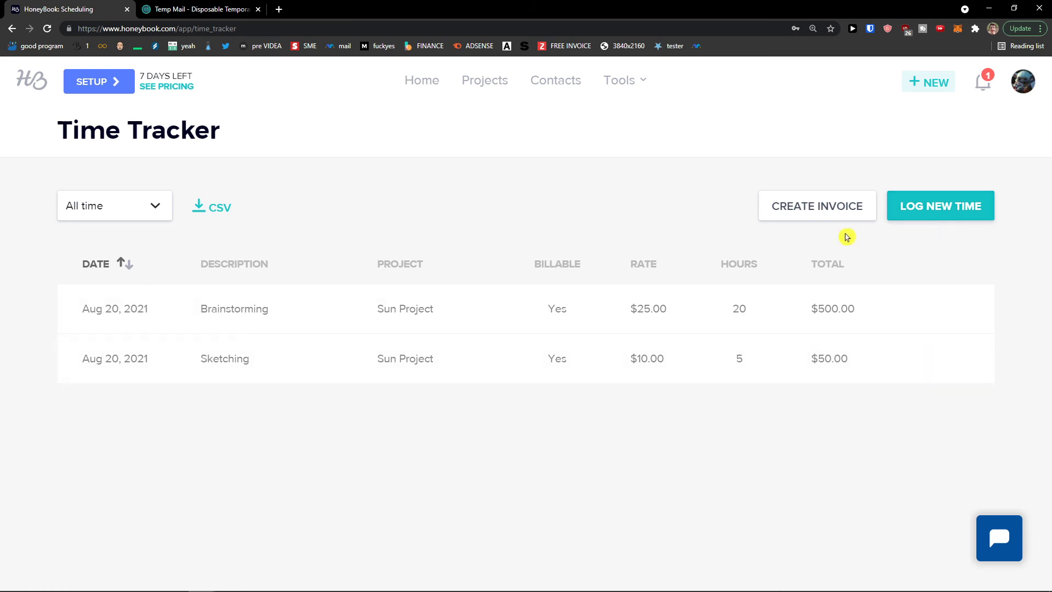
Start an invoice from the tracked time and pick Sun Project as its project
left_click(804, 215)
left_click(555, 226)
type("Sun")
left_click(544, 252)
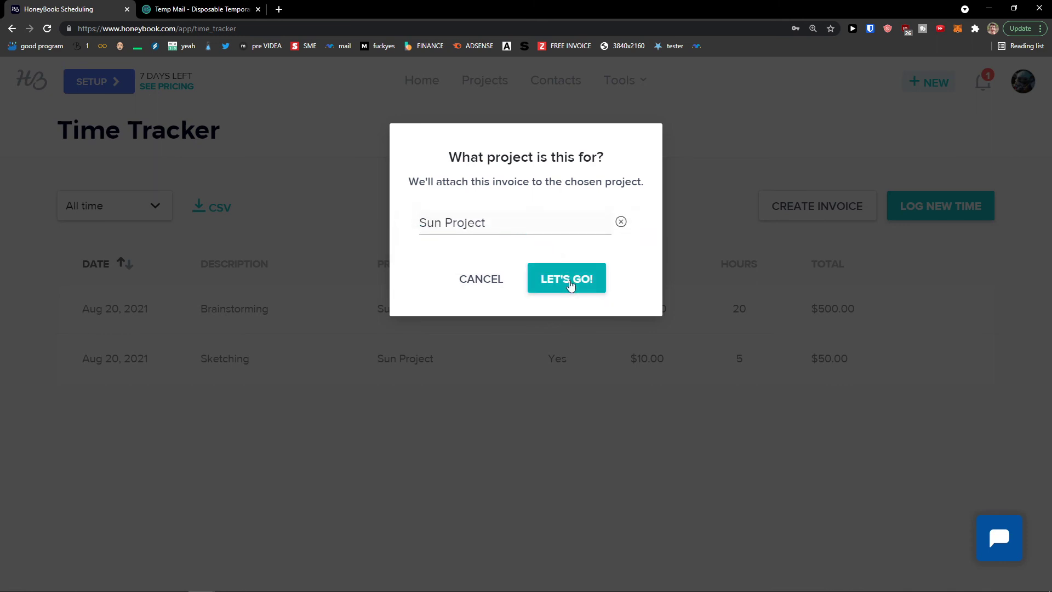
Open the Sun Project invoice, toggle the Brainstorming entry off and back on, then return to Time Tracker
left_click(569, 283)
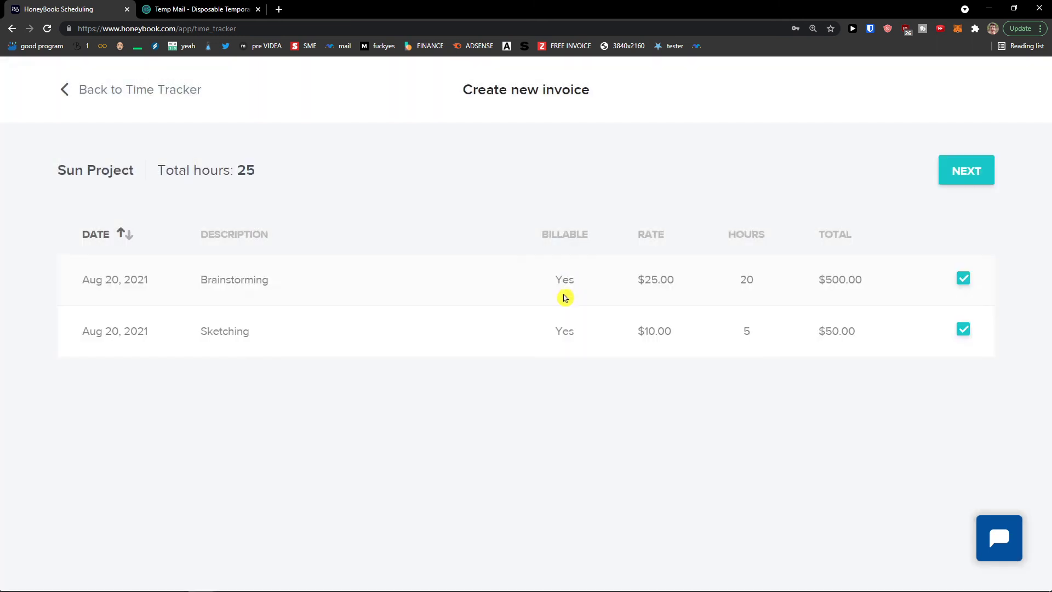
left_click(963, 280)
left_click(962, 280)
left_click(66, 94)
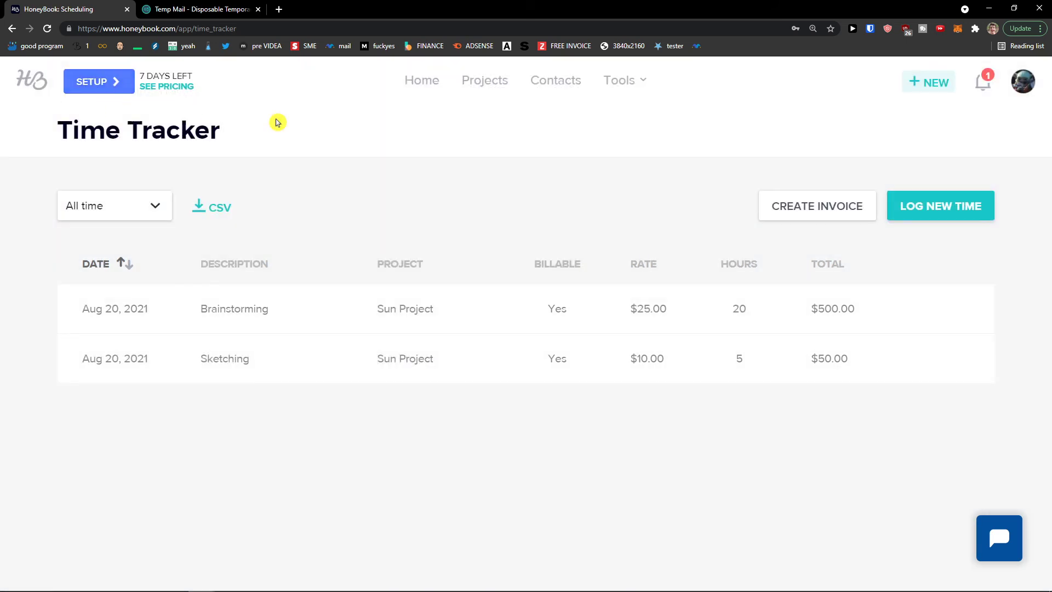
left_click(618, 83)
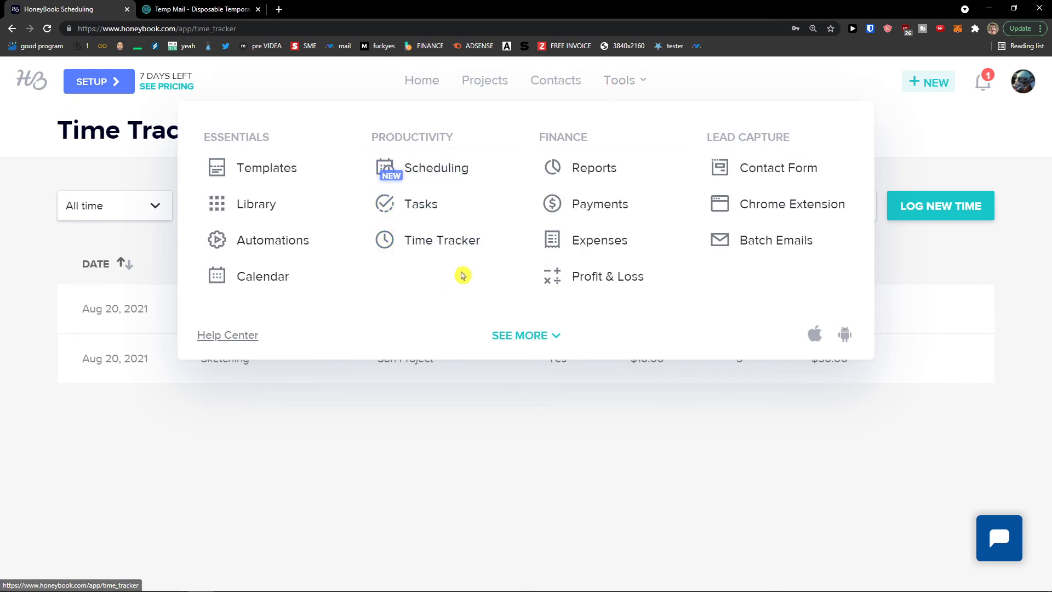
Browse the Reports page charts, including the leads value and lead conversion rate tabs
left_click(581, 181)
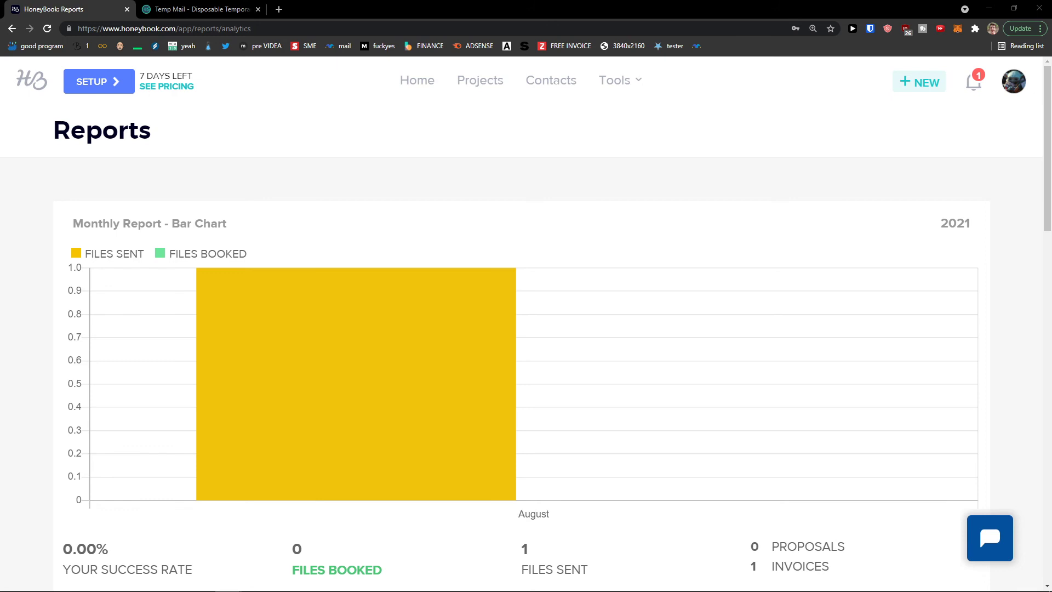
scroll(385, 362, "down", 5)
scroll(635, 322, "down", 2)
scroll(627, 317, "up", 2)
left_click_drag(102, 369, 370, 375)
left_click(370, 375)
scroll(340, 357, "up", 4)
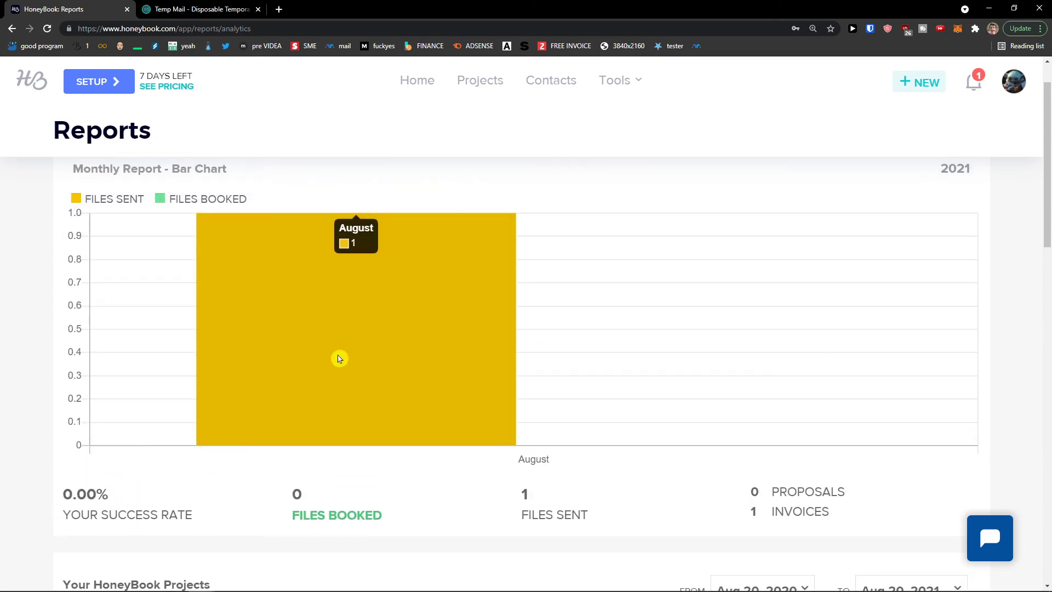
scroll(339, 358, "up", 1)
scroll(359, 368, "down", 14)
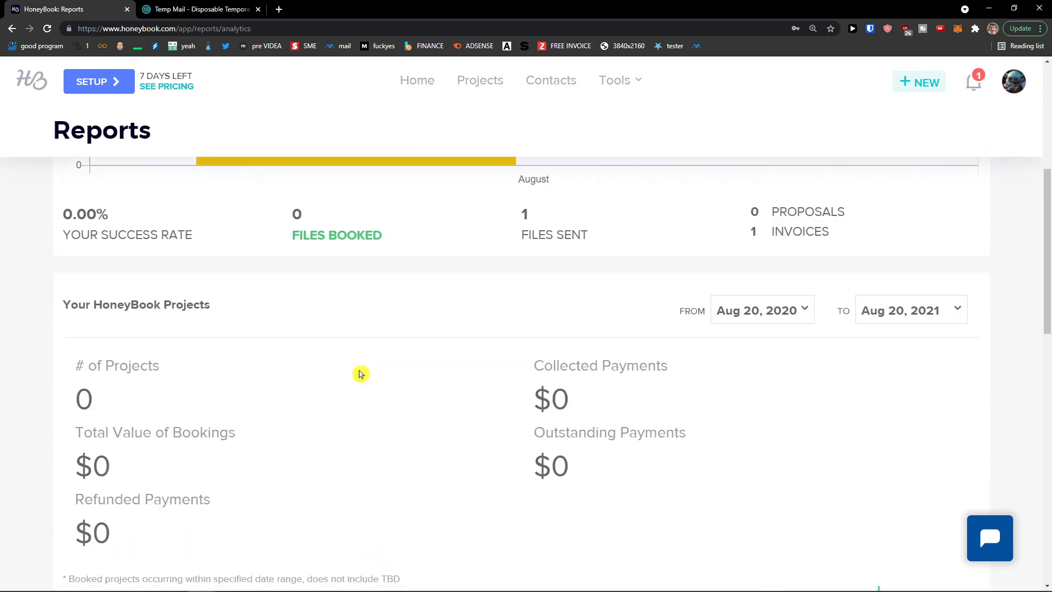
scroll(362, 372, "down", 1)
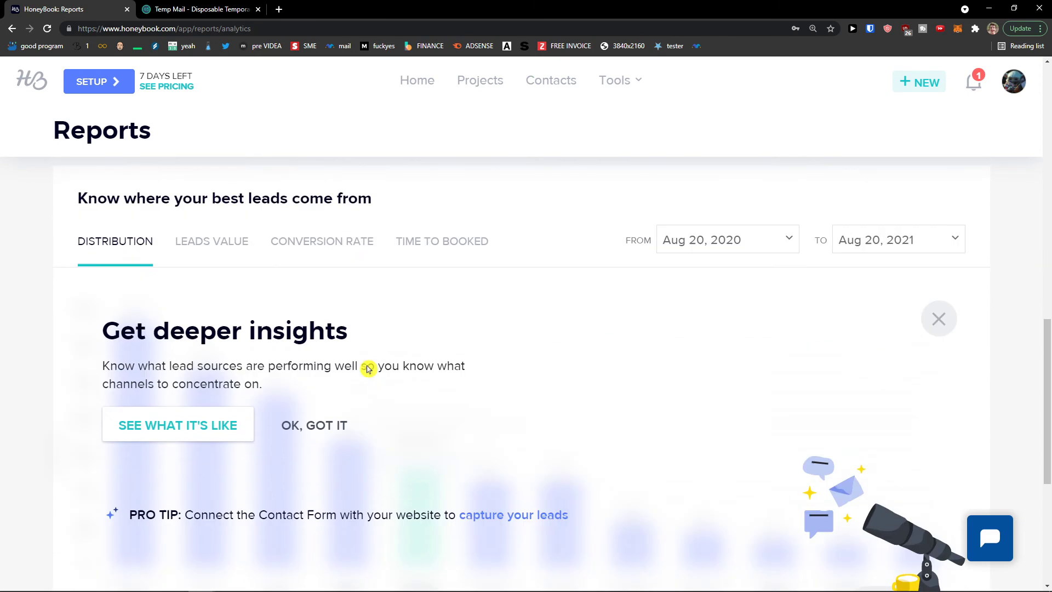
scroll(300, 364, "up", 1)
left_click(208, 294)
left_click(313, 306)
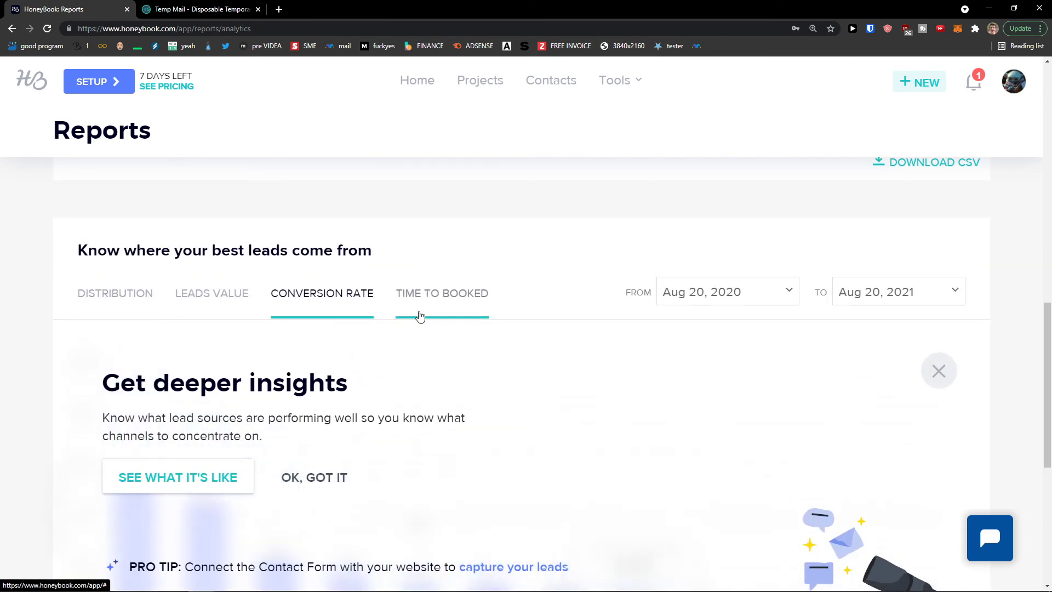
scroll(413, 324, "down", 6)
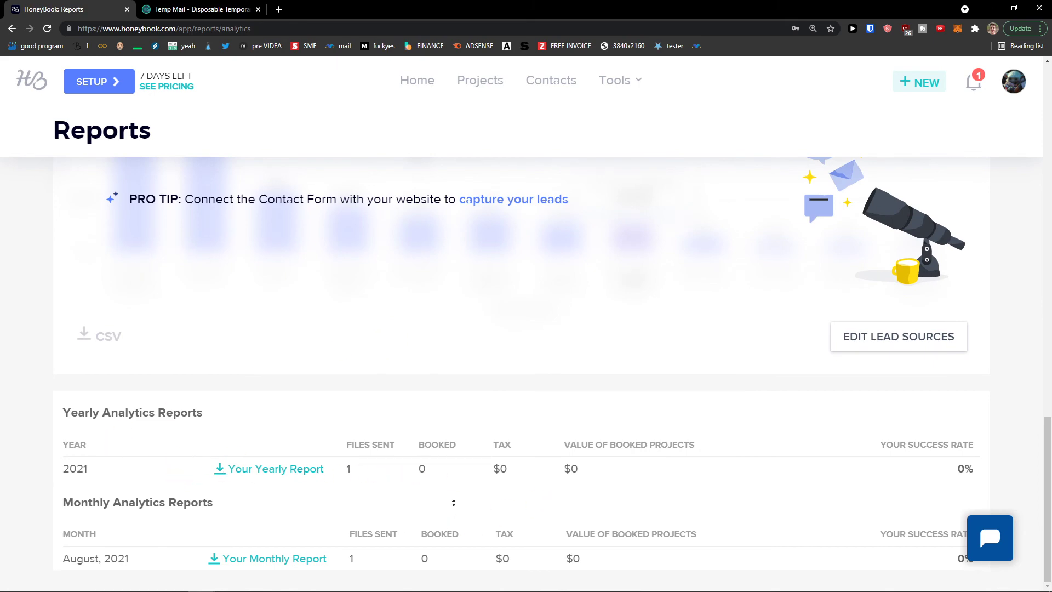
Go to Tools > Payments to see Sun Project's upcoming $1,050 payment
middle_click(460, 411)
middle_click(460, 411)
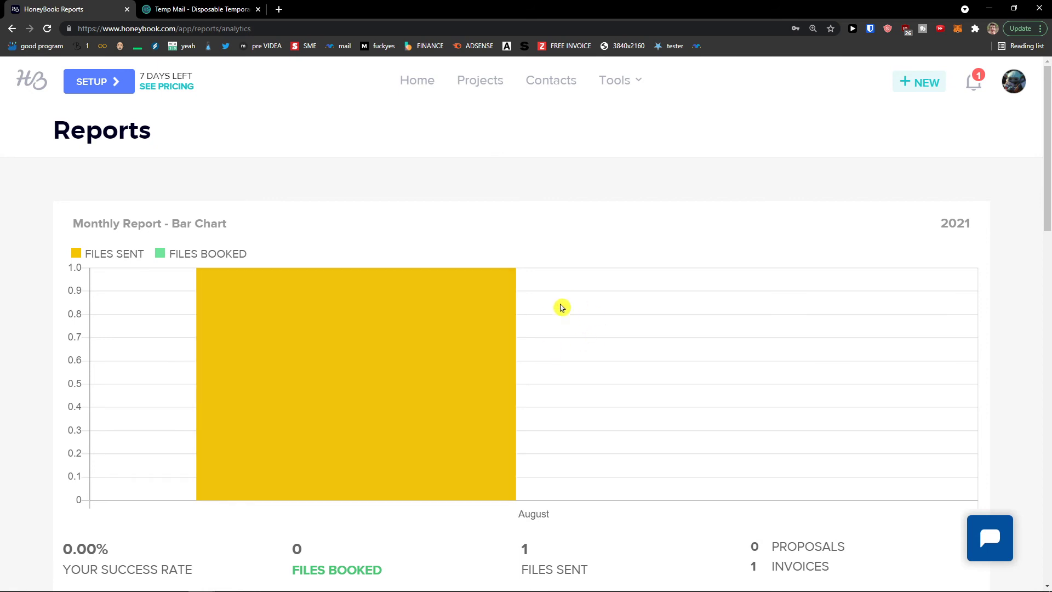
mouse_move(618, 90)
left_click(591, 203)
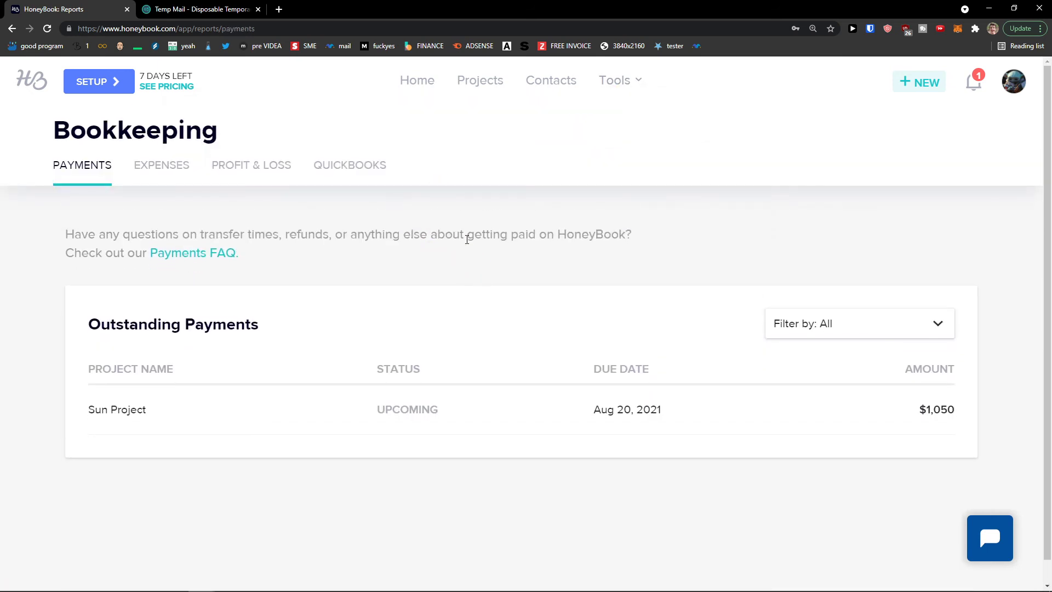
Add a new expense row dated Aug 20, 2021 in the Expenses view
scroll(437, 239, "down", 1)
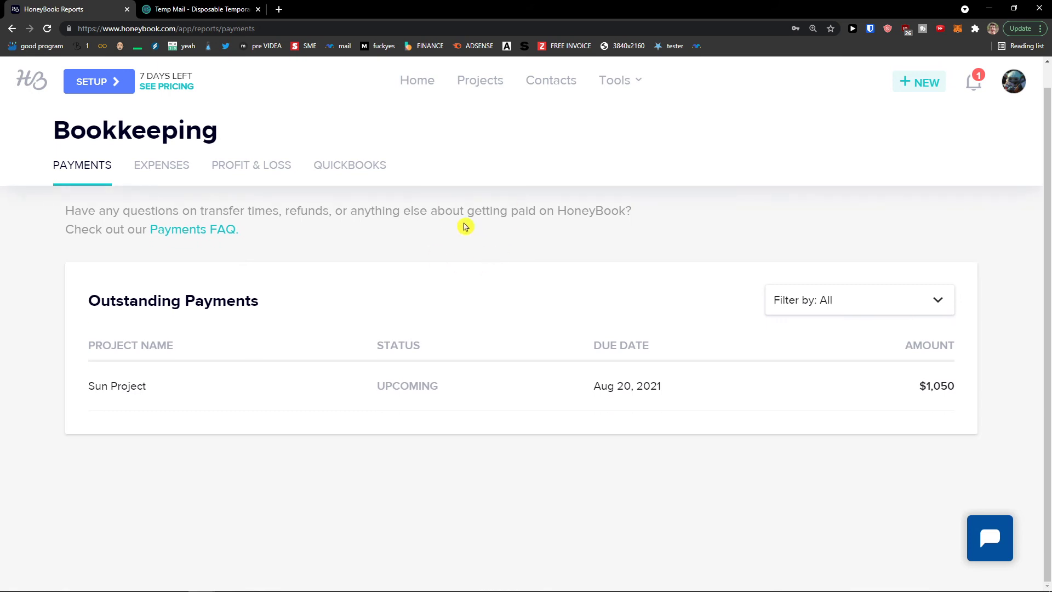
left_click(175, 174)
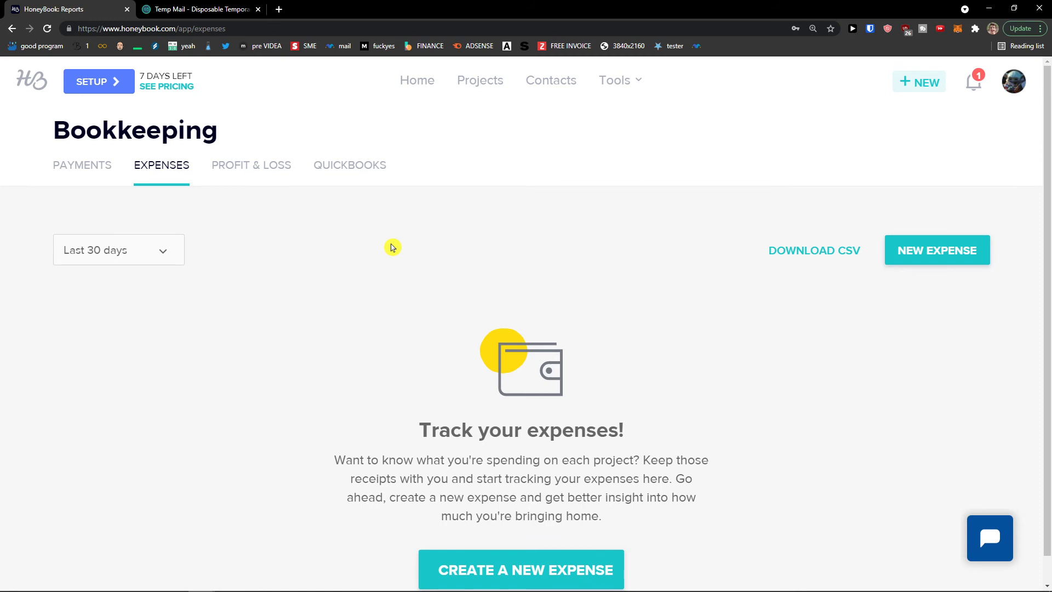
left_click(952, 262)
left_click(178, 344)
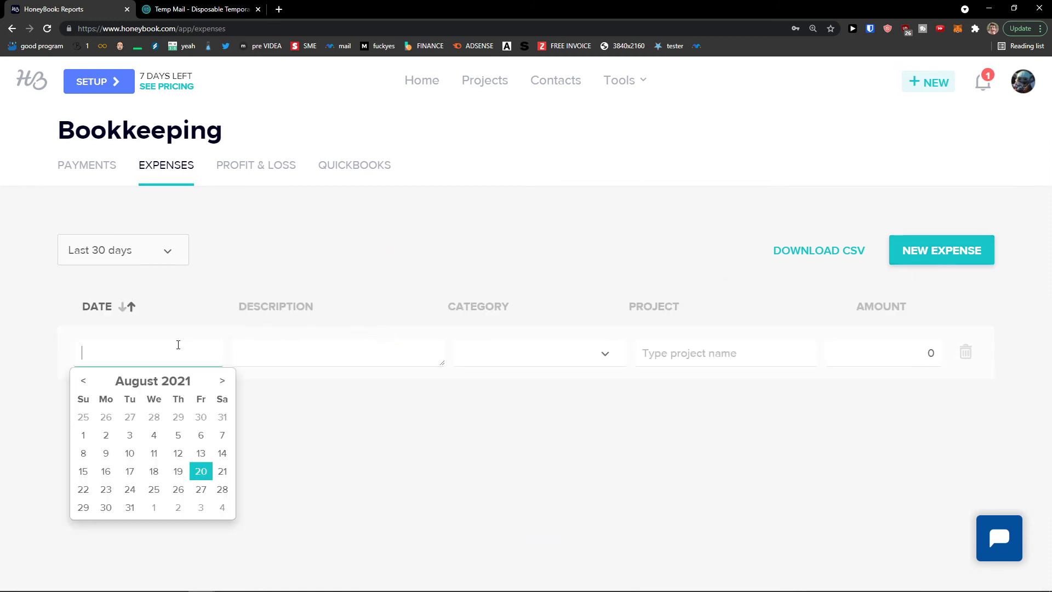
left_click(201, 471)
Set the Lunch expense's category to Other
left_click(284, 358)
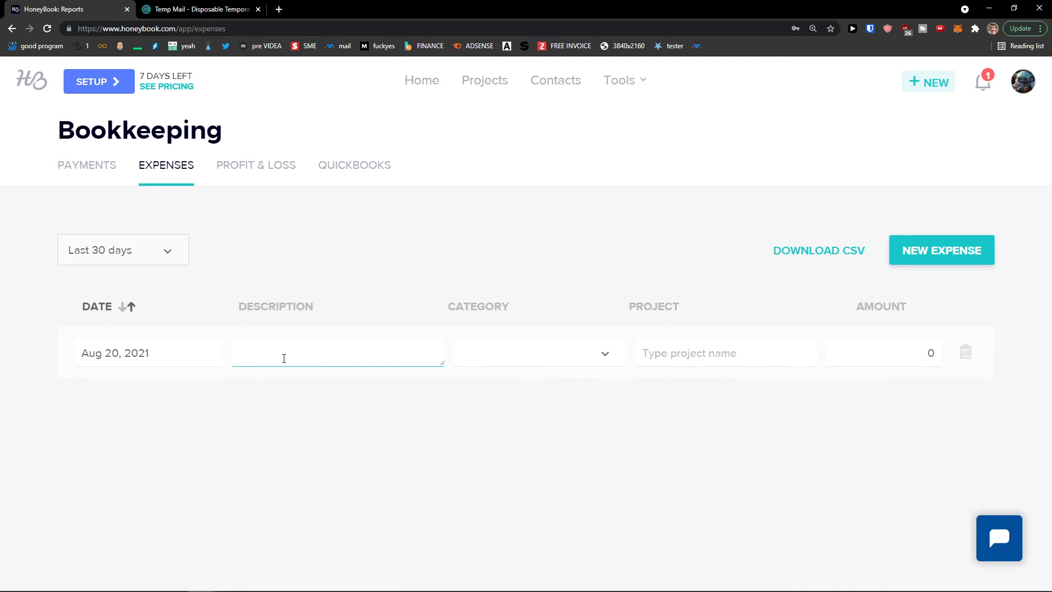
left_click(465, 359)
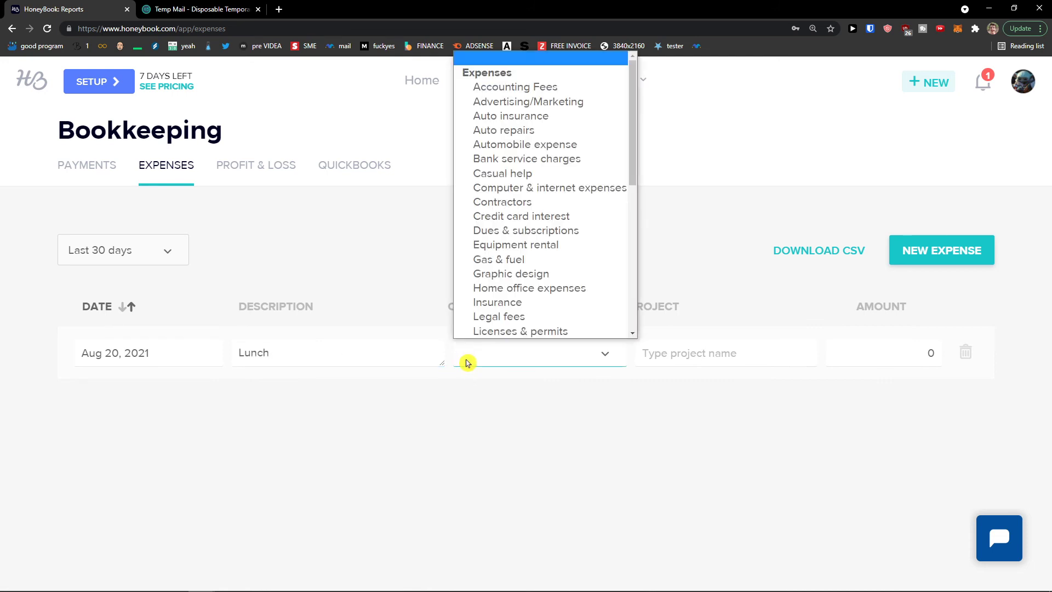
scroll(521, 214, "down", 1)
scroll(542, 219, "down", 5)
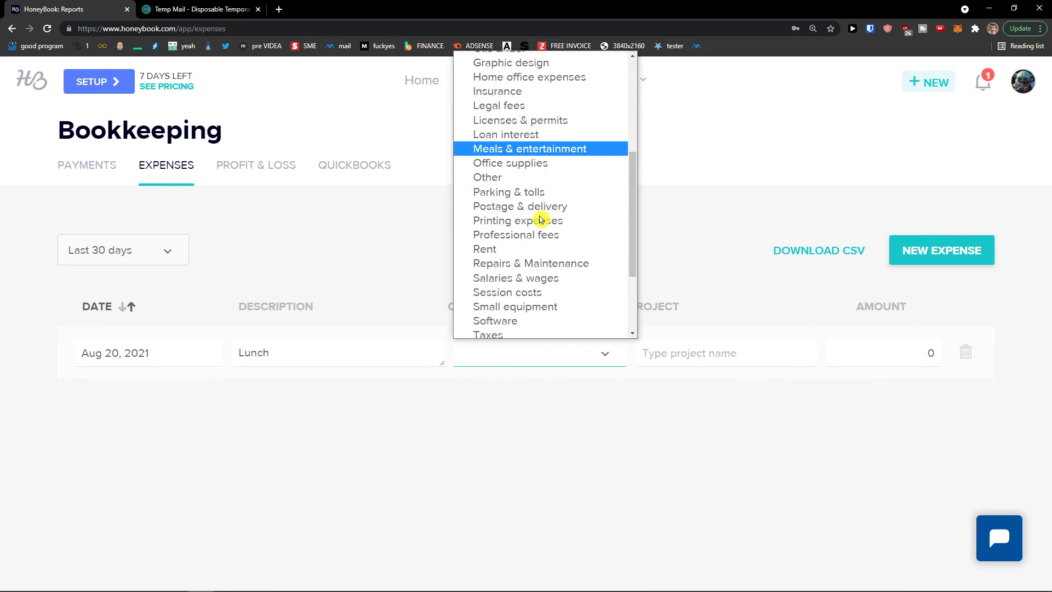
scroll(540, 302, "down", 2)
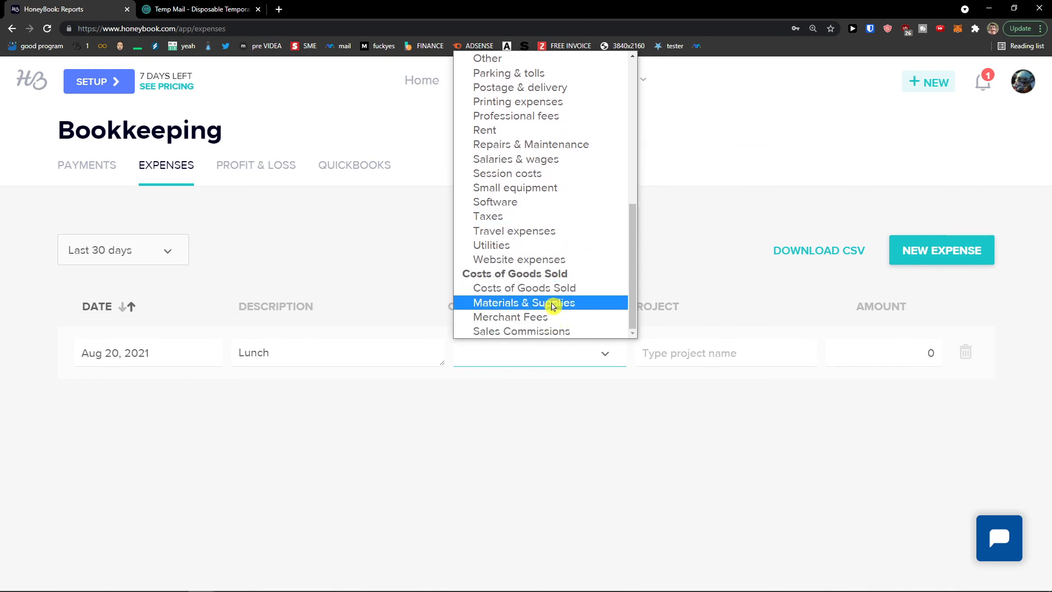
scroll(584, 324, "up", 10)
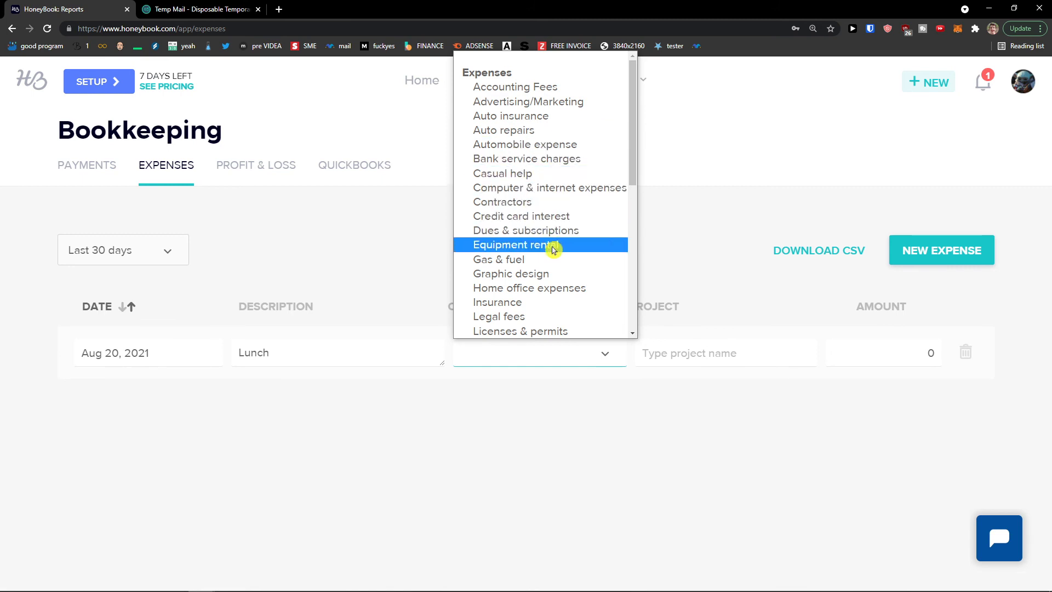
scroll(548, 268, "down", 2)
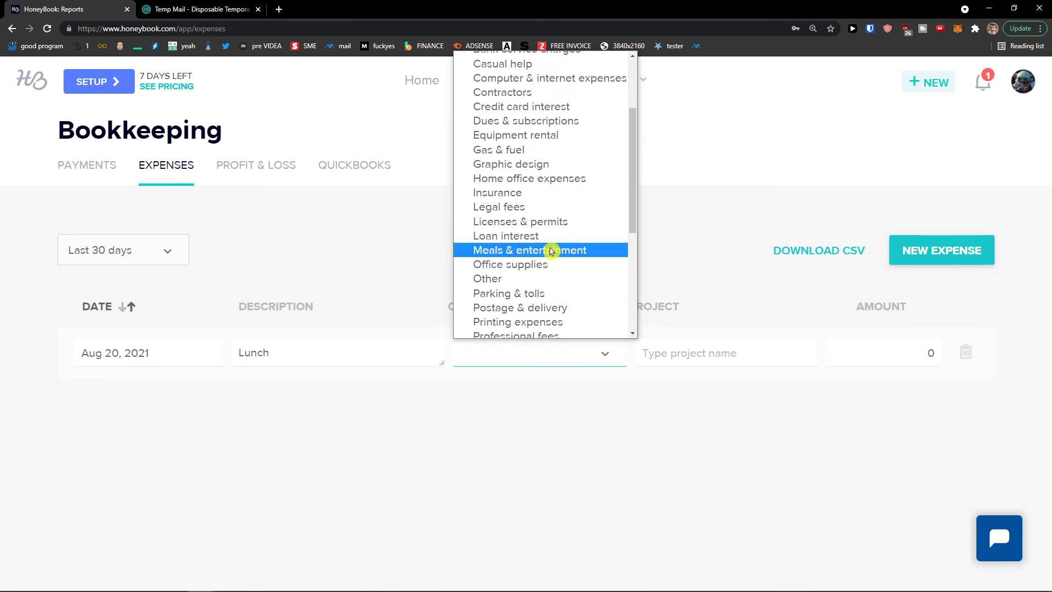
left_click(545, 278)
Assign the Lunch expense to Sun Project at $20.00, then view the Profit & Loss report
left_click(695, 351)
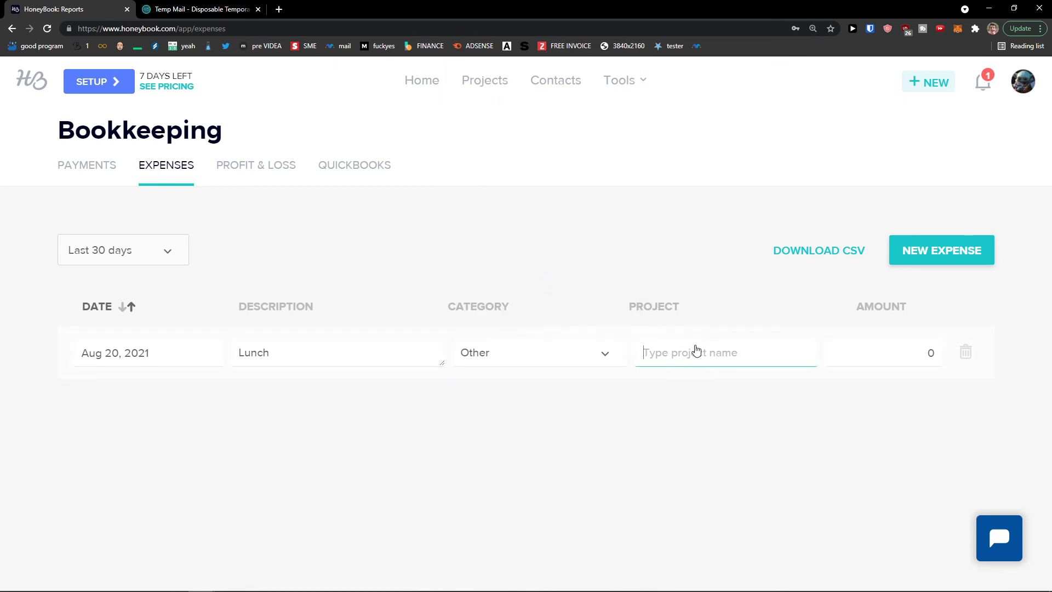
type("Sun")
left_click(706, 381)
left_click(898, 361)
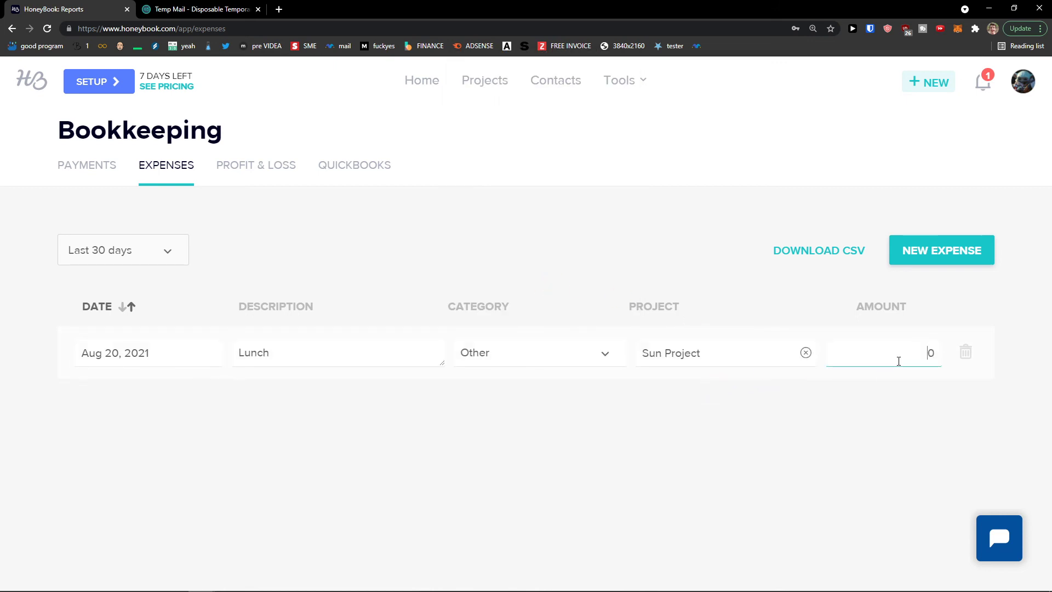
left_click(908, 394)
left_click(908, 354)
key("BackSpace")
left_click(896, 422)
left_click(253, 167)
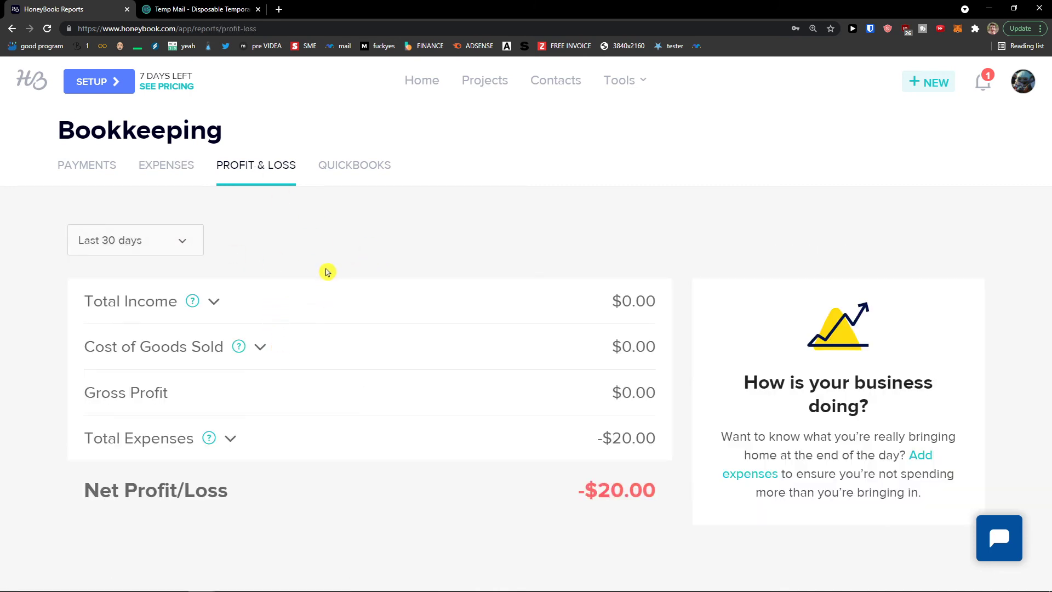
left_click(354, 166)
left_click(272, 174)
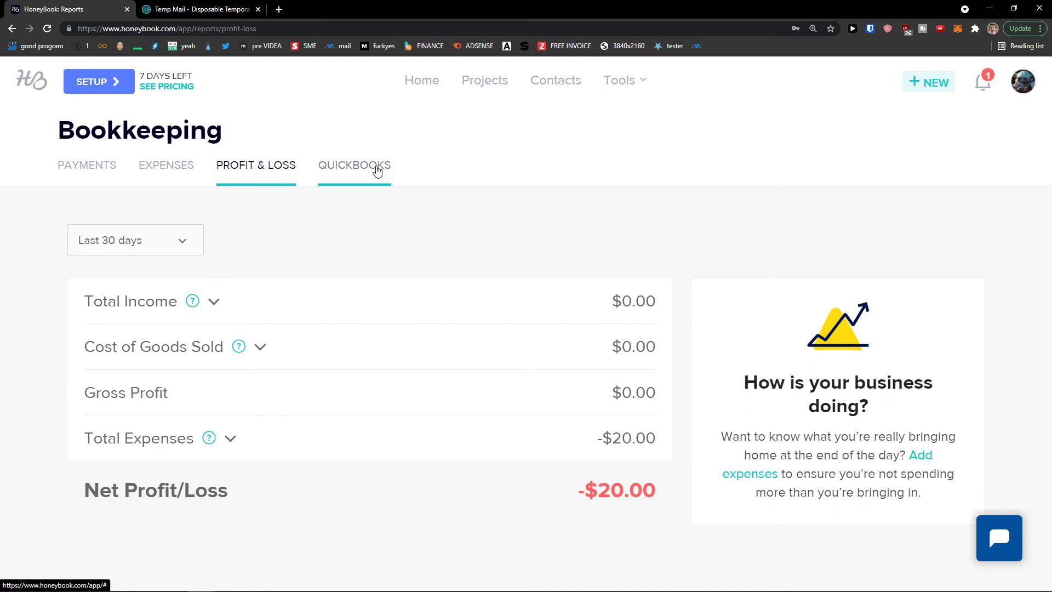
mouse_move(619, 83)
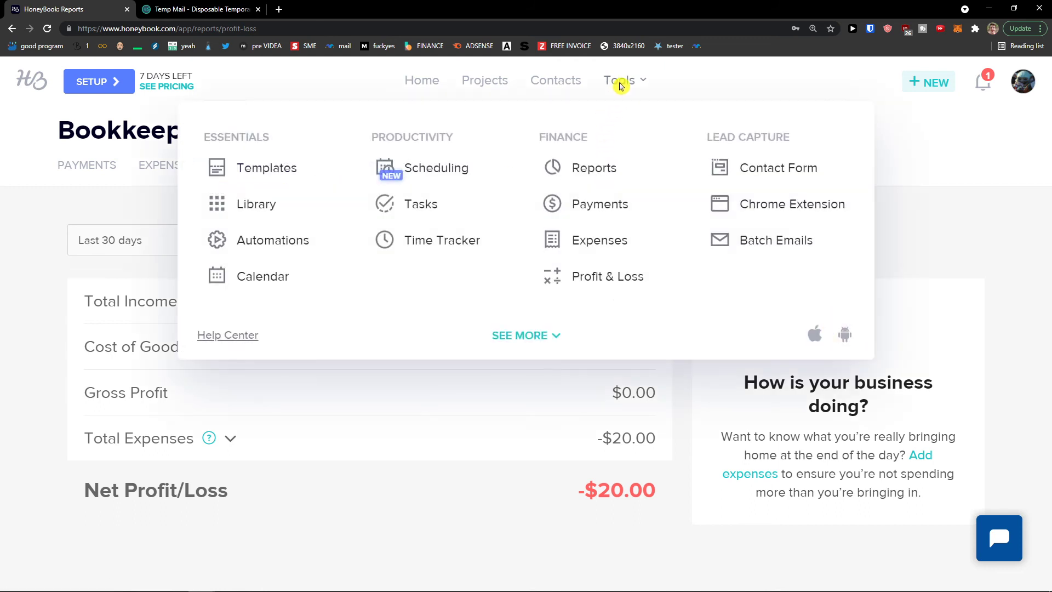
left_click(598, 250)
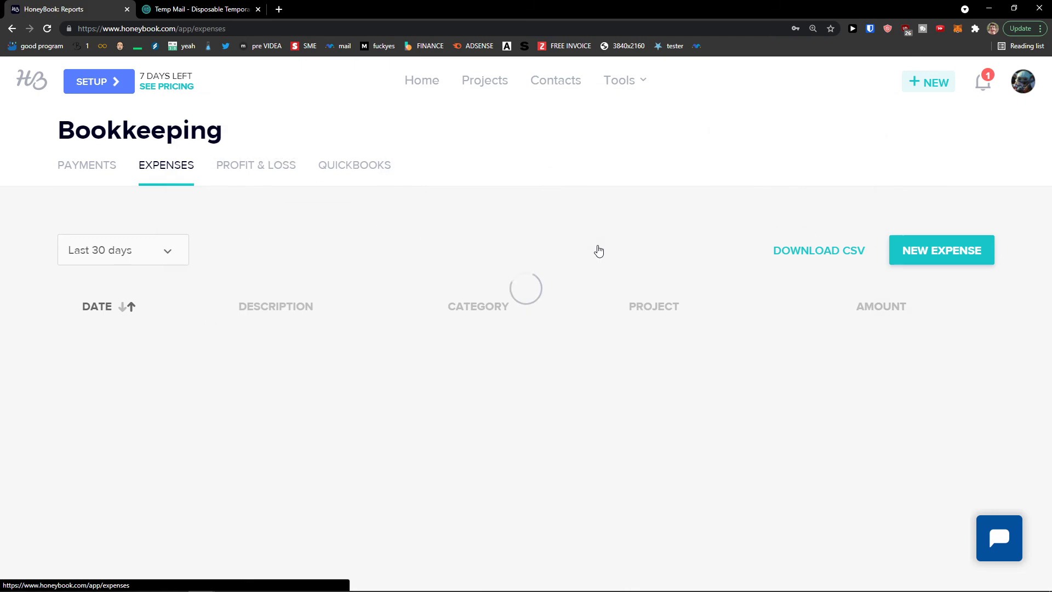
mouse_move(622, 92)
left_click(614, 272)
mouse_move(612, 80)
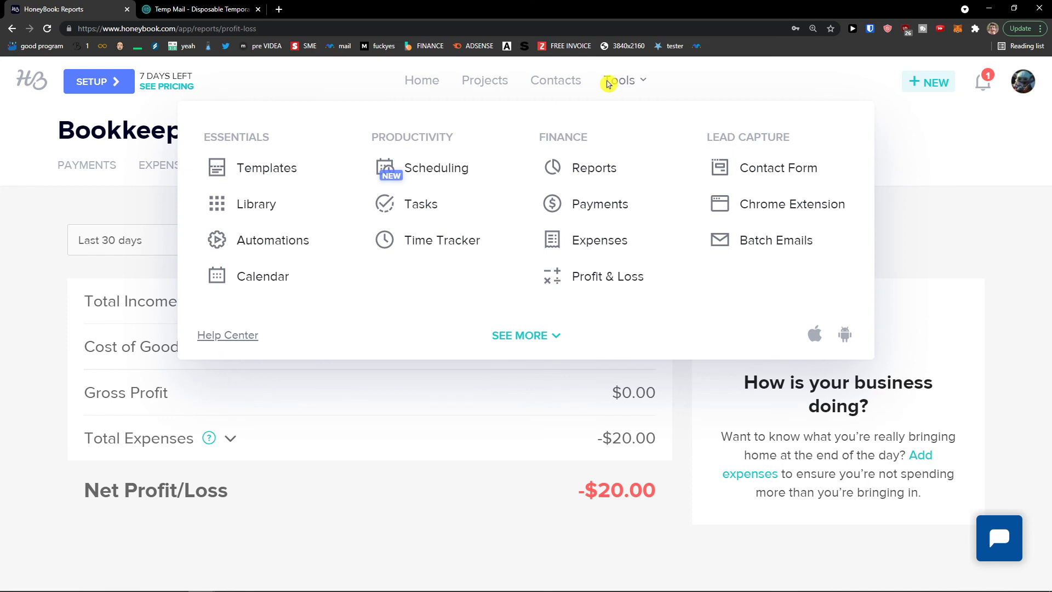
left_click(607, 83)
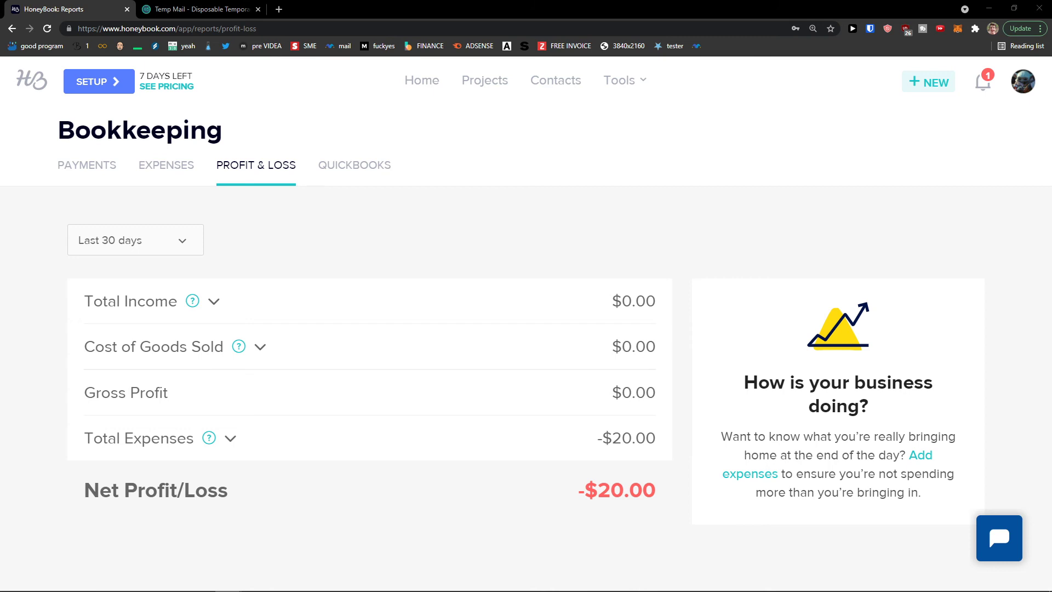
Go to Company Settings > Bank Details and start adding a business bank account
left_click(1020, 93)
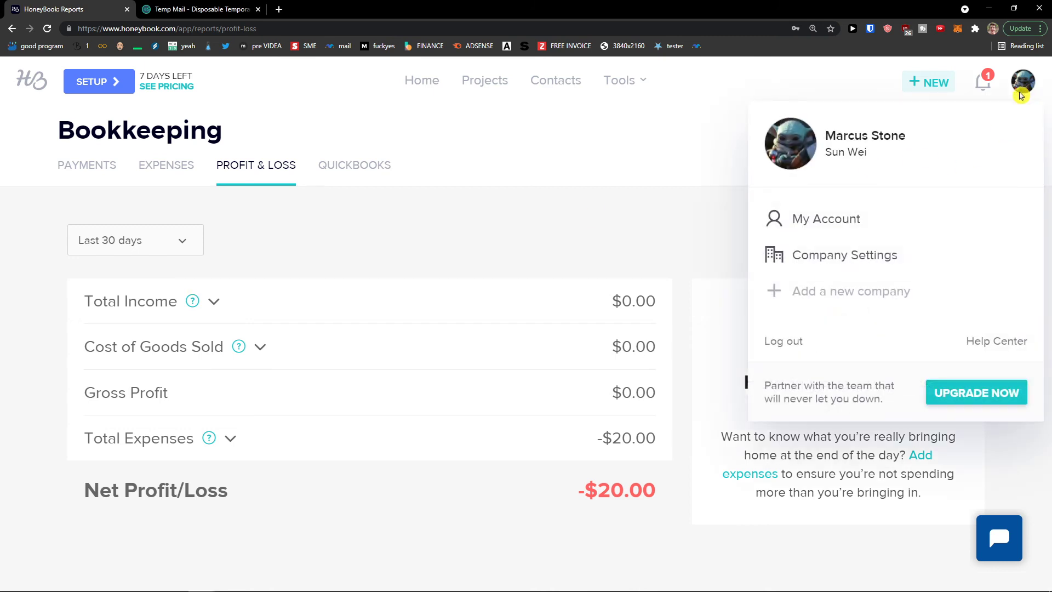
left_click(836, 265)
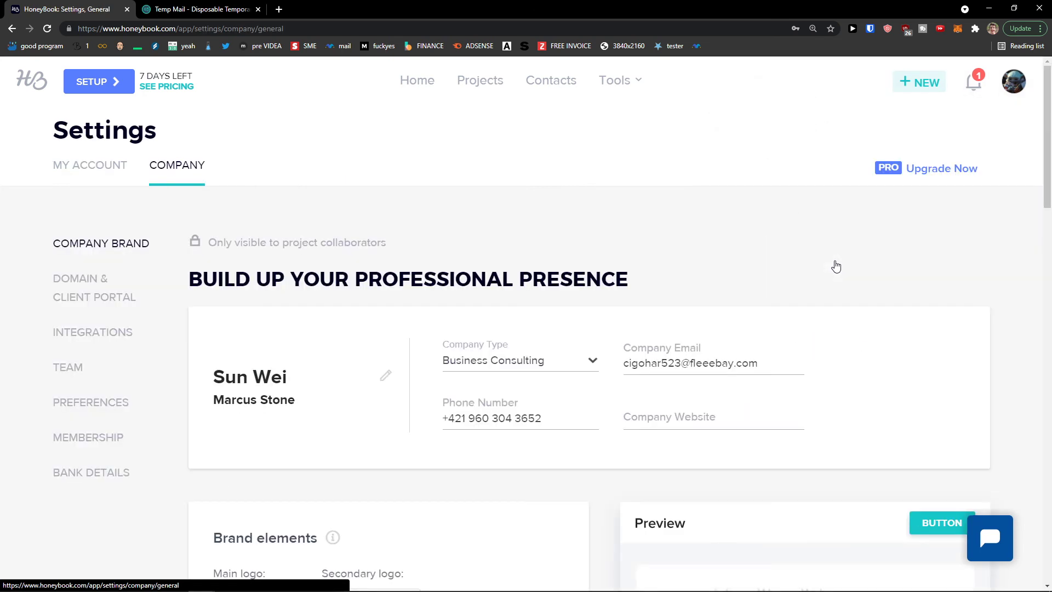
left_click(118, 470)
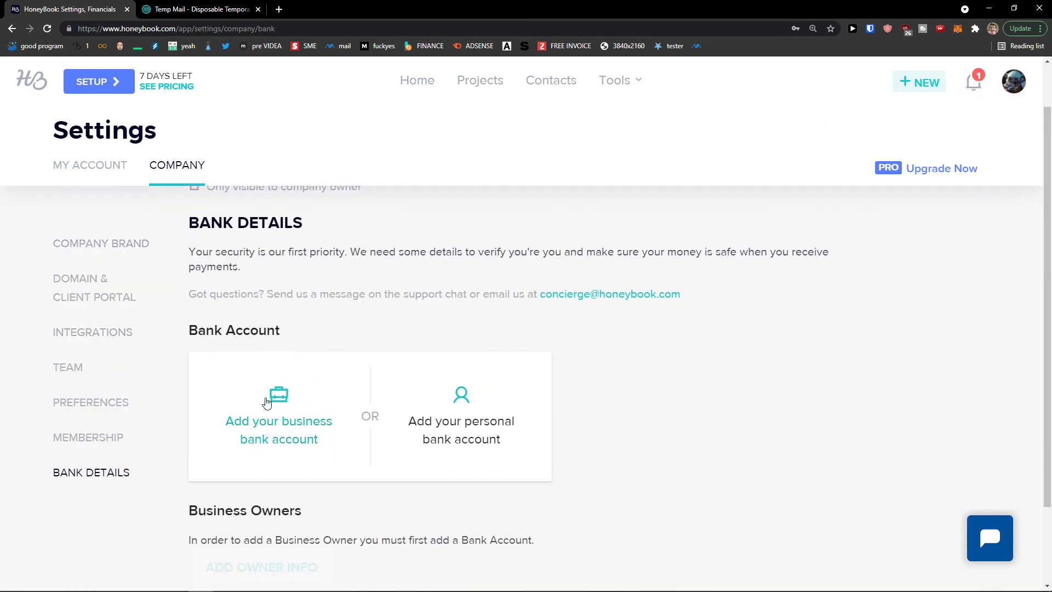
left_click(274, 412)
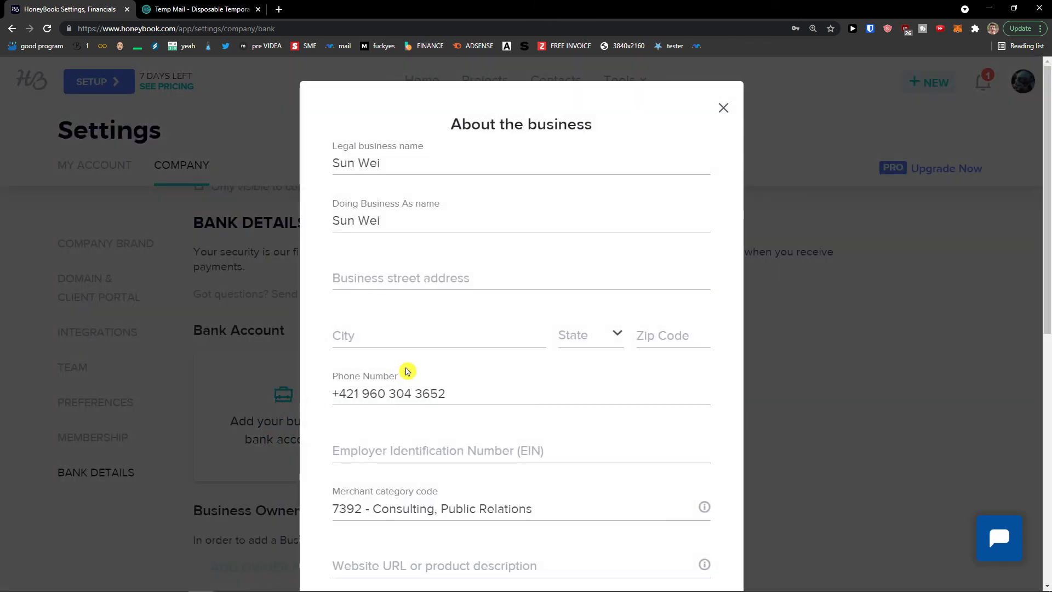
Look through the bank account form, including the EIN field, and close it without saving
scroll(407, 372, "down", 1)
scroll(435, 286, "down", 1)
left_click(441, 341)
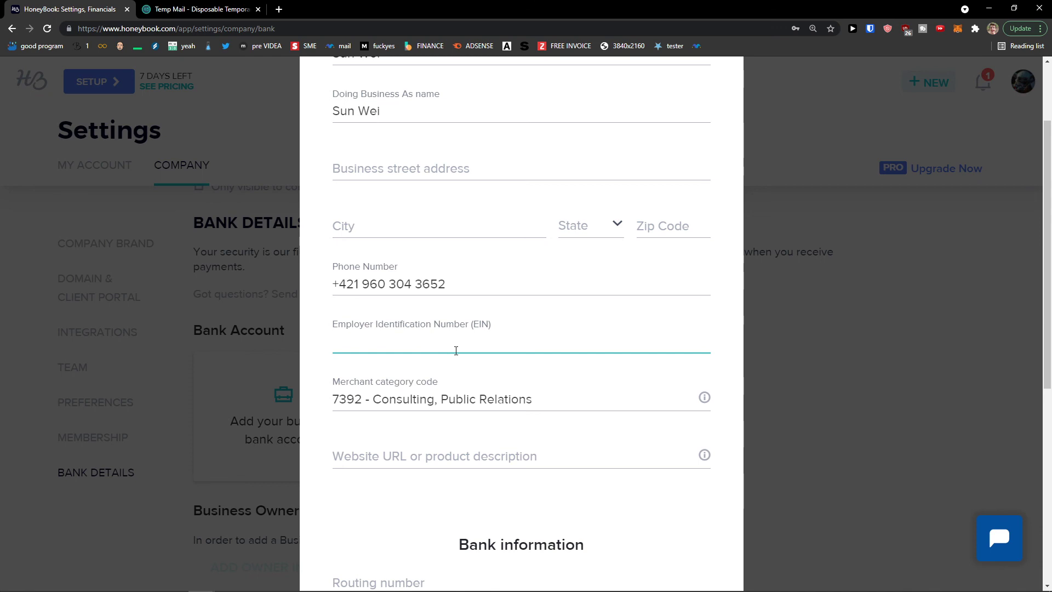
scroll(446, 369, "down", 3)
scroll(434, 389, "down", 2)
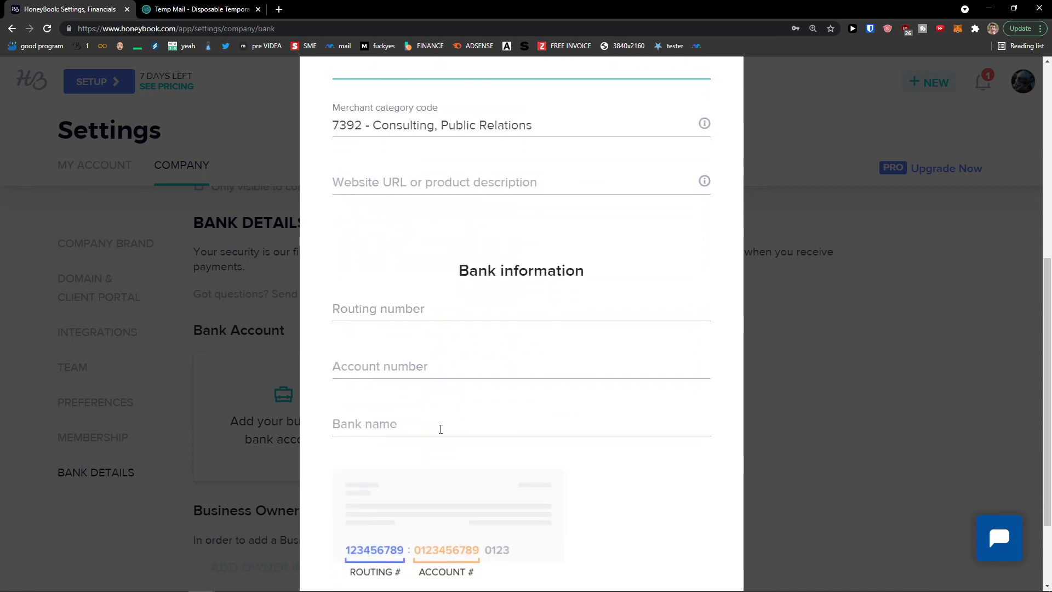
scroll(398, 341, "down", 2)
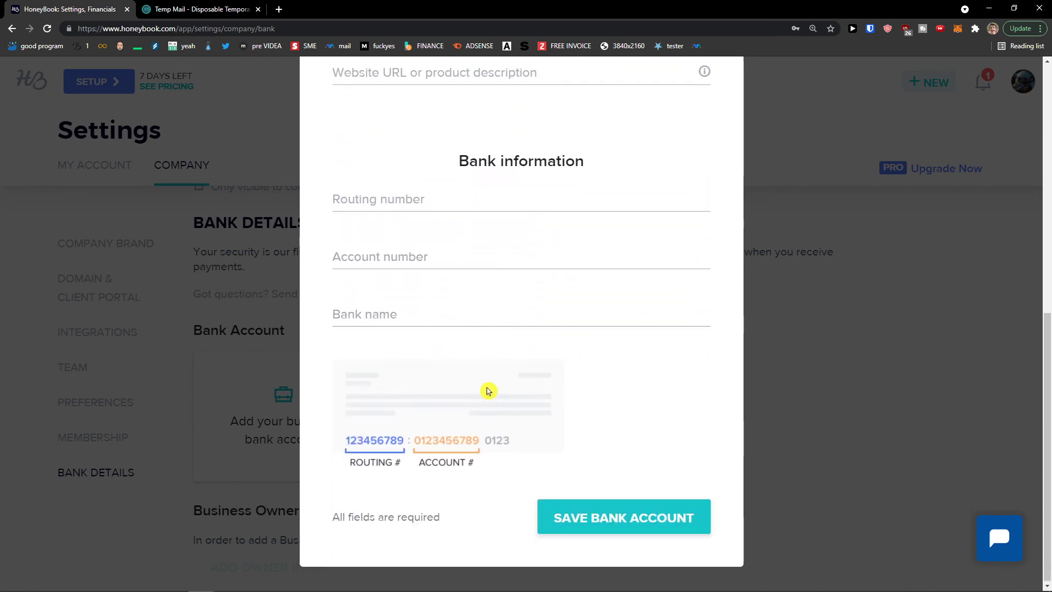
scroll(737, 246, "up", 5)
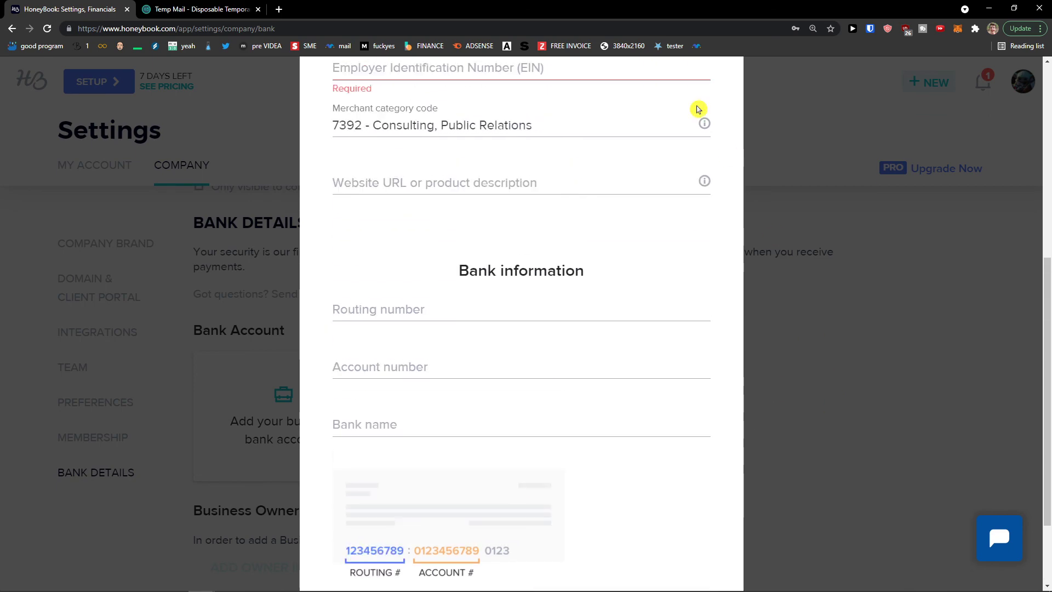
left_click(742, 126)
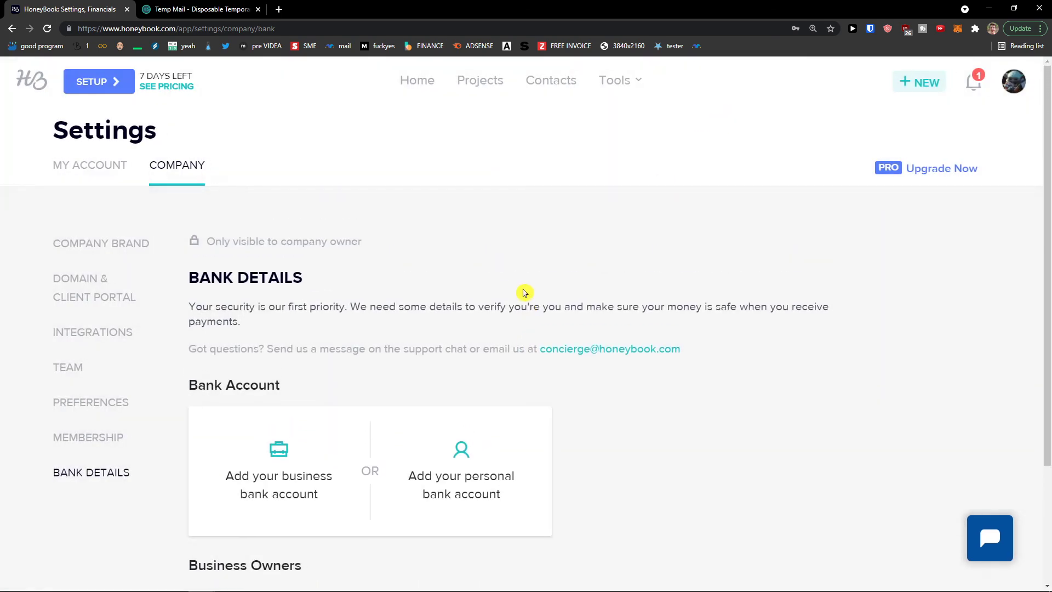
Scroll the Bank Details page and select the Stripe agreement sentence
scroll(512, 294, "down", 3)
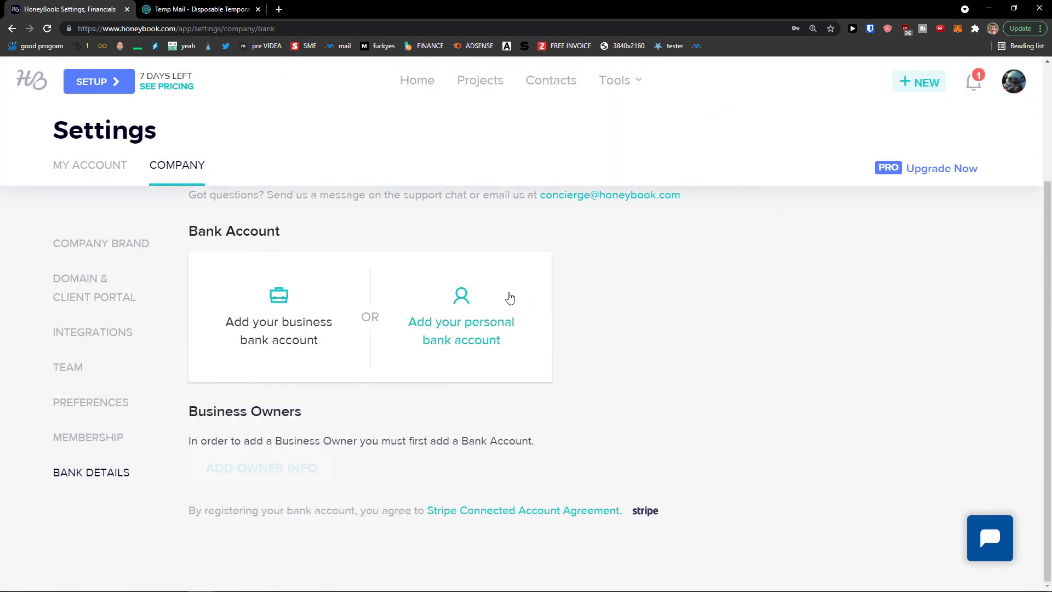
scroll(509, 297, "up", 1)
scroll(505, 296, "down", 1)
left_click_drag(190, 509, 674, 498)
scroll(616, 491, "up", 3)
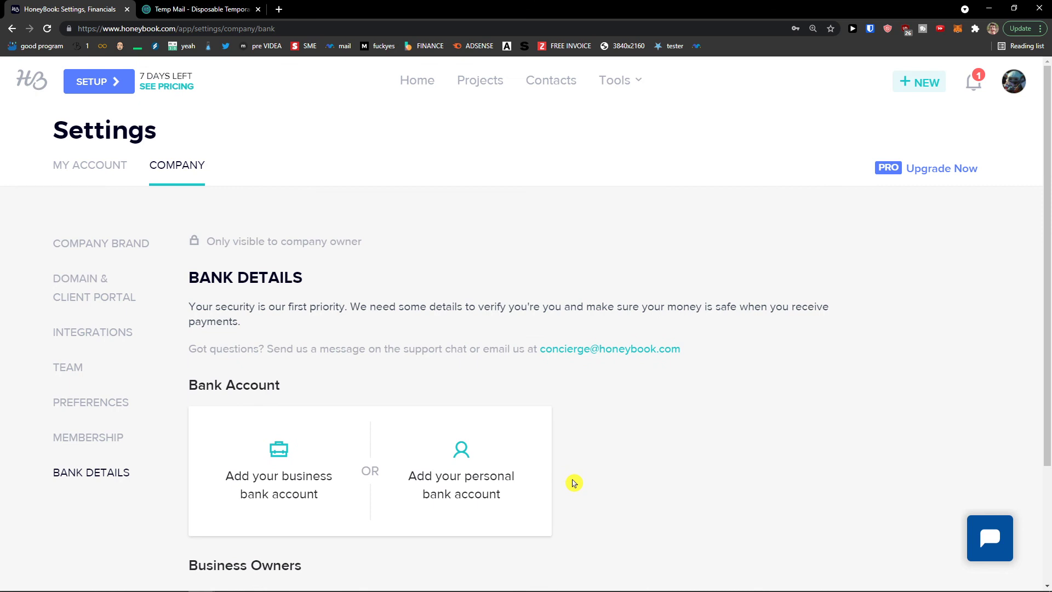
Open the Default Contact Form editor from Tools > Lead Capture > Contact Form
left_click(630, 86)
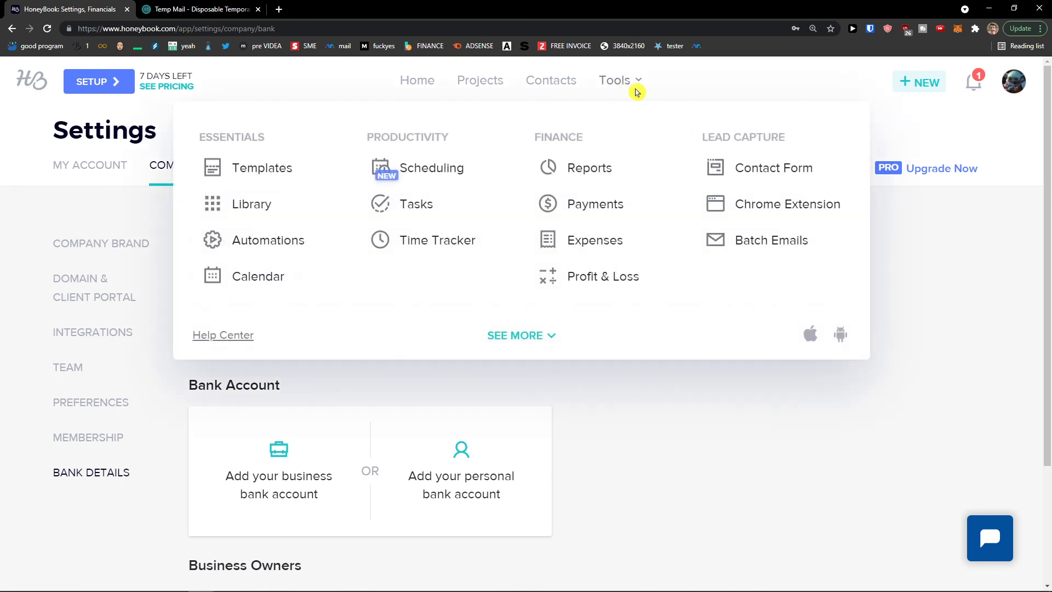
mouse_move(635, 89)
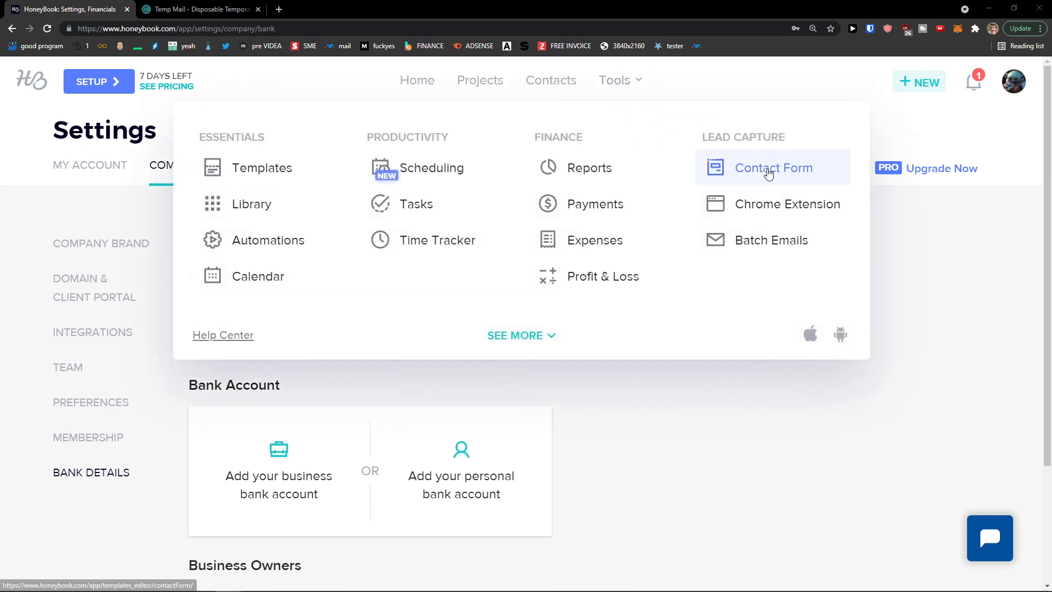
left_click(769, 173)
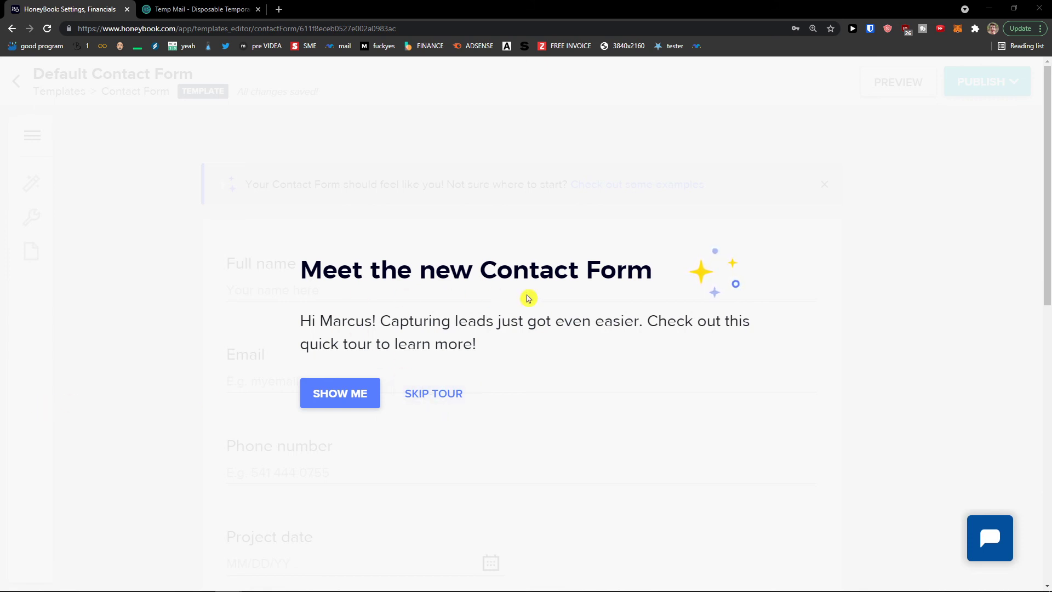
Skip the contact form tour and try dragging the Full name question
left_click(420, 396)
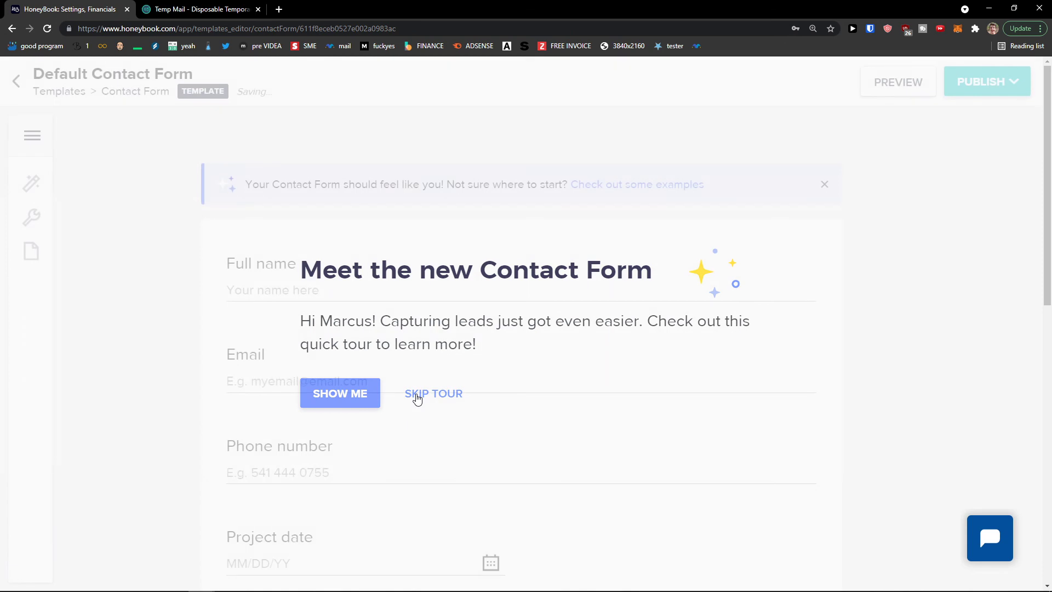
scroll(319, 355, "down", 2)
scroll(318, 357, "up", 2)
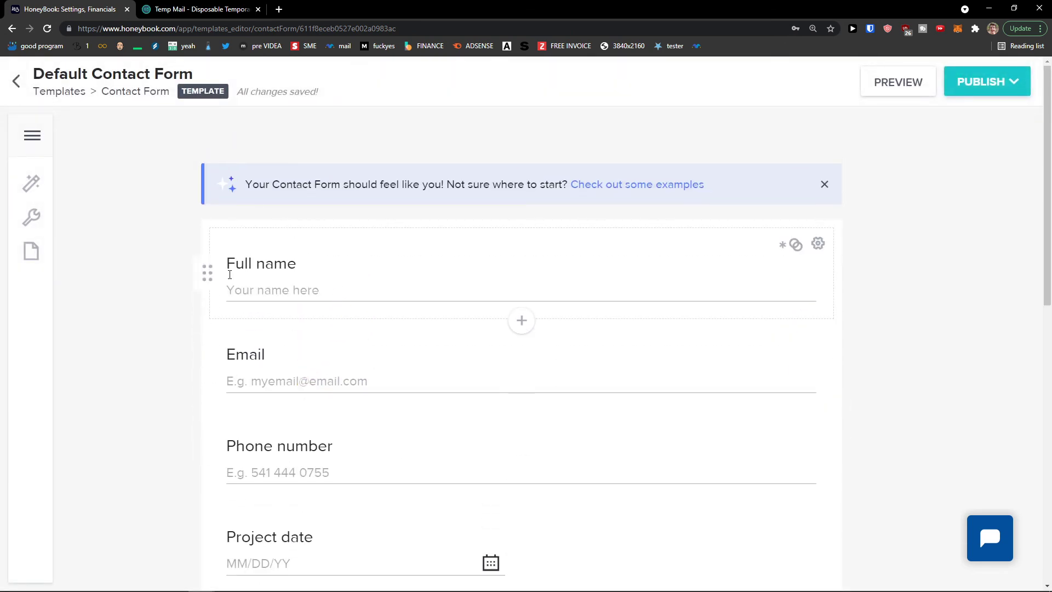
left_click_drag(212, 281, 197, 262)
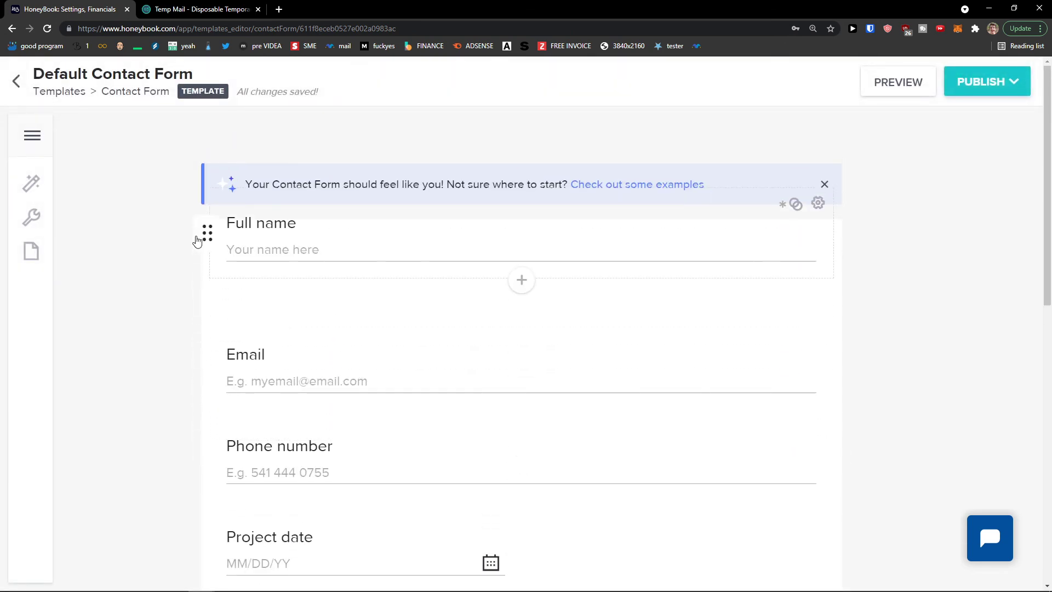
Replace the Full name placeholder 'Your name here' with a sample name
left_click(273, 286)
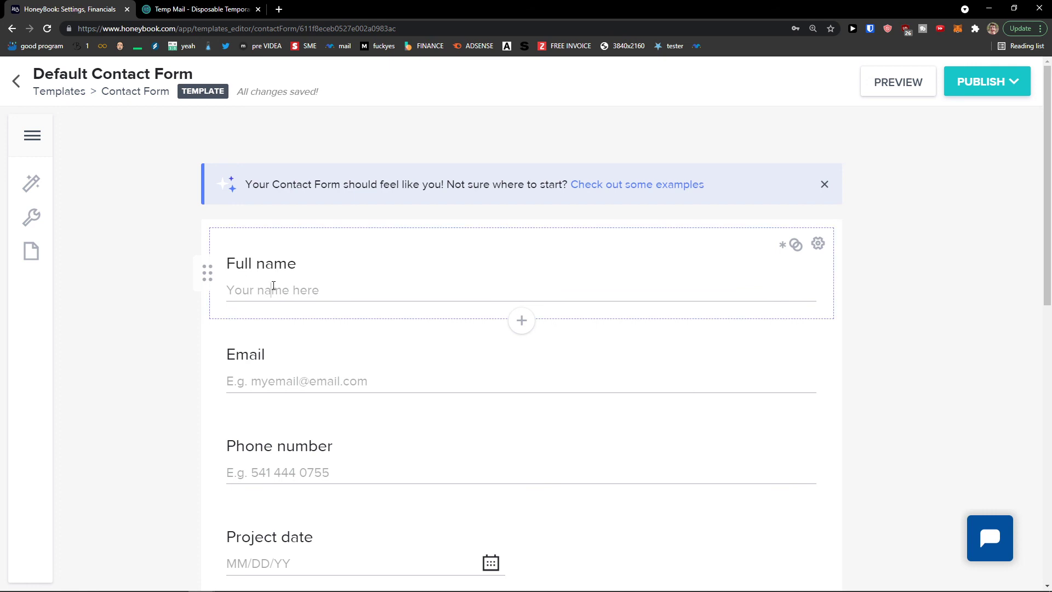
left_click_drag(295, 289, 211, 289)
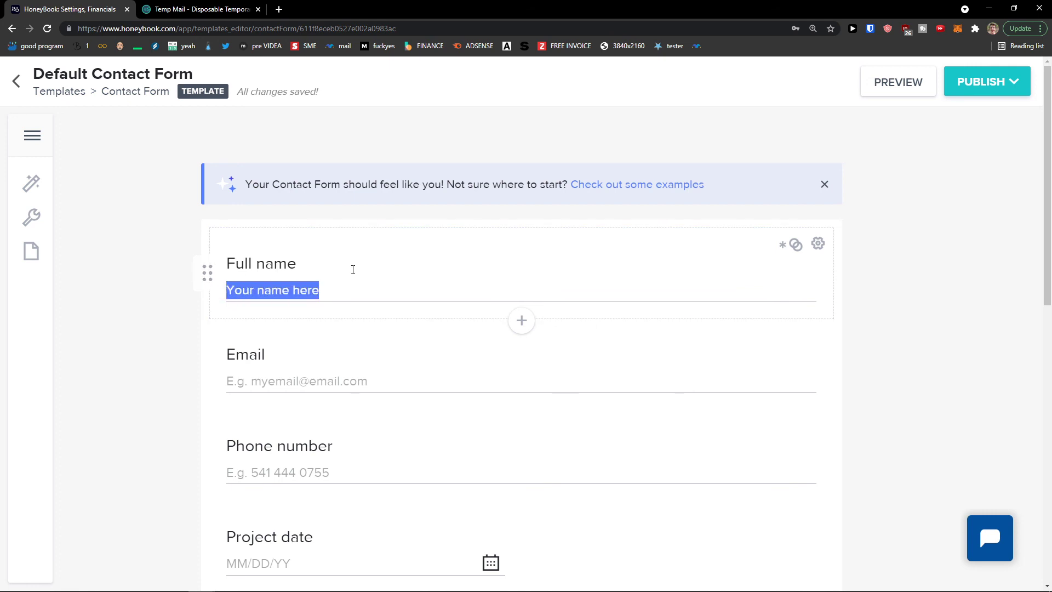
type("Mar")
key("BackSpace")
key("BackSpace")
key("BackSpace")
key("BackSpace")
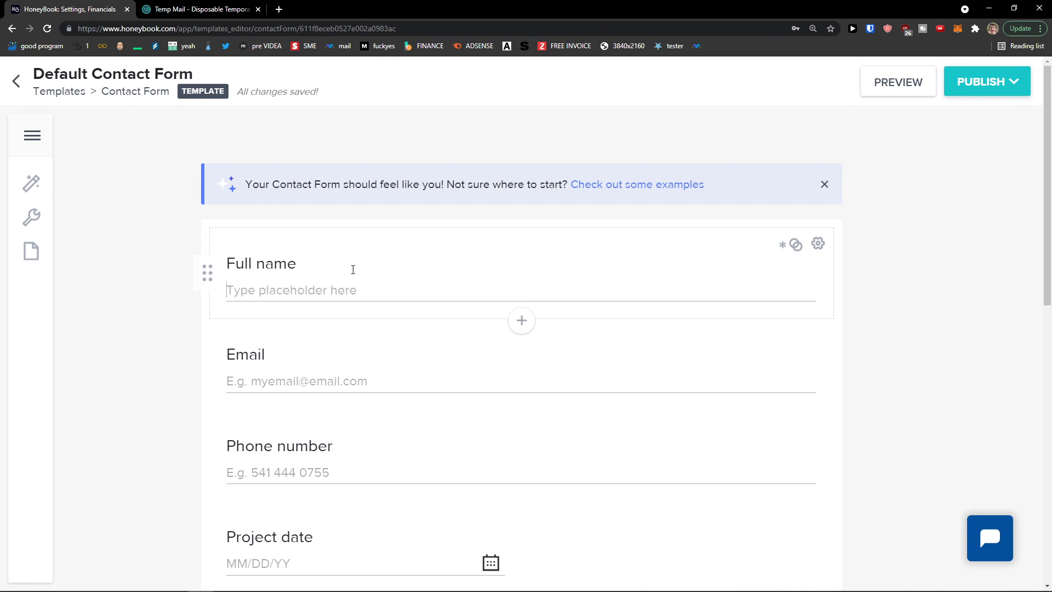
type("Ma")
key("BackSpace")
key("BackSpace")
type("John Doe")
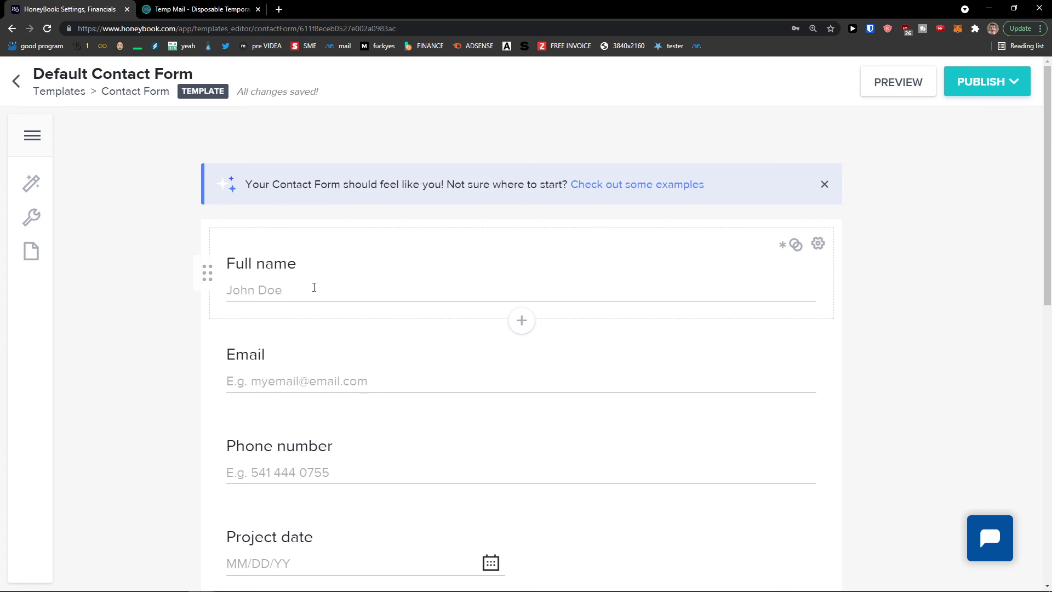
scroll(110, 362, "down", 7)
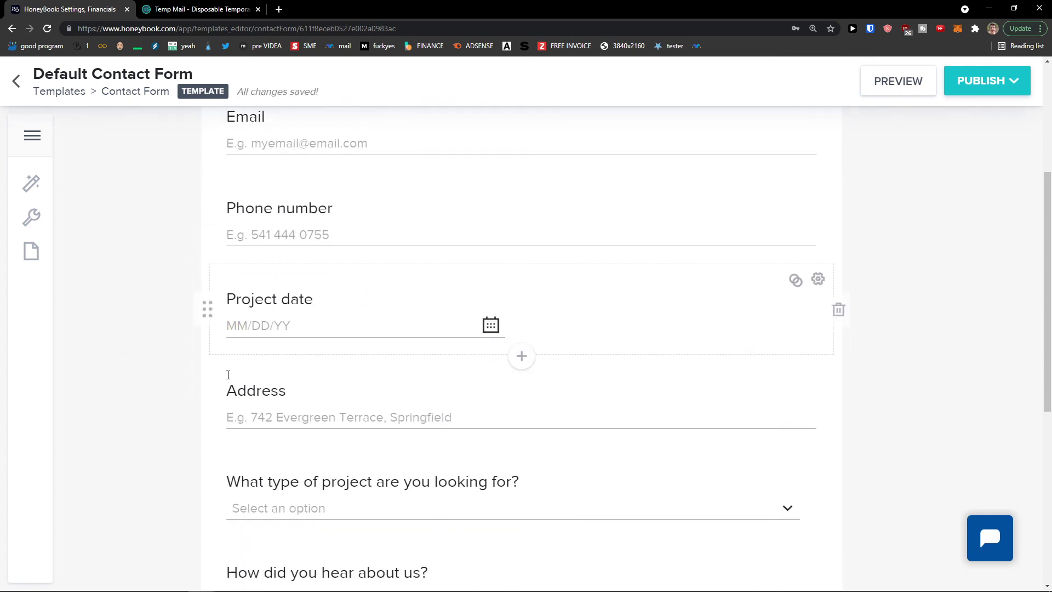
scroll(241, 387, "down", 2)
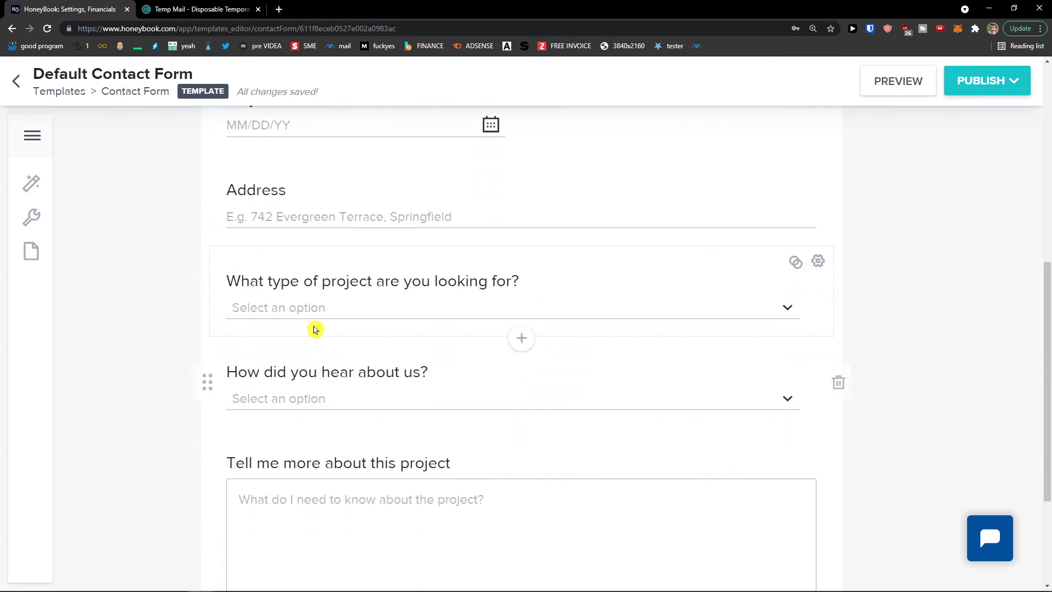
scroll(227, 395, "up", 8)
mouse_move(211, 282)
left_mouse_down()
mouse_move(199, 398)
mouse_move(199, 265)
left_mouse_up()
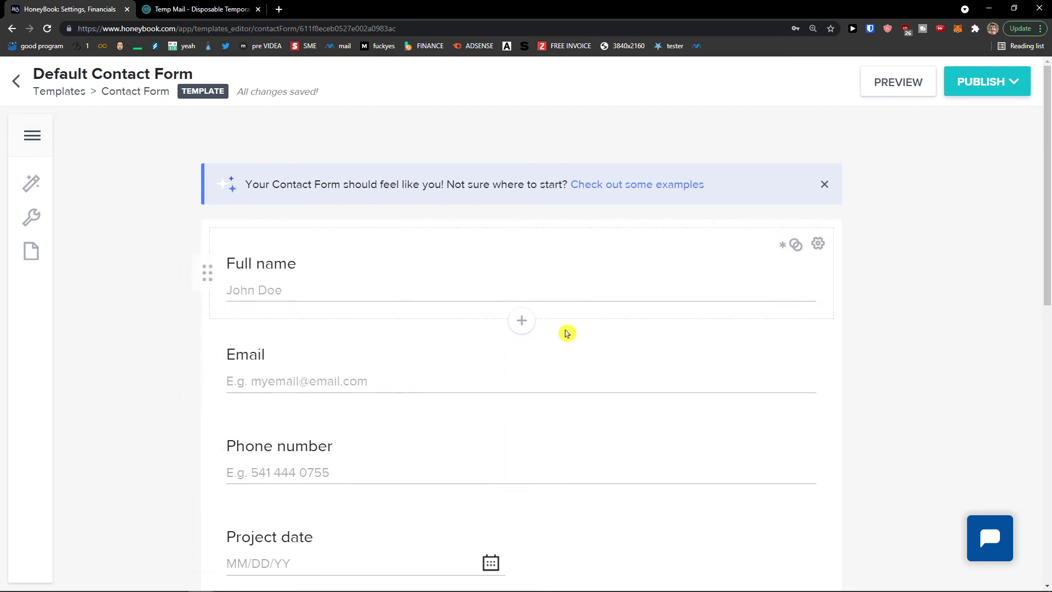
Browse the content and question block types below Full name, then close the panel unused
left_click(522, 321)
left_click(481, 275)
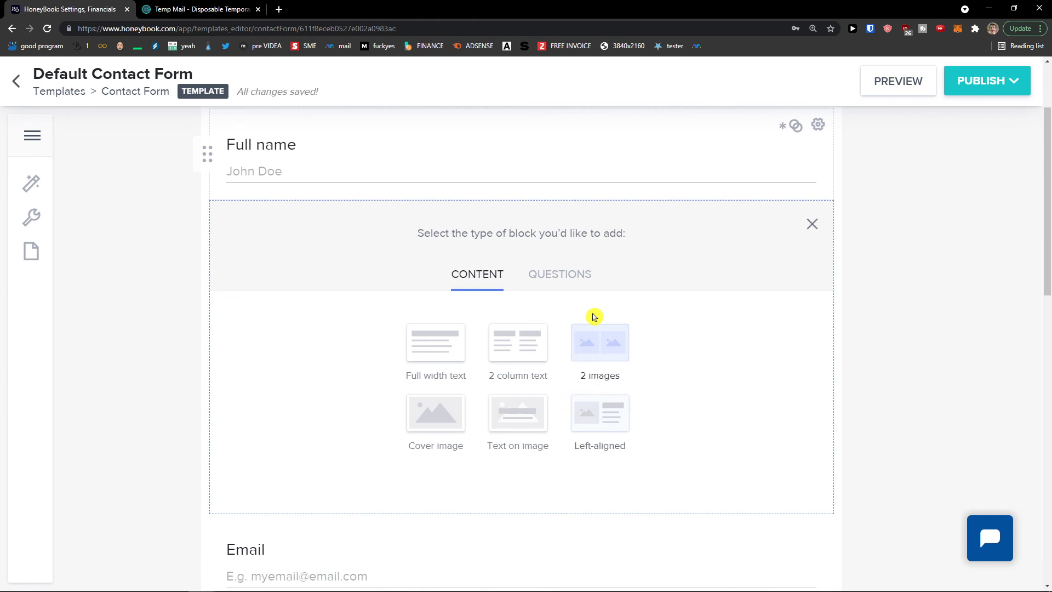
left_click(569, 281)
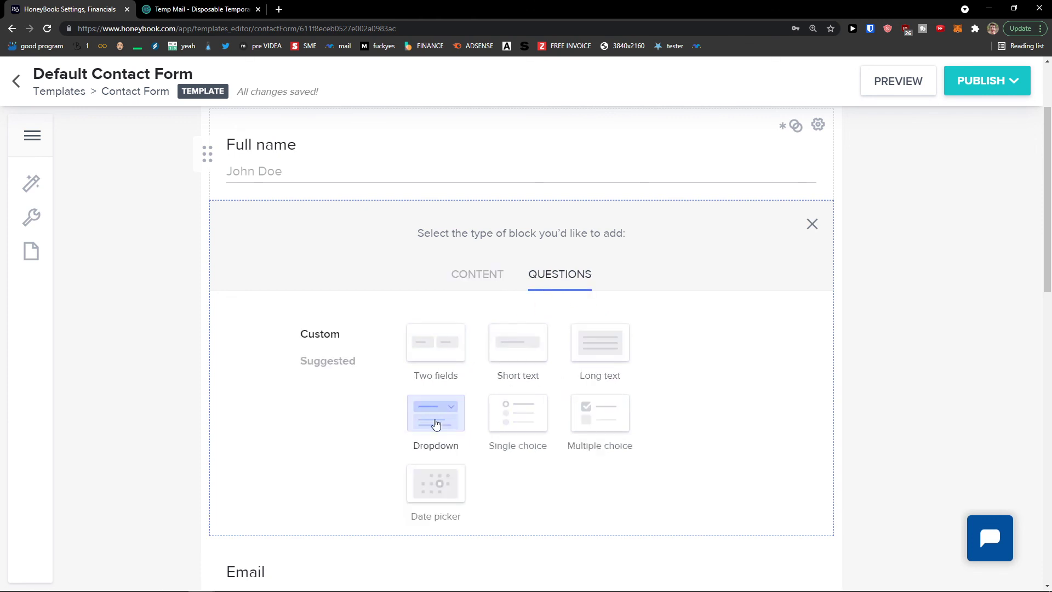
left_click(481, 293)
left_click(812, 224)
Scroll down the form and select the 'Tell me more about this project' block
scroll(627, 270, "down", 3)
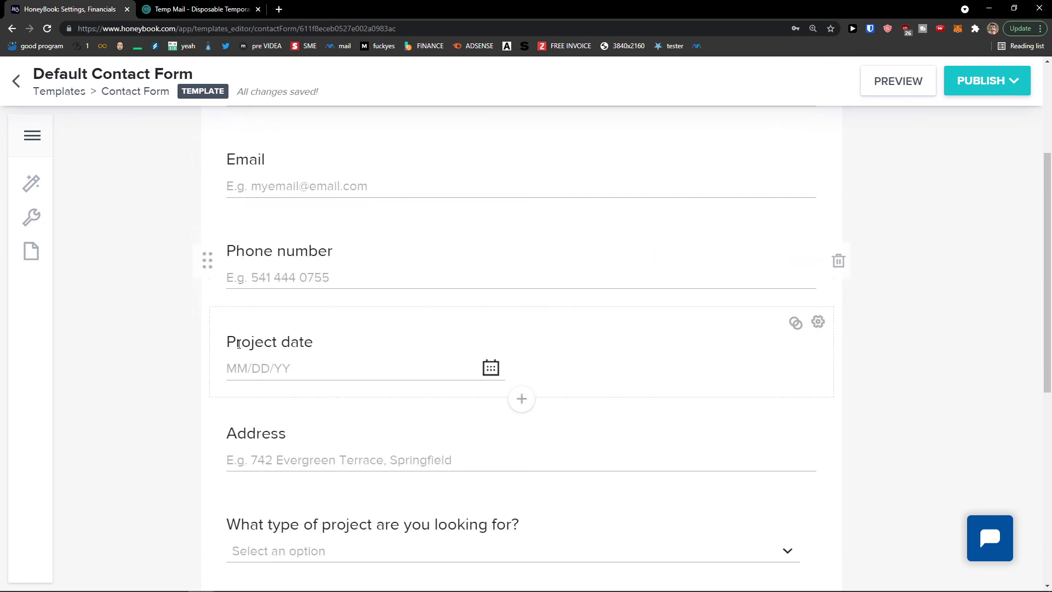
scroll(241, 352, "down", 2)
scroll(223, 372, "down", 1)
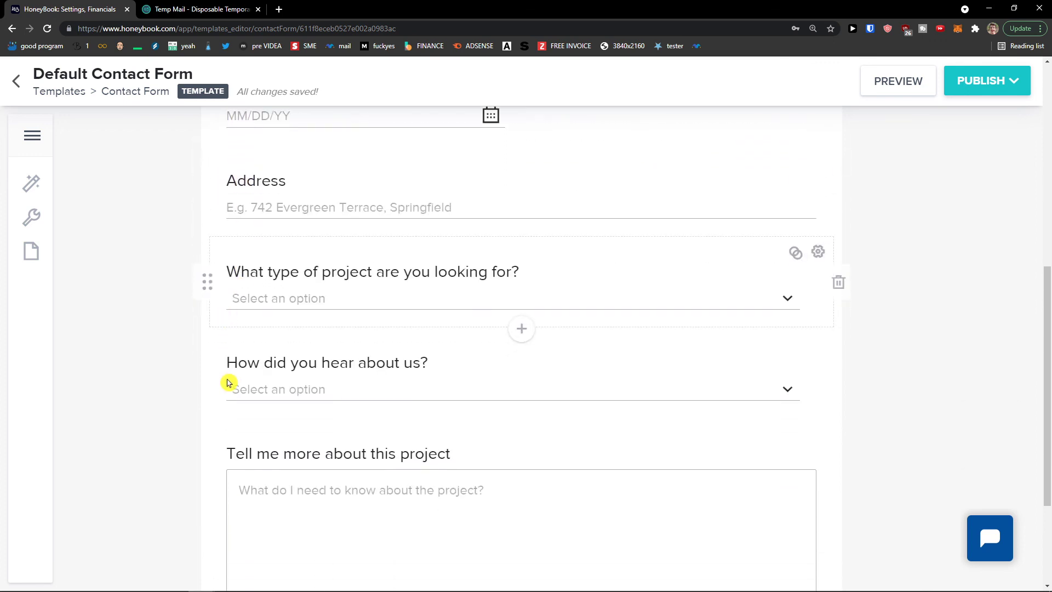
scroll(208, 381, "down", 2)
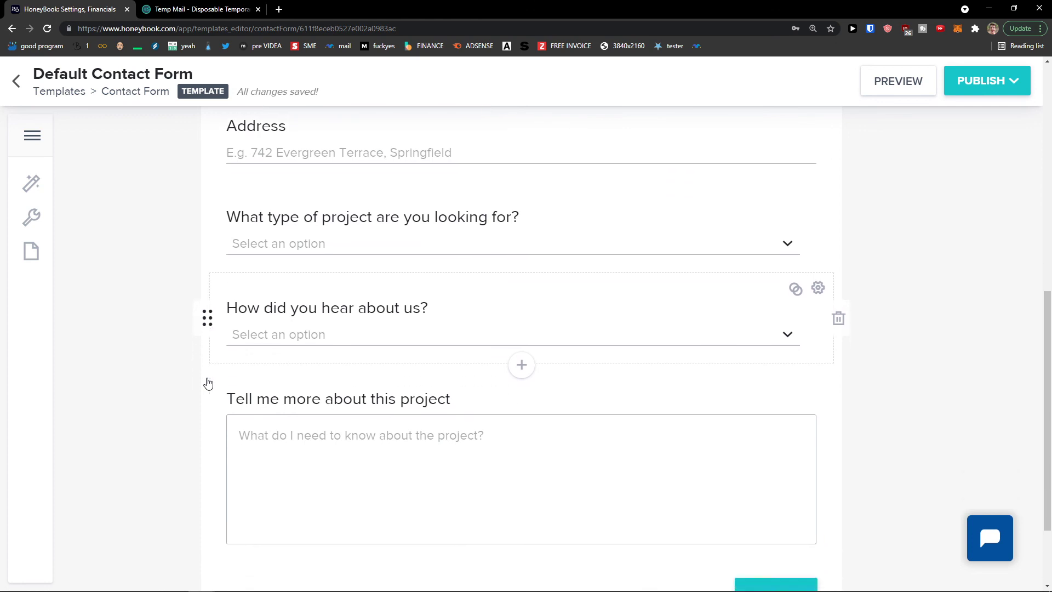
scroll(210, 377, "down", 1)
left_click(292, 354)
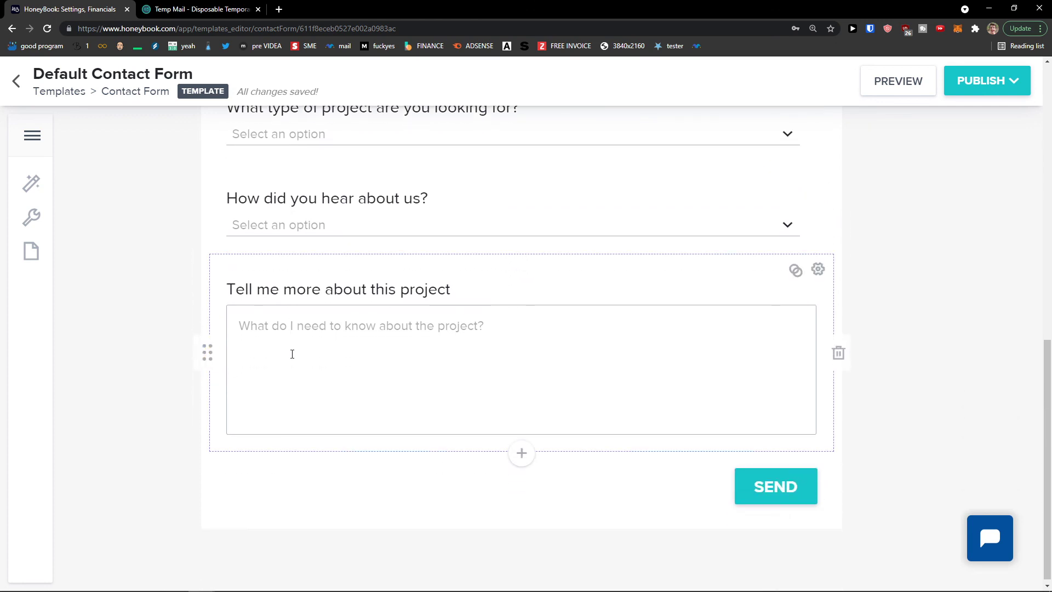
scroll(292, 354, "up", 4)
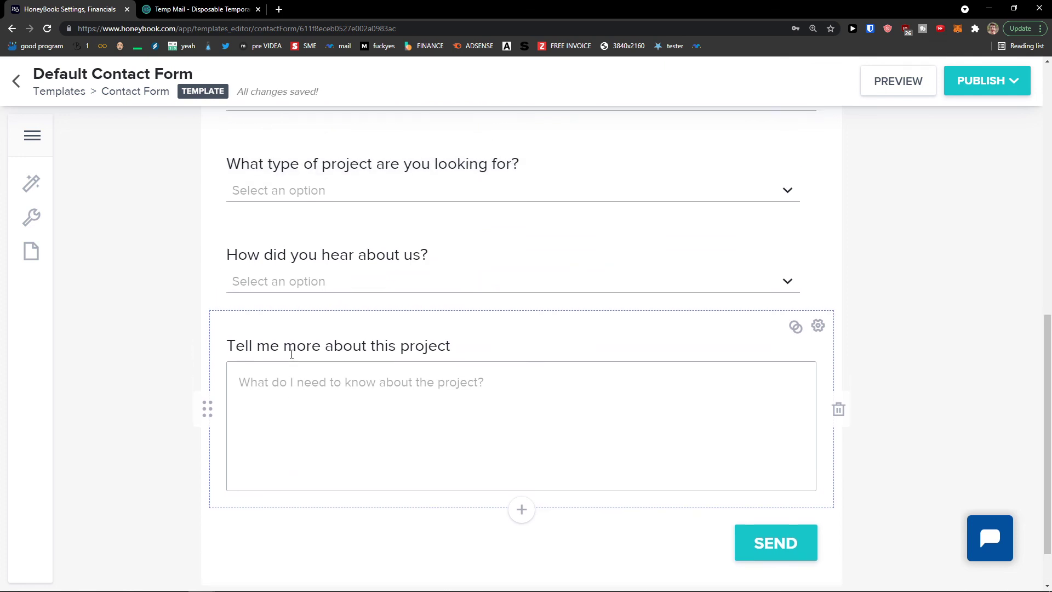
left_click(32, 185)
left_click(71, 237)
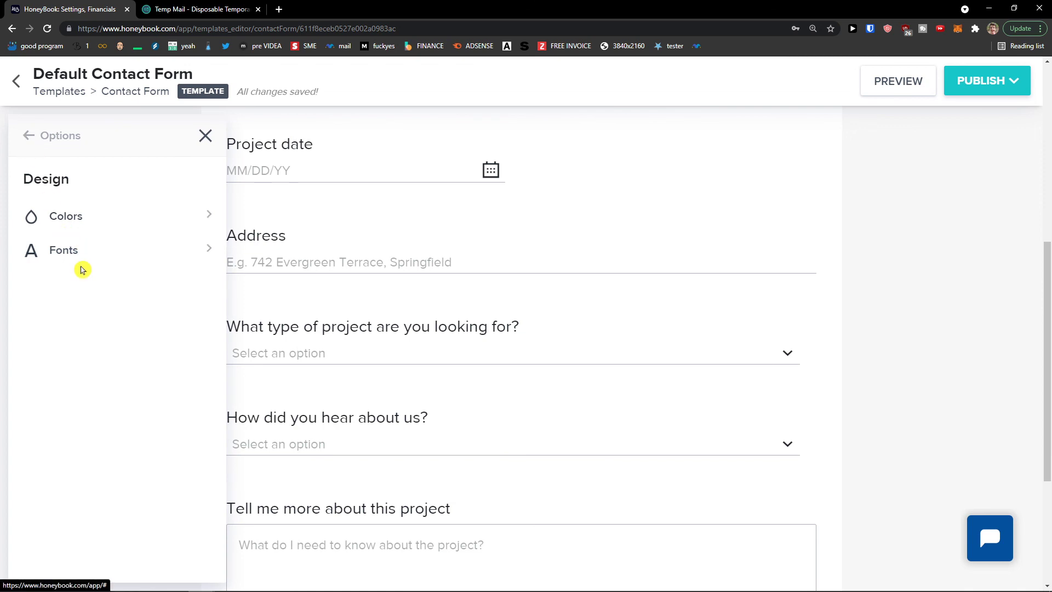
left_click(29, 136)
left_click(80, 224)
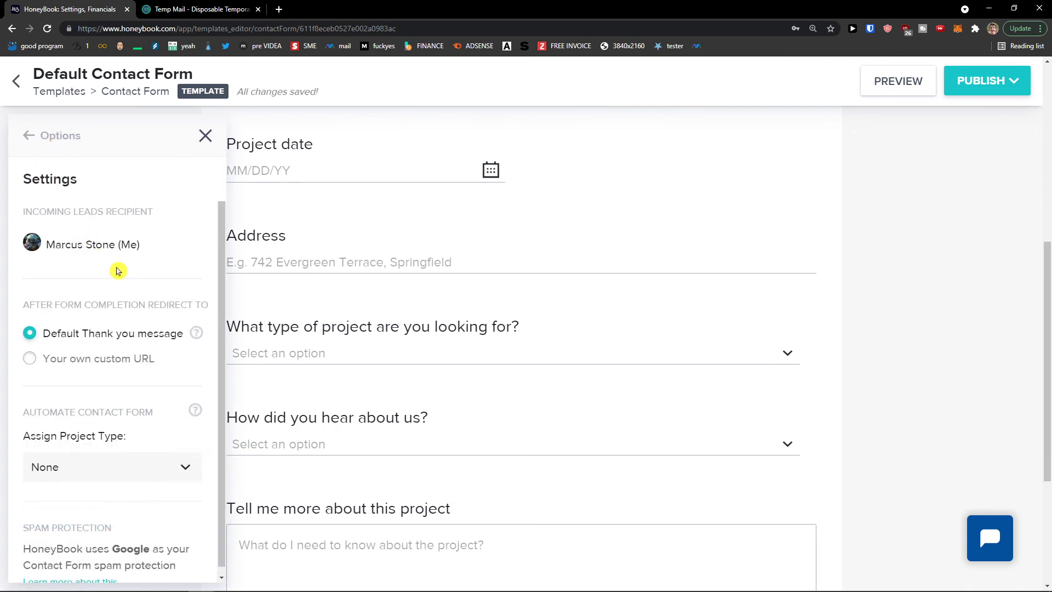
left_click(29, 135)
left_click(100, 253)
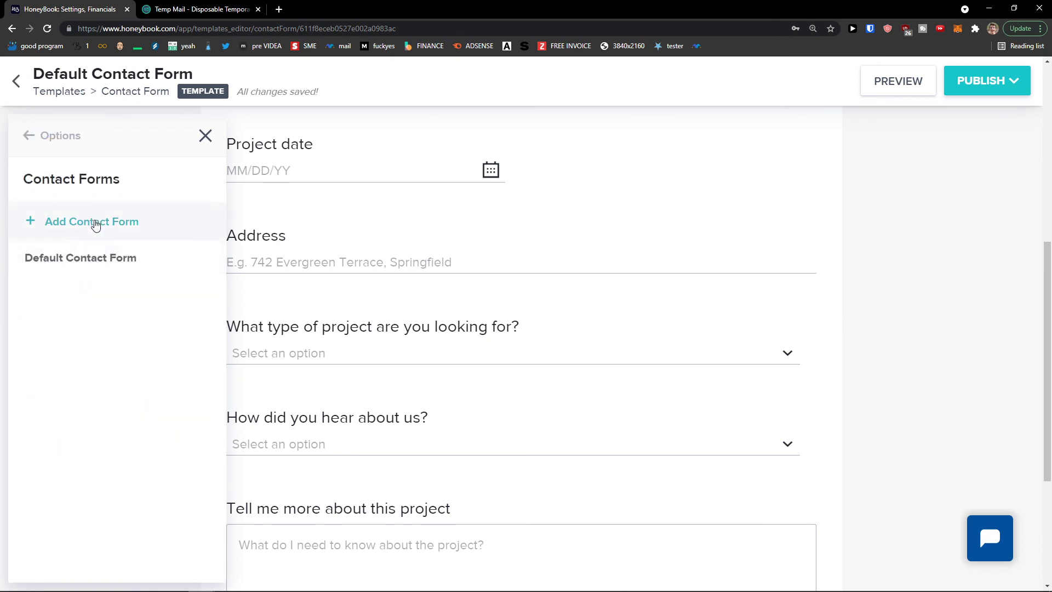
left_click(28, 135)
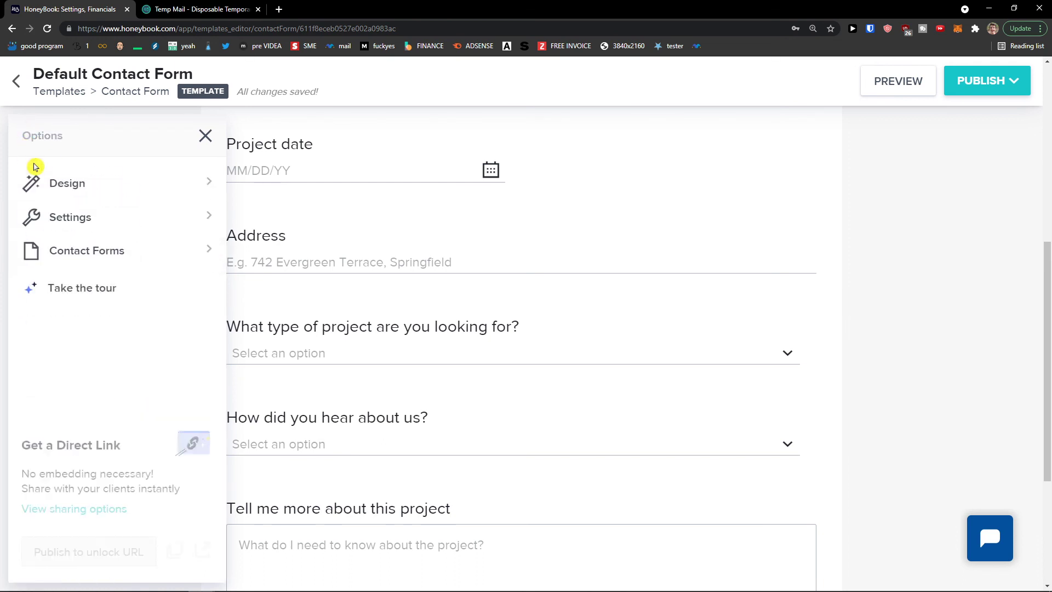
scroll(802, 320, "up", 1)
scroll(916, 354, "up", 2)
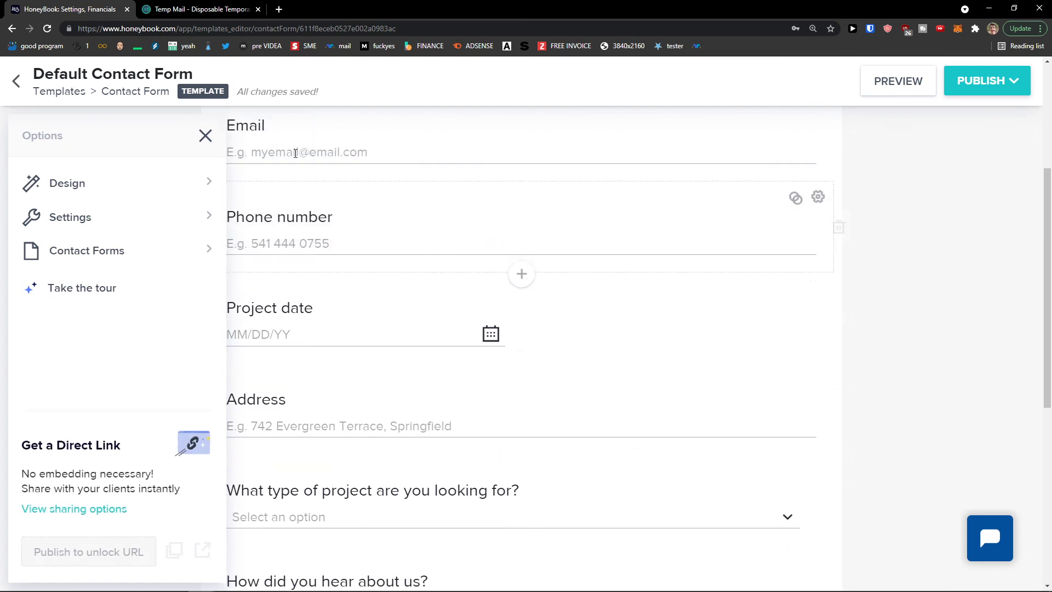
left_click(204, 135)
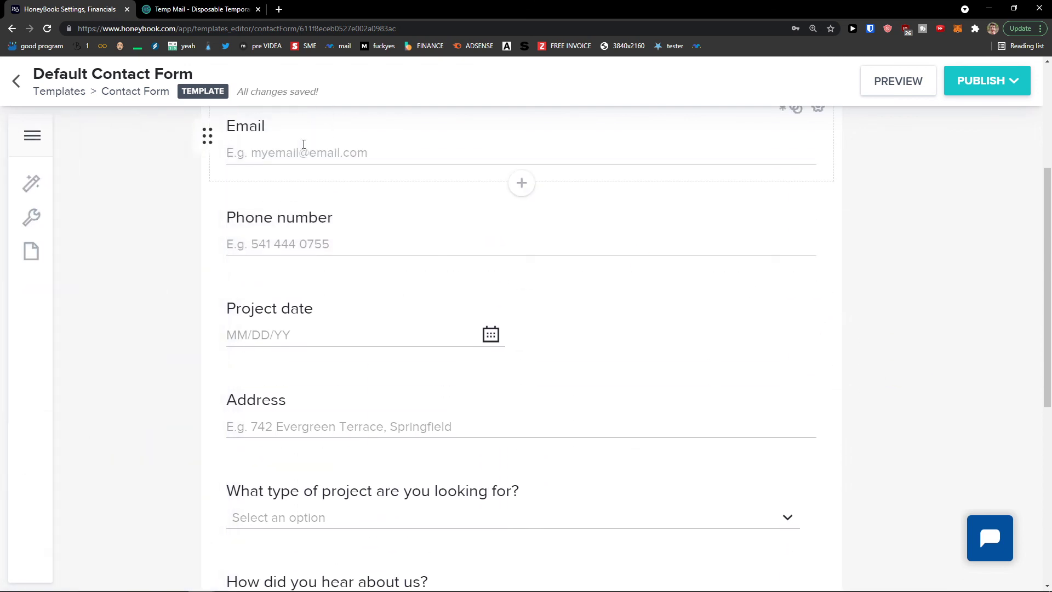
Preview the Default Contact Form as a client and scroll through its fields
left_click(893, 89)
scroll(353, 235, "down", 4)
scroll(353, 234, "down", 2)
scroll(350, 228, "up", 6)
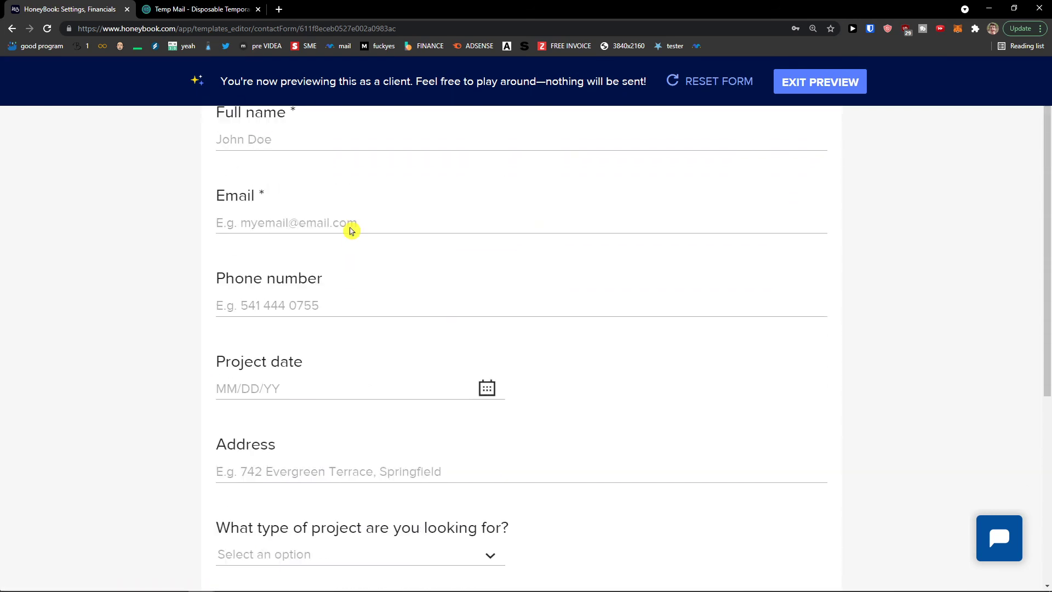
scroll(336, 277, "down", 3)
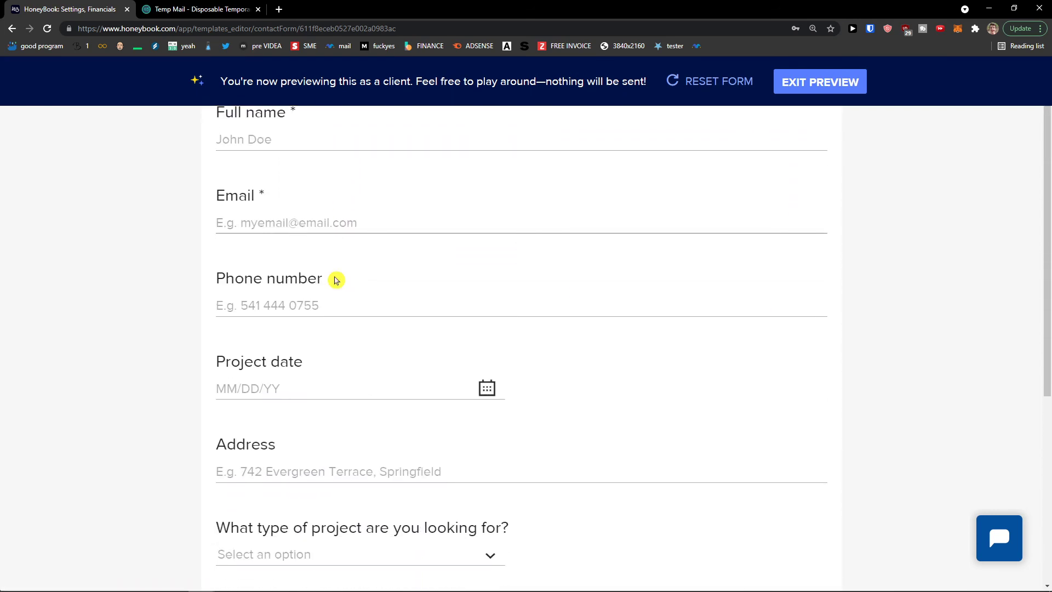
scroll(360, 277, "down", 1)
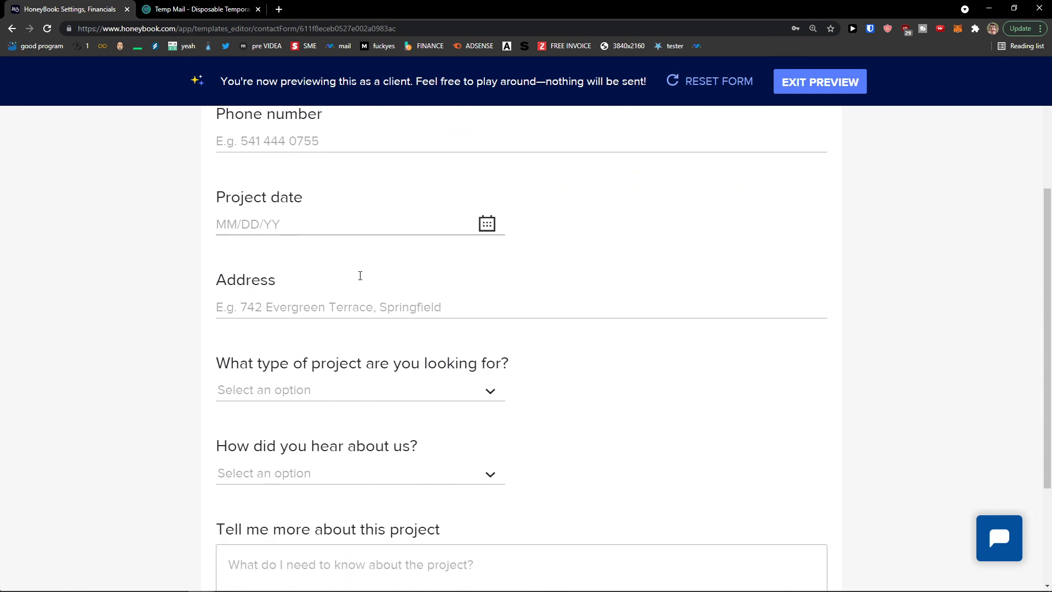
scroll(359, 304, "down", 1)
Open and close the project-type dropdown in the preview, then return to the top
left_click(373, 333)
left_click(373, 335)
scroll(373, 336, "down", 1)
left_click(373, 286)
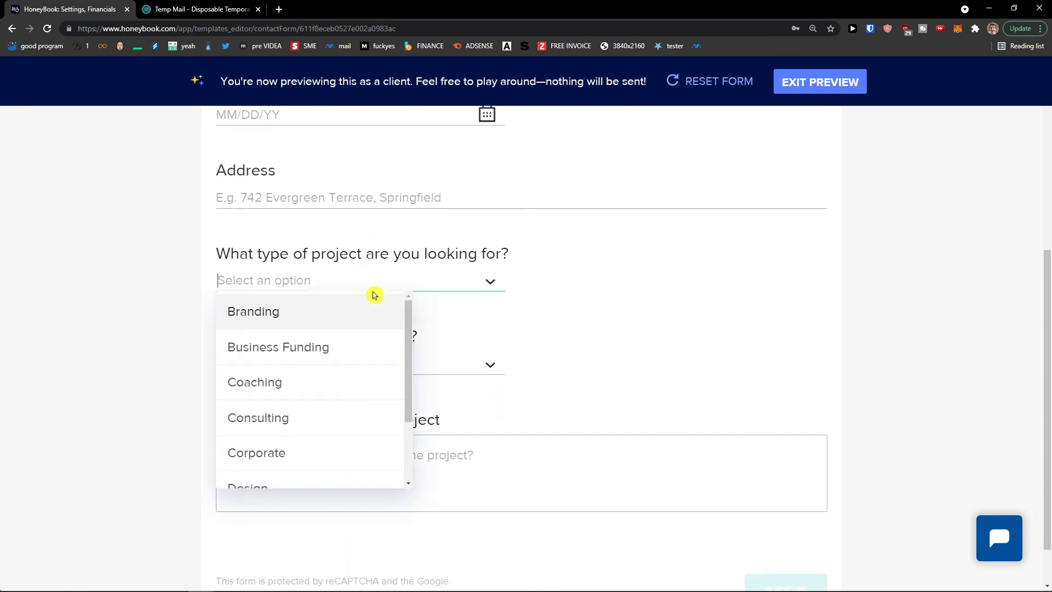
scroll(356, 357, "down", 2)
scroll(357, 358, "up", 2)
left_click(472, 320)
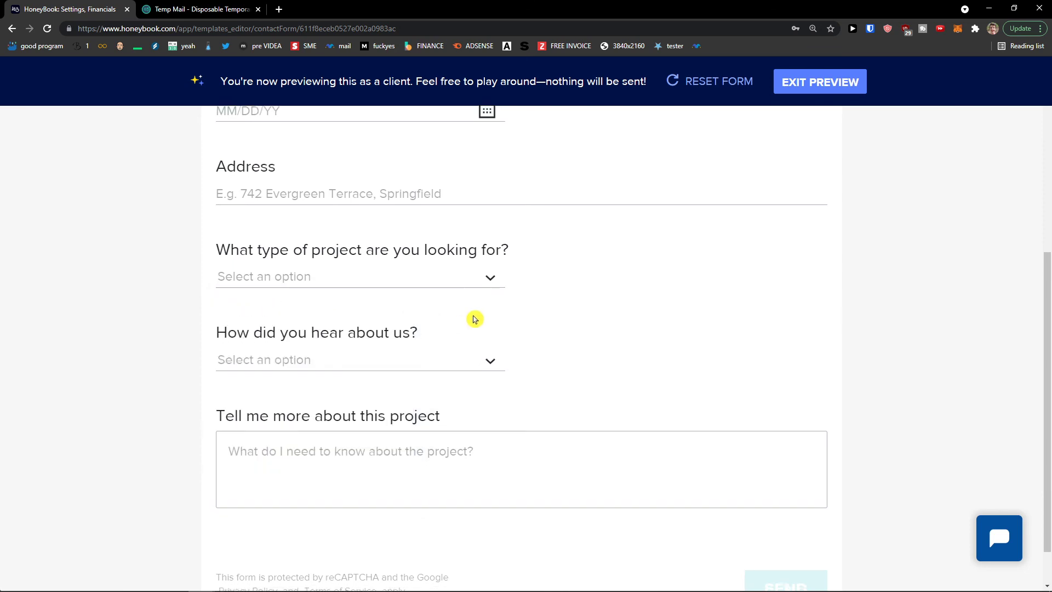
scroll(427, 339, "down", 1)
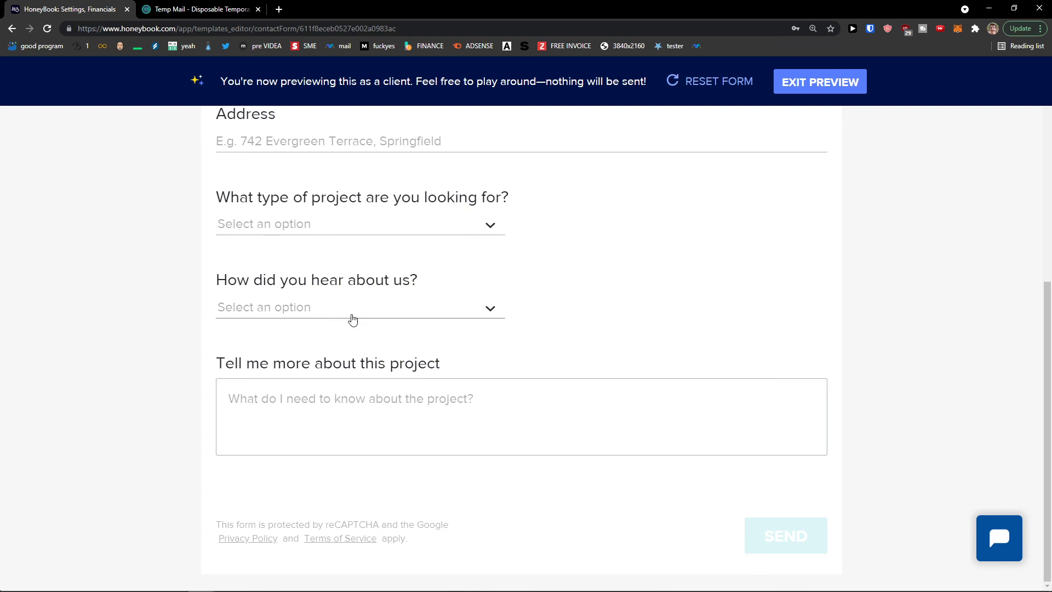
scroll(341, 323, "up", 6)
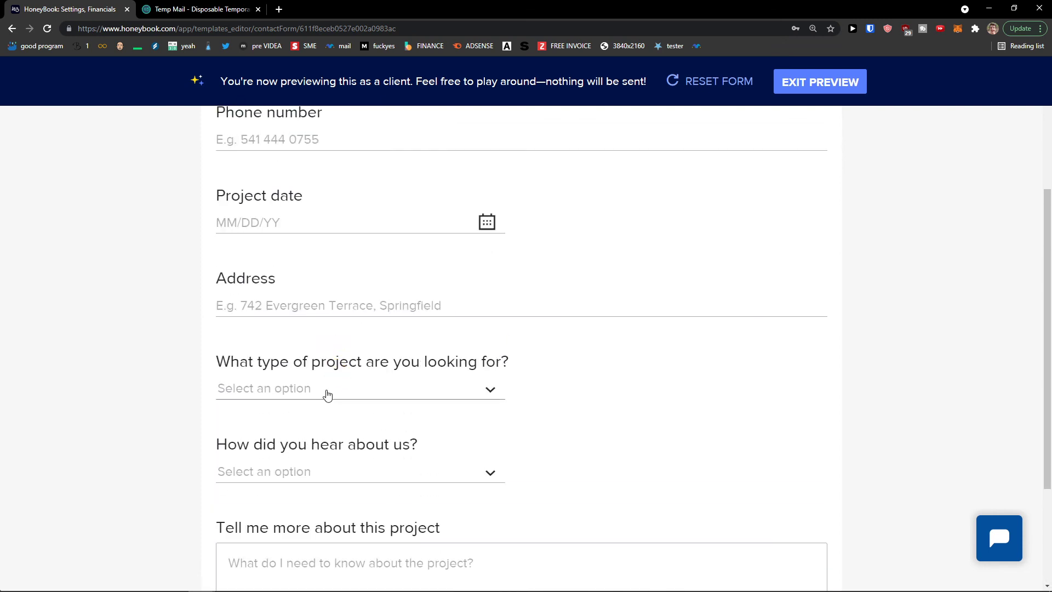
scroll(262, 473, "up", 1)
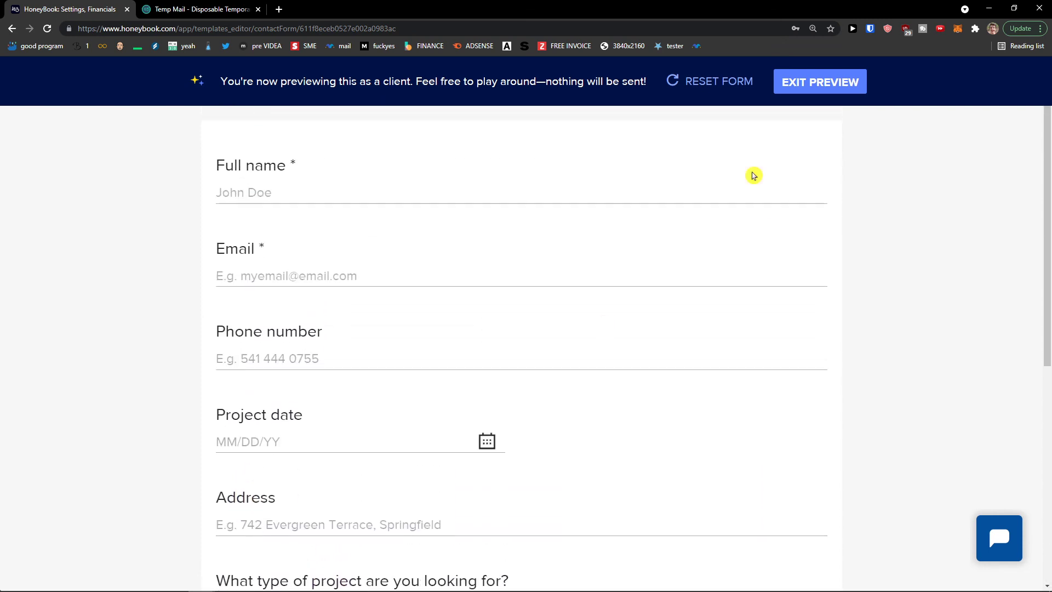
Leave preview and delete the 'How did you hear about us?' question
left_click(819, 82)
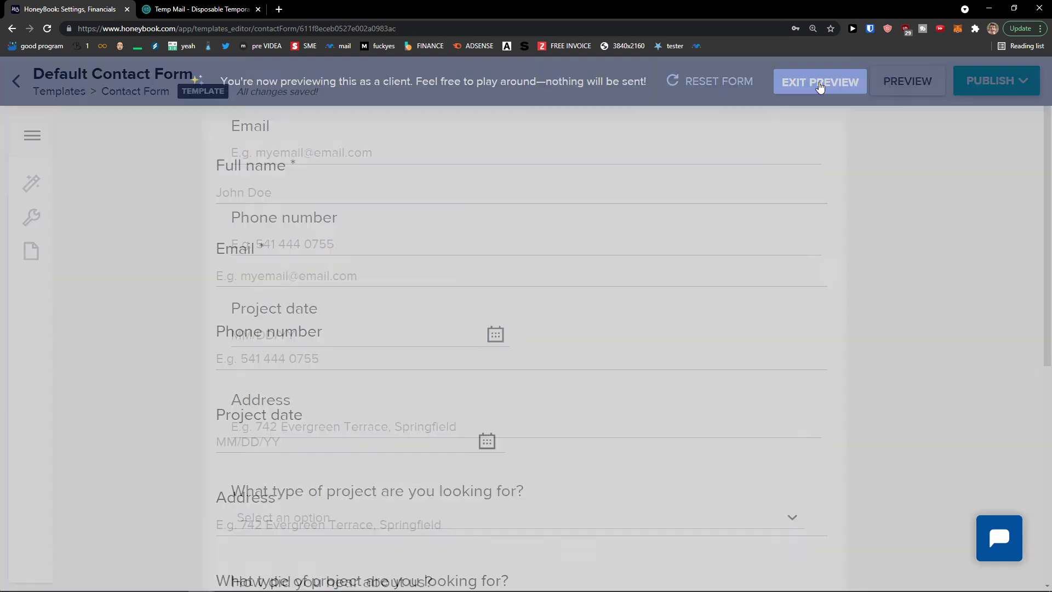
scroll(315, 404, "down", 3)
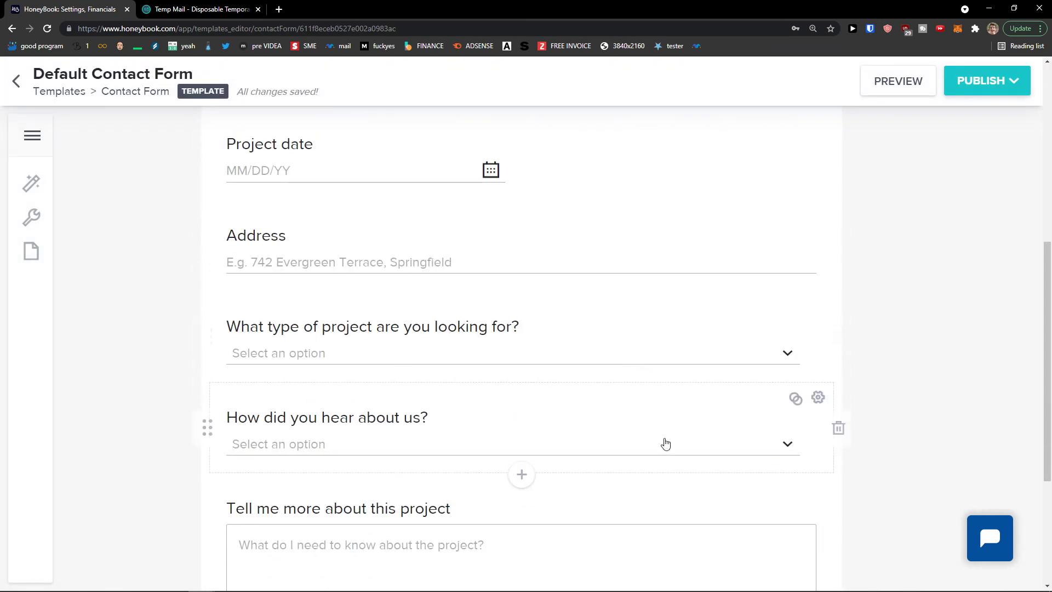
left_click(840, 433)
left_click(553, 380)
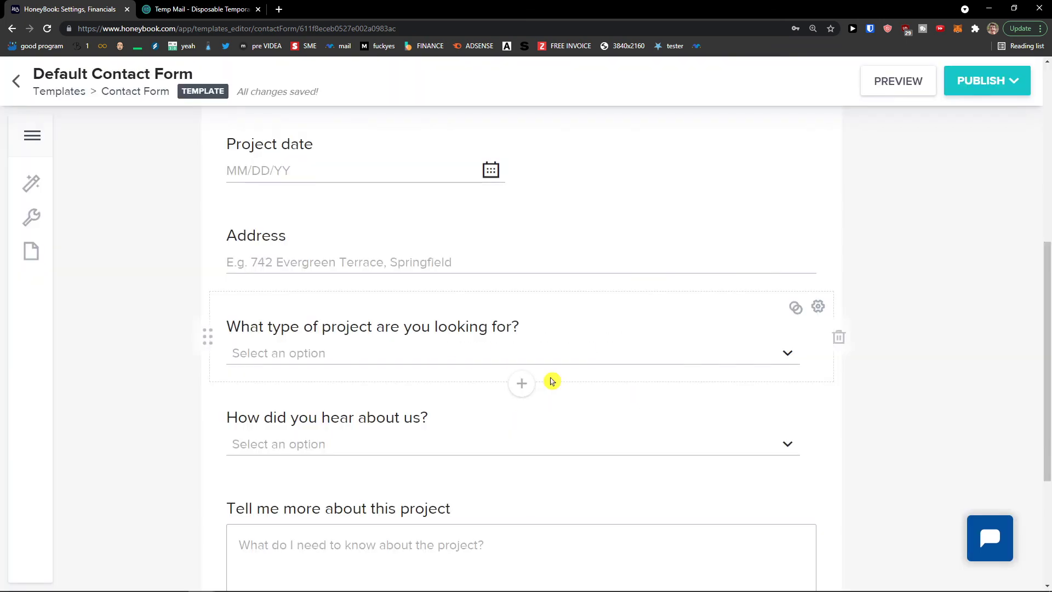
left_click(838, 427)
left_click(486, 392)
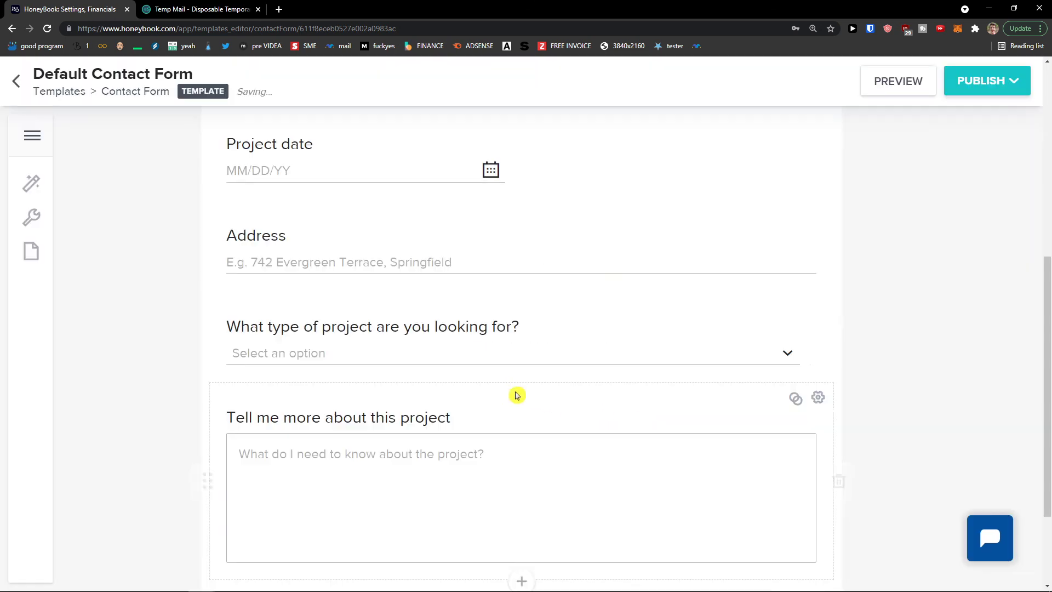
Move the Address field up to follow Full name and add a new block below Full name
scroll(415, 338, "up", 4)
left_click_drag(209, 462, 208, 351)
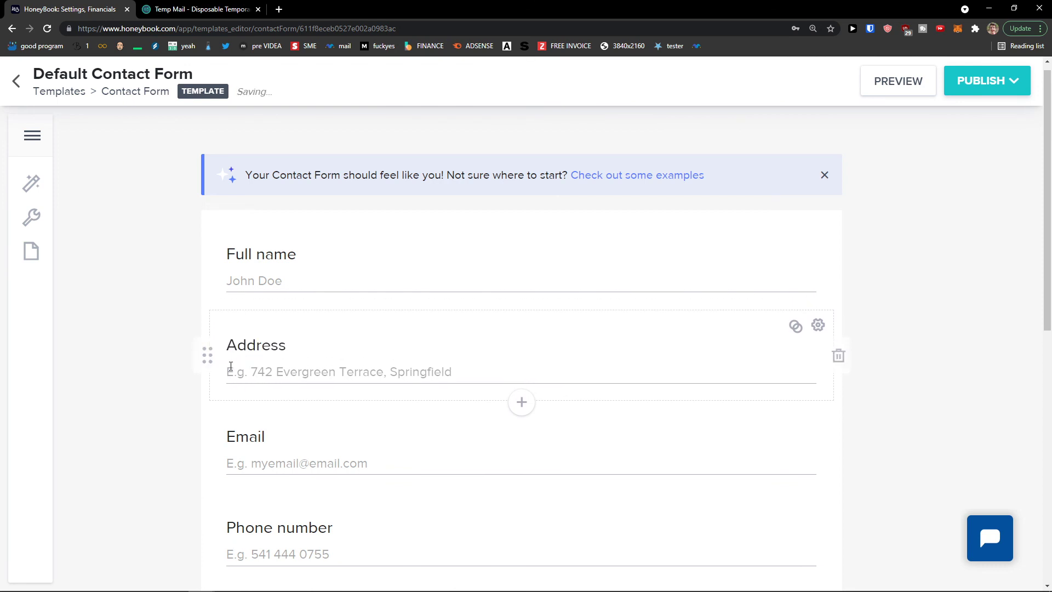
scroll(217, 372, "down", 1)
scroll(217, 372, "up", 1)
left_click(515, 312)
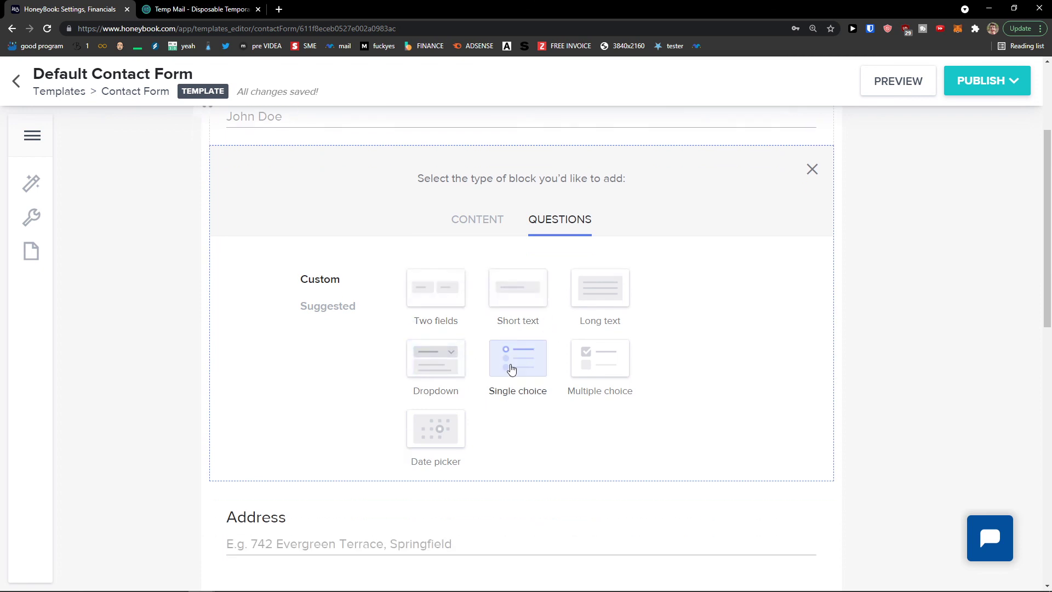
Add a single-choice question 'How Are You Feeling' with the options Happy, Bad and Alright
left_click(530, 366)
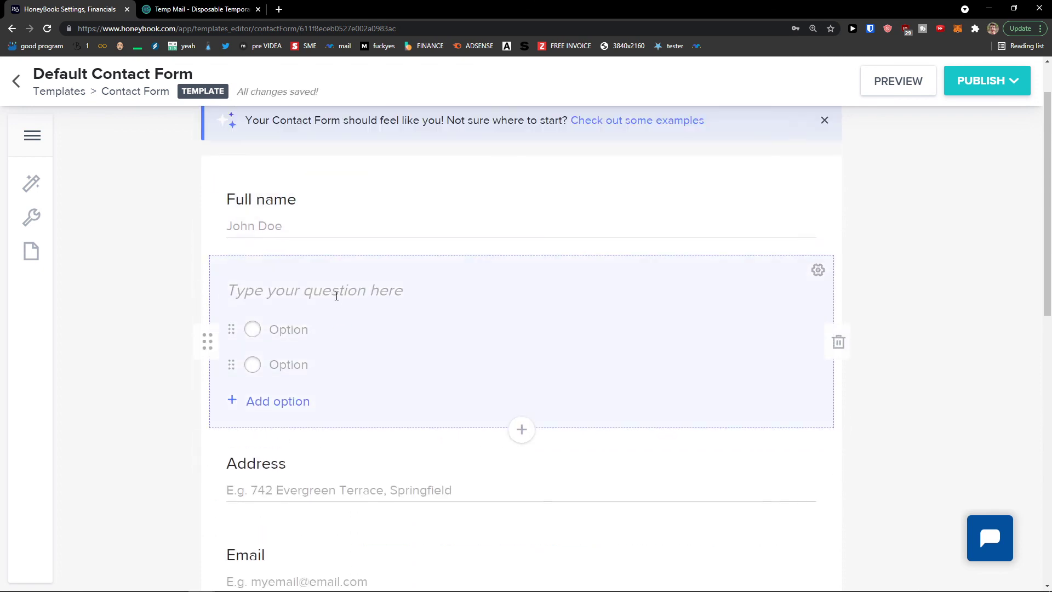
type("How Are You Feeling")
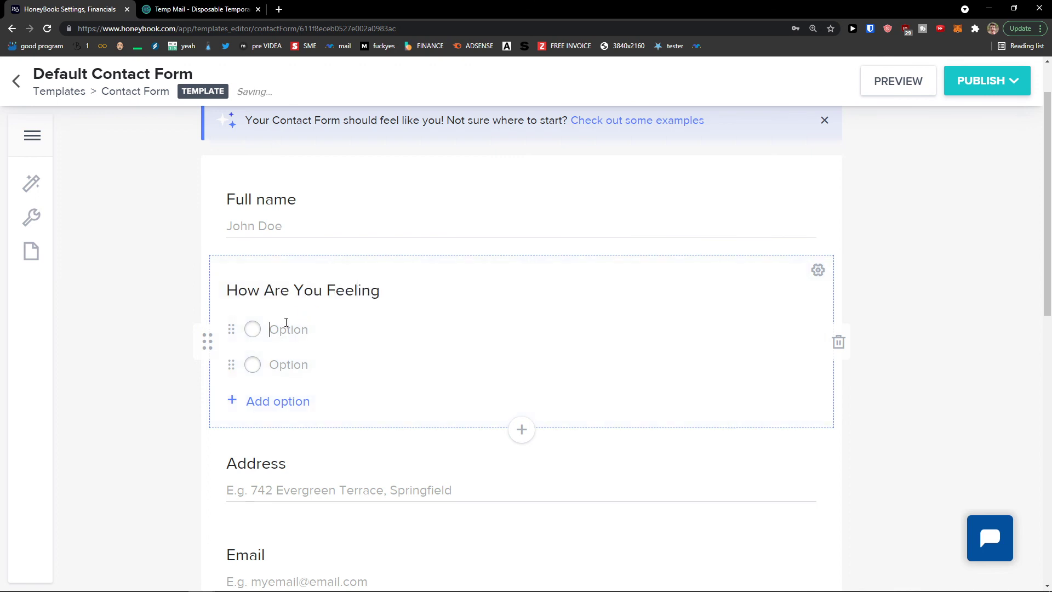
type("Bad")
left_click(284, 406)
type("Alright")
key("Return")
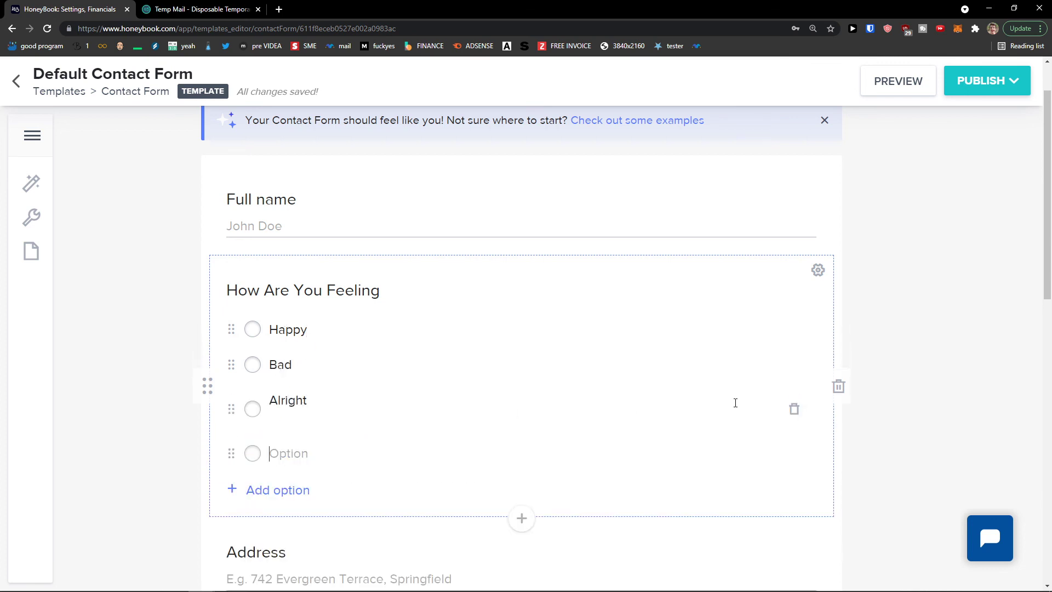
left_click(792, 454)
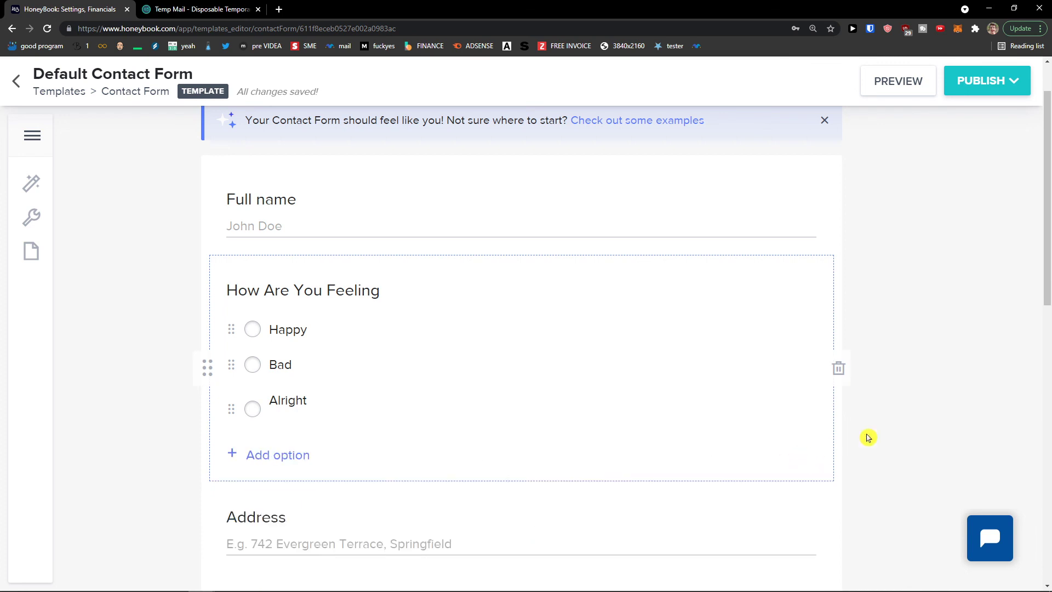
Review the question types in the question's settings and keep Single choice
left_click(818, 271)
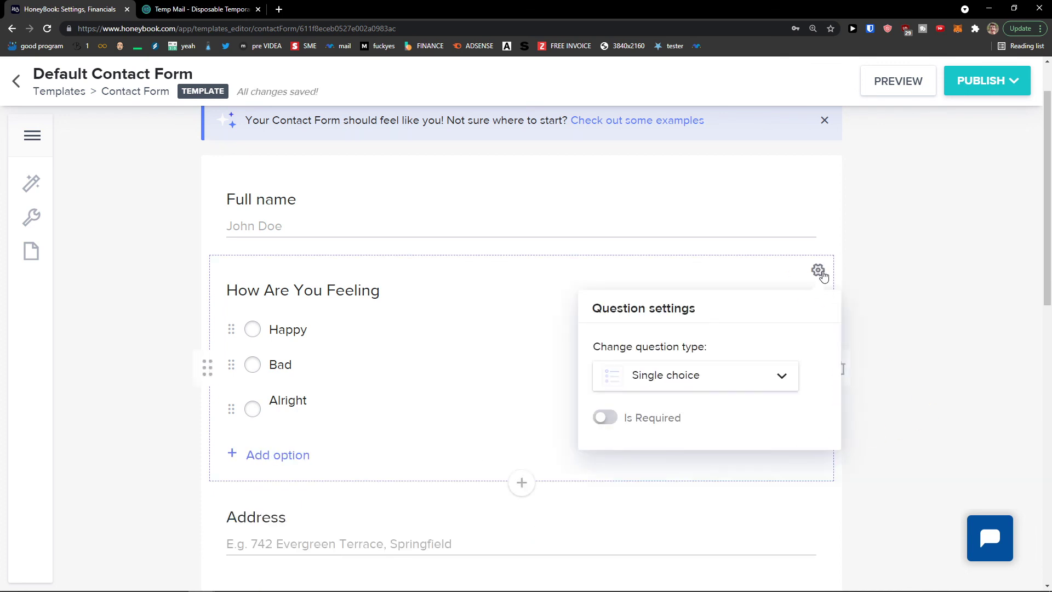
left_click(710, 387)
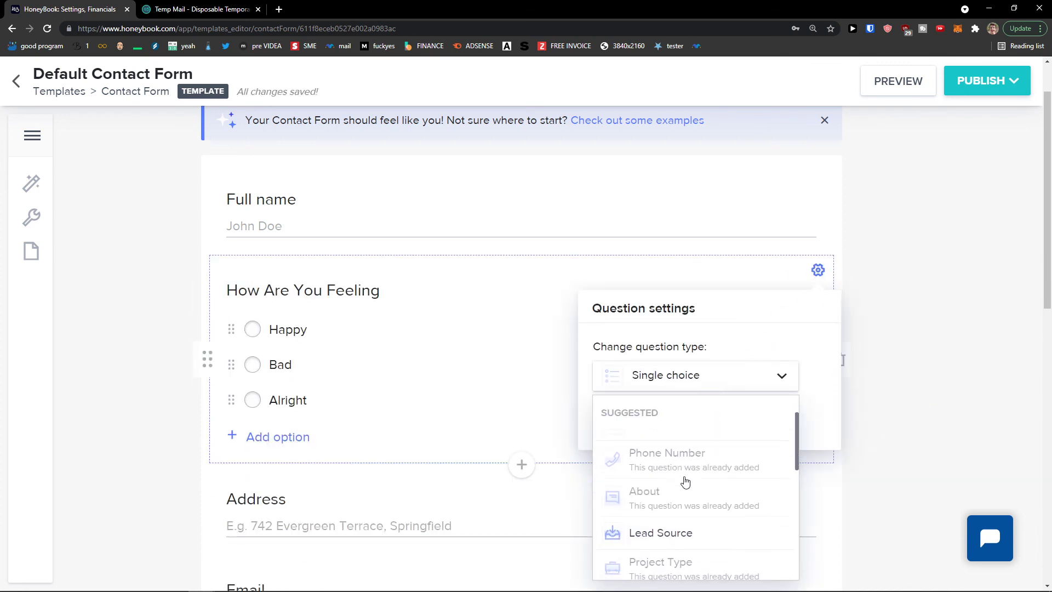
scroll(685, 481, "down", 1)
scroll(679, 521, "down", 3)
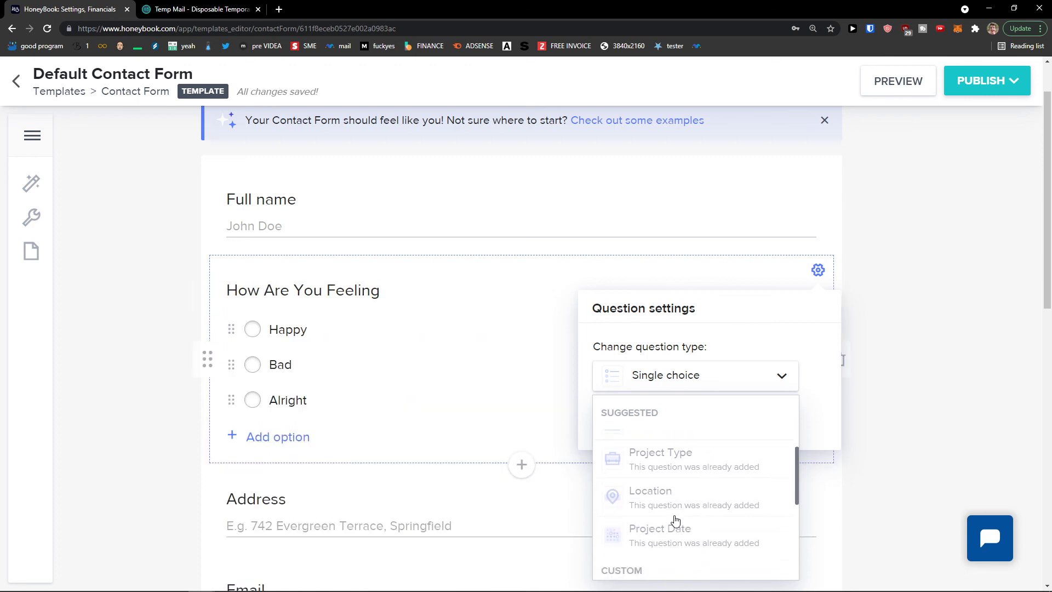
scroll(665, 518, "down", 3)
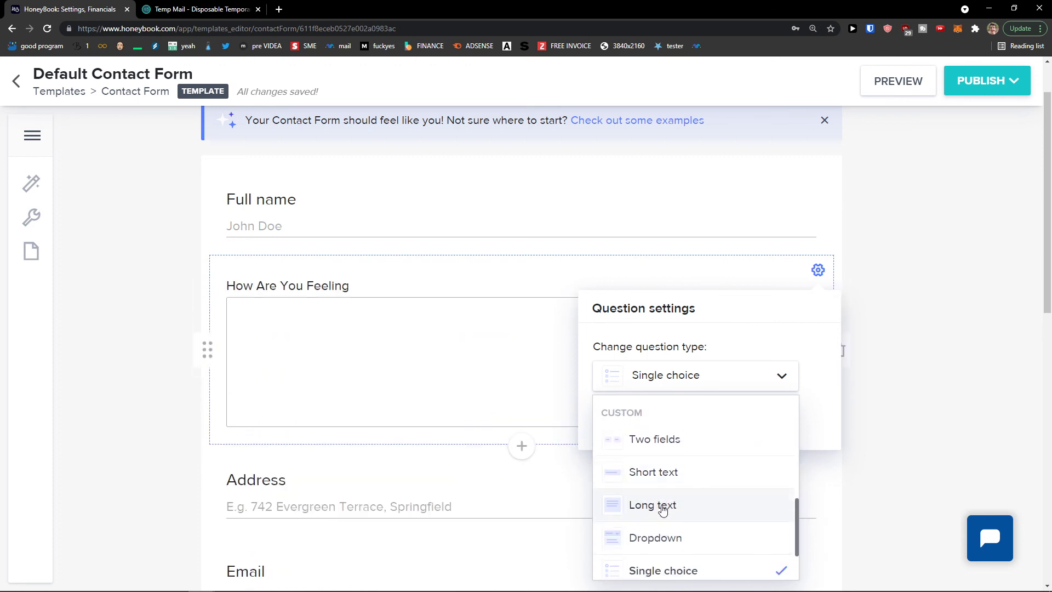
scroll(663, 547, "down", 1)
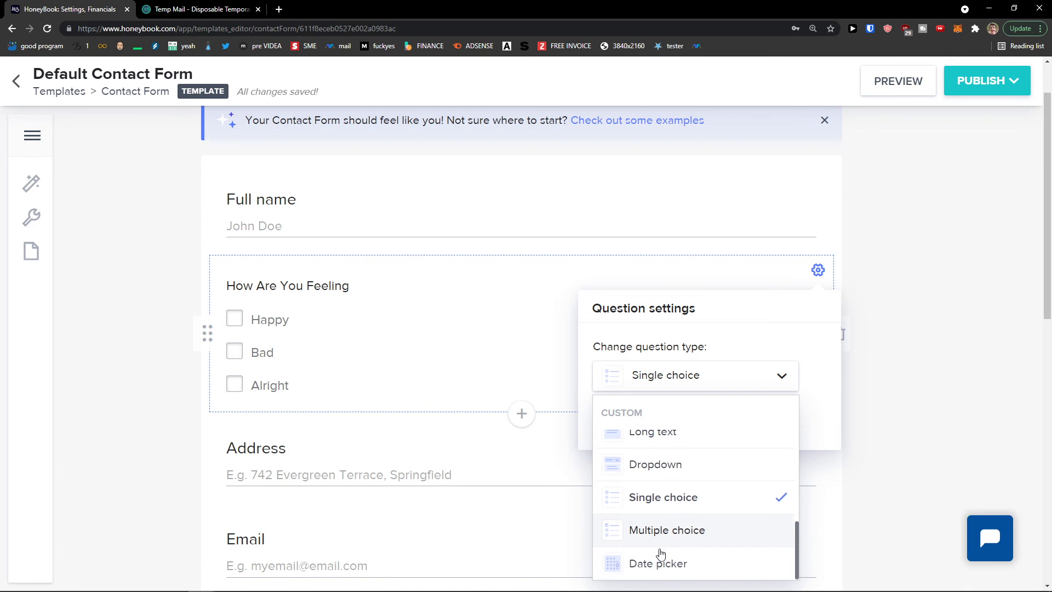
left_click(918, 497)
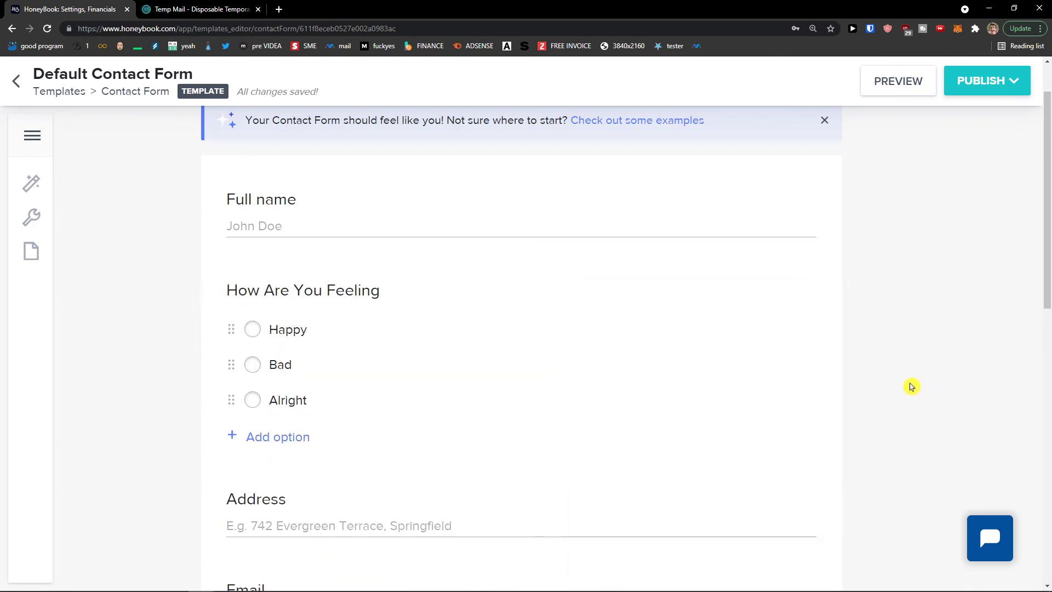
scroll(530, 355, "down", 1)
scroll(527, 355, "up", 2)
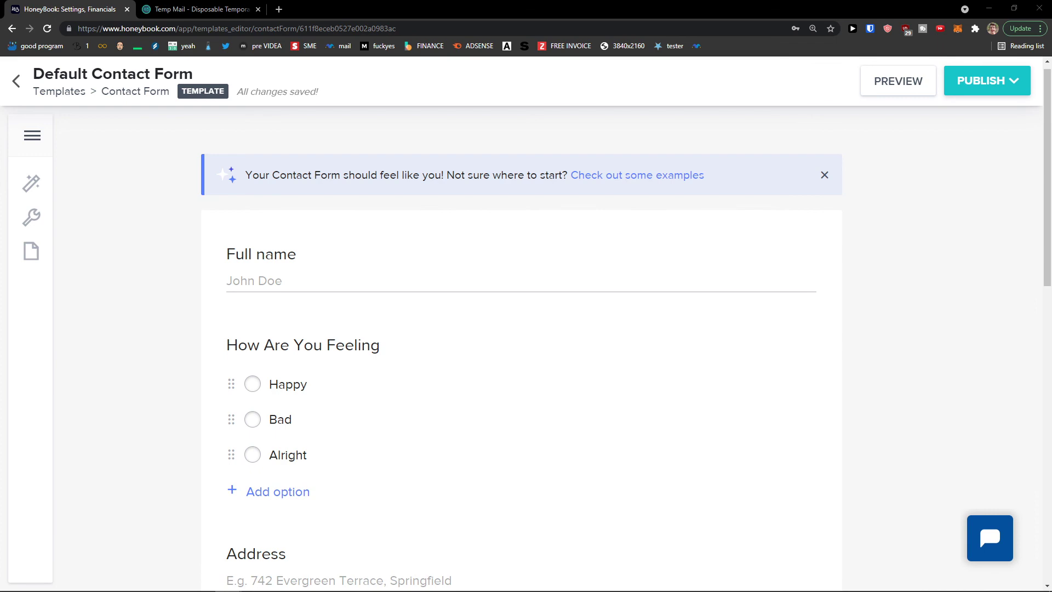
scroll(445, 321, "down", 12)
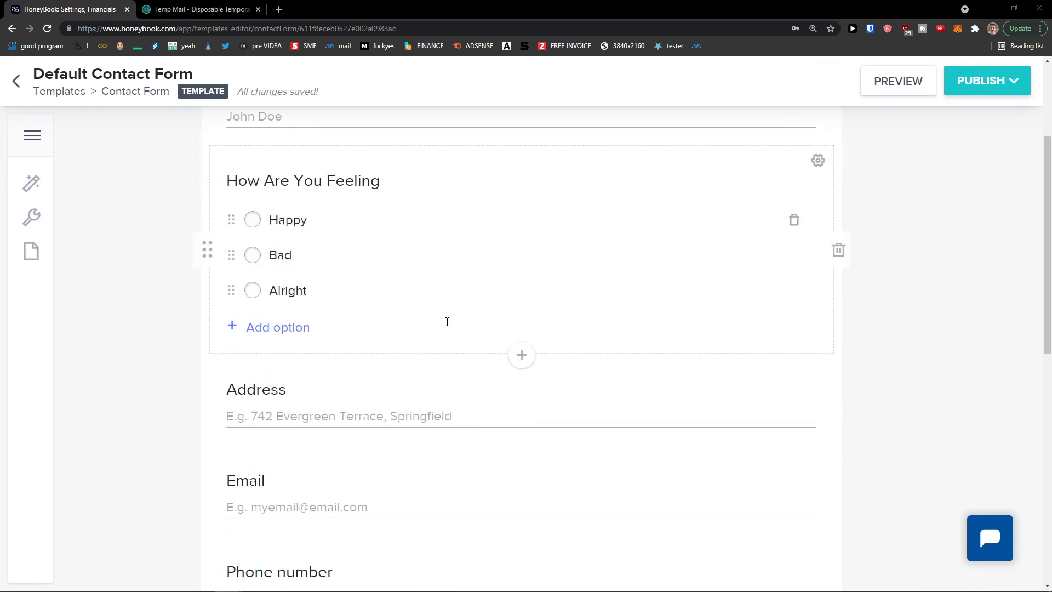
scroll(430, 326, "up", 15)
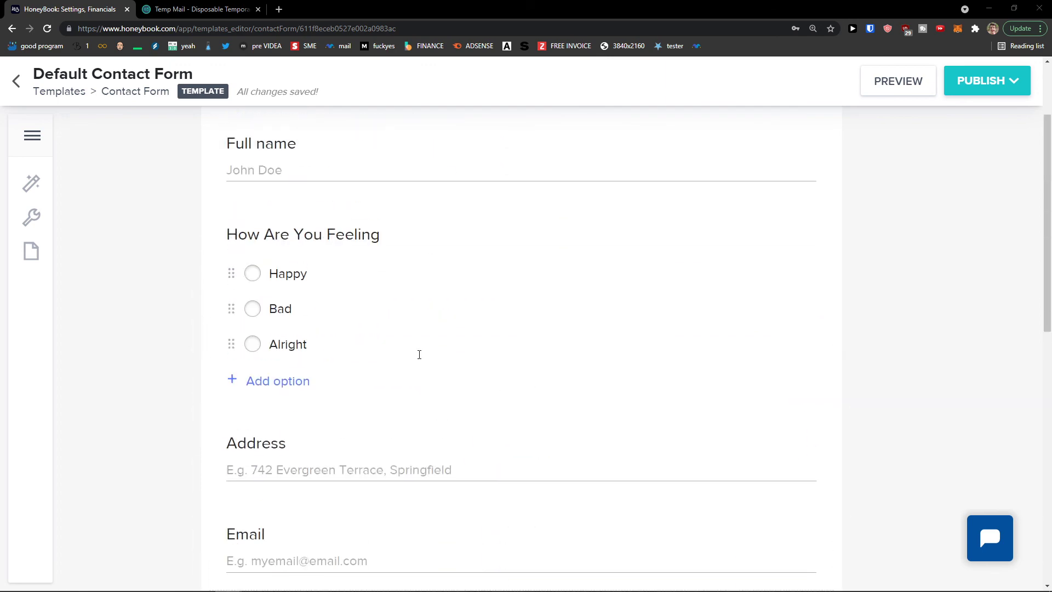
Leave the contact form editor and open the HoneyBook Chrome Extension store page from Tools
left_click(26, 85)
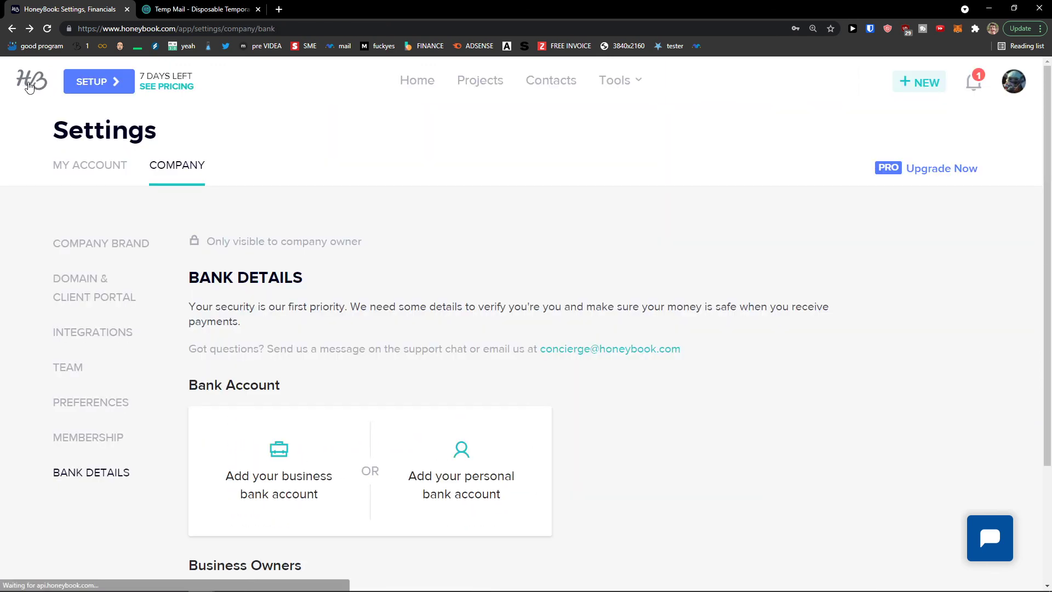
left_click(615, 88)
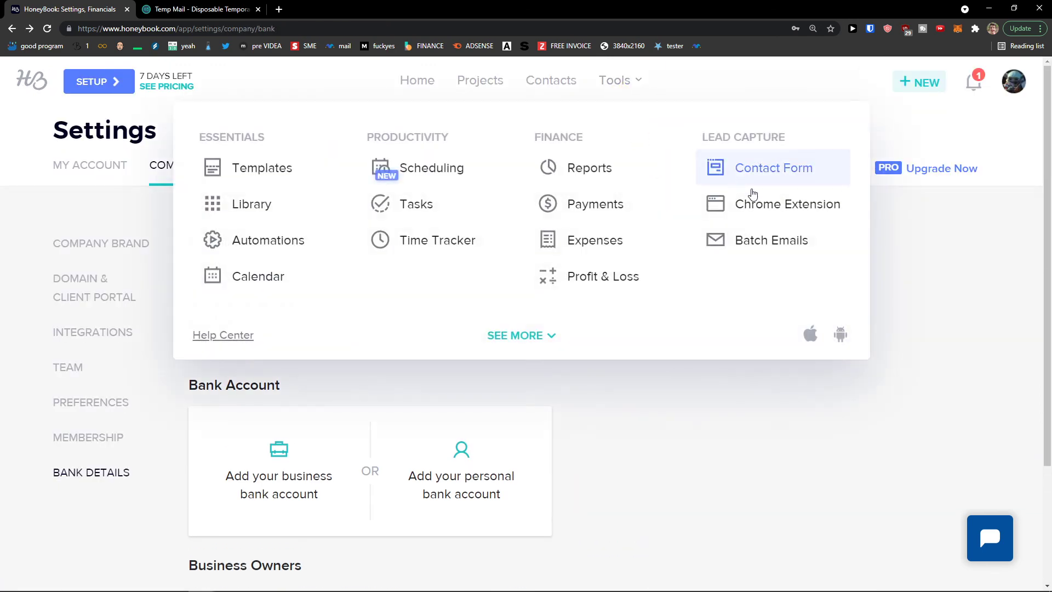
left_click(754, 213)
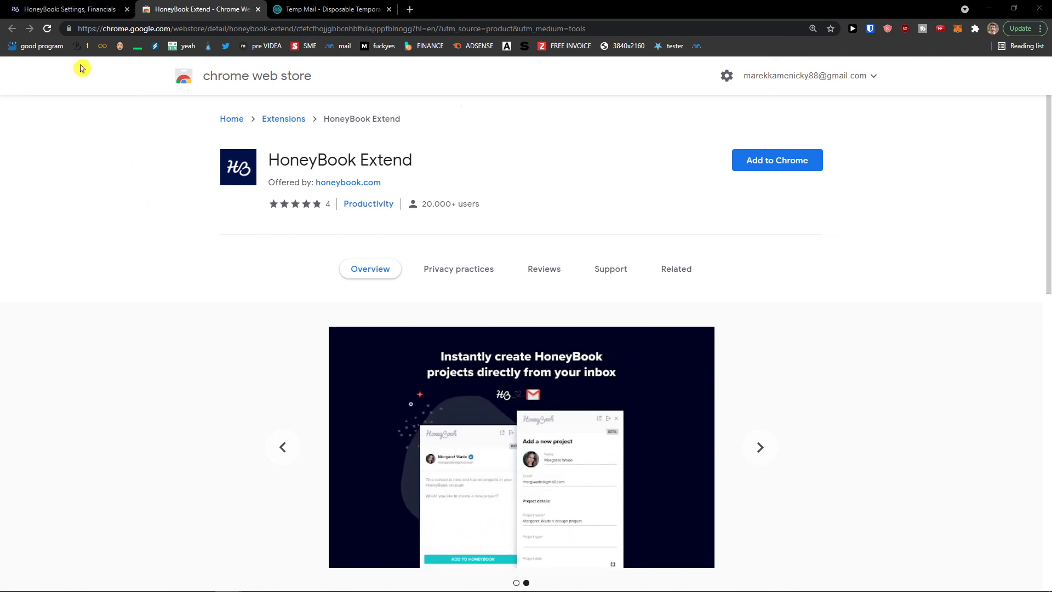
Return to the HoneyBook tab and go to the Tools > Batch Emails page
left_click(61, 7)
left_click(636, 80)
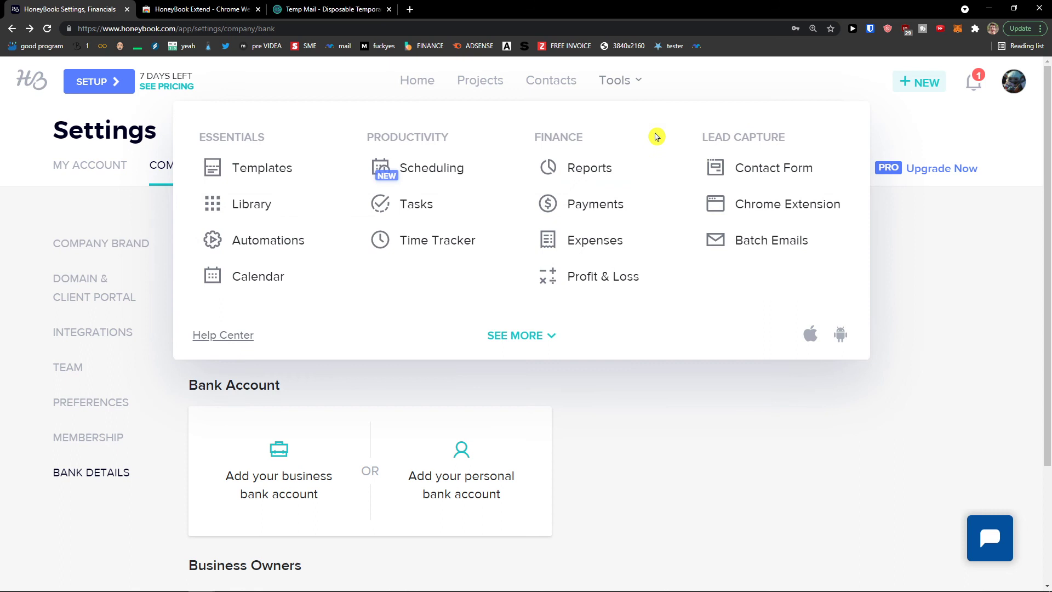
left_click(729, 239)
left_click_drag(341, 405, 615, 428)
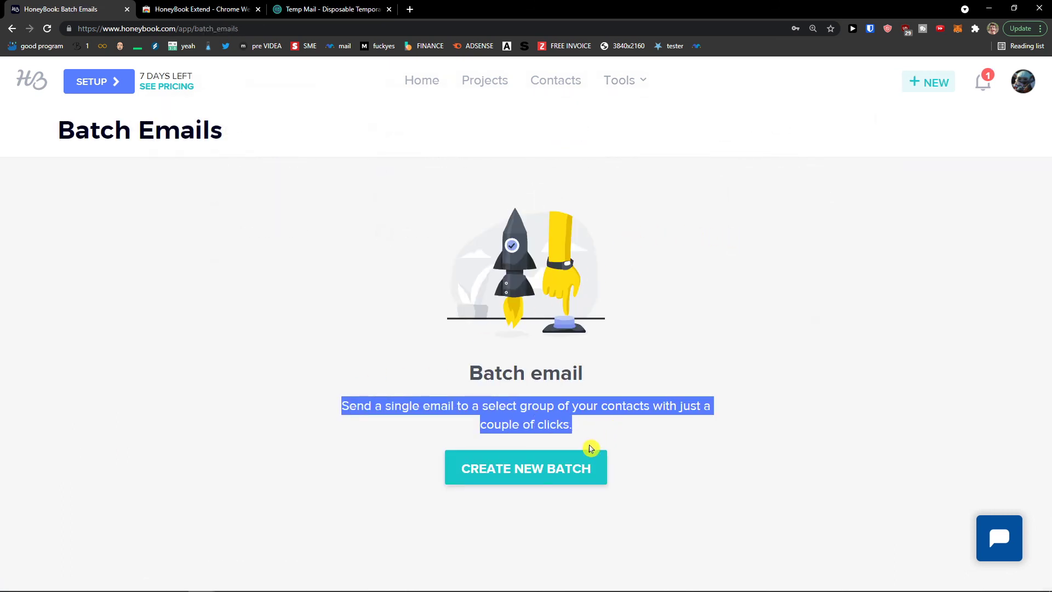
left_click(591, 470)
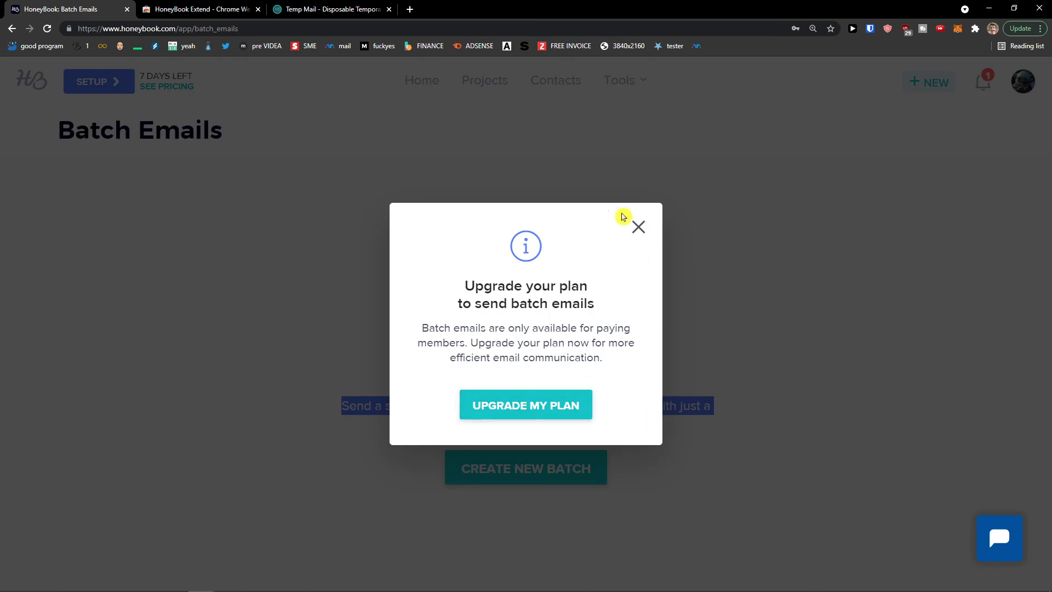
left_click(638, 227)
left_click(983, 82)
left_click(931, 82)
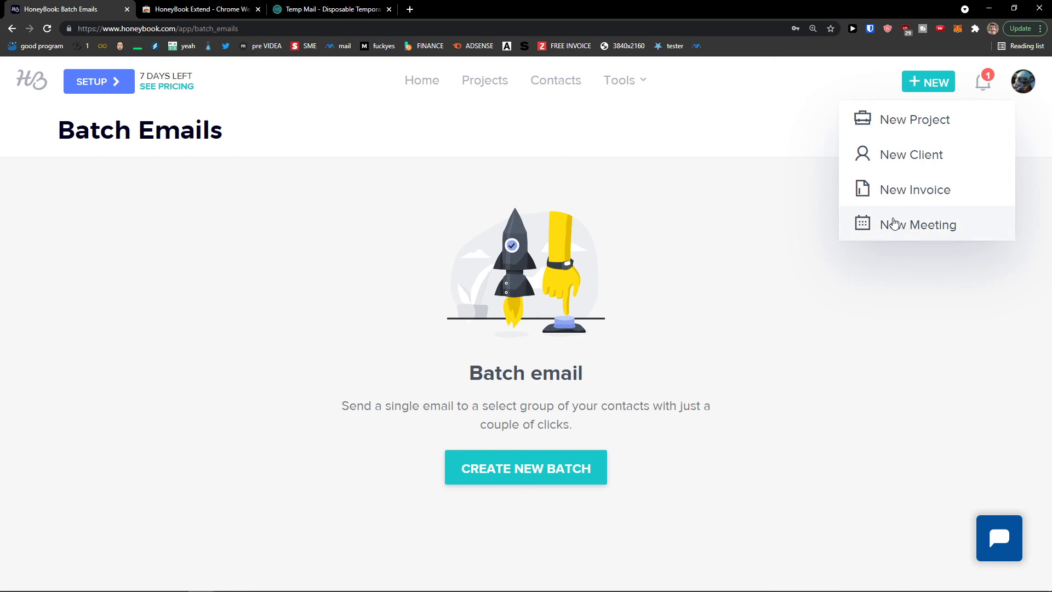
left_click(894, 224)
left_click(750, 106)
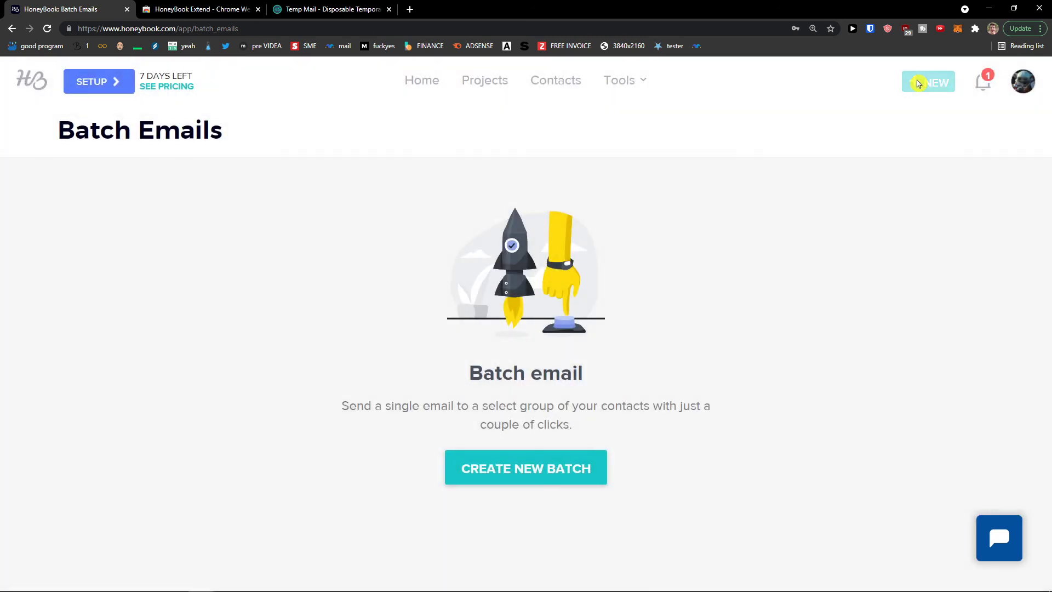
mouse_move(926, 86)
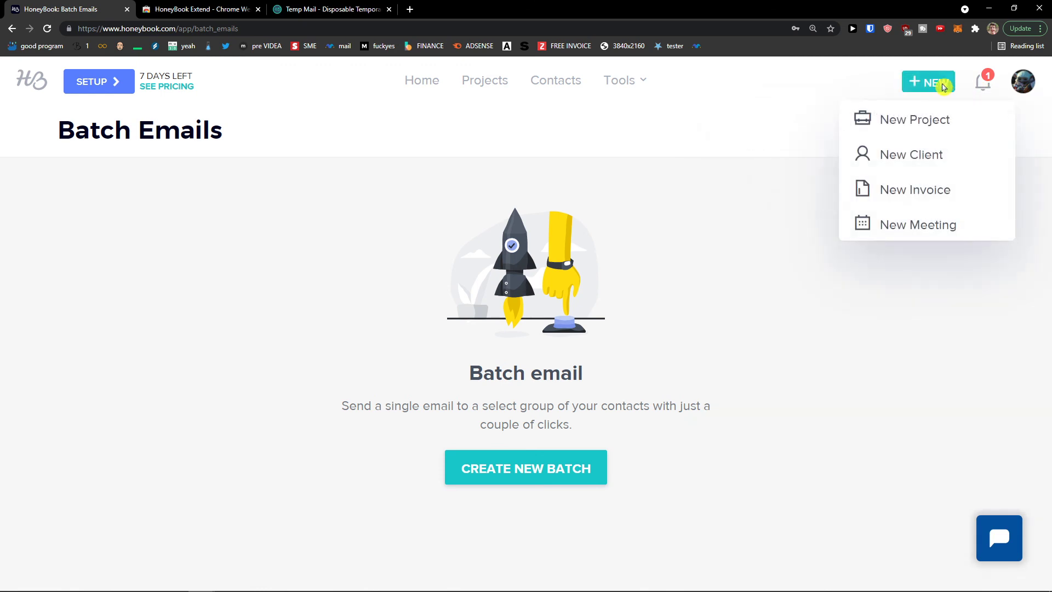
left_click(897, 223)
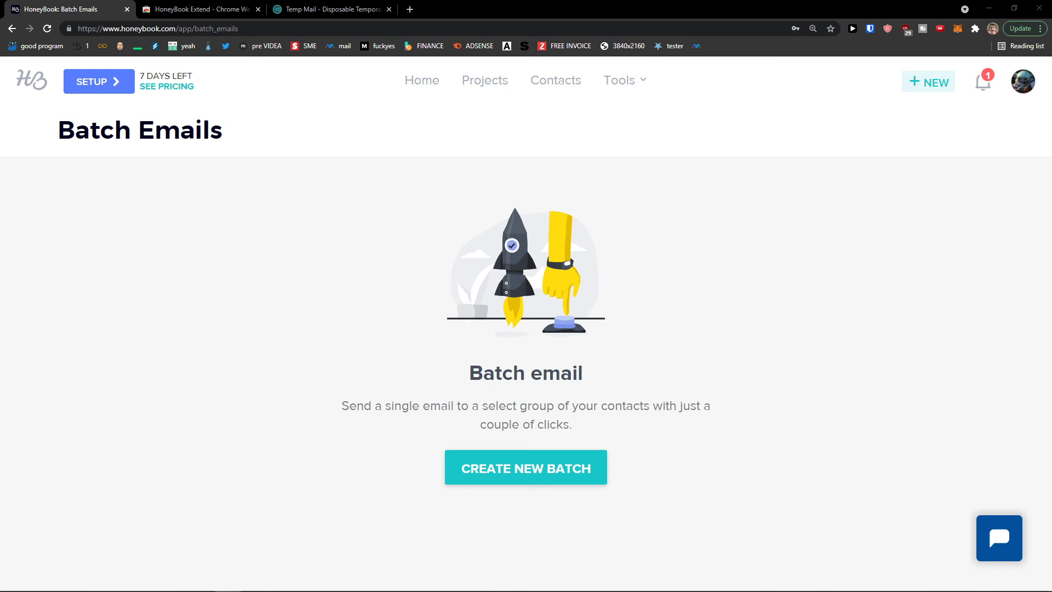
Start a new meeting titled 'Brainstorming With Kate' with the type set to In person
left_click(926, 83)
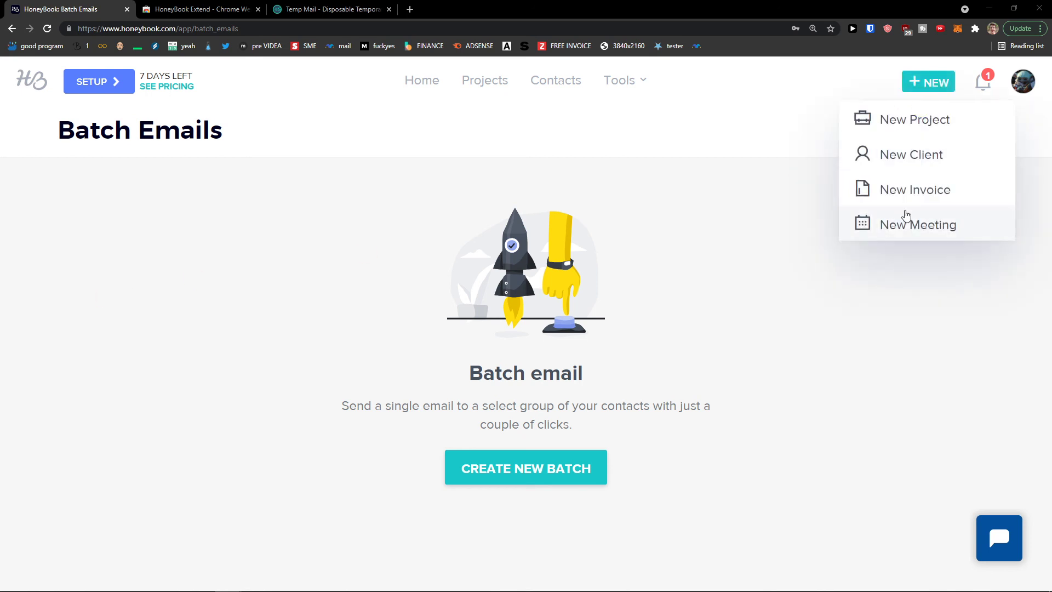
left_click(902, 219)
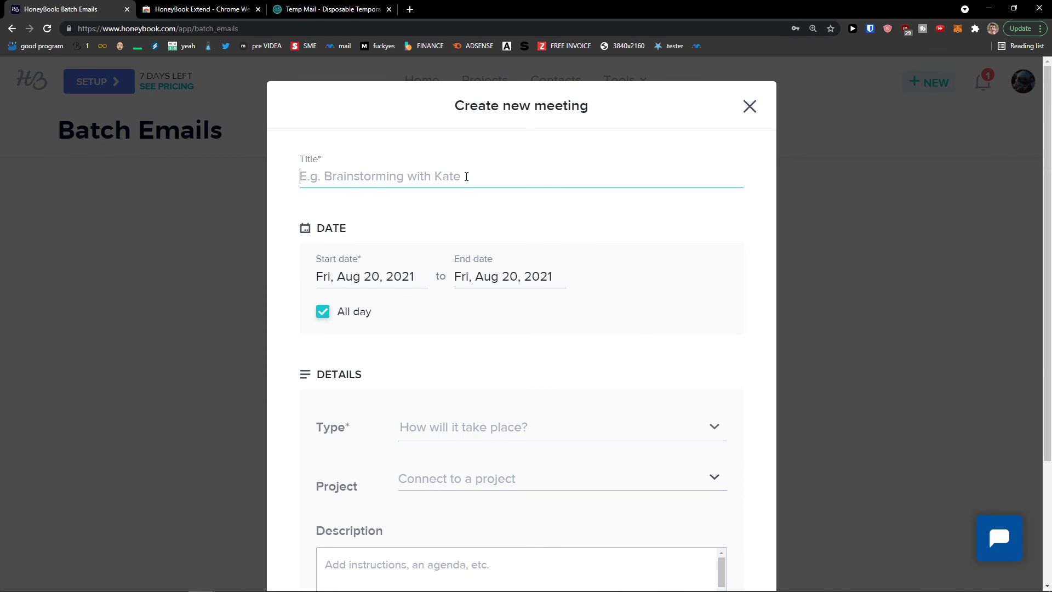
type("Brainstorming With Kate")
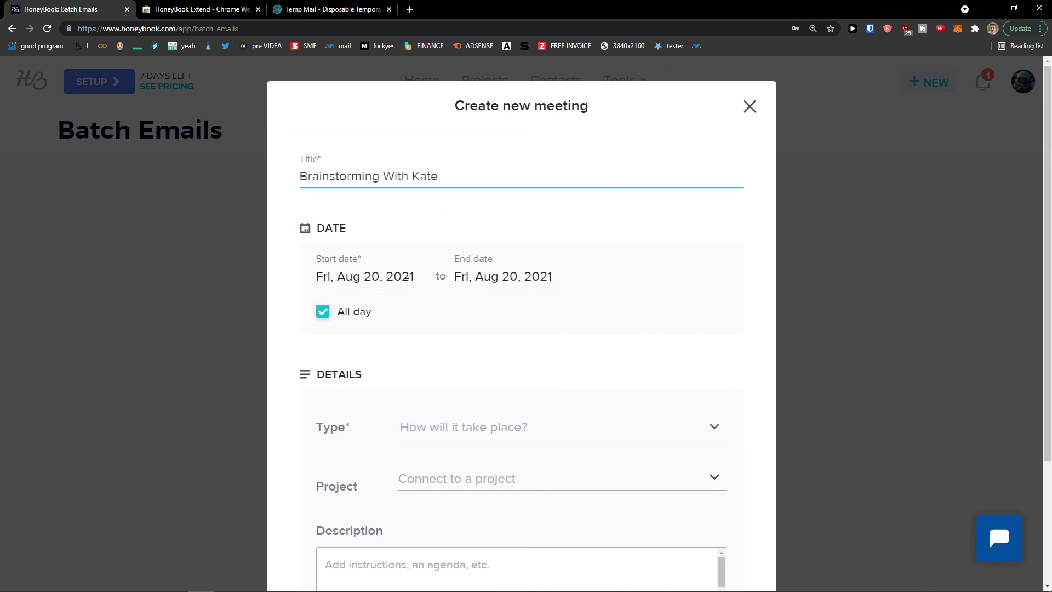
scroll(417, 274, "down", 2)
left_click(436, 319)
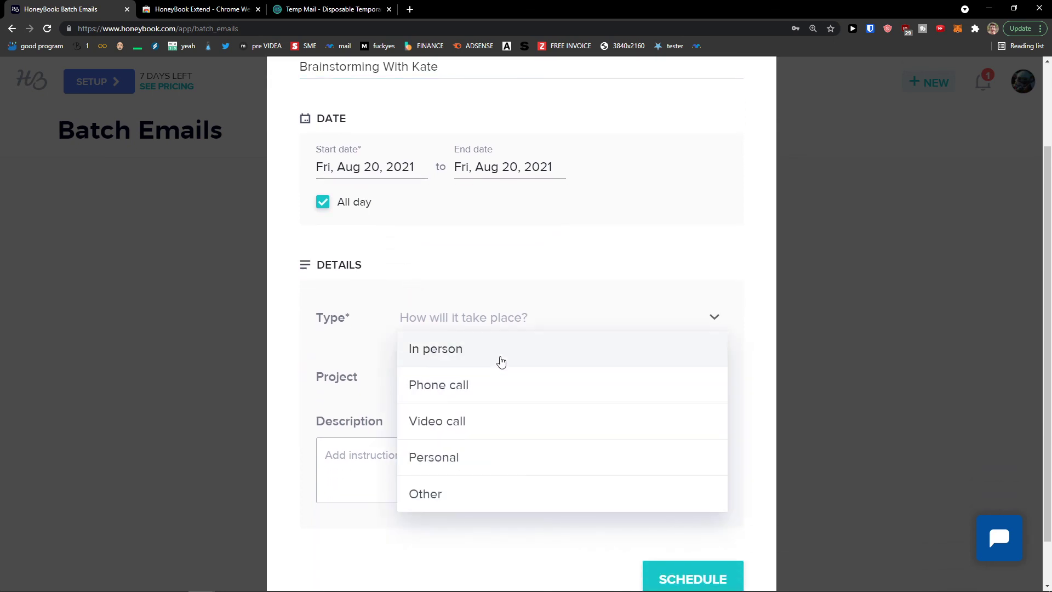
left_click(497, 353)
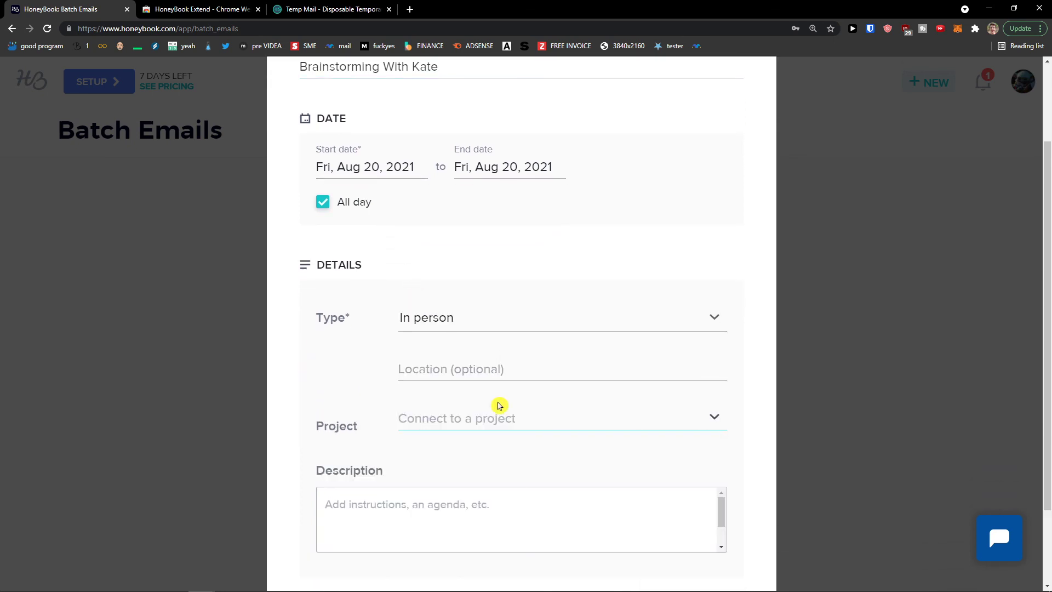
Link the meeting to Sun Project and schedule it for Aug 20, 2021 without notifying invitees
type("Jus")
key("BackSpace")
type("Sun")
left_click(490, 442)
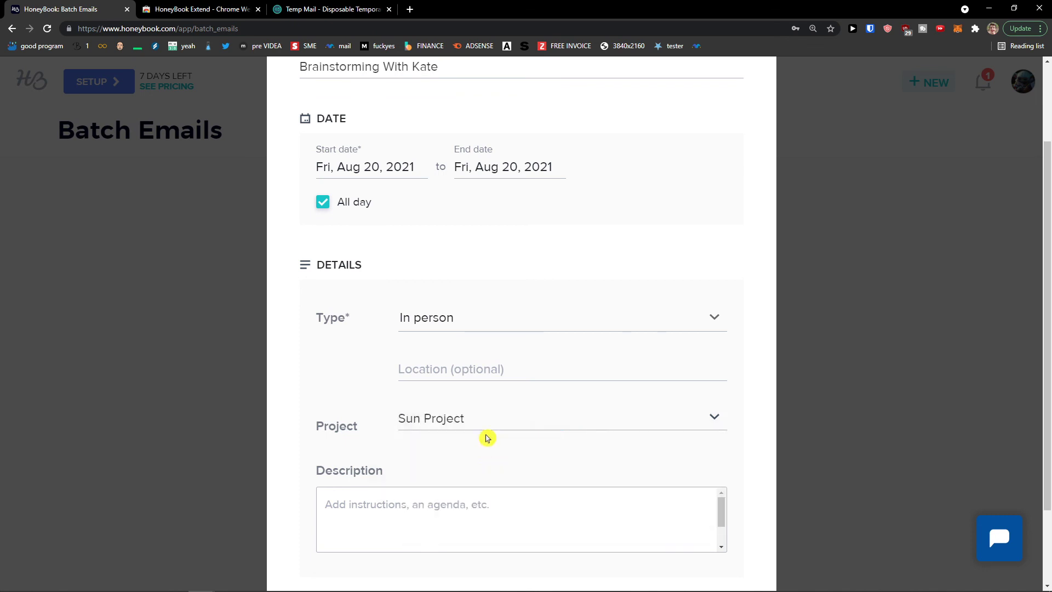
scroll(435, 433, "down", 2)
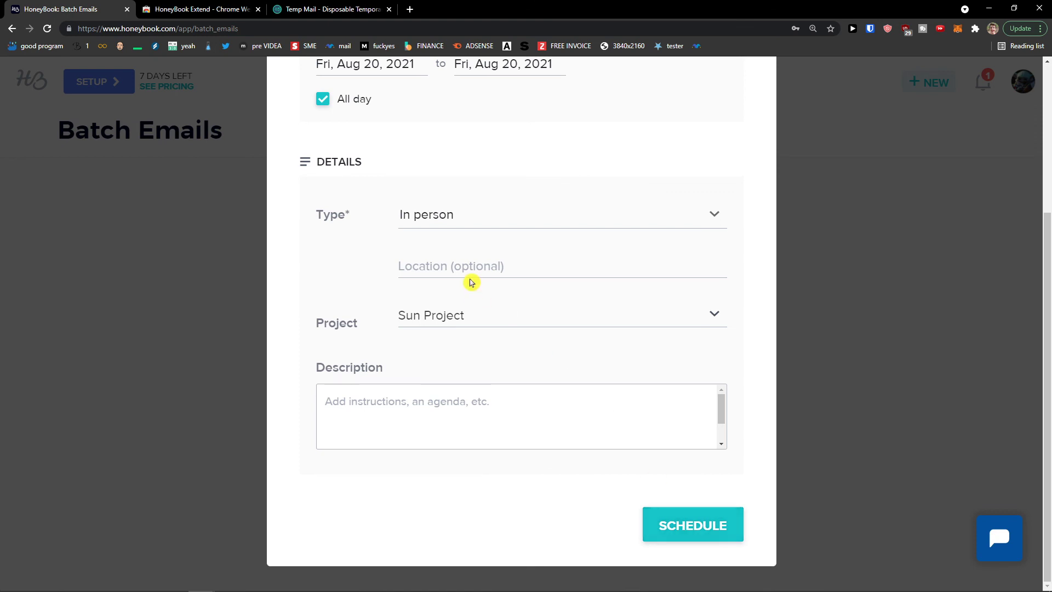
scroll(529, 366, "up", 2)
scroll(531, 368, "down", 2)
left_click(655, 537)
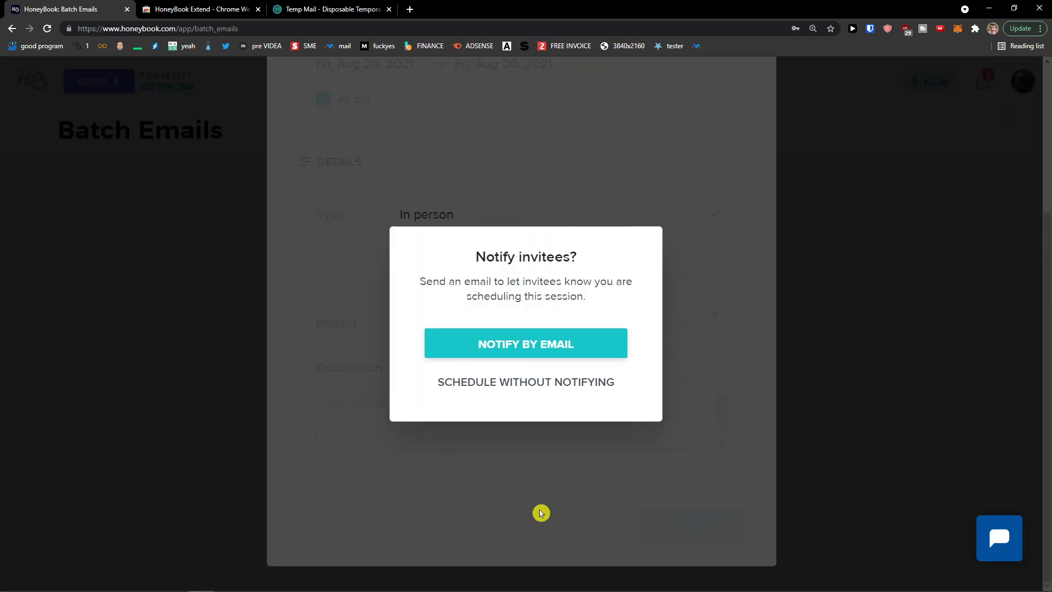
left_click(470, 384)
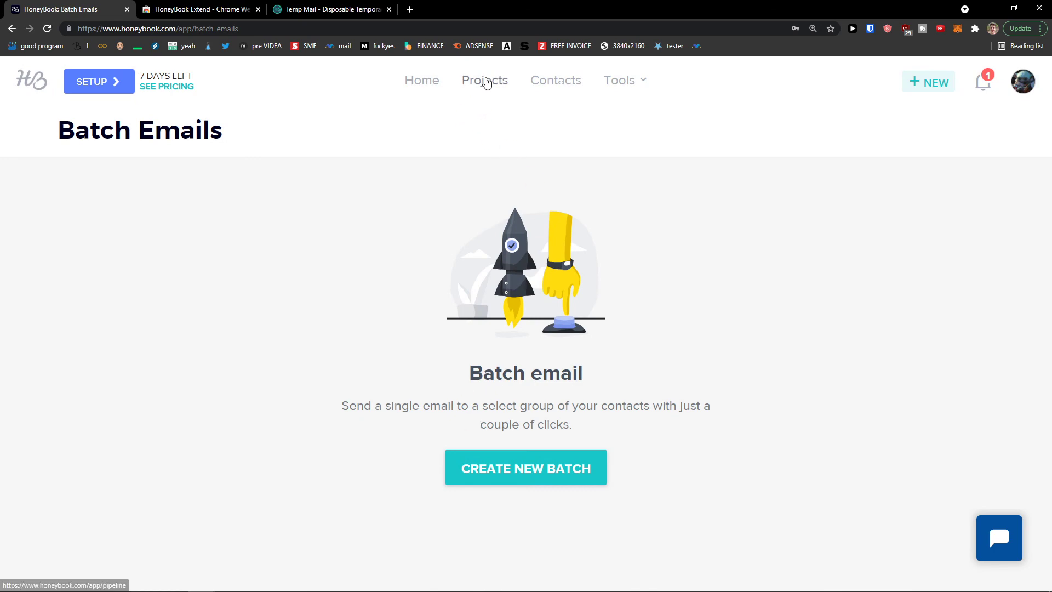
Open Sun Project and confirm Brainstorming With Kate is listed for Aug 20, 2021, then view the client's details
left_click(487, 82)
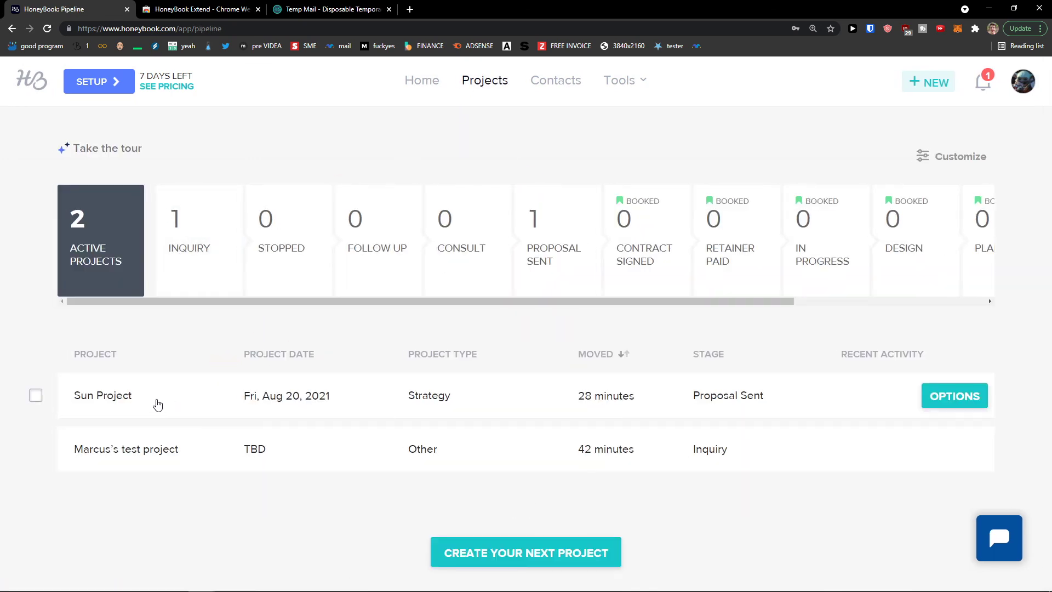
left_click(157, 405)
scroll(258, 383, "down", 8)
scroll(254, 385, "down", 4)
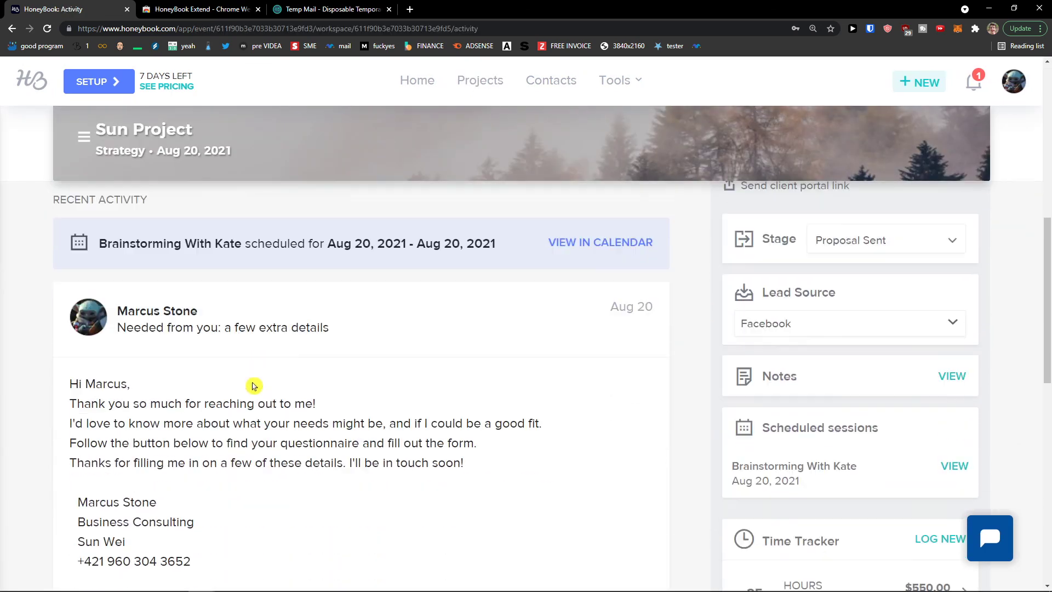
scroll(251, 321, "up", 2)
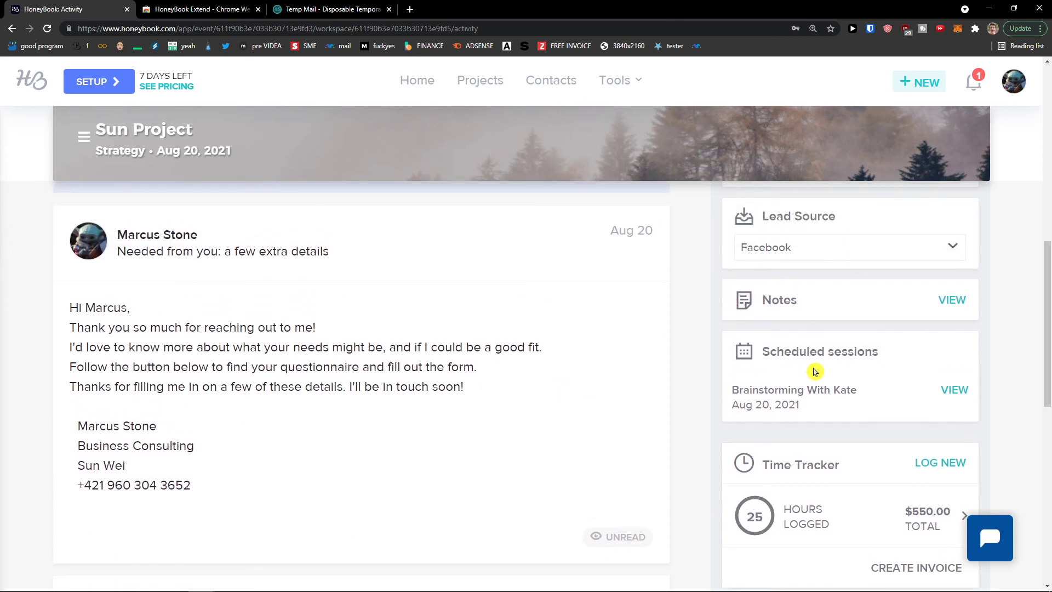
left_click_drag(859, 395, 700, 396)
left_click(824, 391)
scroll(165, 383, "up", 10)
left_click(168, 447)
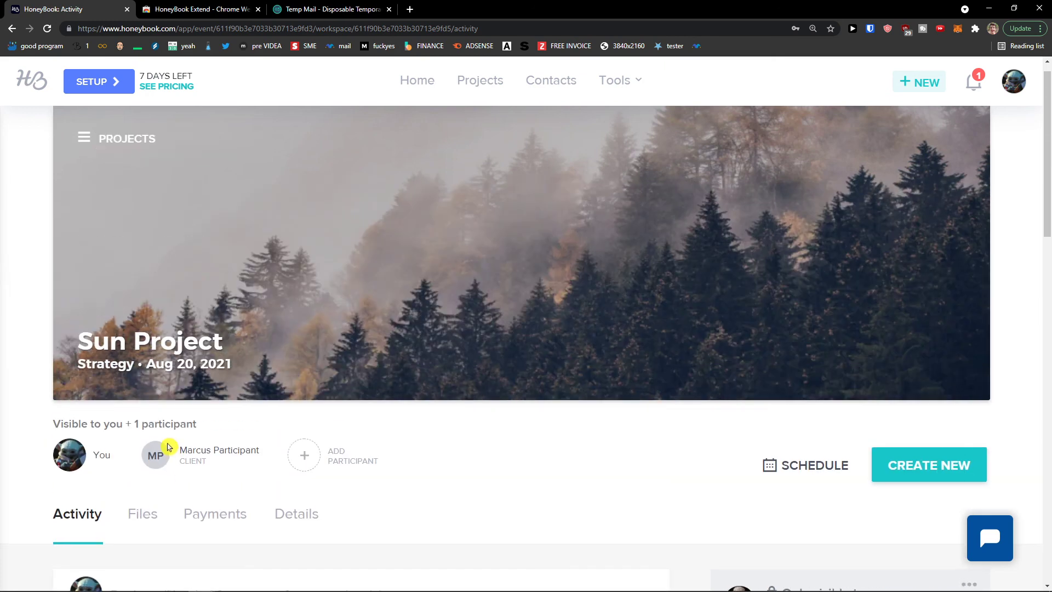